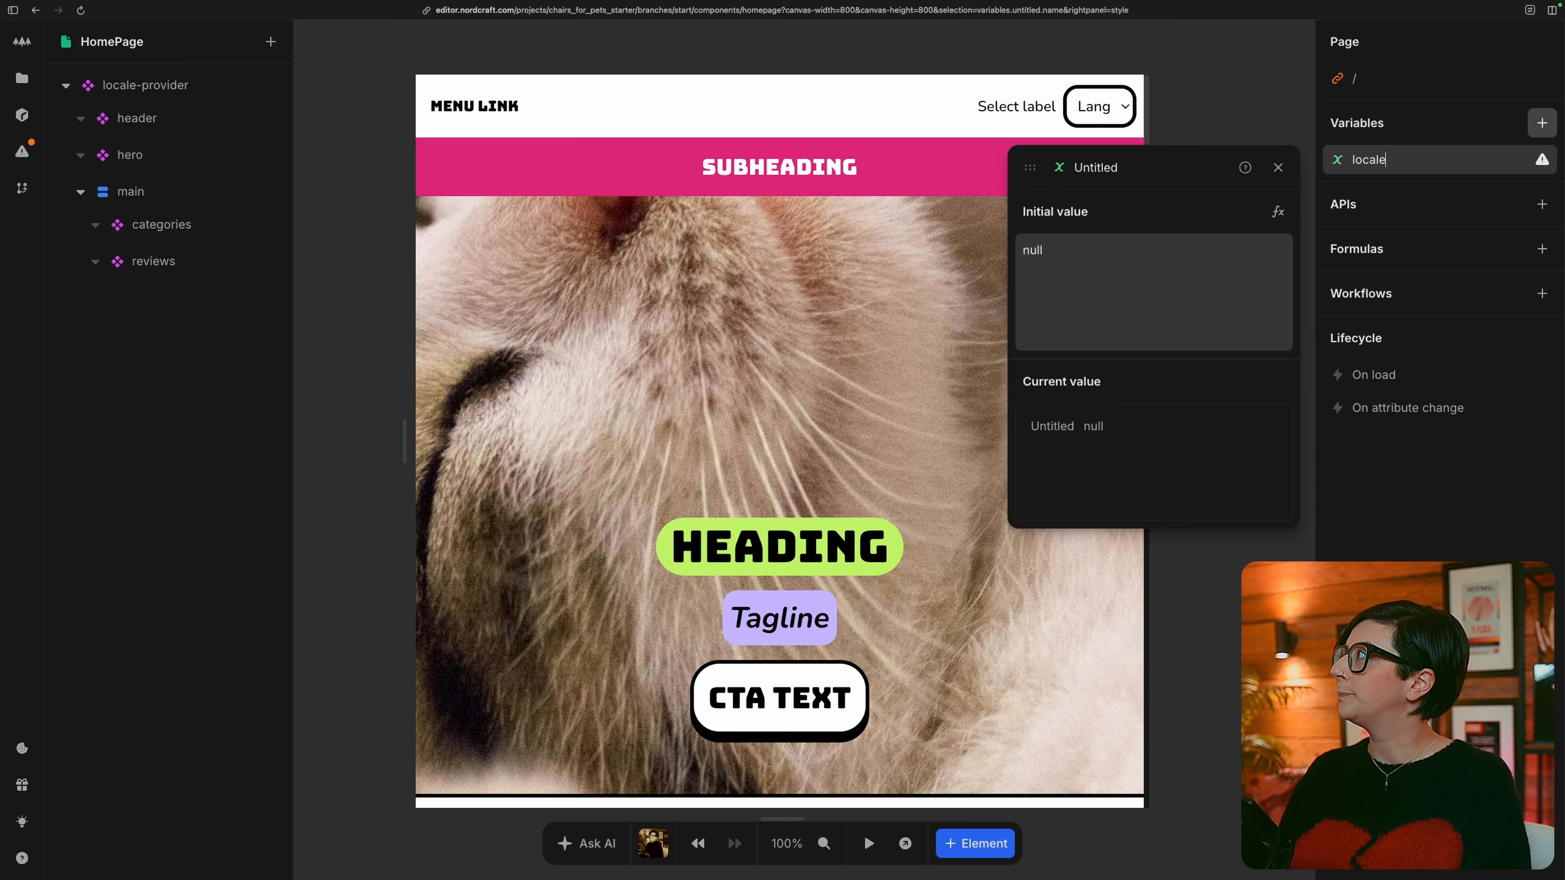
Set the locale variable's initial value to a Get Cookie formula with the cookie name locale.
left_click(1277, 212)
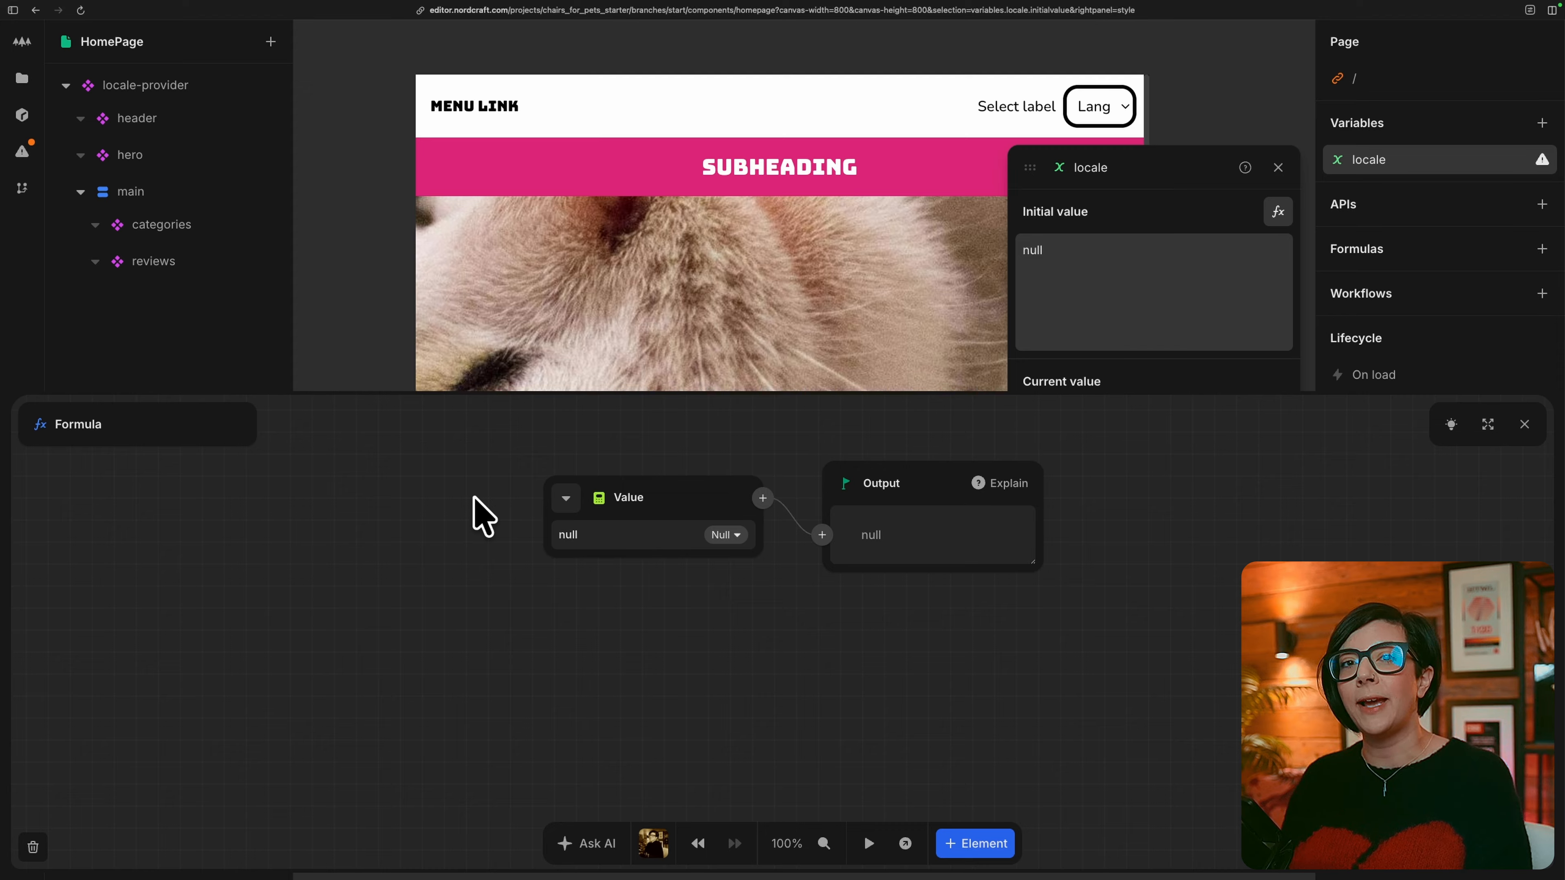
left_click(564, 499)
type("get coo")
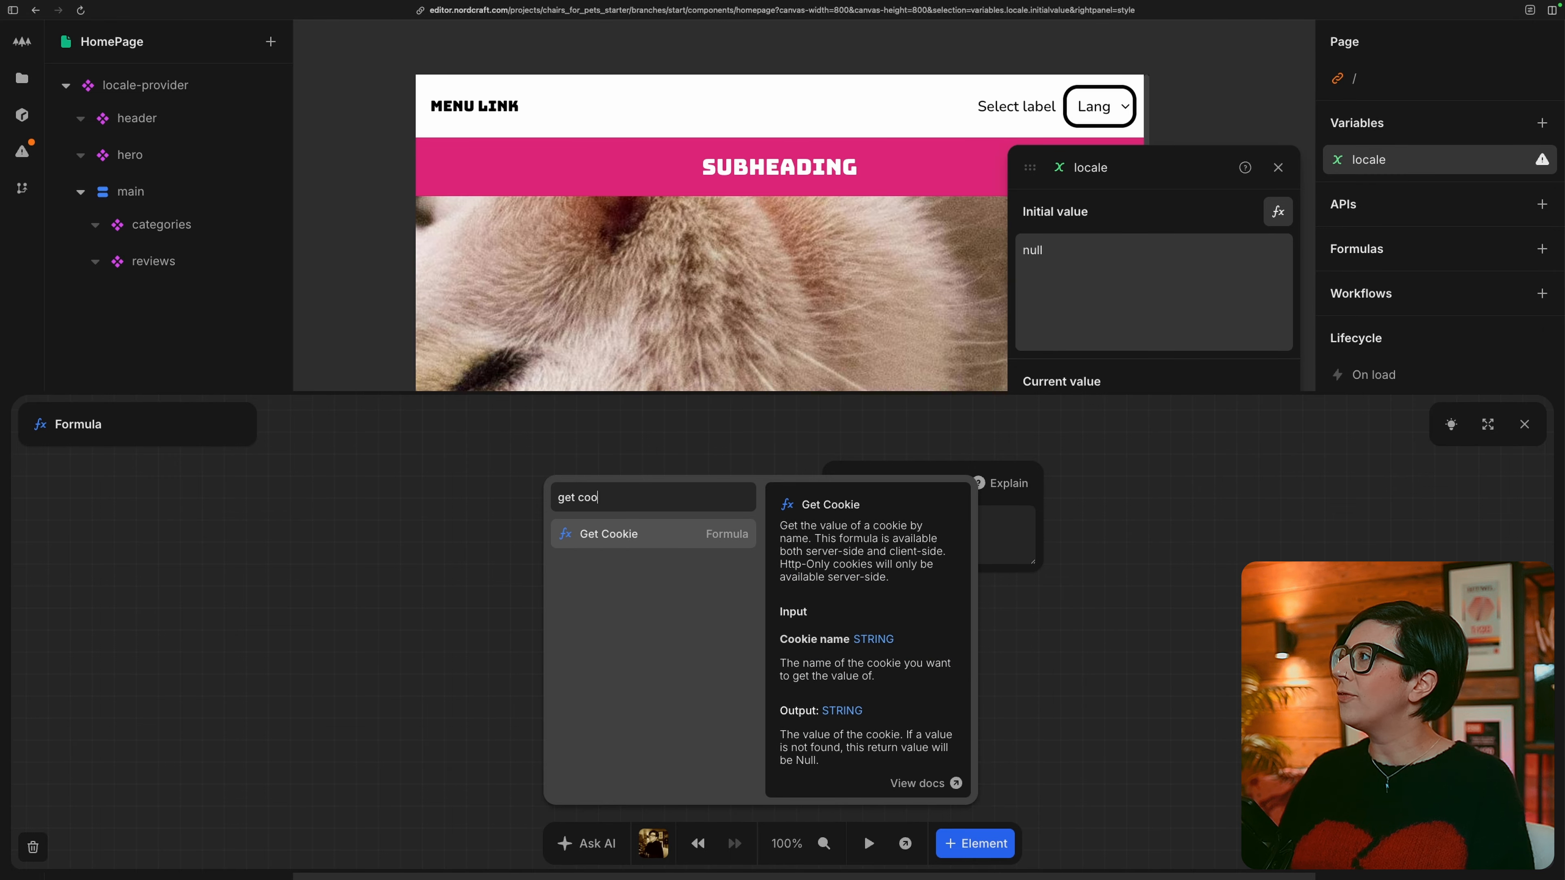
key("Return")
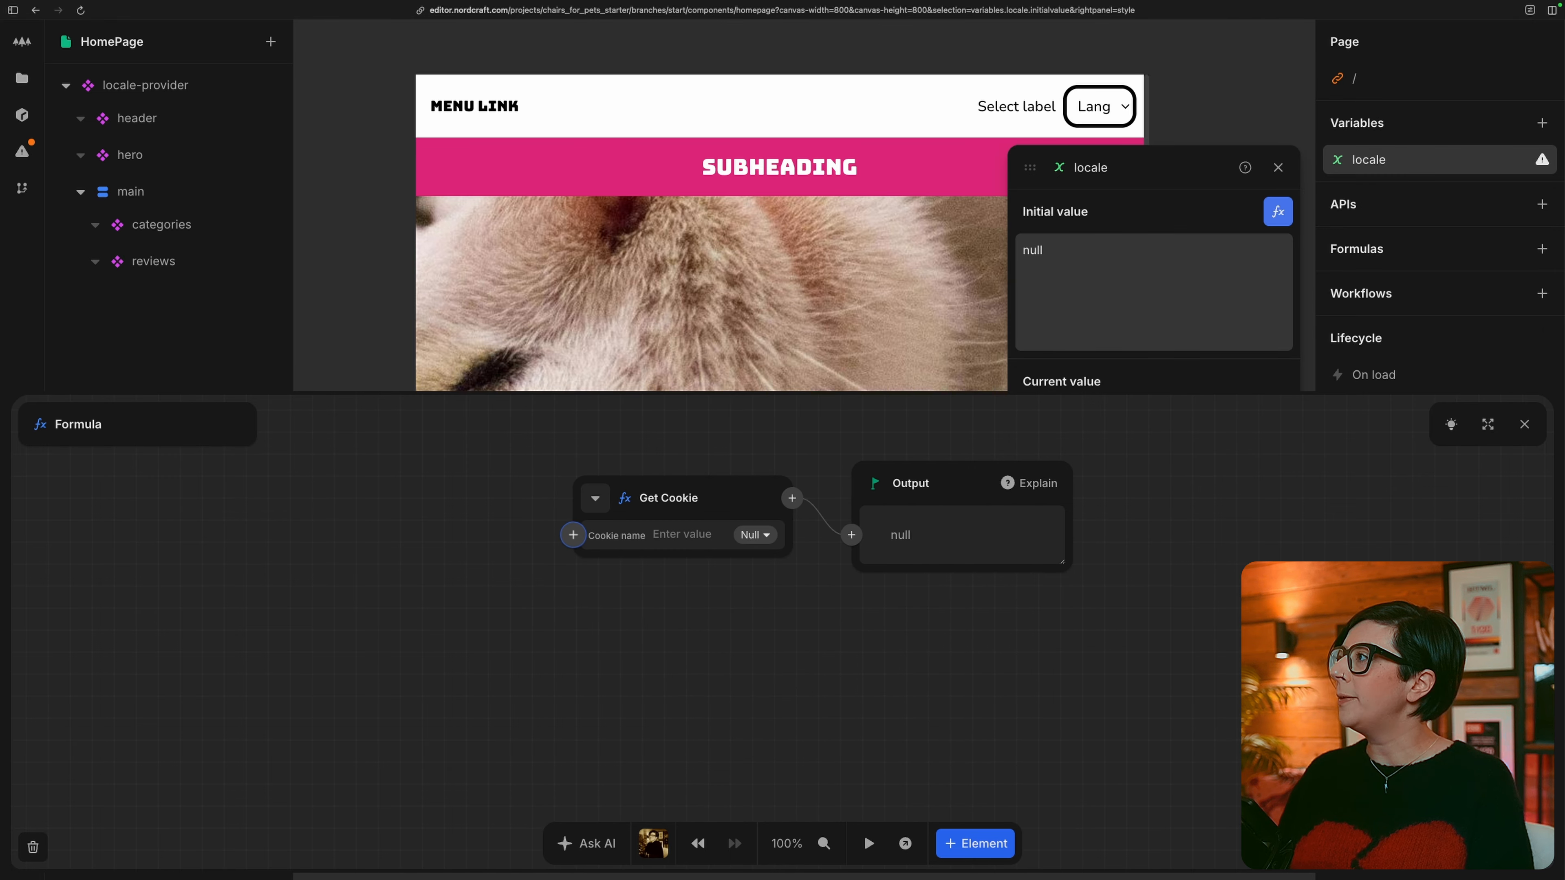
left_click(680, 534)
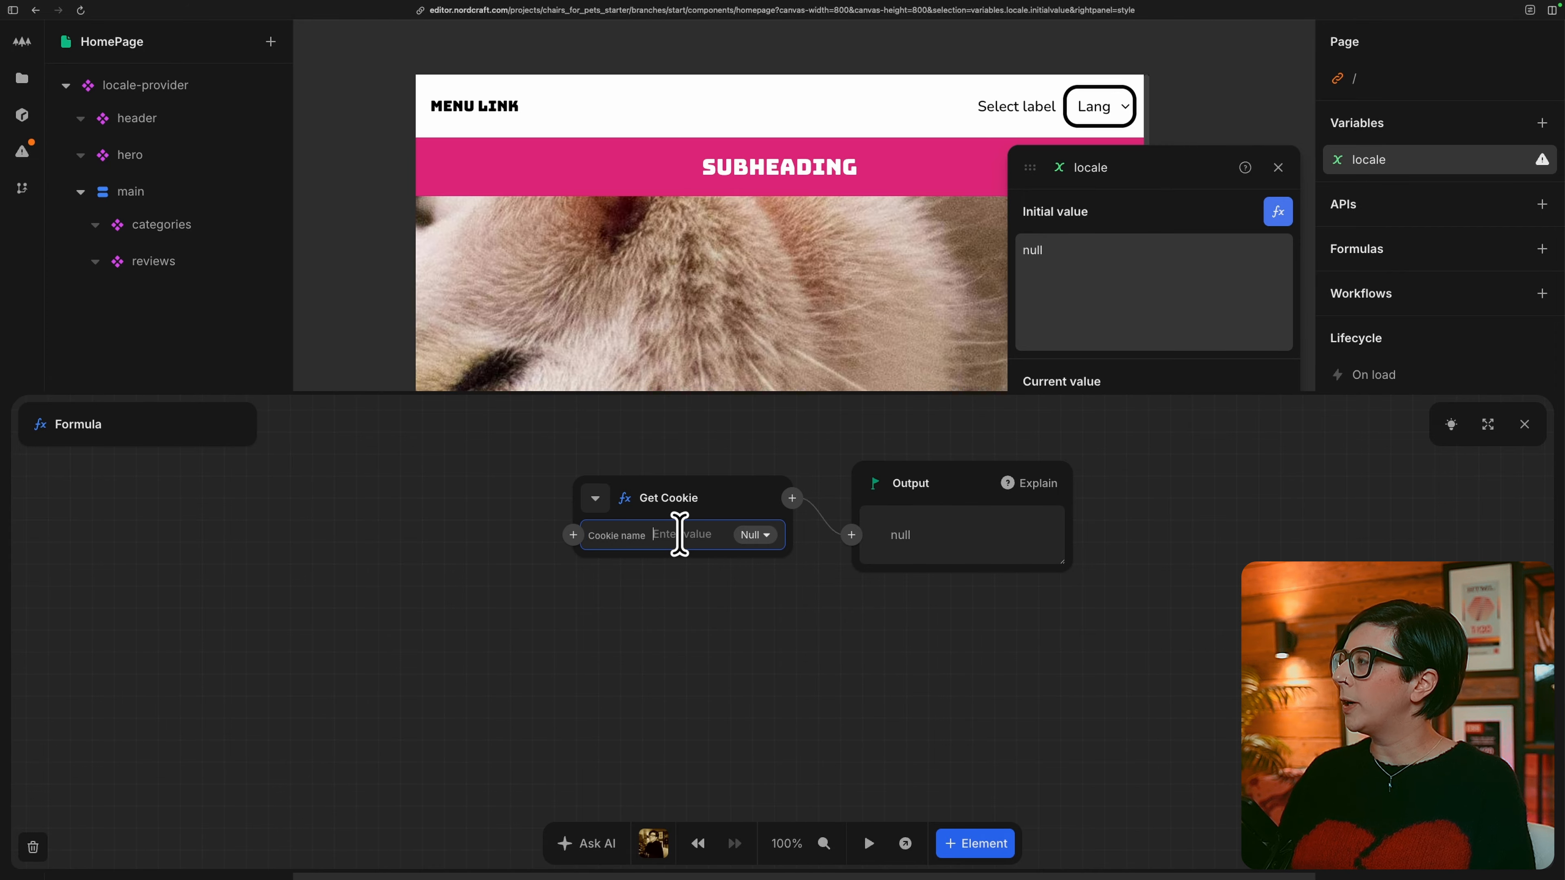
type("locale")
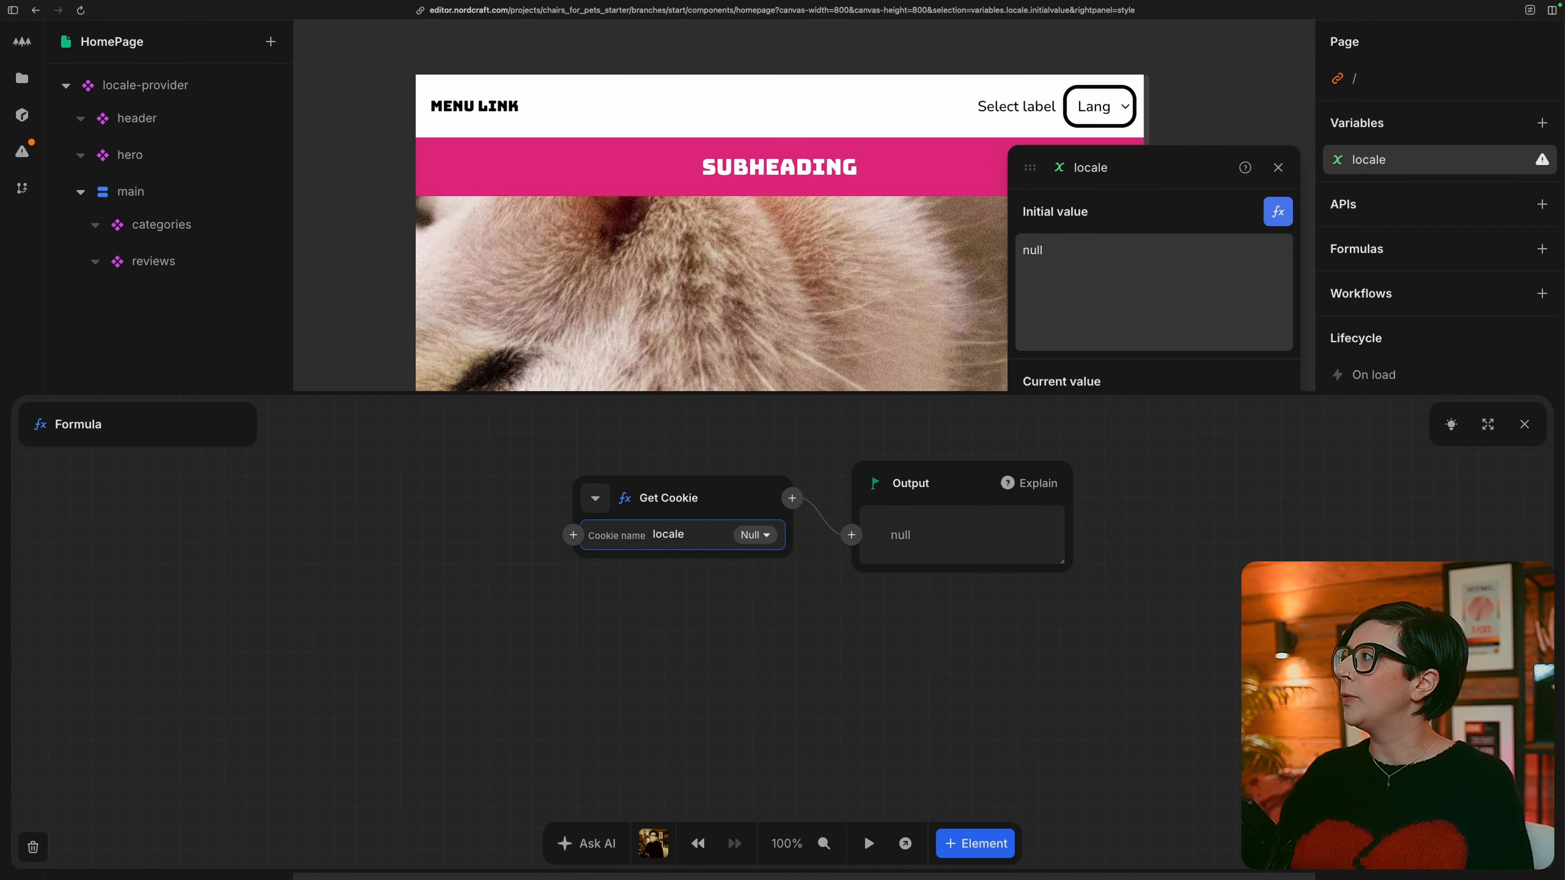
Feed the Get Cookie result into a Default to formula and use the Languages formula as its fallback value.
left_click(791, 498)
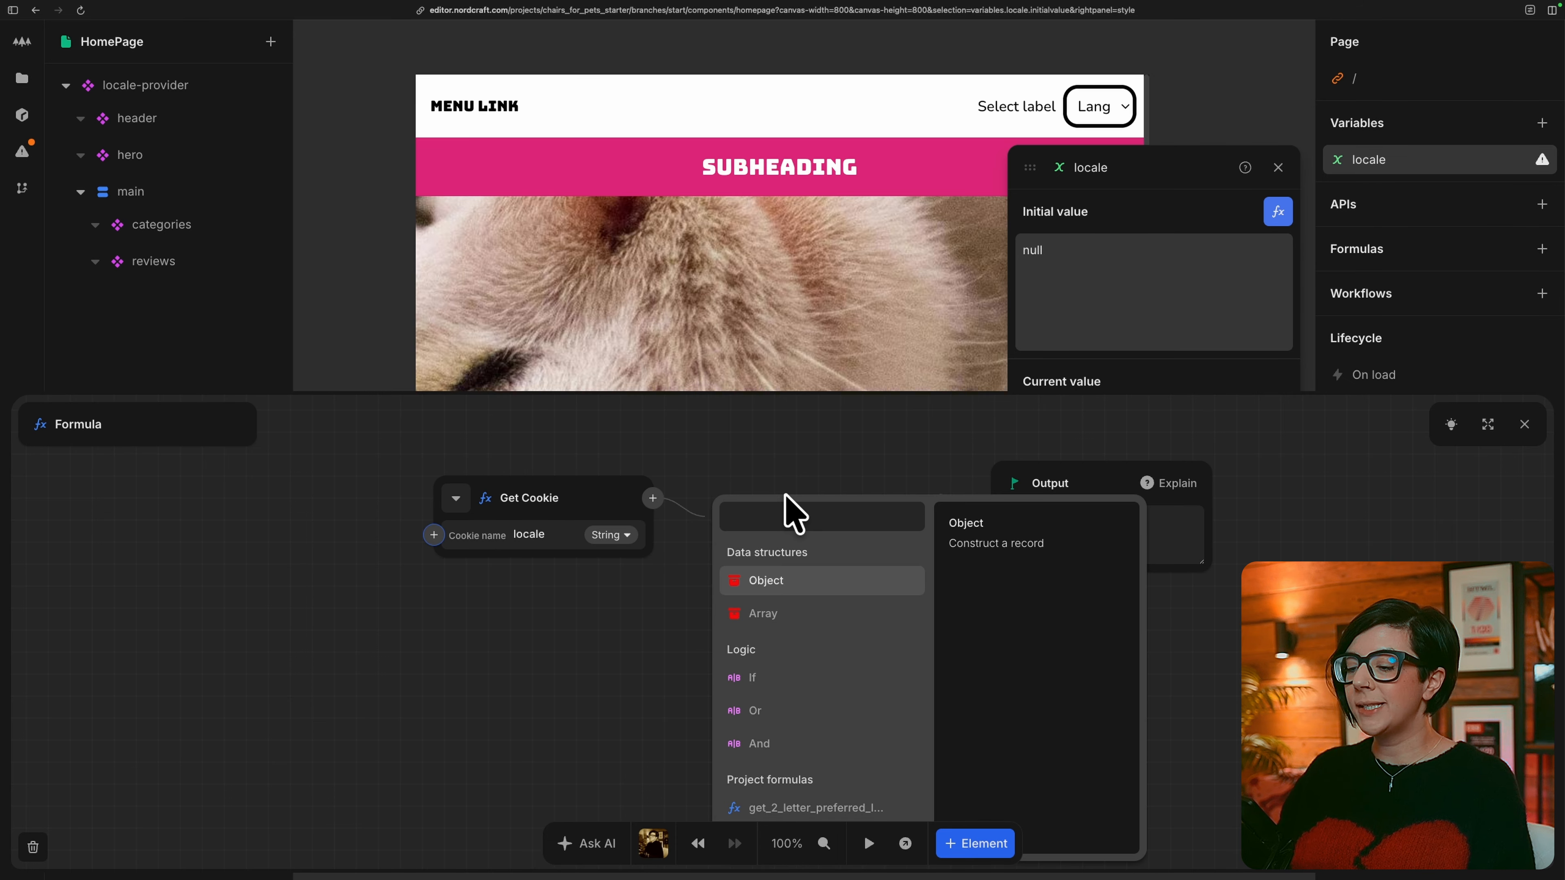
type("def")
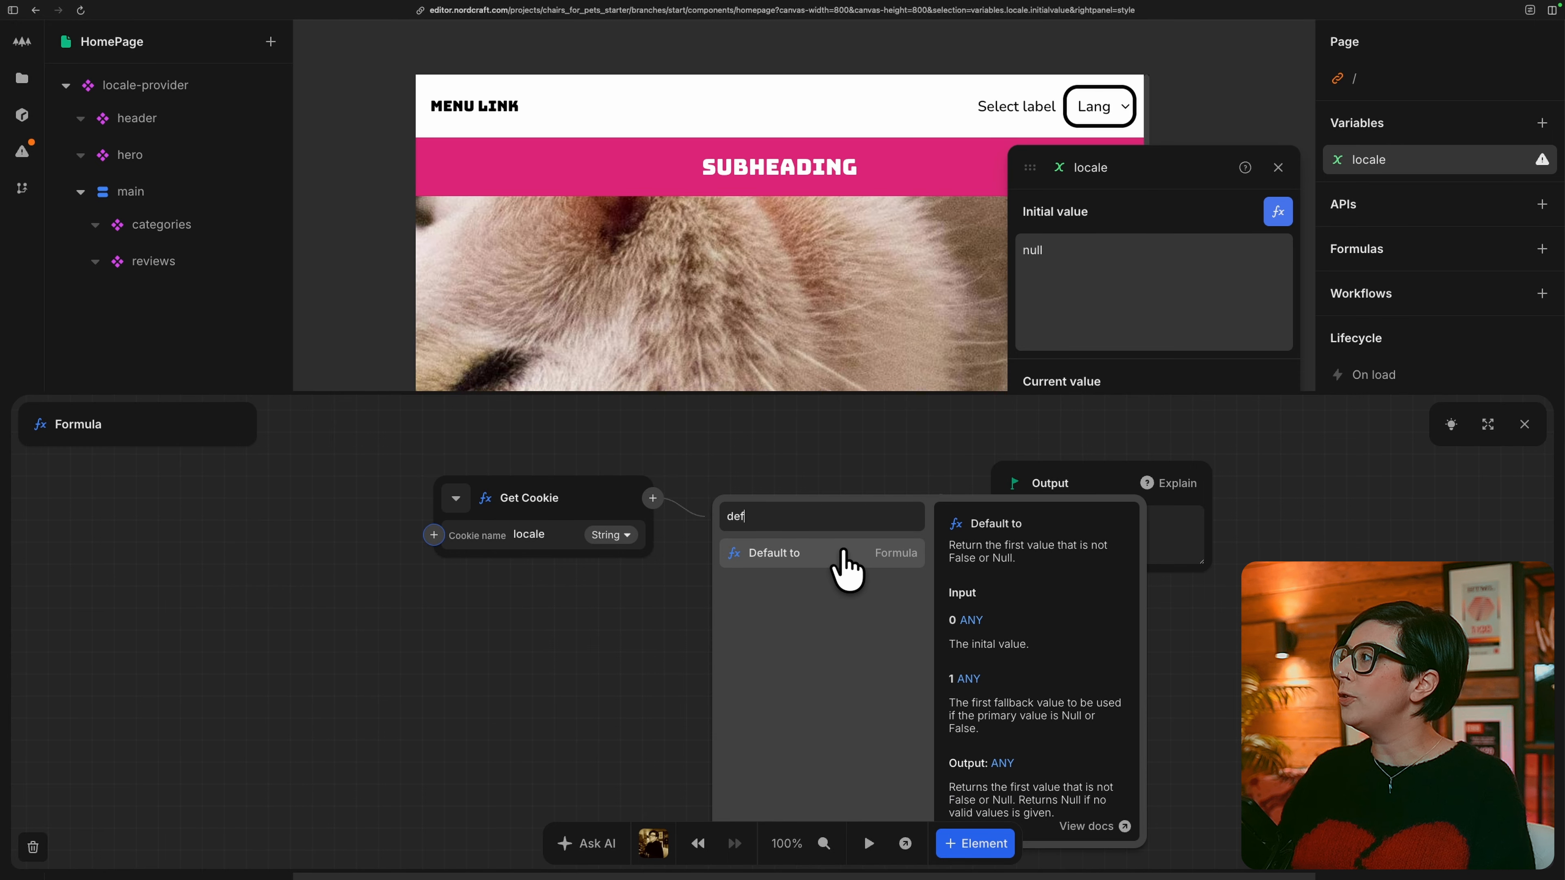
left_click(844, 552)
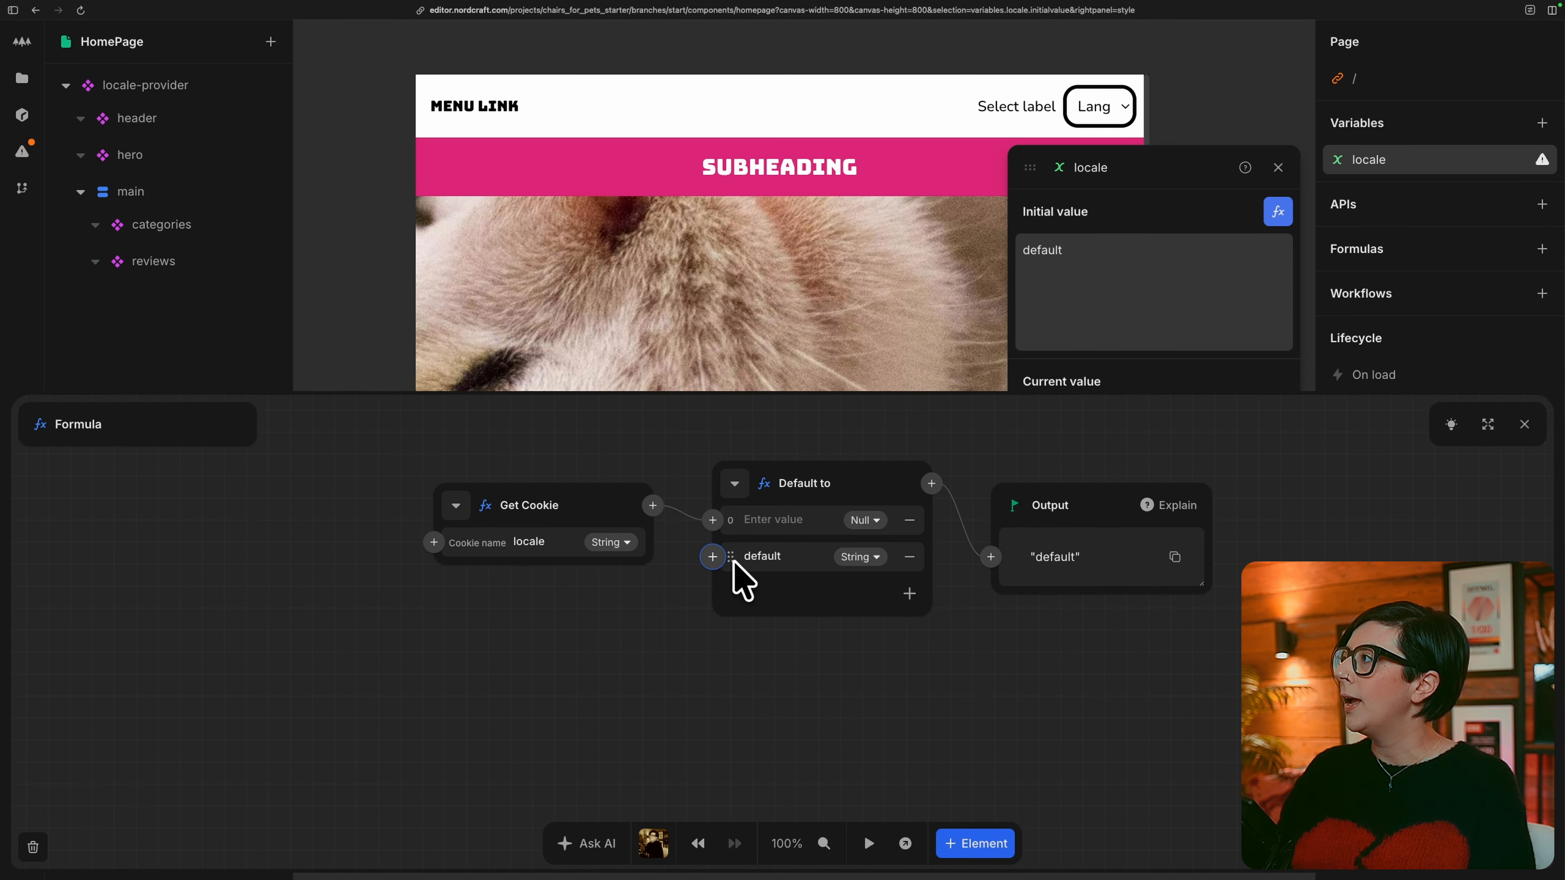
left_click(712, 557)
type("language")
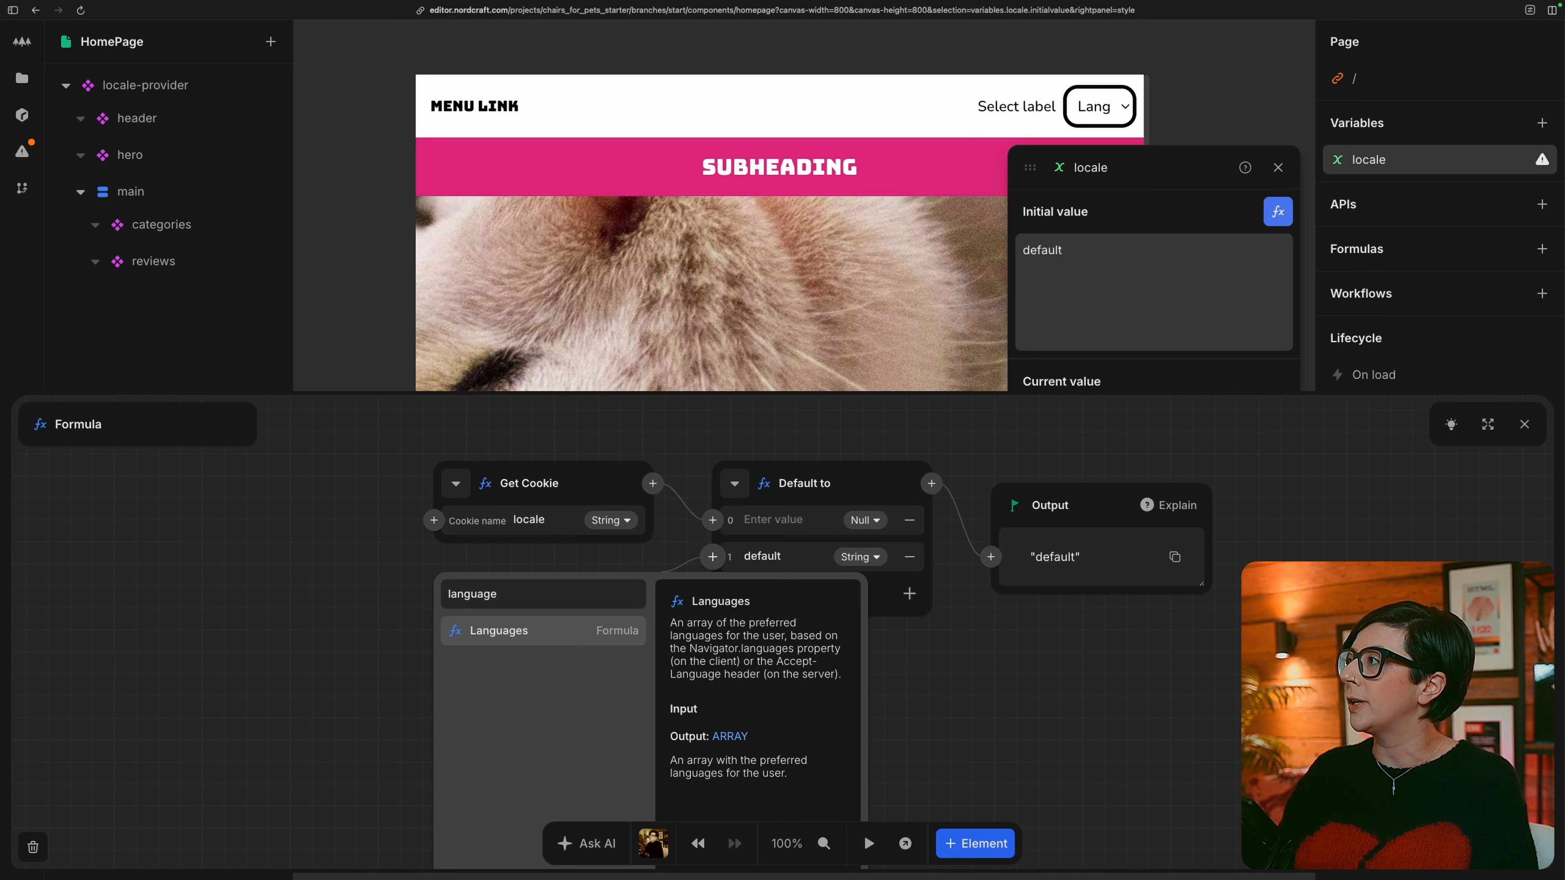
key("Return")
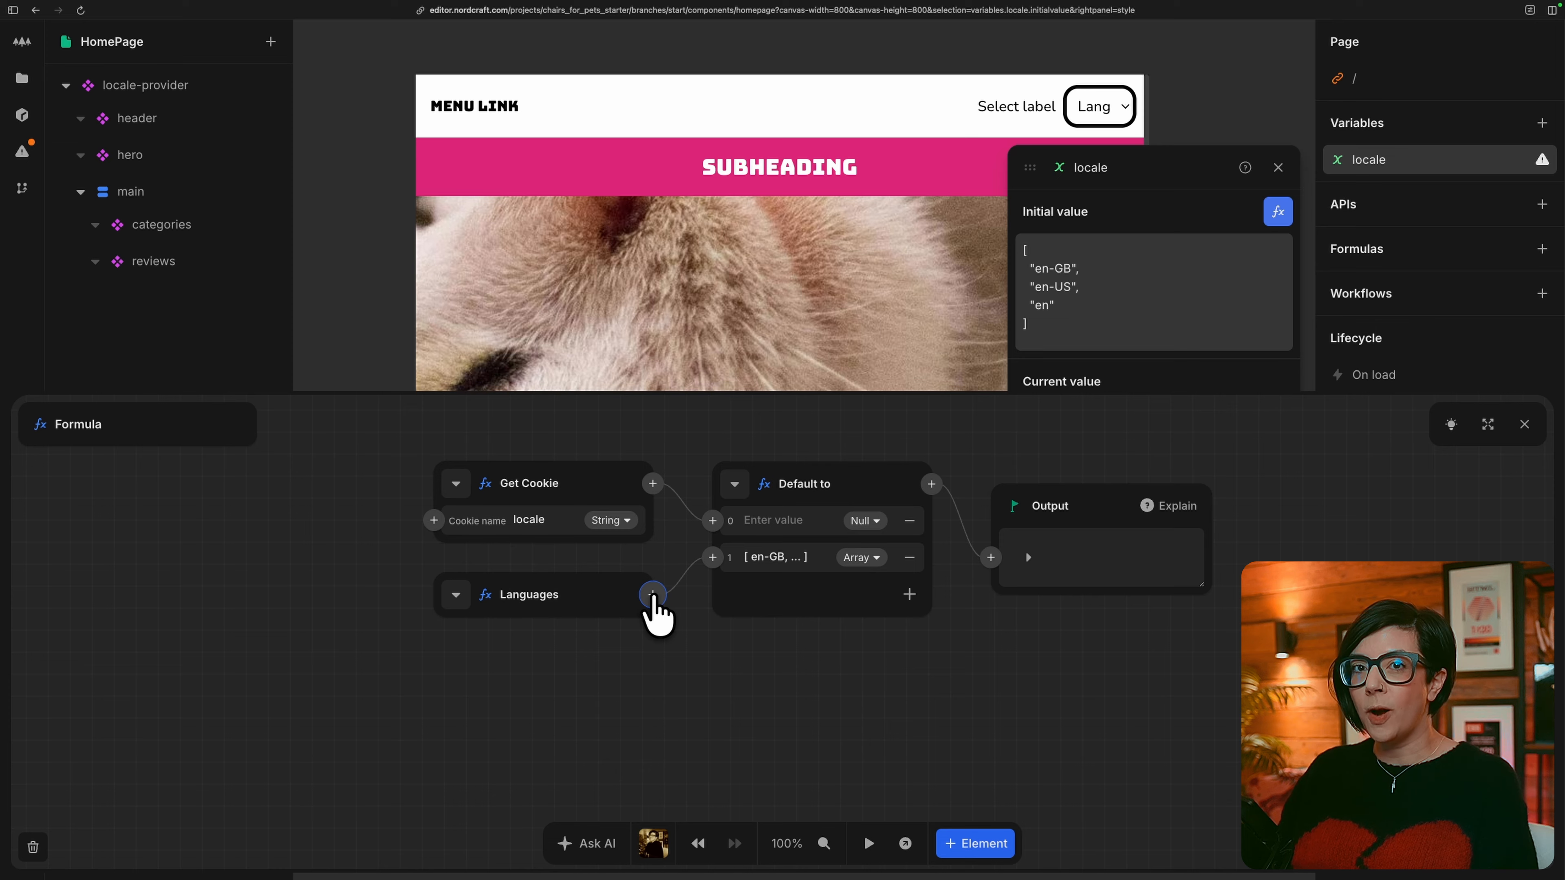
Insert a First formula after Languages so the fallback uses only the first preferred language.
left_click(653, 594)
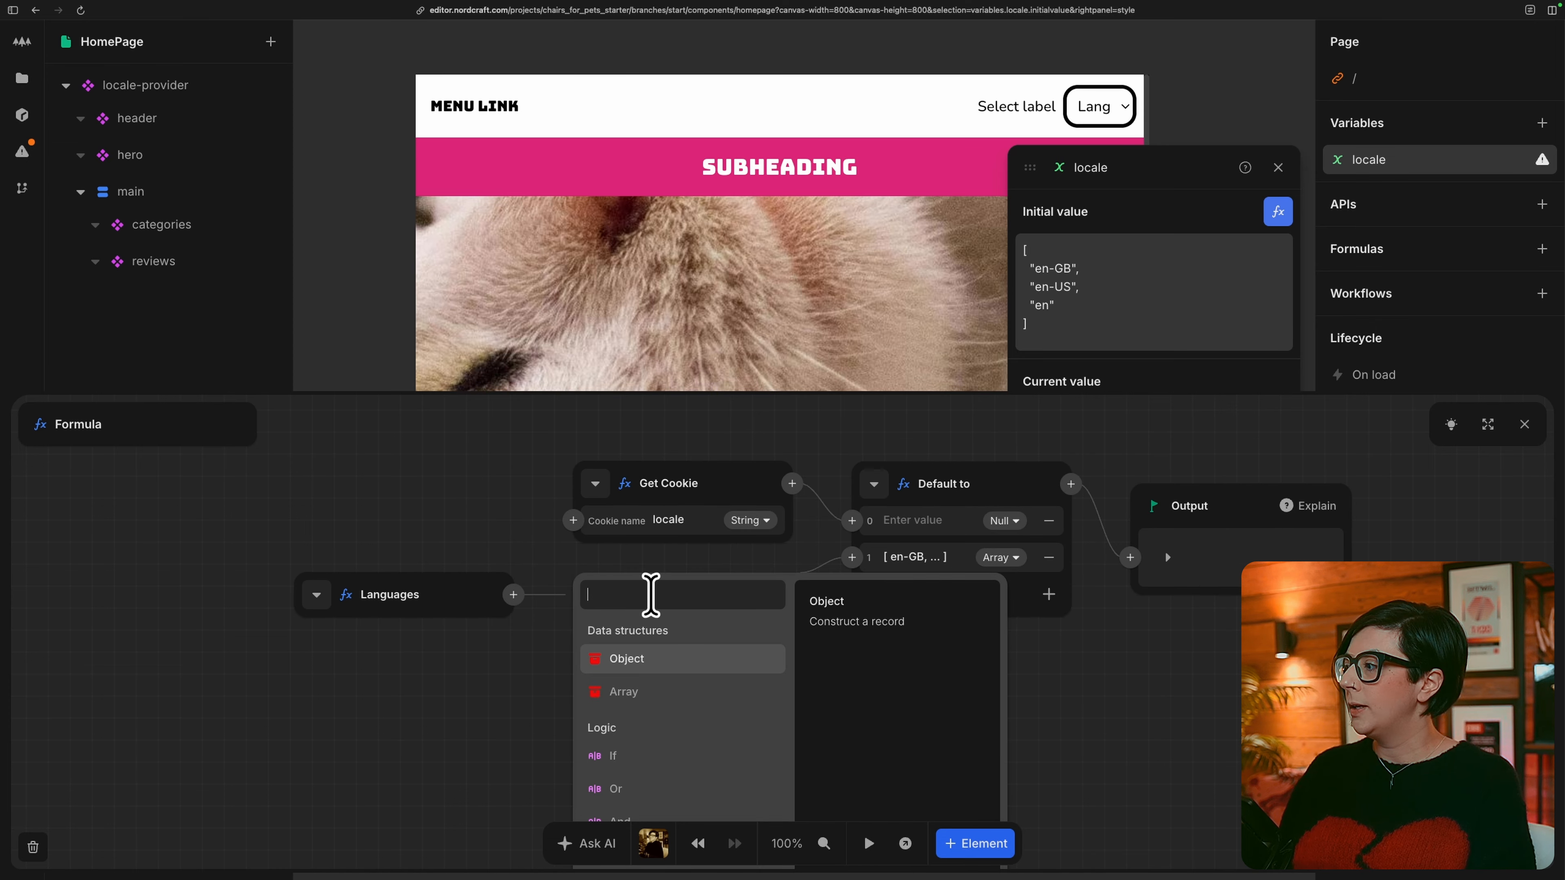
type("first")
key("Return")
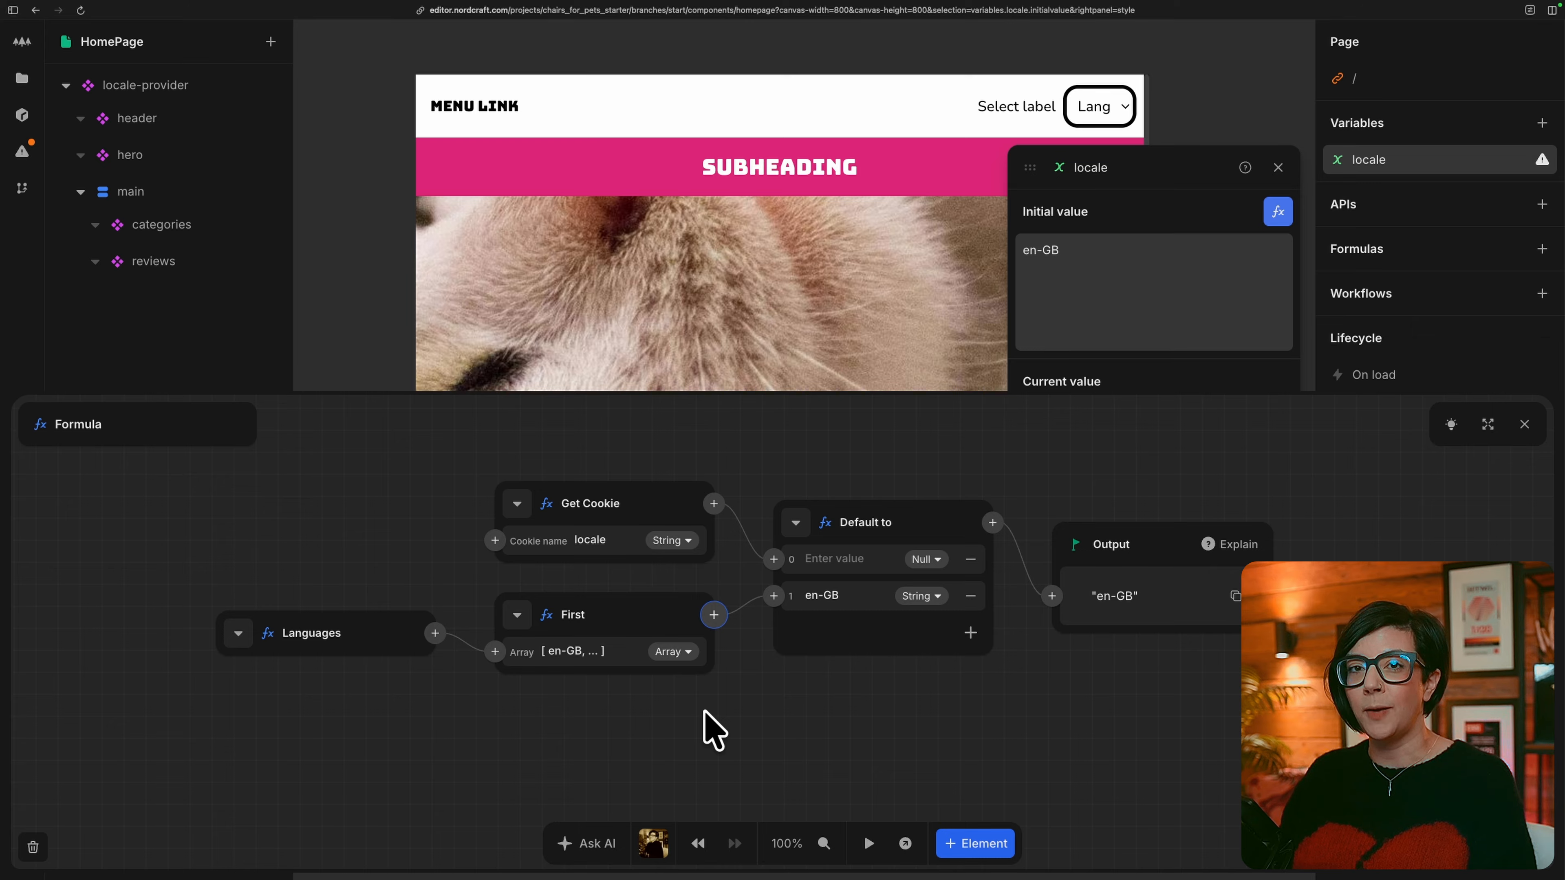
Insert a Take formula after First with a count of 2 to shorten the fallback language code.
left_click(713, 614)
type("take")
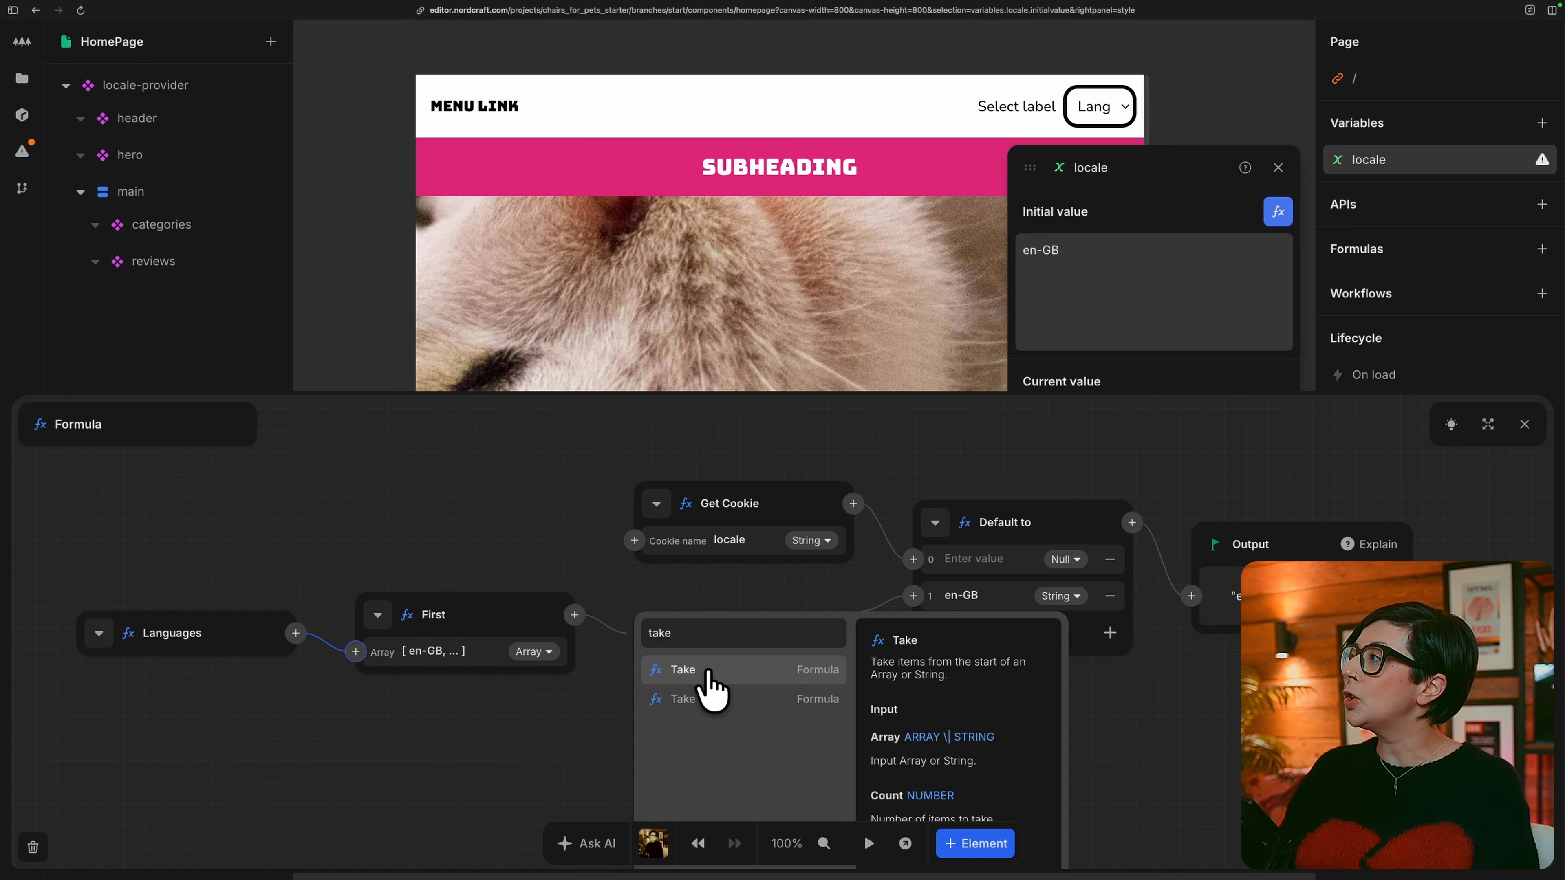
left_click(709, 670)
left_click(713, 685)
key("BackSpace")
type("2")
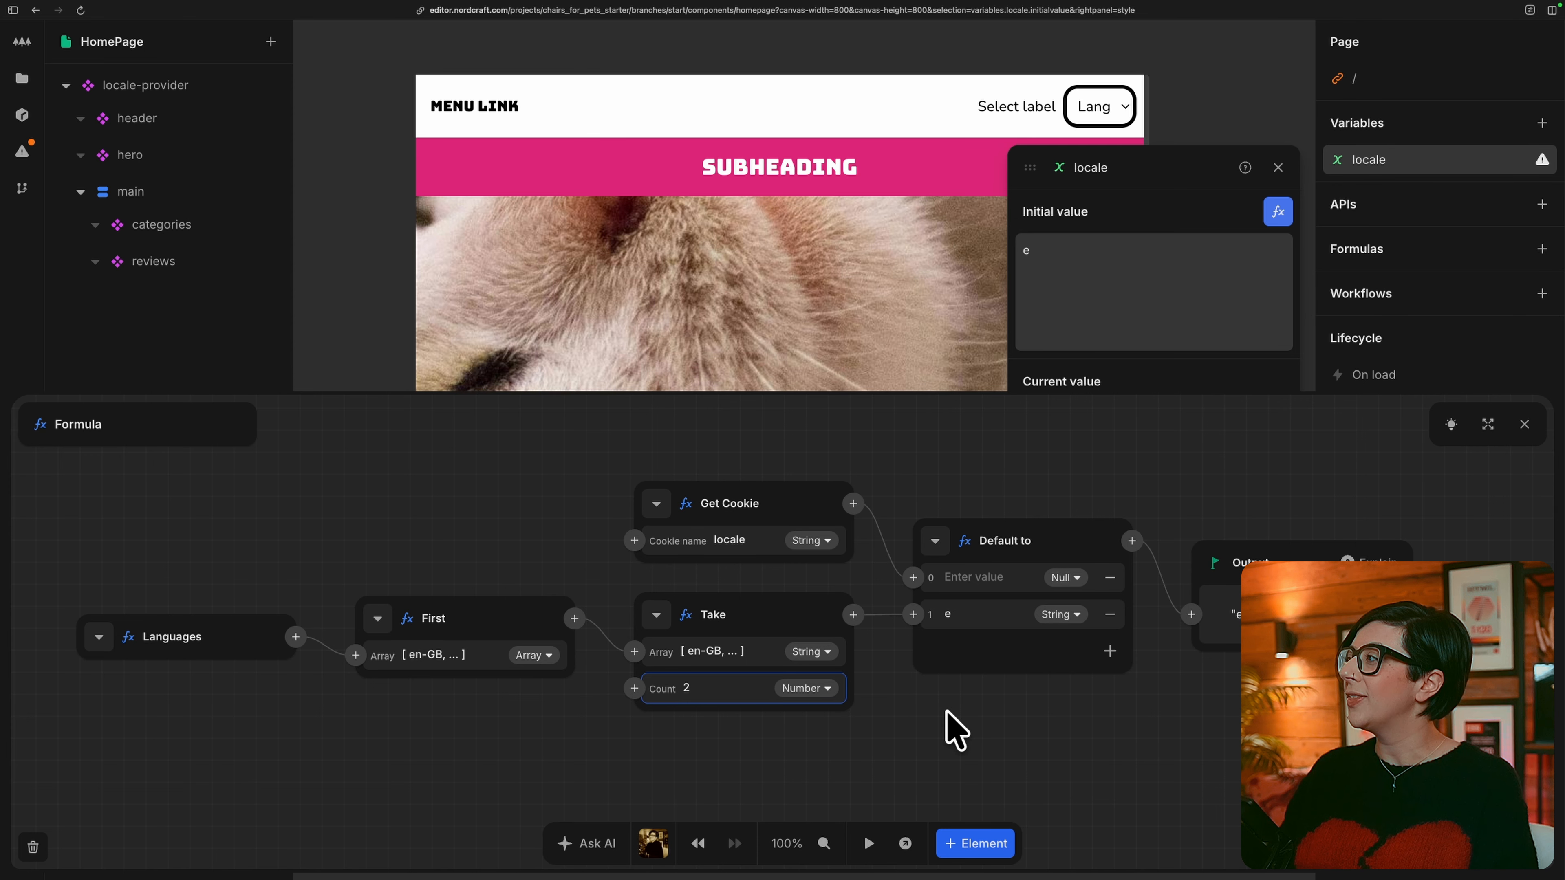
left_click(952, 729)
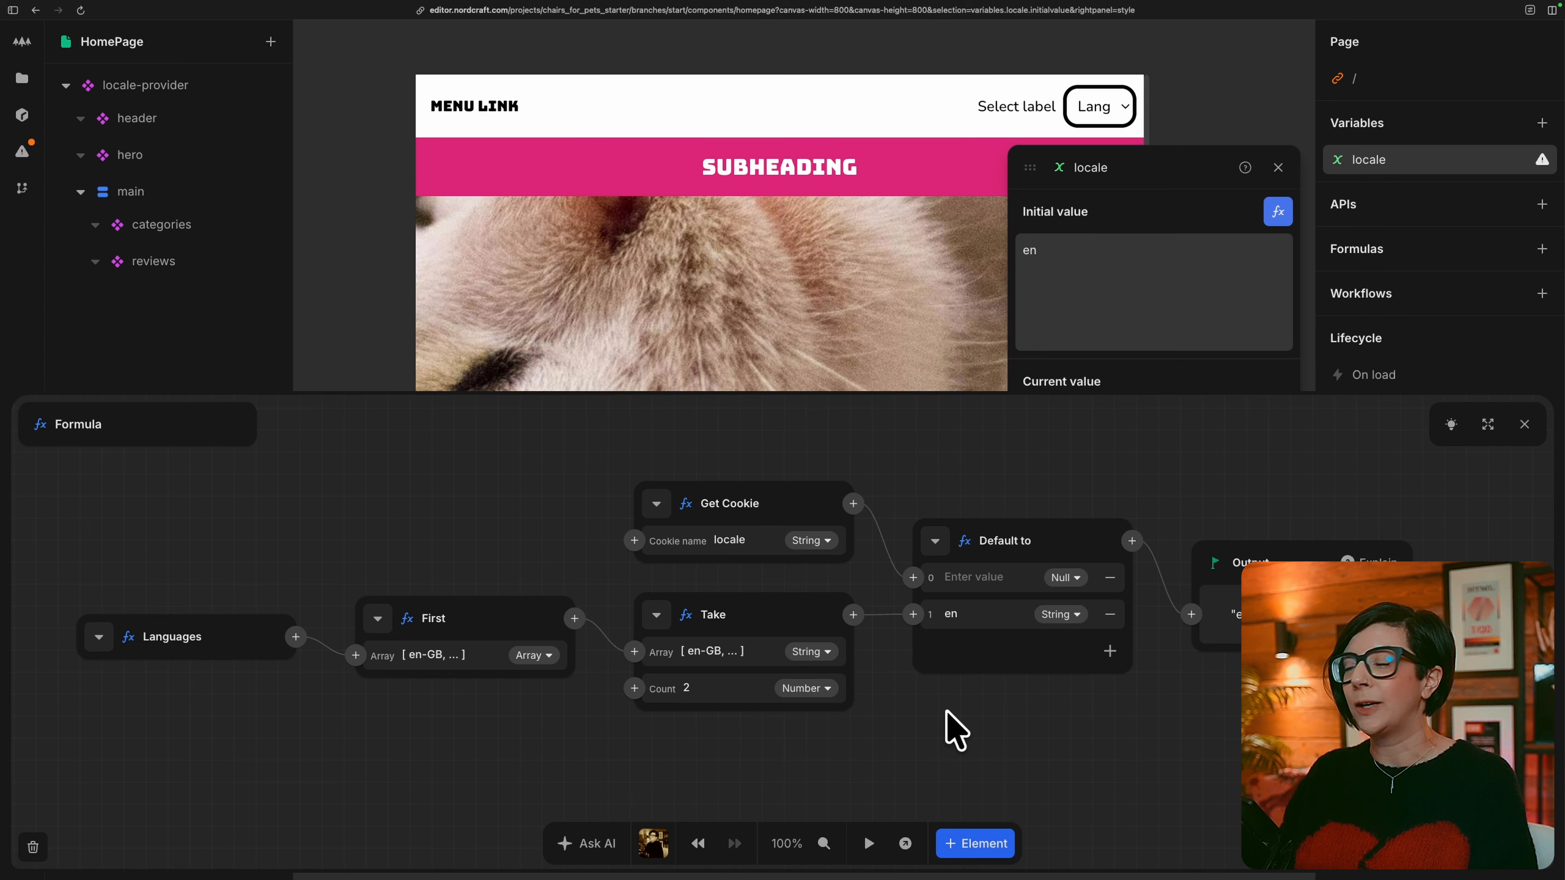
scroll(947, 713, "right", 1)
scroll(947, 713, "up", 1)
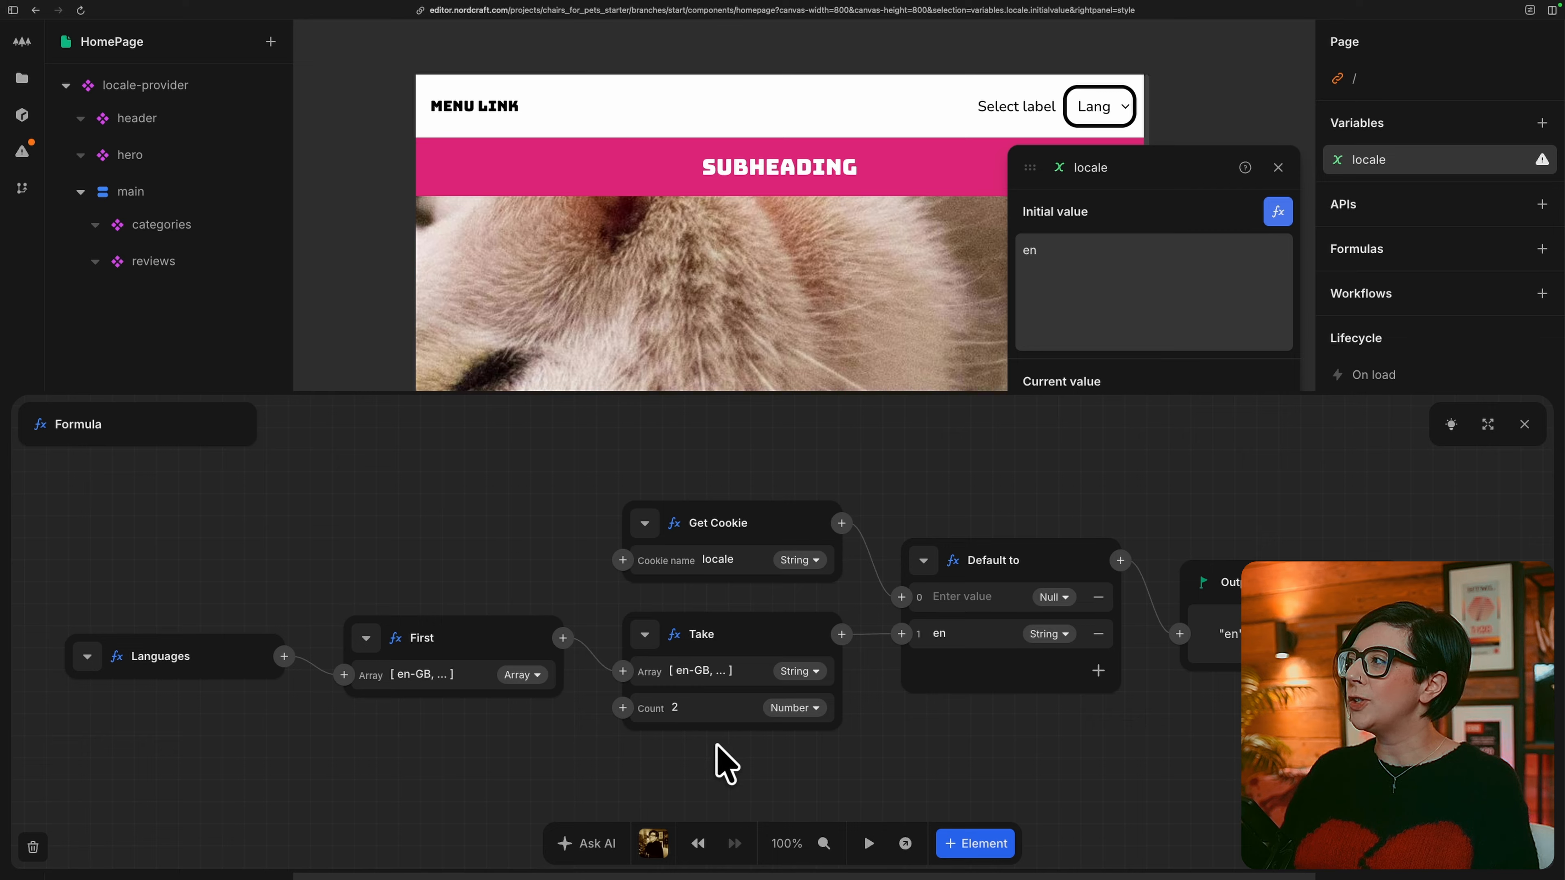
Open the locale-provider component and add an attribute named locale with the test value en.
left_click(229, 86)
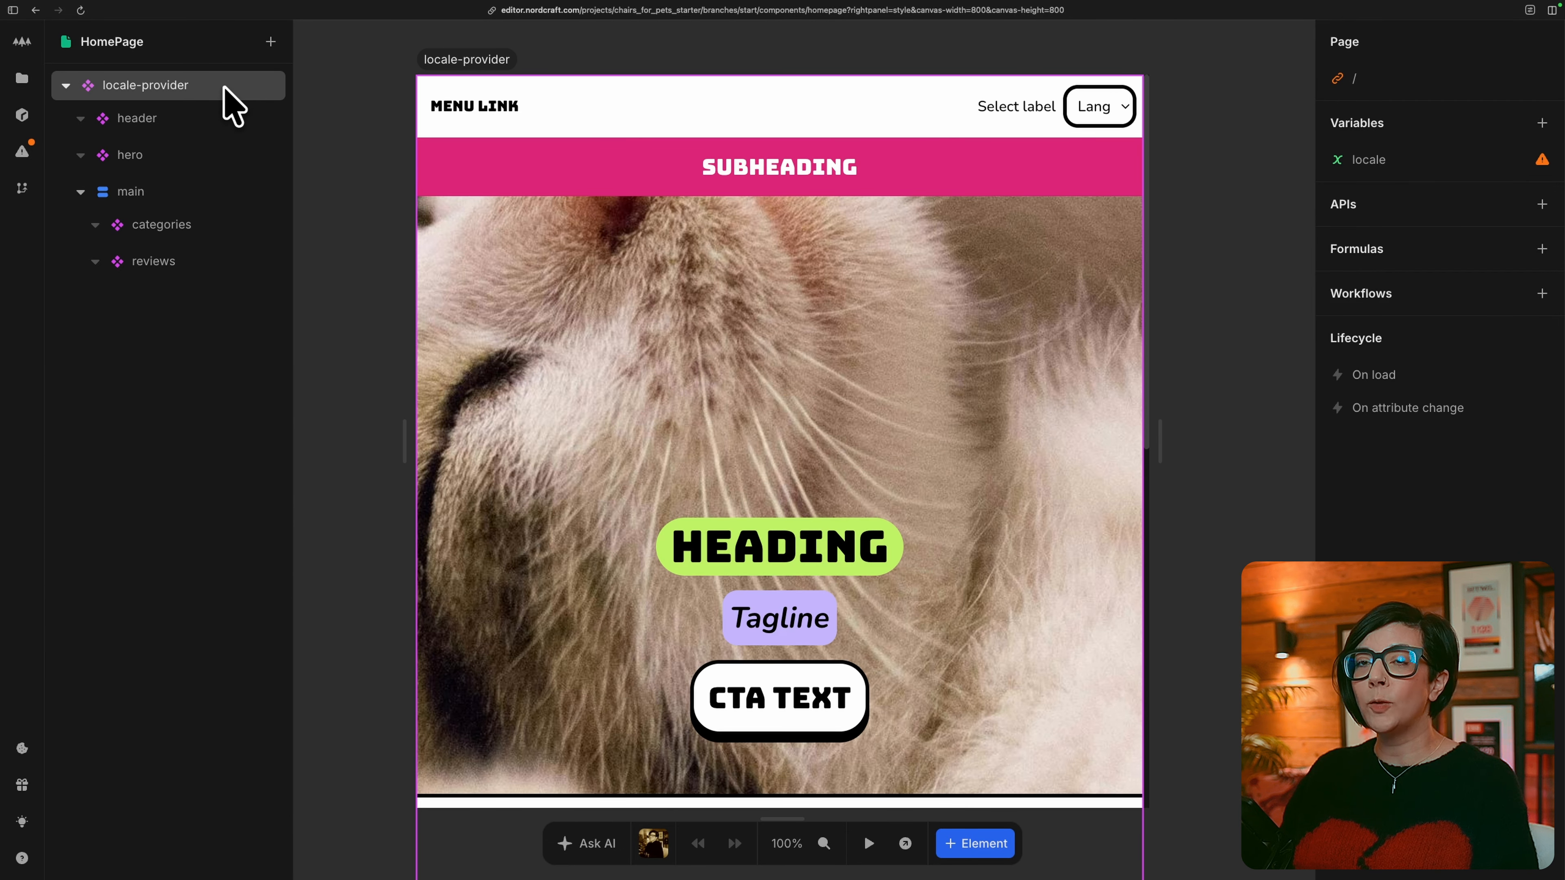
double_click(226, 88)
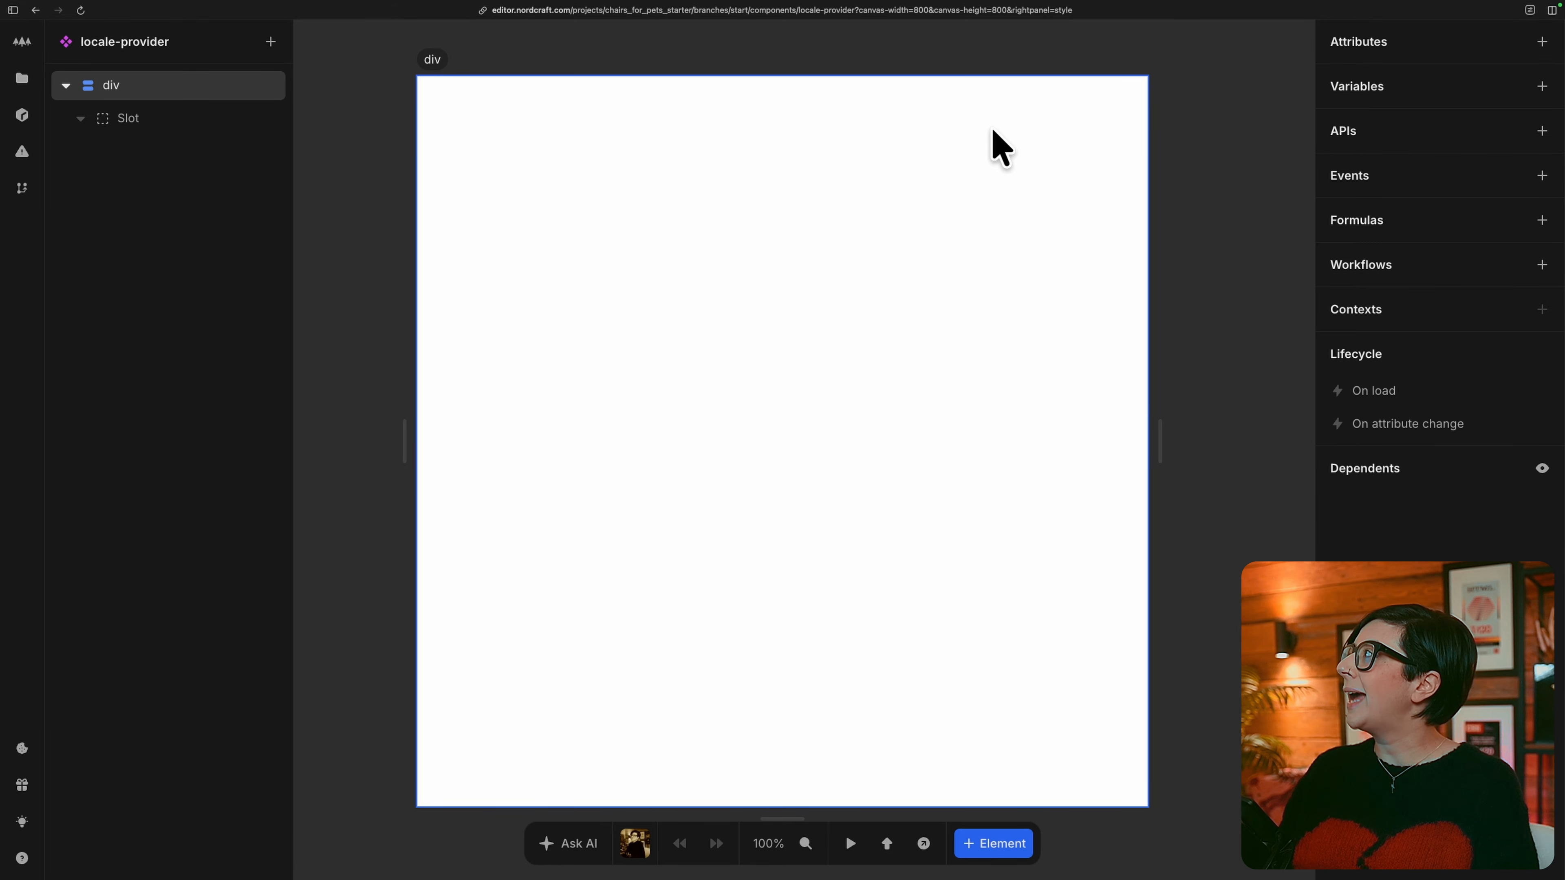
left_click(1541, 42)
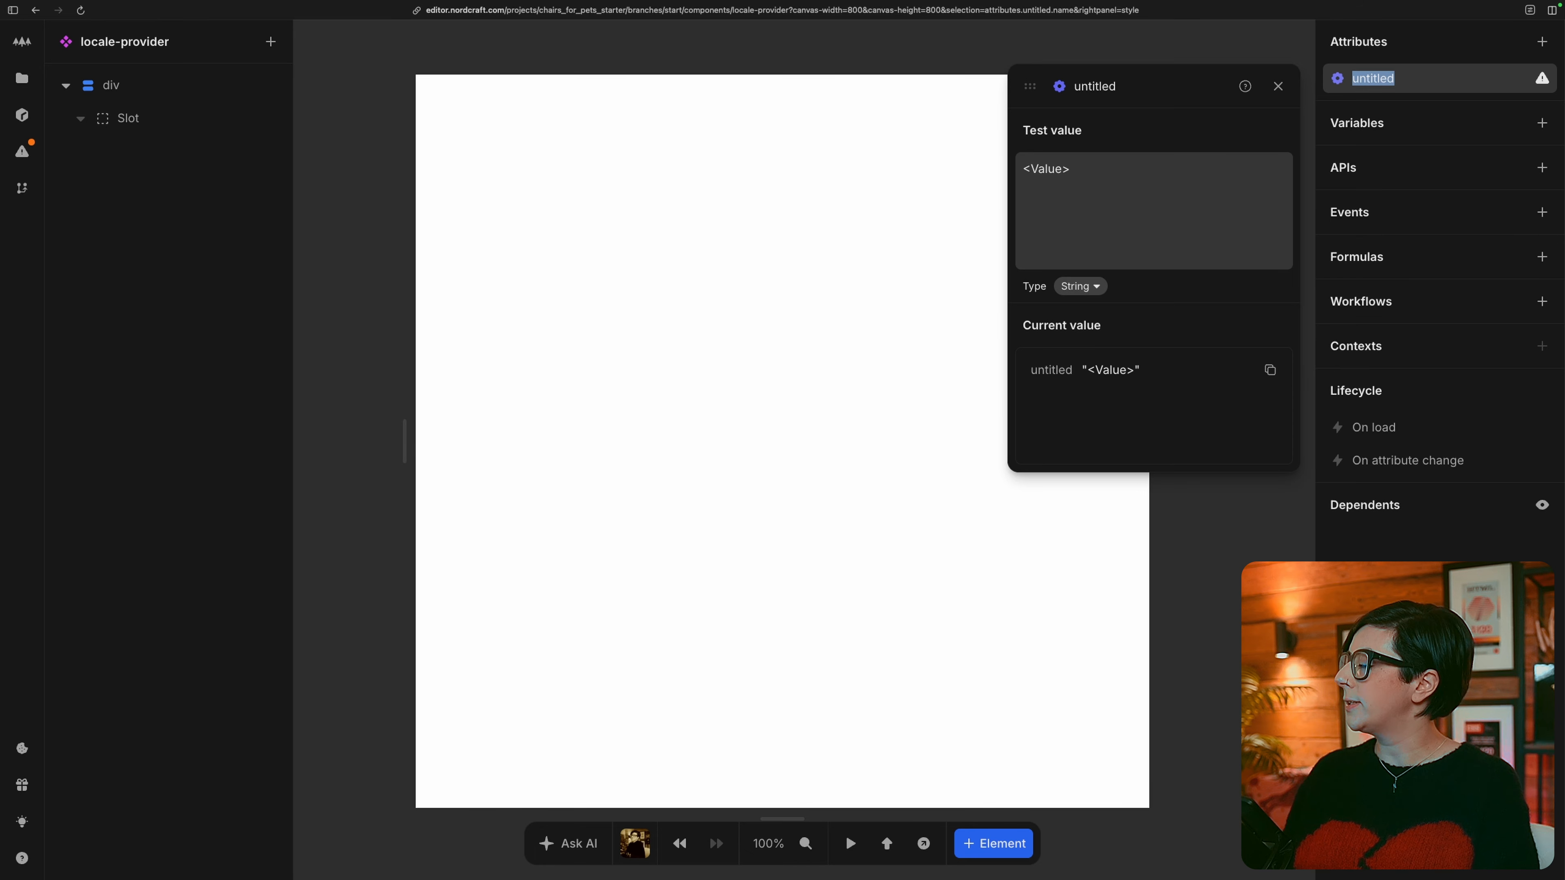
type("locale")
key("Return")
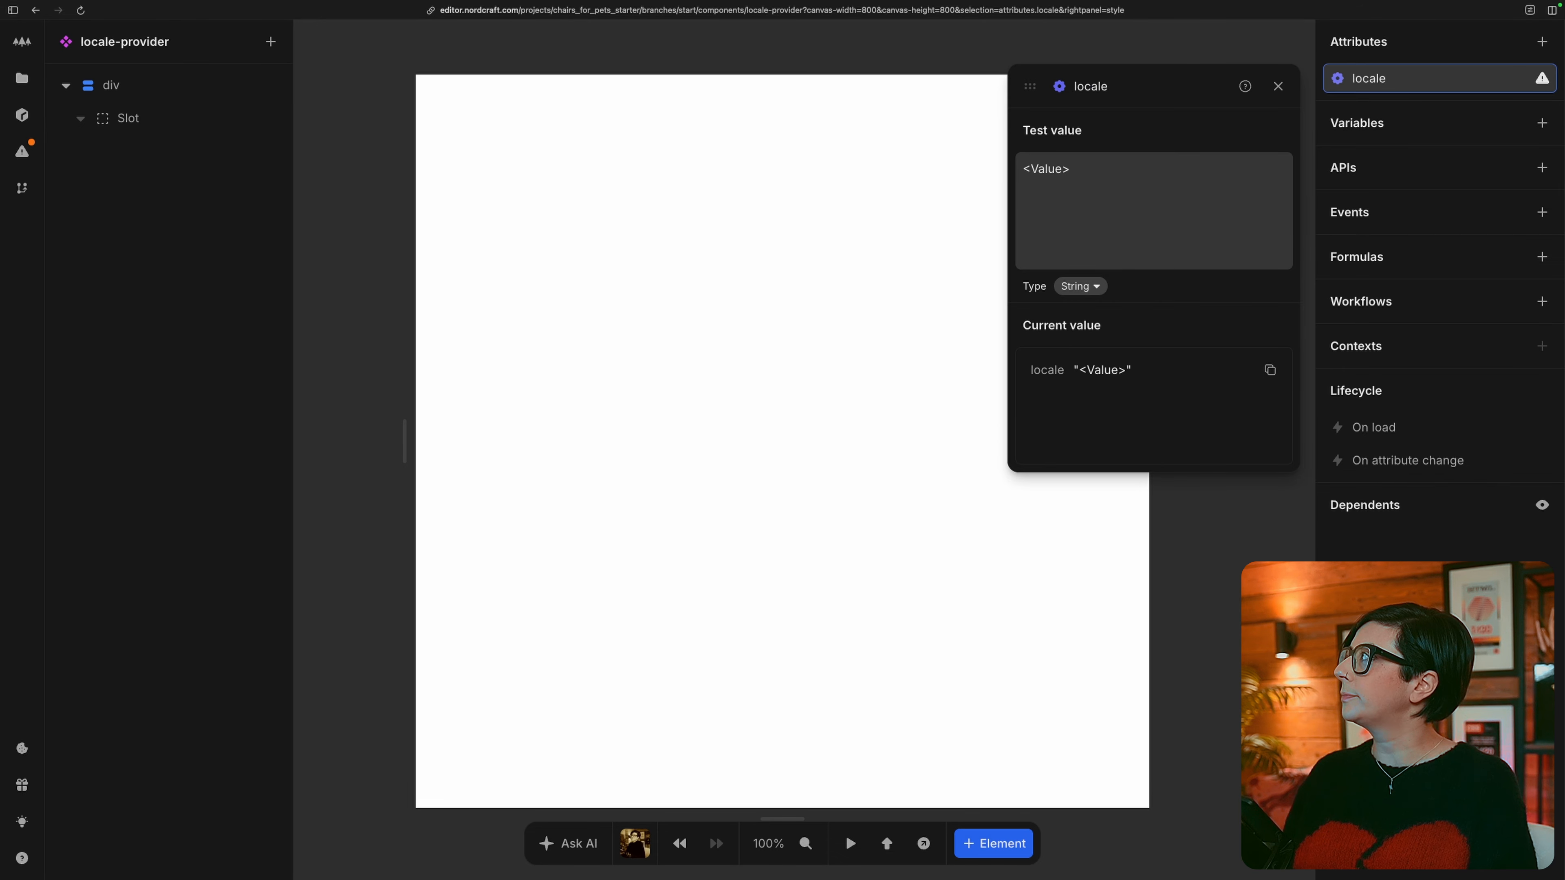
left_click(1169, 218)
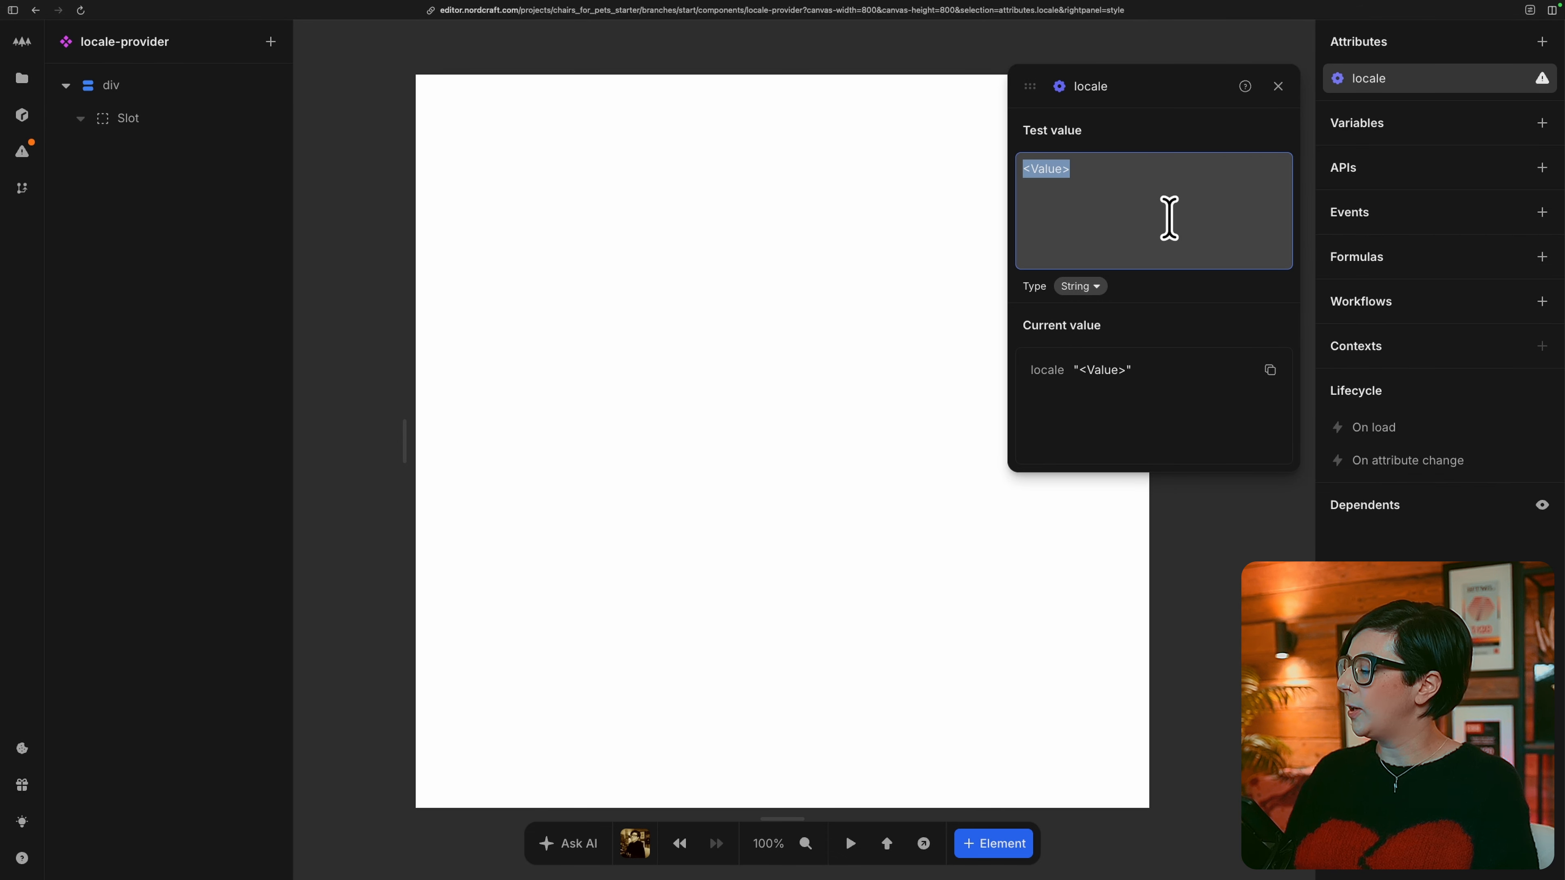
type("en")
key("Escape")
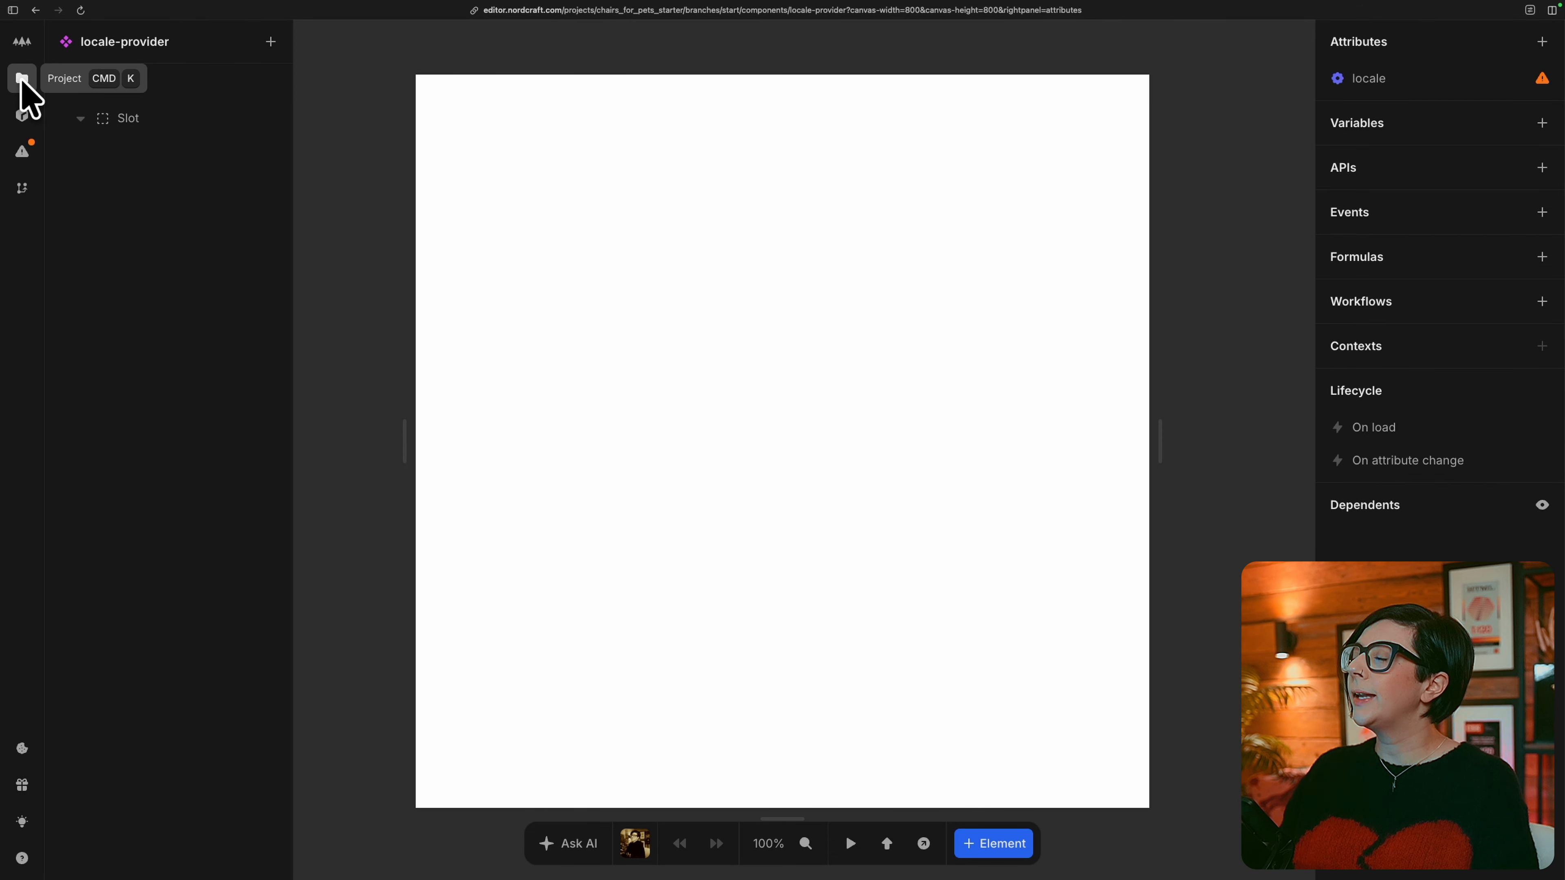
On HomePage, bind the locale-provider's locale attribute to the page's locale variable with a formula.
left_click(22, 78)
left_click(165, 199)
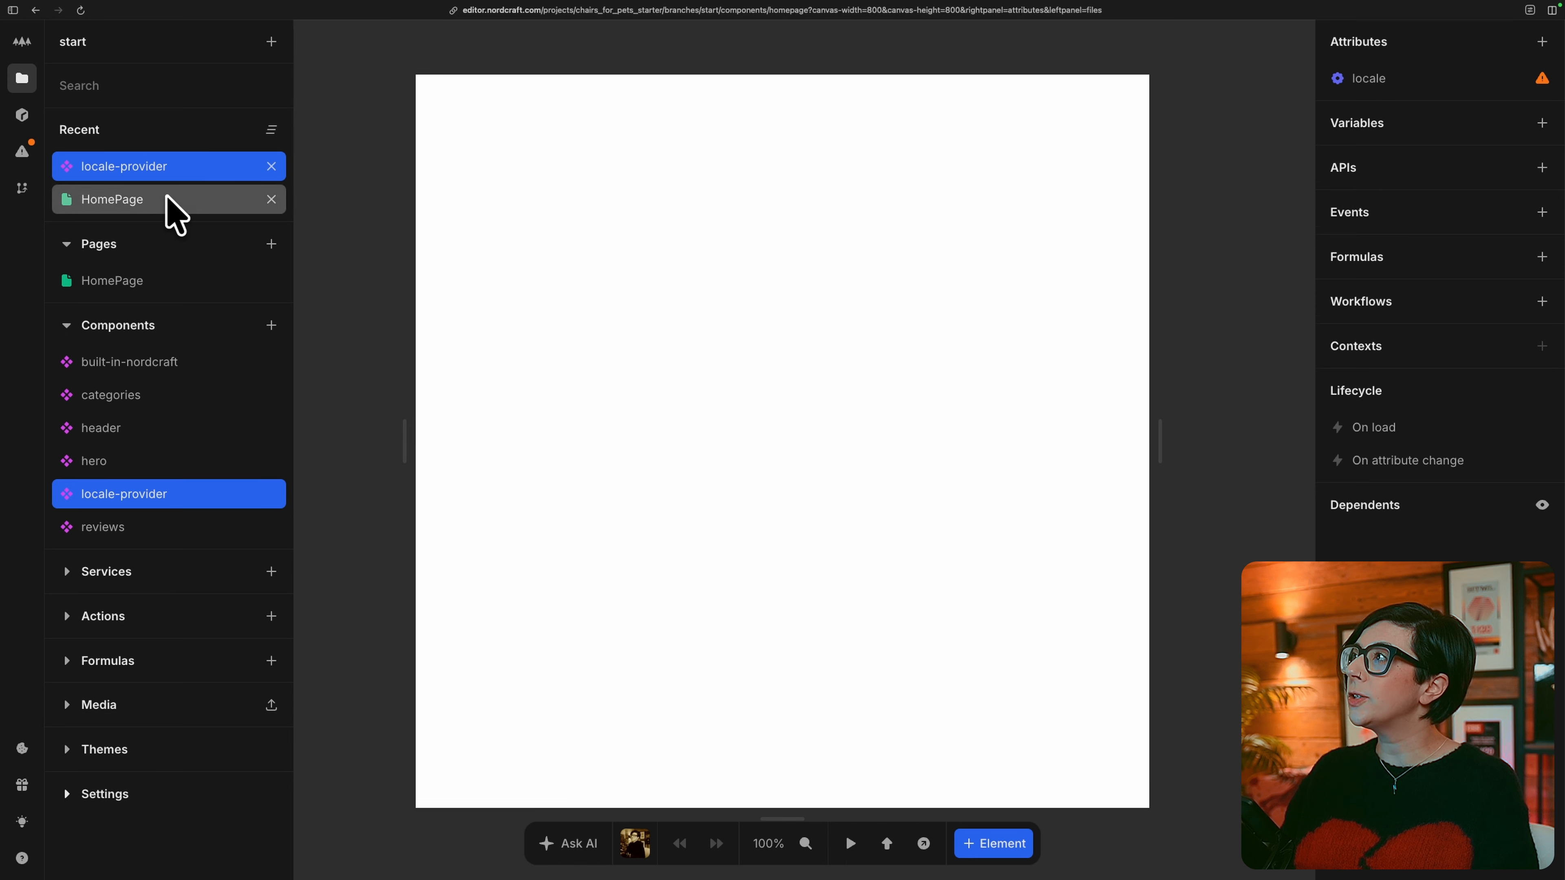
left_click(181, 91)
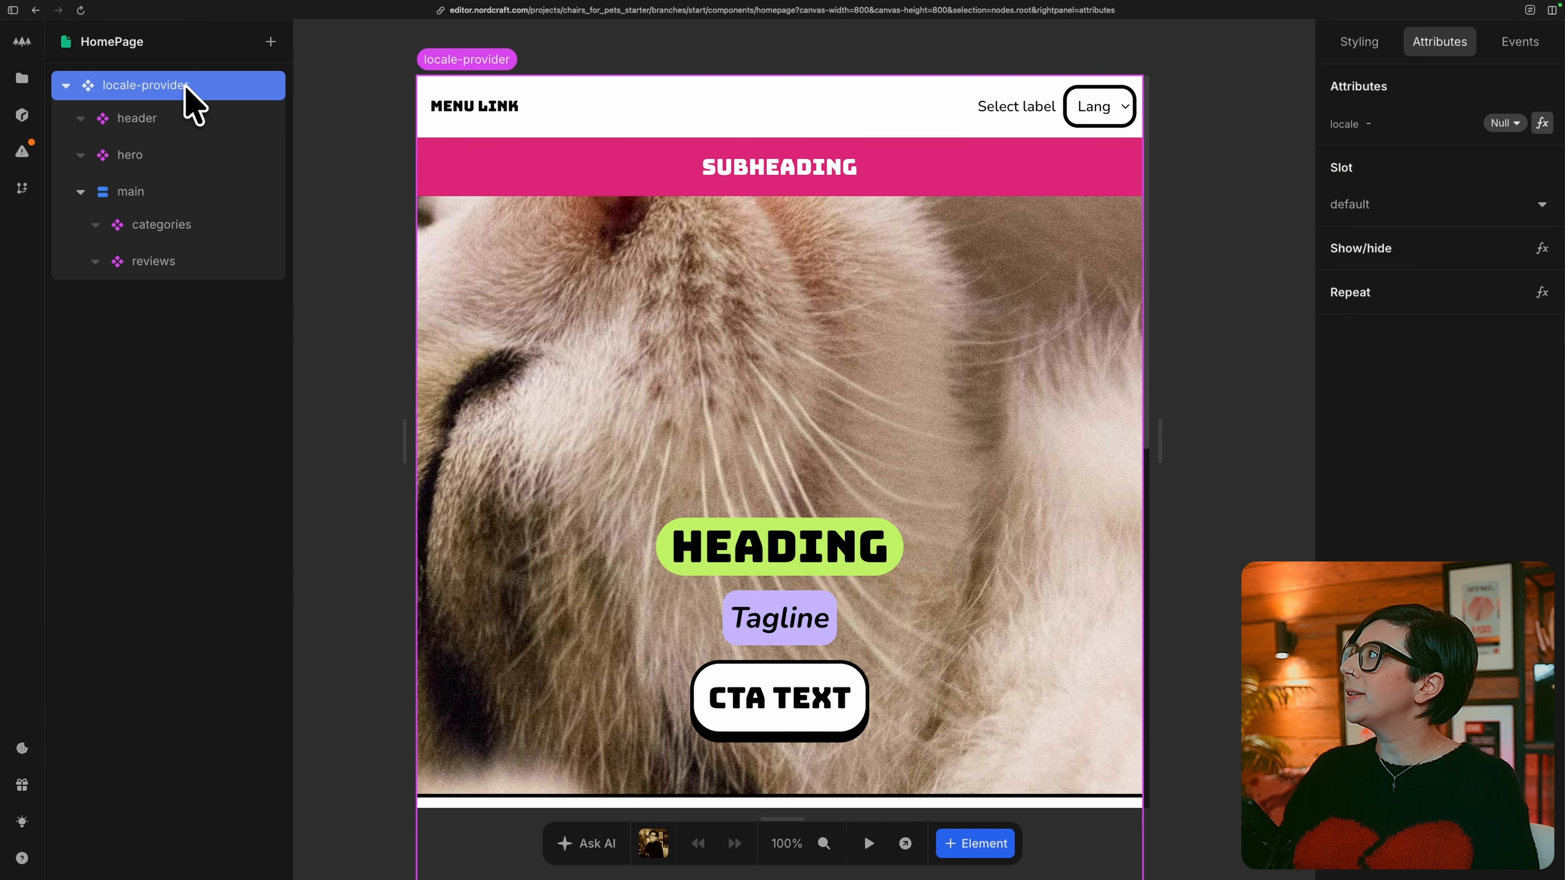
left_click(1542, 124)
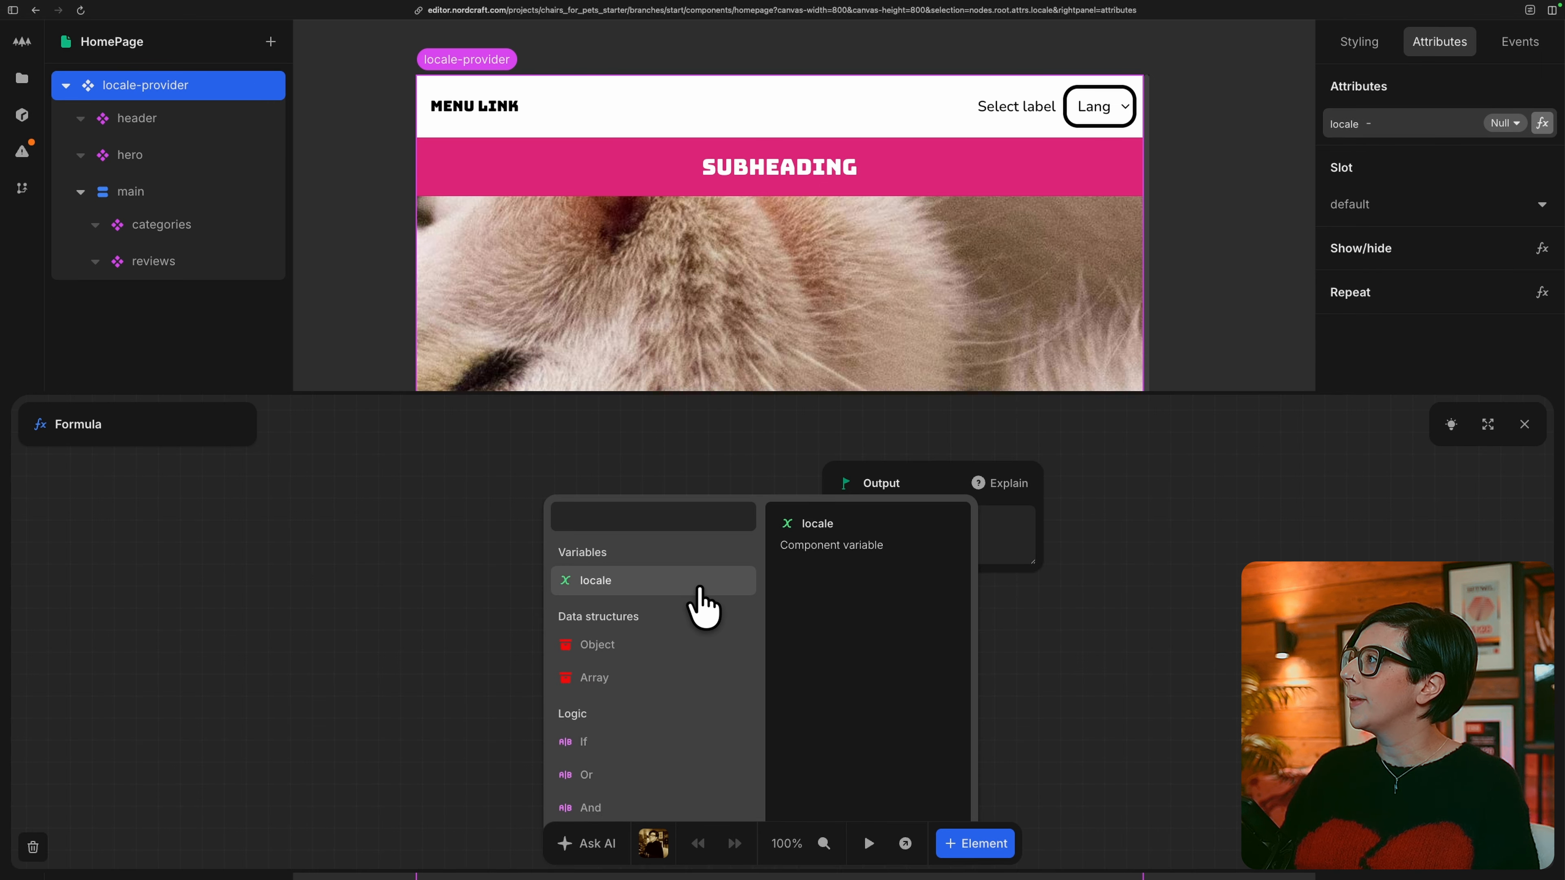
left_click(653, 579)
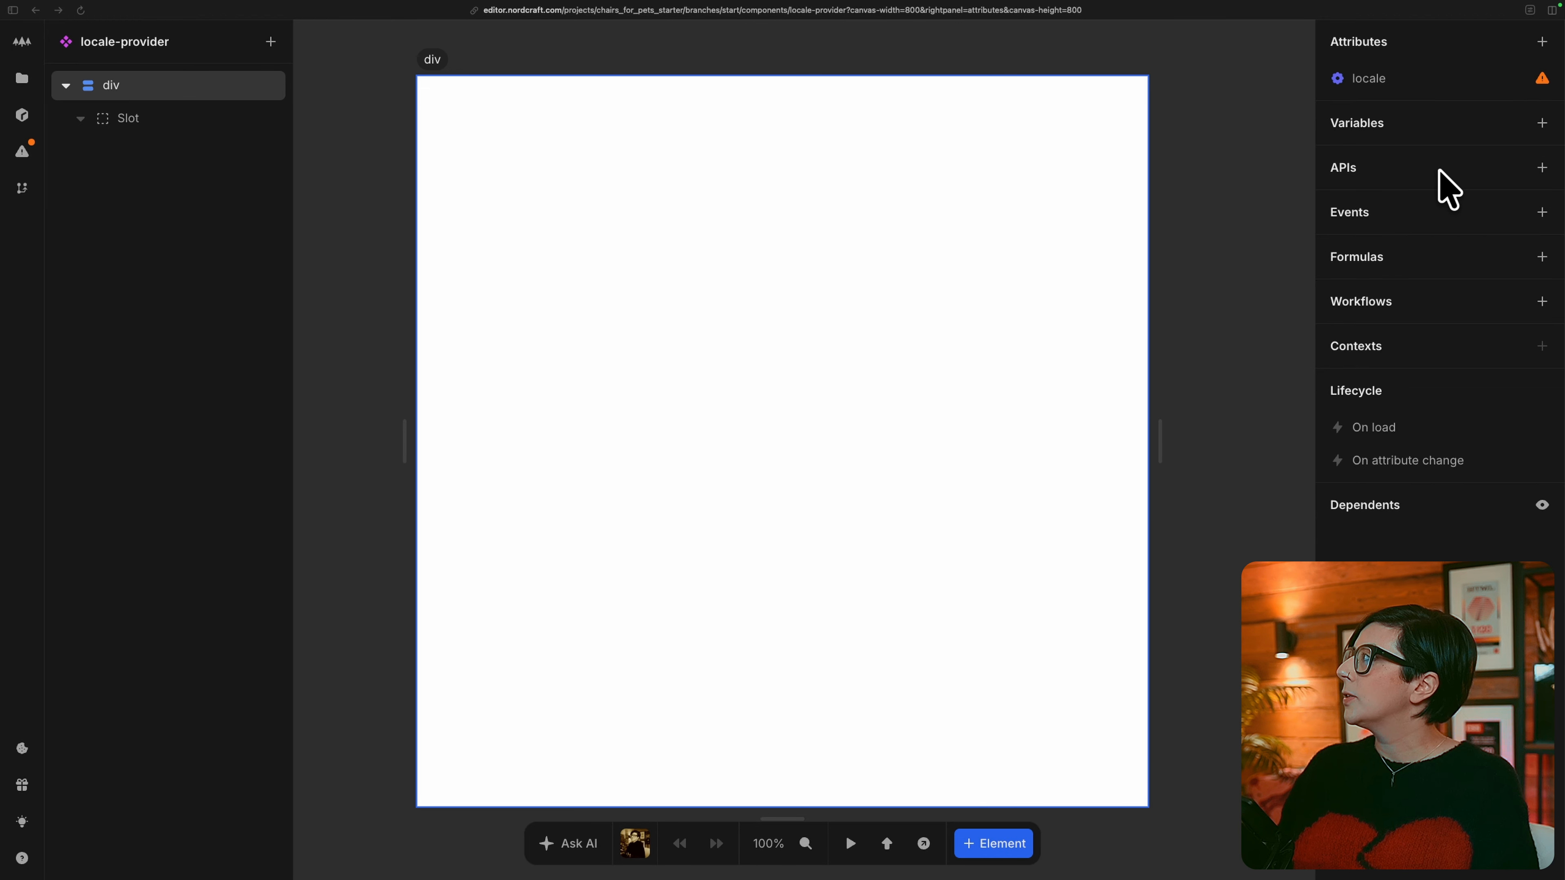
Connect the Datocms GraphQL service as an API in the locale-provider component and name it locales.
left_click(1542, 168)
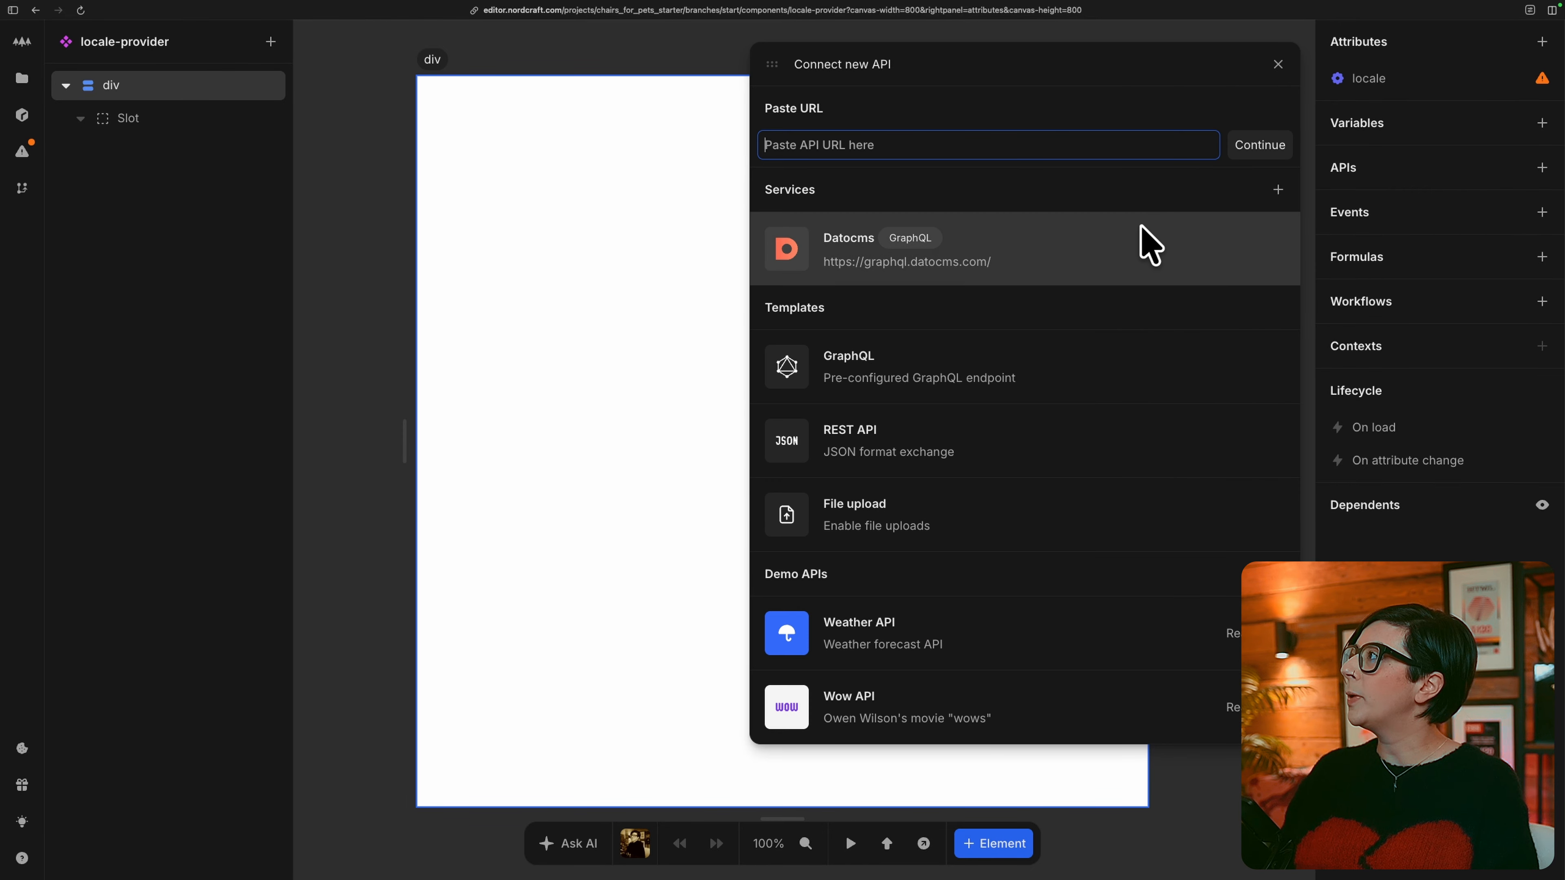
left_click(1157, 244)
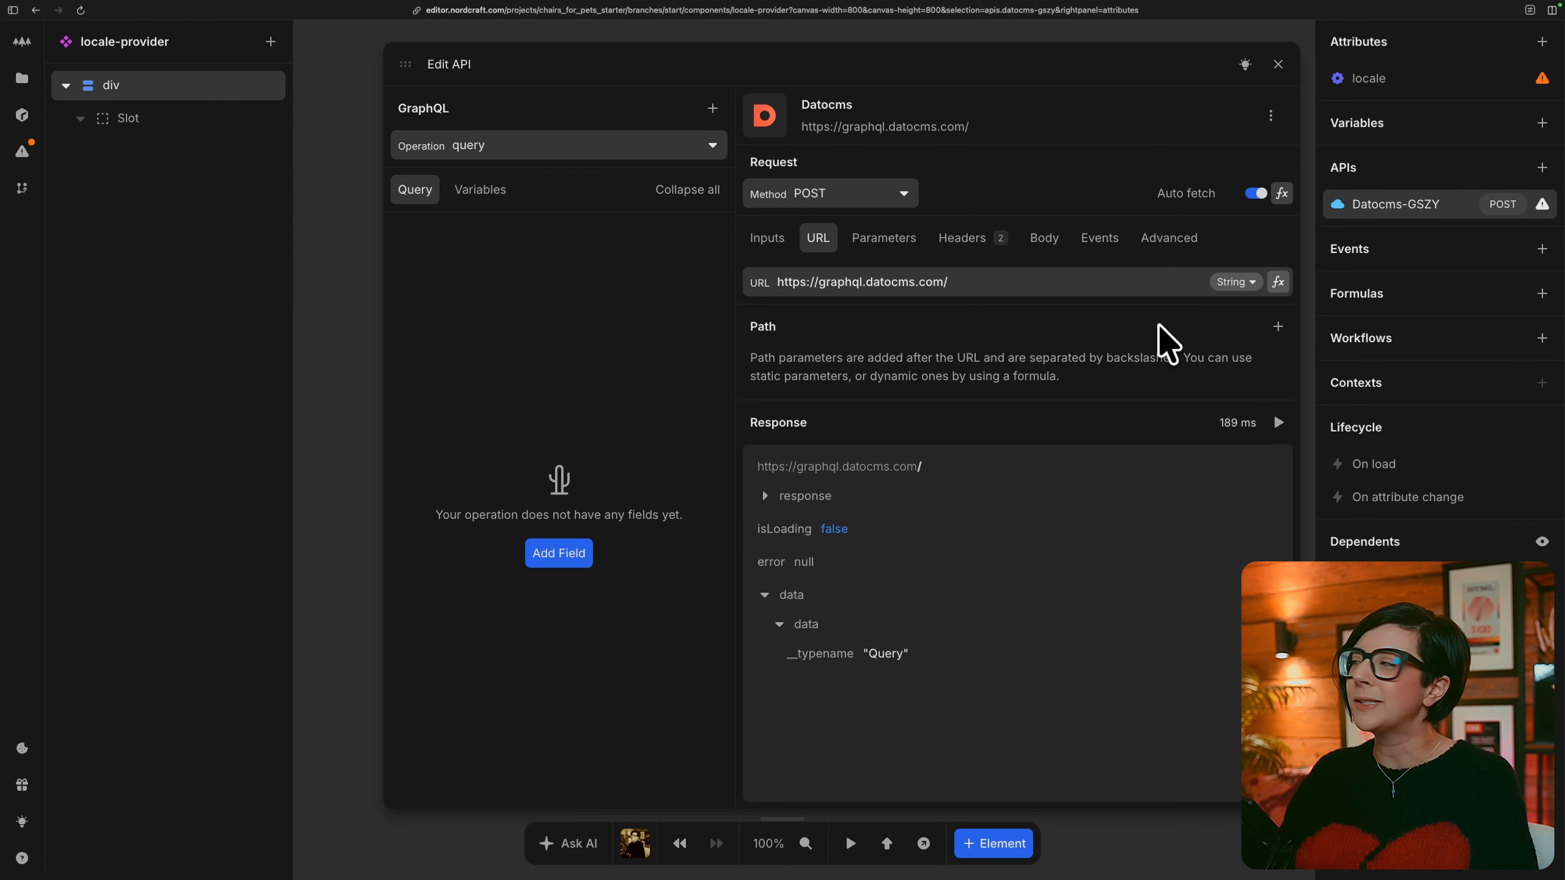
double_click(1442, 203)
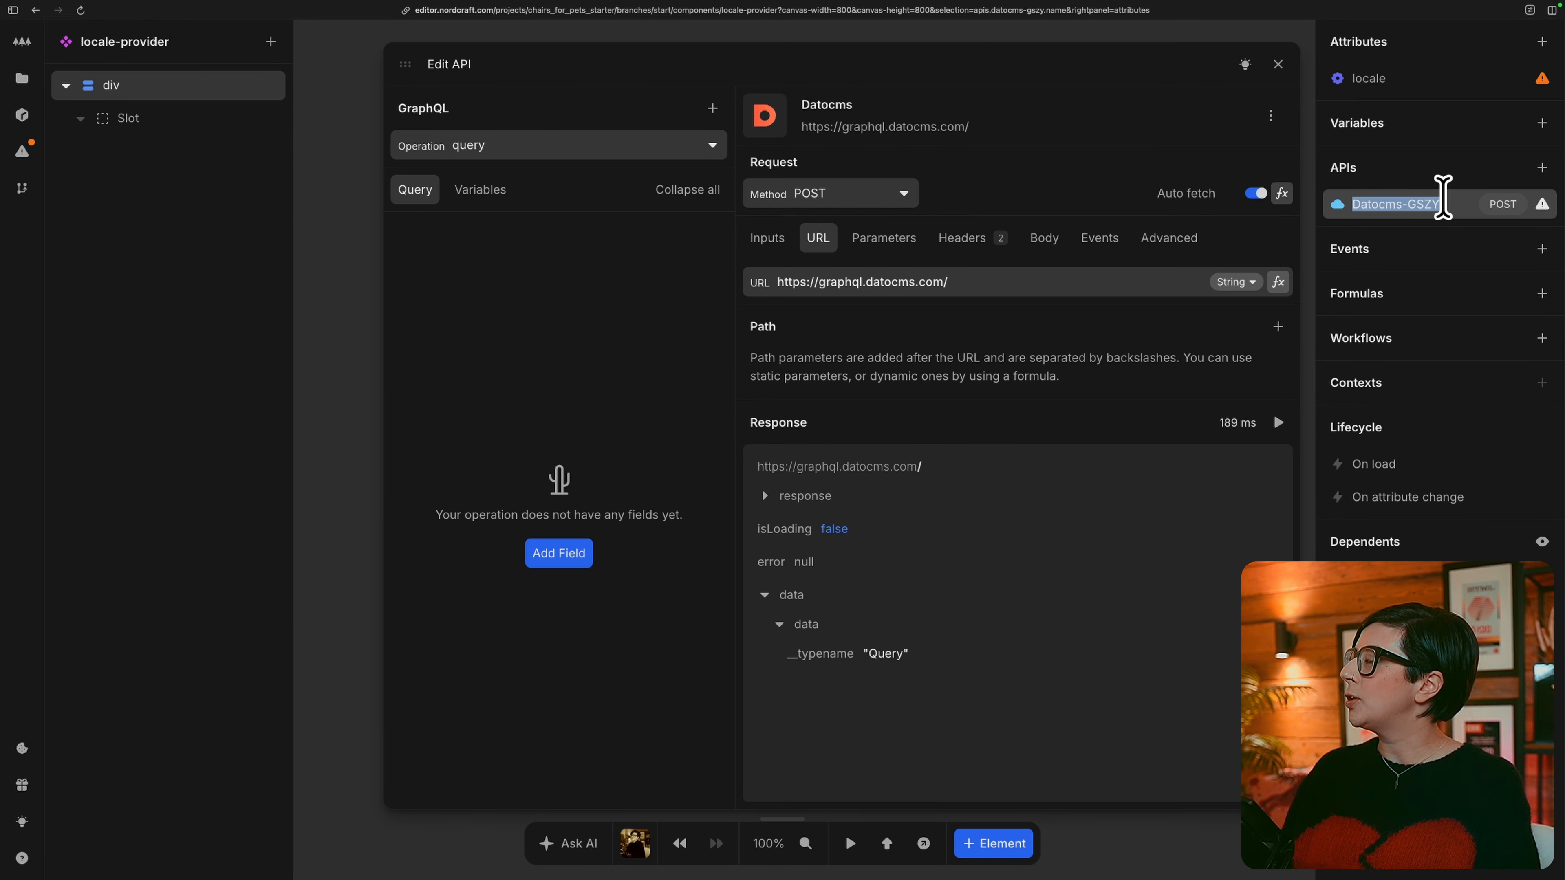
type("locales")
key("Return")
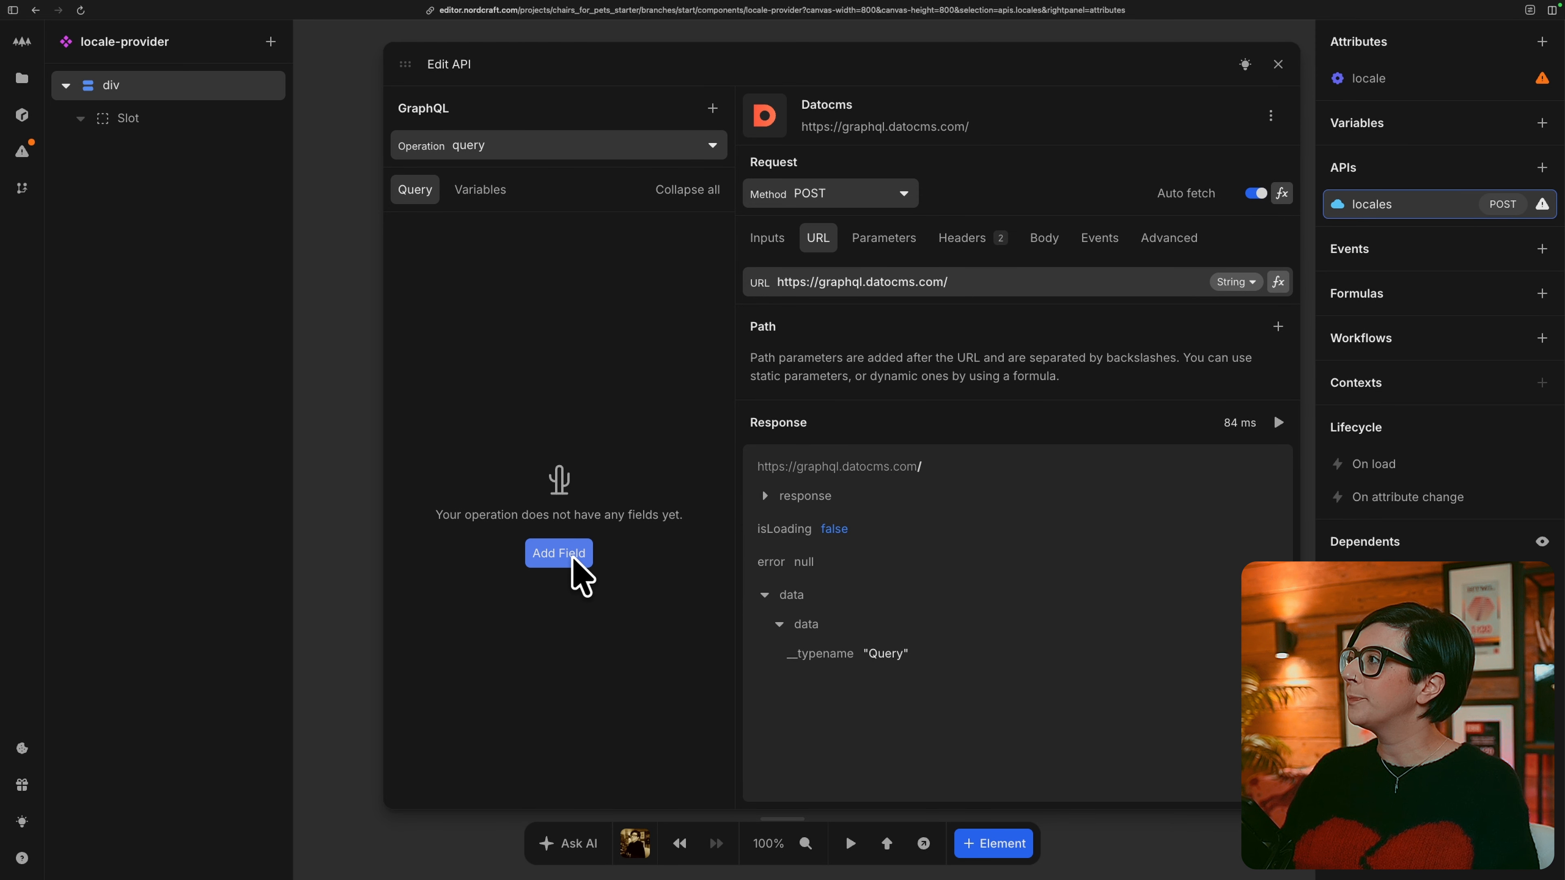
Add the _site field to the locales query and include its locales subfield.
left_click(559, 553)
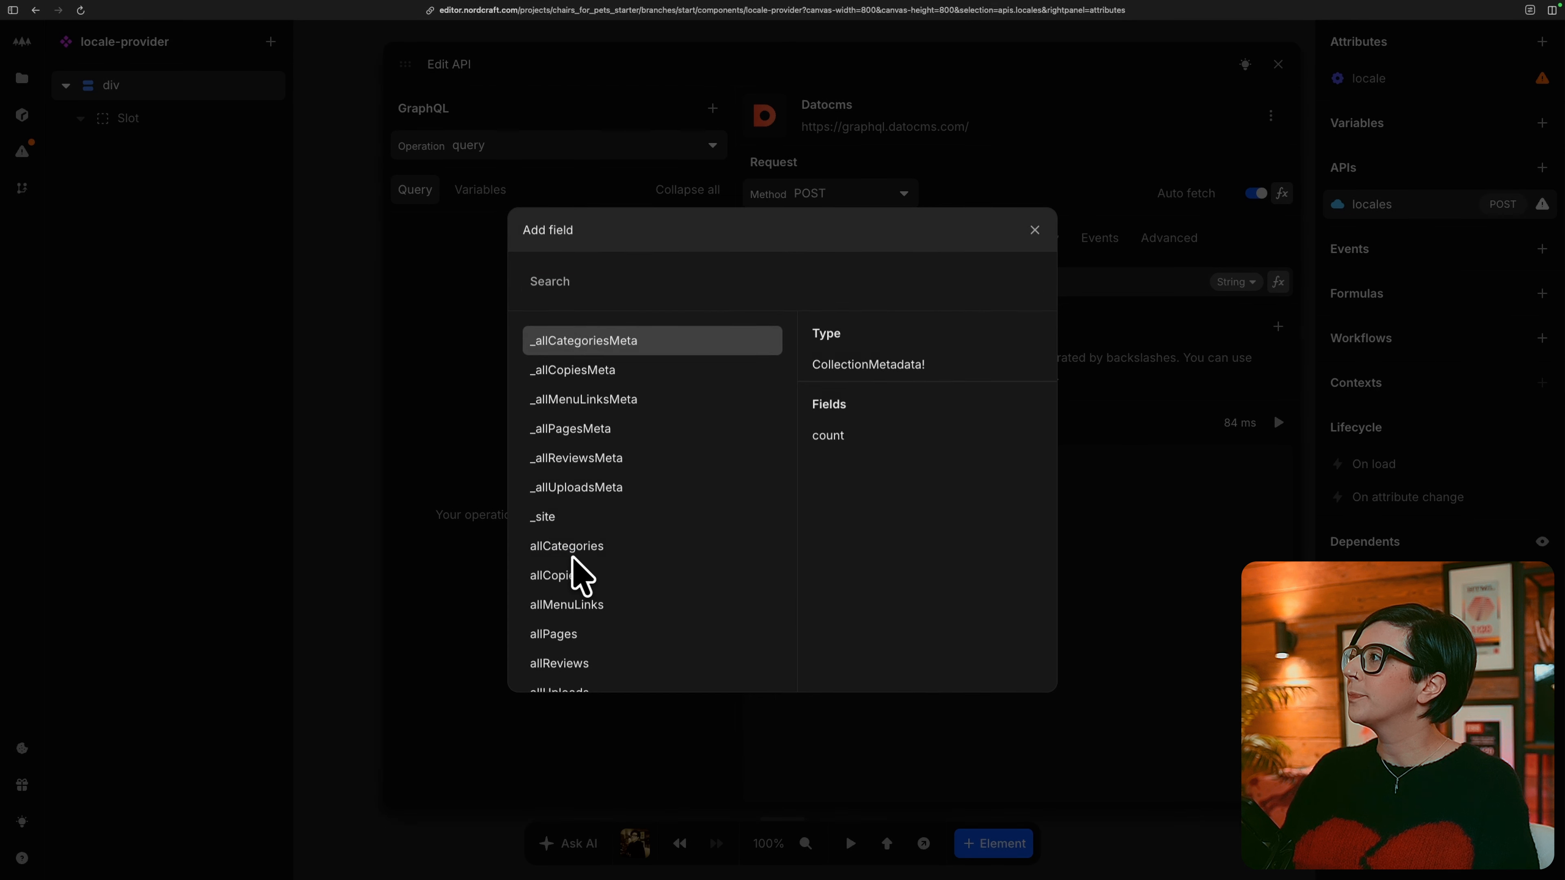
left_click(661, 515)
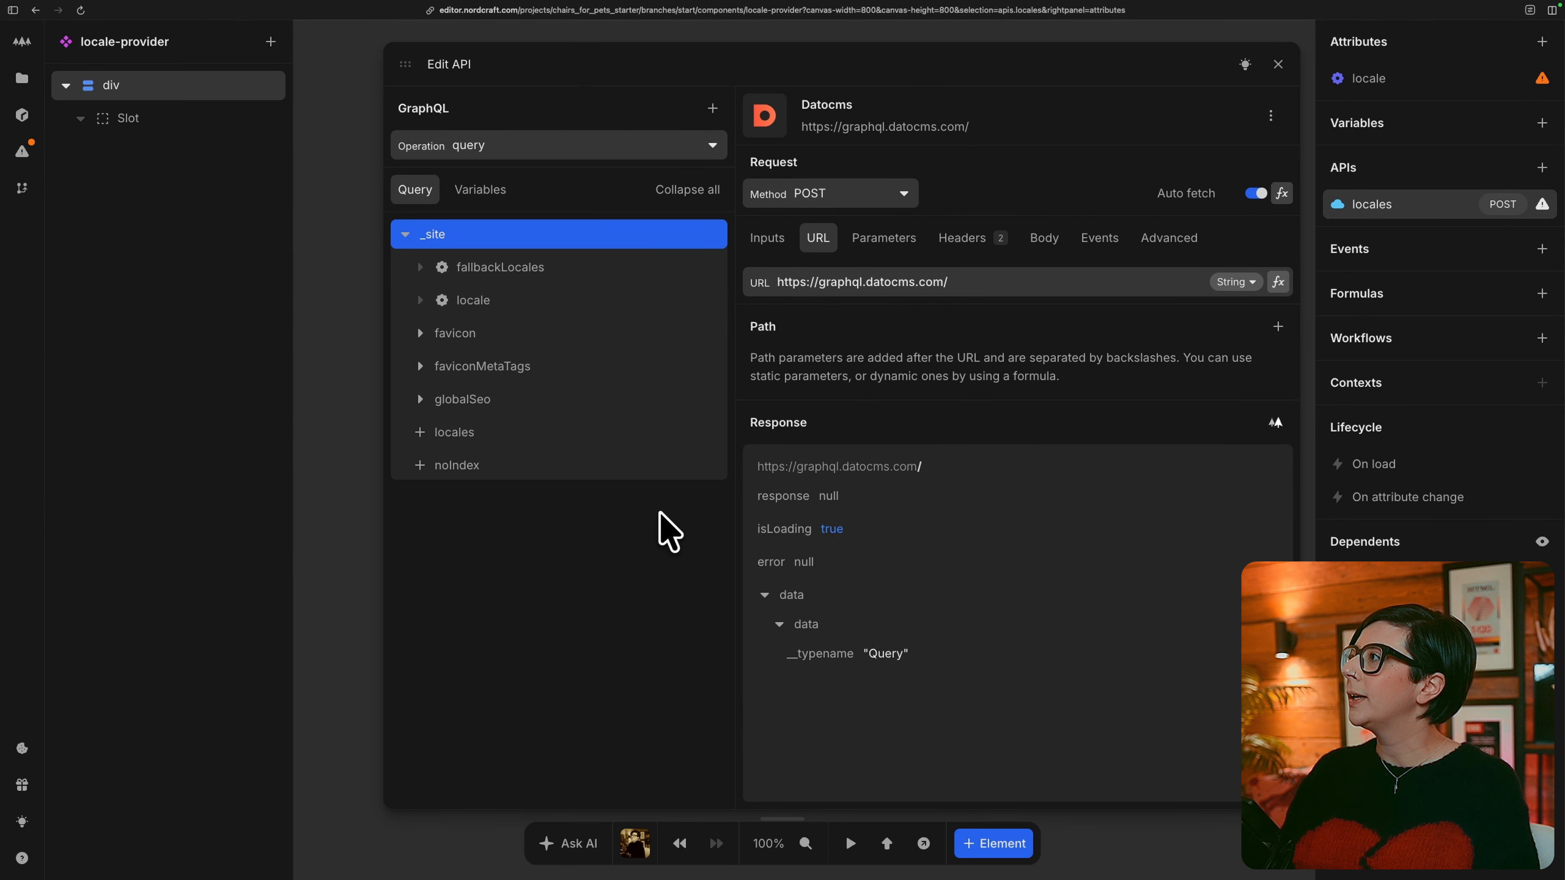
left_click(421, 436)
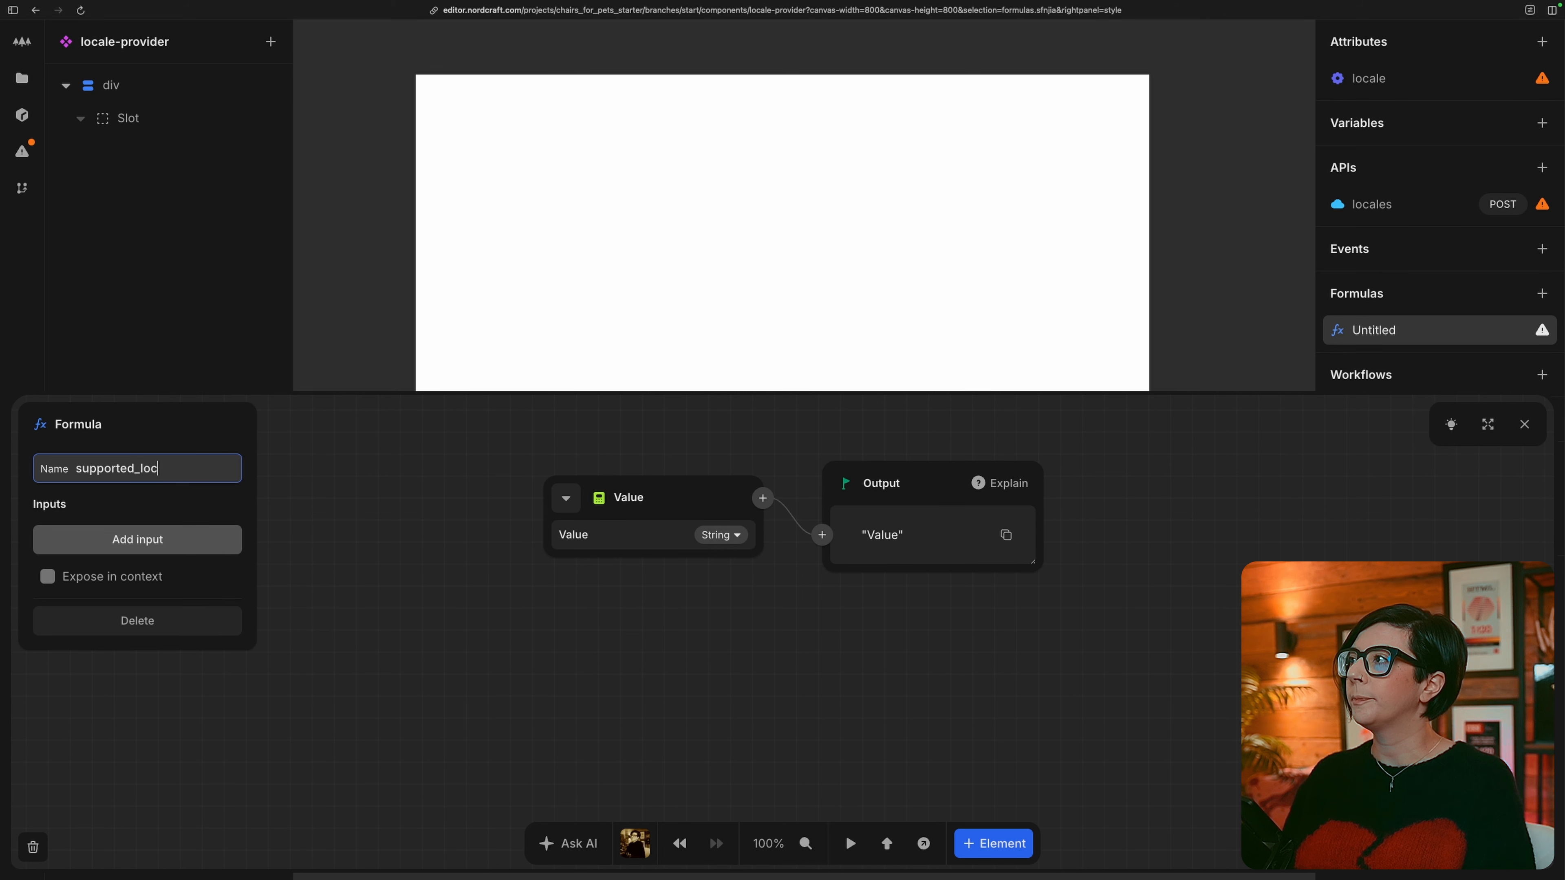
Name the new component formula supported_locales and expose it in context.
type("ales")
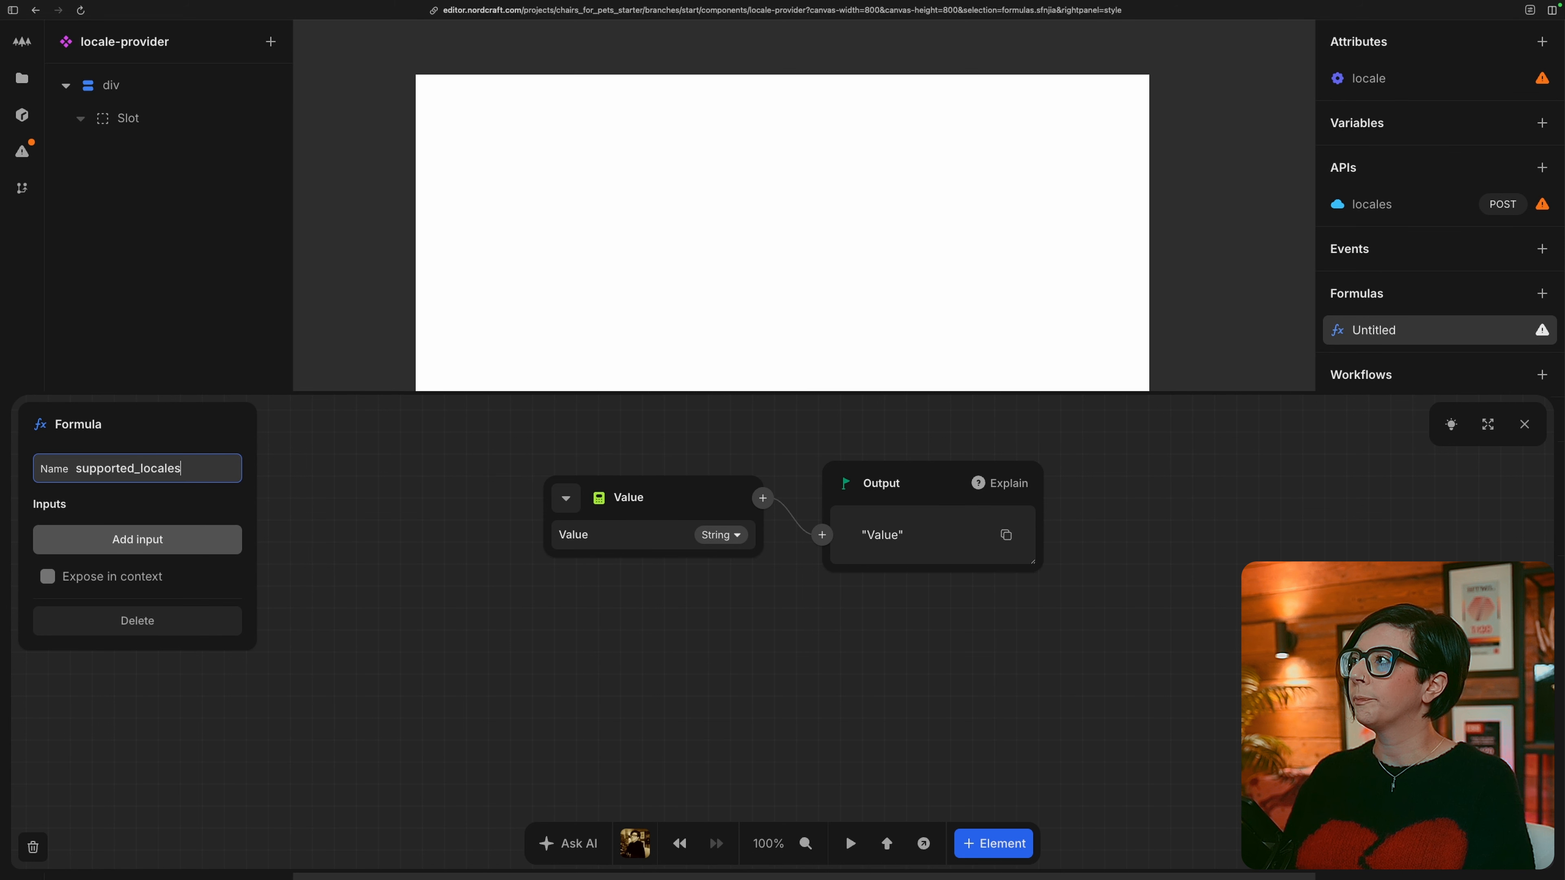
left_click(127, 582)
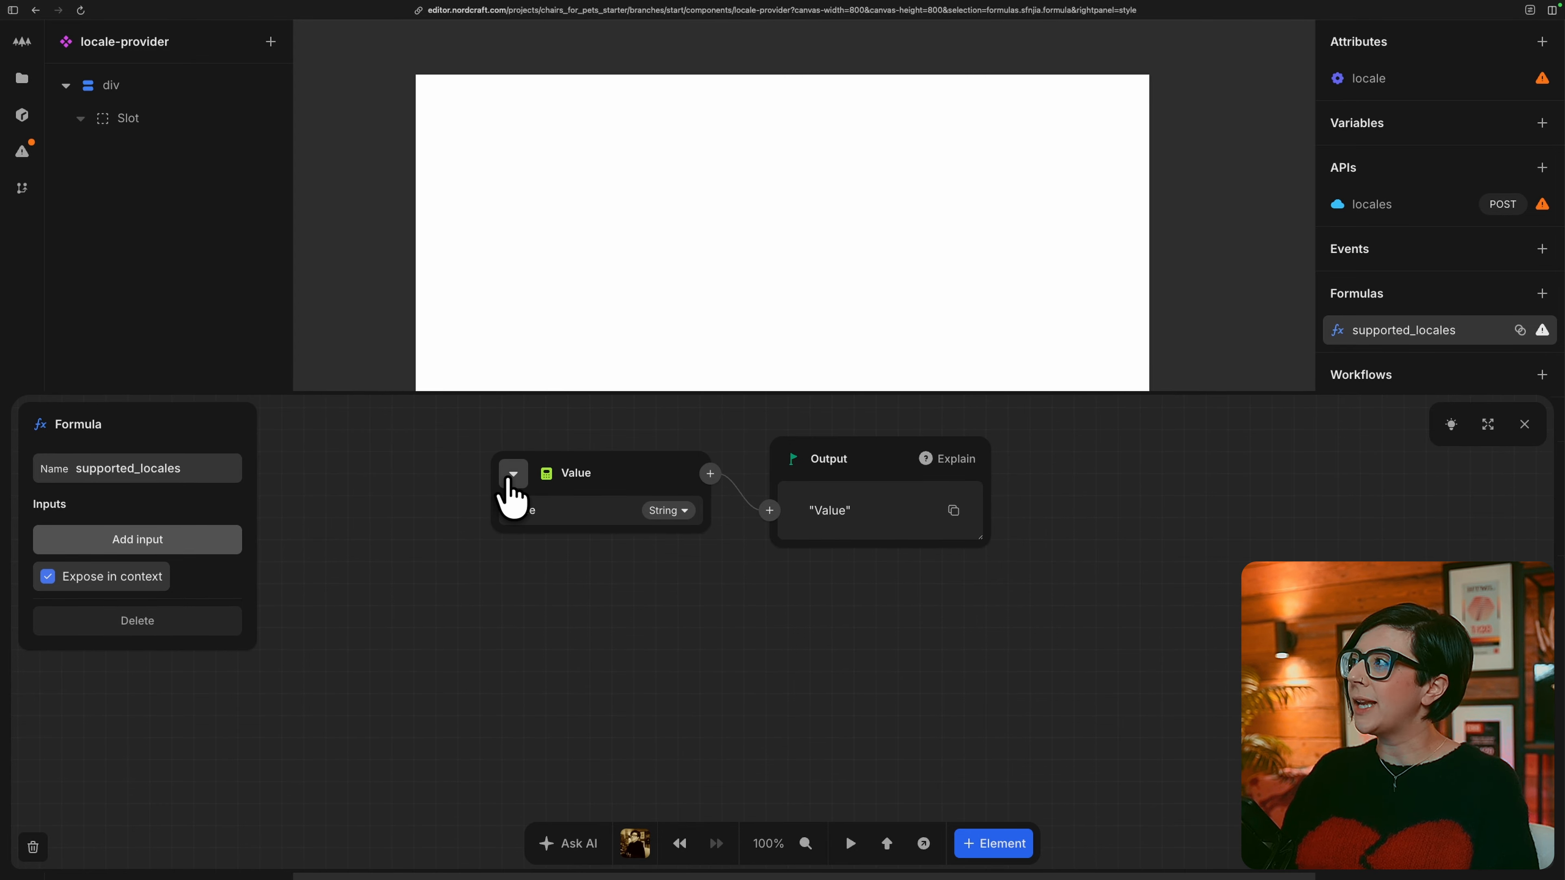
Point the supported_locales formula to the locales list under _site in the locales API response, and expand the output.
left_click(511, 478)
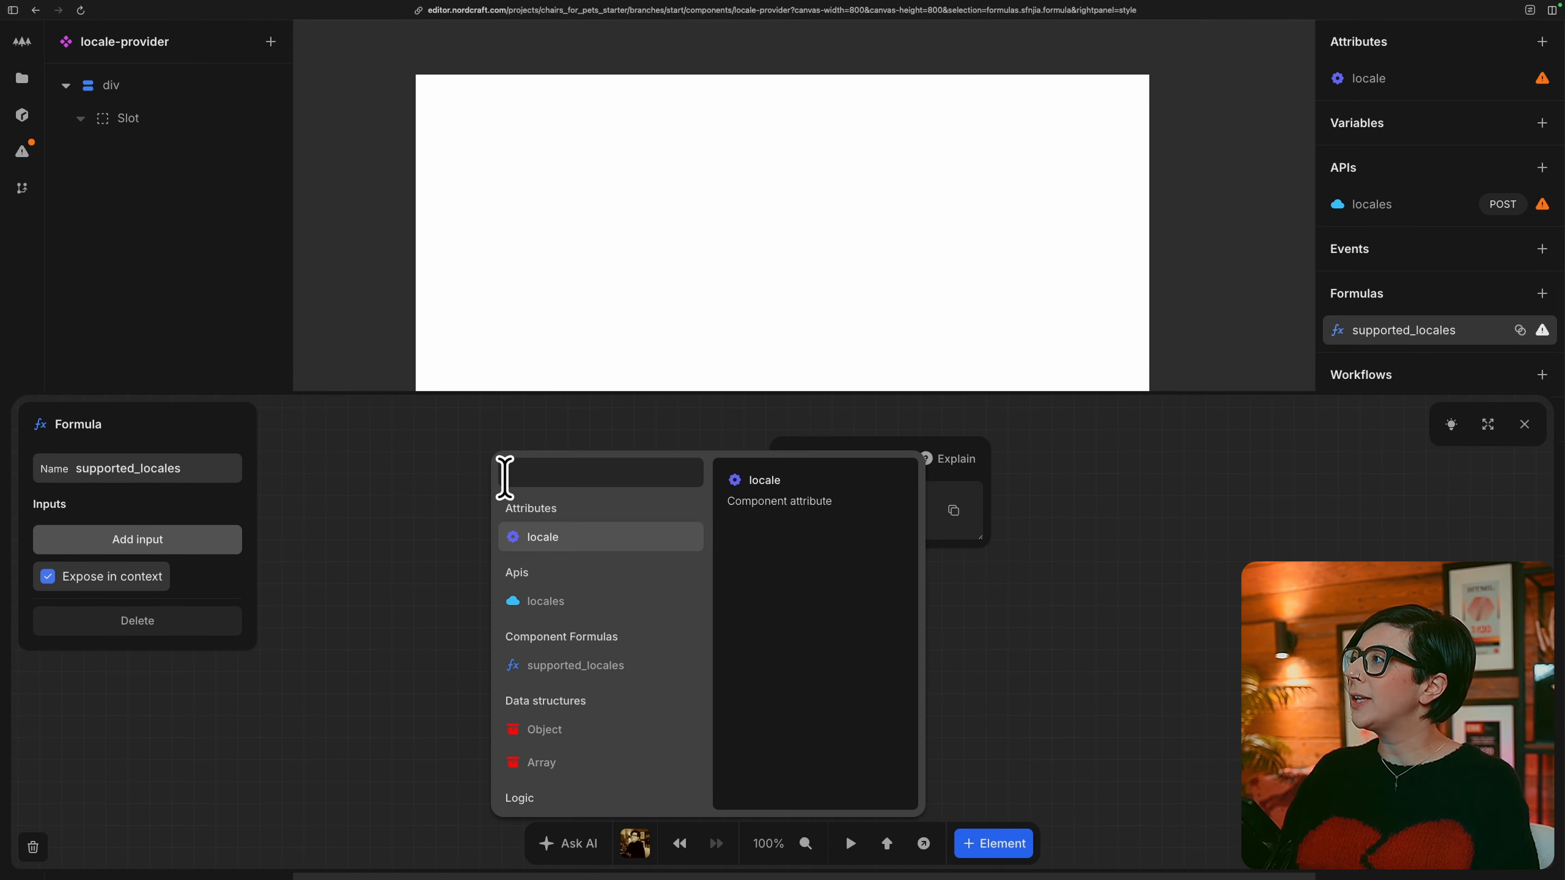
left_click(596, 604)
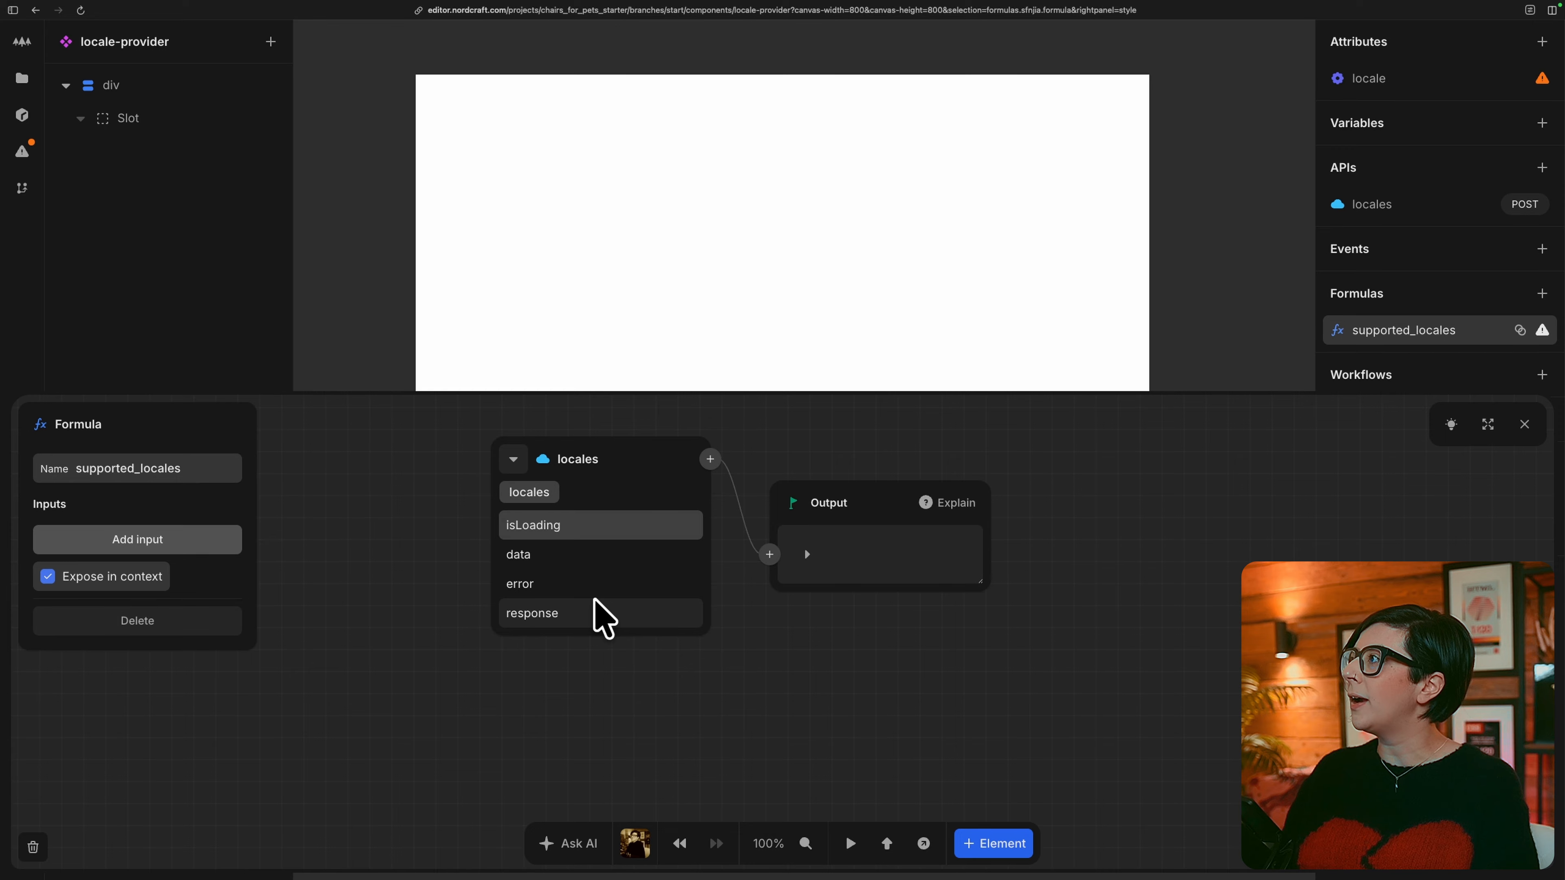
left_click(581, 553)
left_click(584, 529)
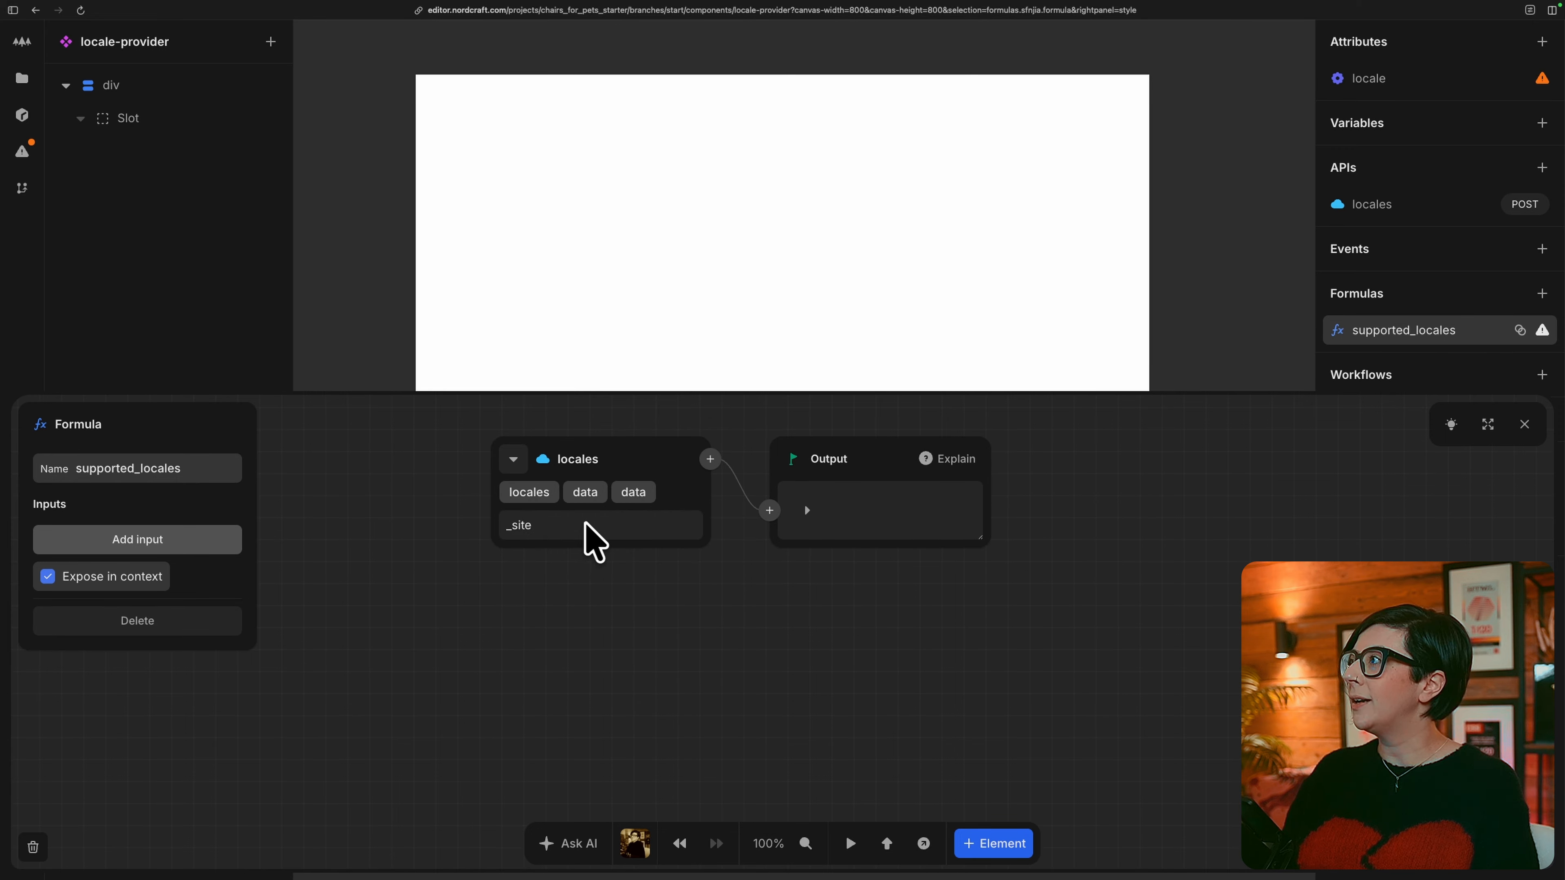
left_click(588, 525)
left_click(589, 526)
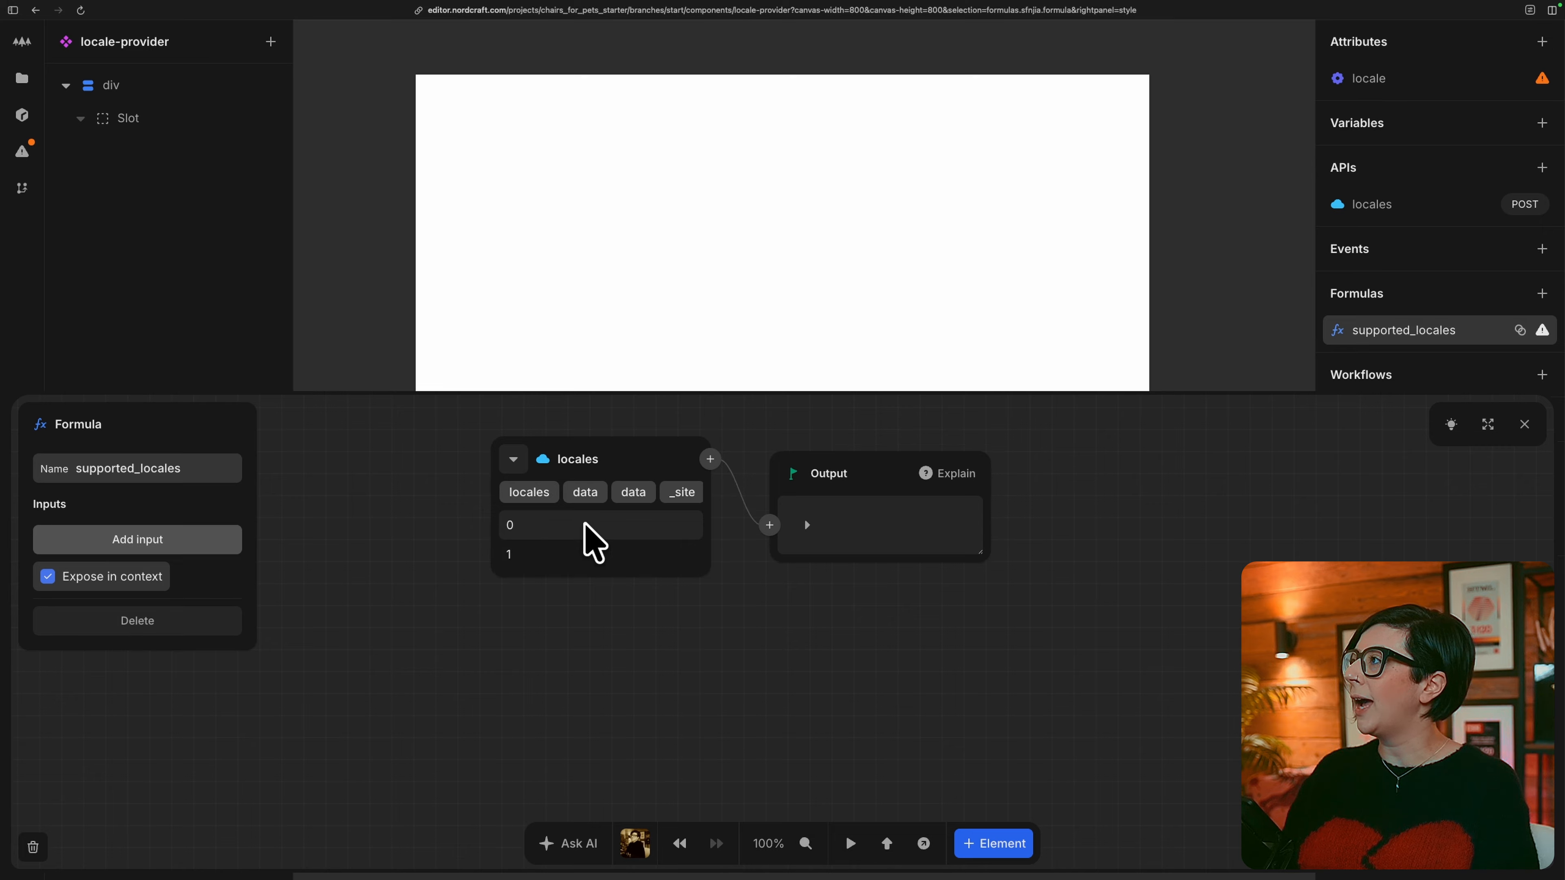
left_click(807, 525)
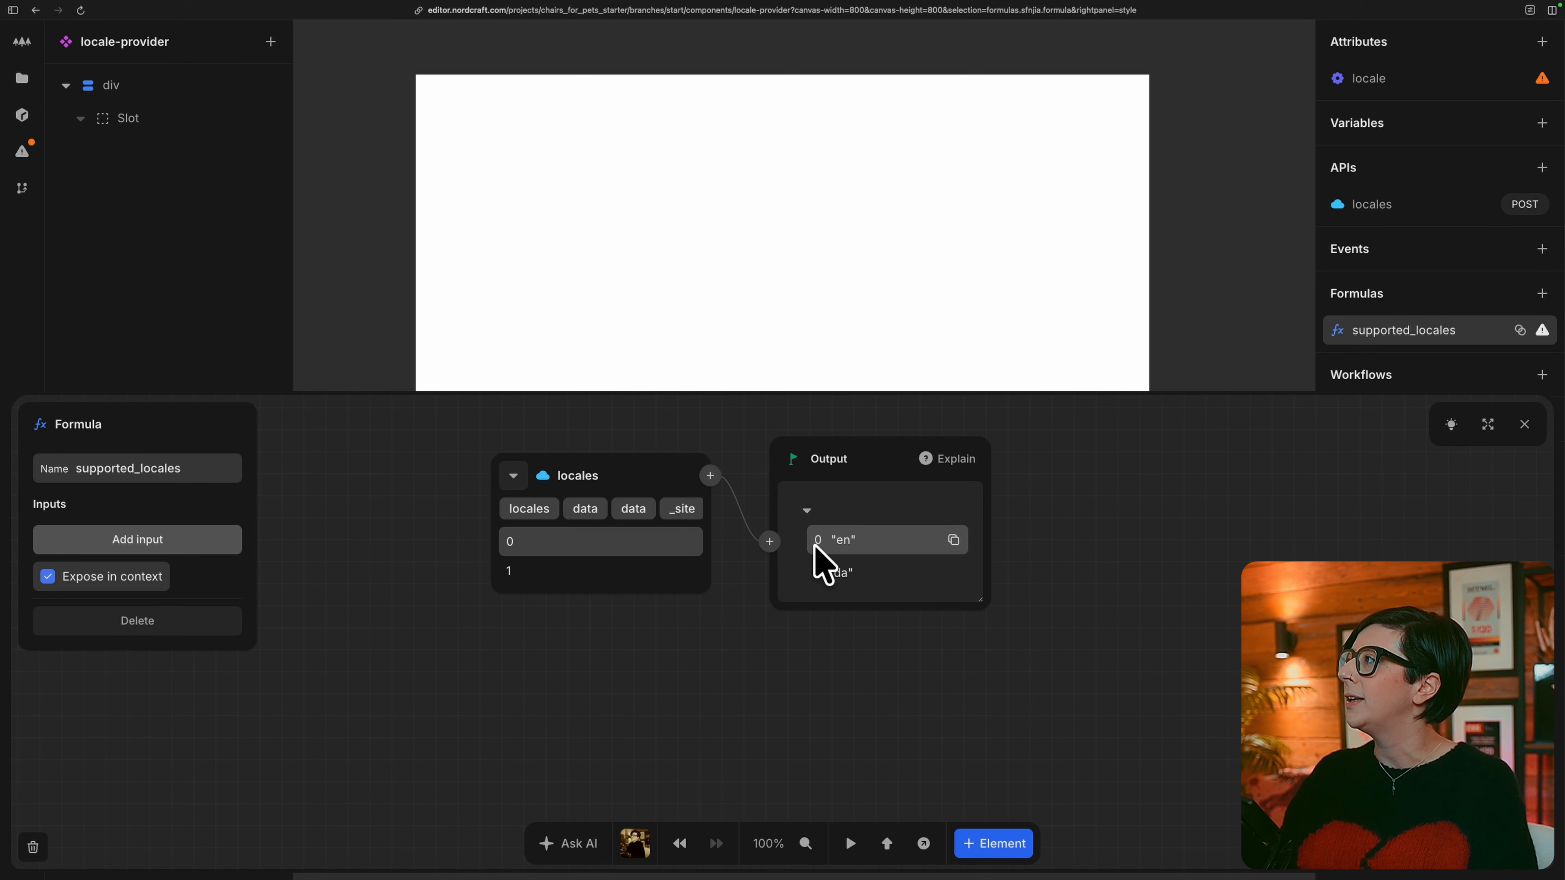
Wrap the locales value in a Default to formula and add an Array as its fallback input.
left_click(710, 475)
type("de")
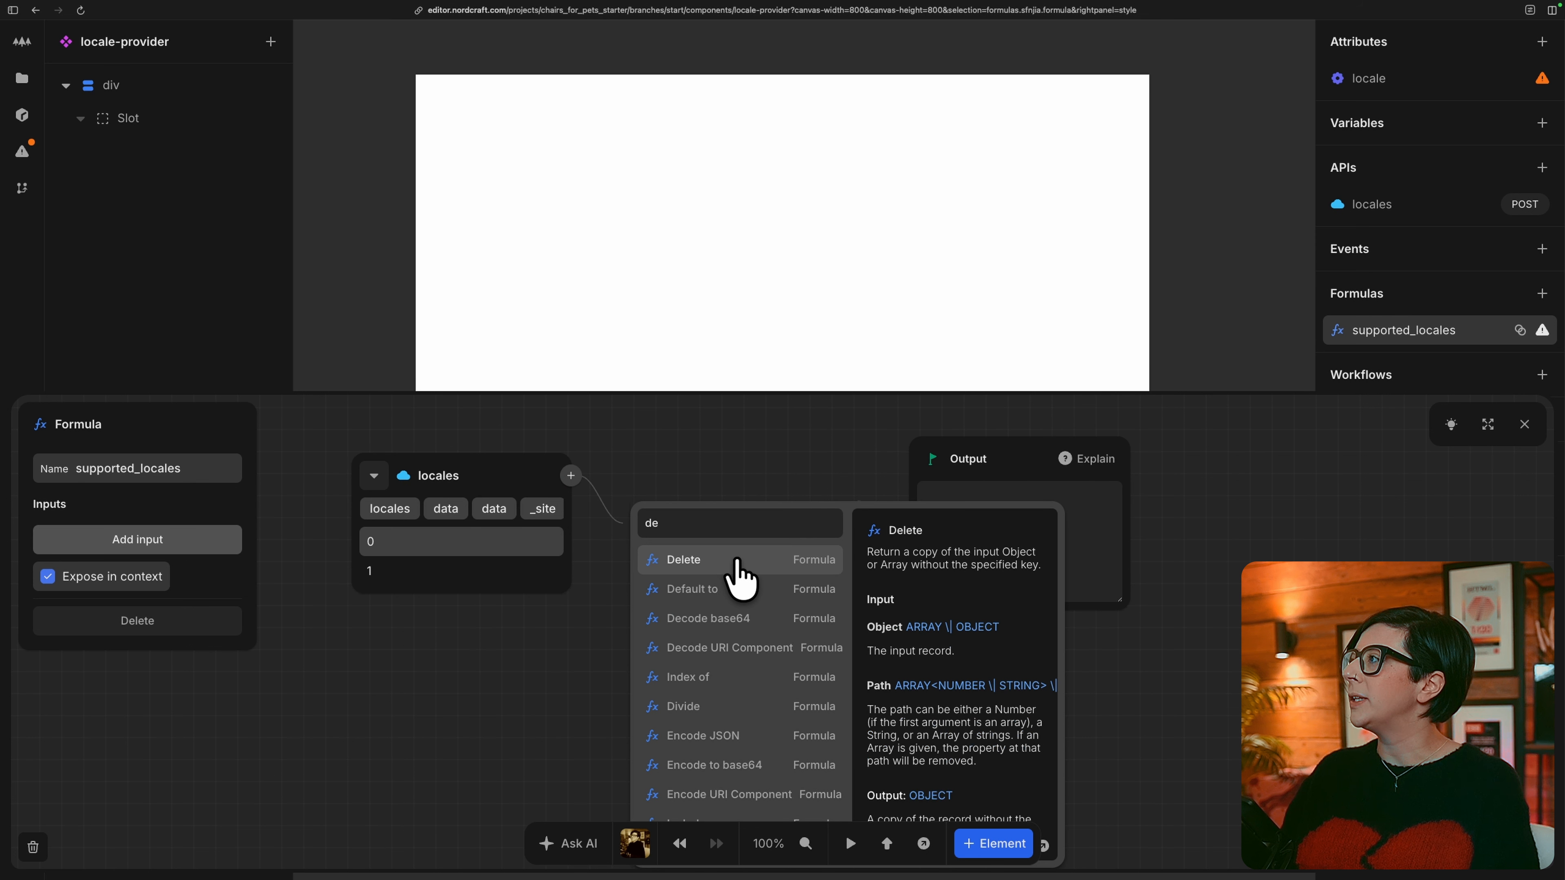
left_click(740, 591)
left_click(630, 541)
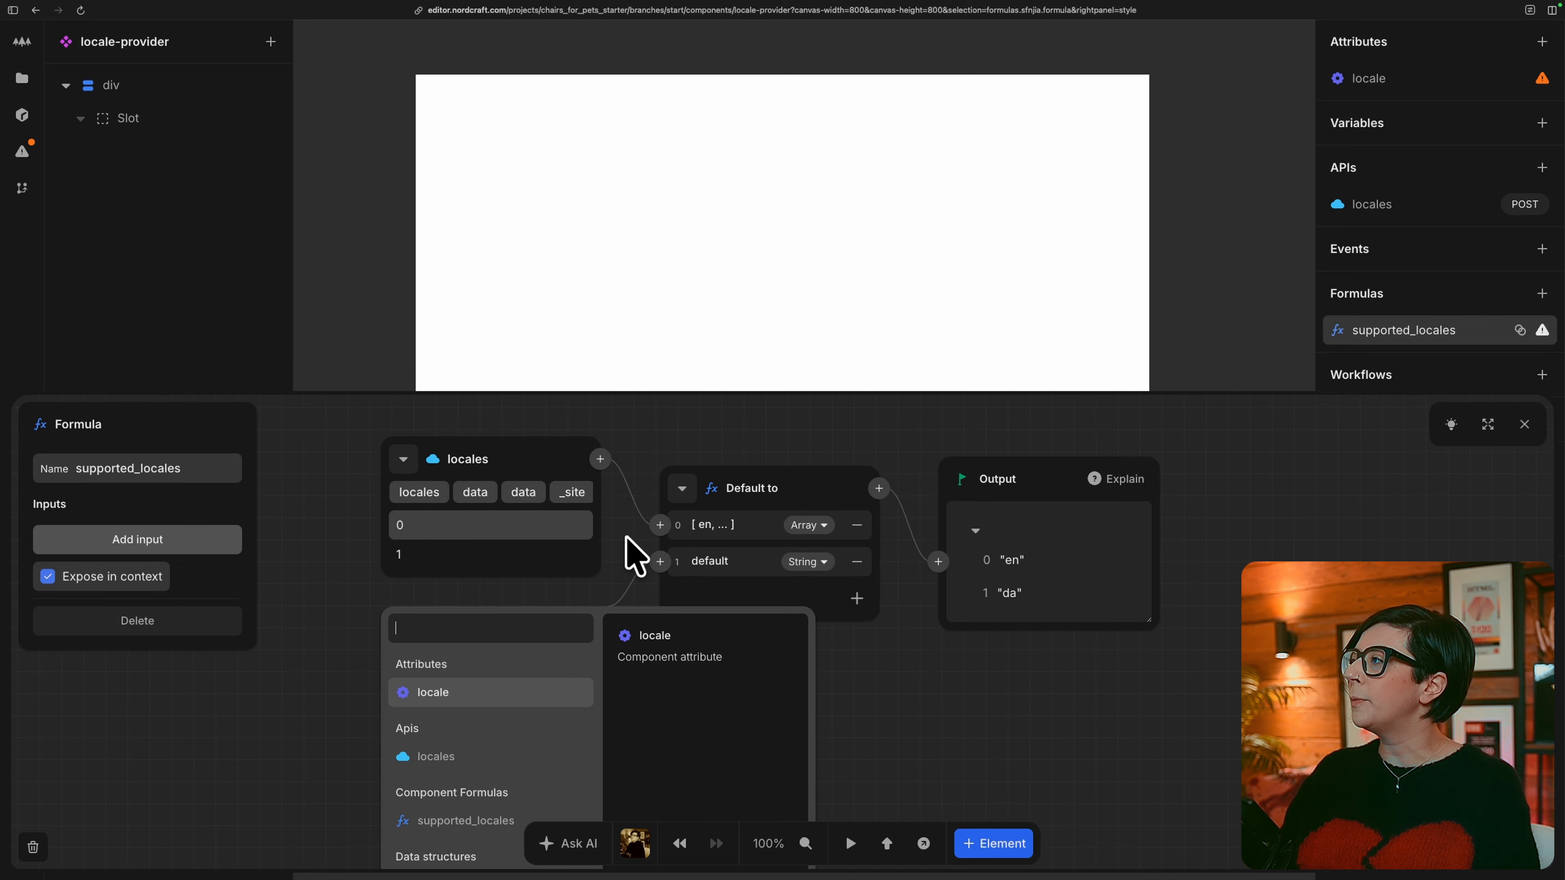
type("array")
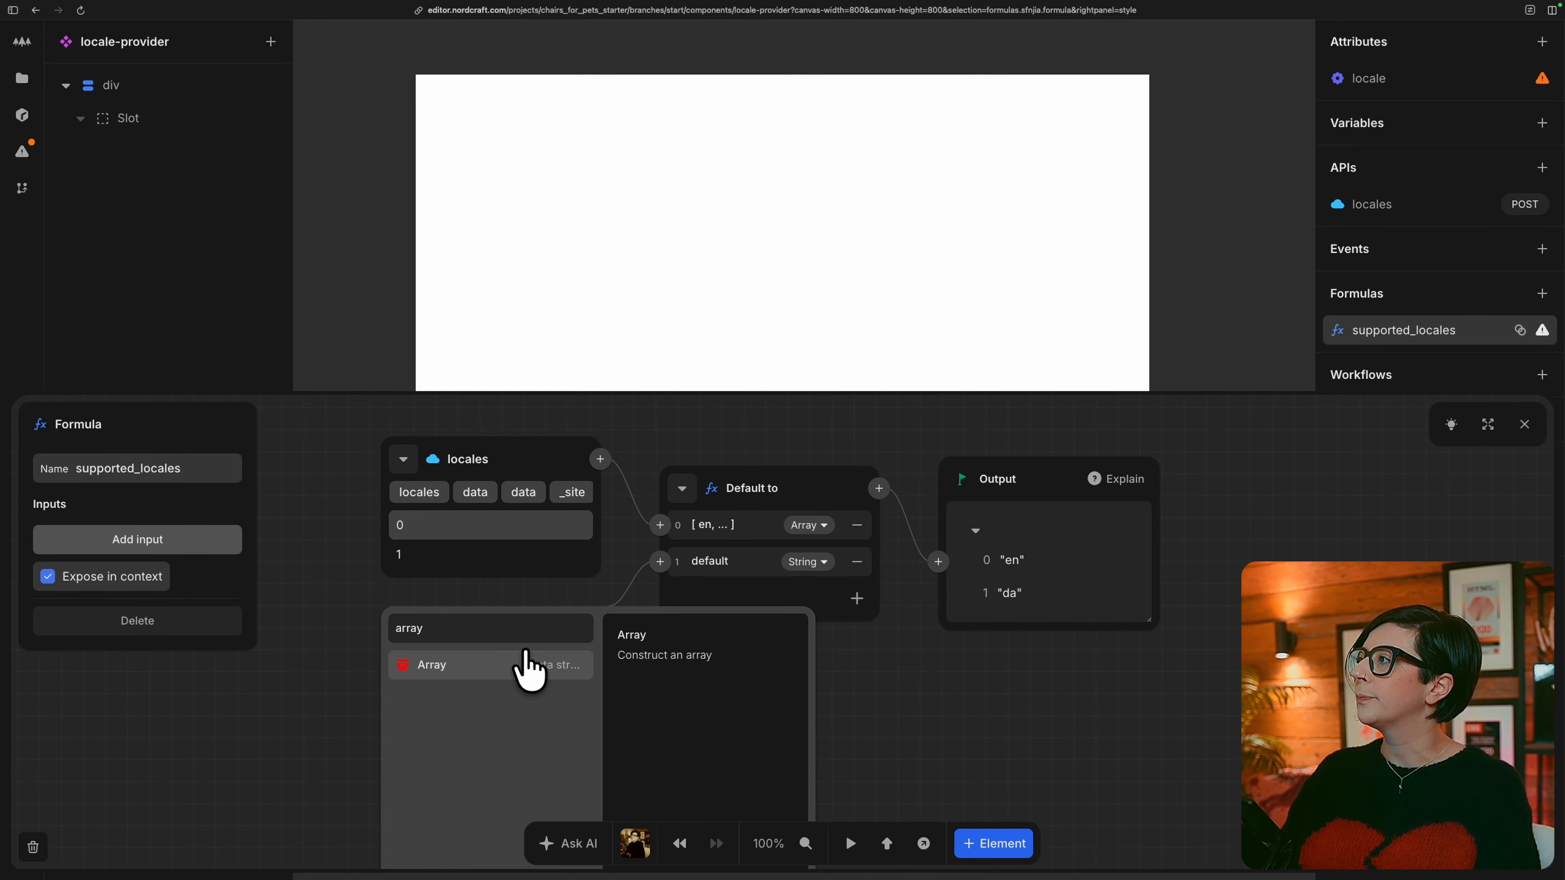
left_click(522, 665)
Fill the fallback array with the strings en, da and es, and close the supported_locales formula.
double_click(472, 671)
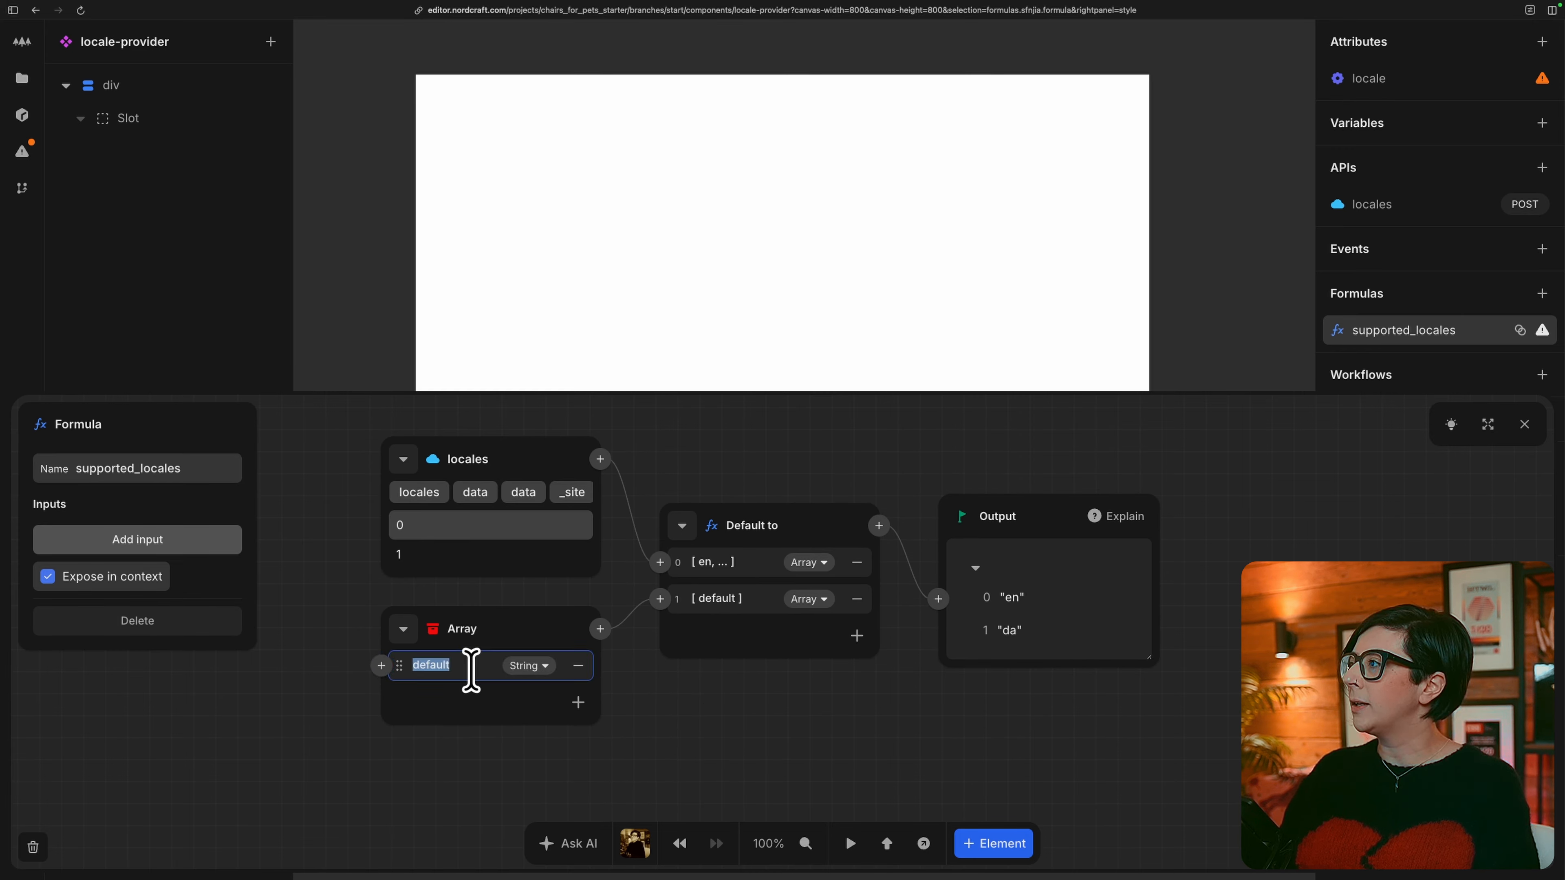
type("en")
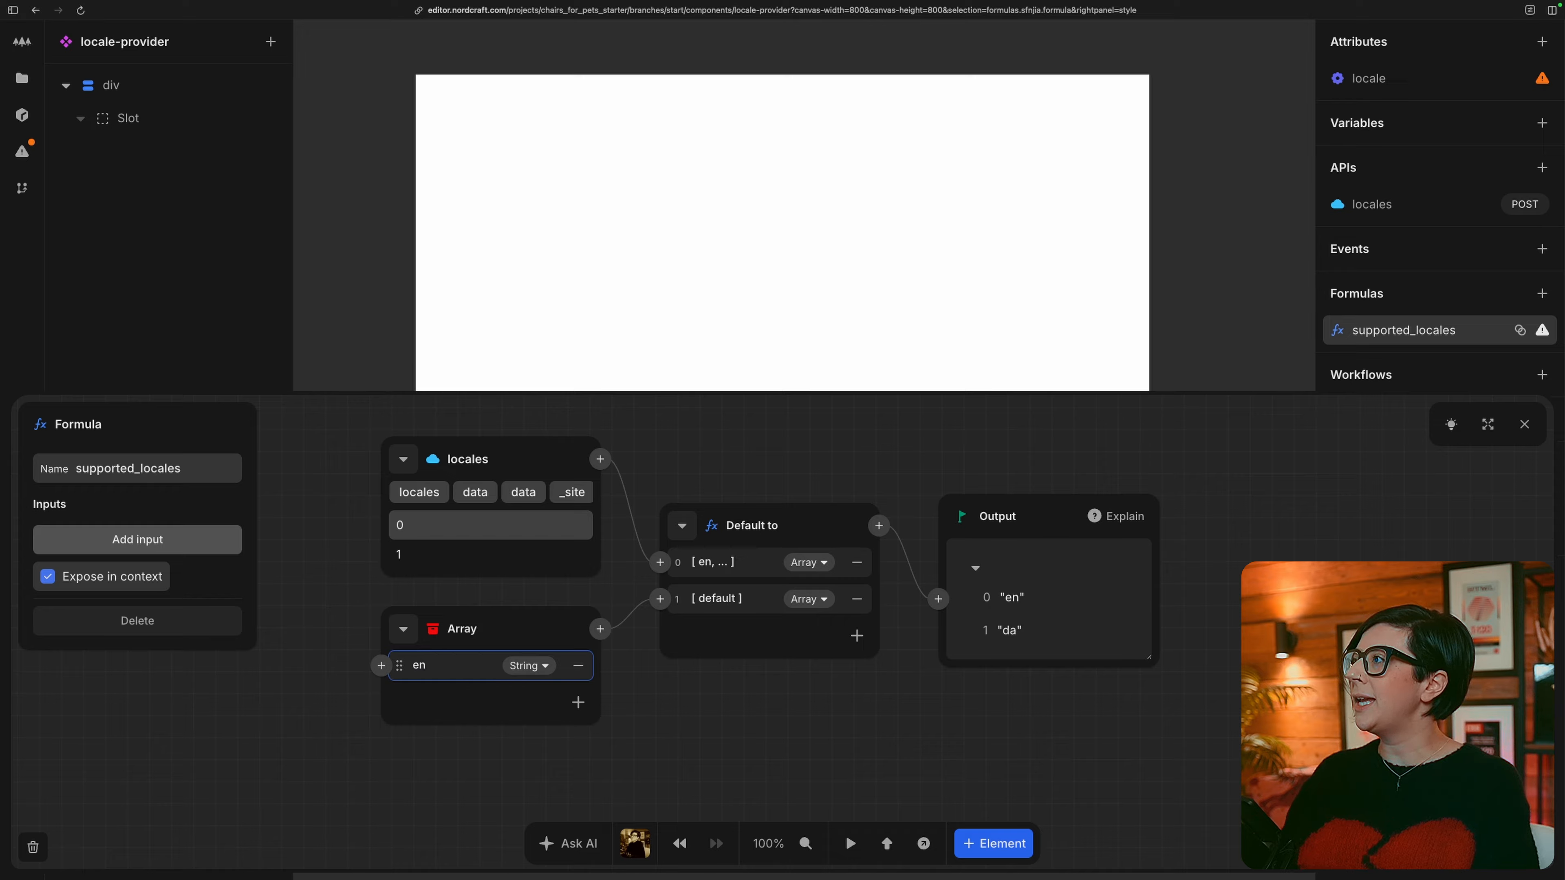
left_click(578, 703)
double_click(419, 702)
type("da")
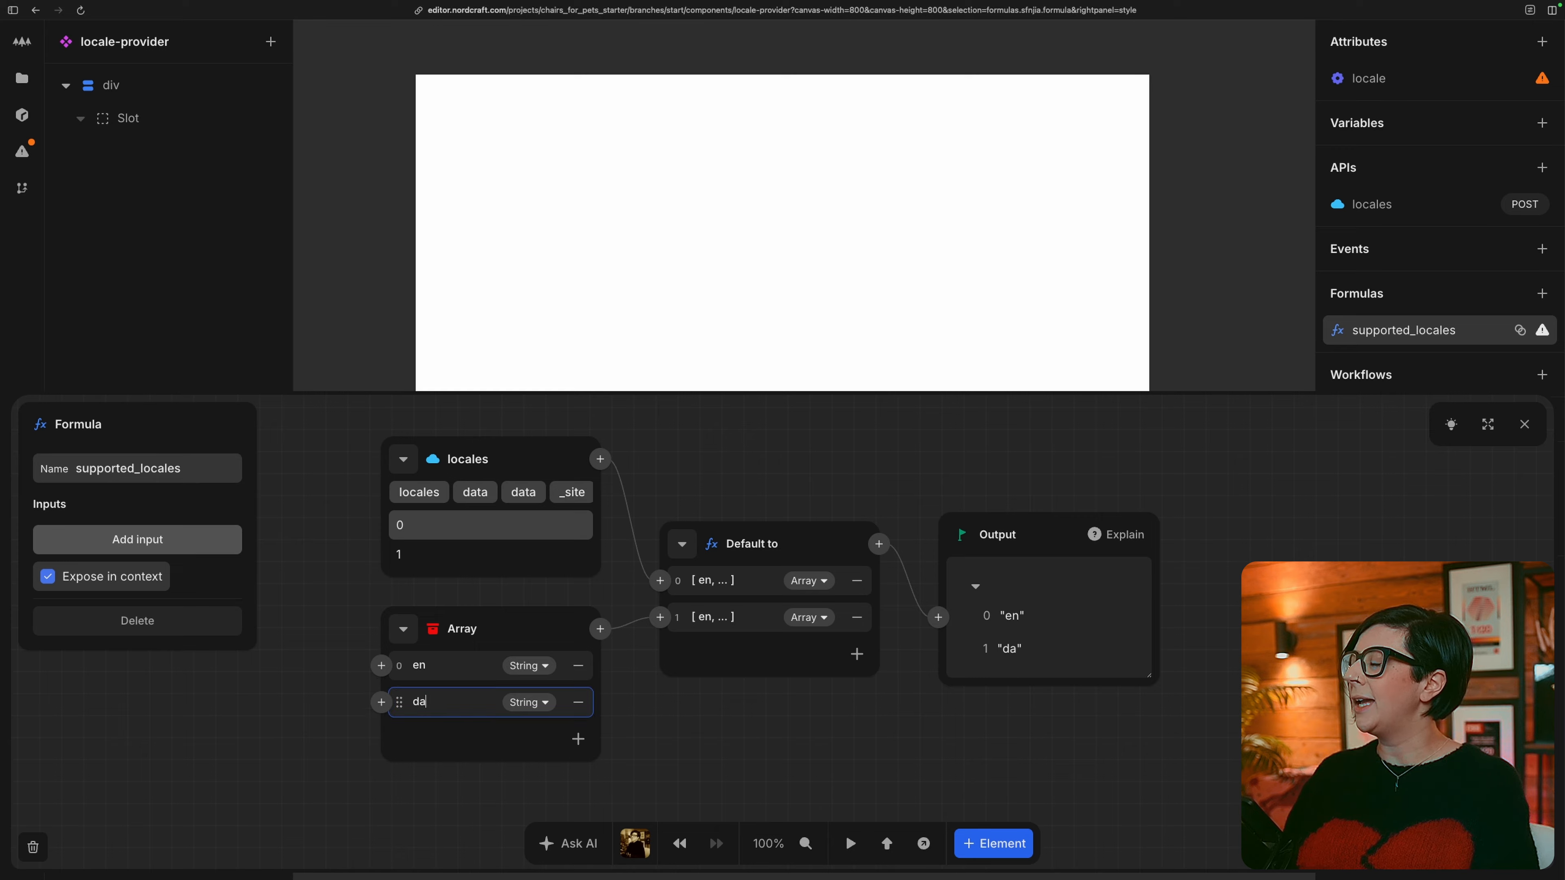
left_click(578, 739)
double_click(468, 740)
type("es")
left_click(689, 732)
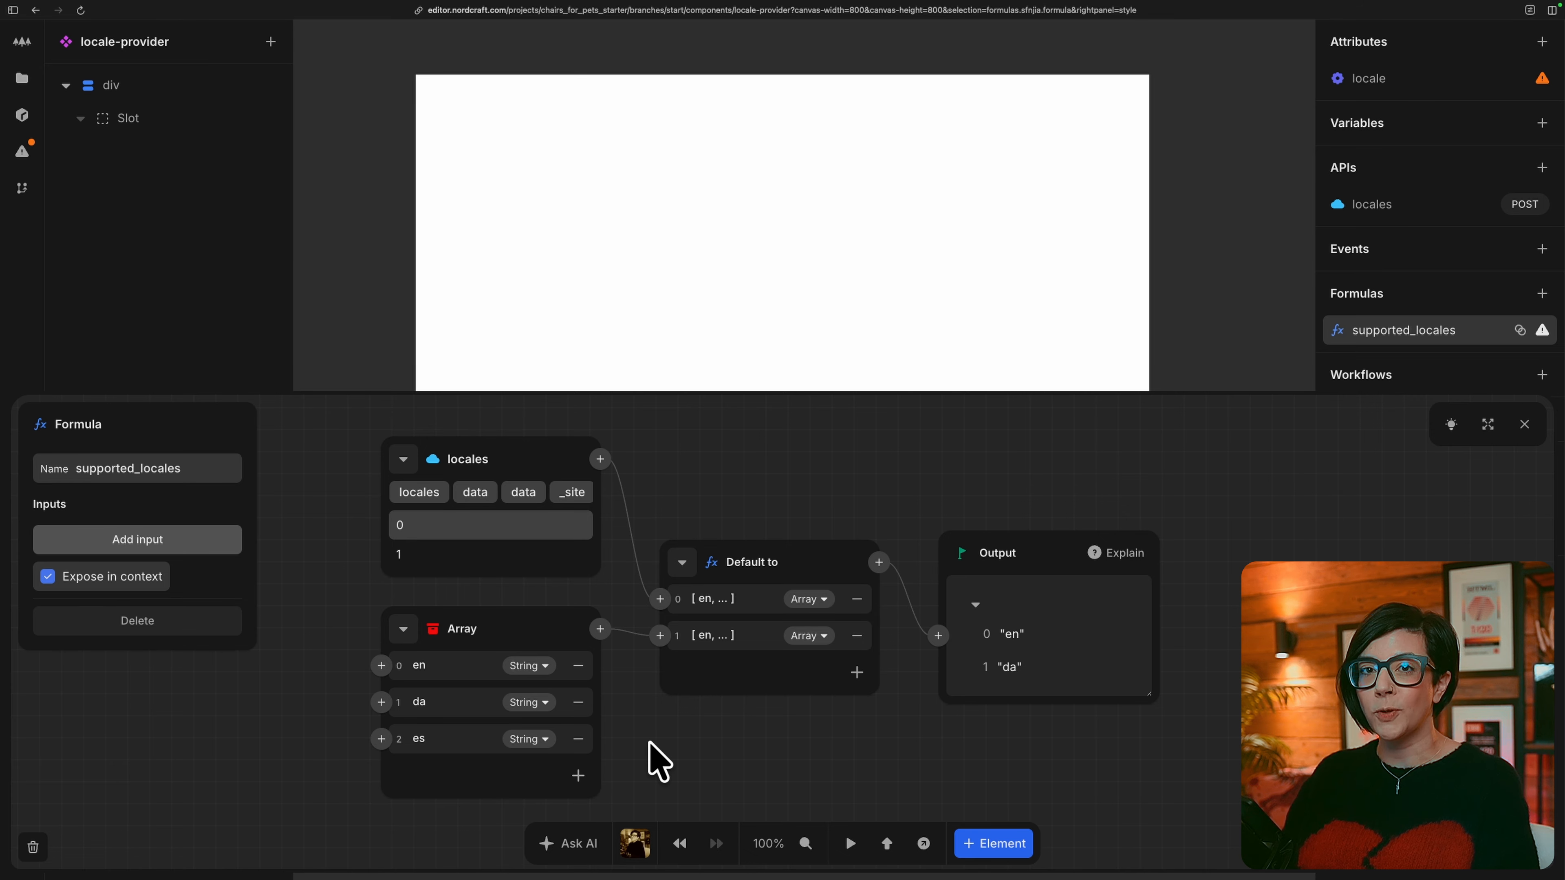
key("Escape")
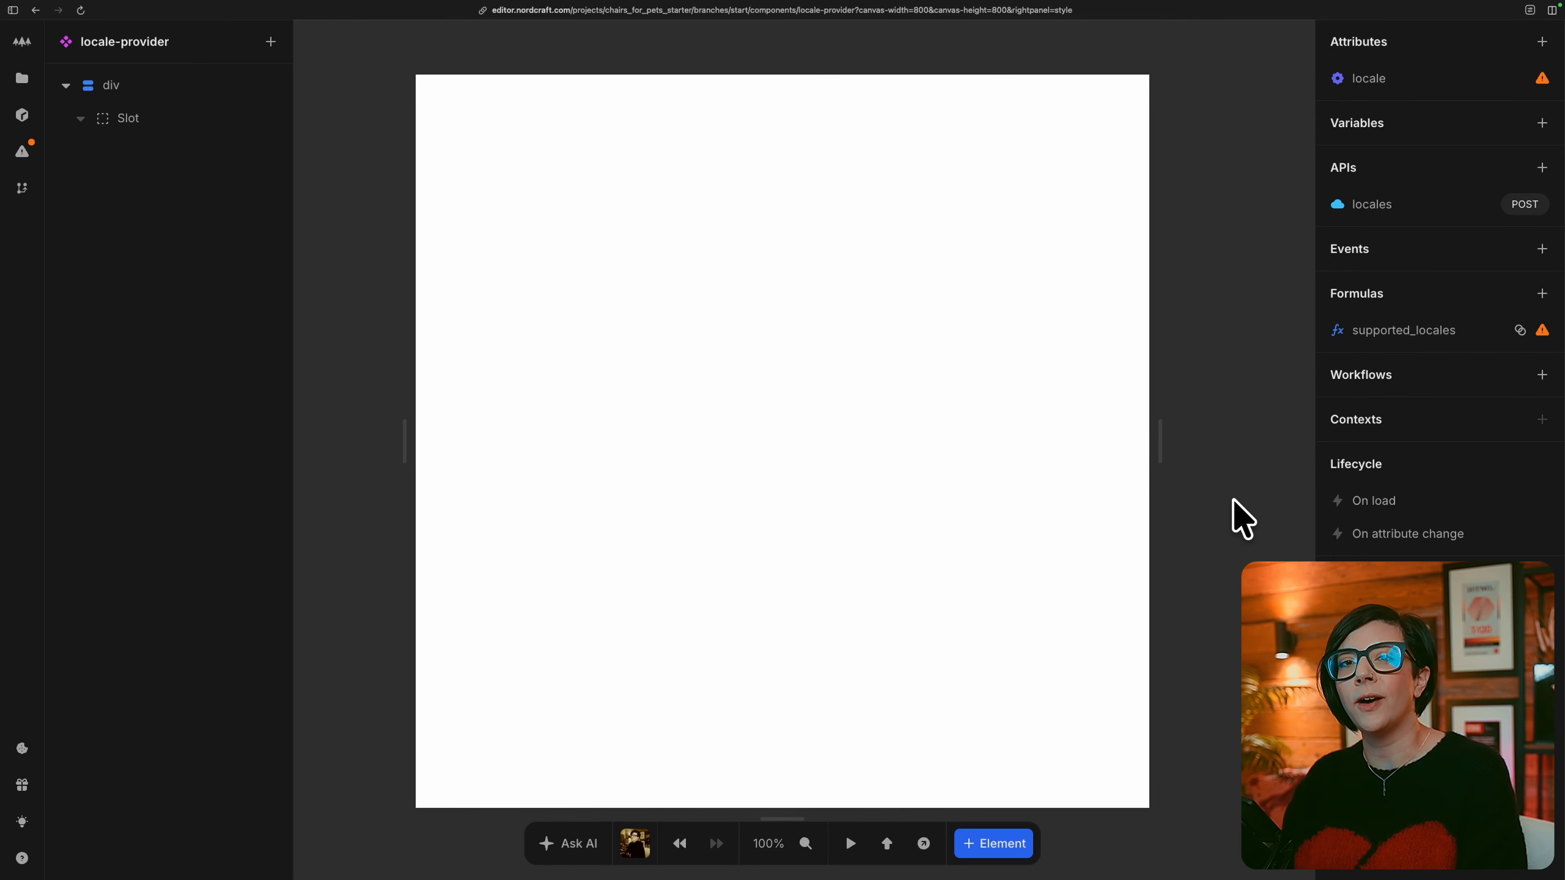
Create a new component formula in locale-provider and name it locale_preferred.
left_click(1541, 293)
double_click(194, 469)
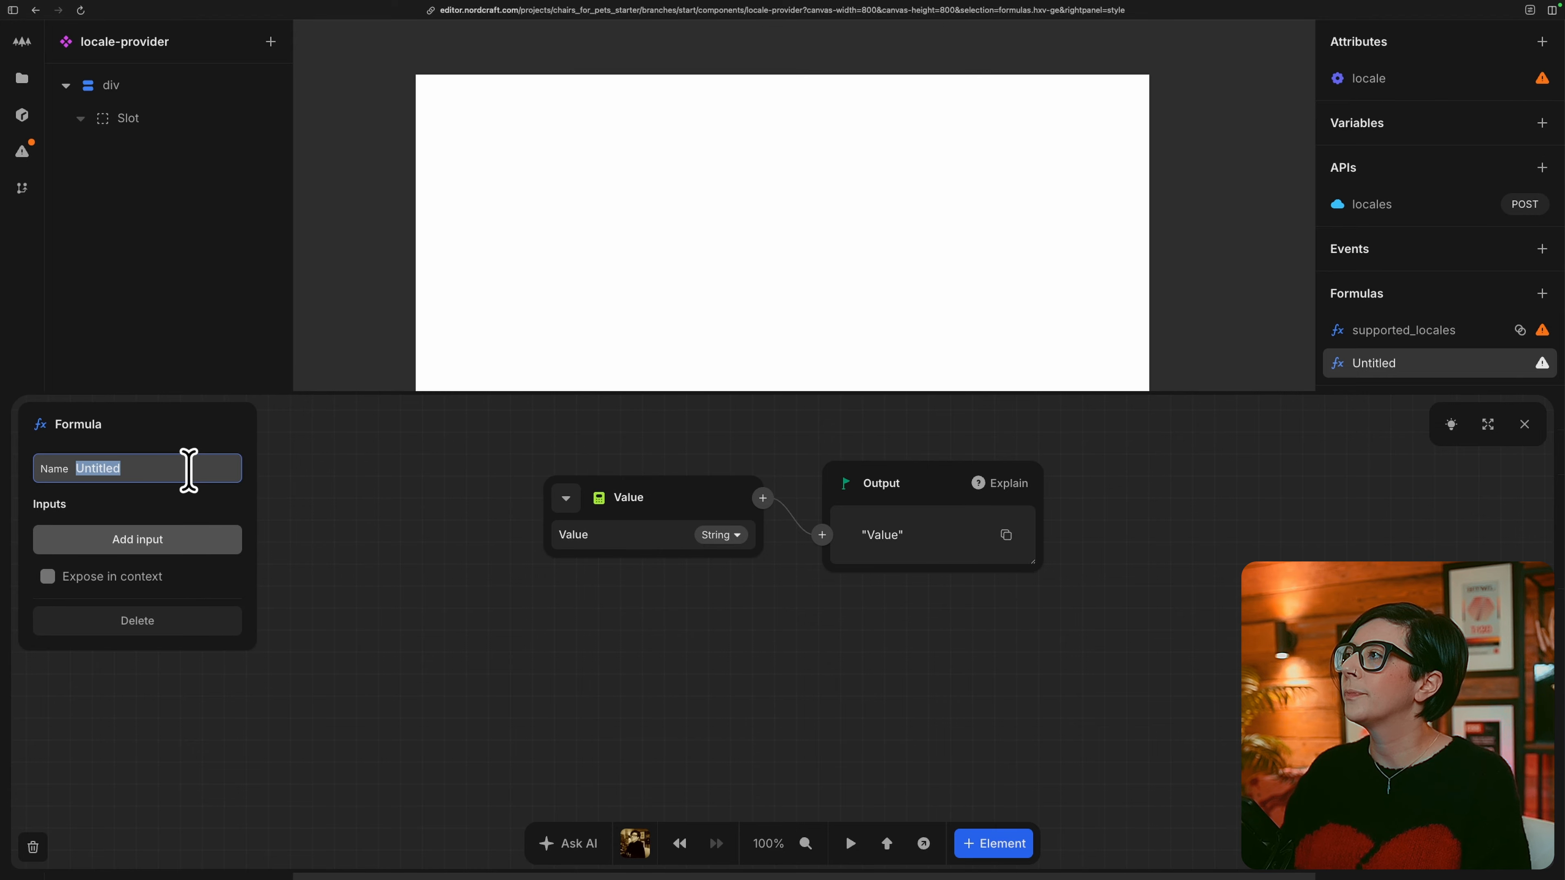
type("loca")
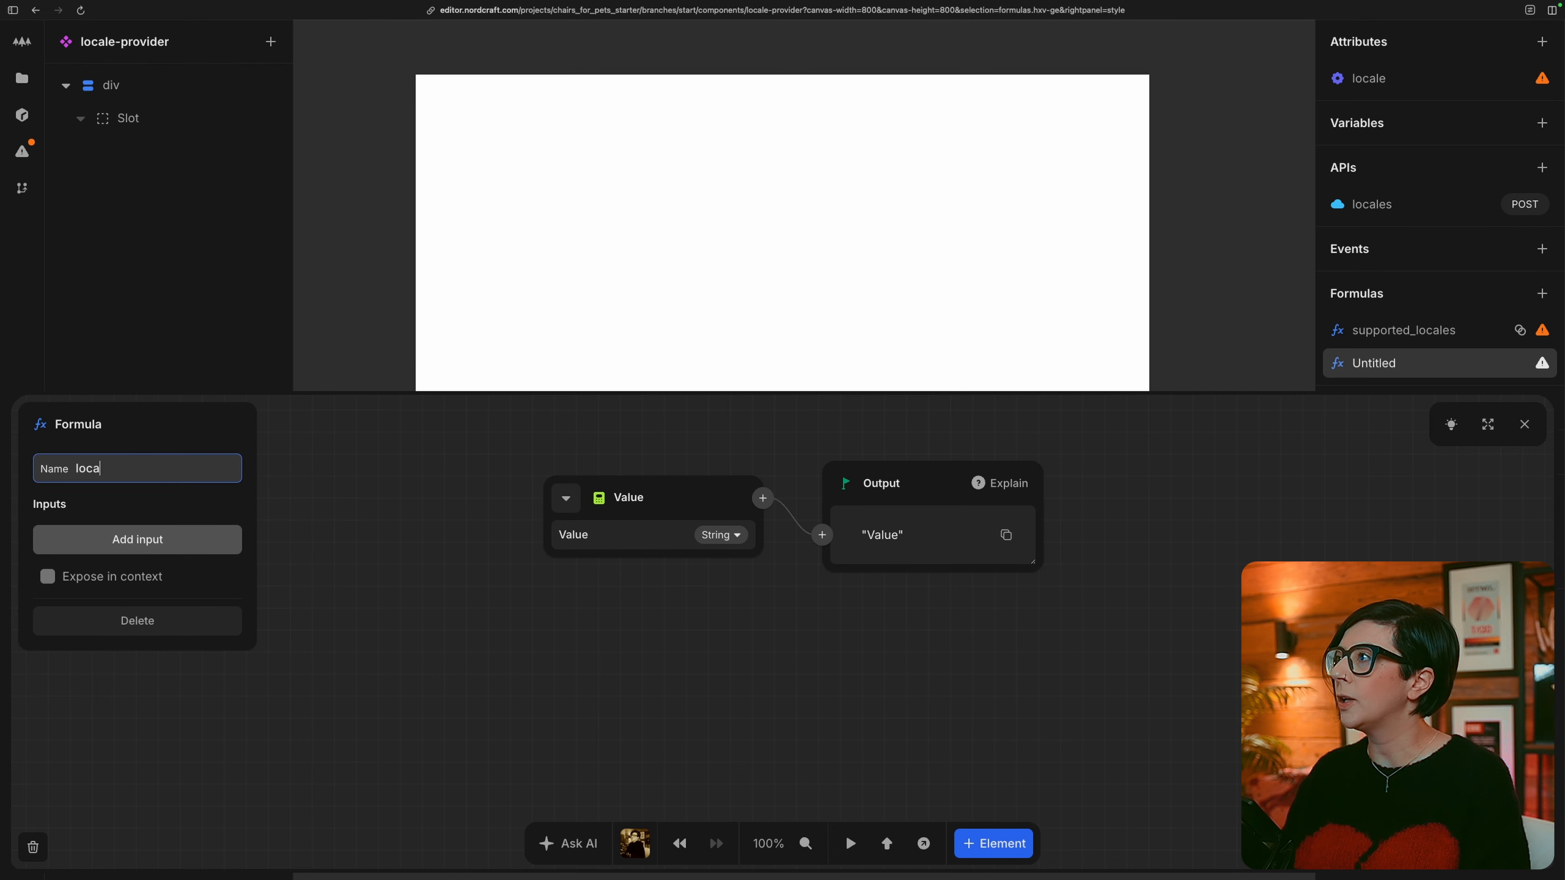
type("le_preferred")
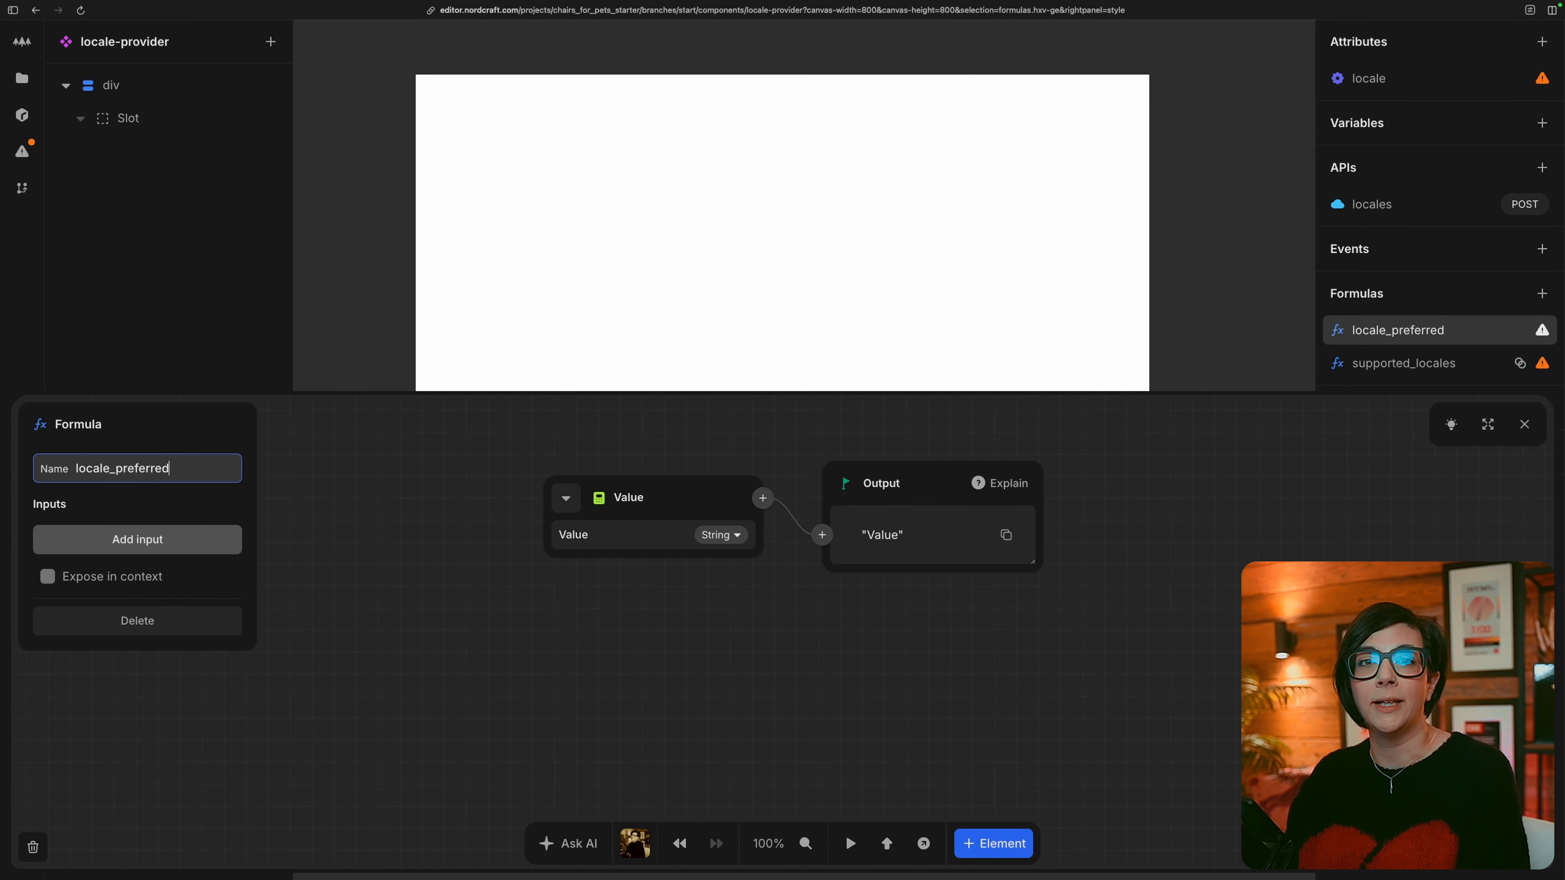
Build an If formula whose condition uses Includes to check whether supported_locales contains the locale attribute.
left_click(566, 498)
type("if")
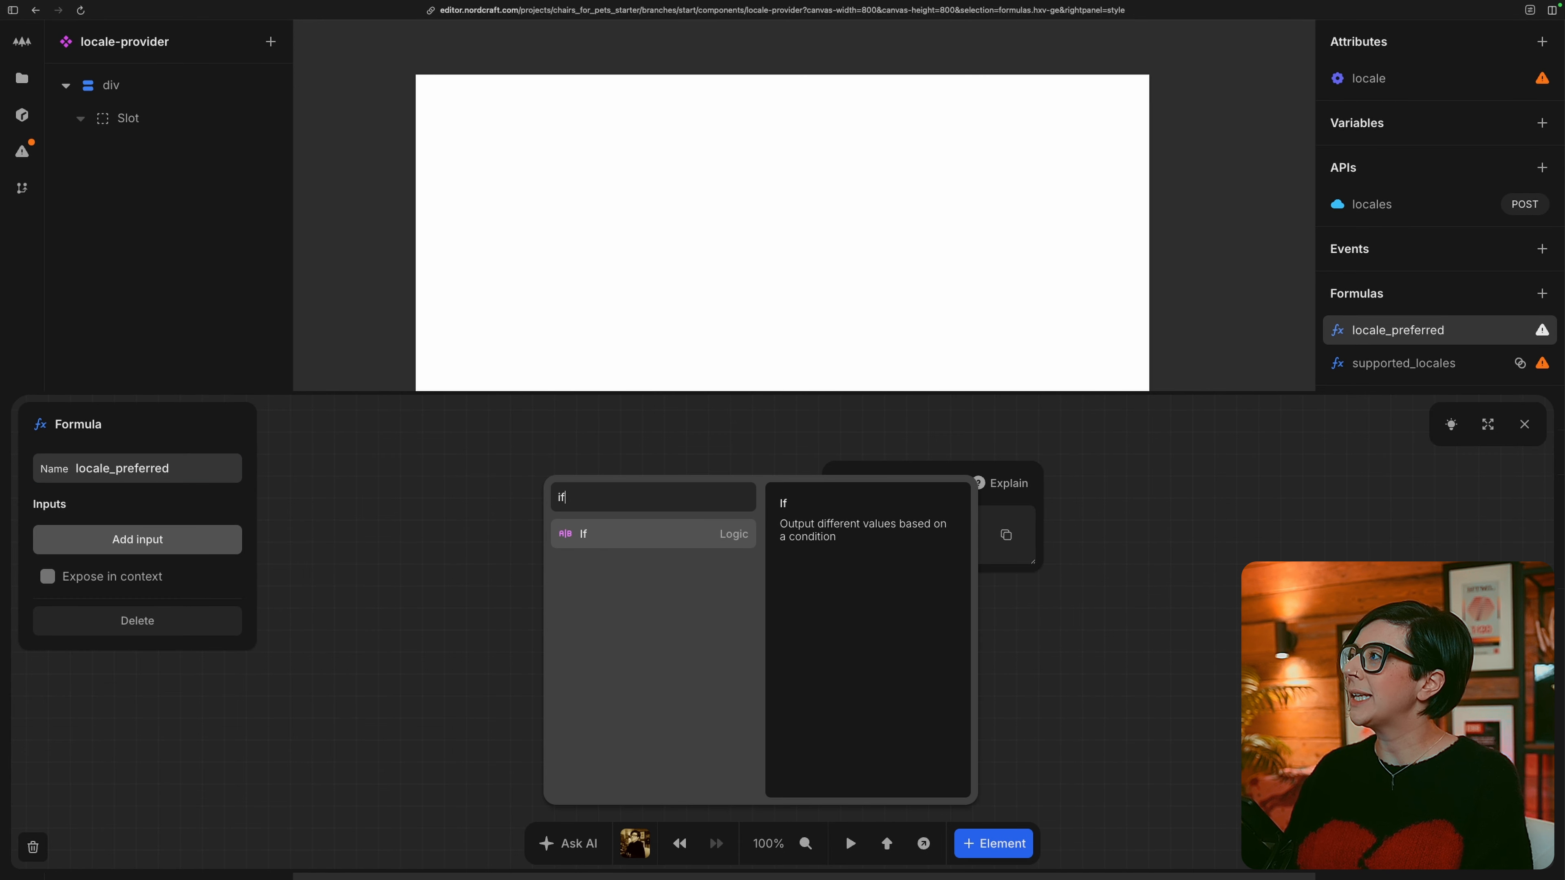
left_click(573, 523)
left_click(572, 519)
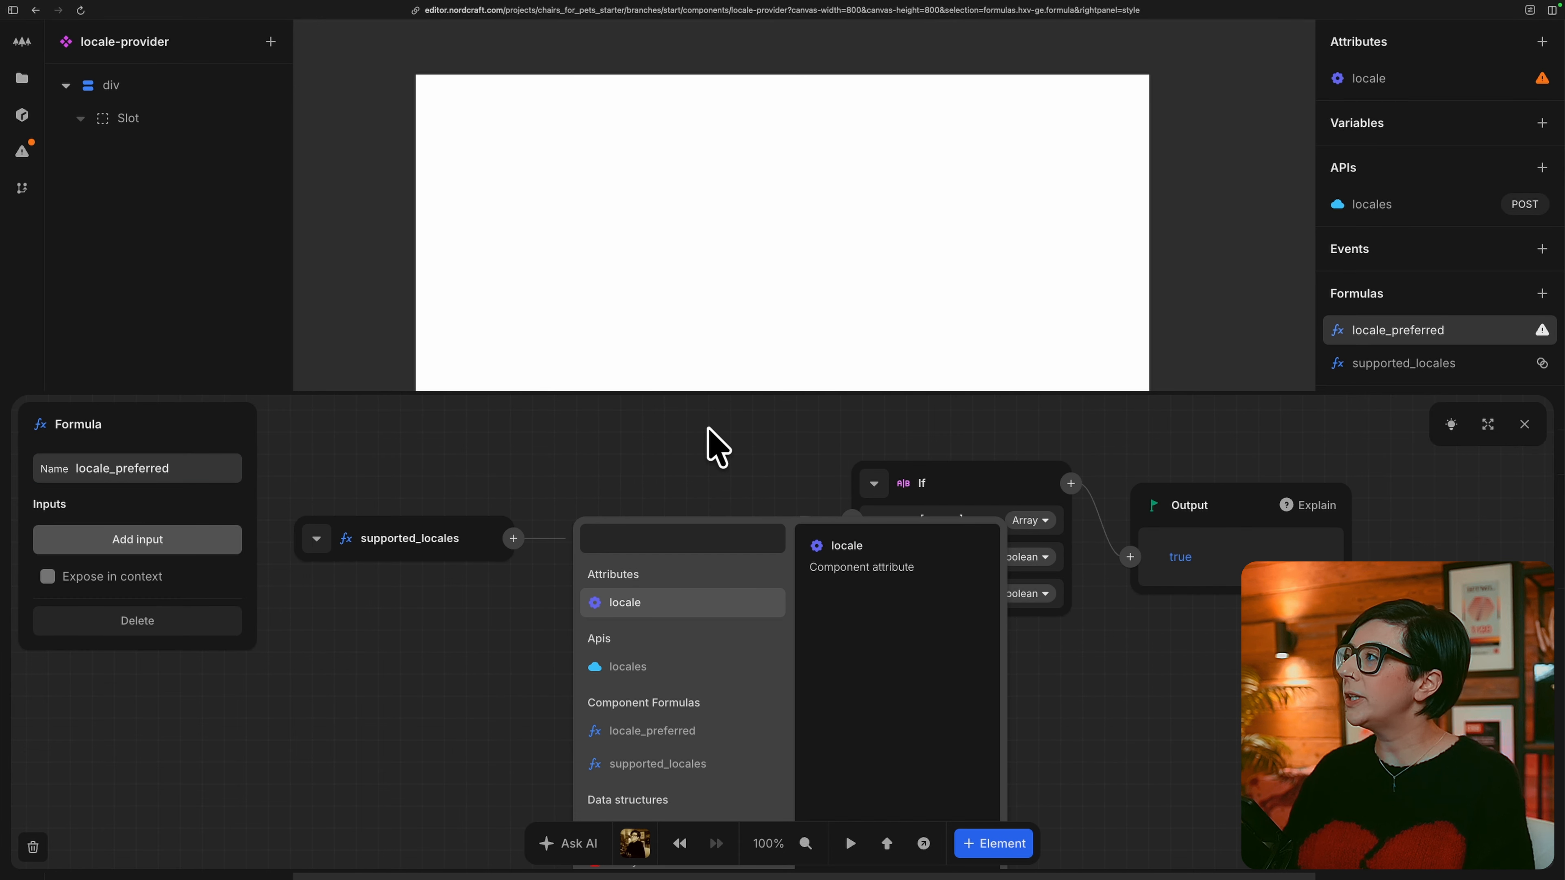
type("in")
key("Return")
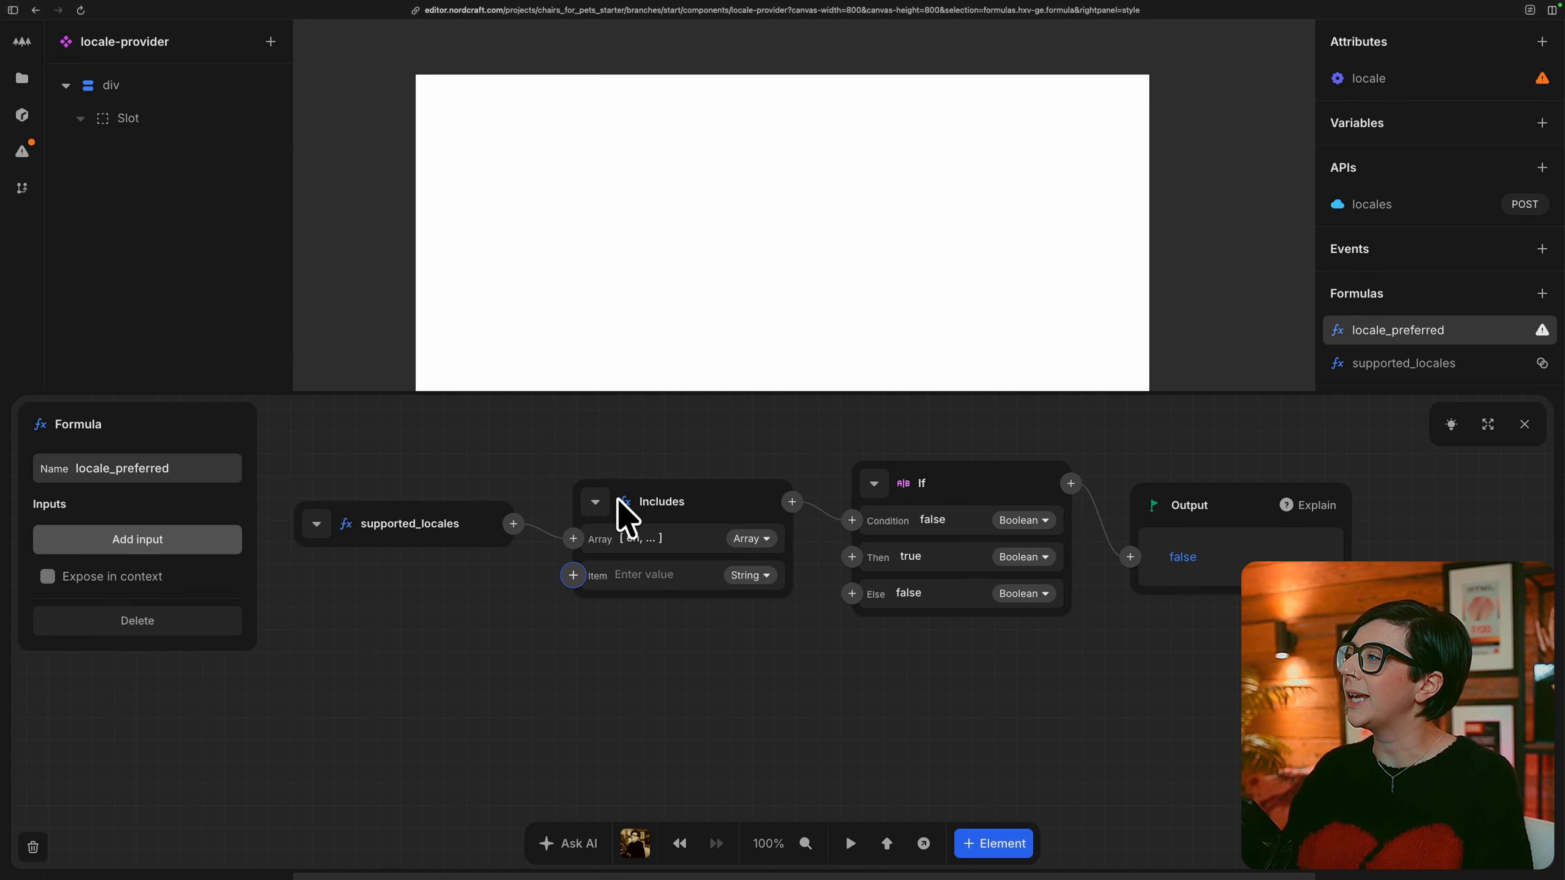
left_click(573, 575)
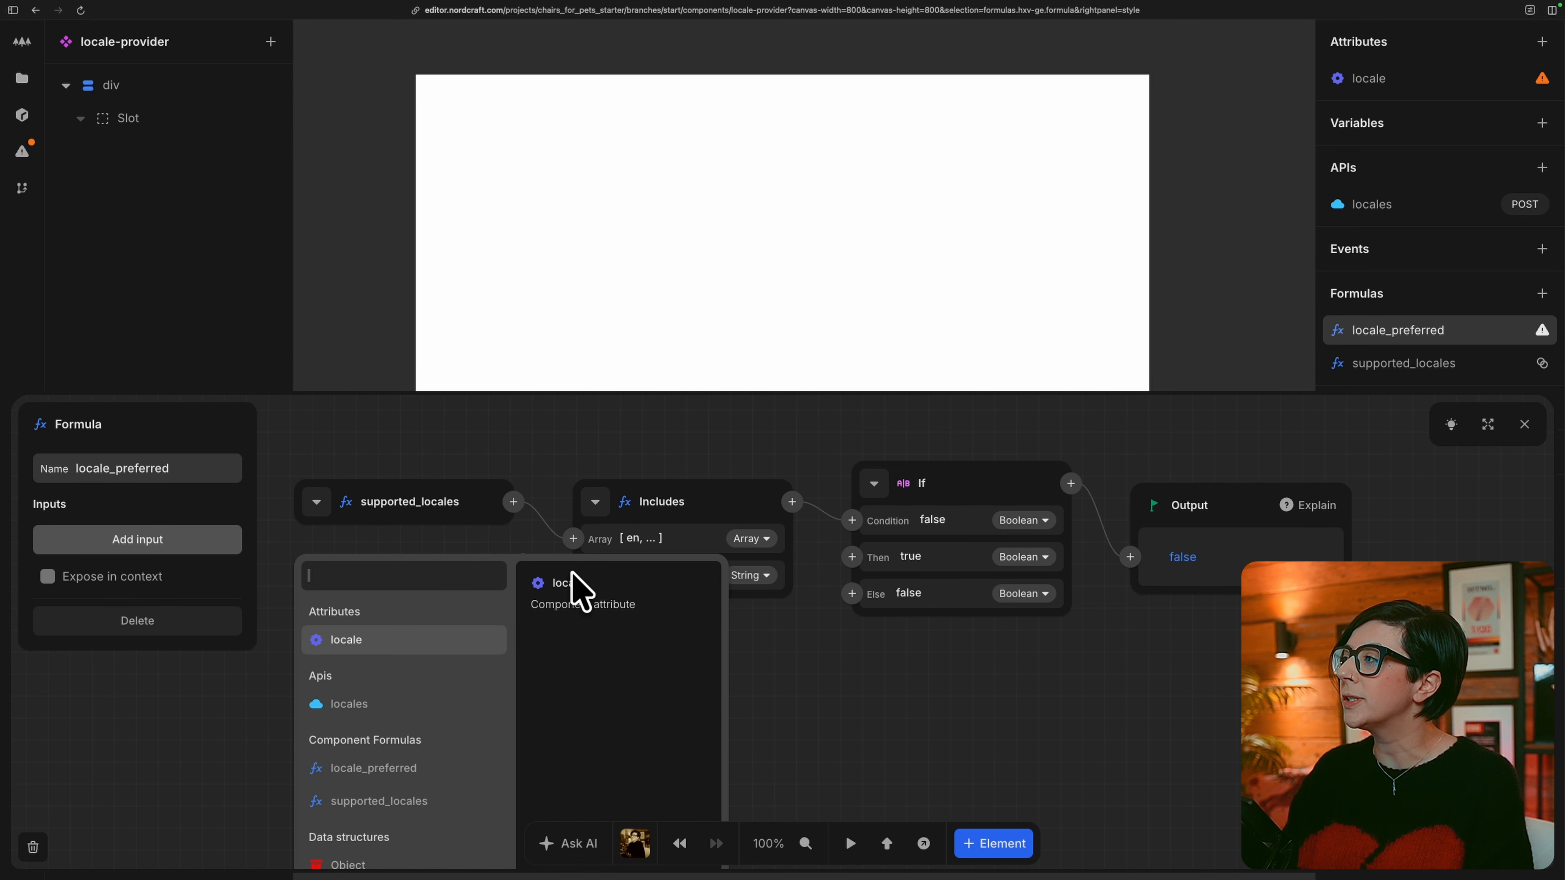
left_click(395, 644)
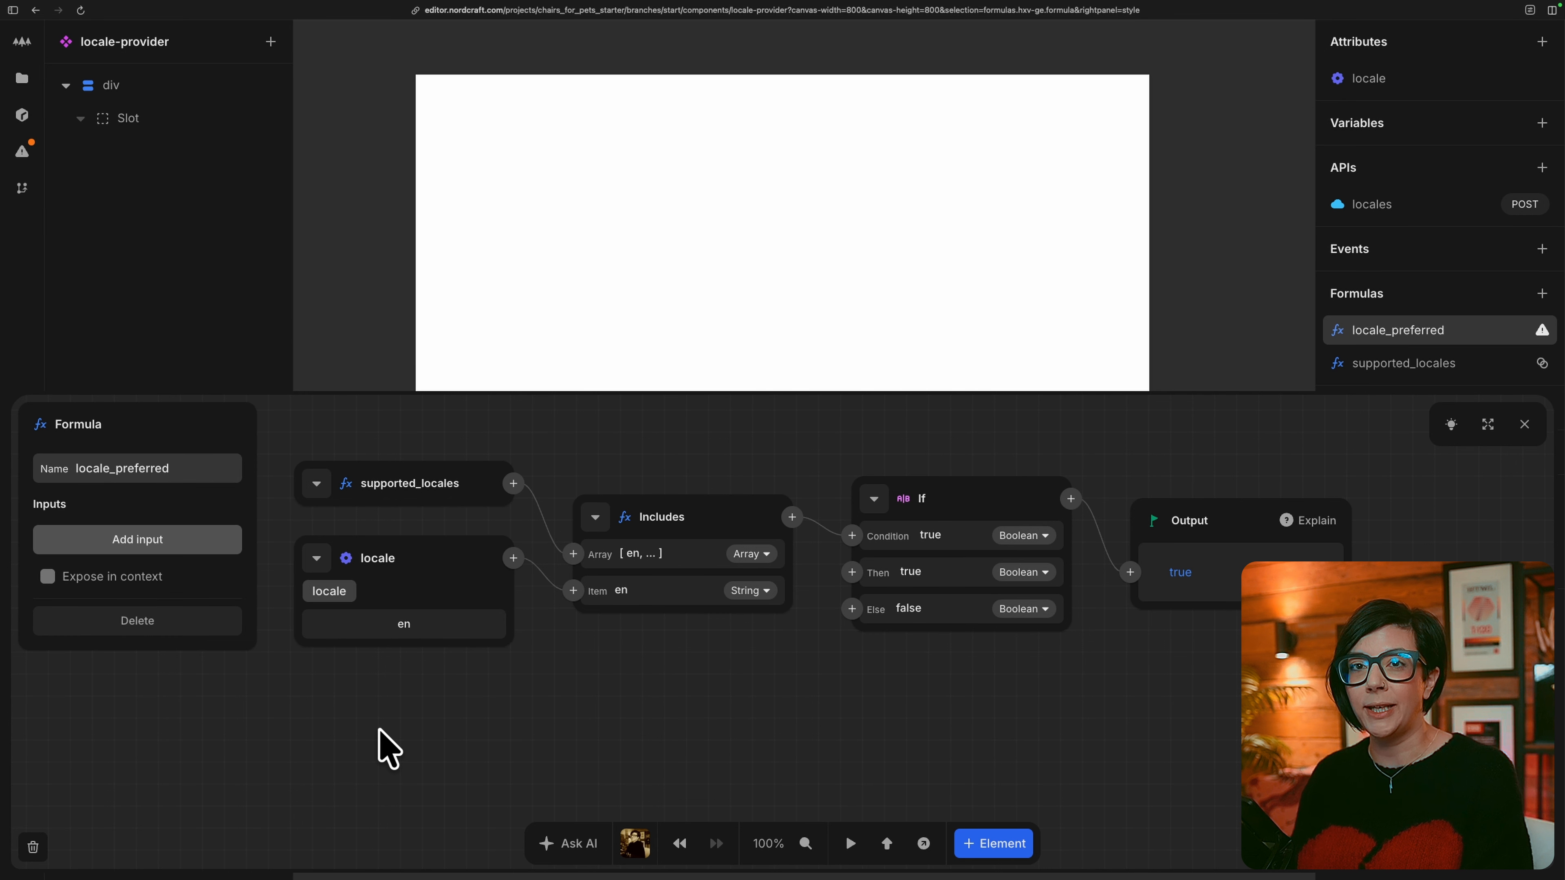
Set the If formula's Then to the locale attribute and Else to en, and expose locale_preferred in context.
left_click(852, 573)
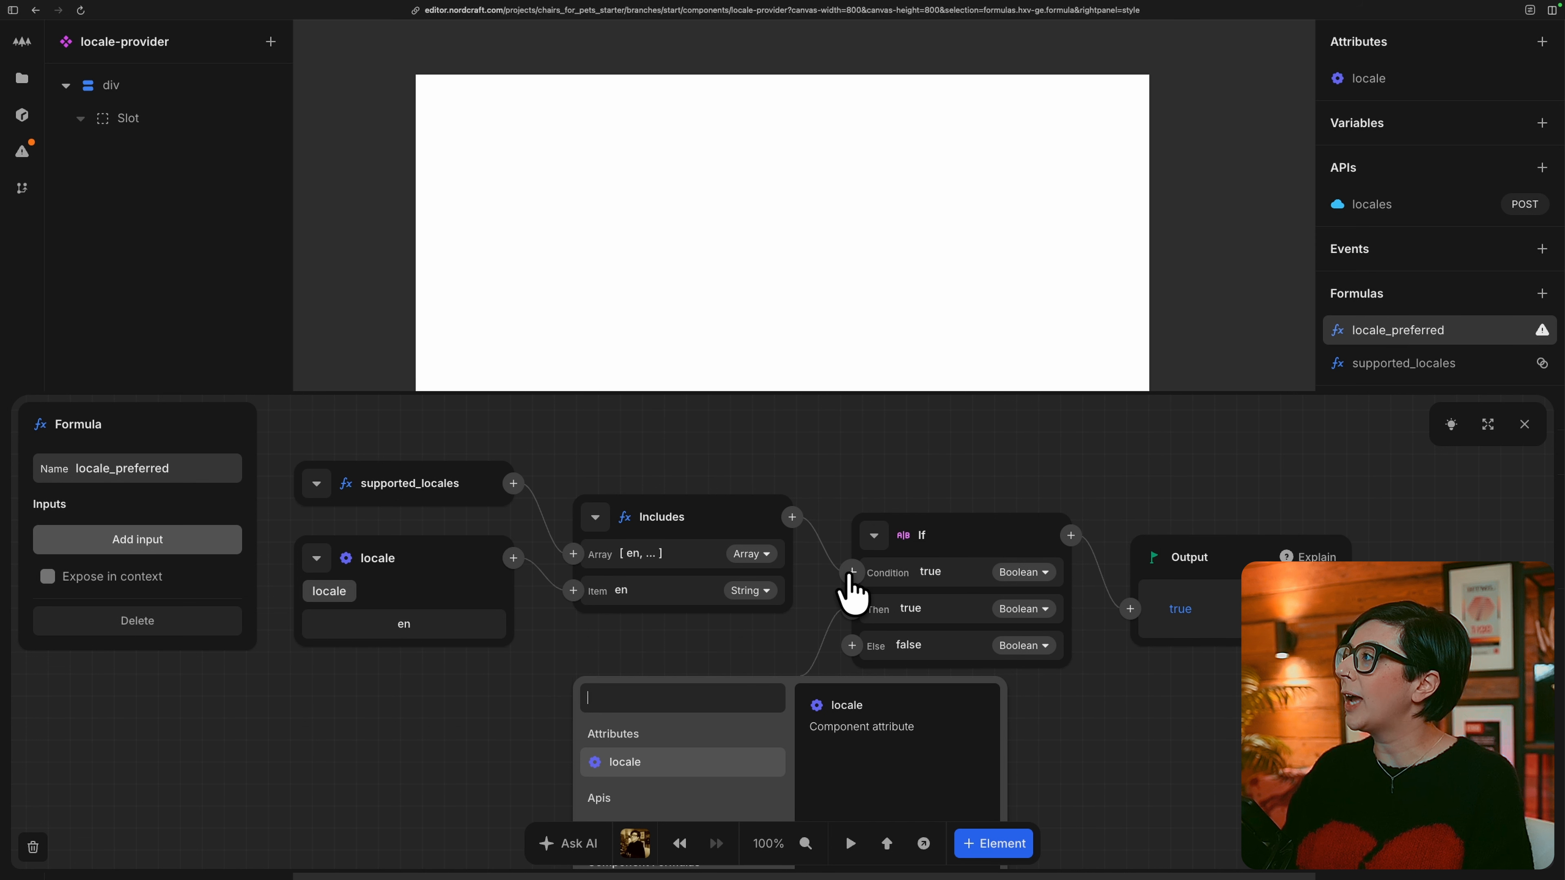
left_click(681, 755)
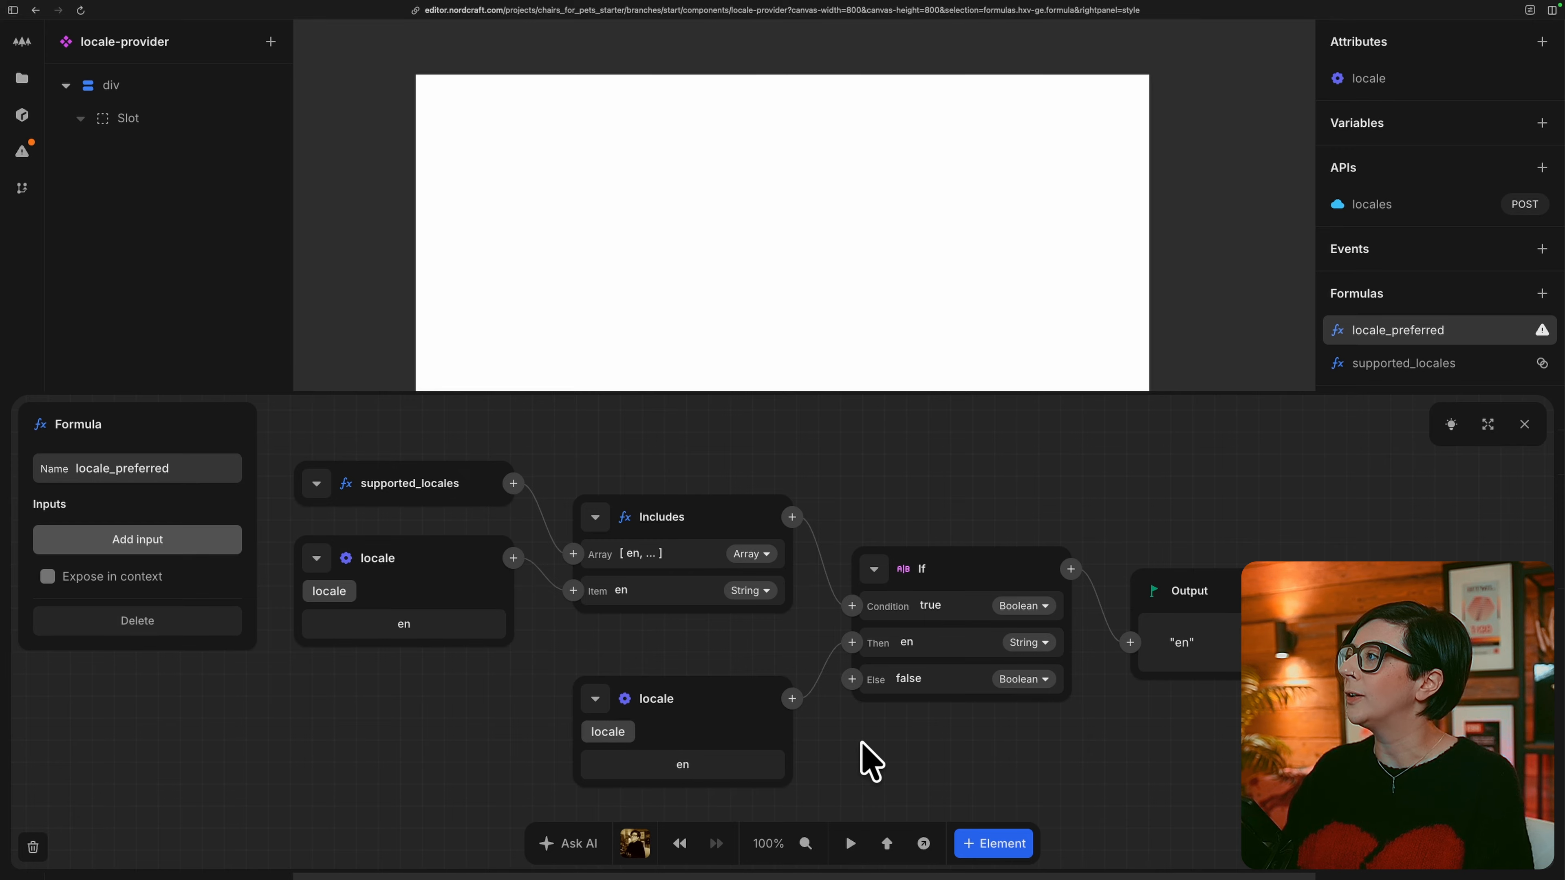
scroll(866, 755, "down", 3)
scroll(866, 755, "right", 3)
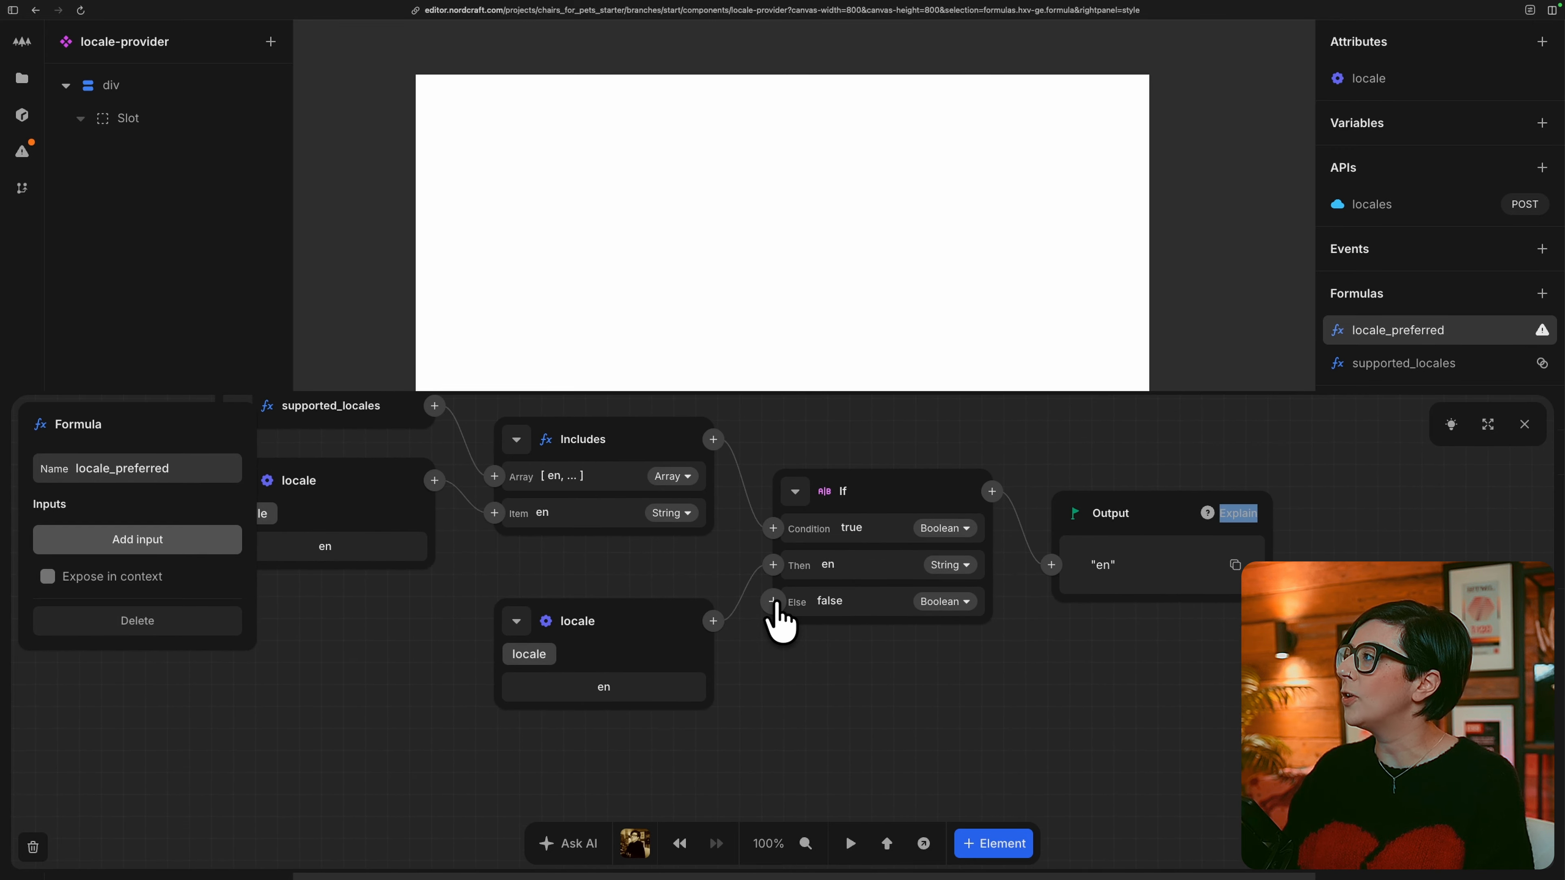
left_click(854, 601)
type("en")
key("Return")
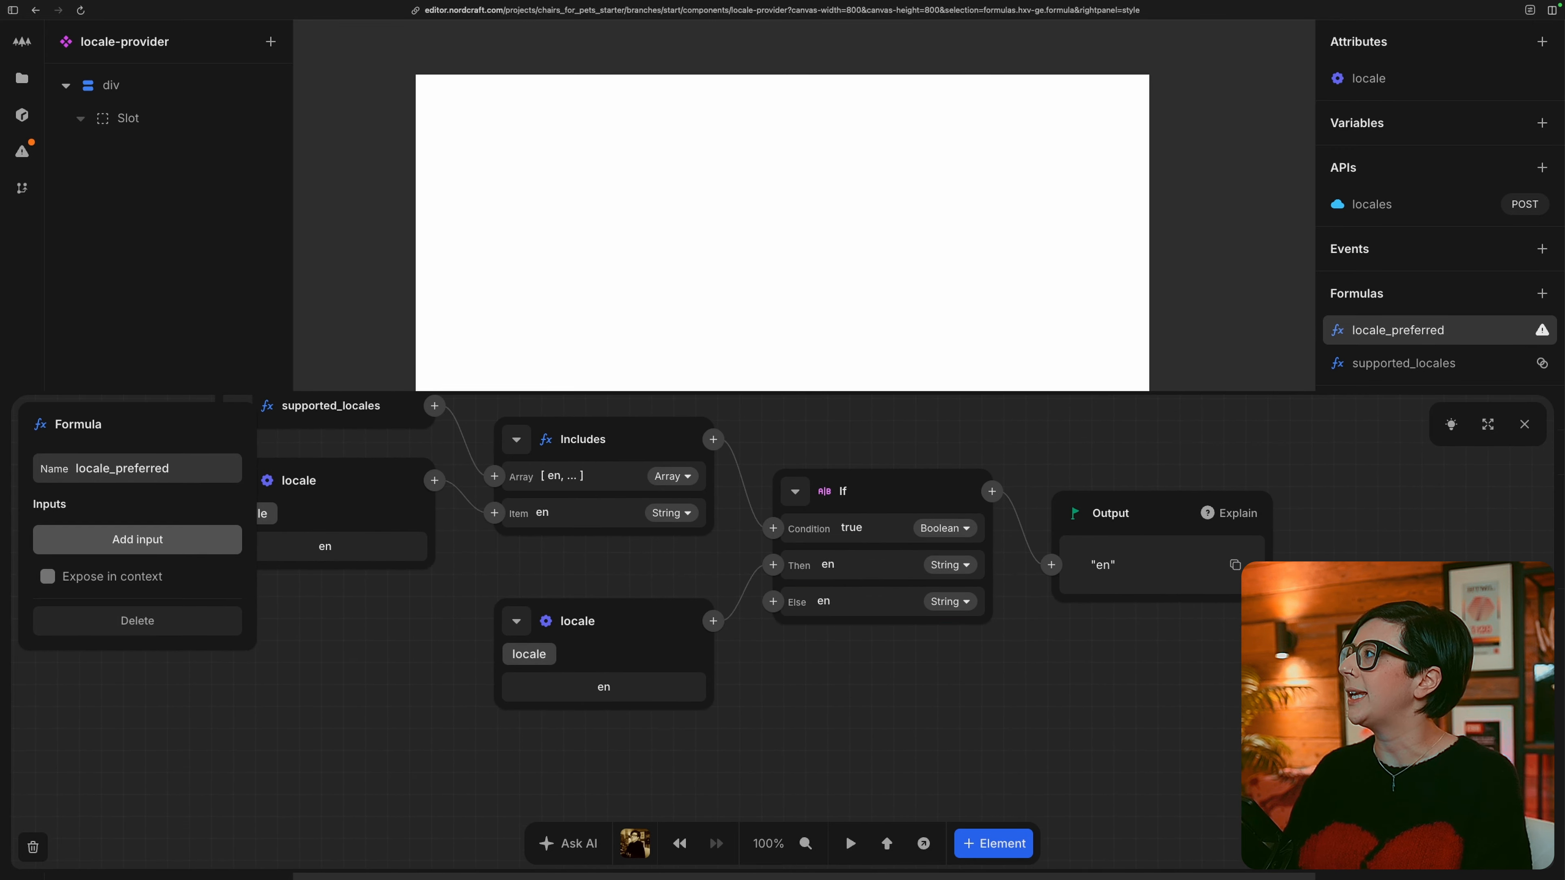
scroll(1041, 702, "left", 4)
scroll(1041, 702, "up", 2)
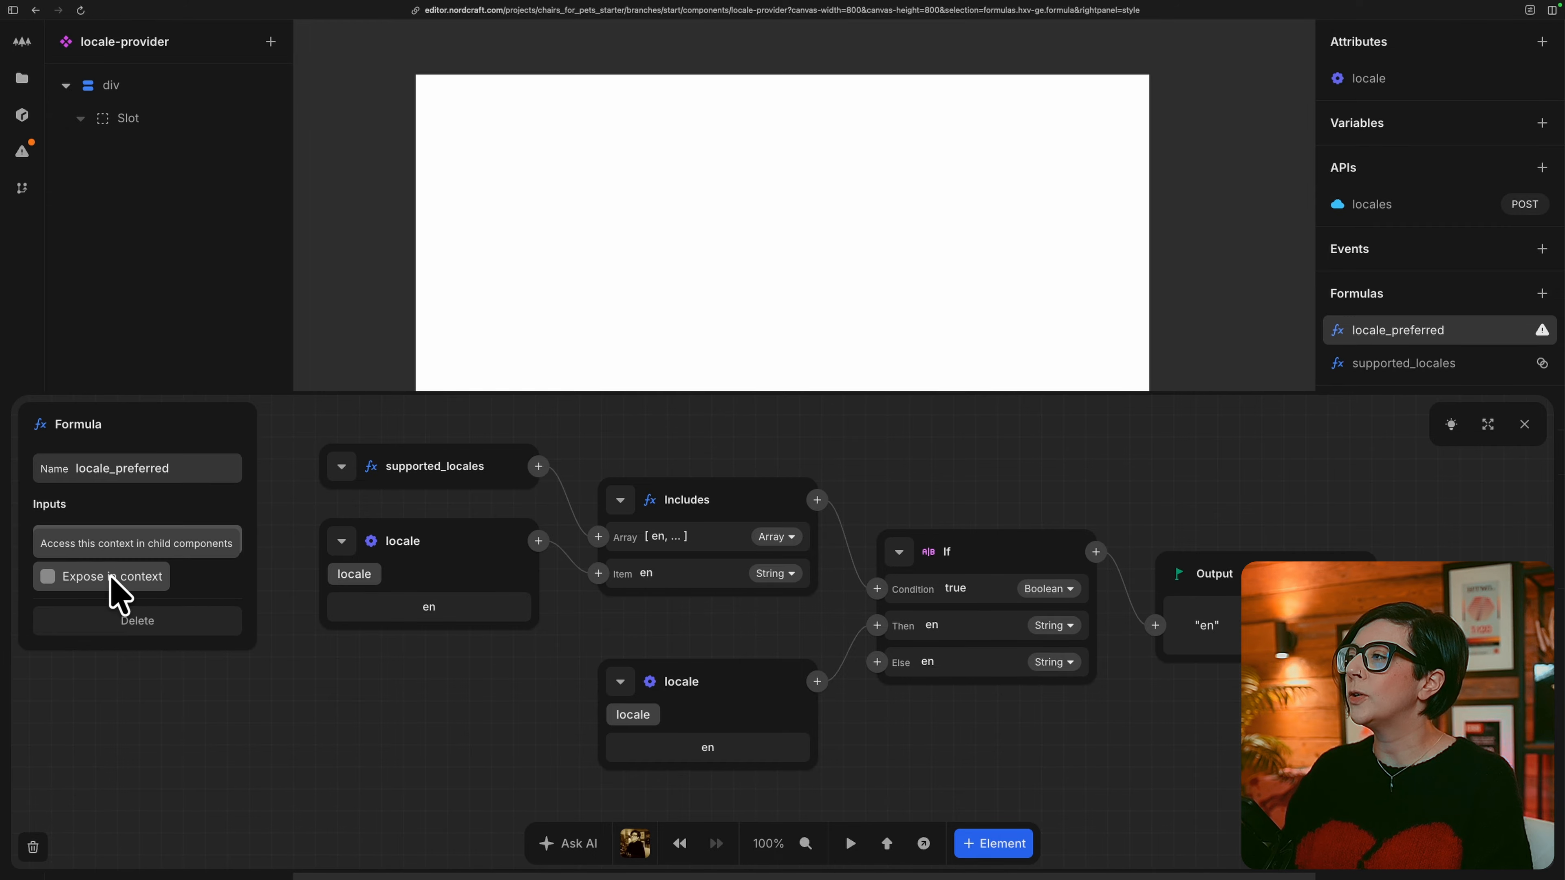
left_click(119, 593)
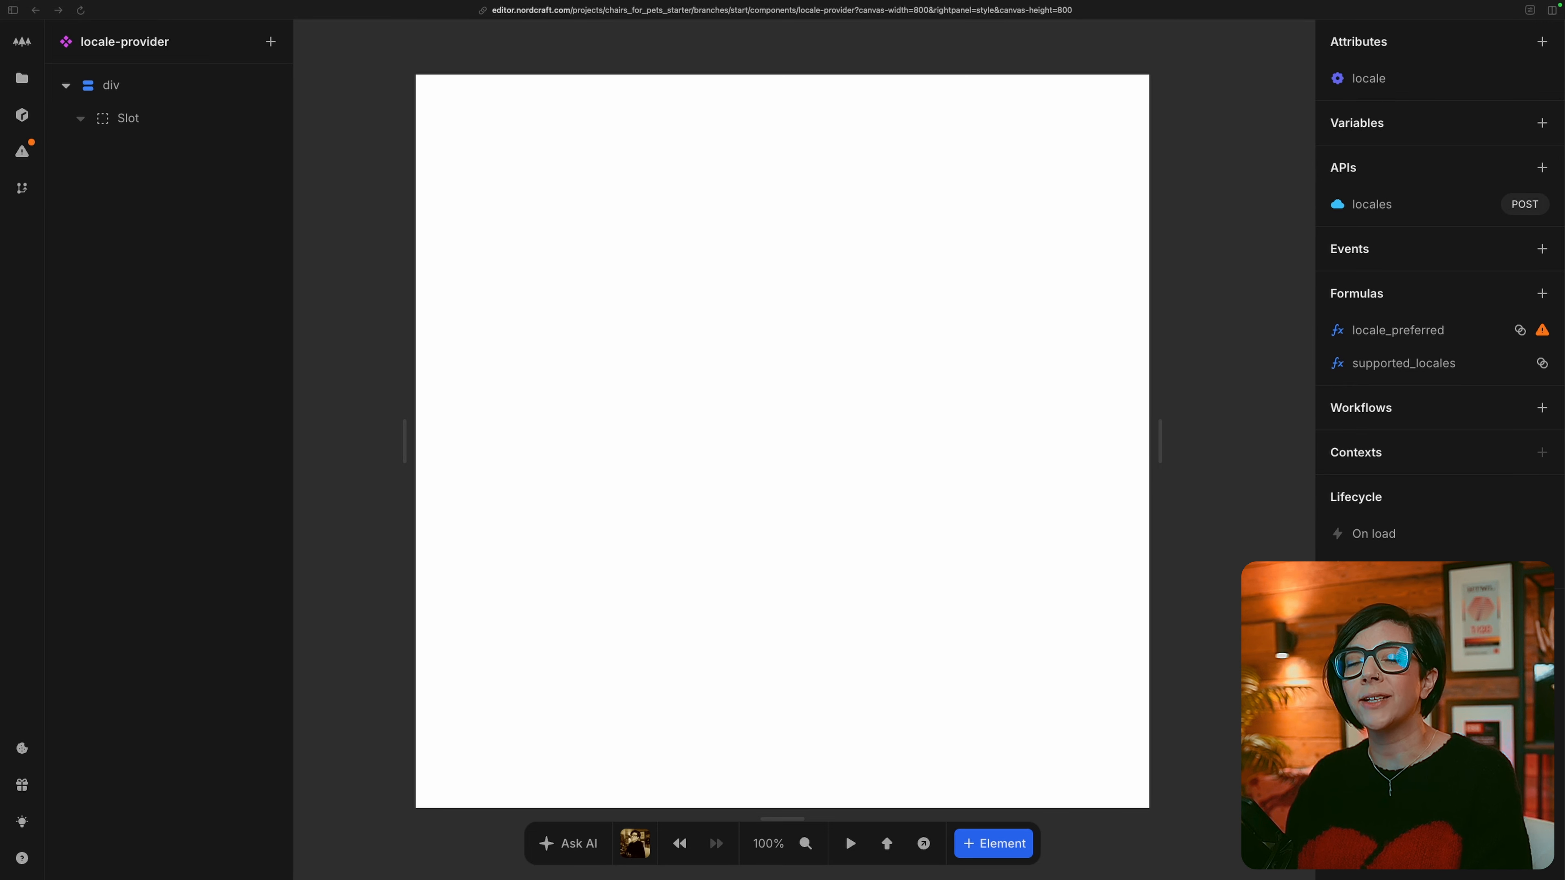
Create a component workflow named Update locale and expose it in context.
left_click(1542, 407)
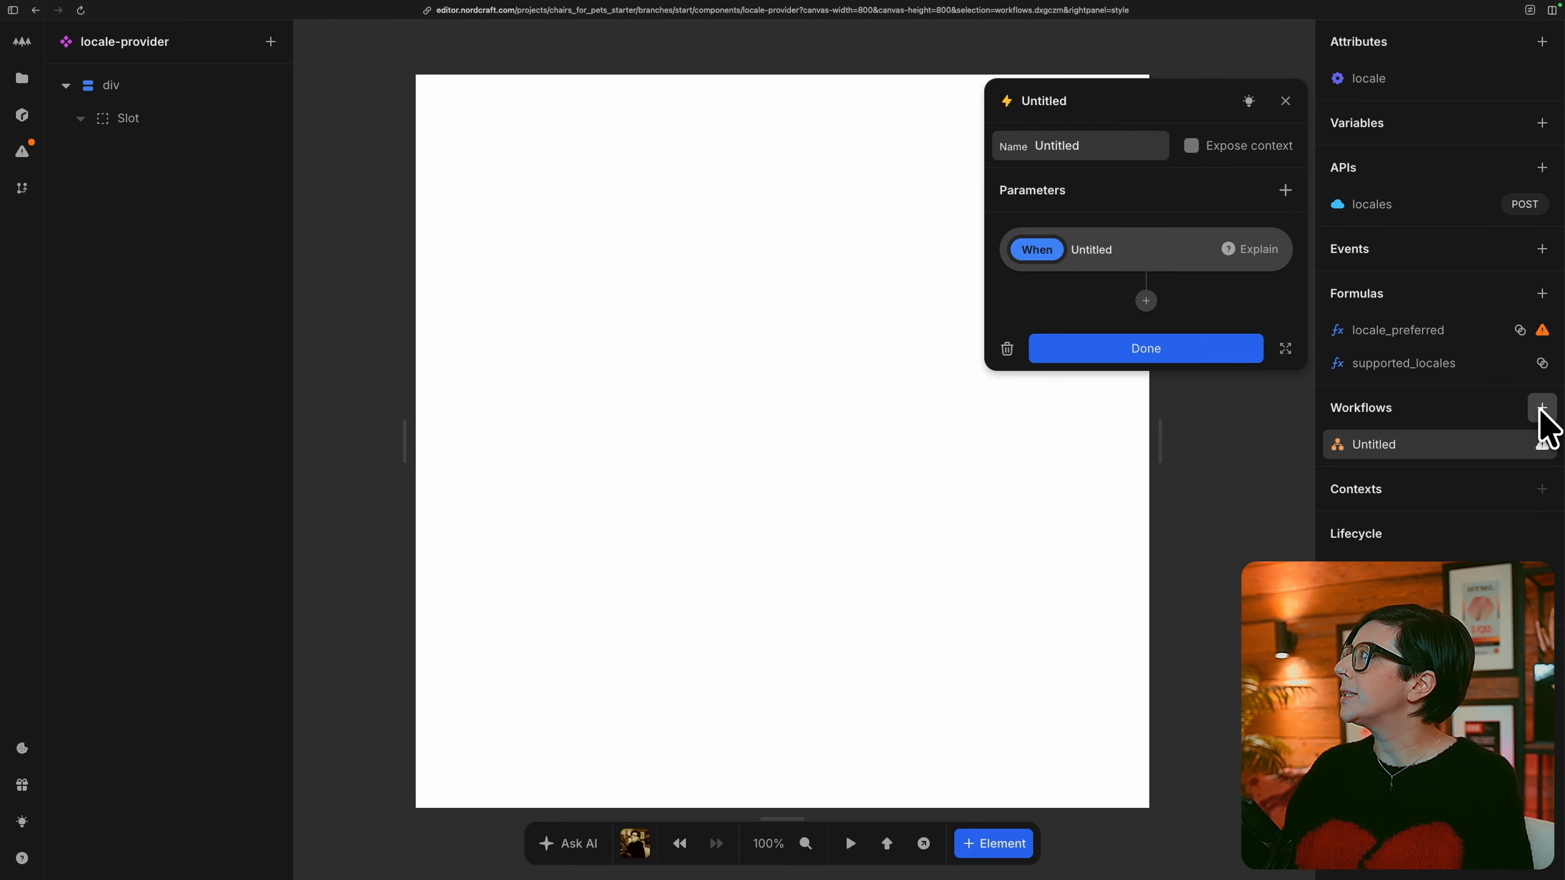
double_click(1102, 145)
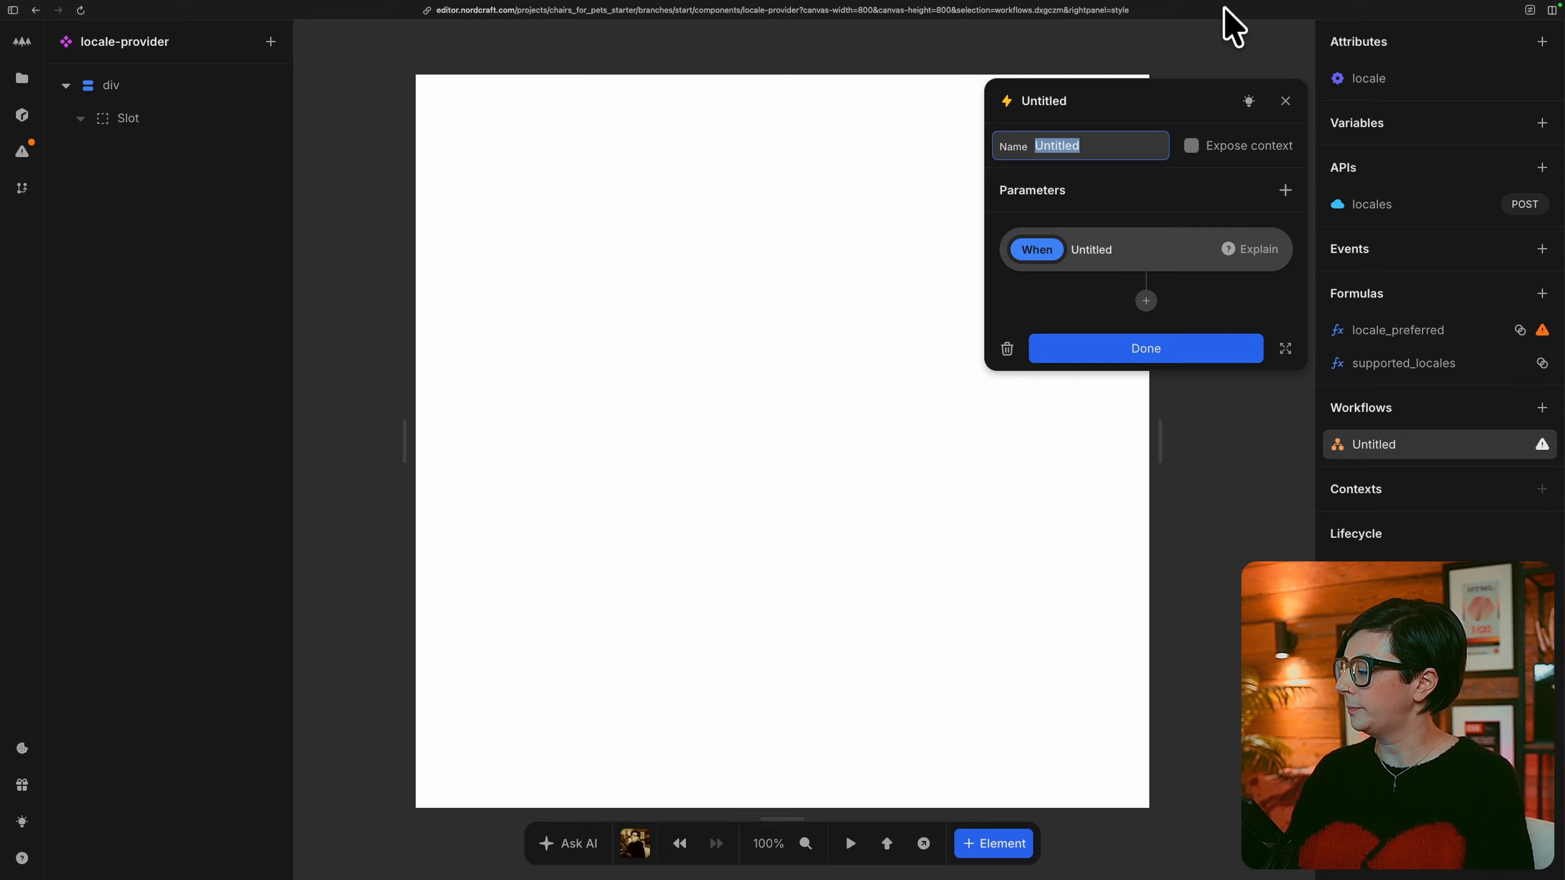
type("Update locale")
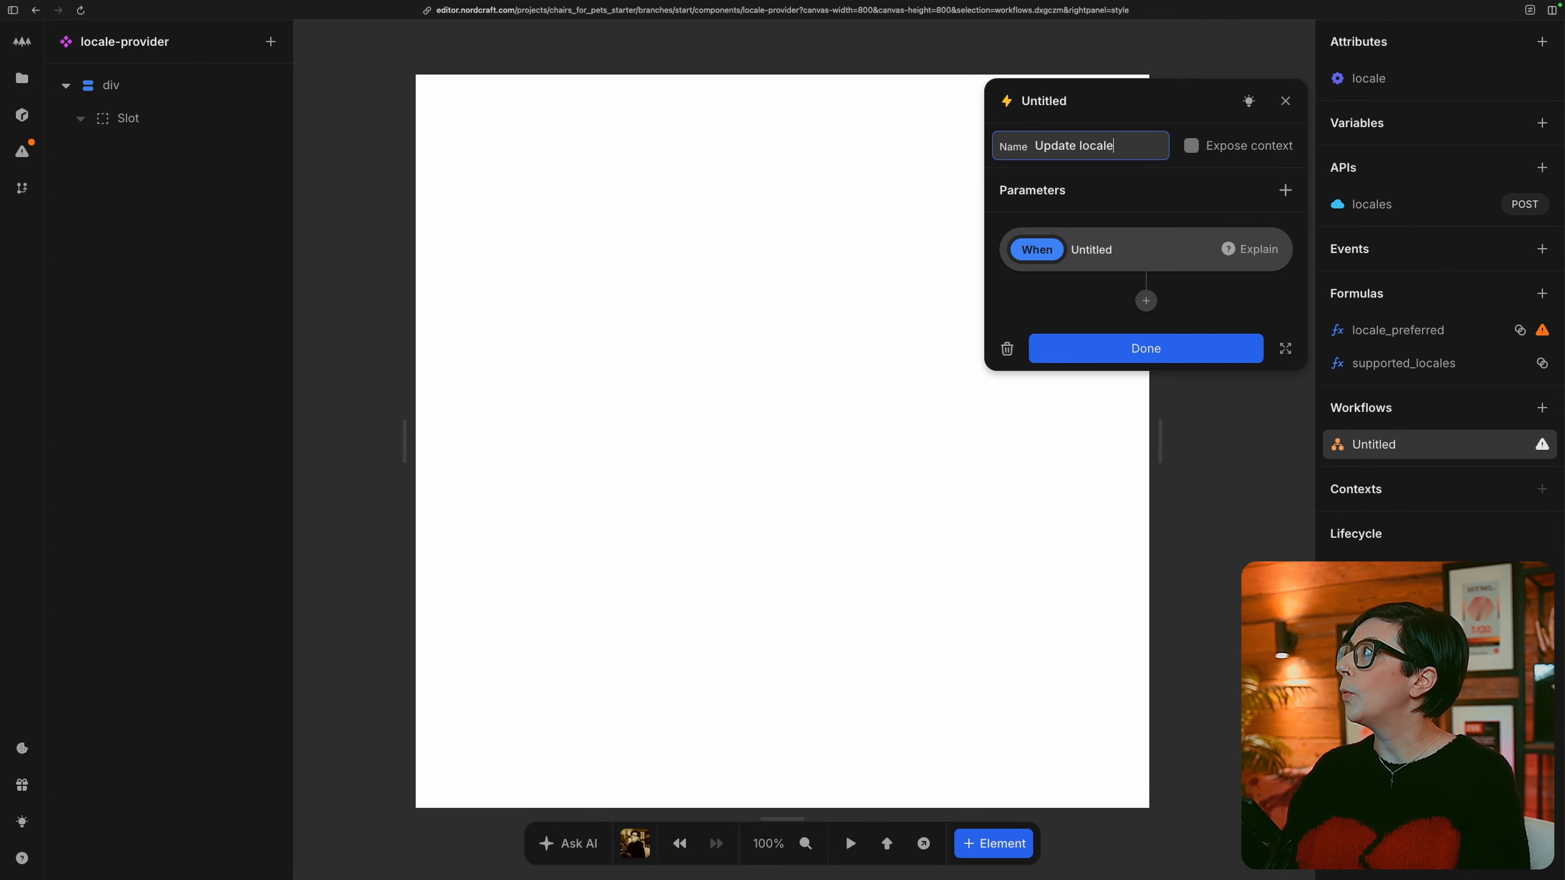
left_click(1193, 147)
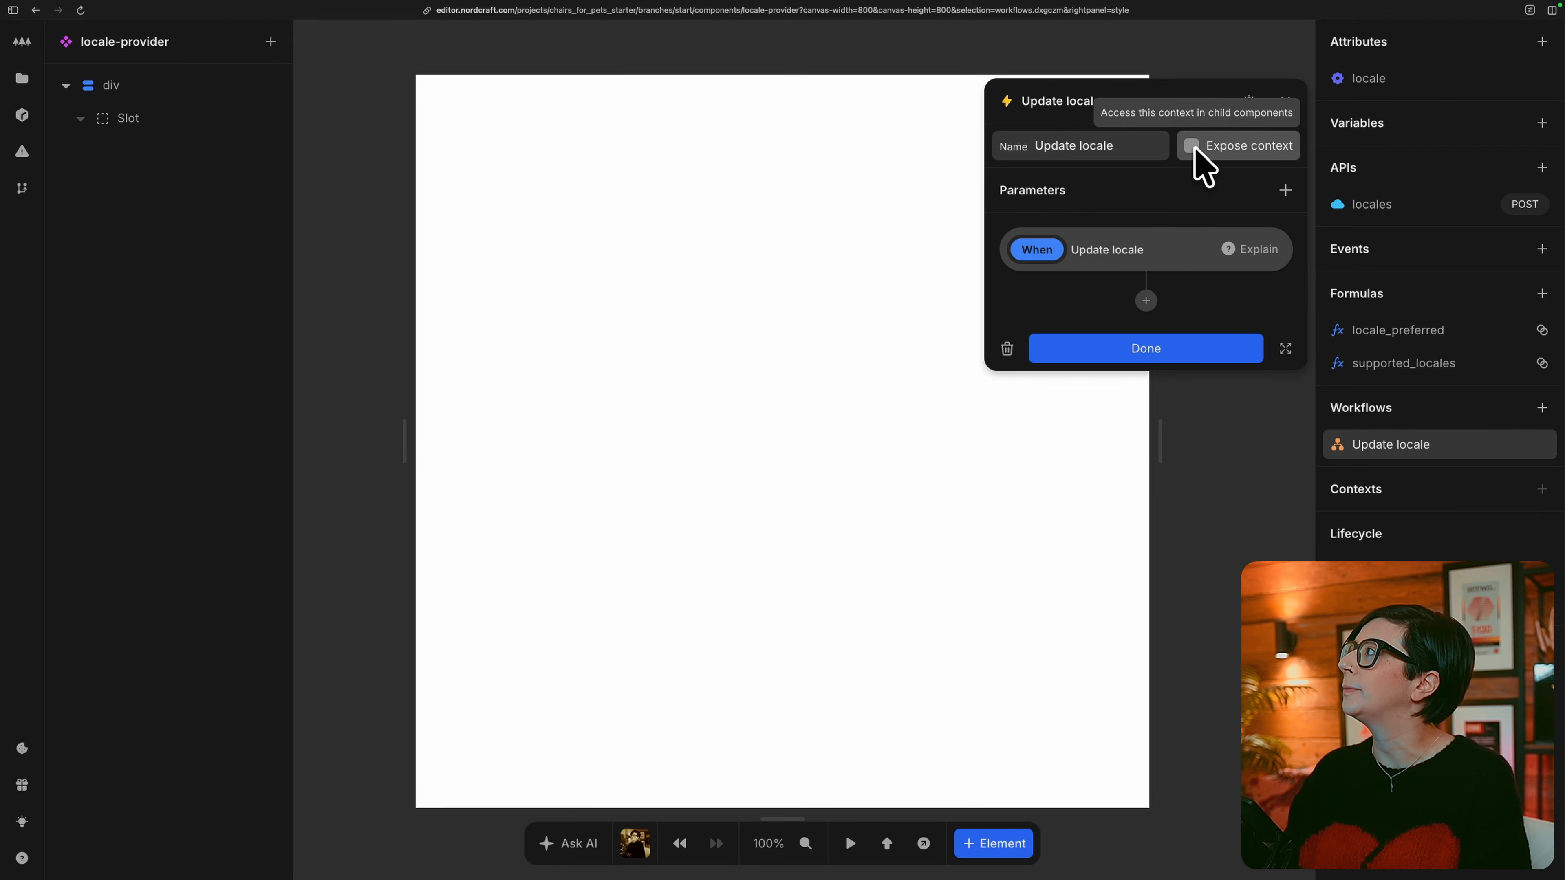
Add a parameter named locale to the Update locale workflow with the test value da.
left_click(1284, 194)
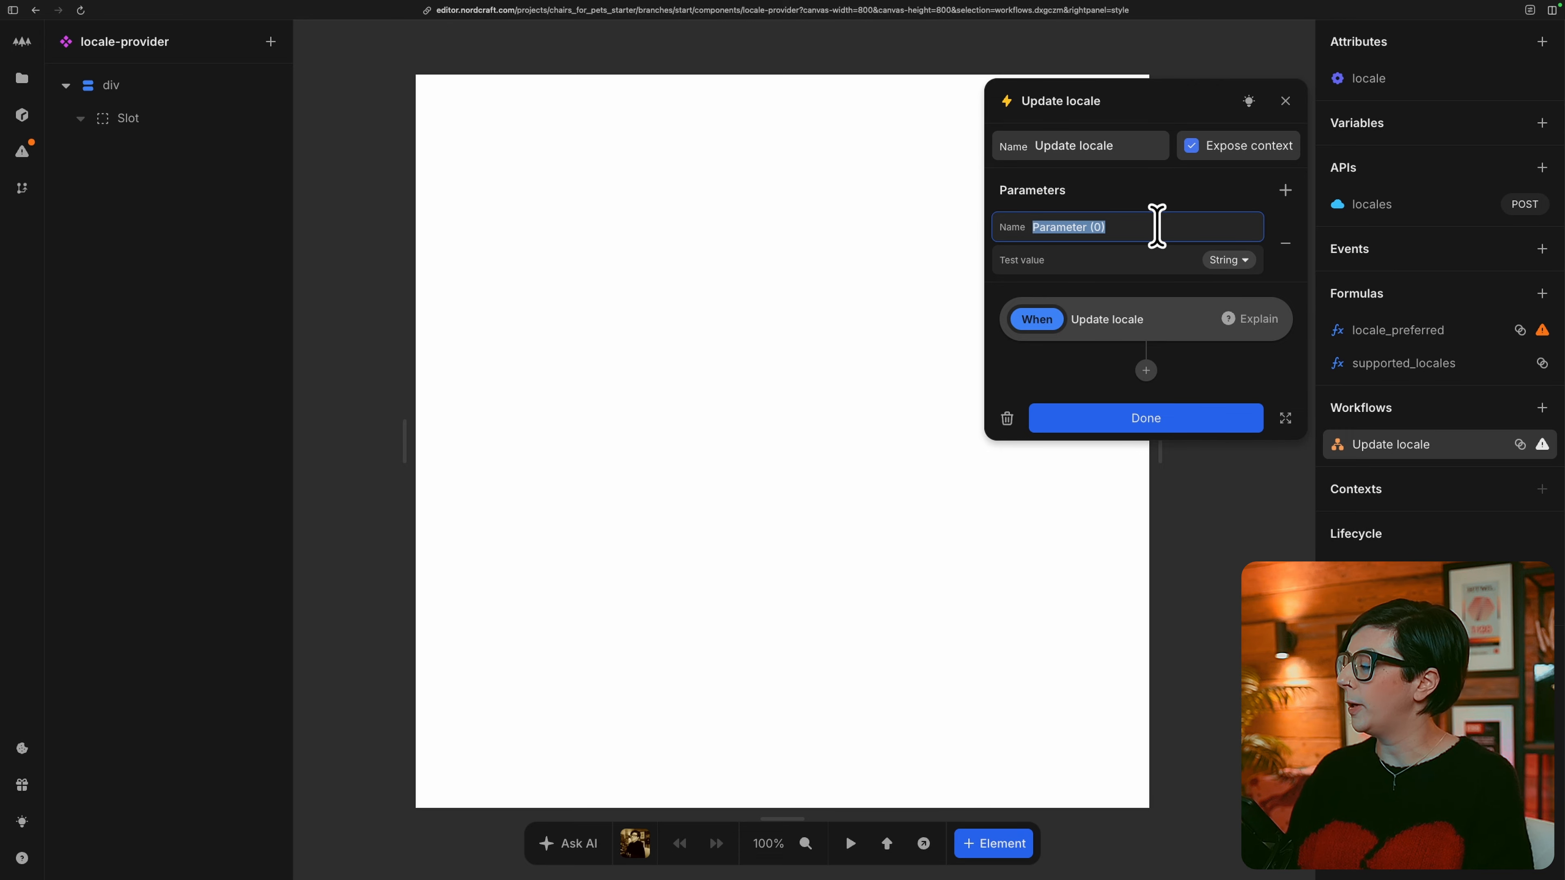
type("locale")
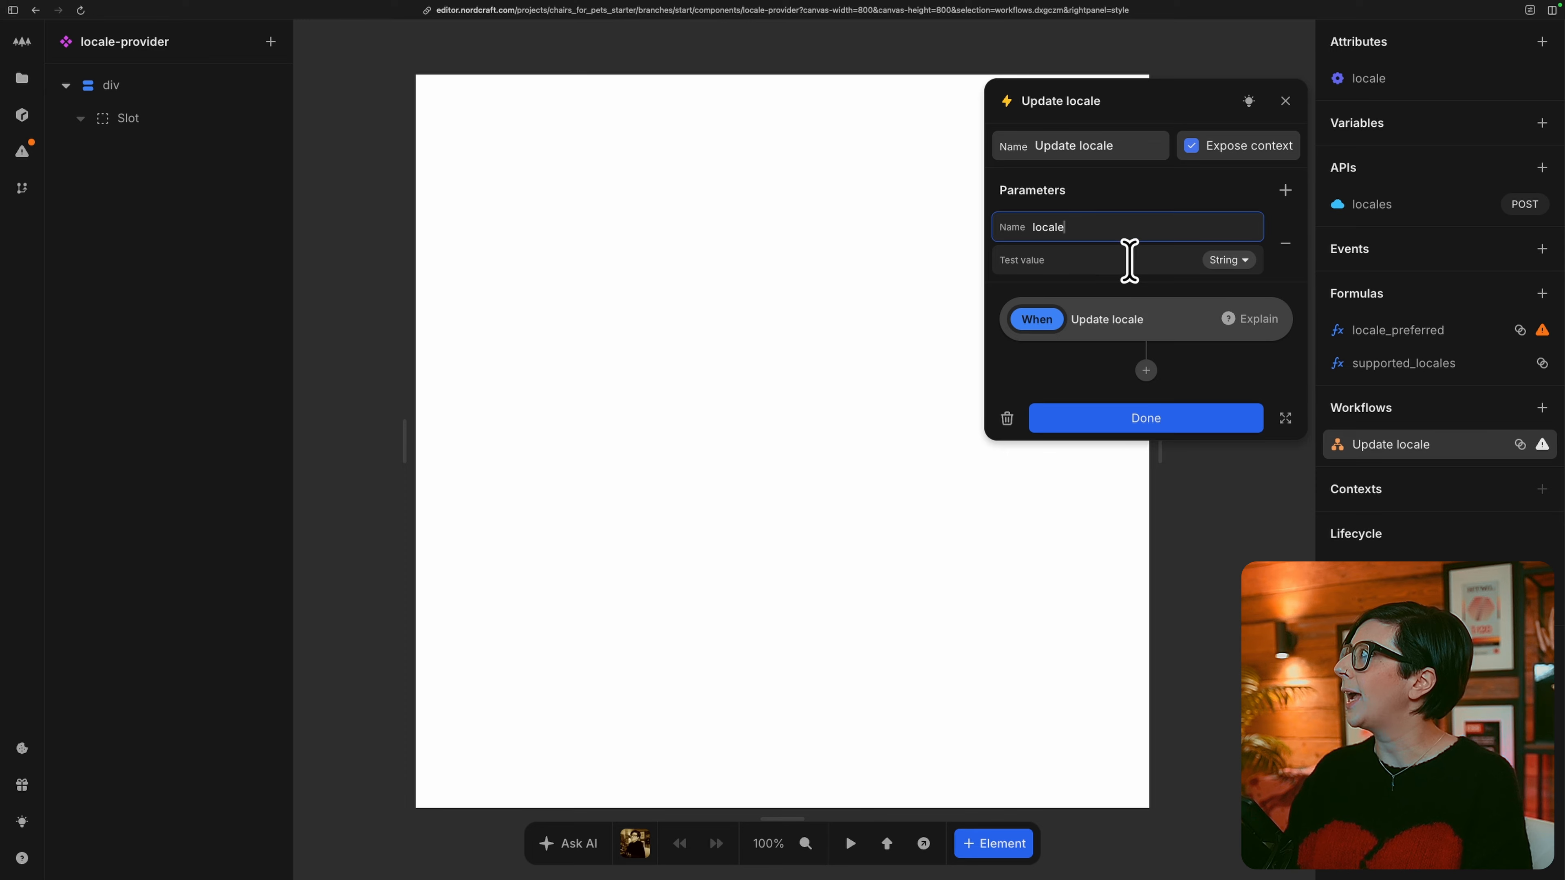
left_click(1117, 259)
type("da")
left_click(1038, 377)
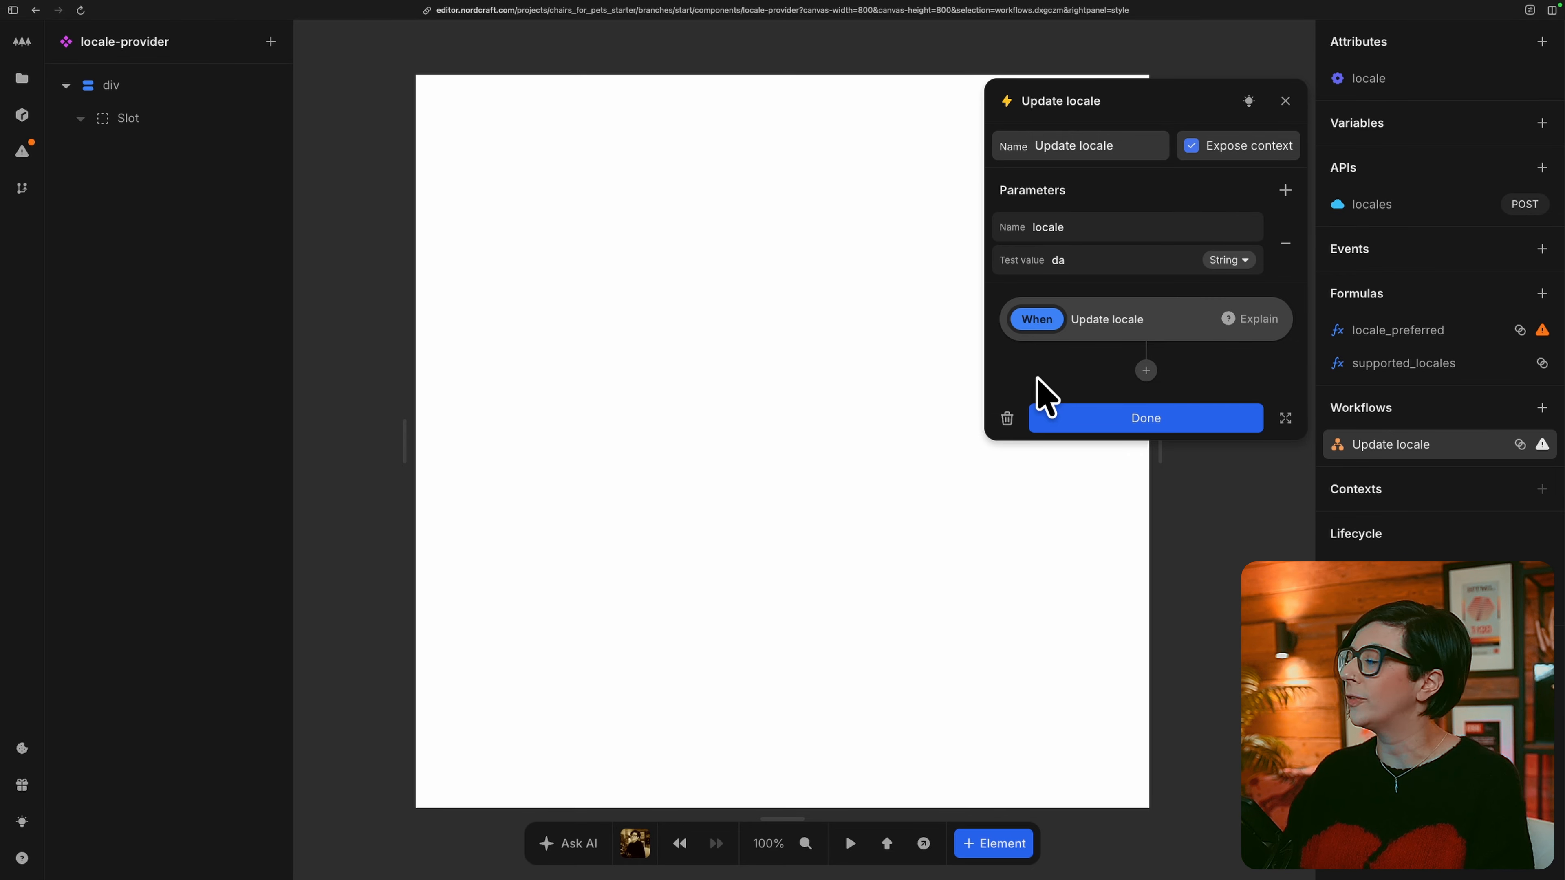
Add a Set cookie action with the name locale to the workflow, and open the formula for its value.
left_click(1145, 370)
type("Set")
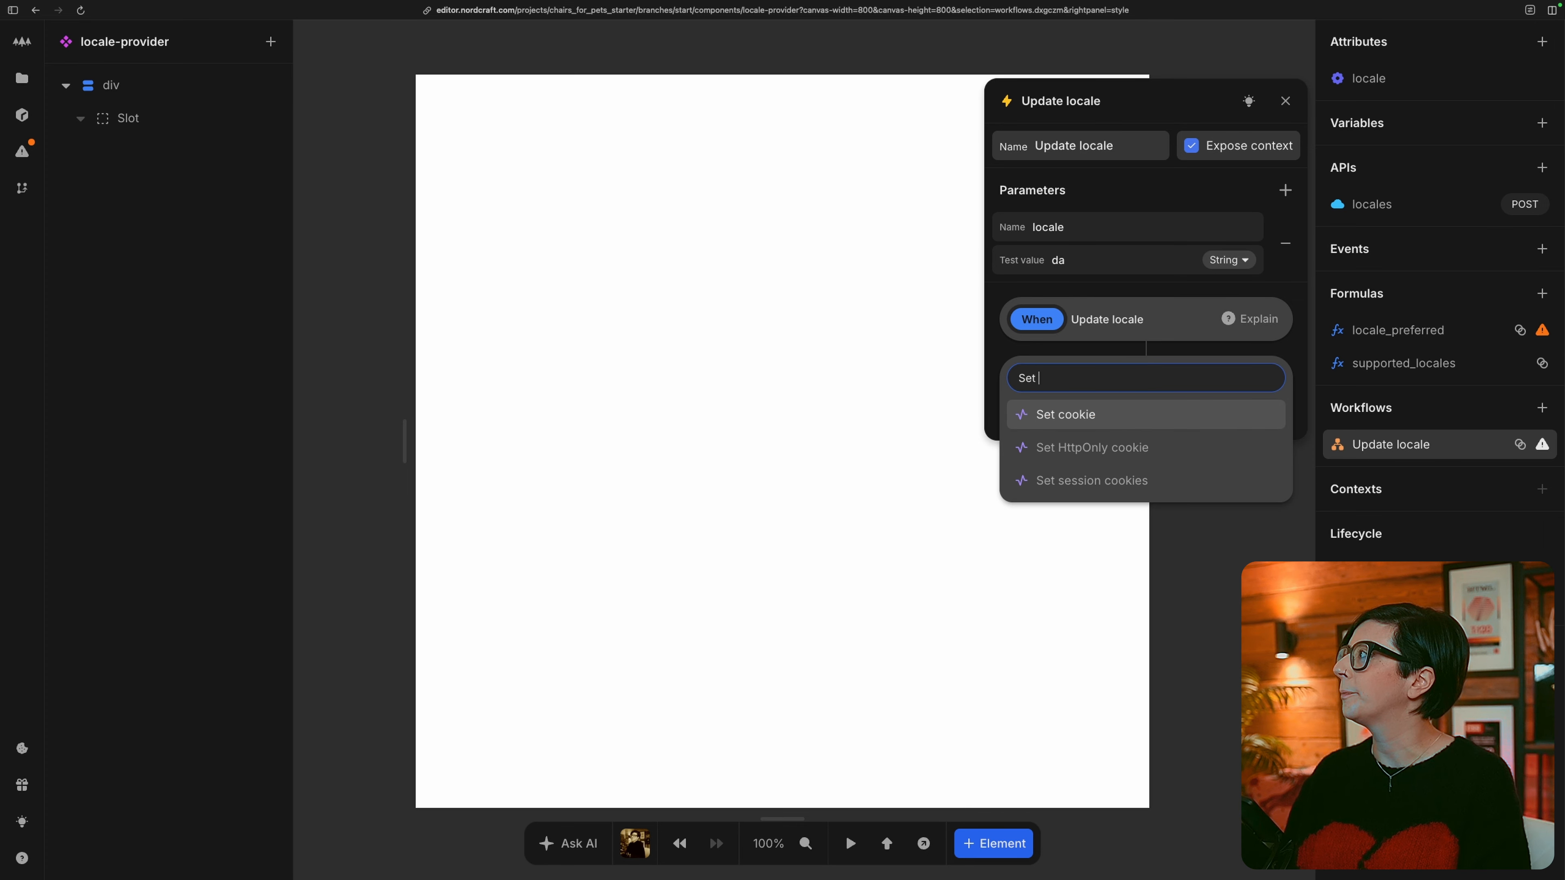
key("Return")
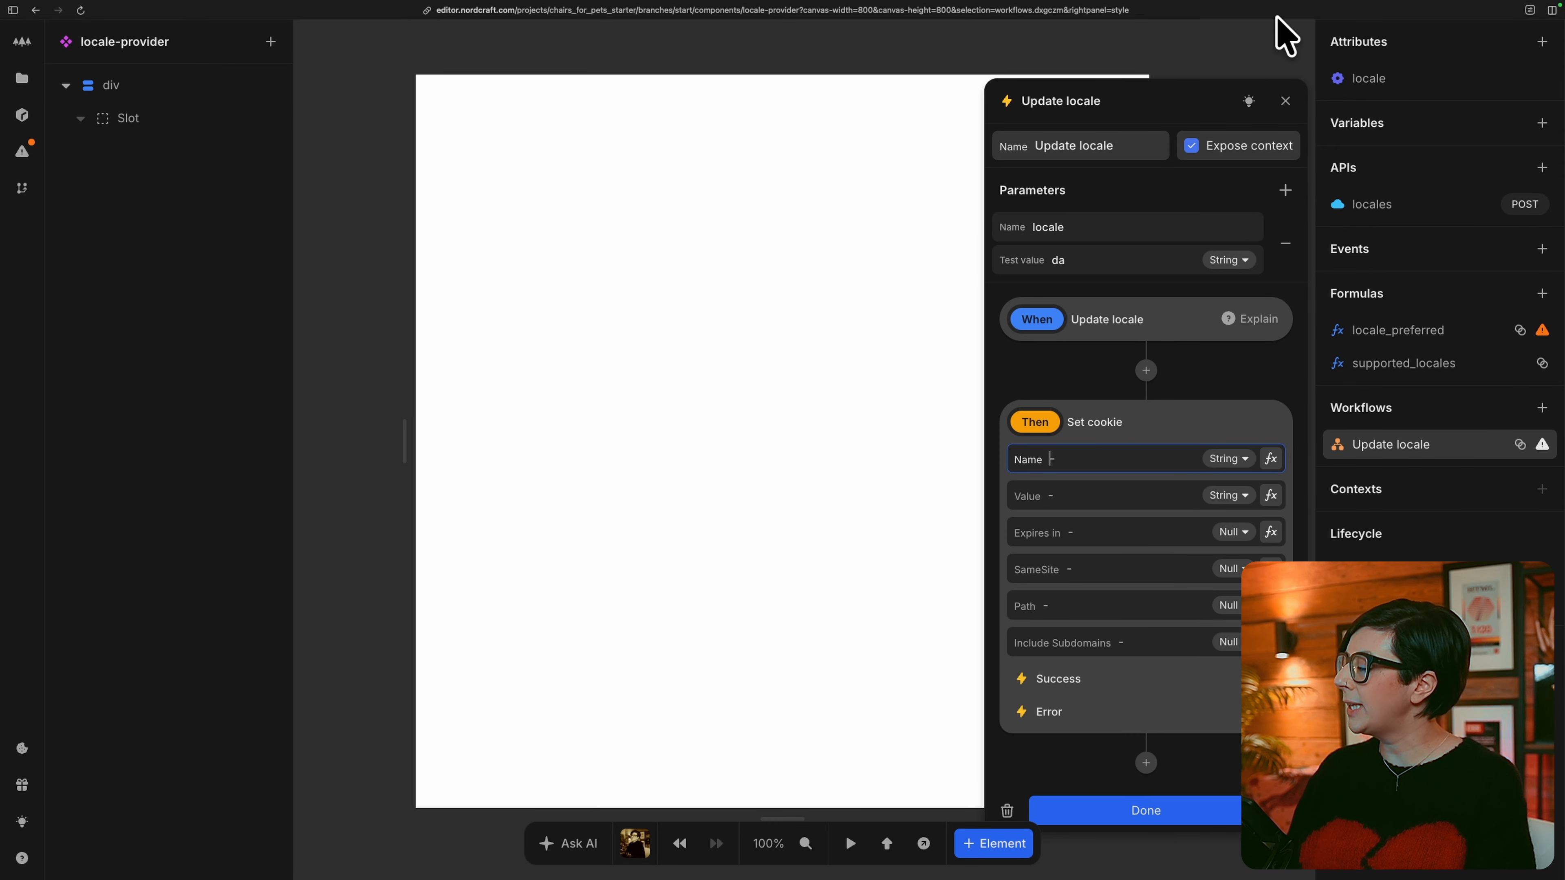
type("locale")
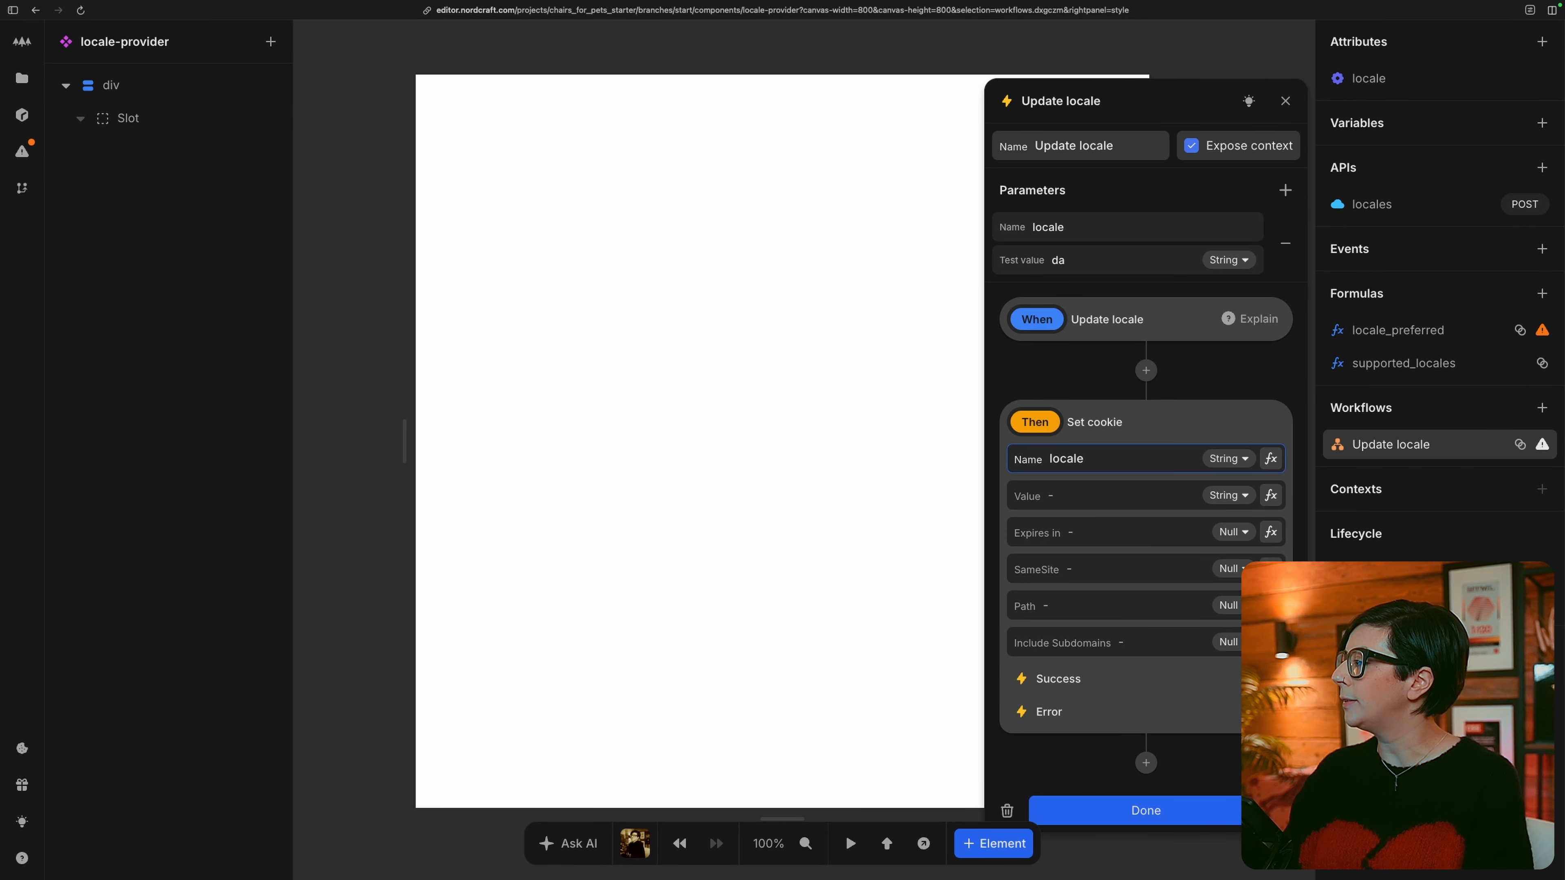
left_click(1270, 495)
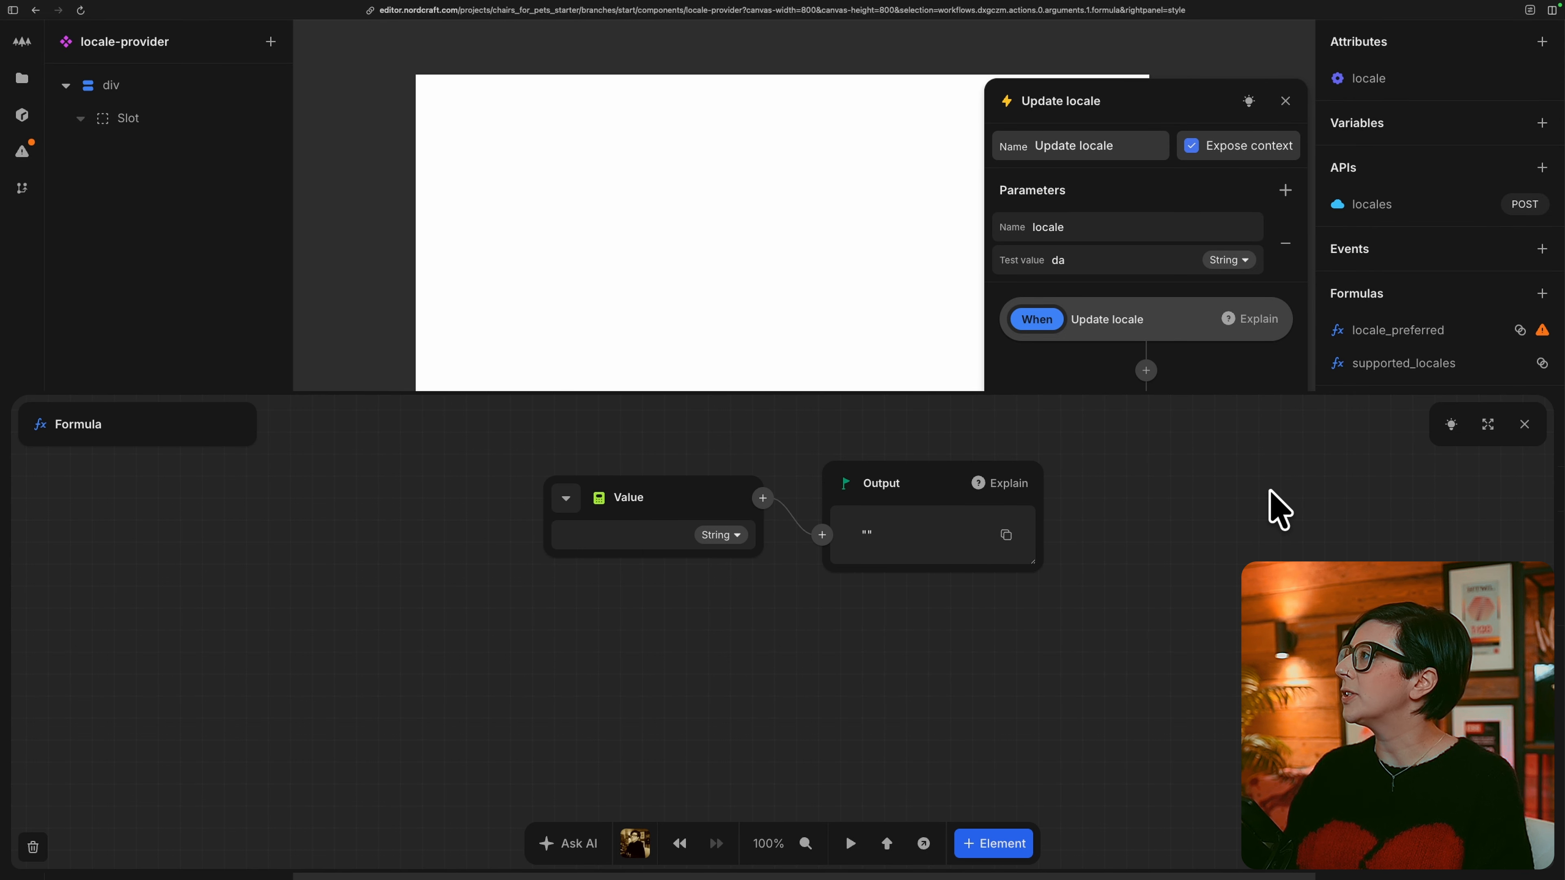
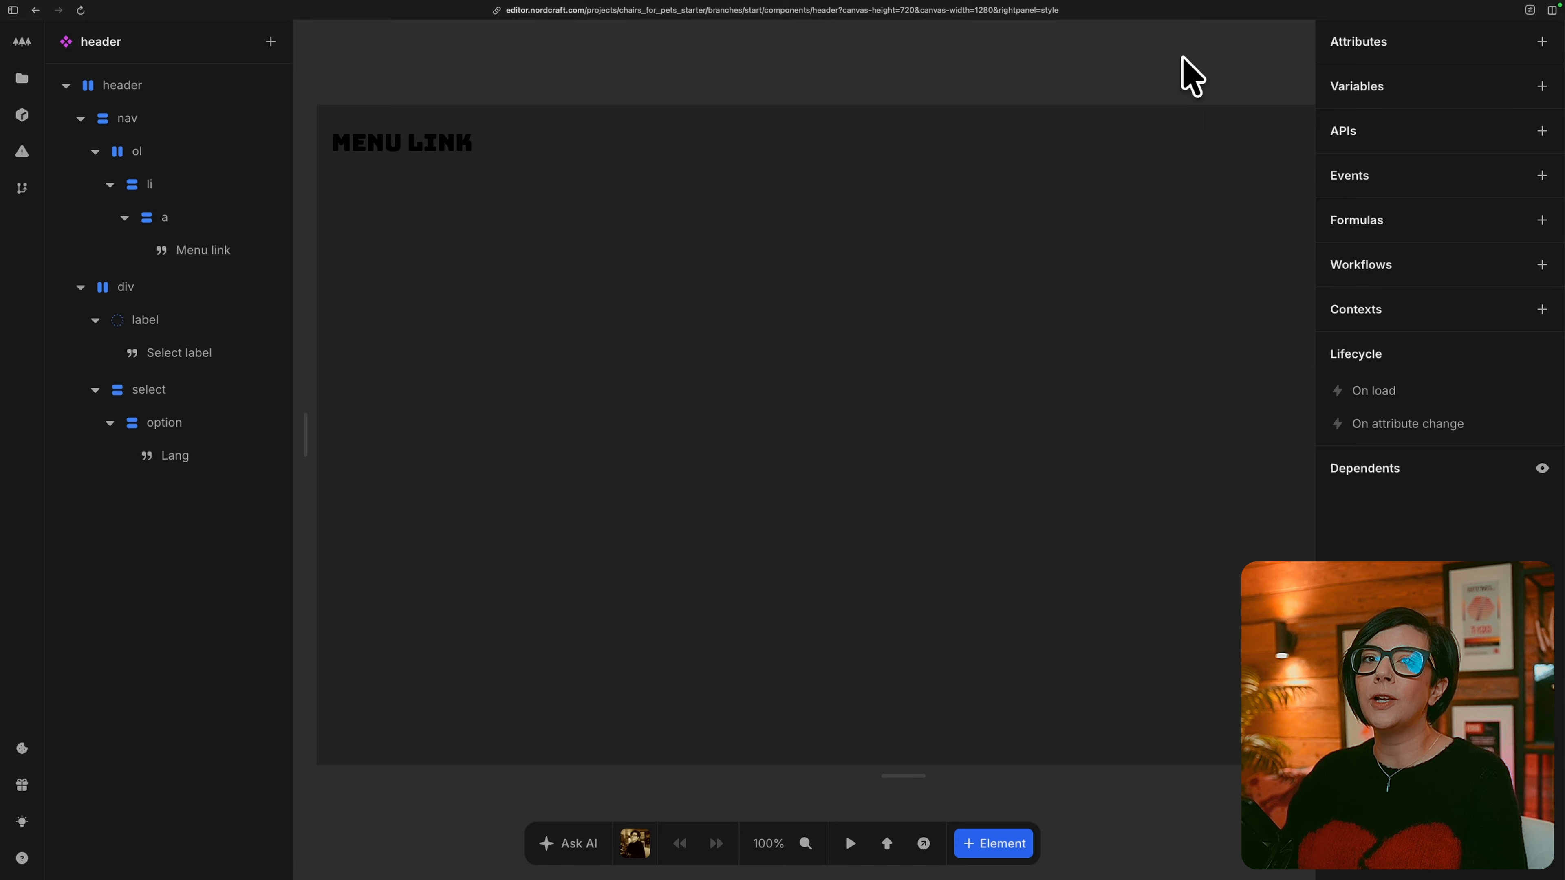
Subscribe the header component to the locale-provider context with locale_preferred, supported_locales and the Update locale workflow.
left_click(1541, 314)
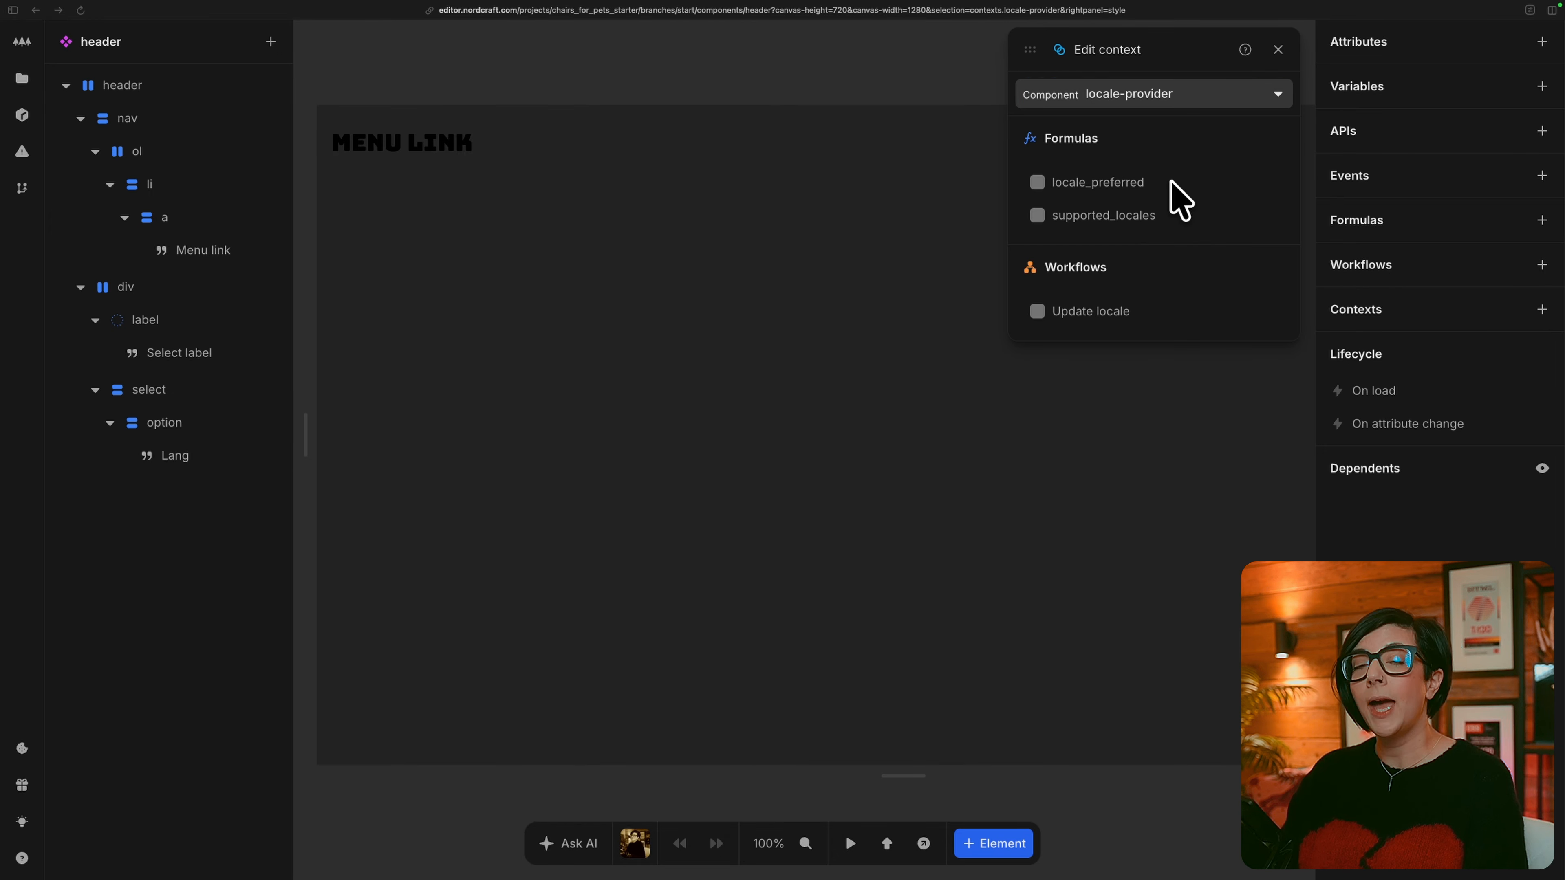
left_click(1118, 183)
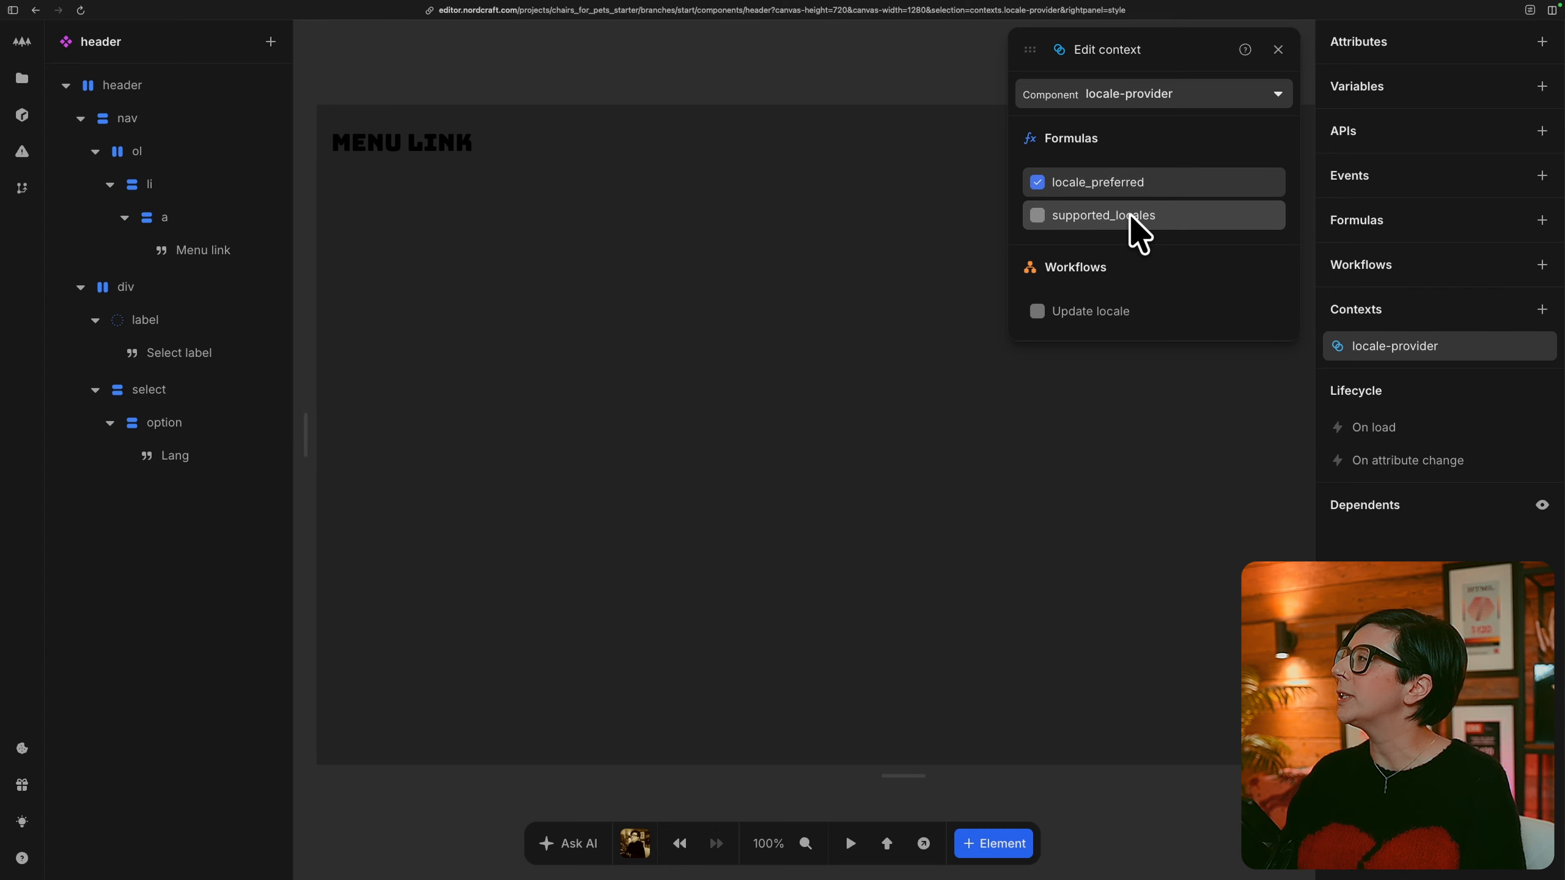
left_click(1132, 217)
left_click(1119, 312)
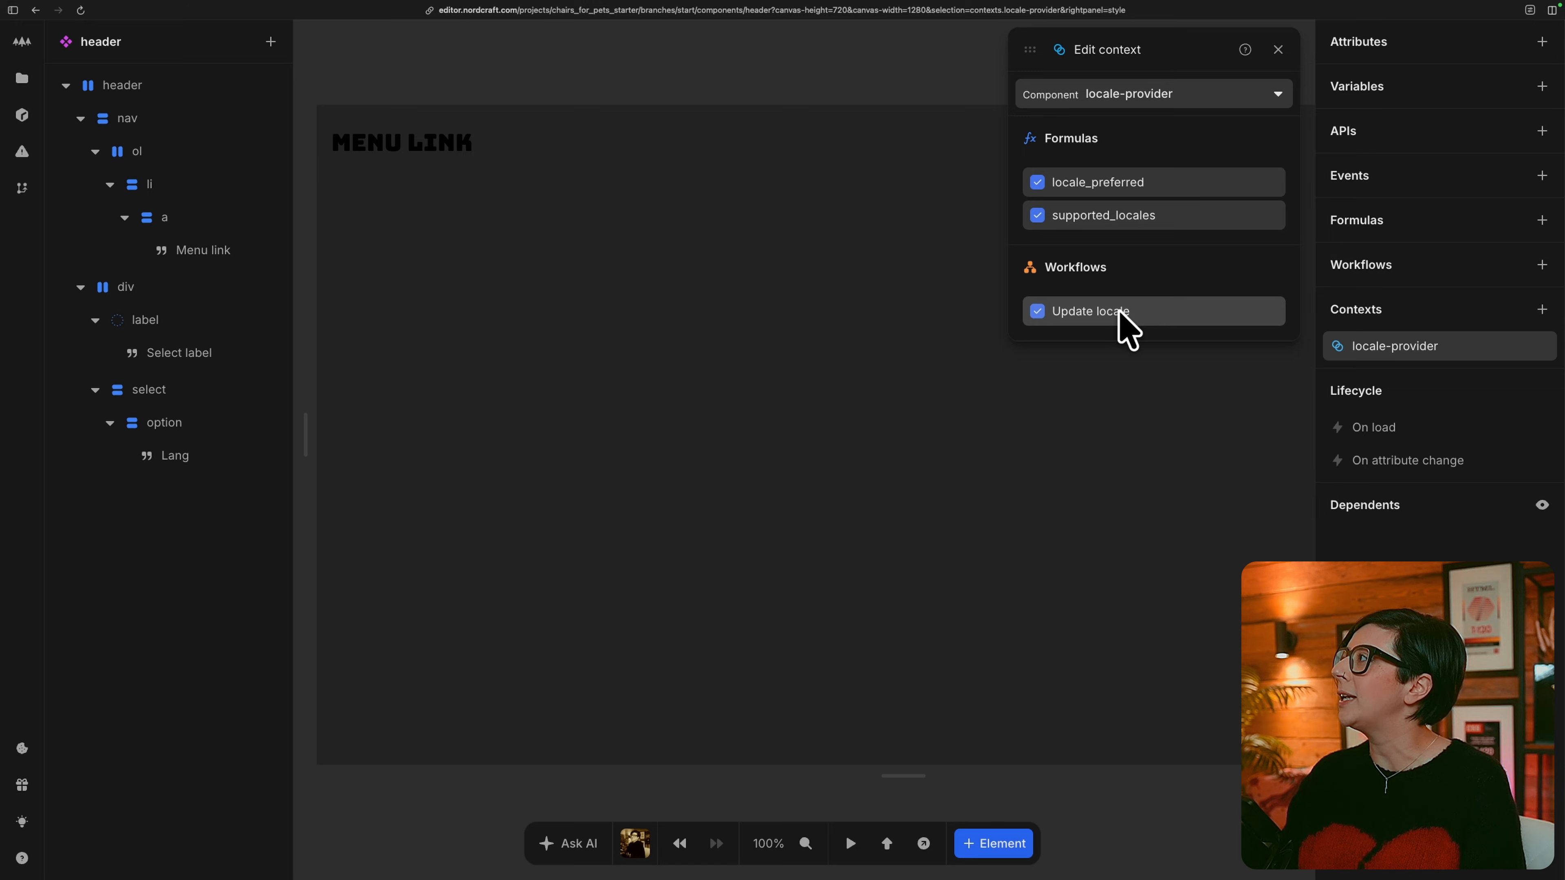
left_click(1150, 828)
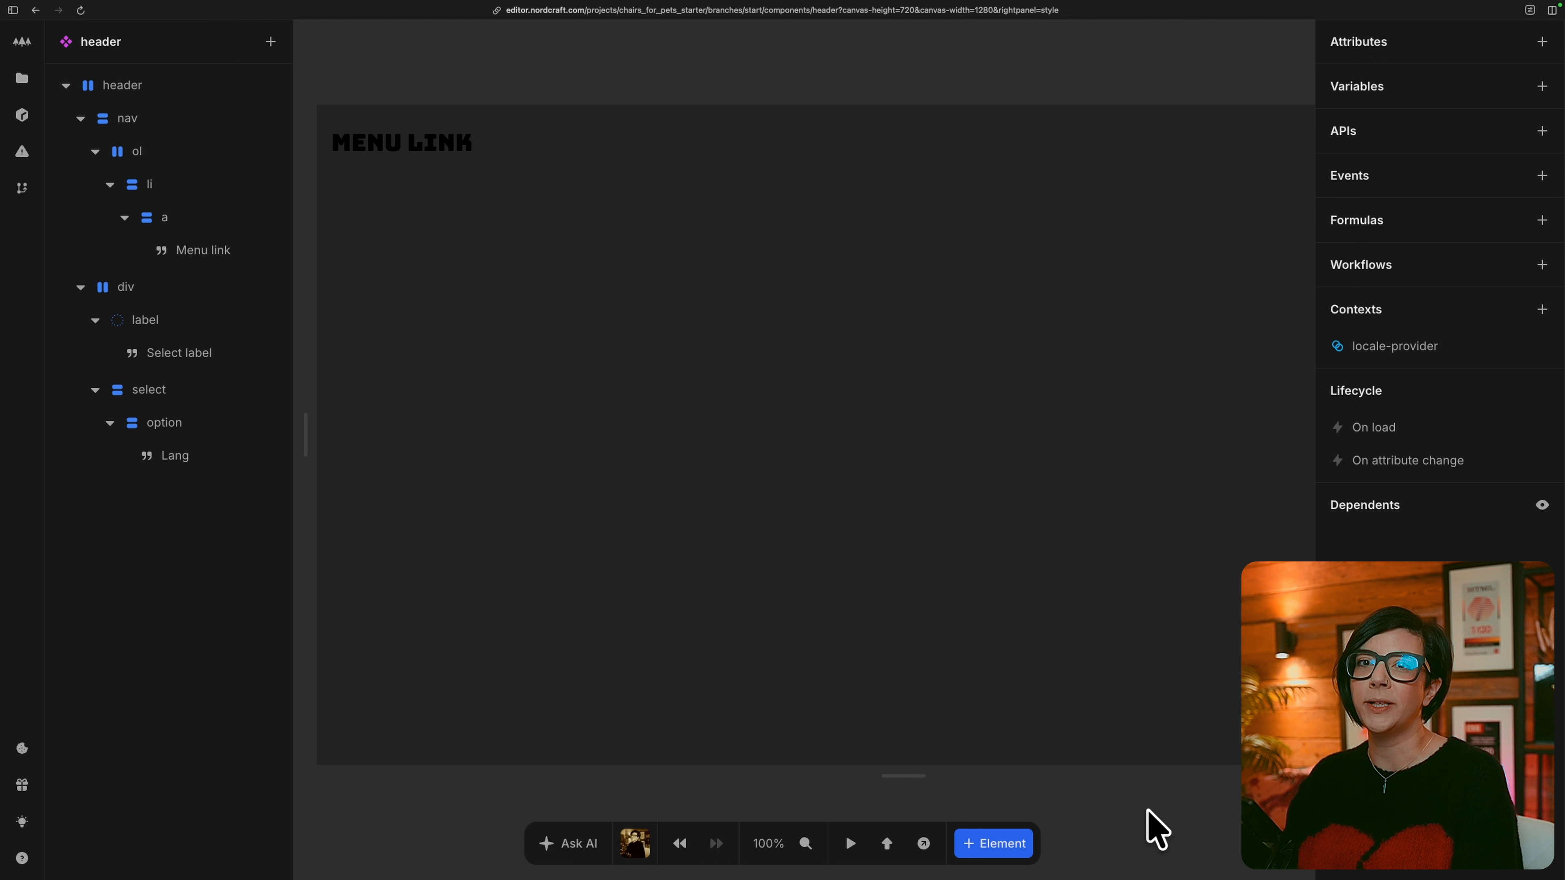
Connect a new API from the Datocms service to the header and name it menu and select label.
left_click(1542, 131)
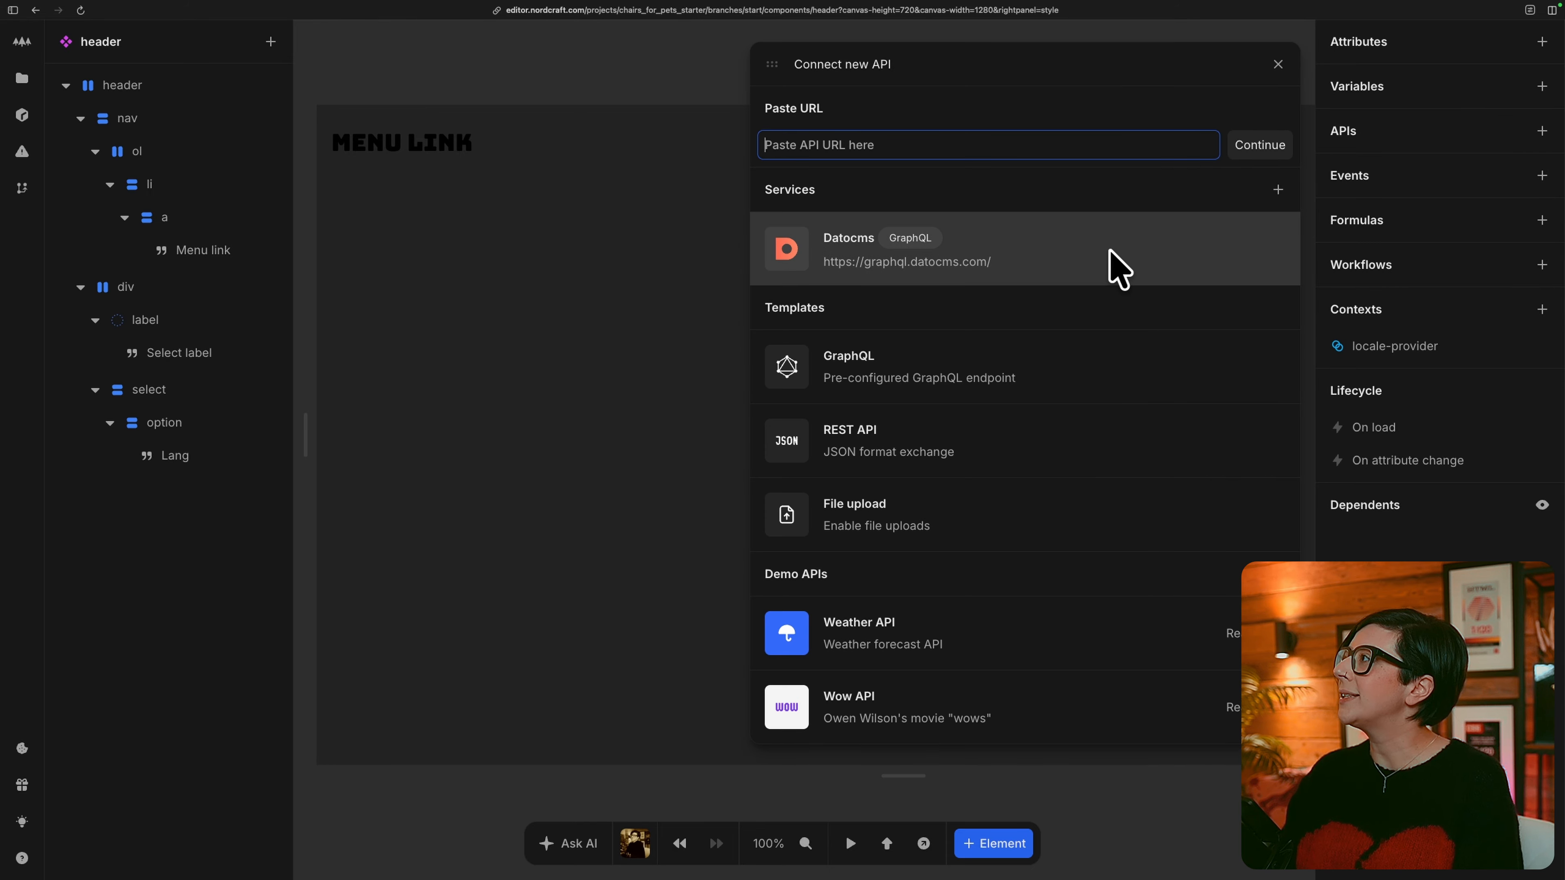
left_click(1118, 269)
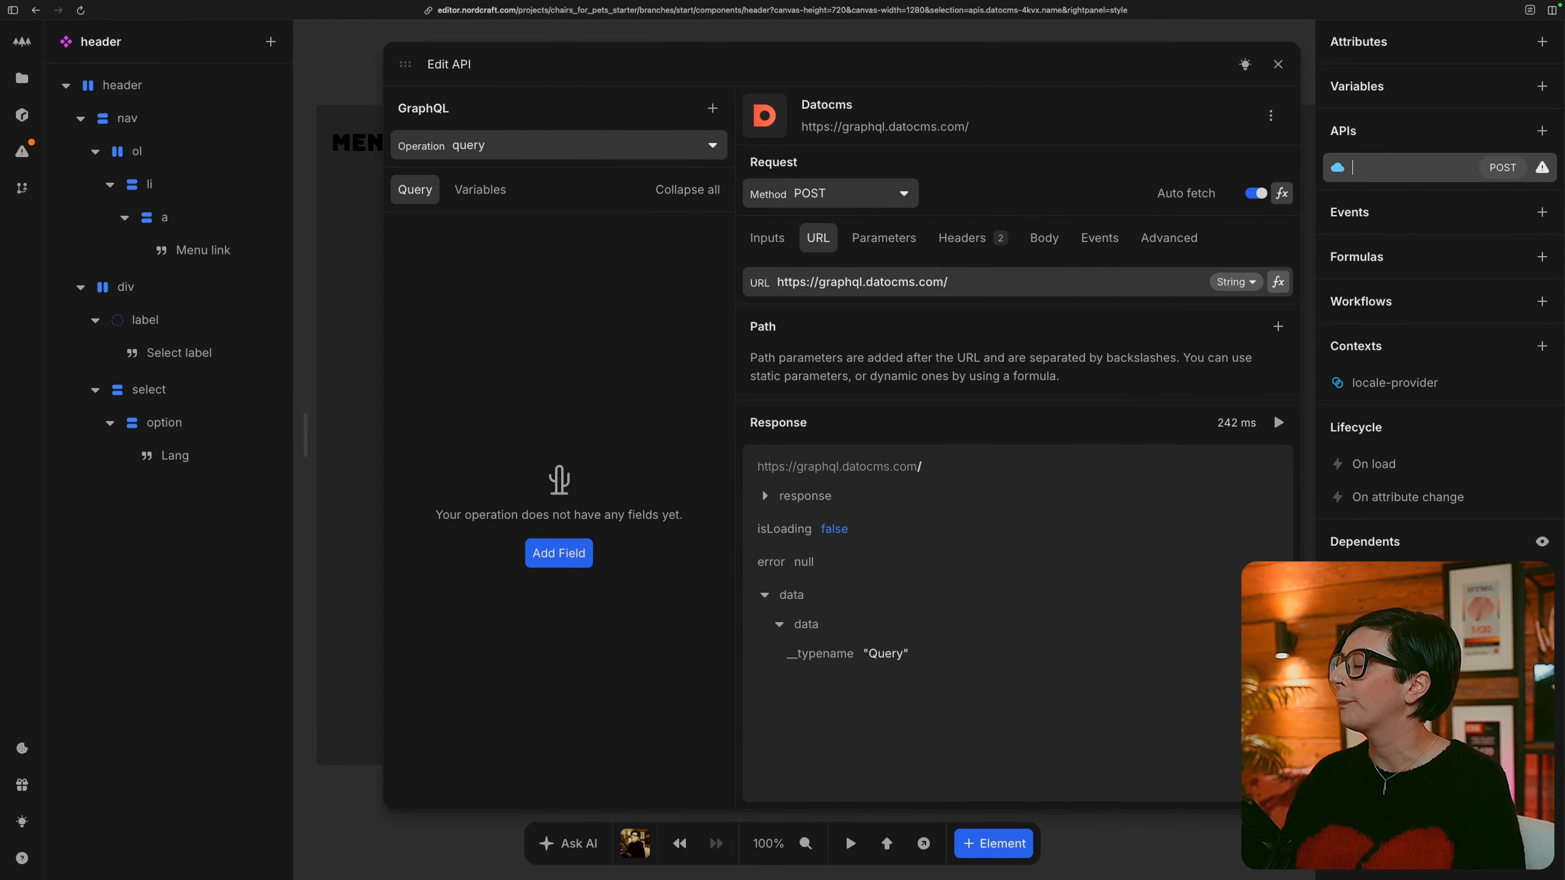
type("menu and ")
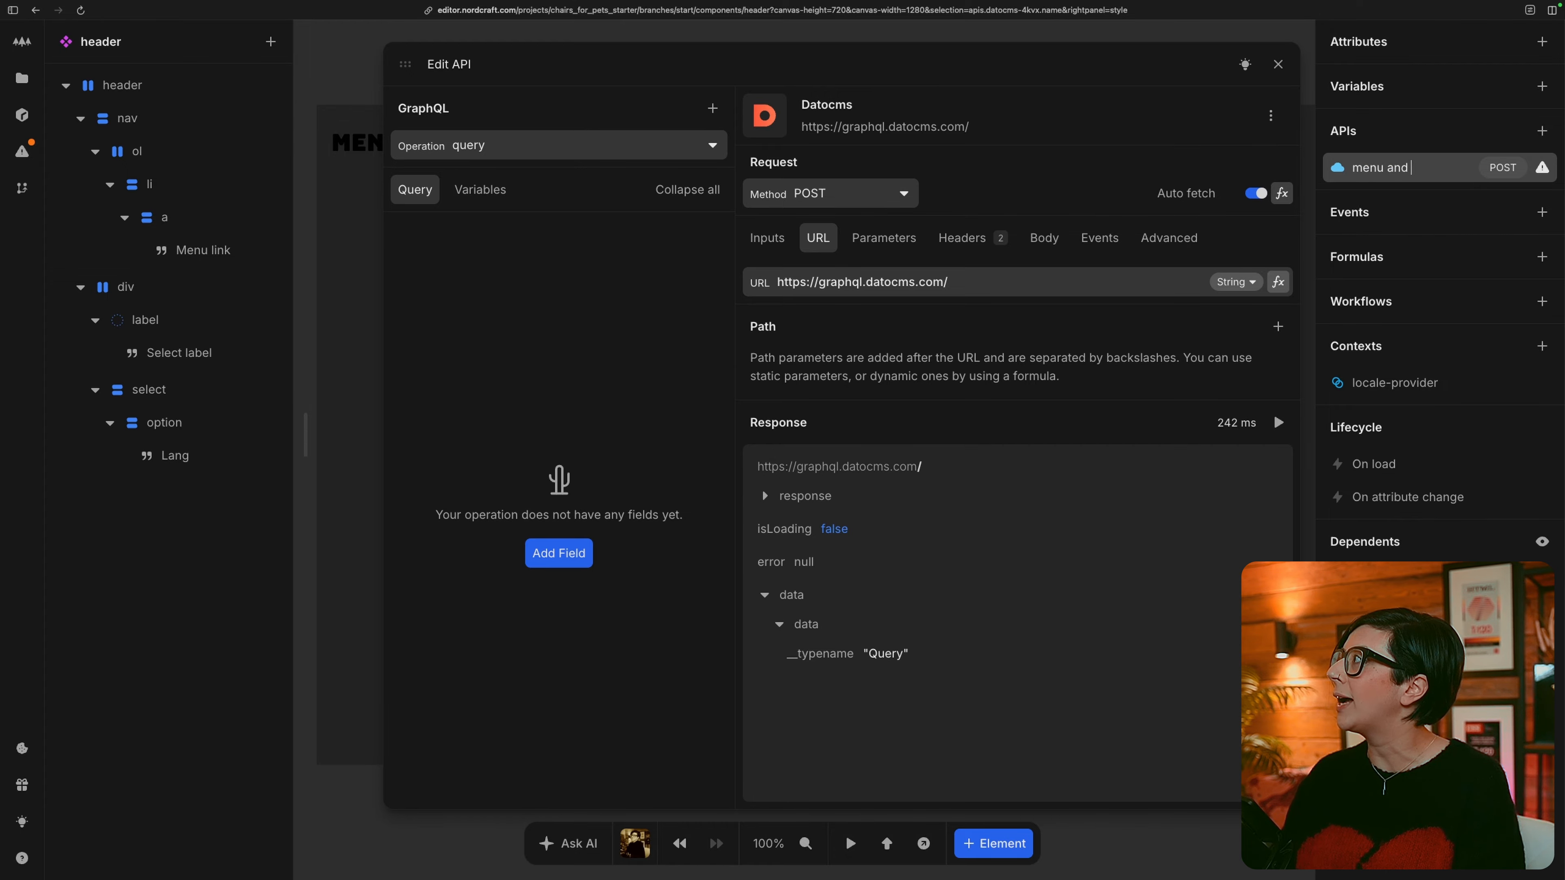
type("select label")
key("Return")
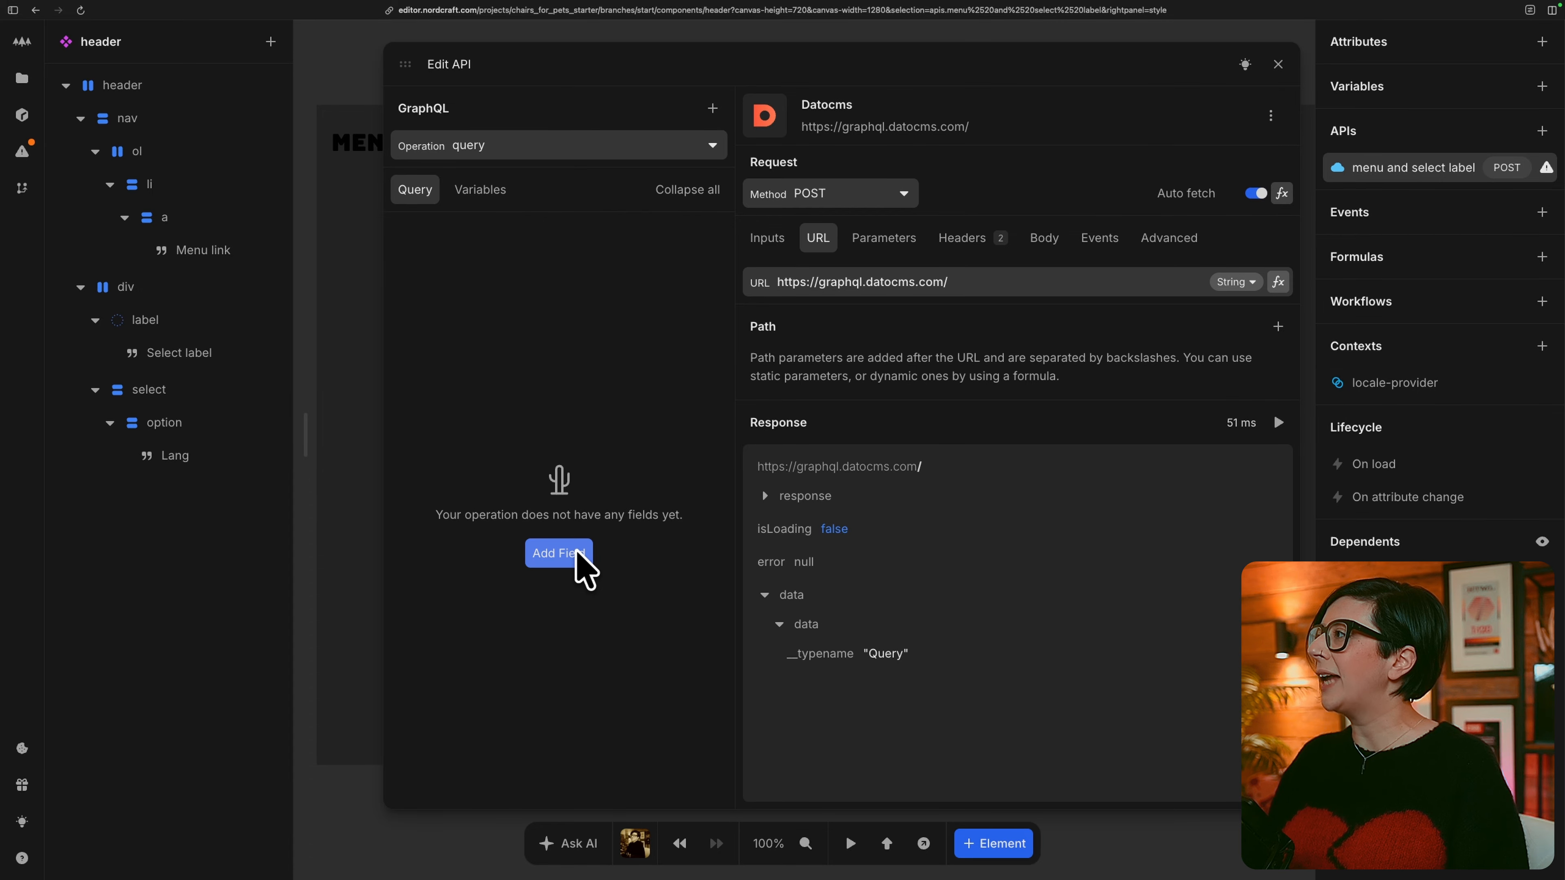
Add the allMenuLinks field to the GraphQL query and create a variable for its locale argument.
left_click(559, 553)
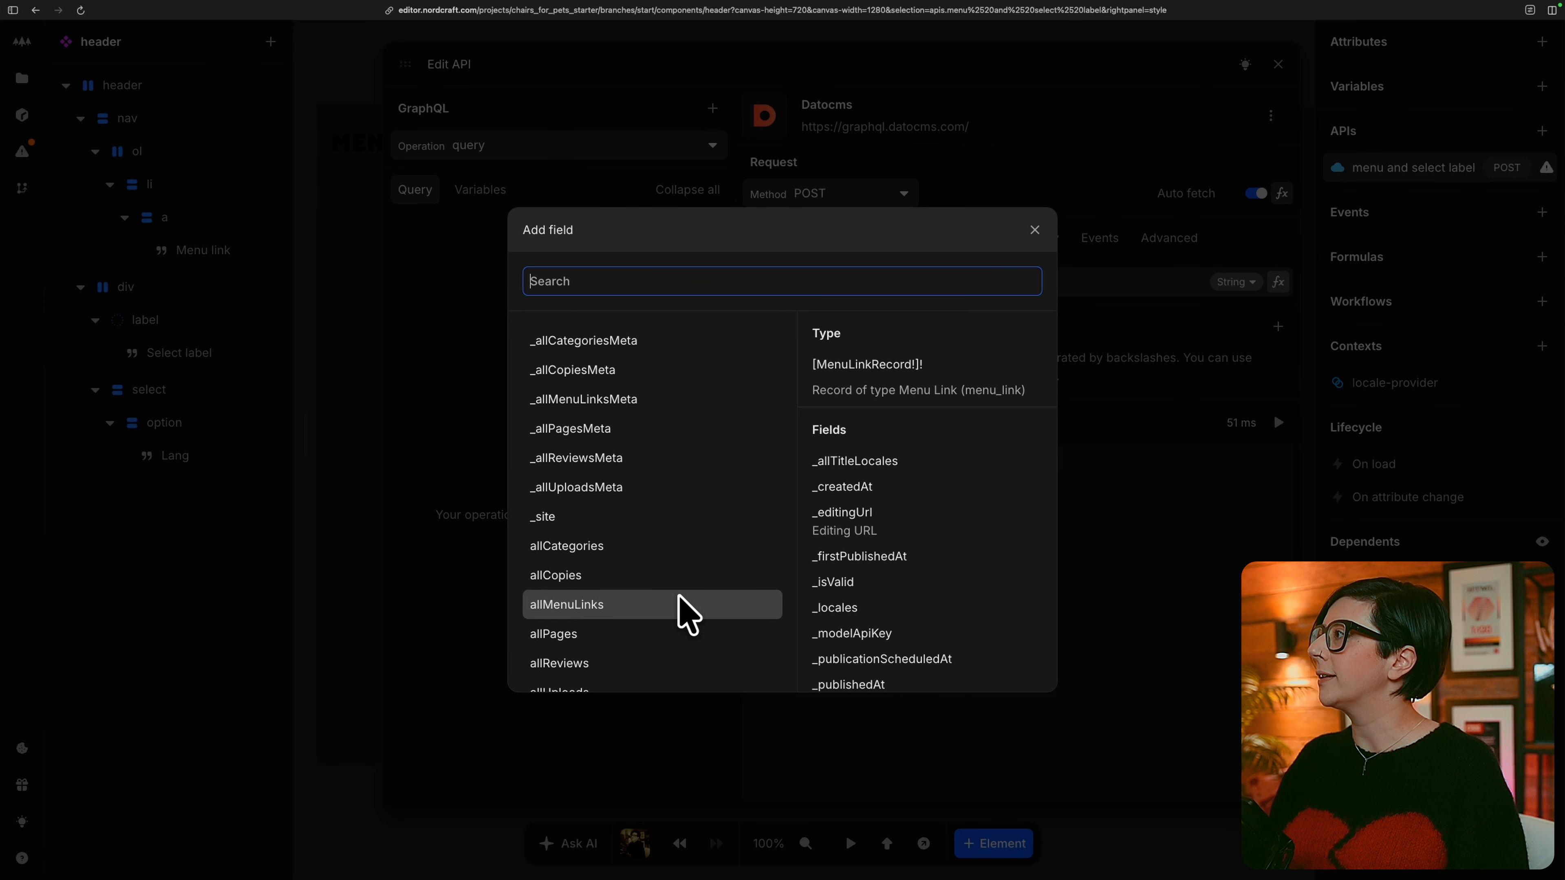
left_click(687, 613)
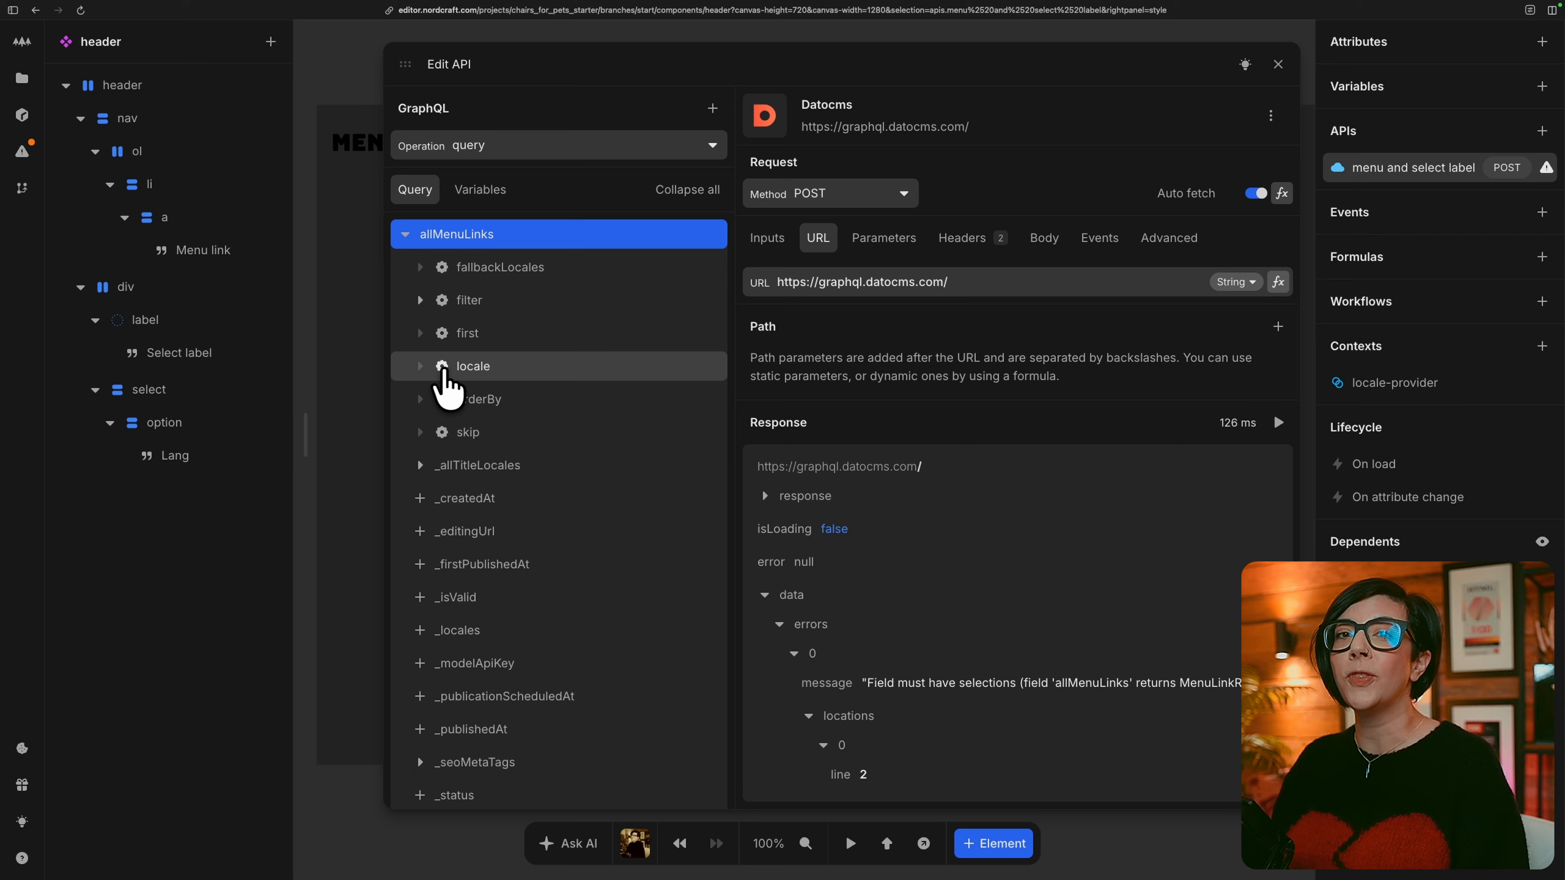
left_click(444, 370)
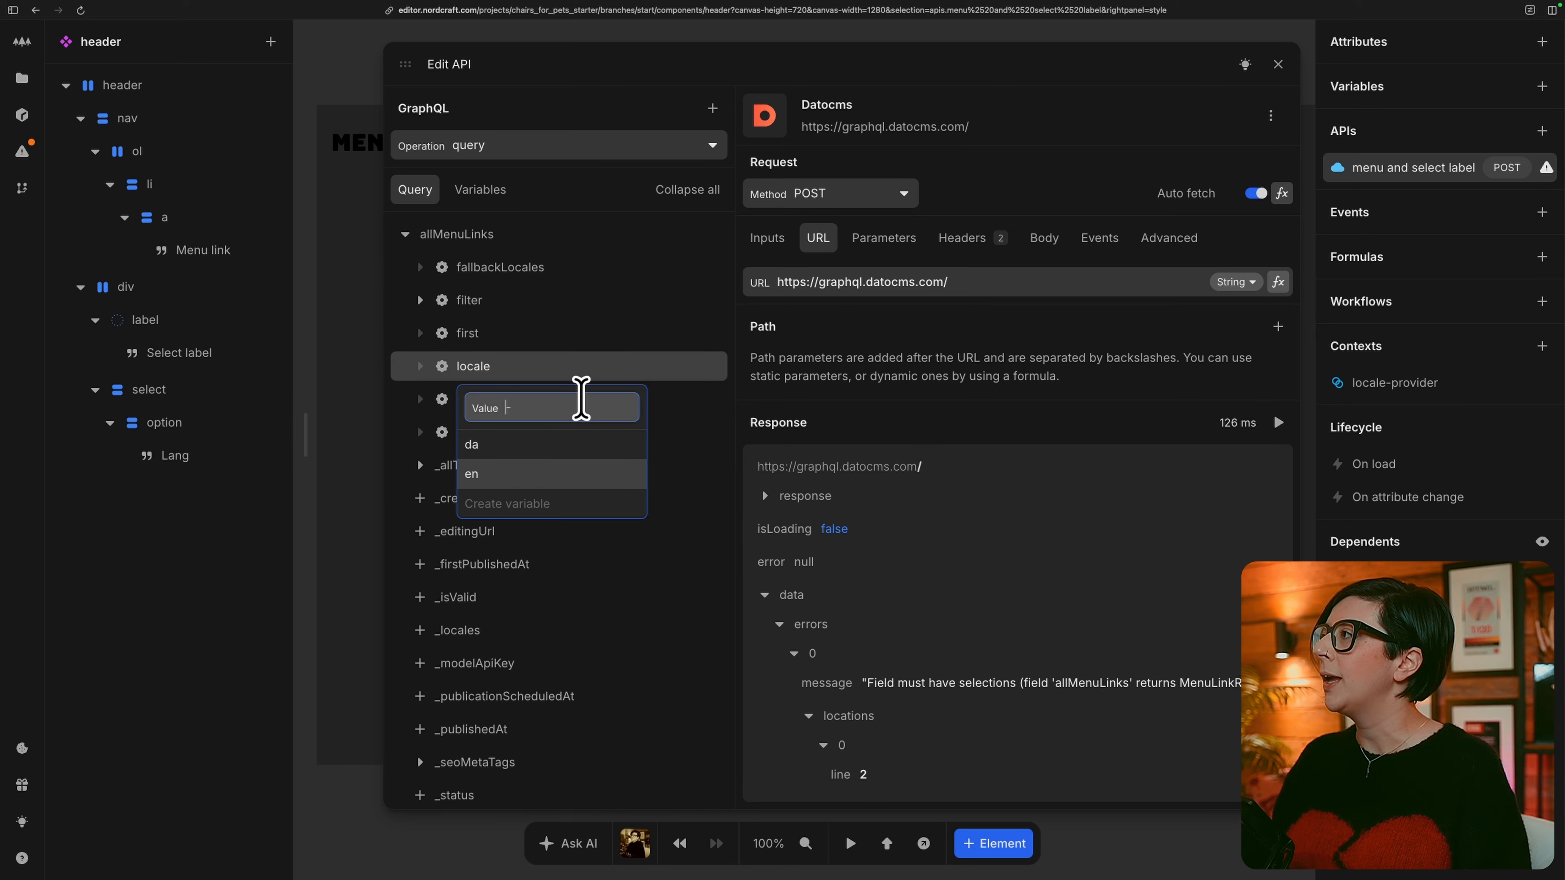
left_click(585, 402)
left_click(507, 504)
Set the query's locale variable to locale_preferred from the locale-provider context.
left_click(481, 189)
left_click(682, 271)
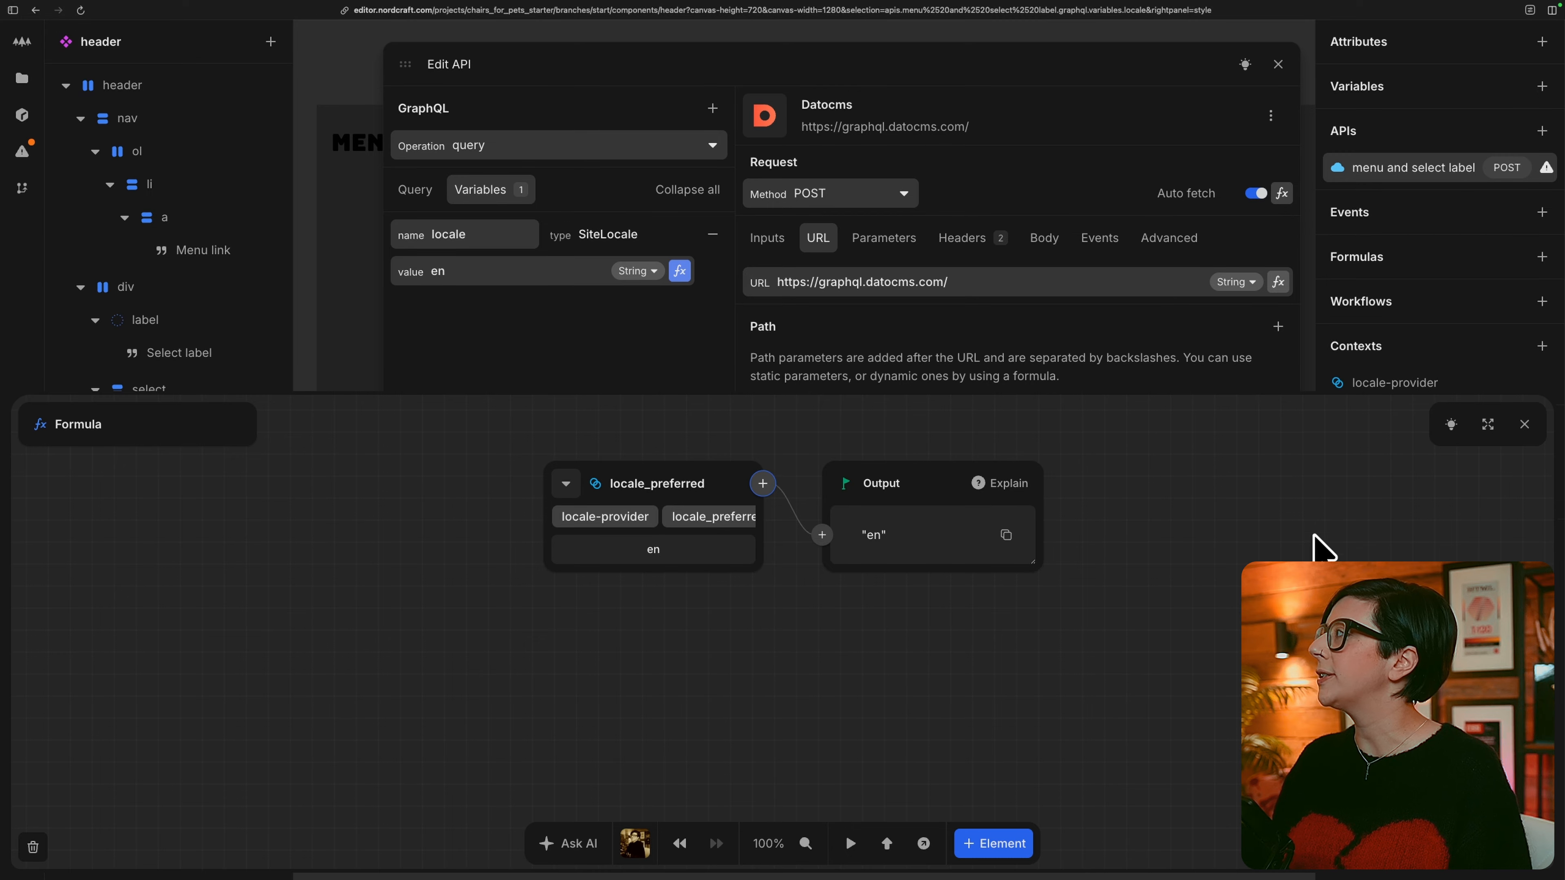
left_click(1524, 424)
Include the title, url and order fields of allMenuLinks in the query.
left_click(421, 190)
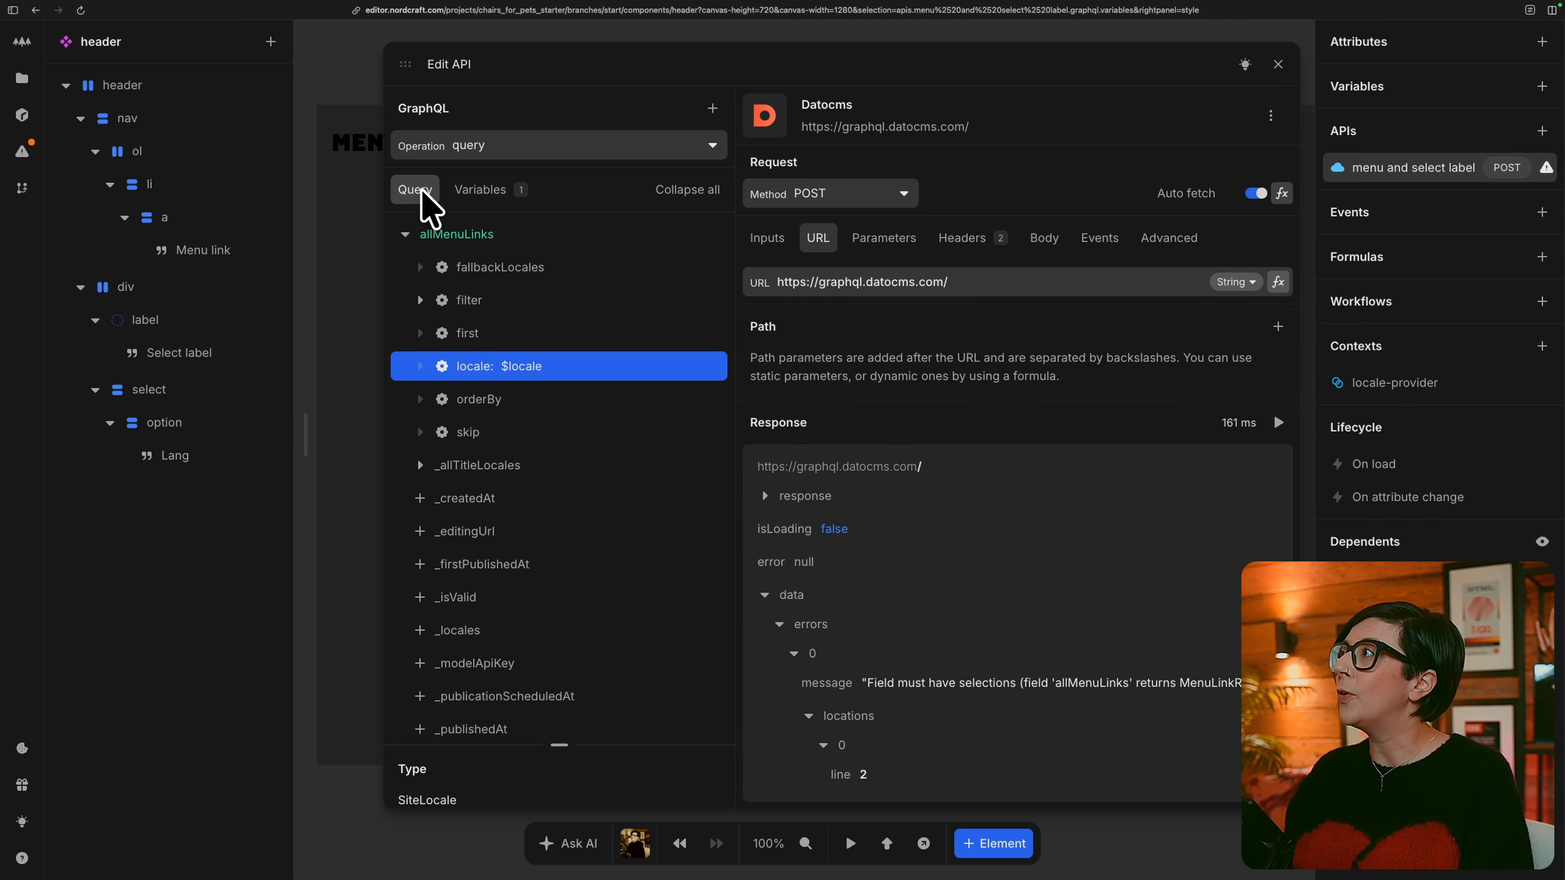
scroll(533, 564, "down", 5)
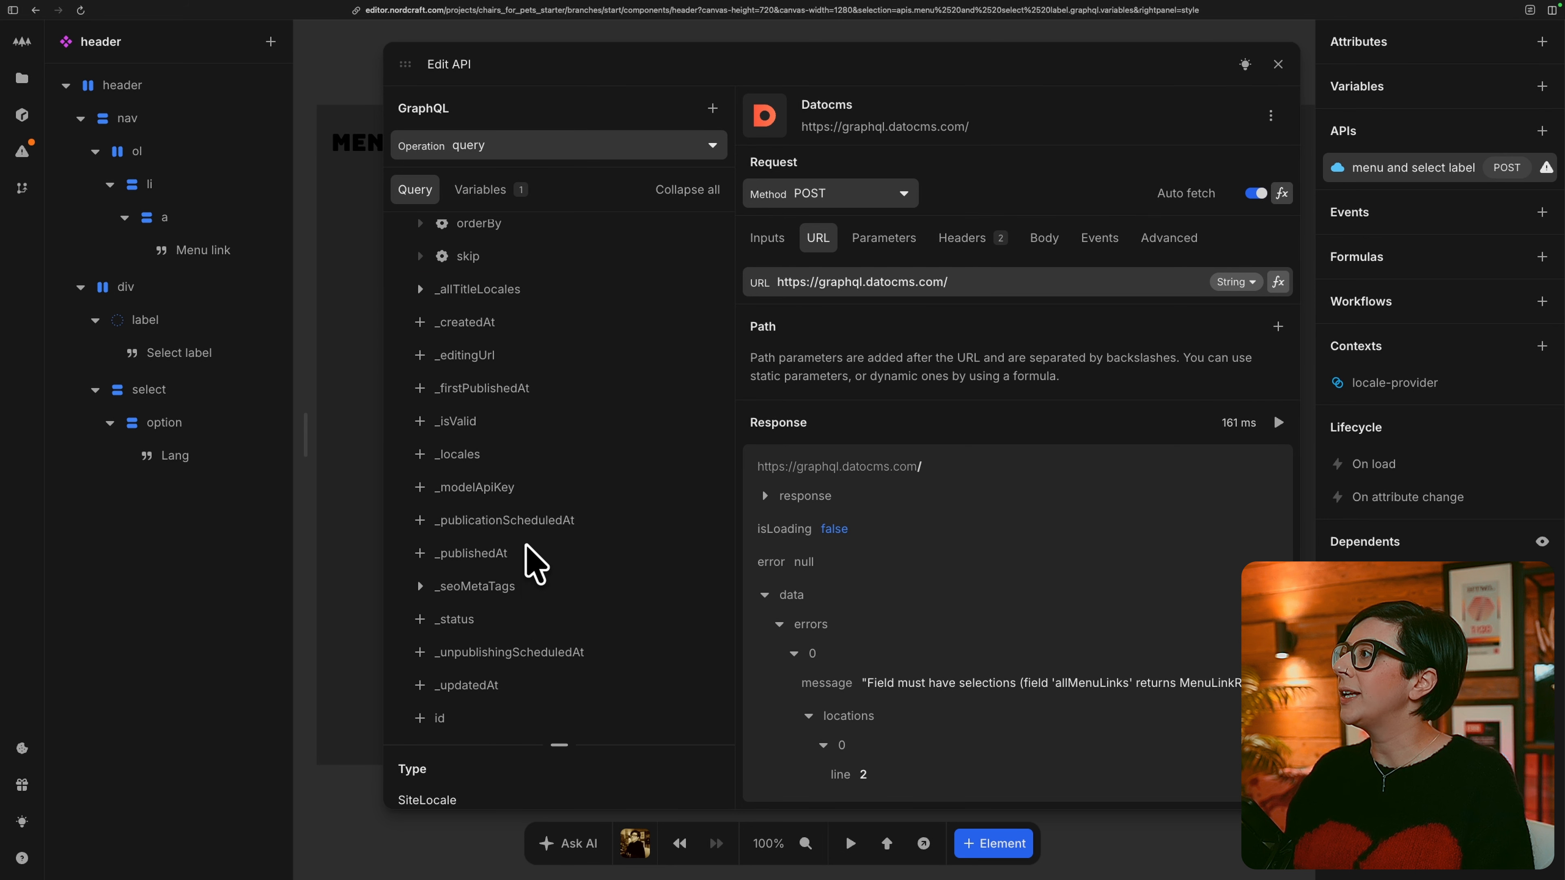
left_click(421, 691)
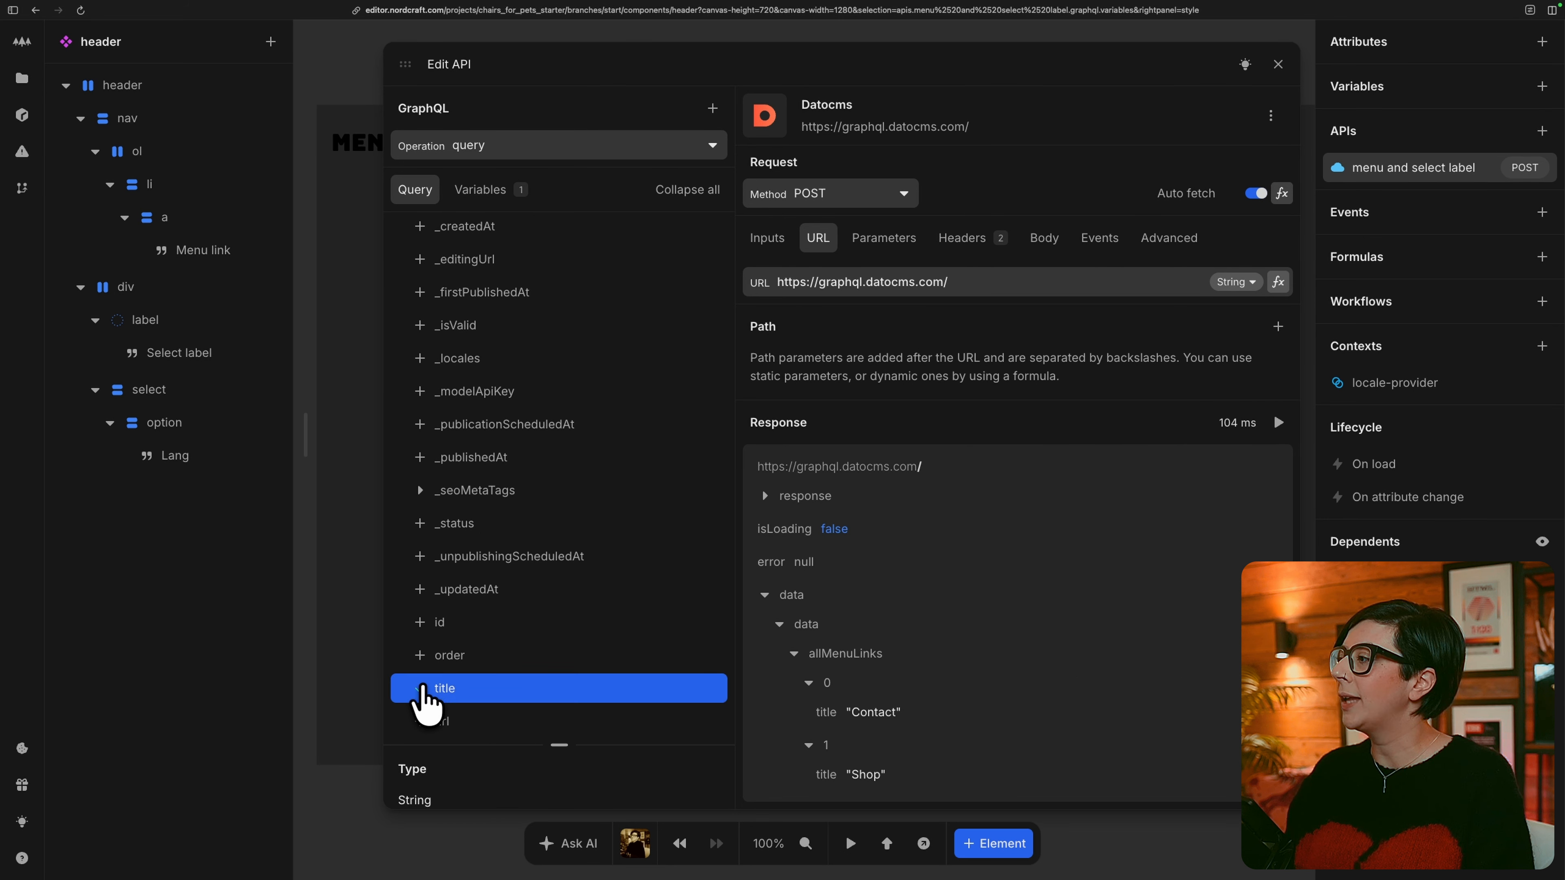
left_click(424, 722)
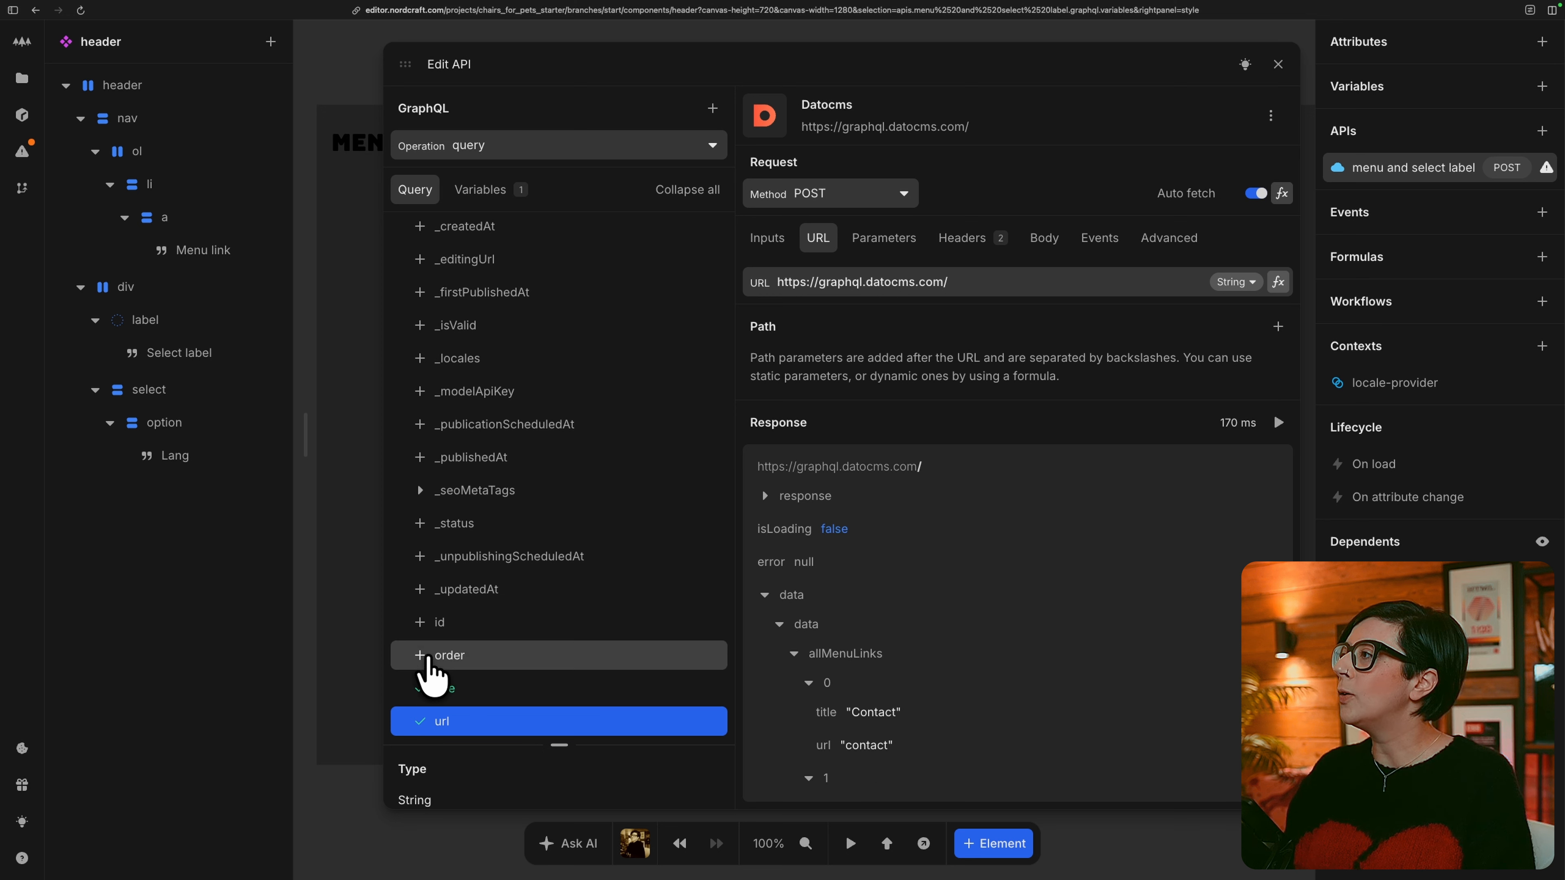
left_click(421, 657)
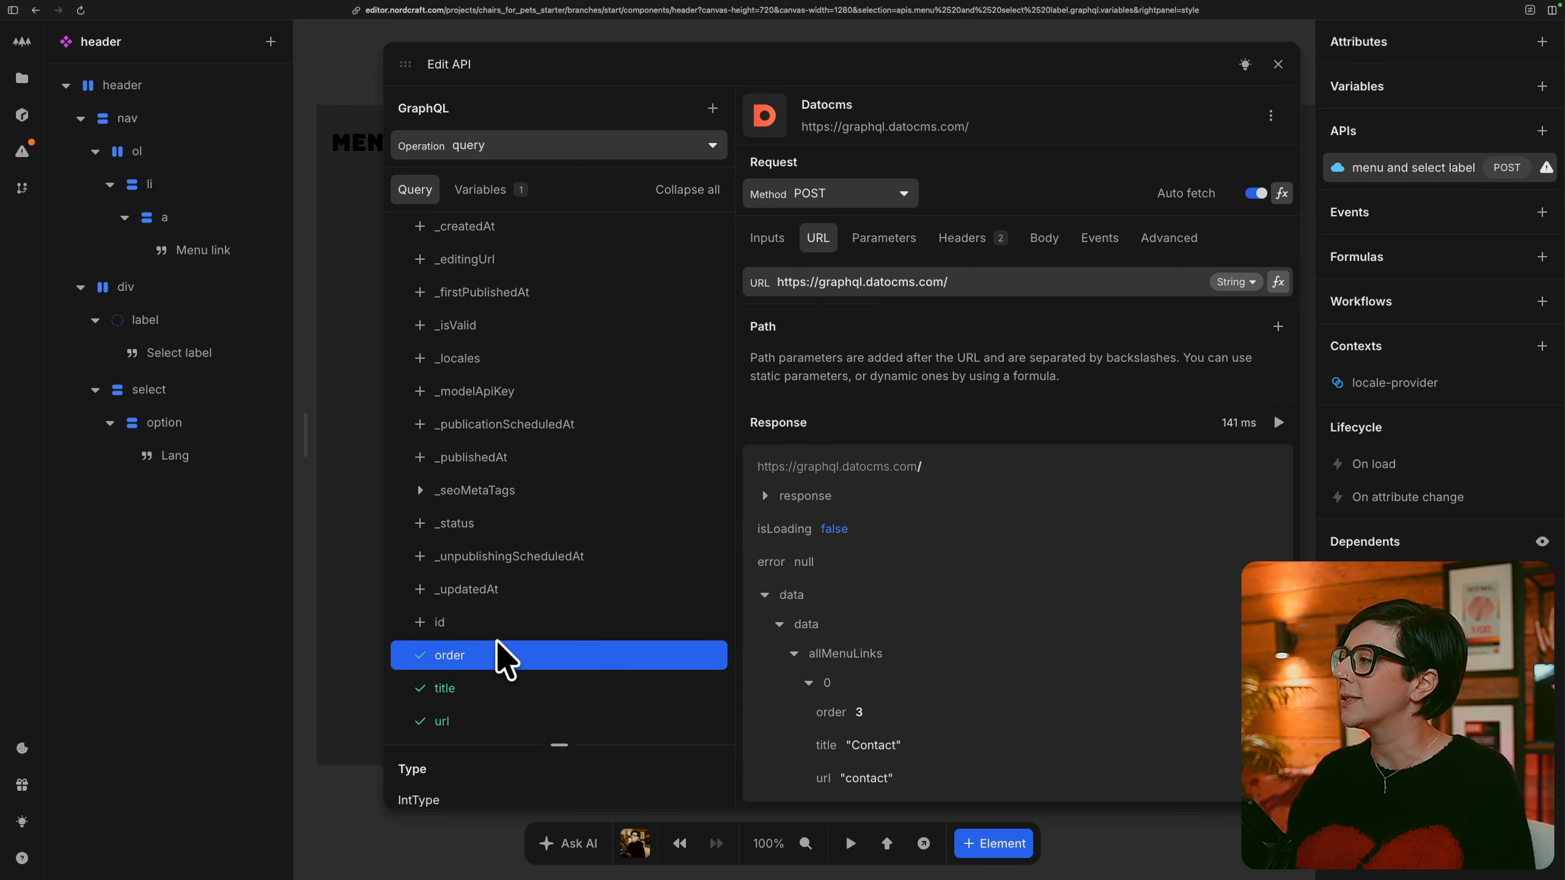
Set the orderBy argument of allMenuLinks to order_ASC and check the menu link order in the response.
scroll(471, 413, "up", 4)
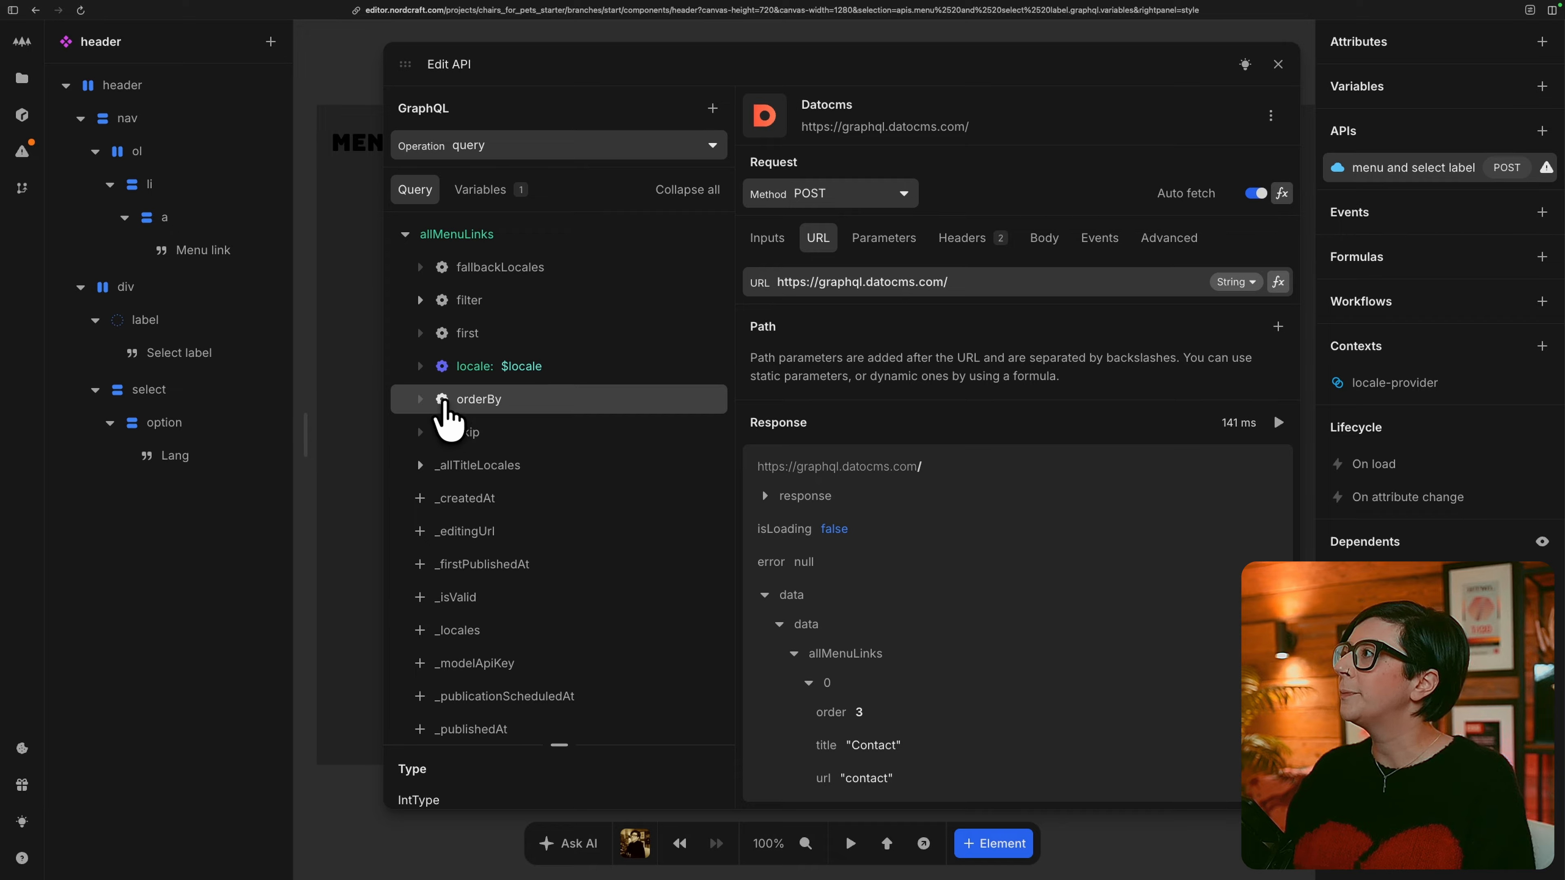
left_click(443, 401)
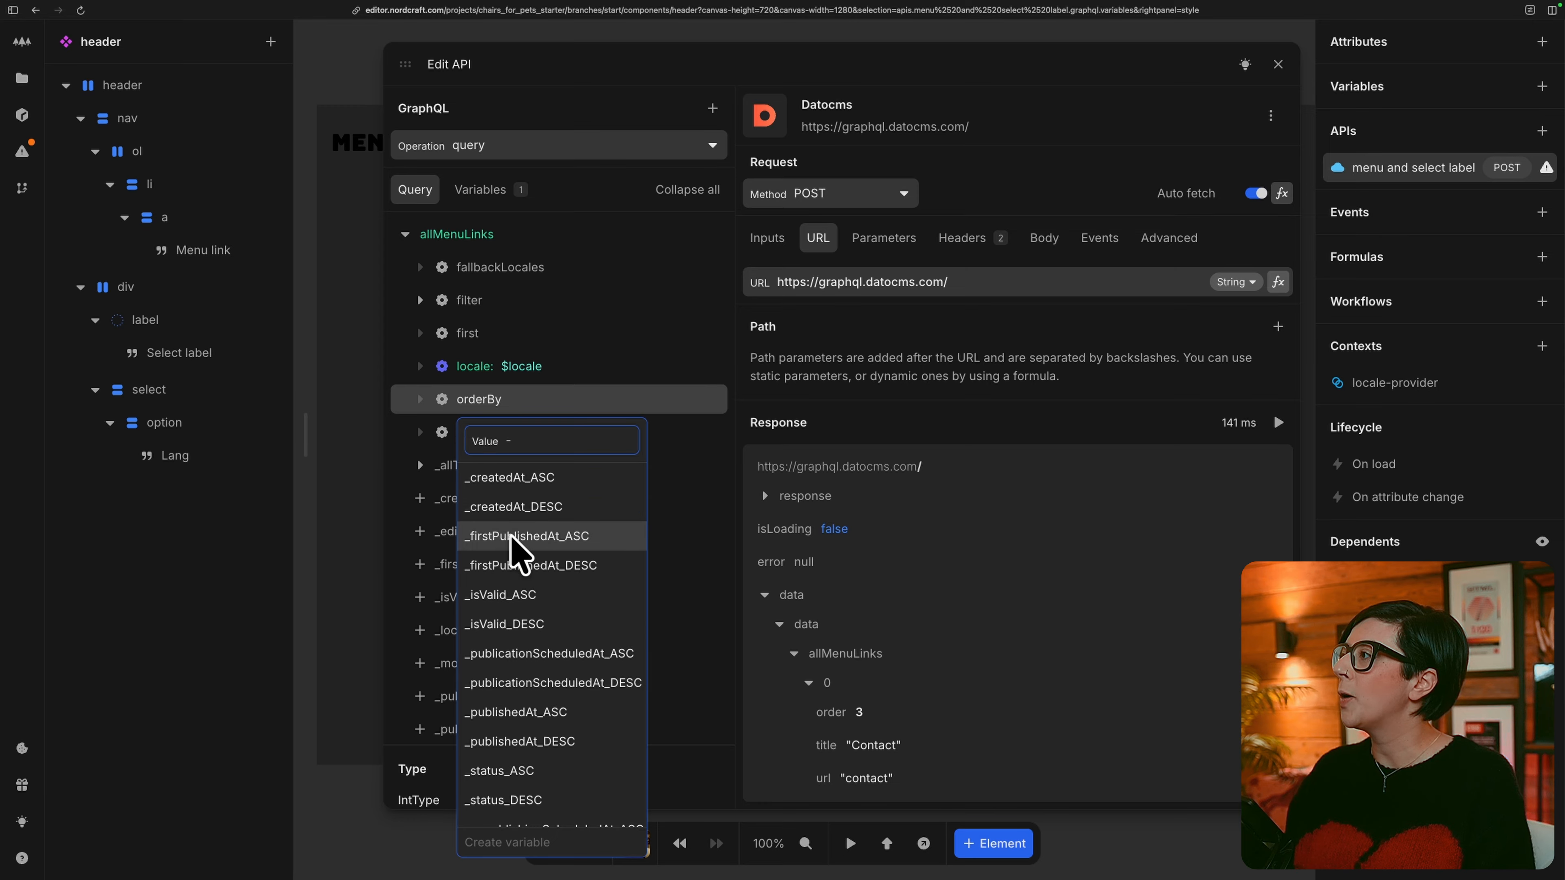
scroll(541, 653, "down", 5)
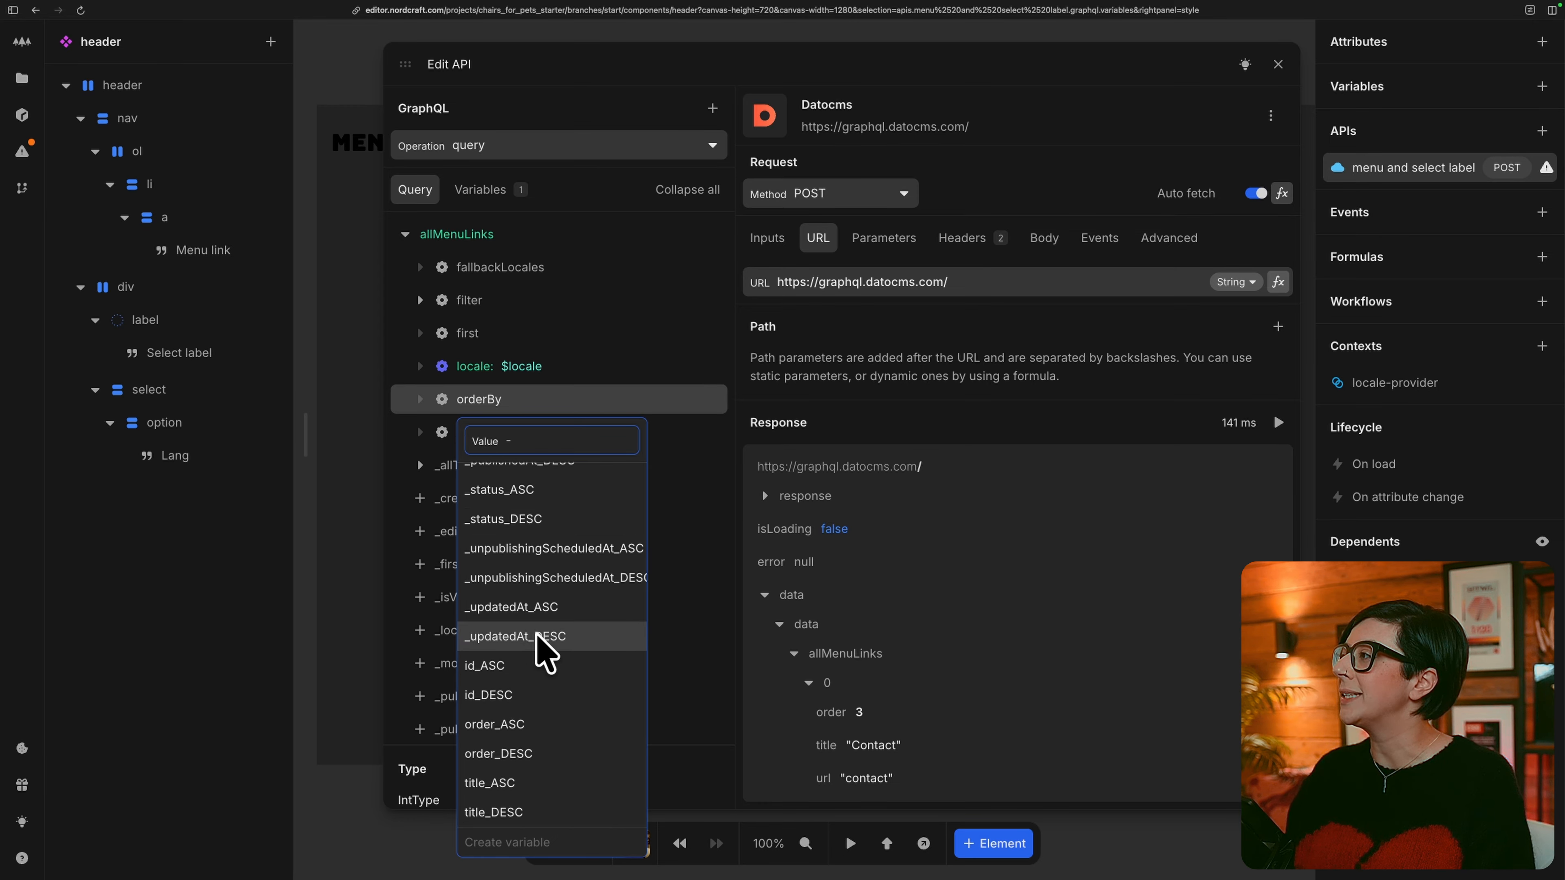
left_click(531, 724)
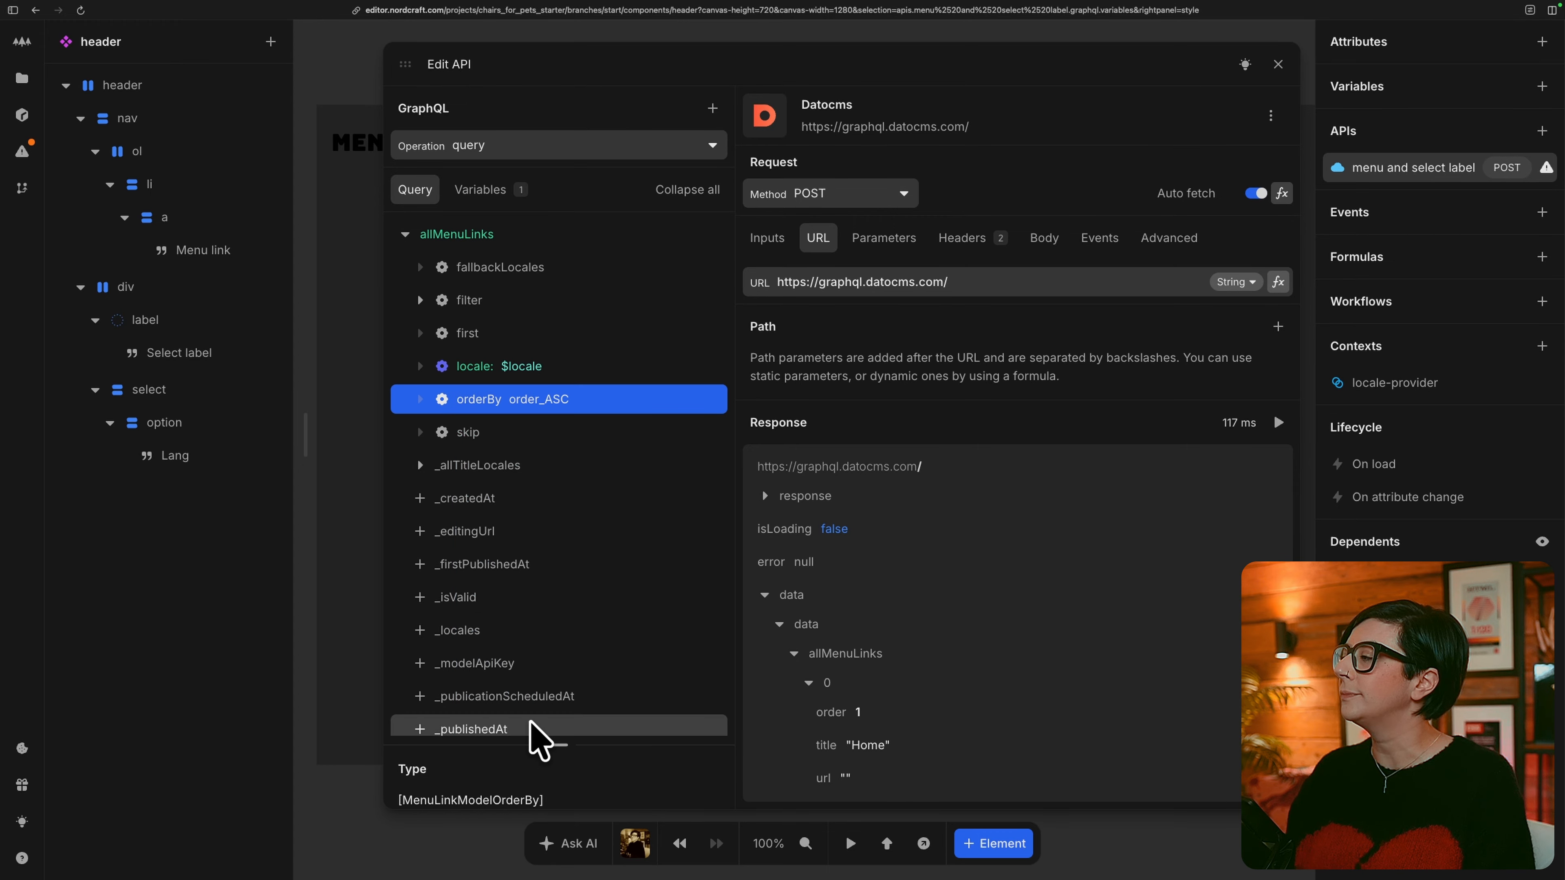
scroll(1066, 699, "down", 3)
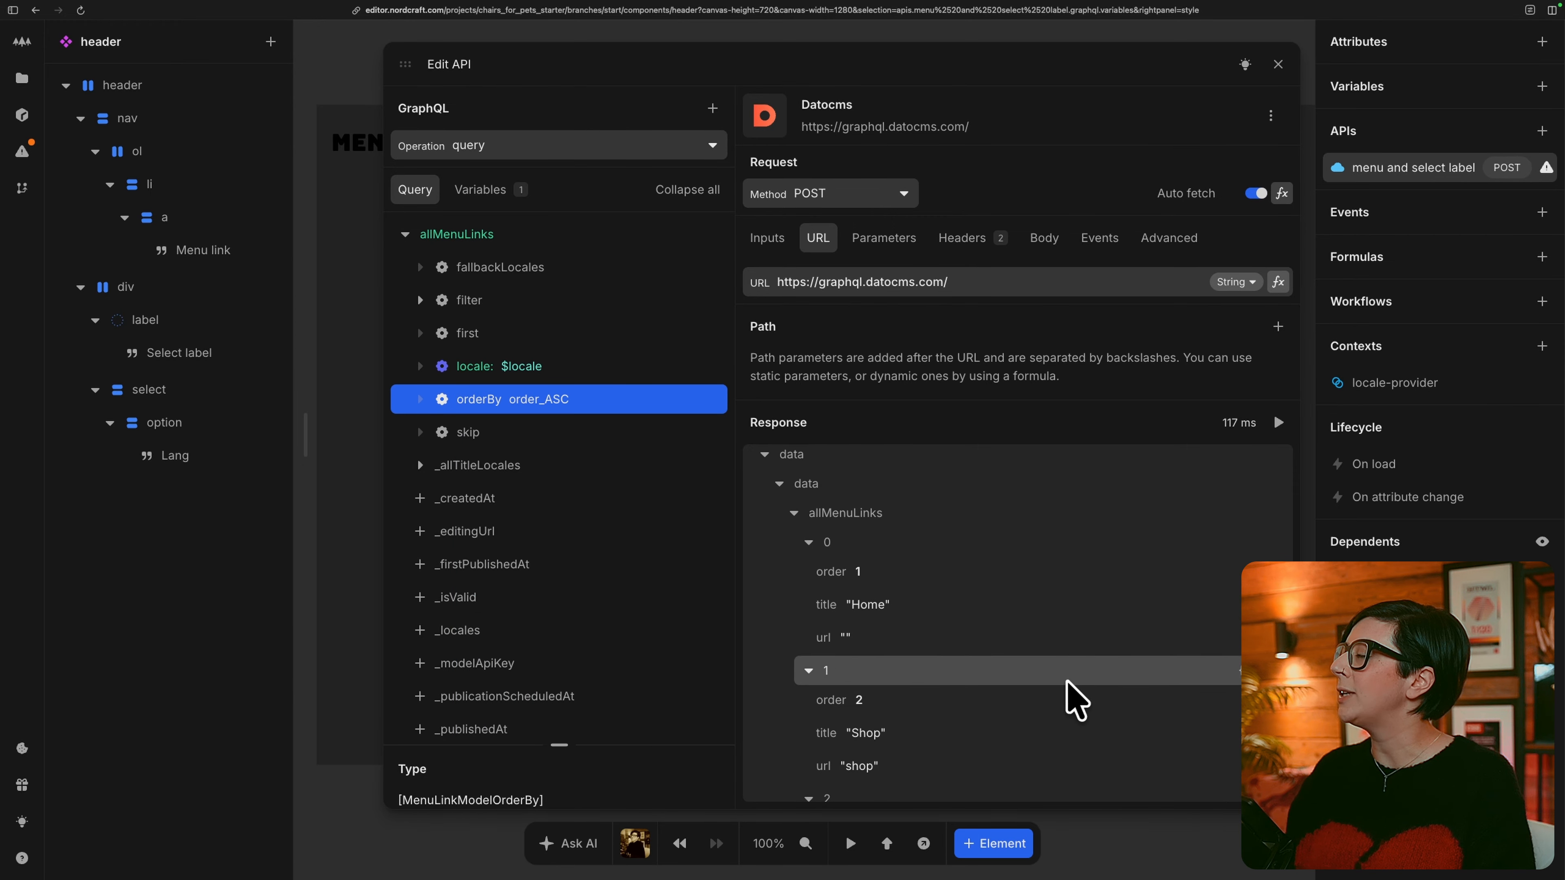
scroll(1050, 622, "down", 3)
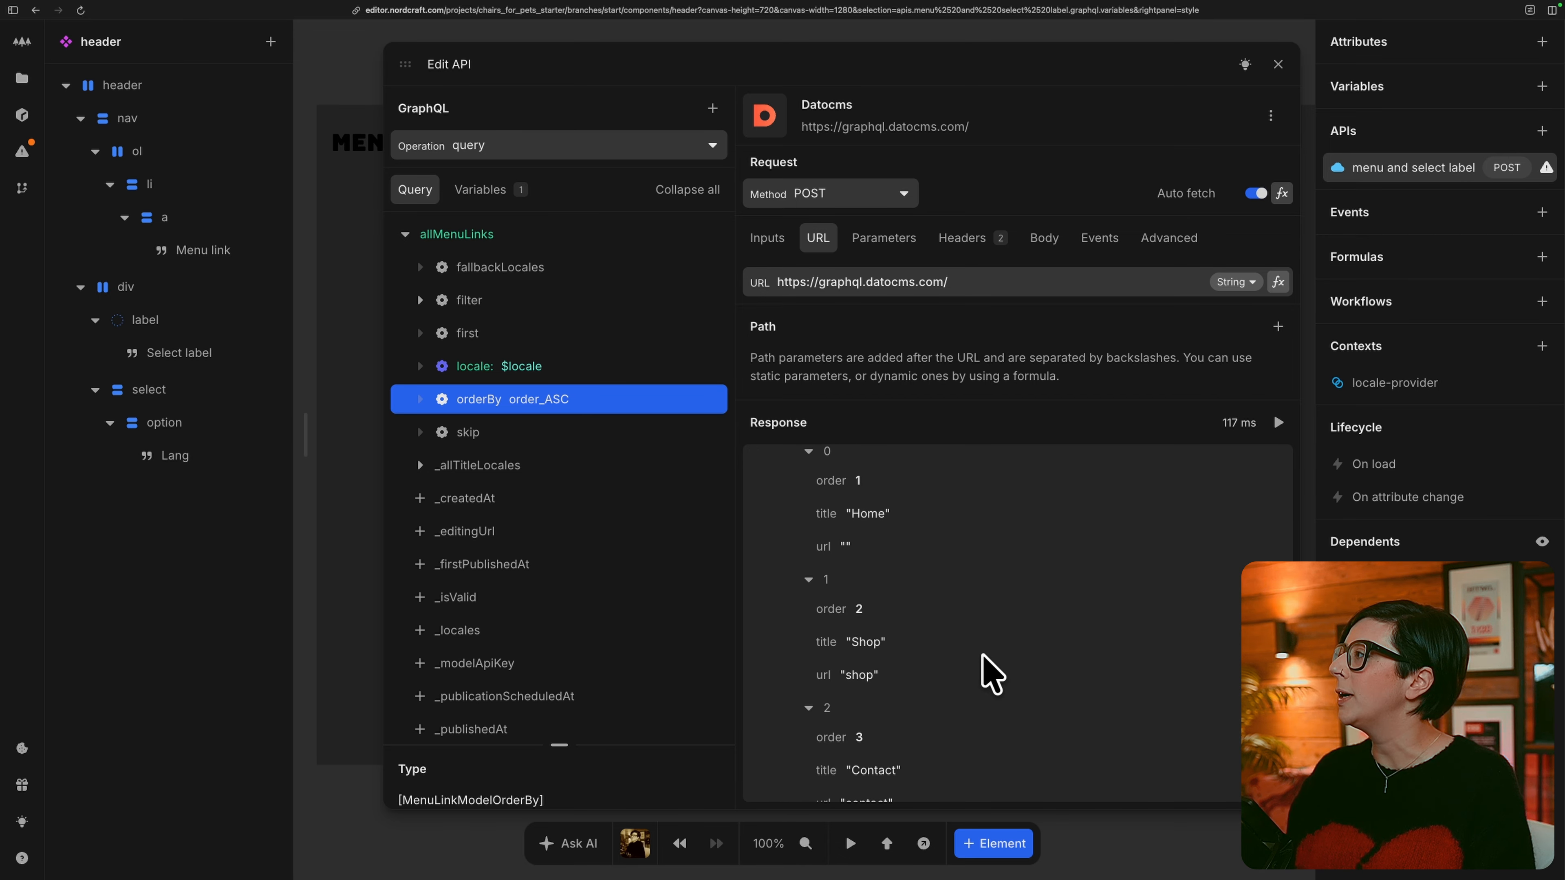
scroll(985, 662, "down", 1)
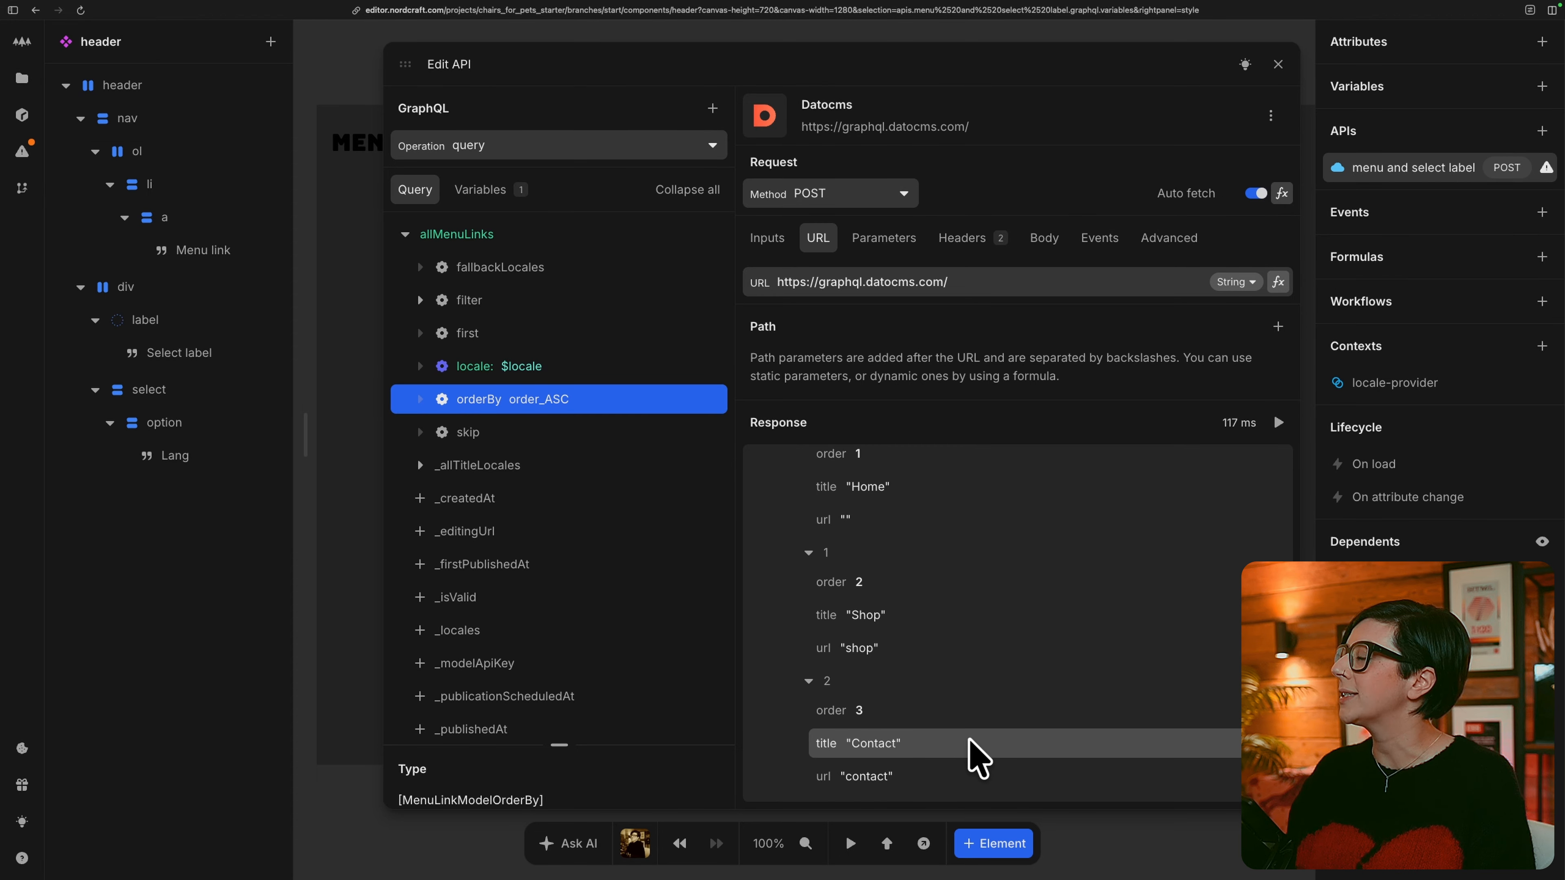
Collapse the query tree and add the copy field to the GraphQL query.
left_click(687, 189)
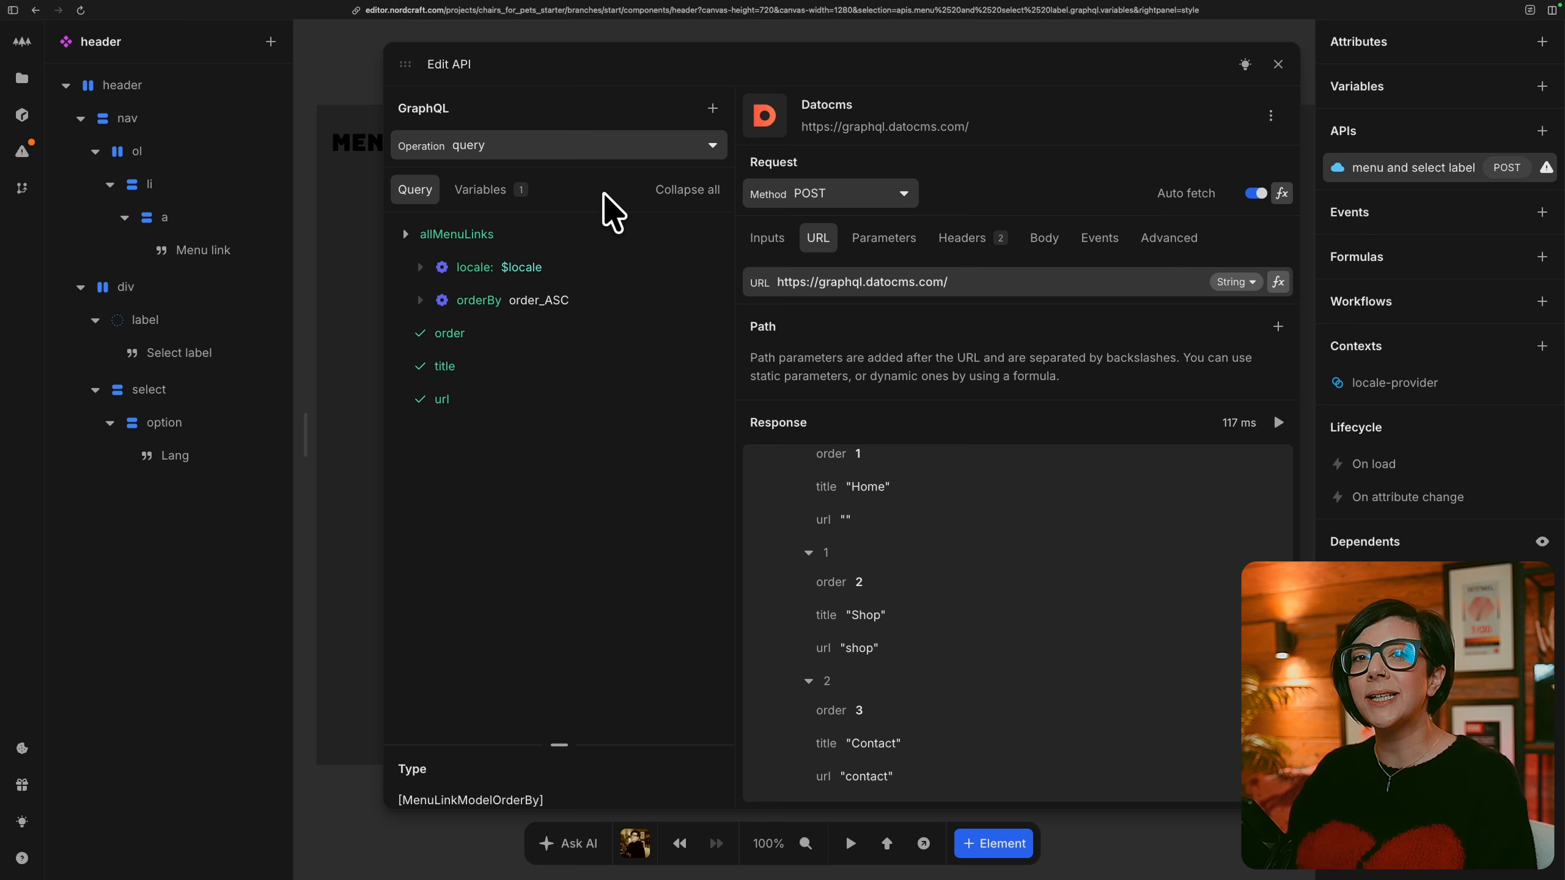
left_click(712, 109)
scroll(639, 471, "down", 2)
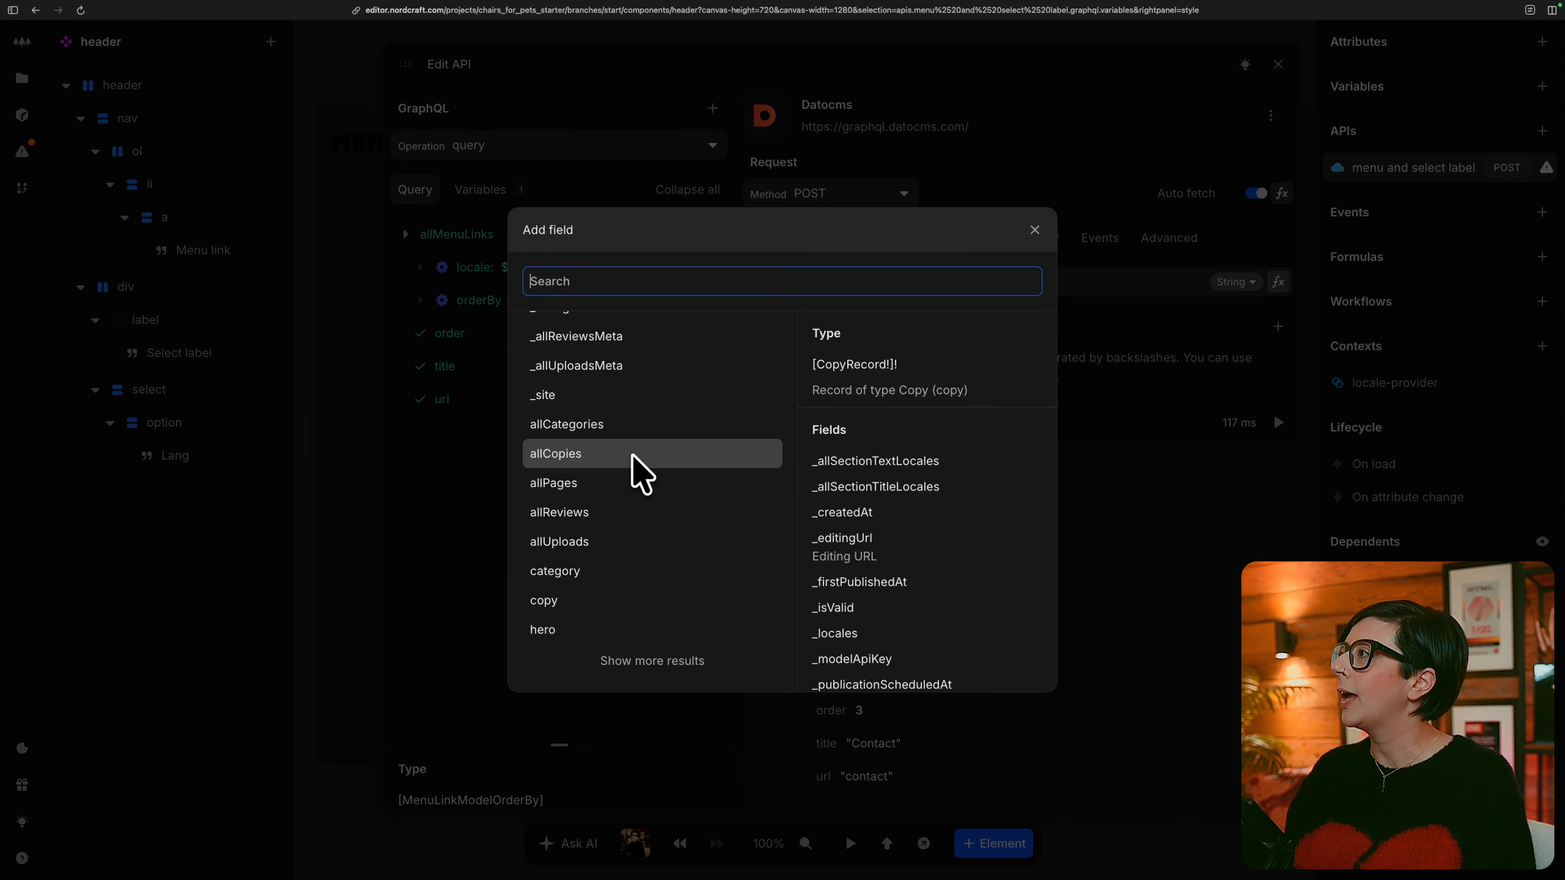
left_click(568, 601)
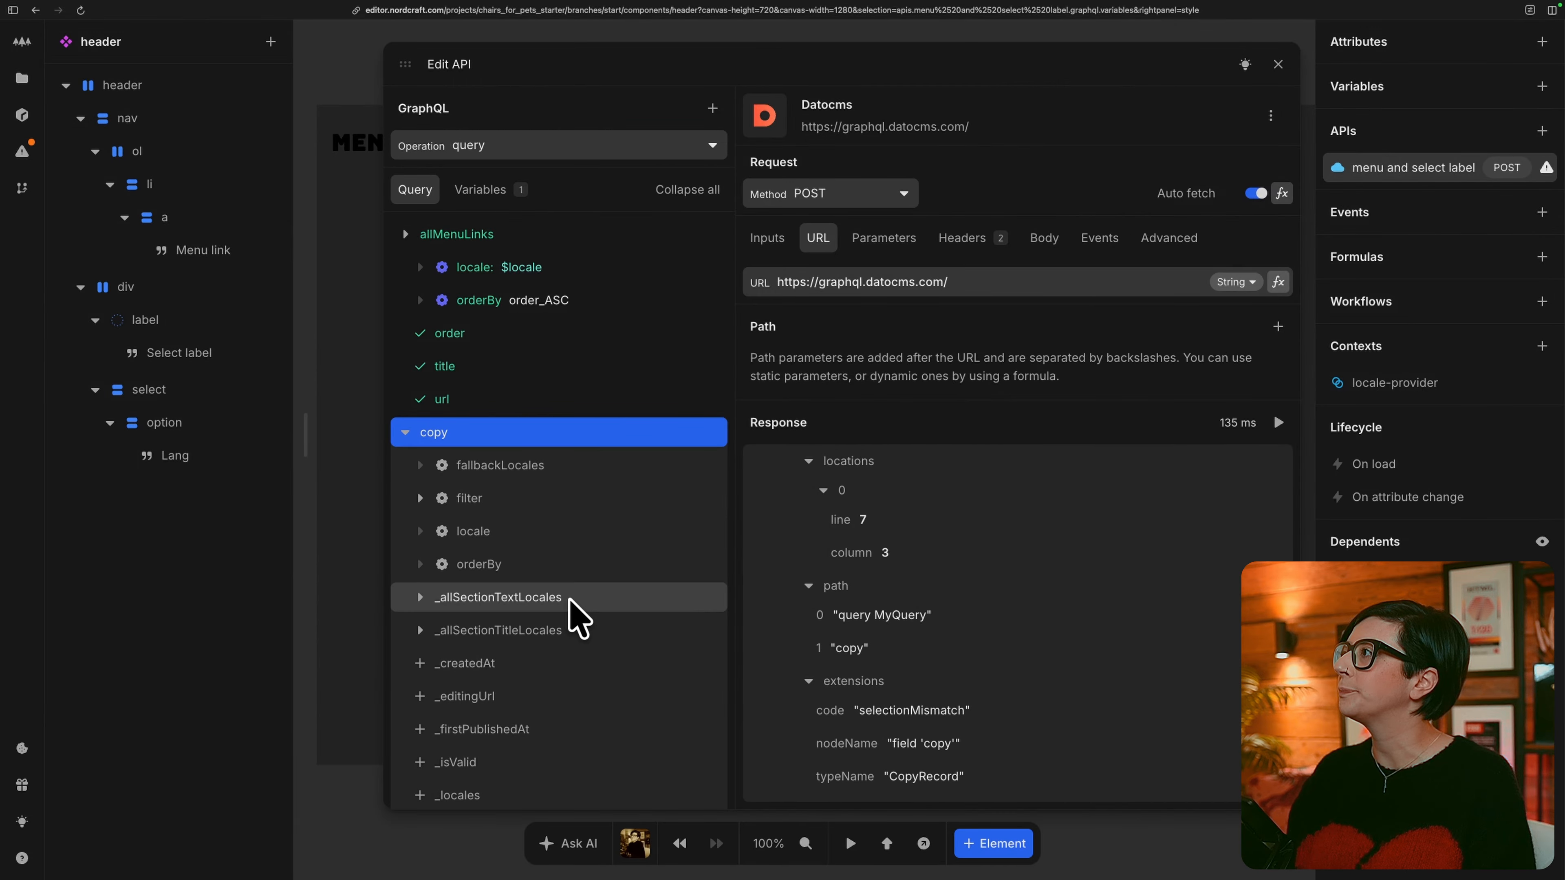
Filter the copy field by sectionSlug with eq set to lang_select.
scroll(531, 338, "down", 2)
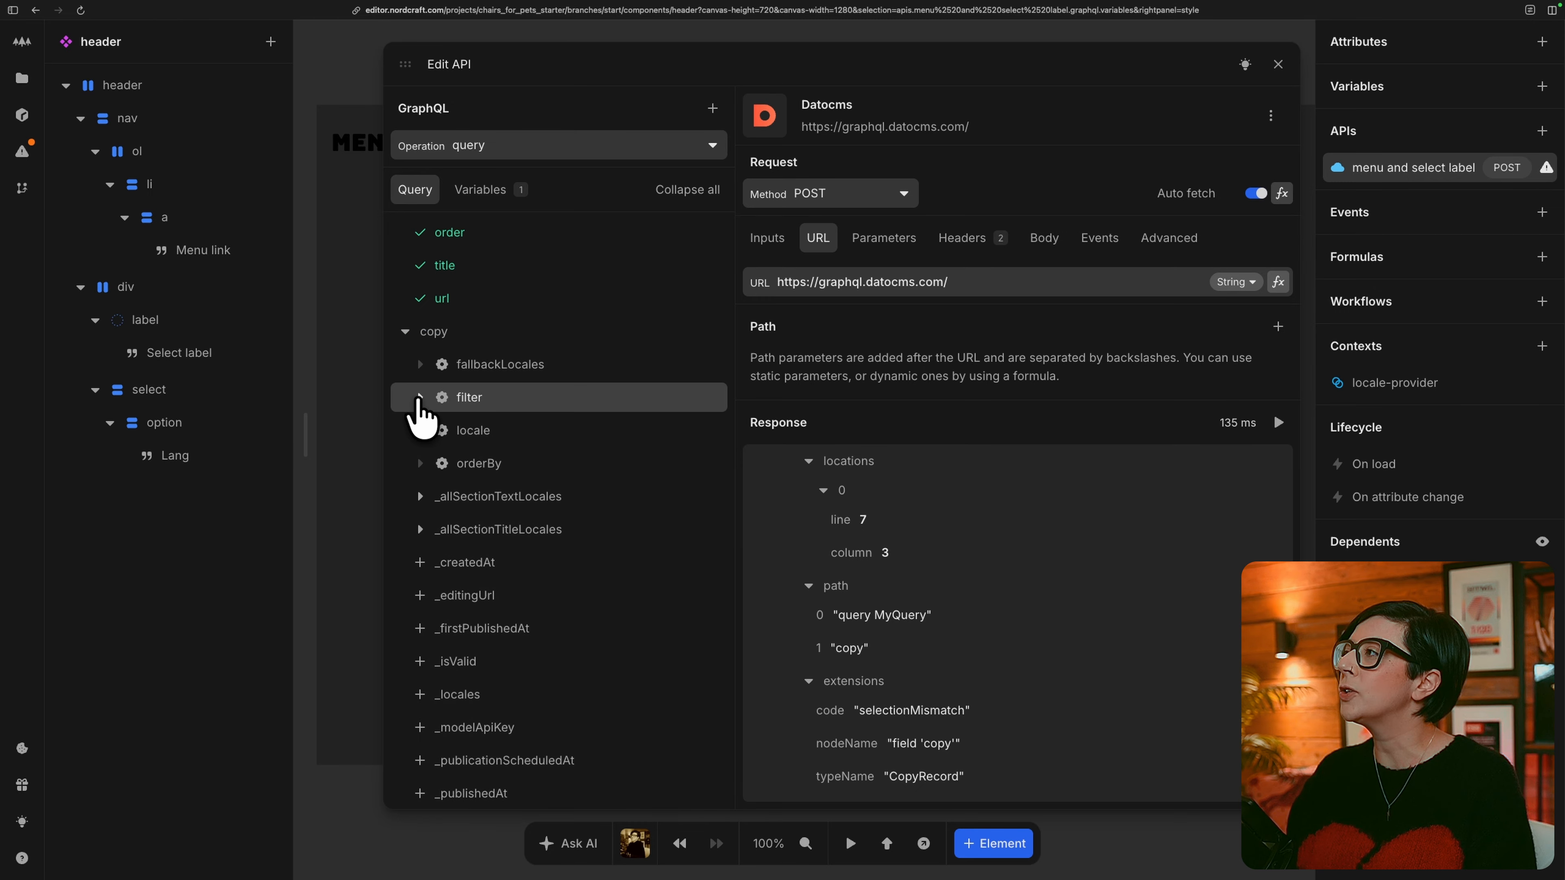
left_click(441, 399)
scroll(646, 531, "down", 4)
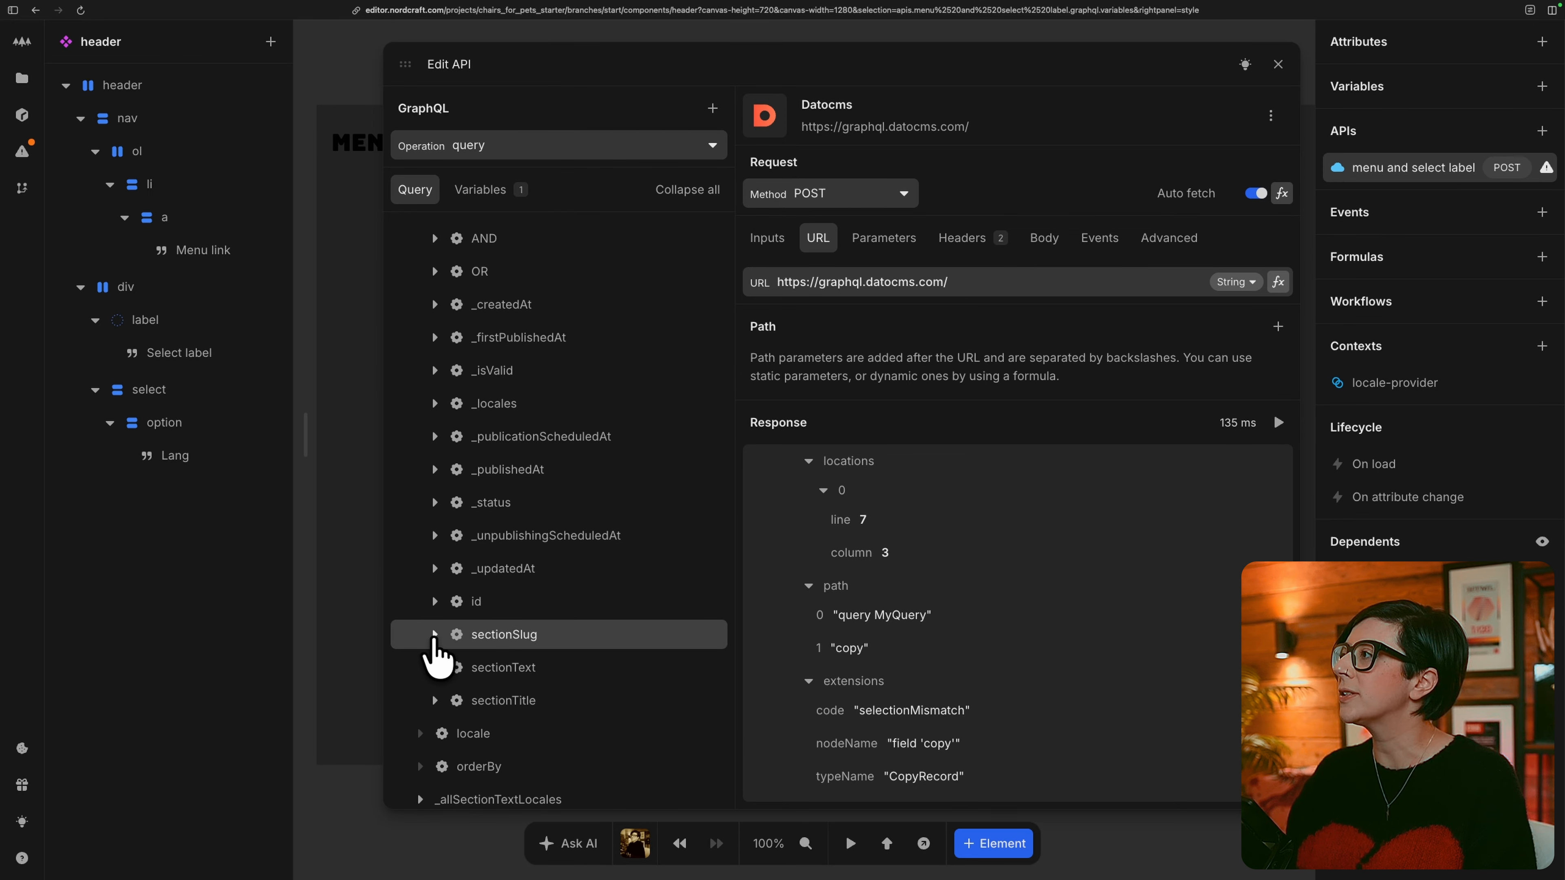
left_click(435, 634)
scroll(652, 670, "down", 1)
scroll(652, 670, "down", 2)
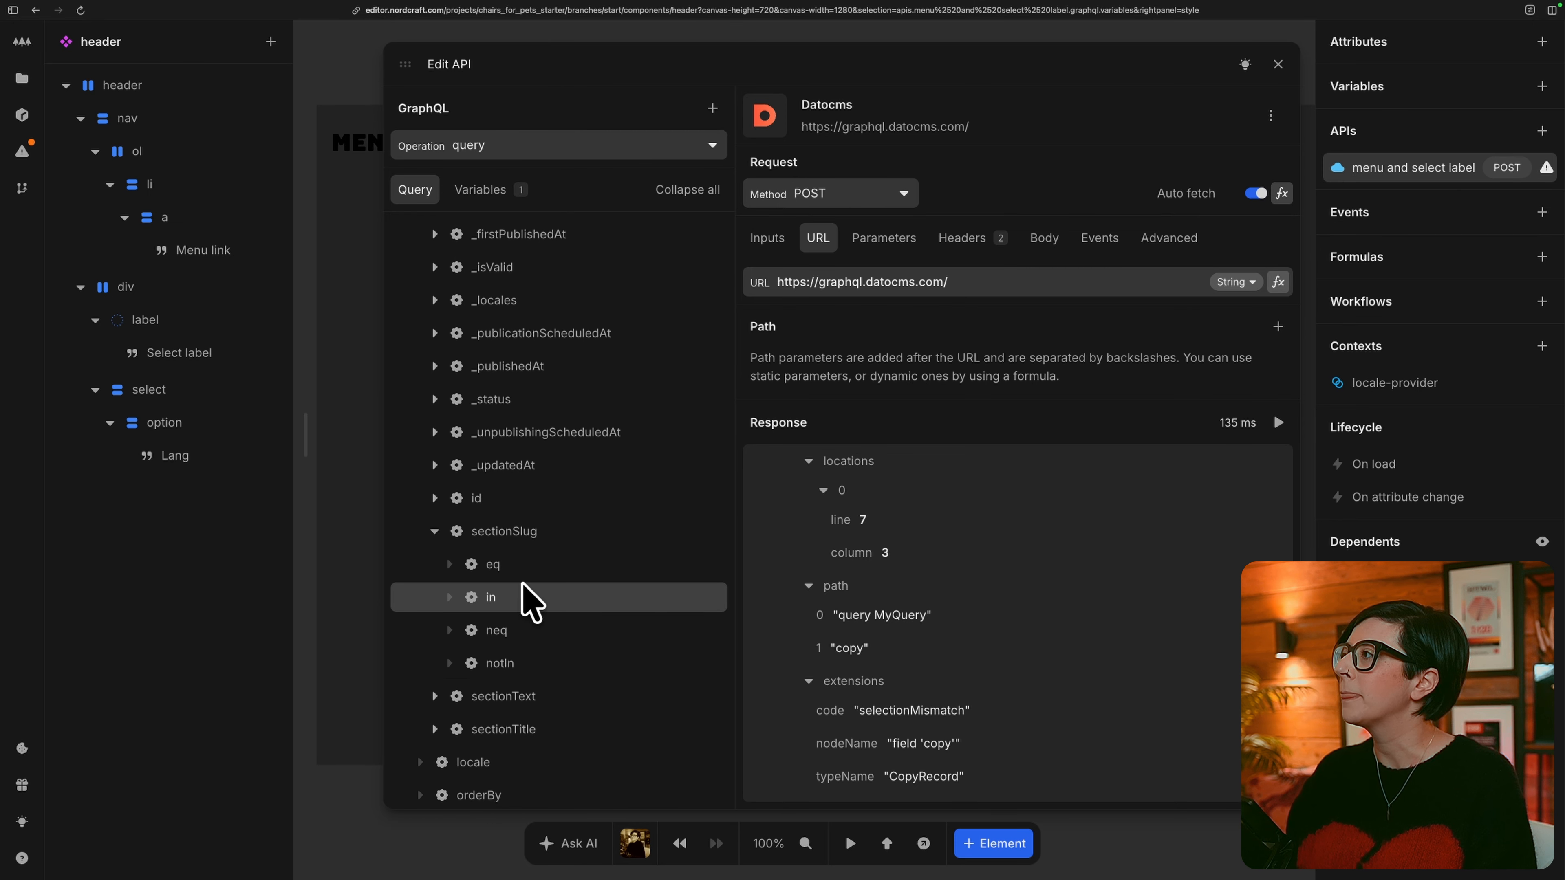
left_click(471, 564)
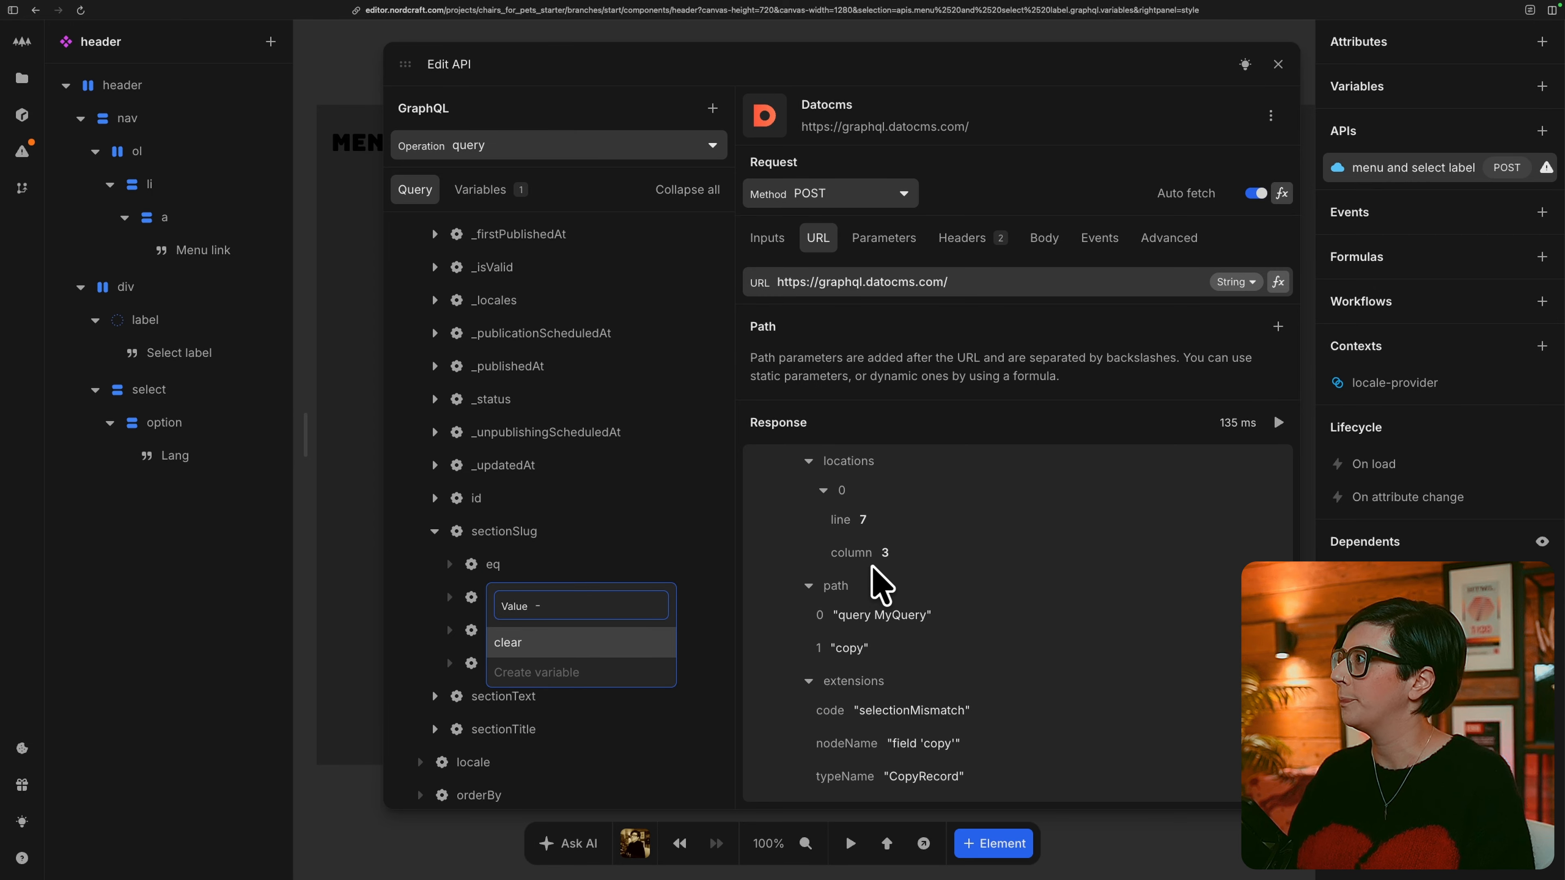
type("lang_select")
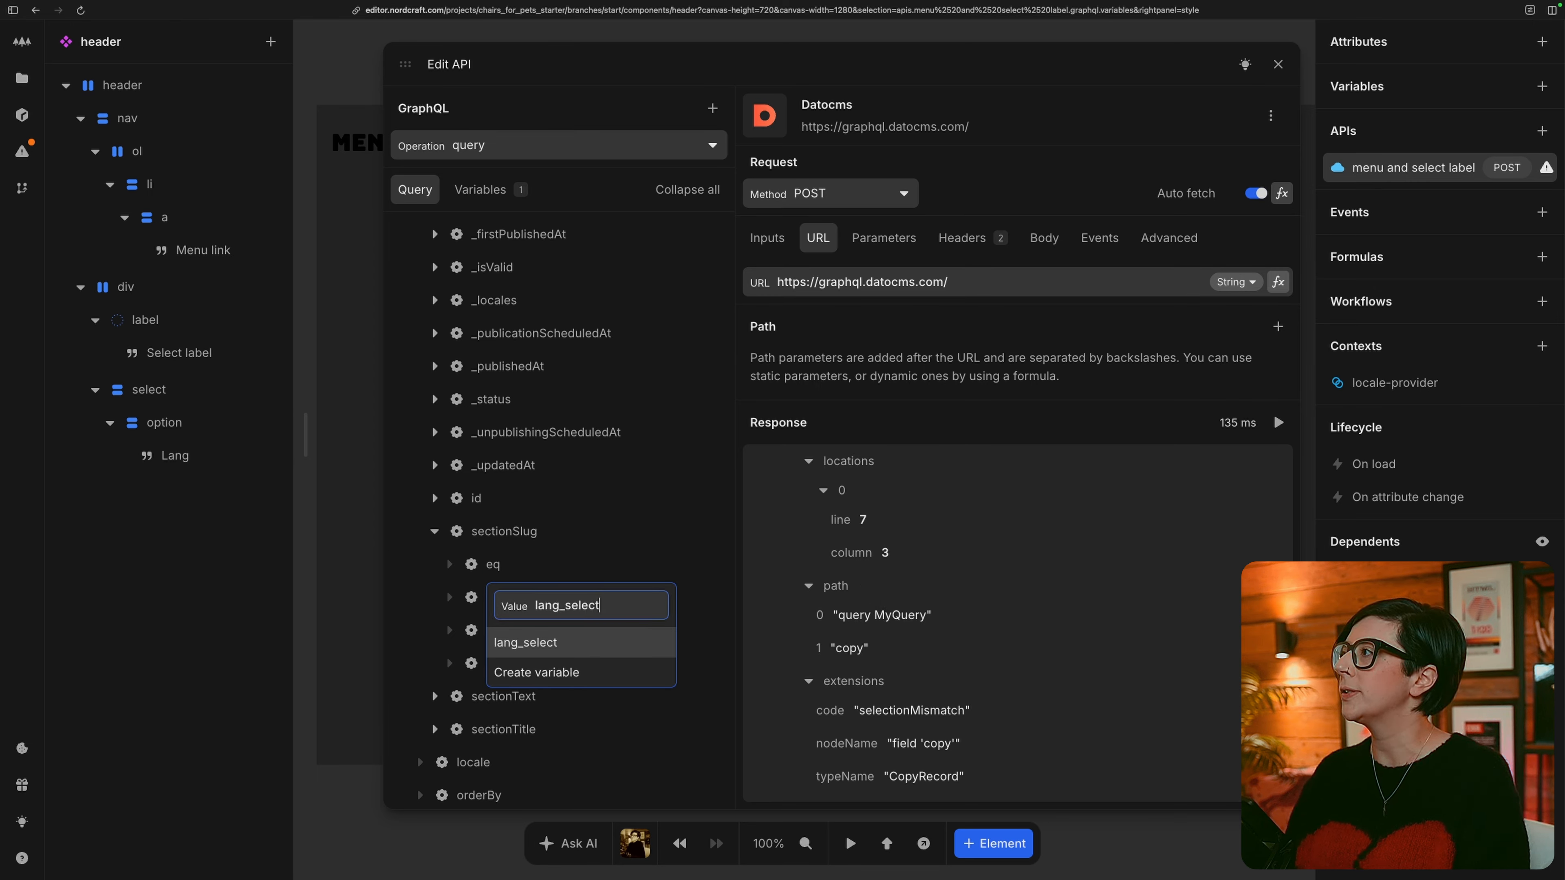
key("Return")
Set the locale argument of the copy field to the existing $locale variable.
scroll(636, 647, "down", 3)
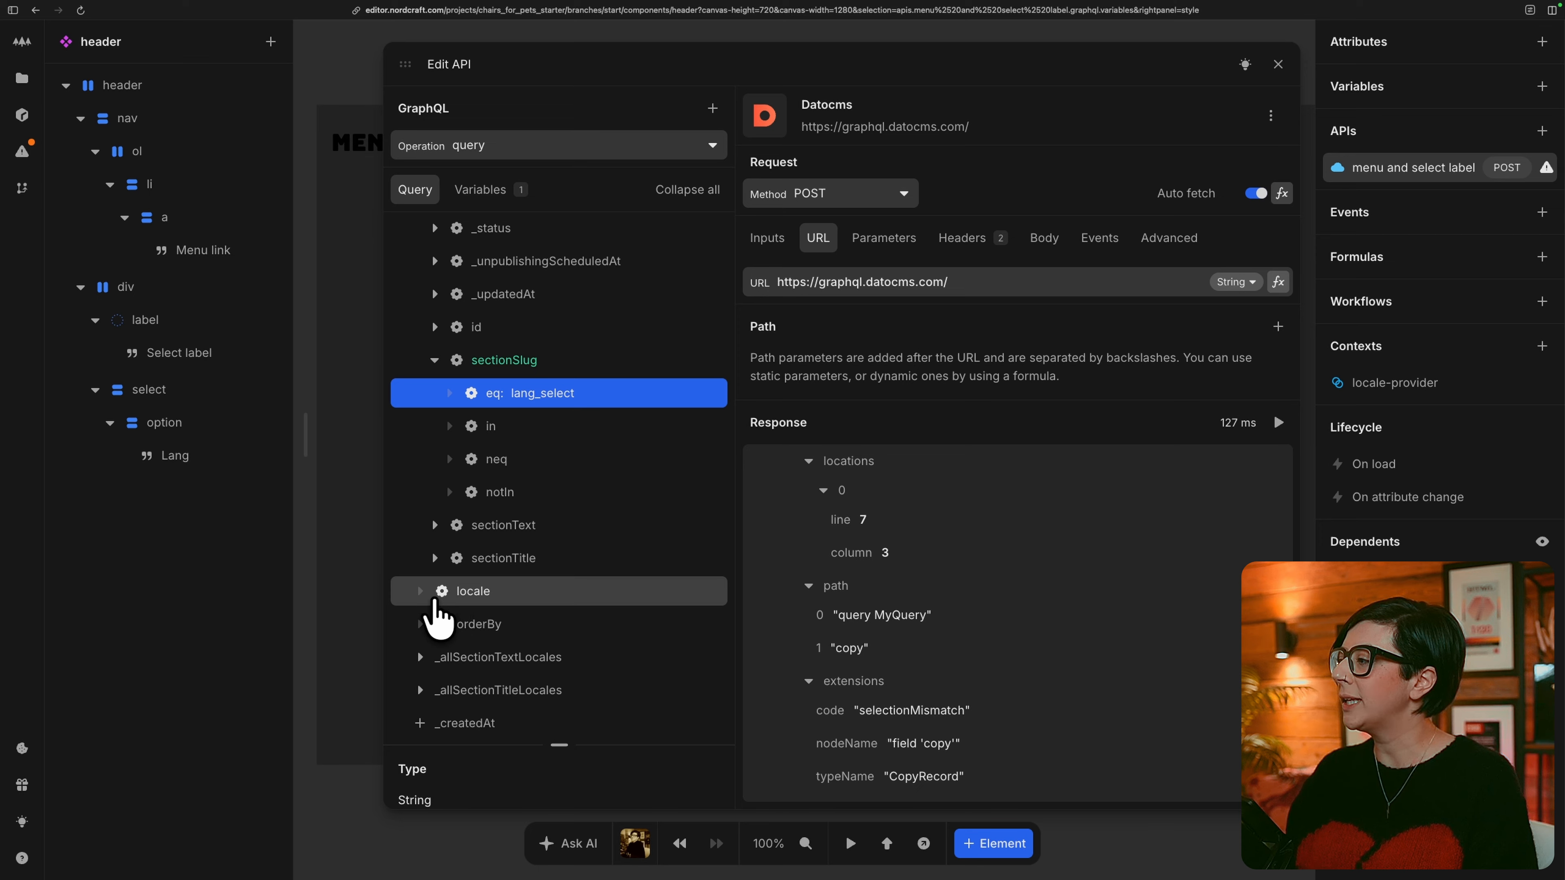
left_click(449, 594)
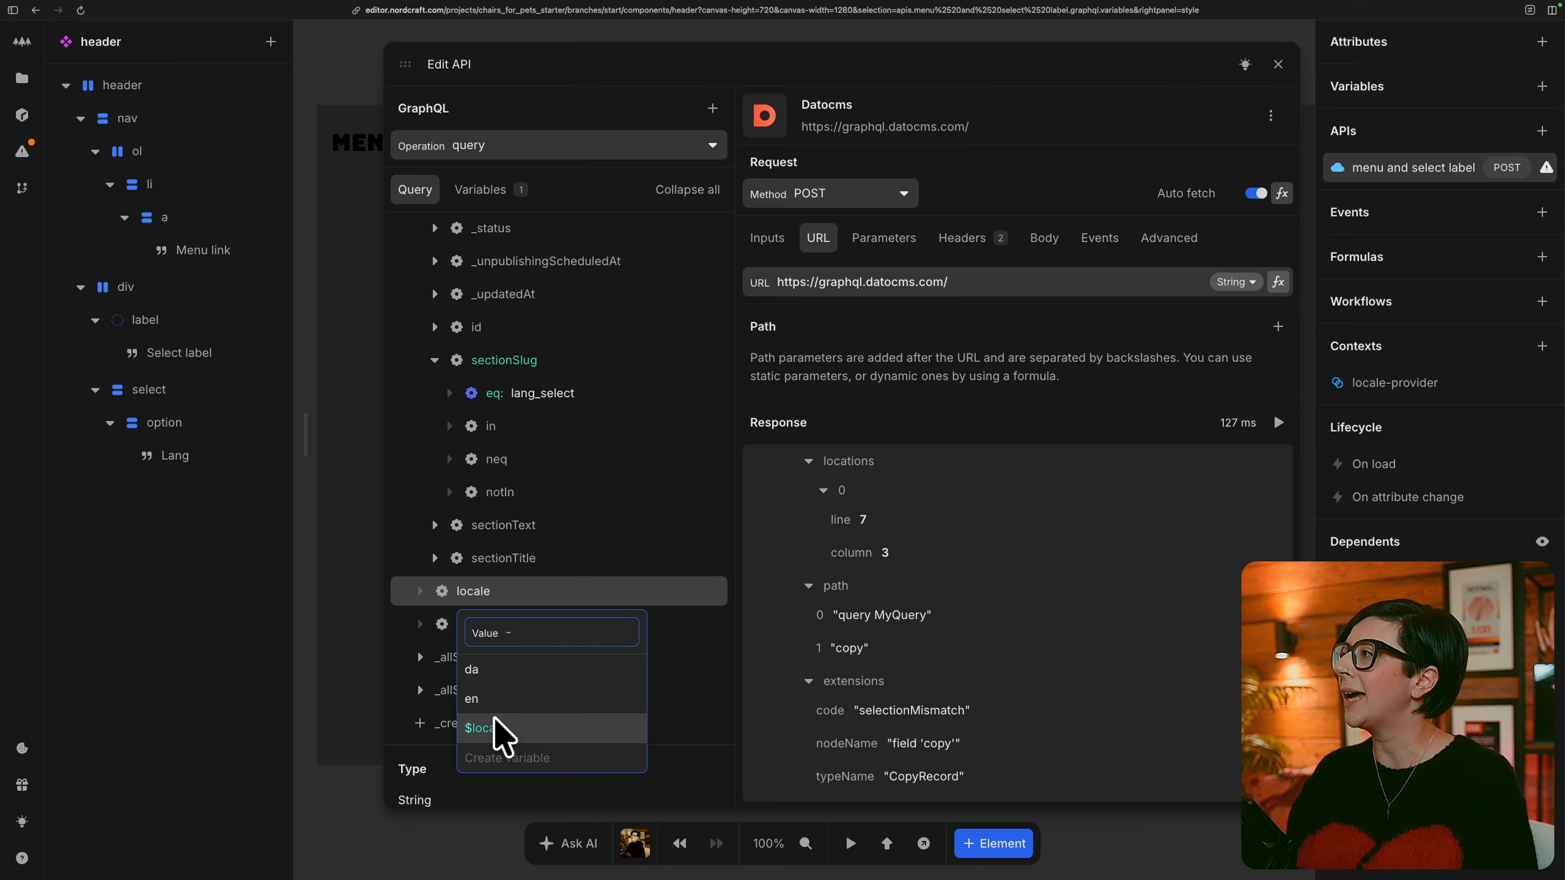
left_click(554, 727)
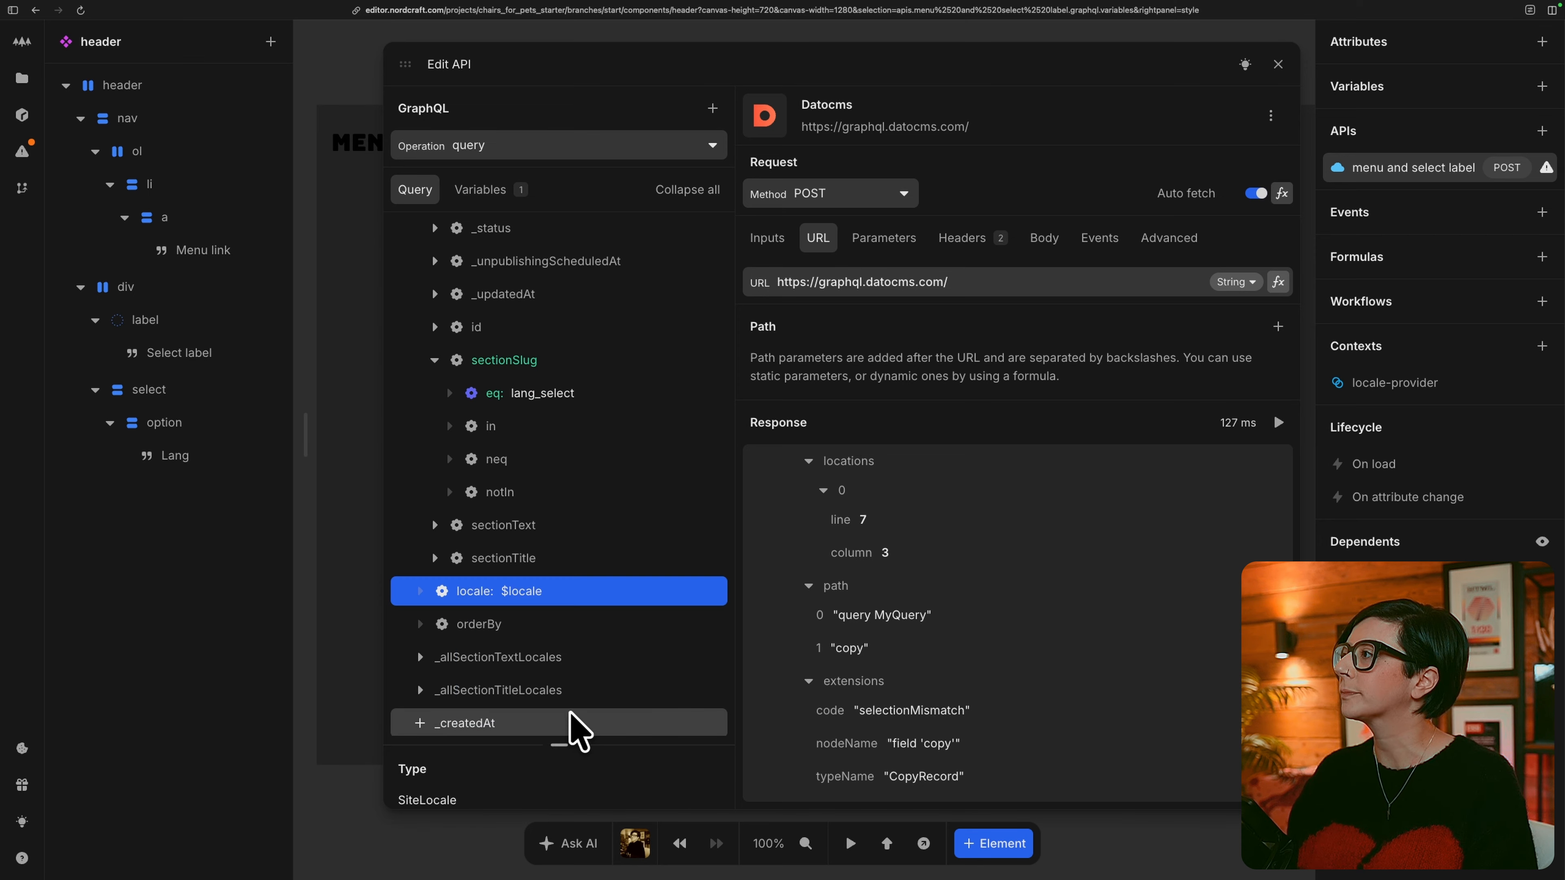
Add the sectionText field to the copy query, check it in the response, and close the API editor.
scroll(639, 688, "down", 8)
scroll(634, 678, "down", 1)
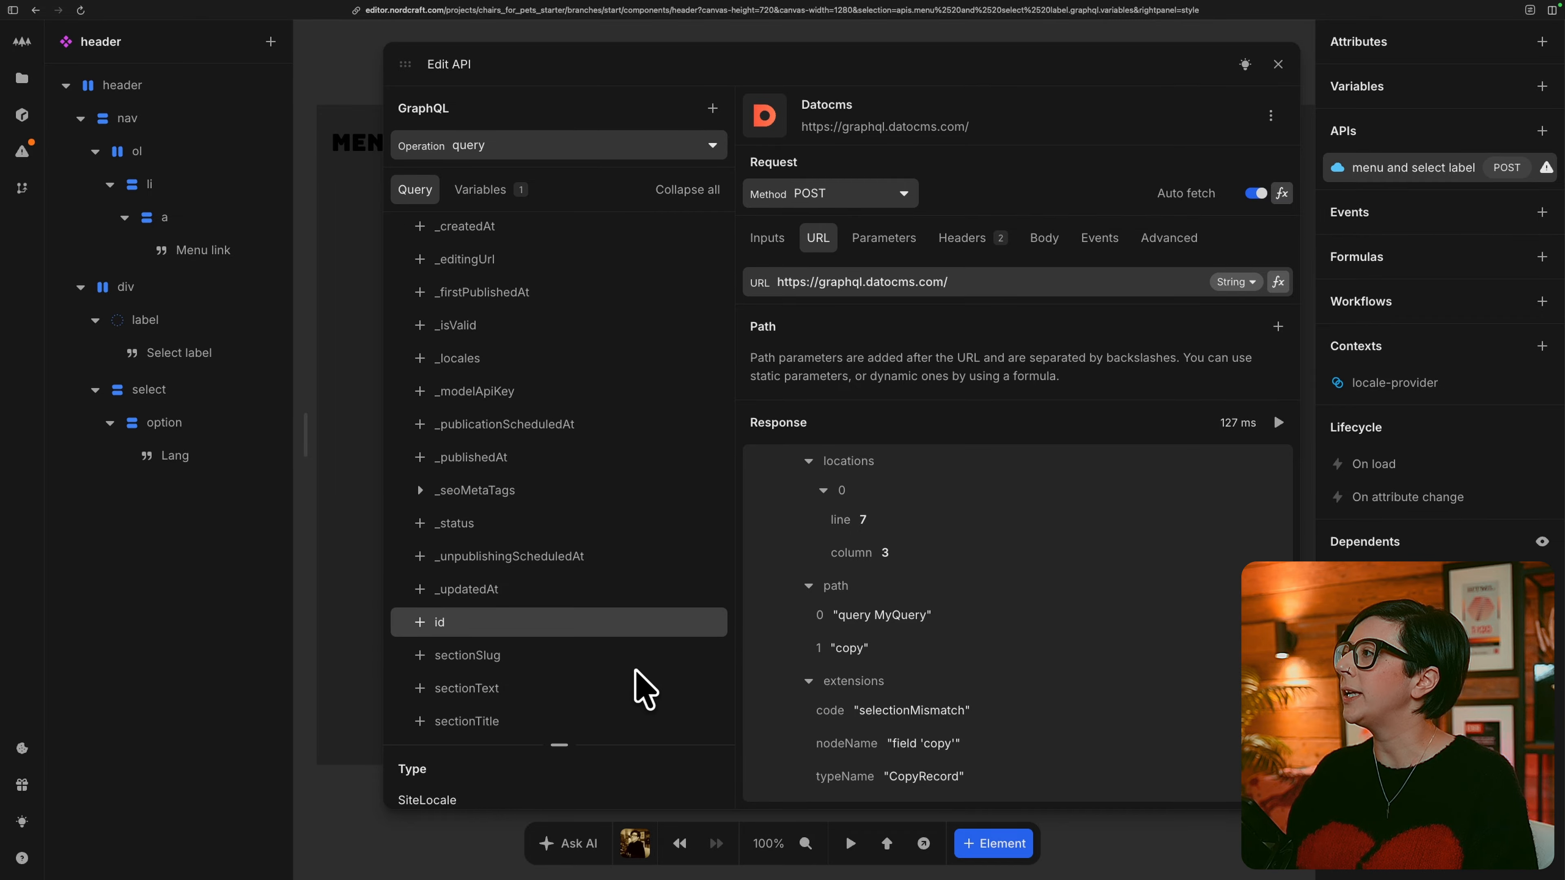
left_click(422, 690)
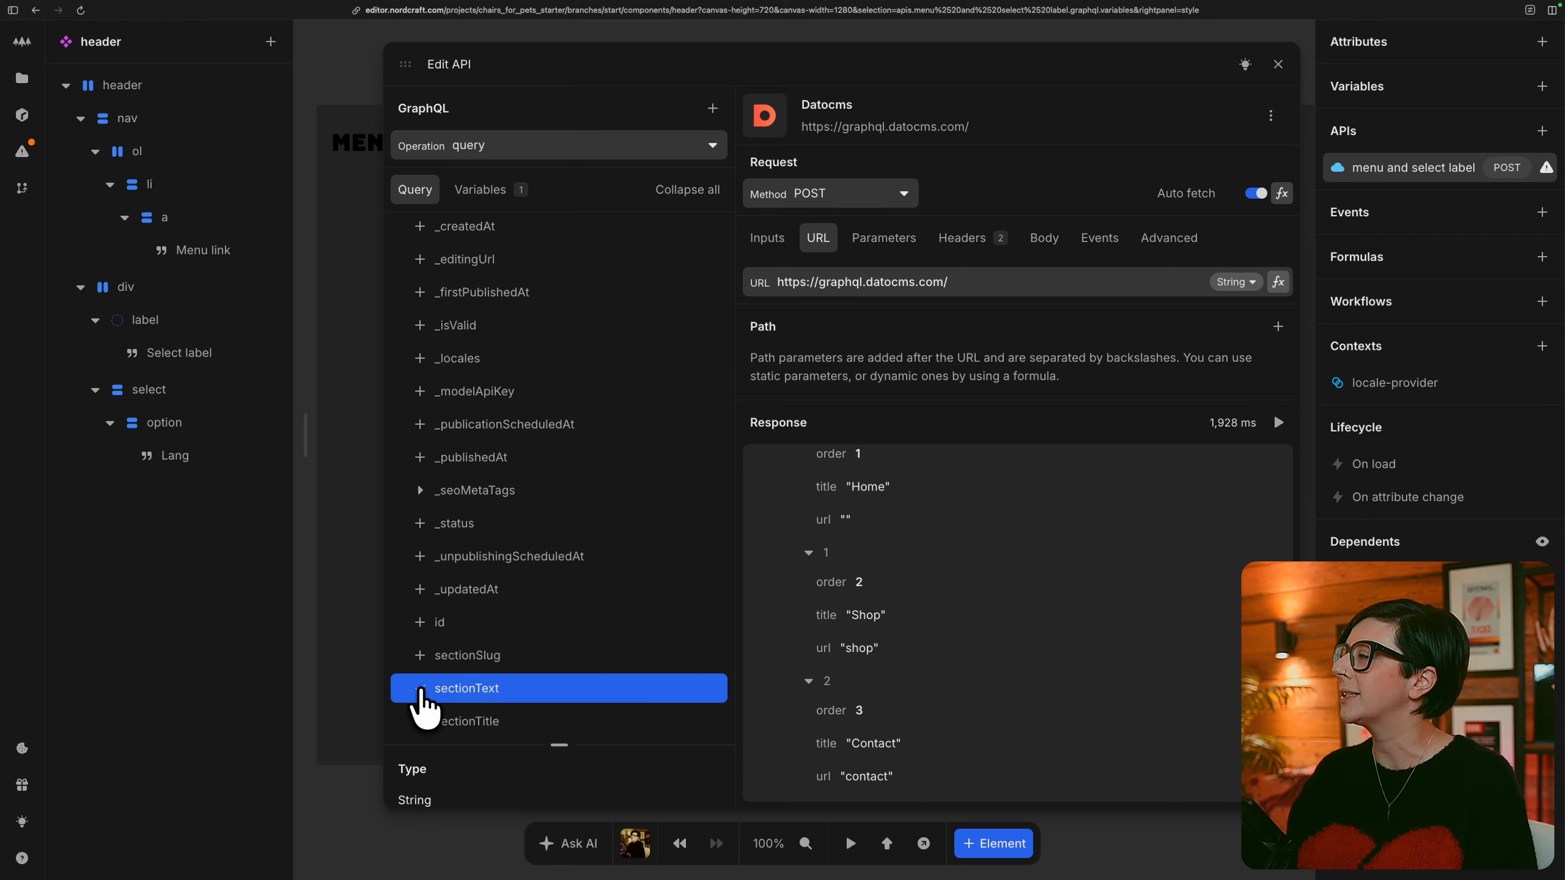
scroll(1010, 688, "down", 1)
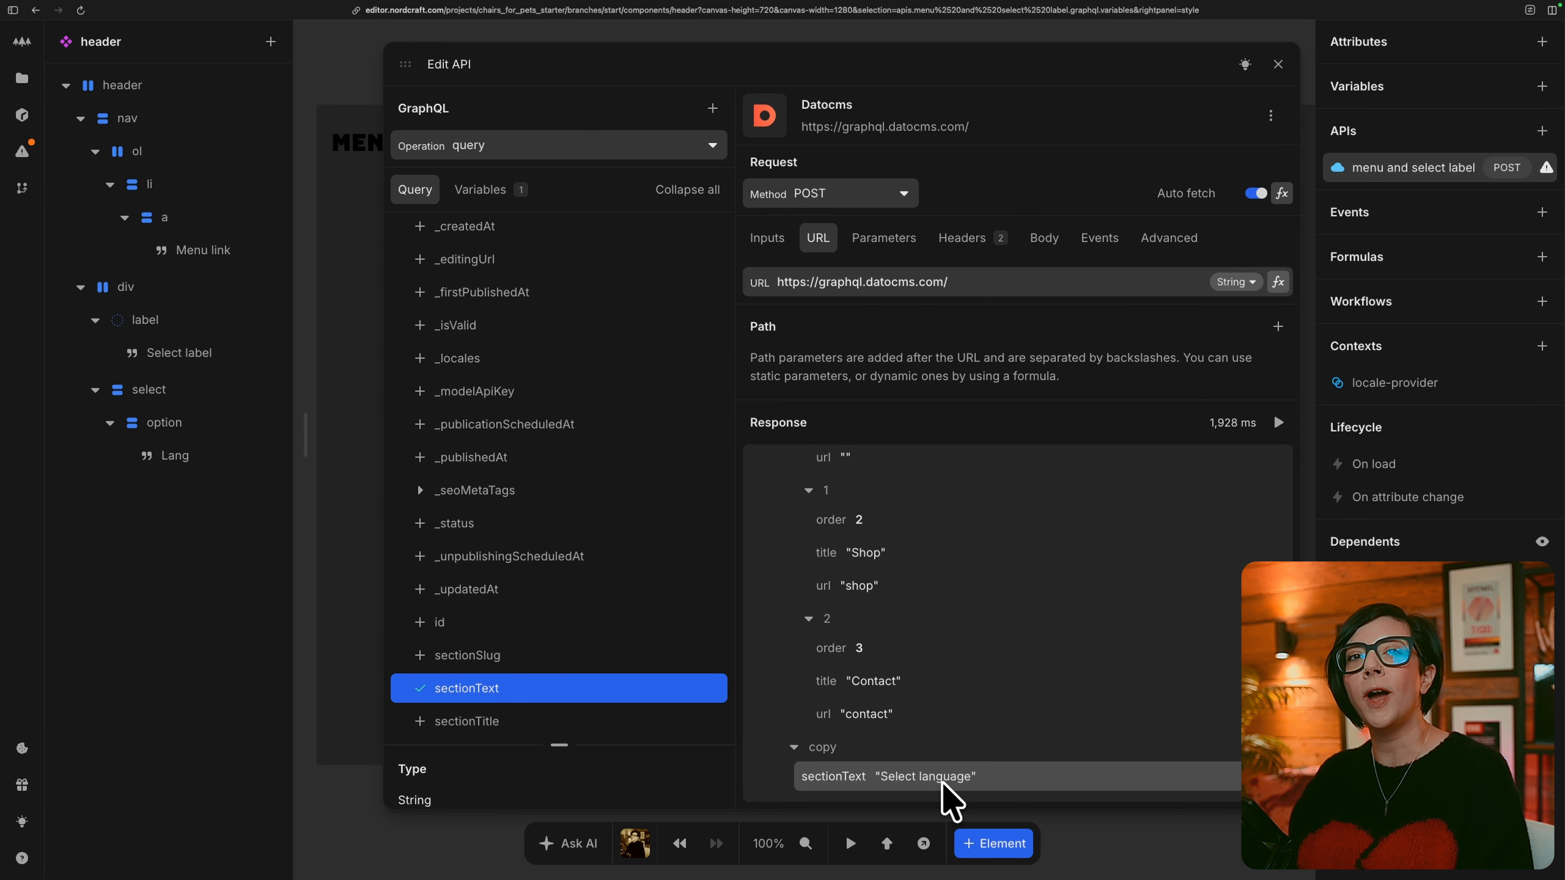
key("Escape")
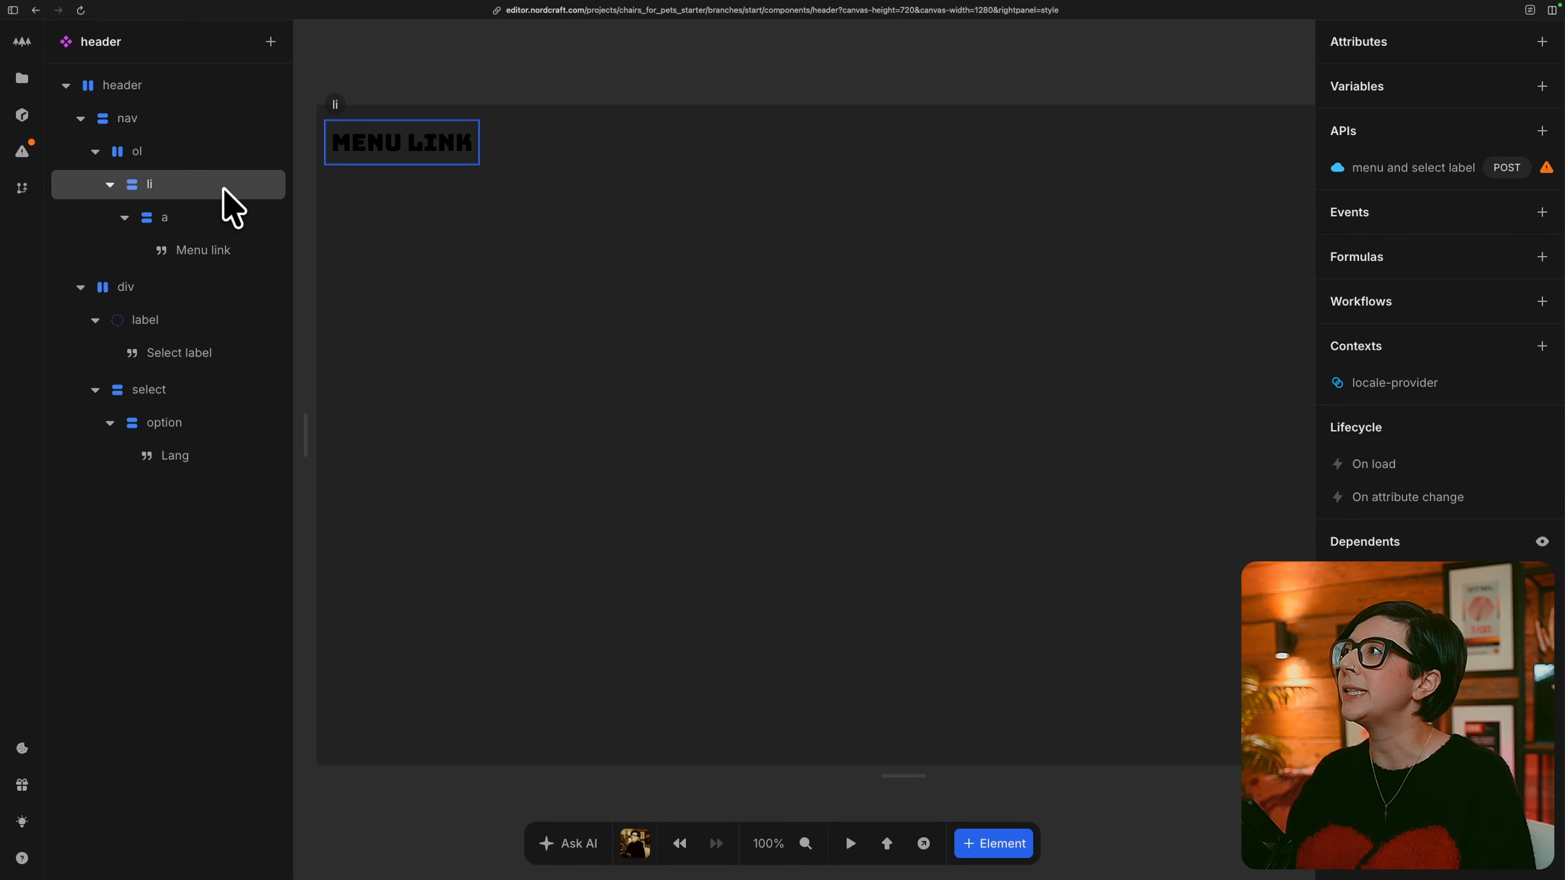
Repeat the nav list's li element over allMenuLinks from the menu and select label API data, and inspect the output entries.
left_click(206, 186)
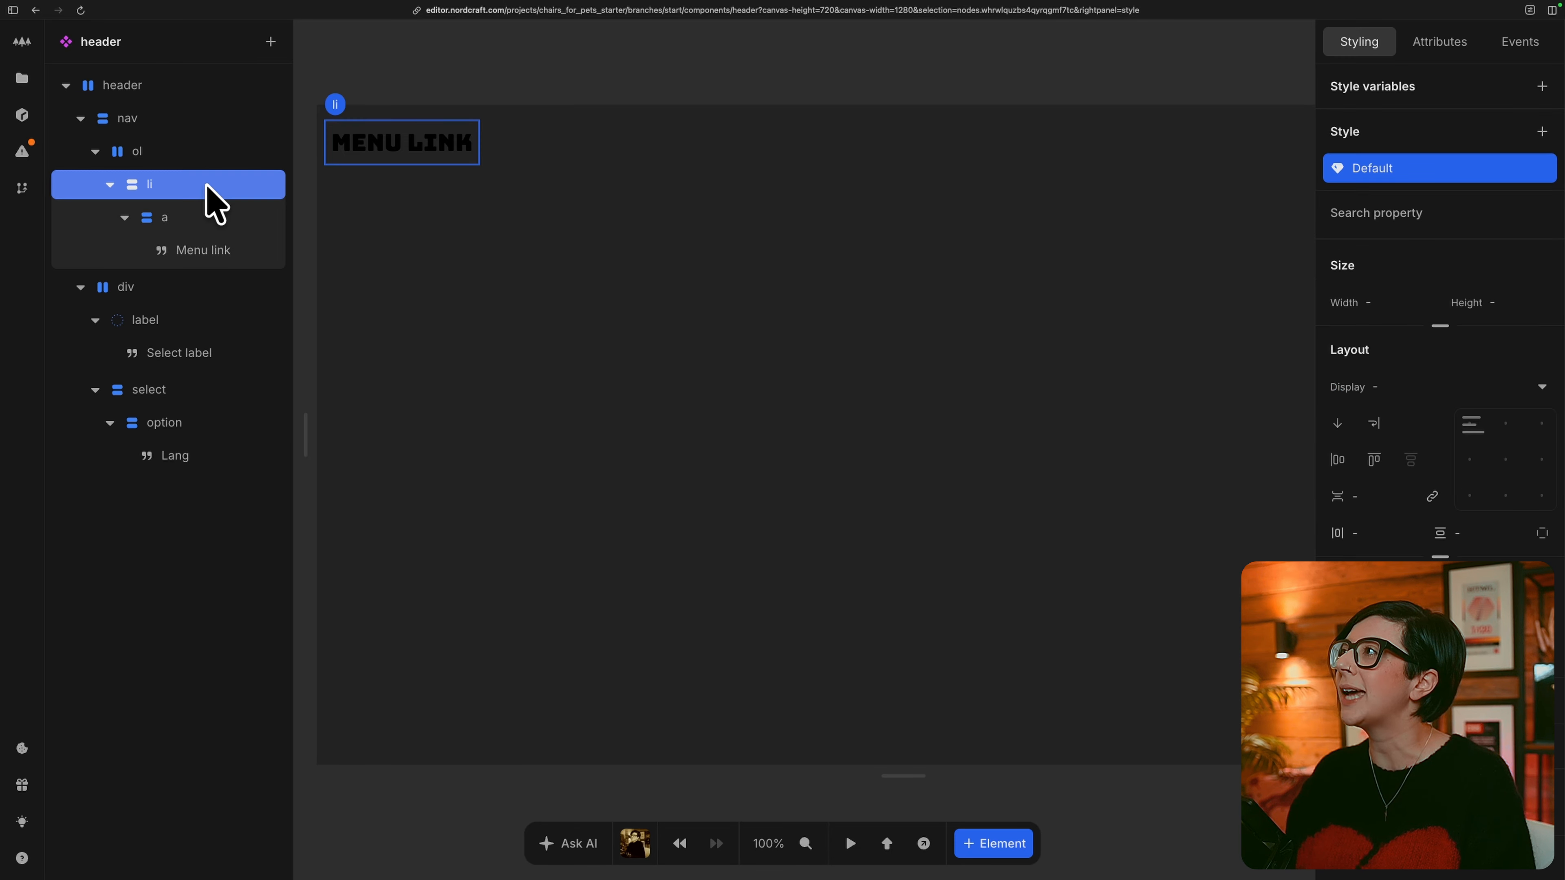
key("a")
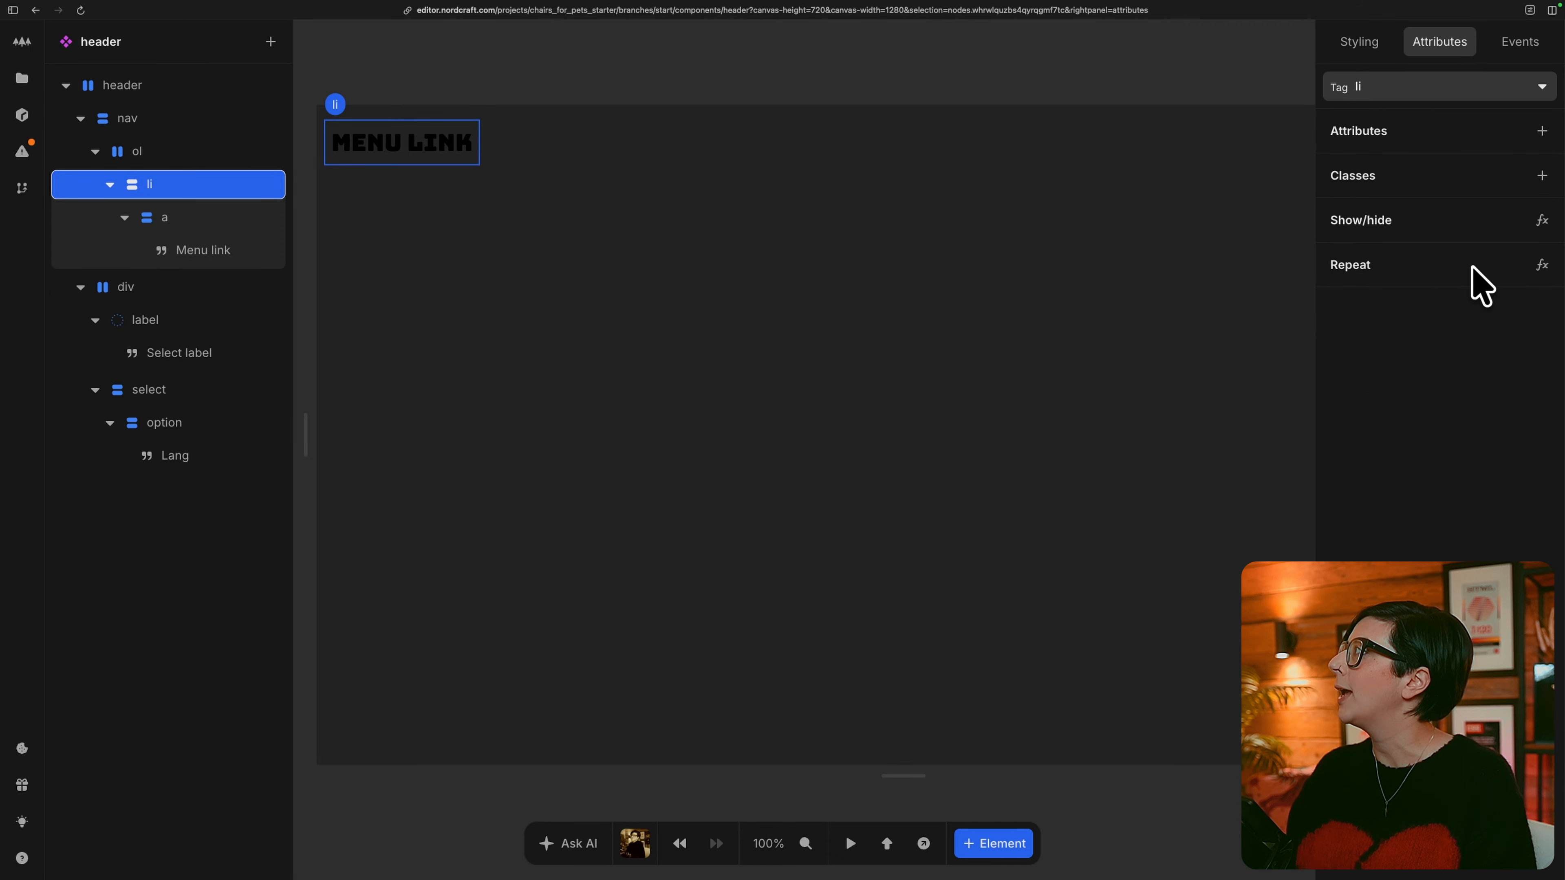
left_click(1541, 266)
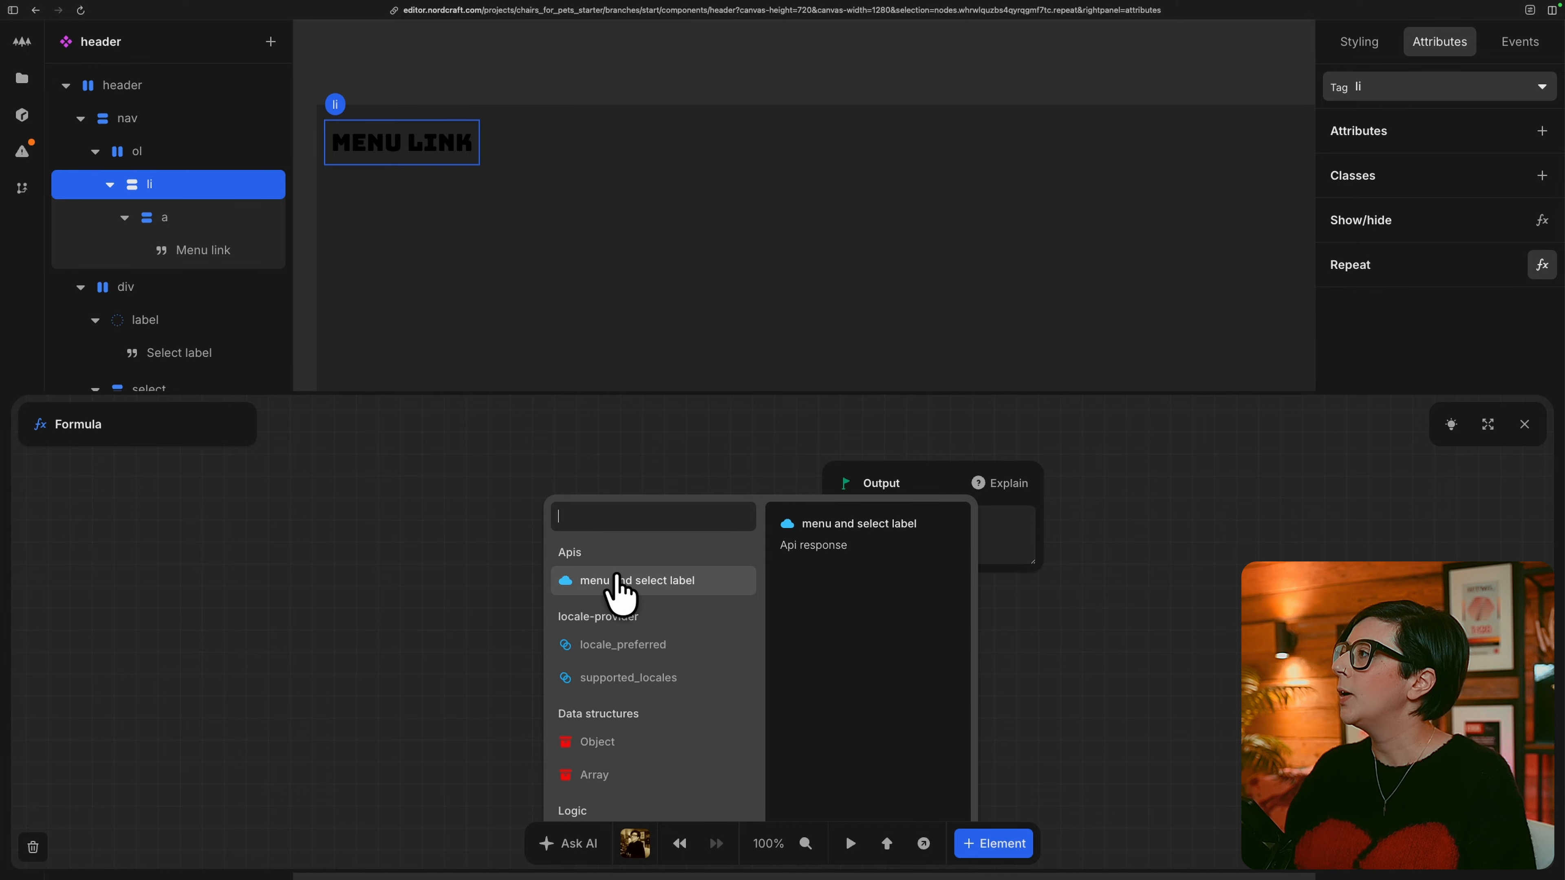
left_click(715, 580)
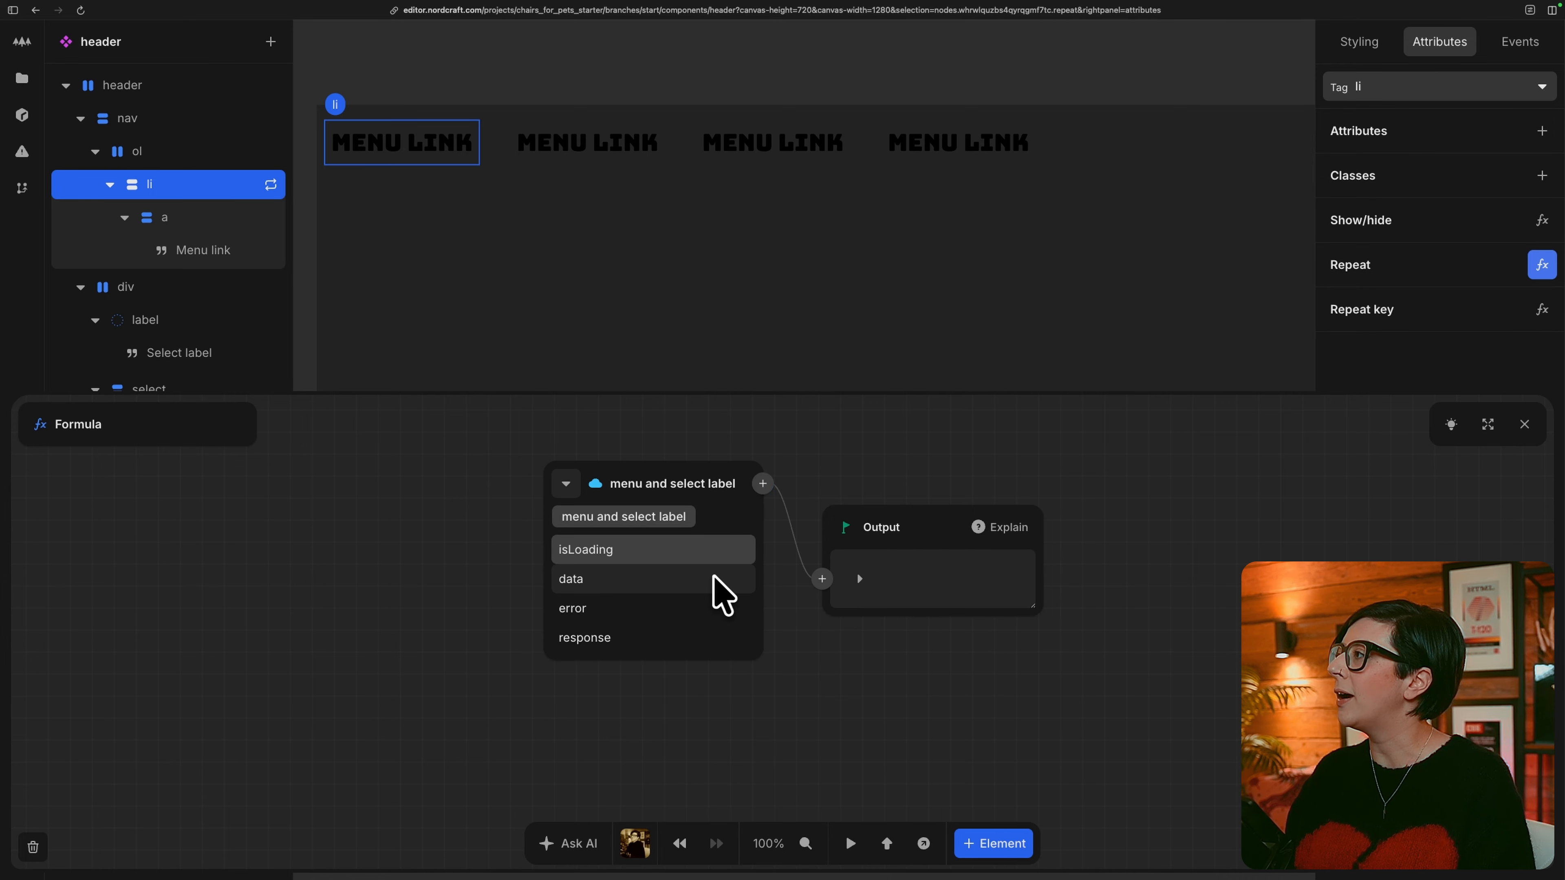
left_click(619, 578)
left_click(654, 550)
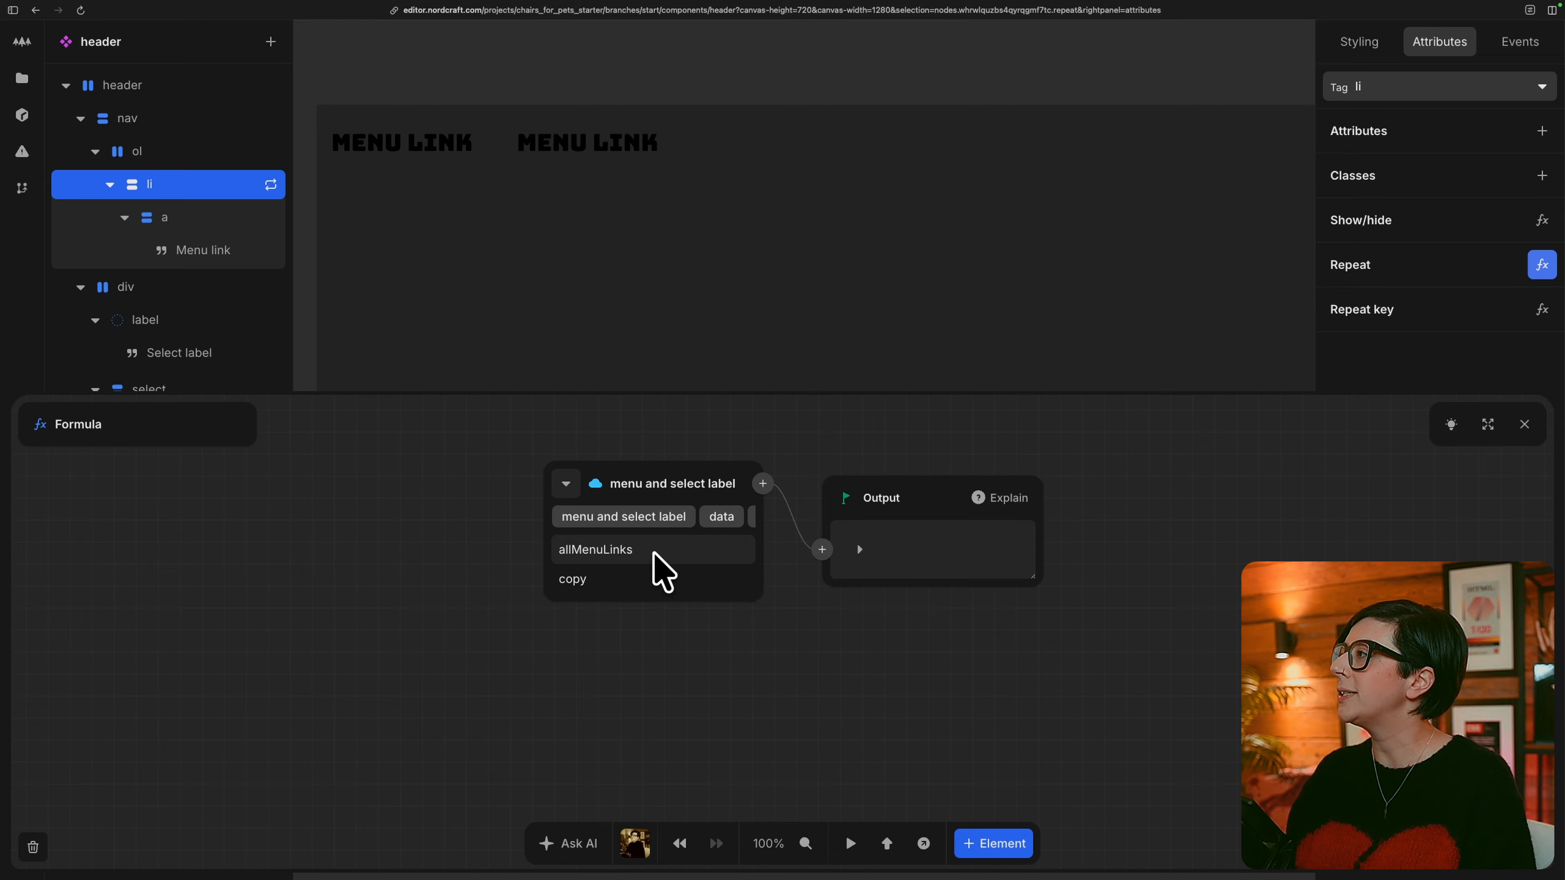
left_click(691, 555)
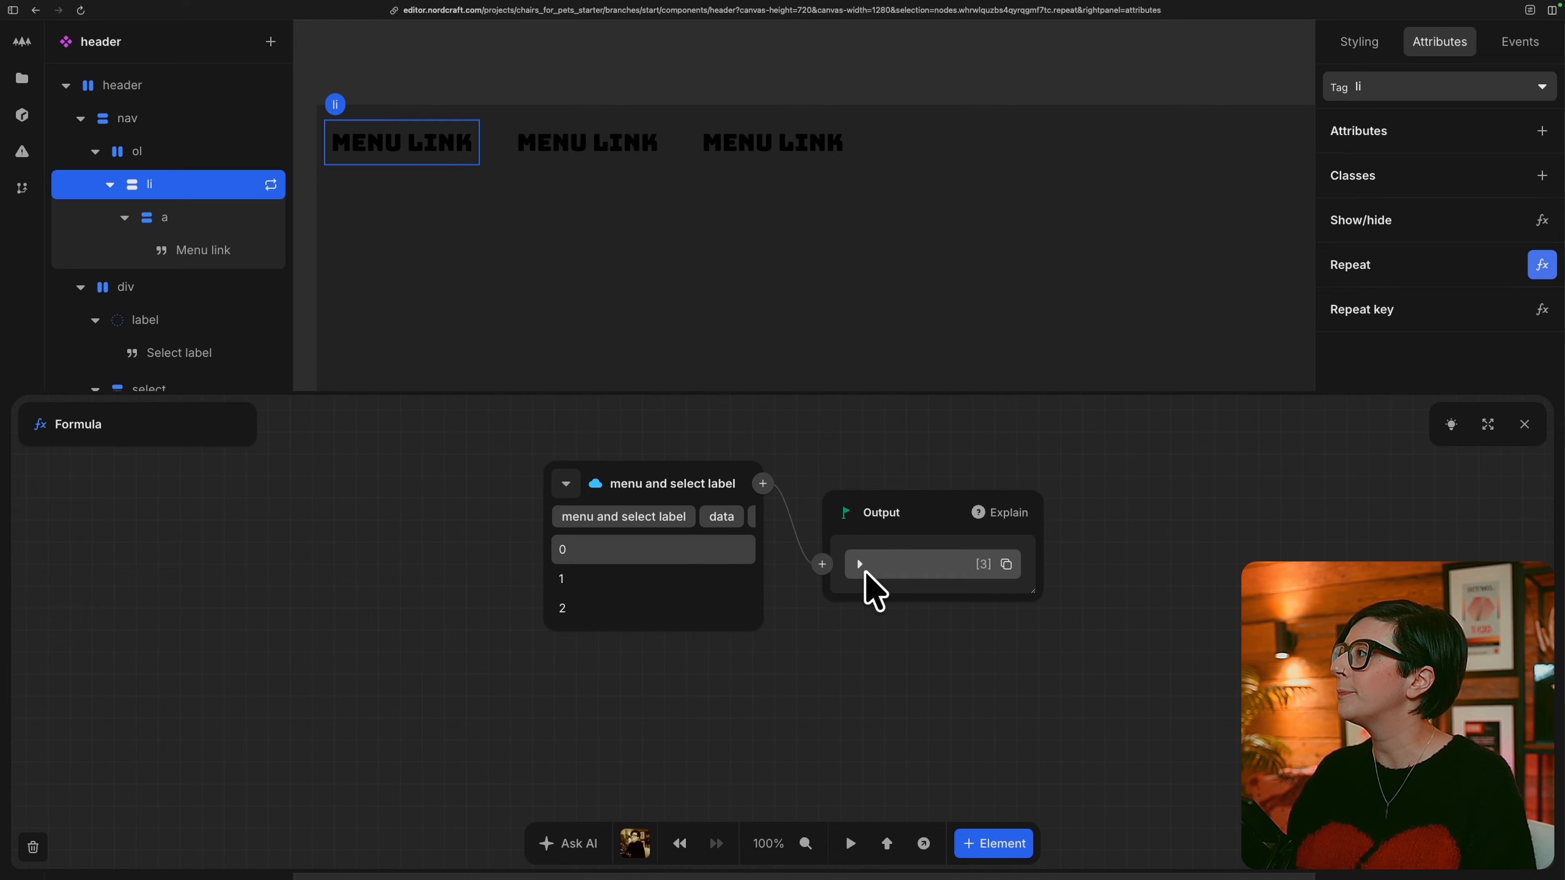
left_click(859, 564)
left_click(872, 564)
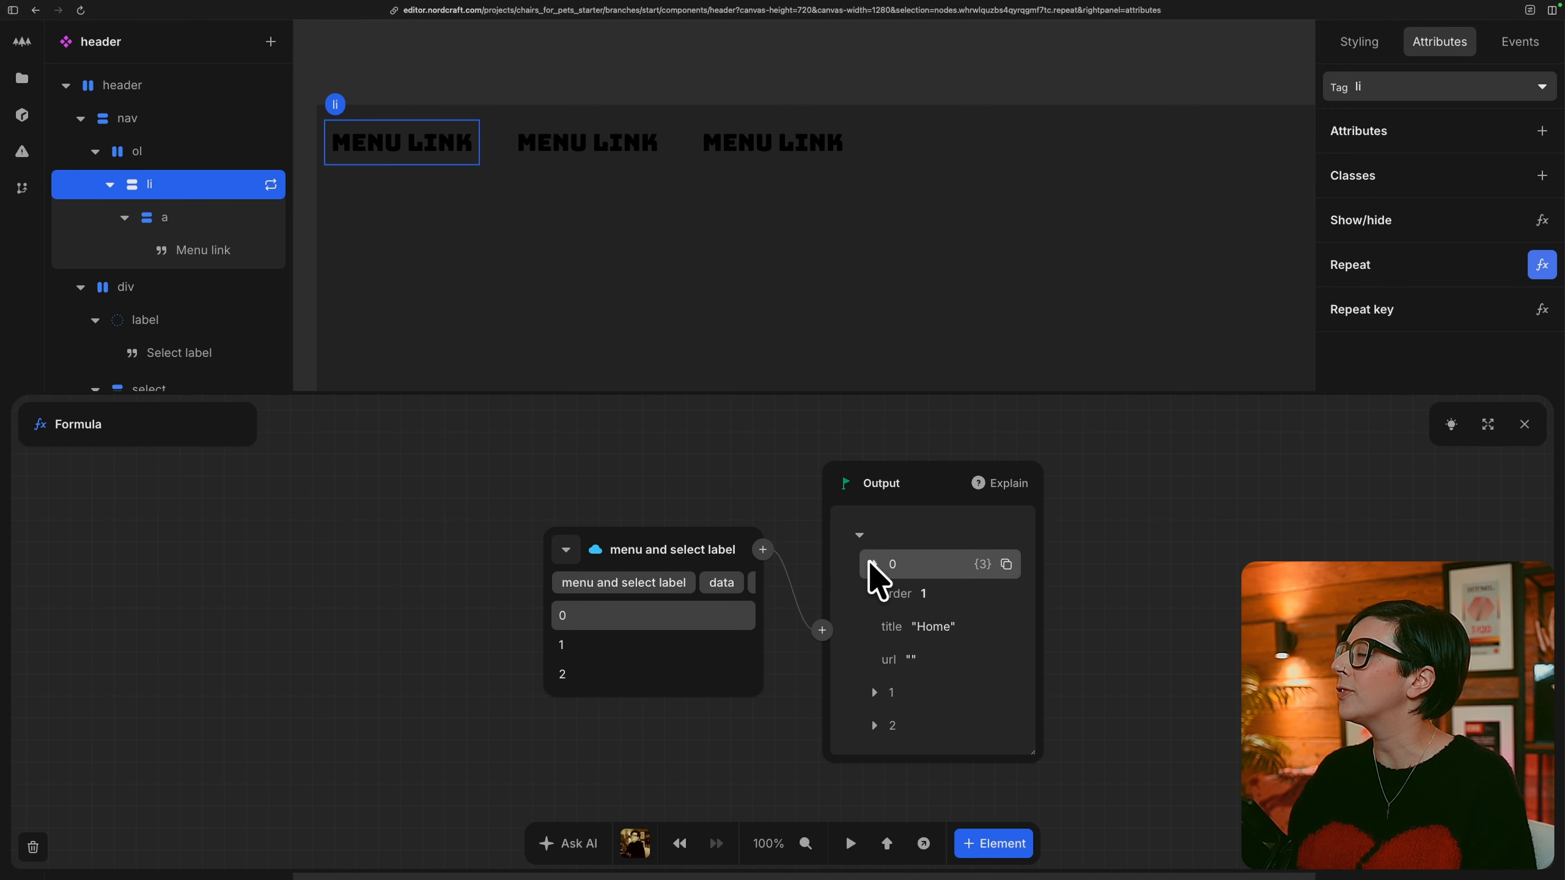
left_click(875, 693)
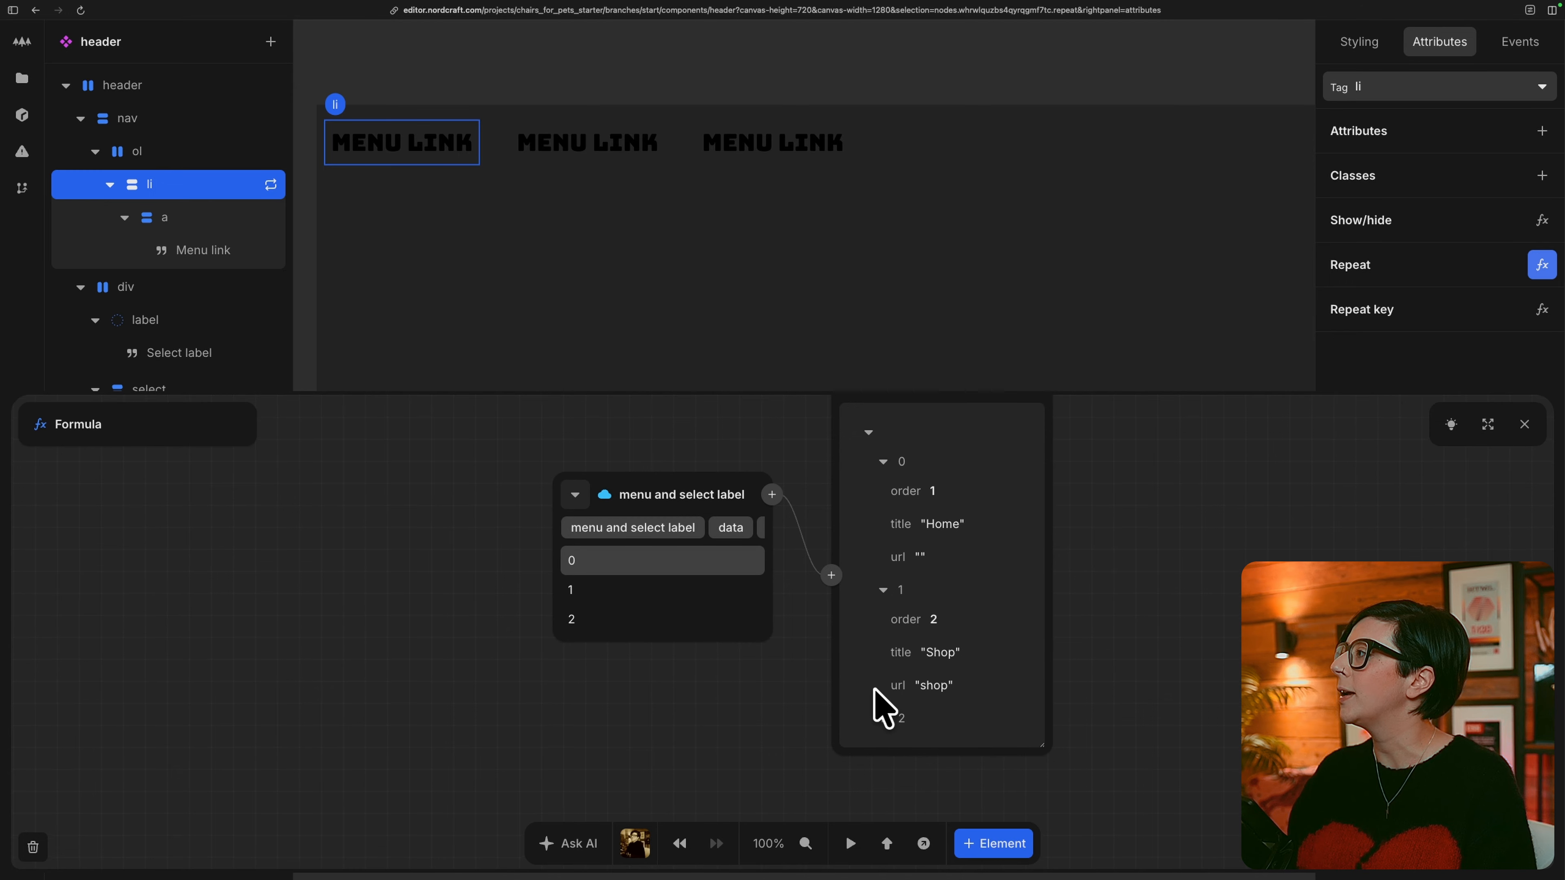
left_click(884, 718)
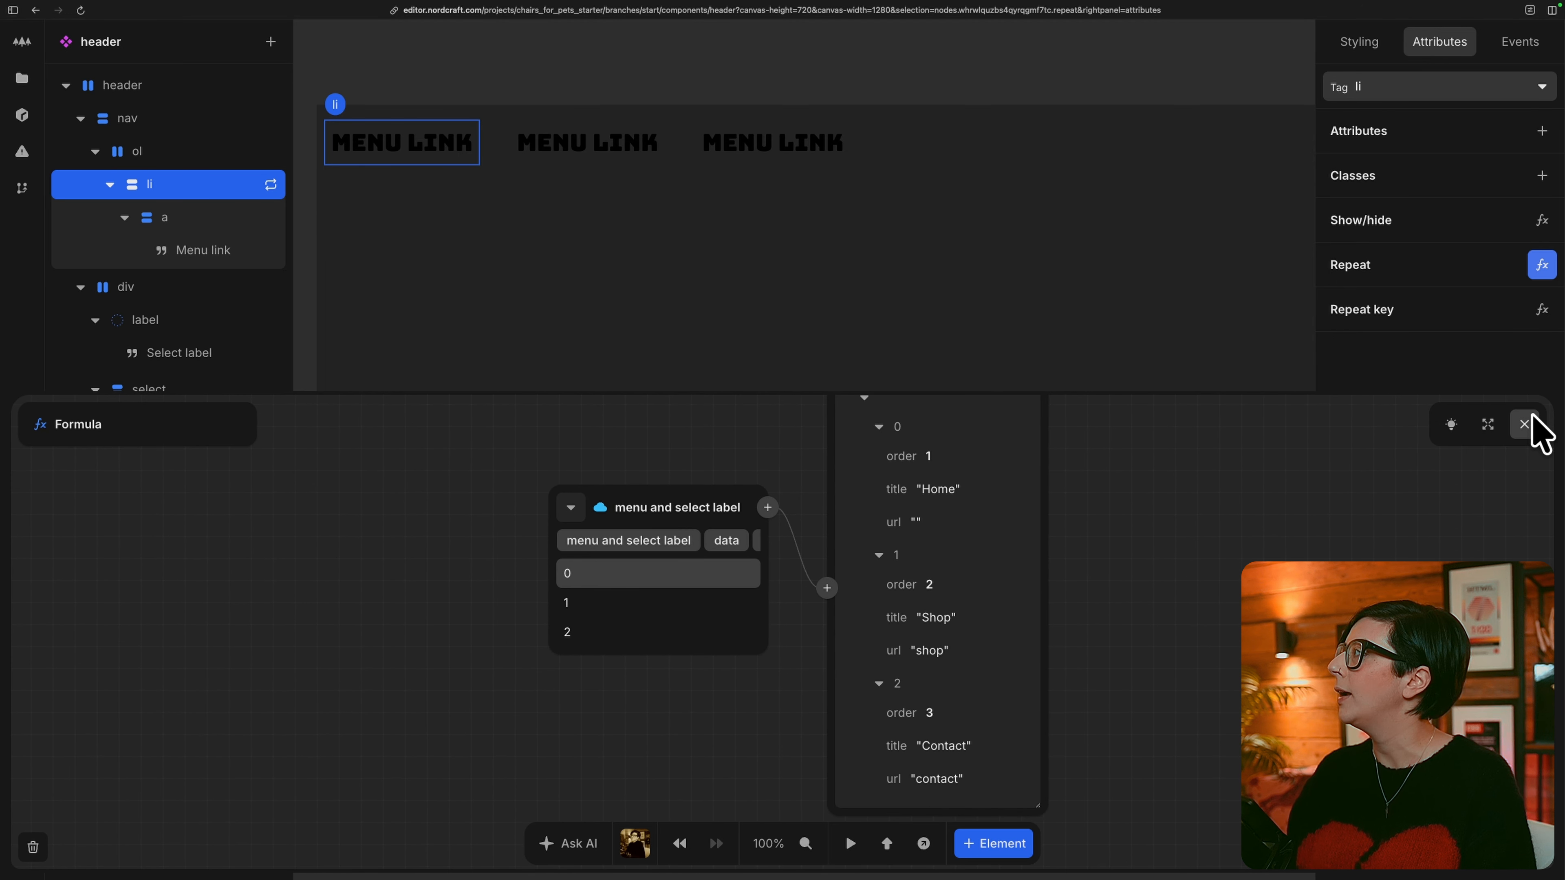
left_click(1524, 425)
Set the menu link's href to a Concatenate formula joining "/" with the repeated Item's url.
left_click(220, 217)
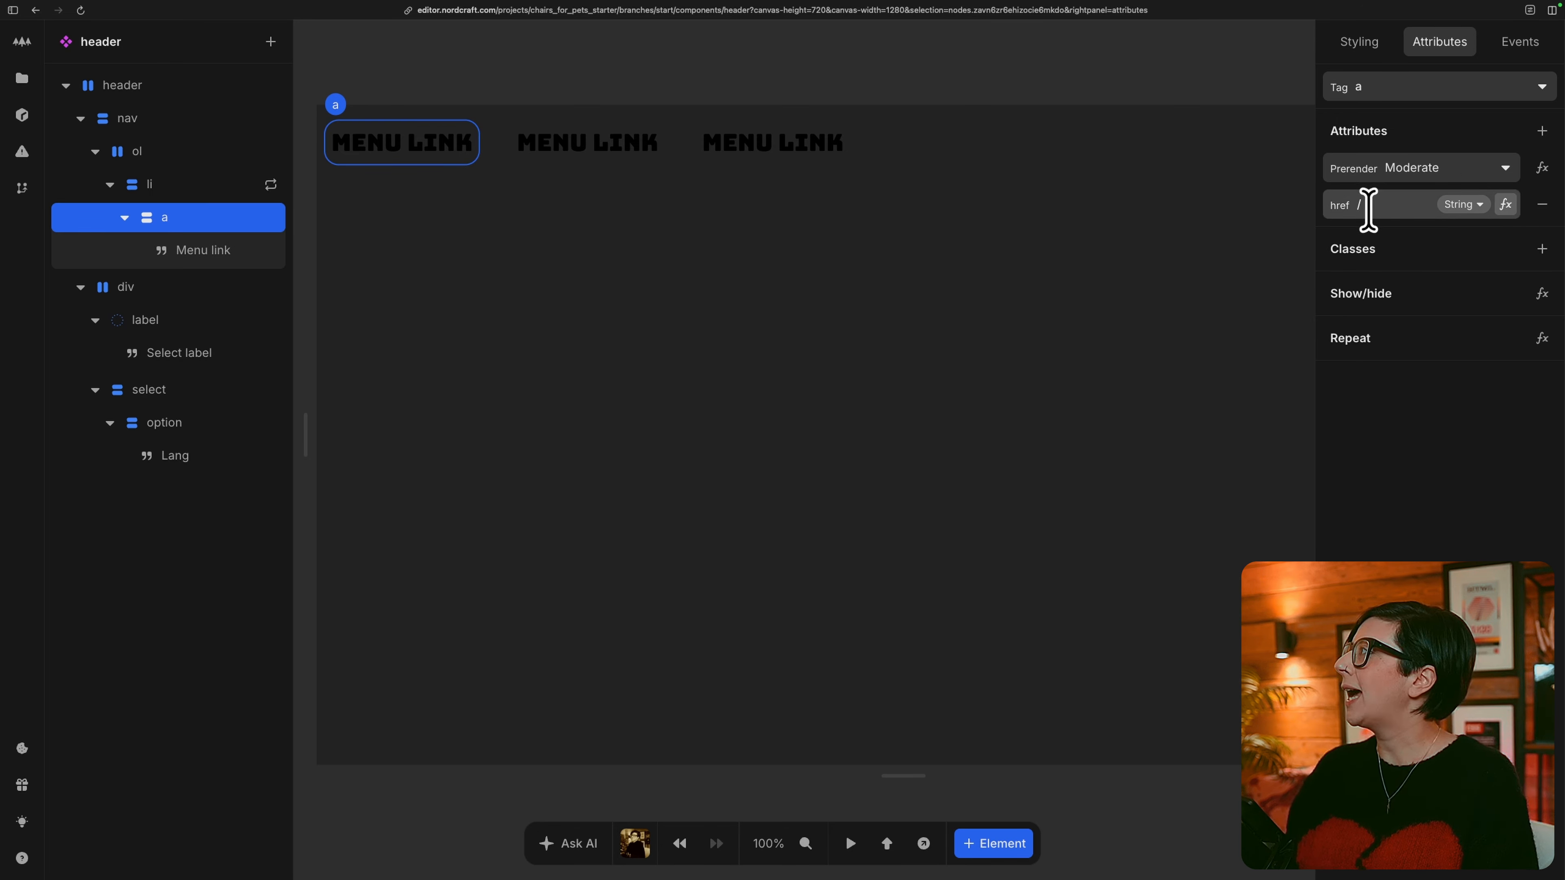
left_click(1504, 206)
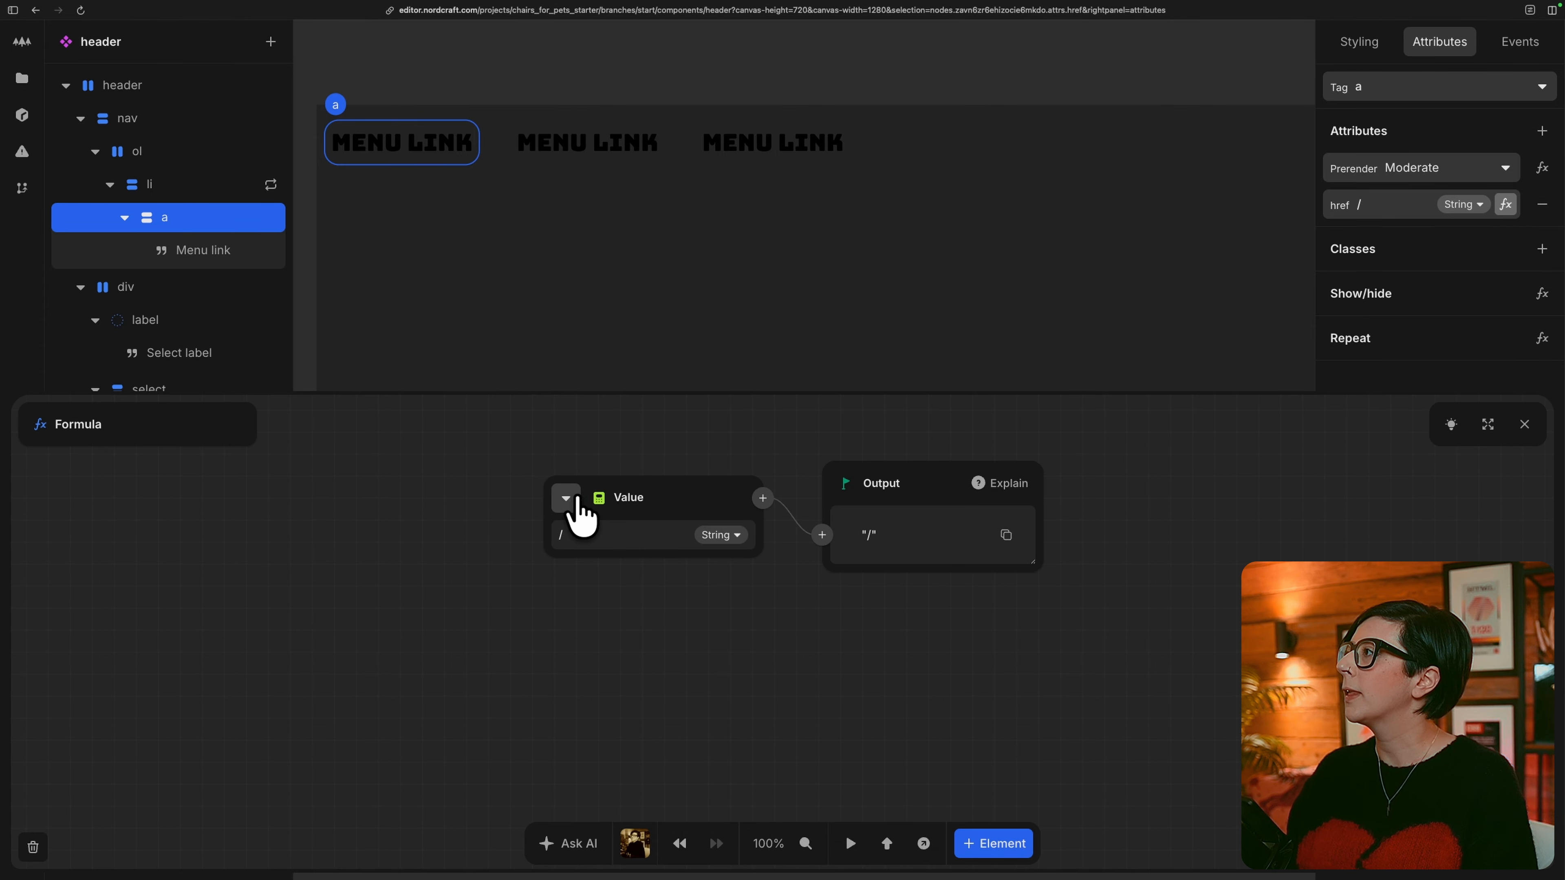
left_click(762, 498)
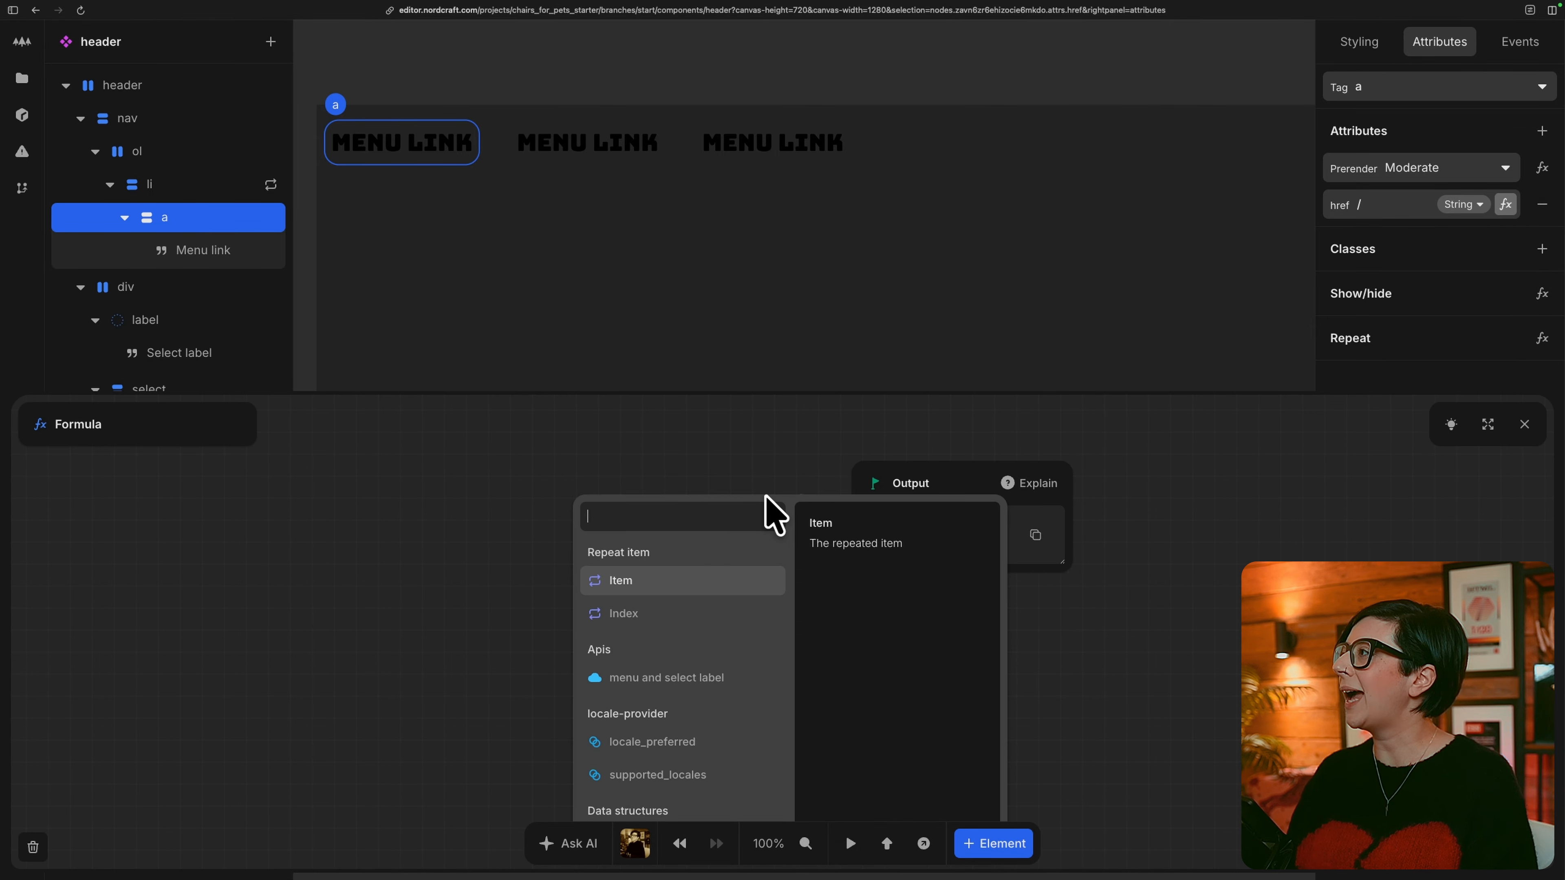
type("conc")
key("Return")
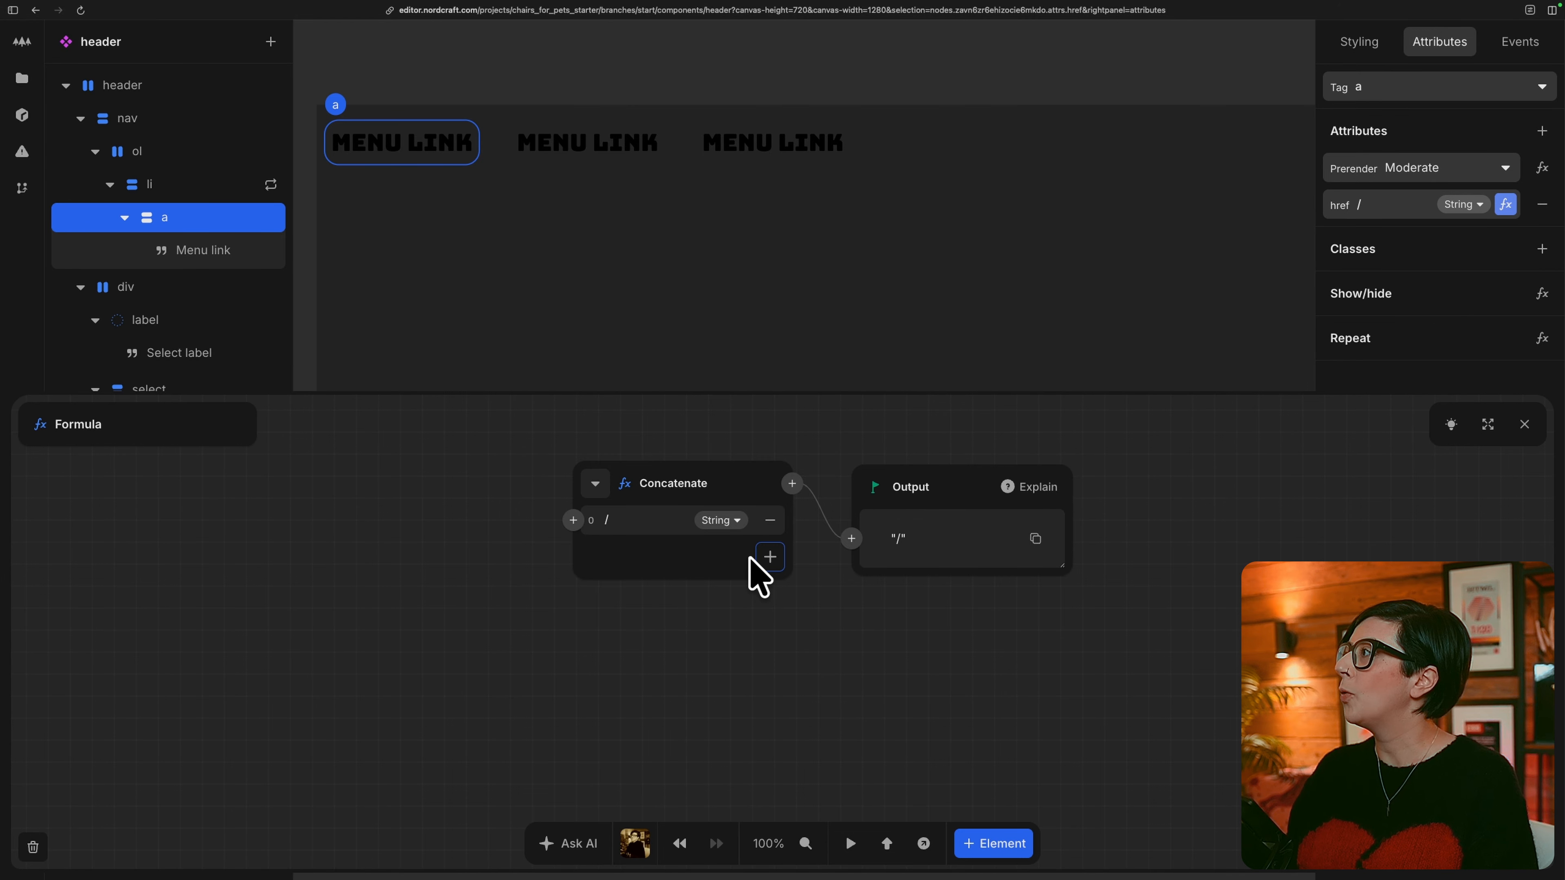
left_click(764, 557)
left_click(572, 557)
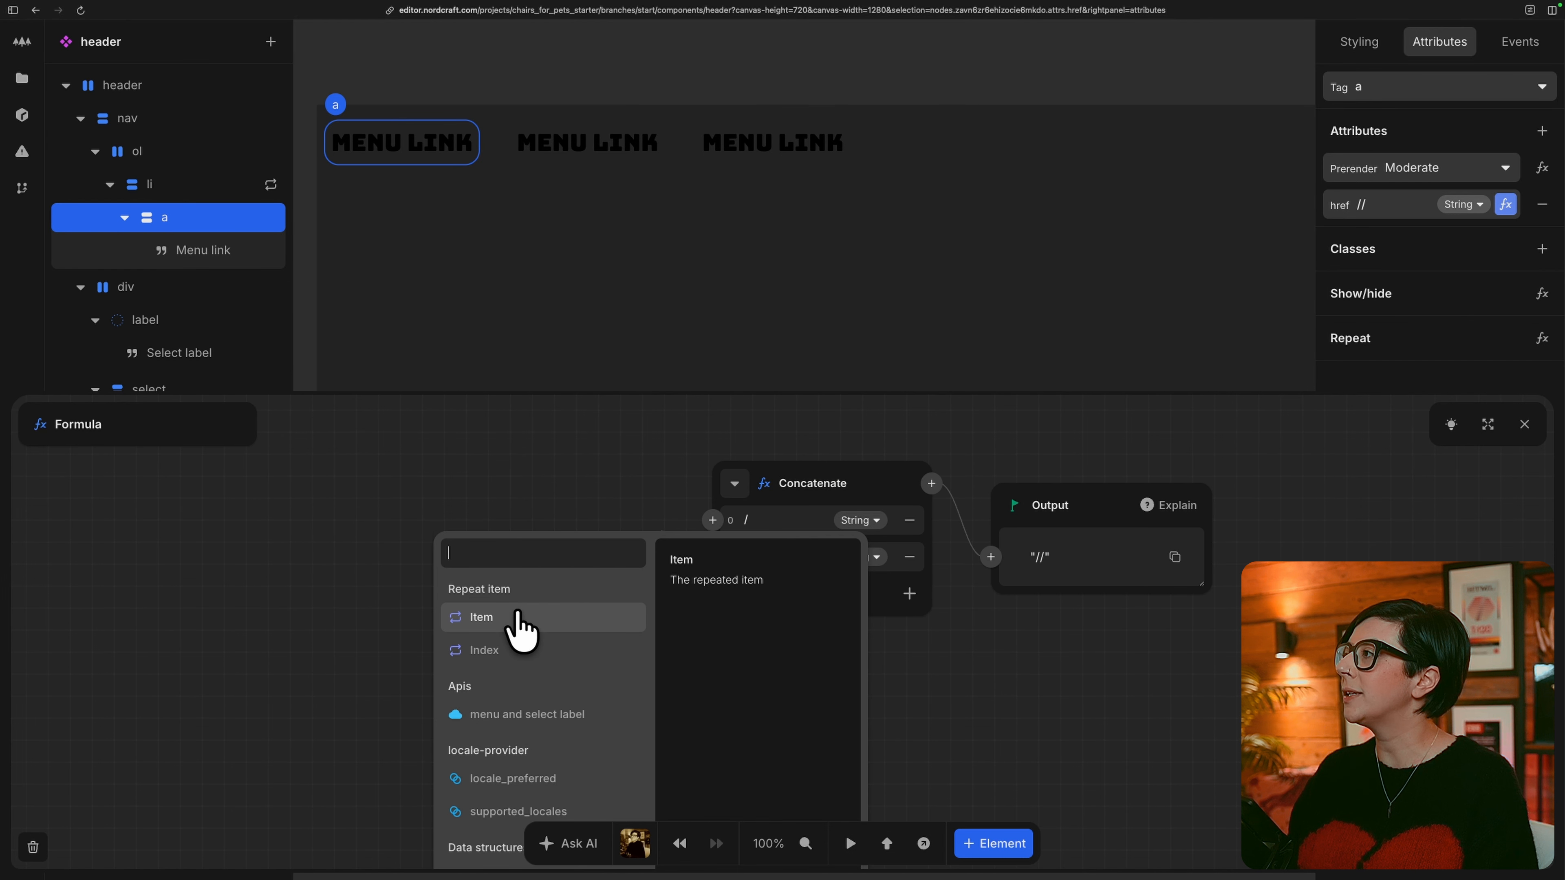
left_click(518, 616)
left_click(488, 641)
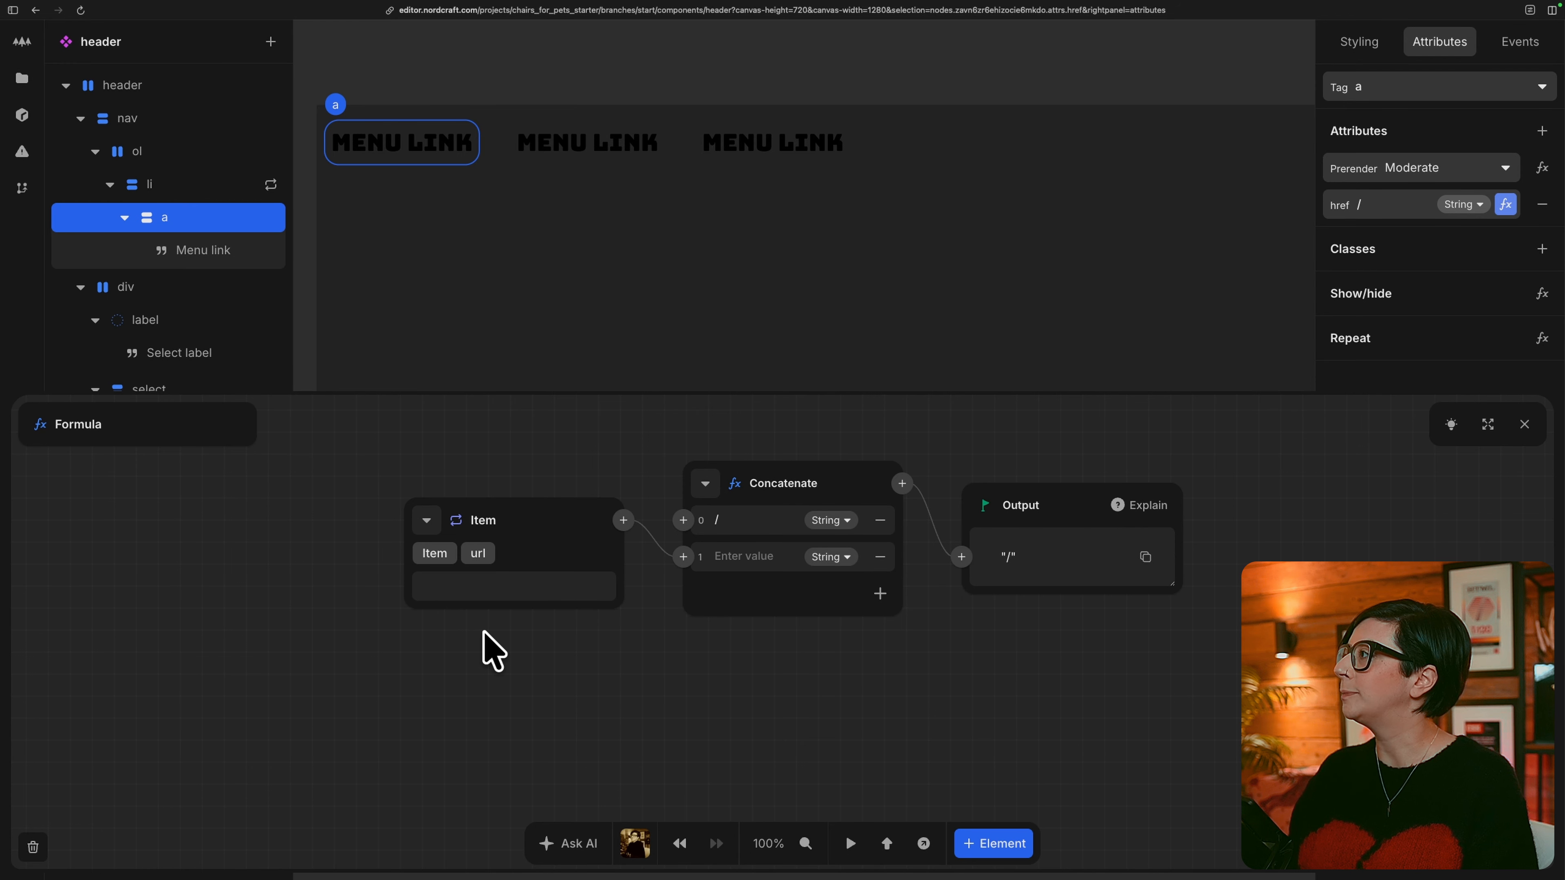
key("Escape")
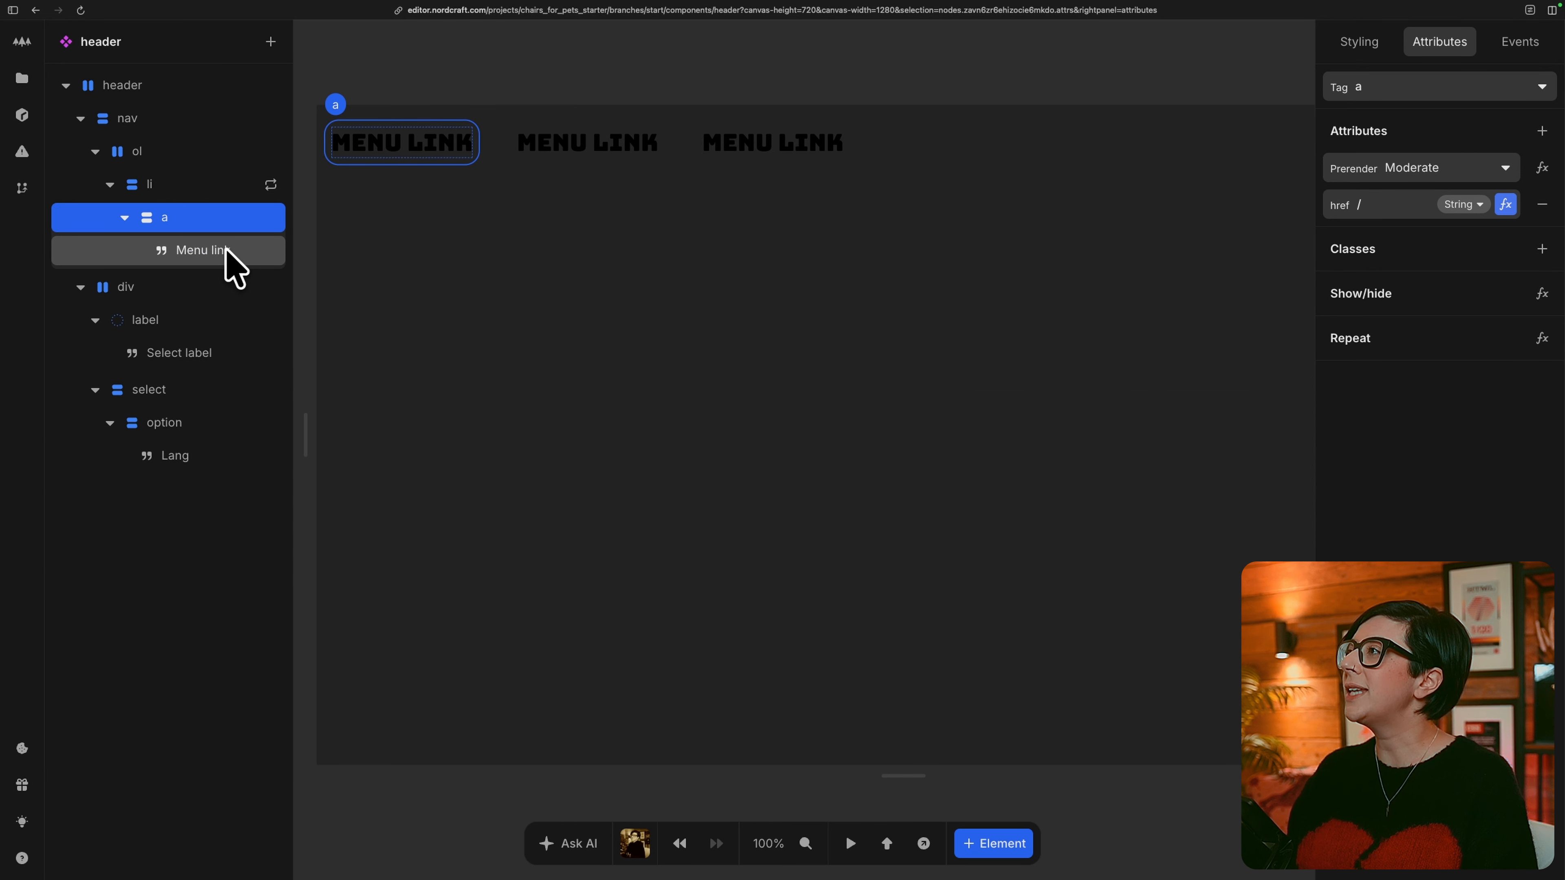
Bind the Menu link text to the title of the repeated Item.
left_click(203, 250)
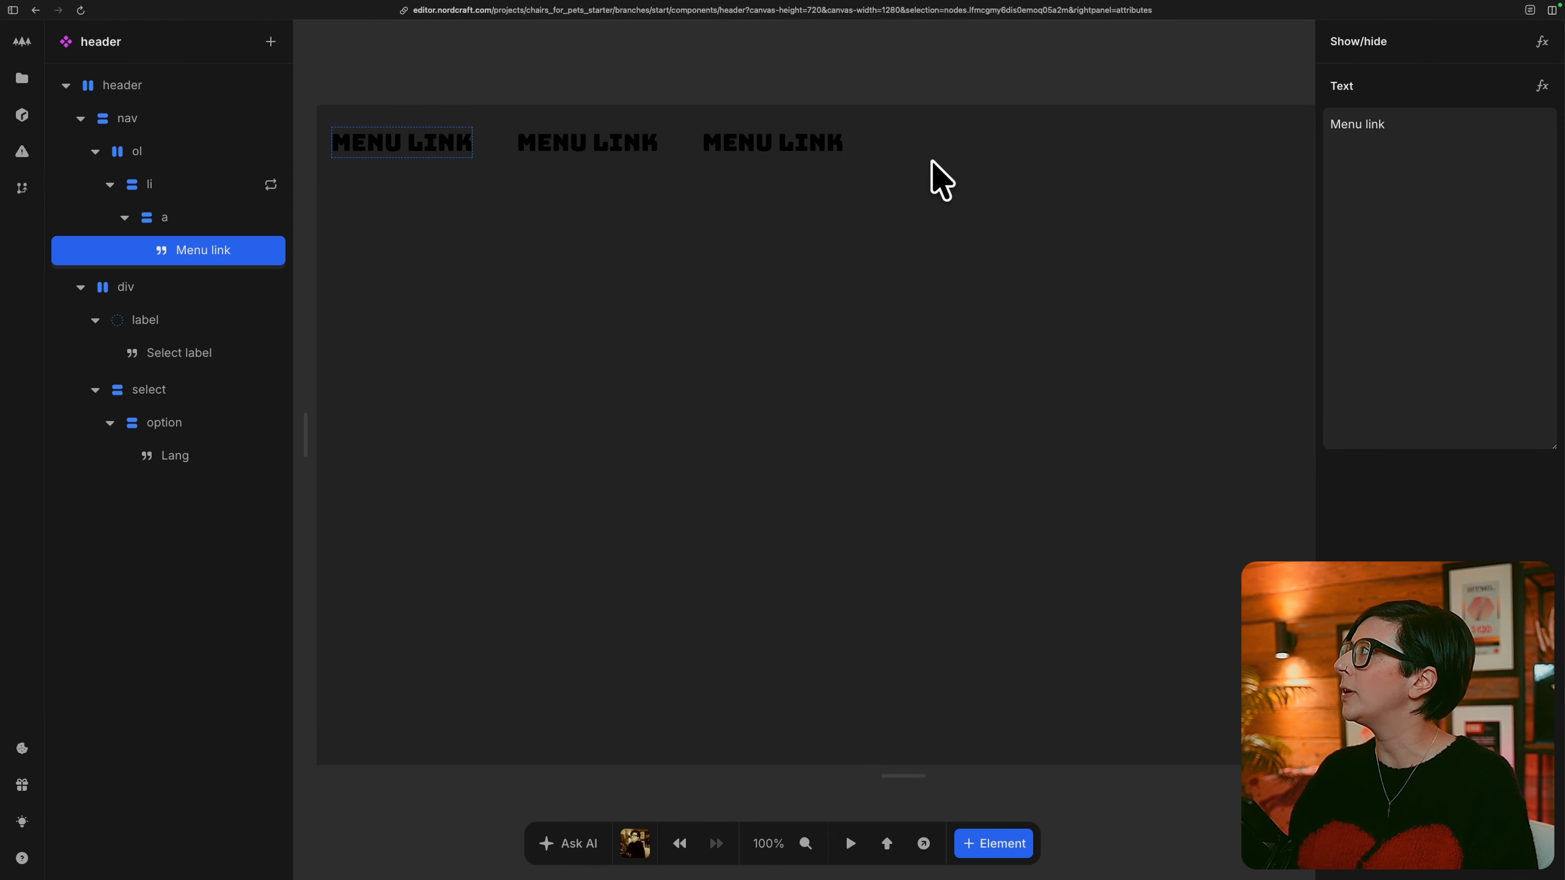
left_click(1542, 85)
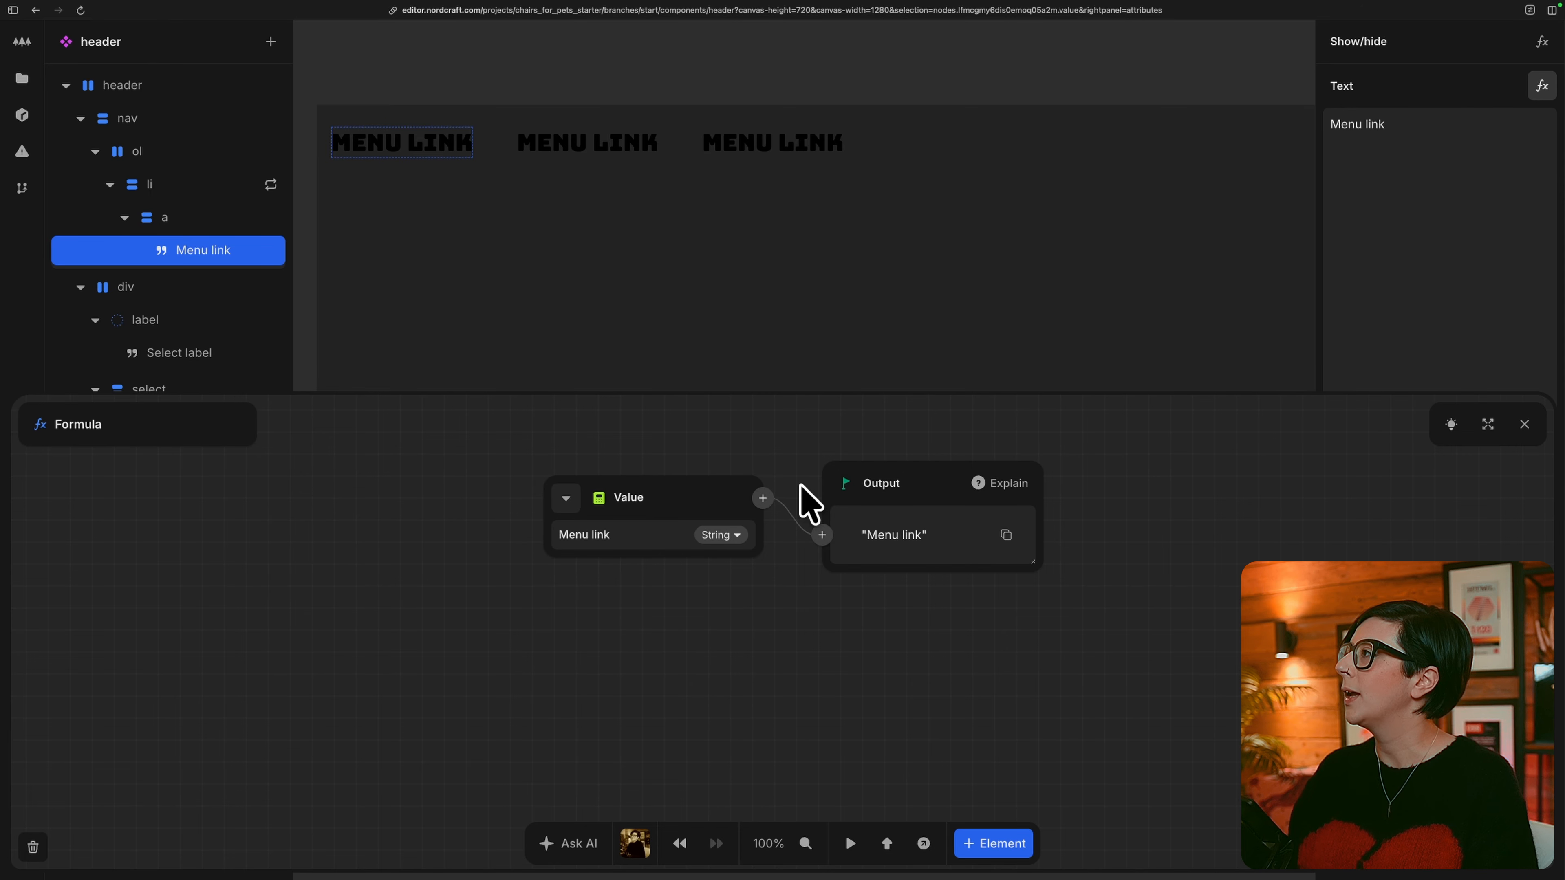
left_click(566, 497)
left_click(620, 564)
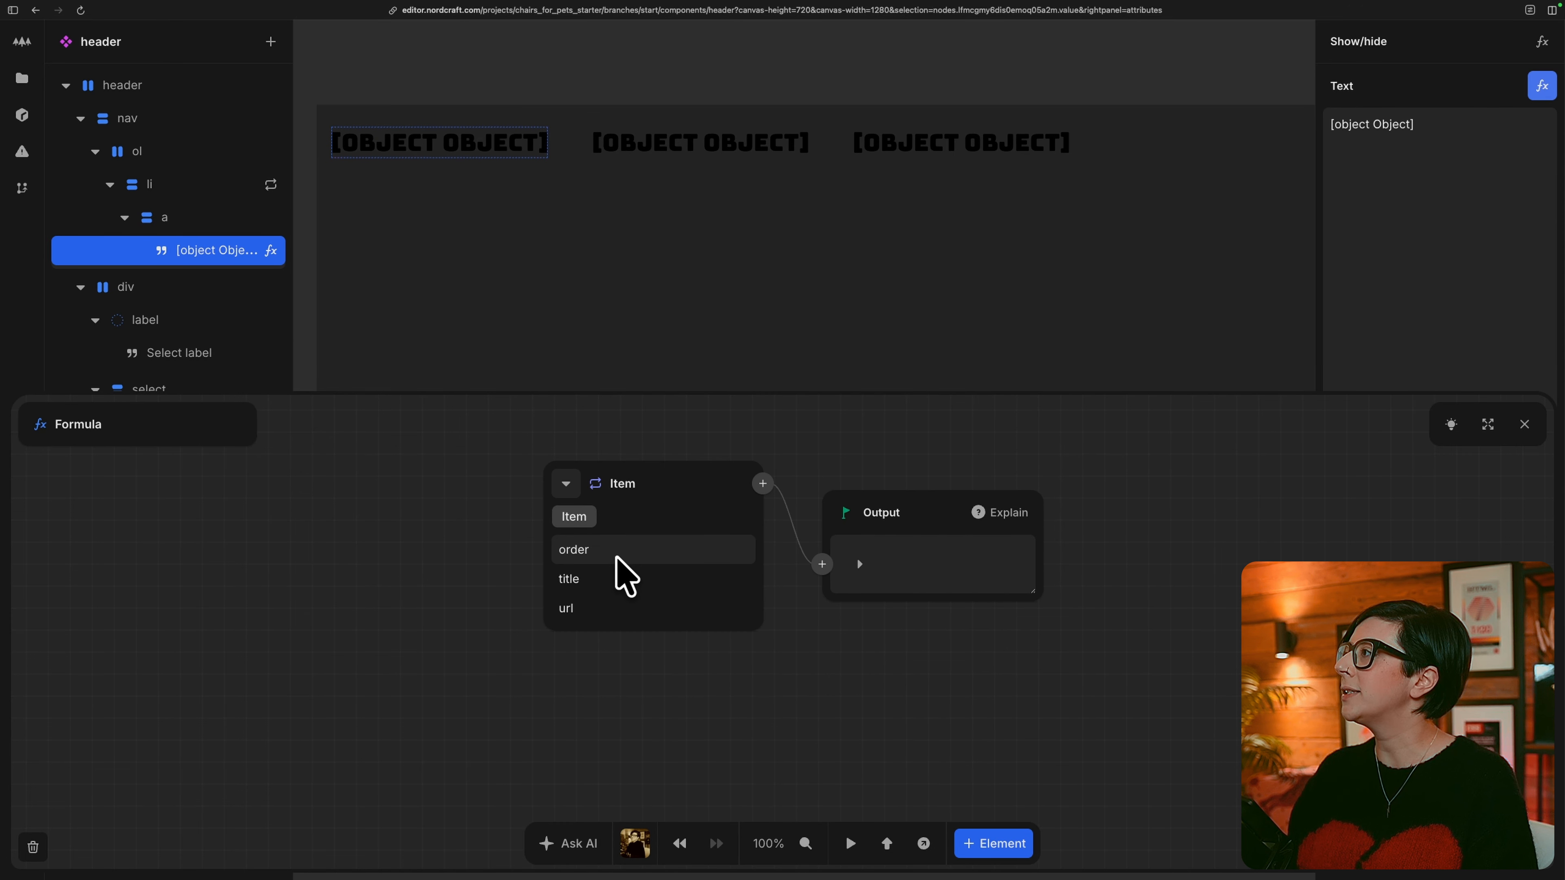
left_click(611, 577)
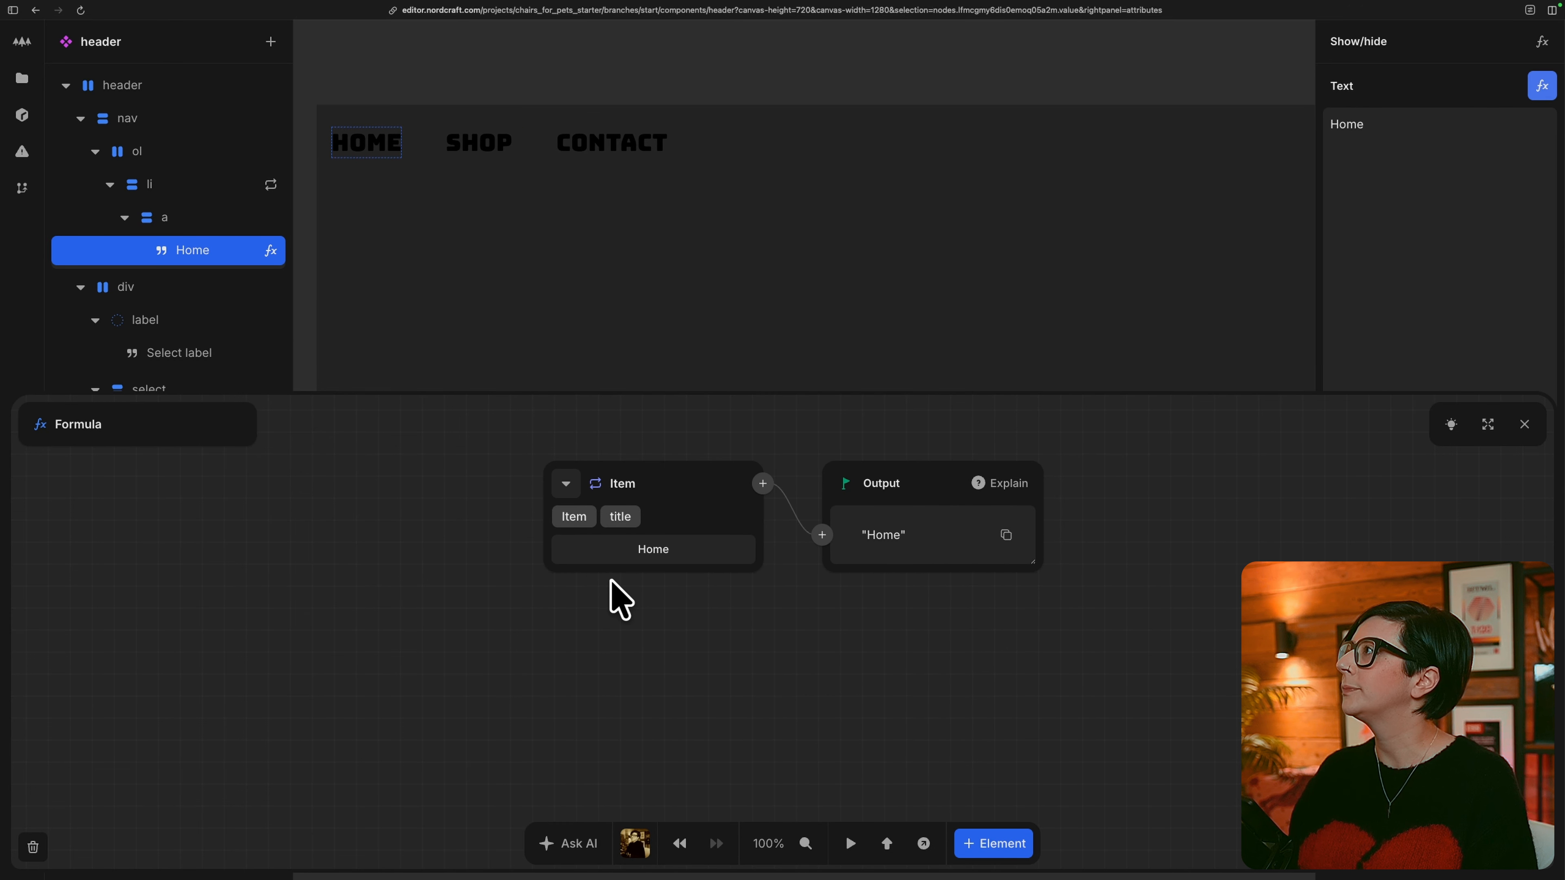
left_click(1524, 424)
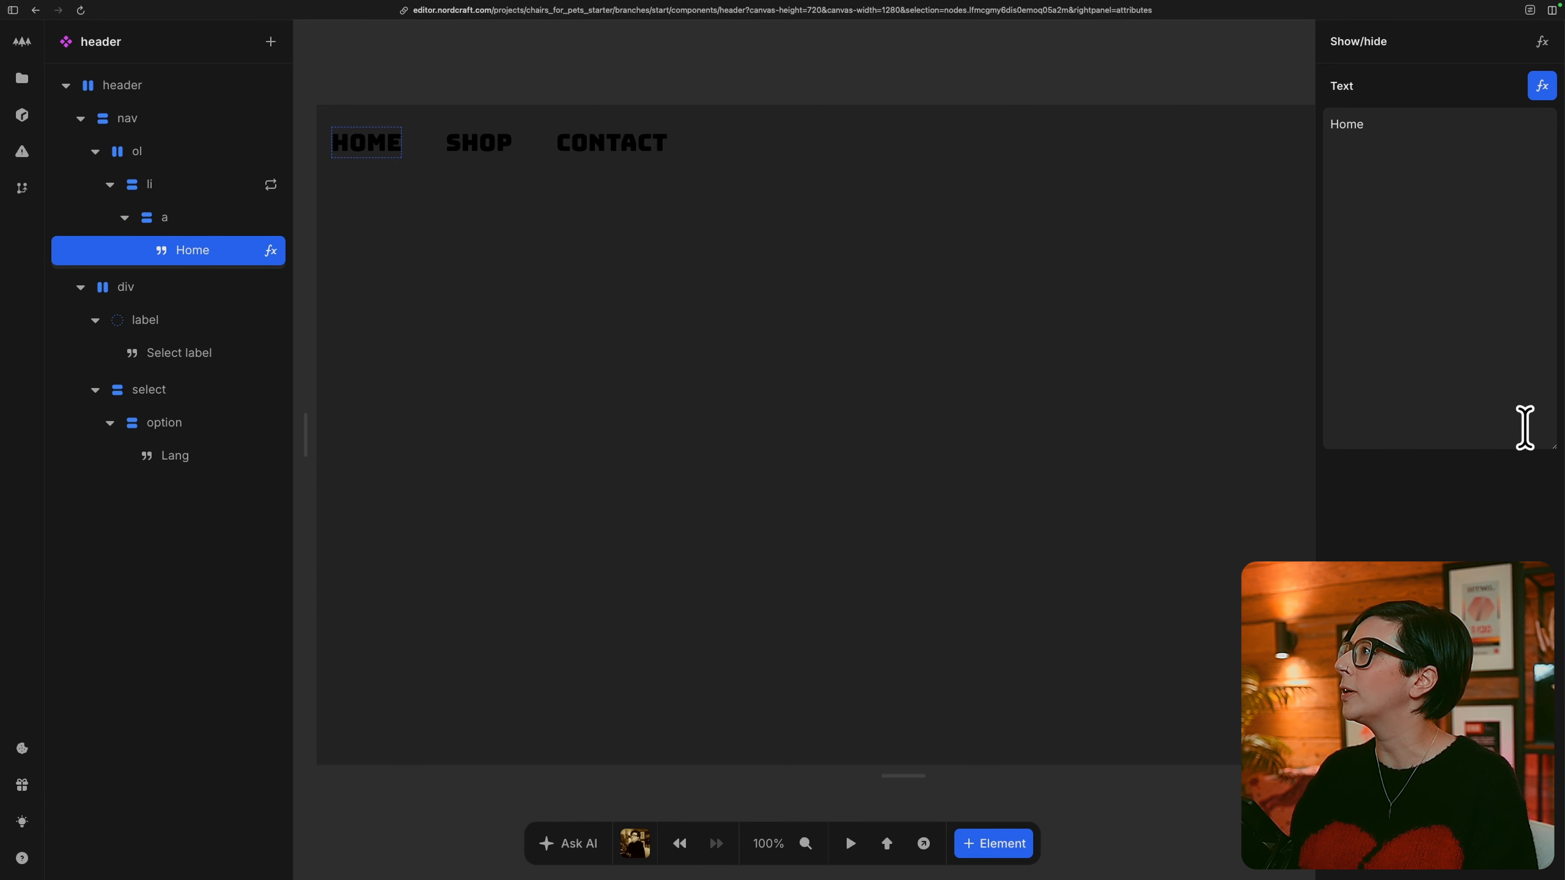
Set the repeat key of the nav list's li element to the repeat Index.
left_click(231, 185)
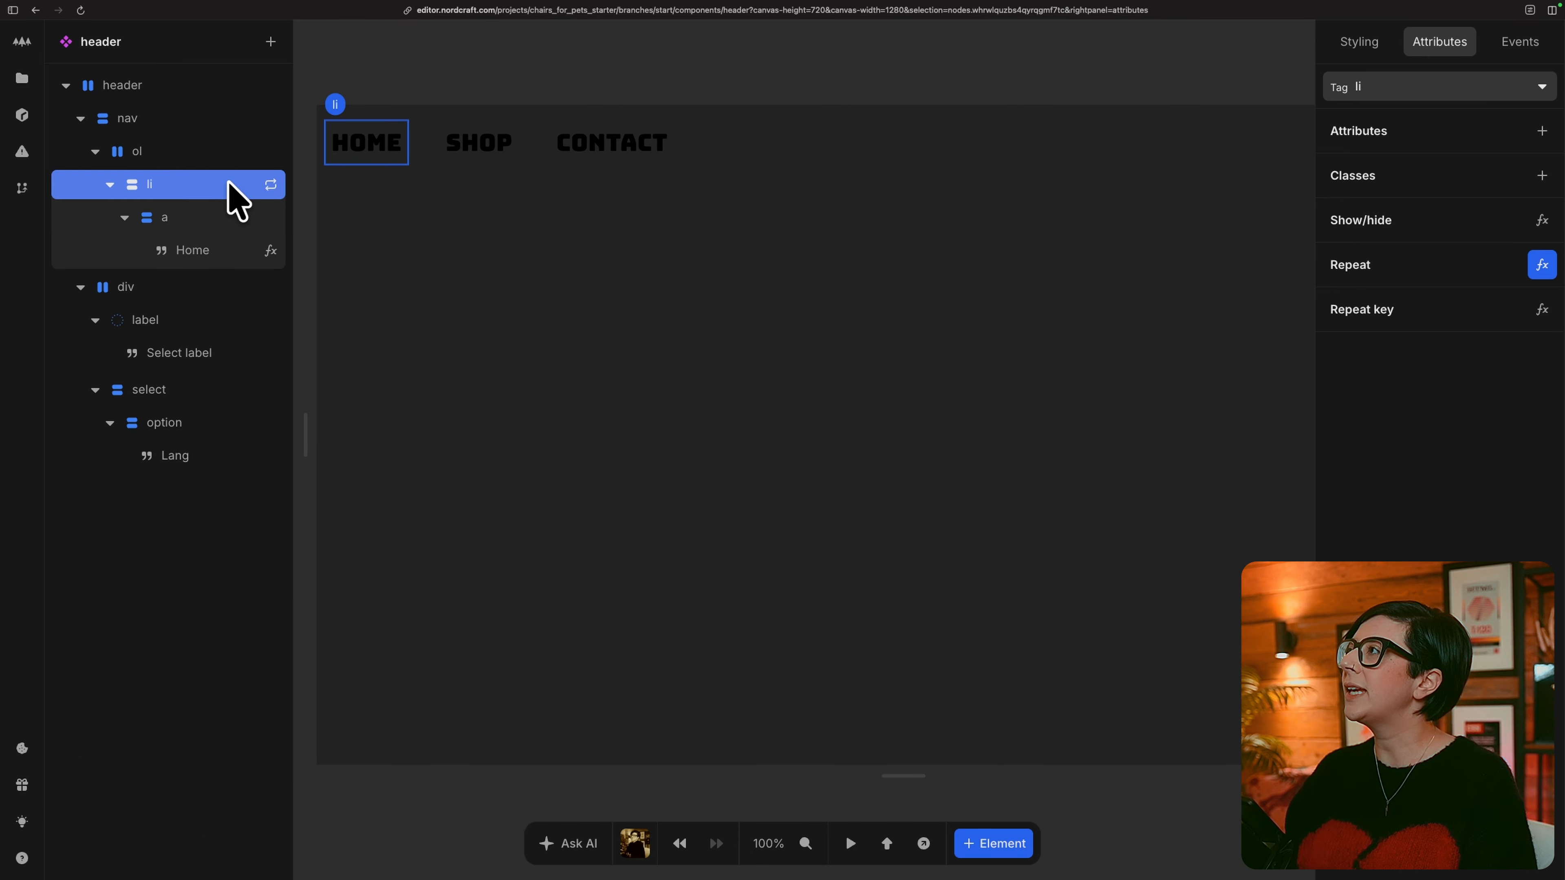
left_click(1542, 308)
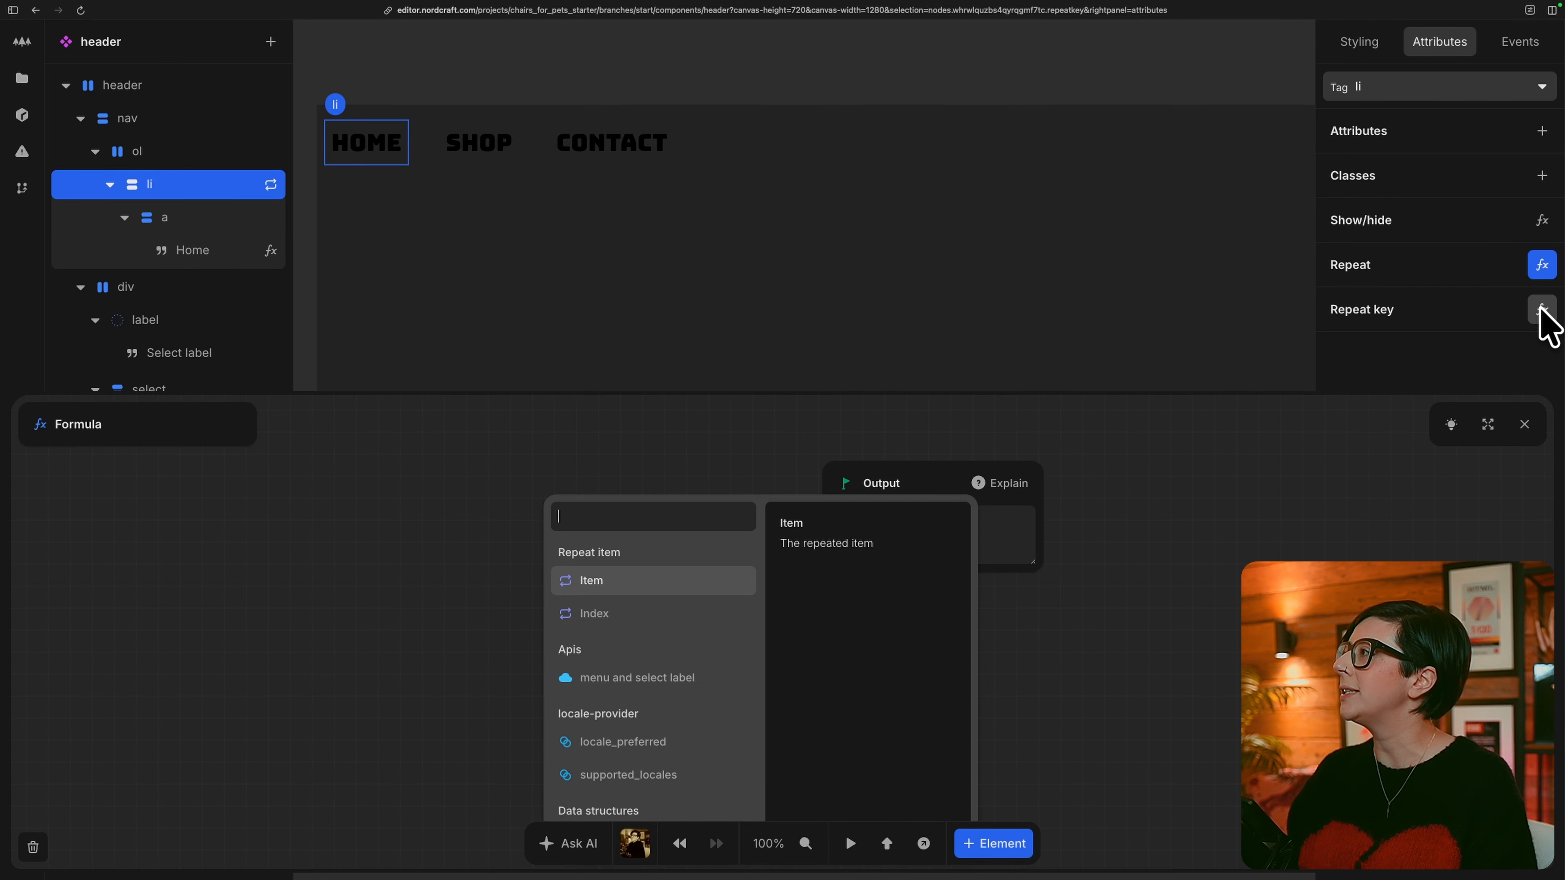
left_click(658, 610)
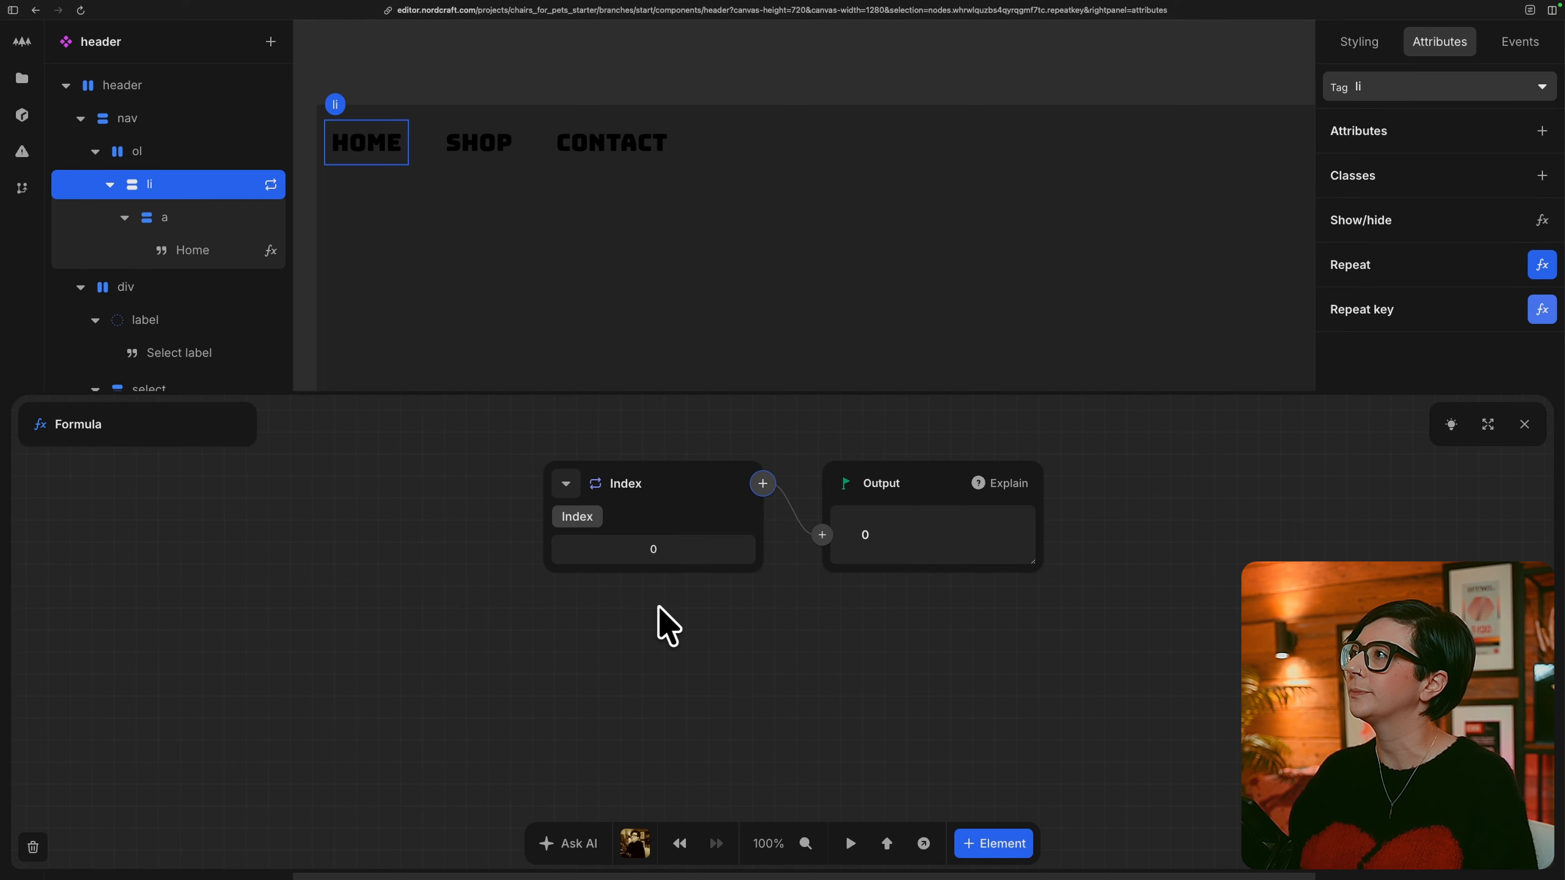
key("Escape")
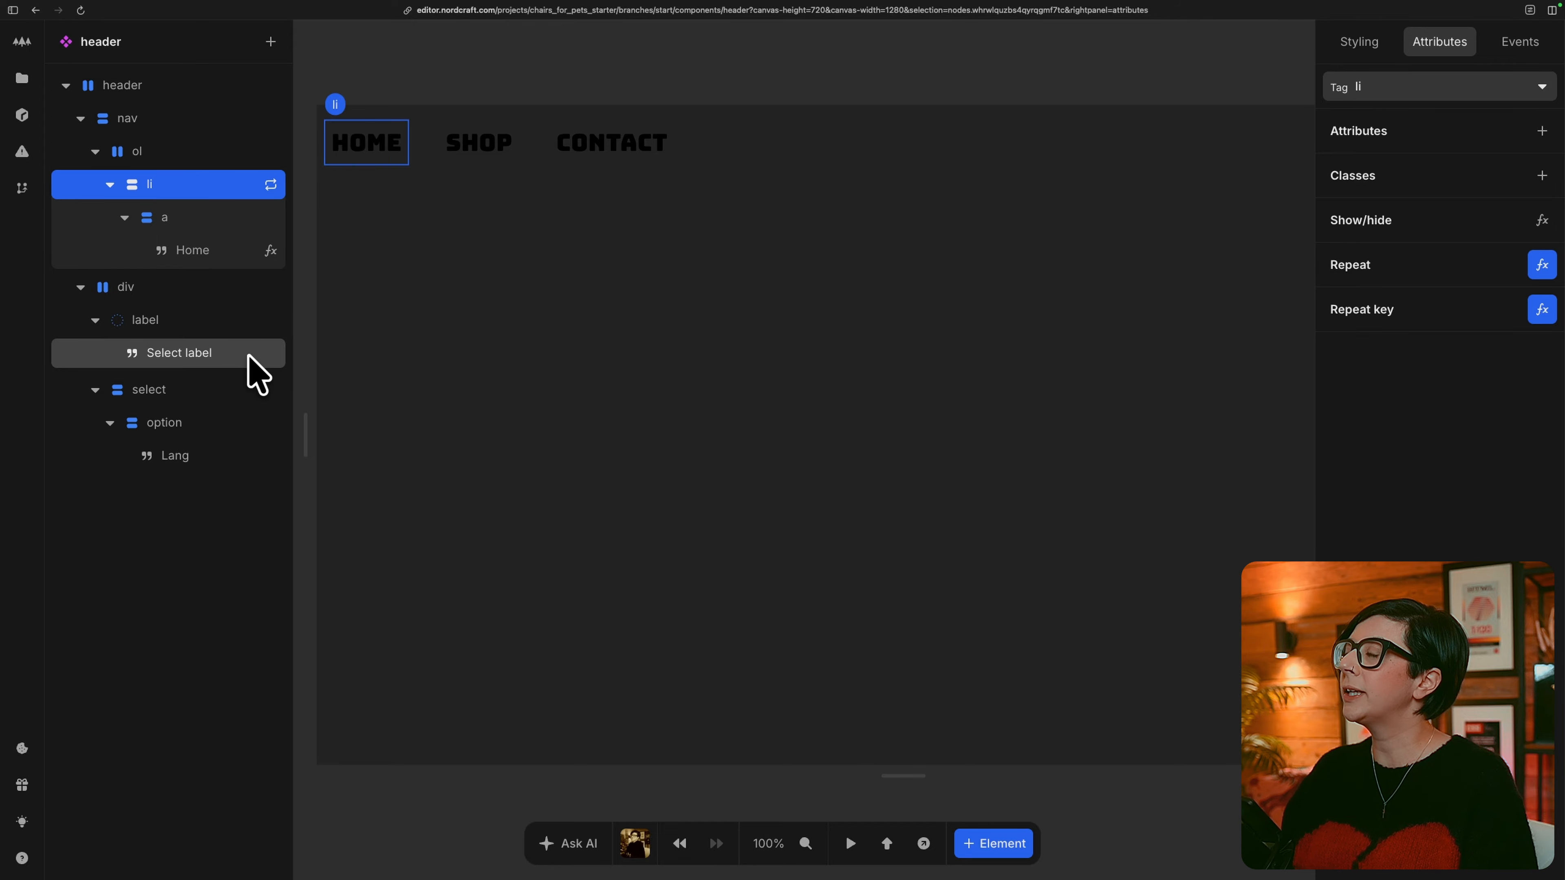
Bind the Select label text to the copy's sectionText from the menu and select label API data.
left_click(246, 353)
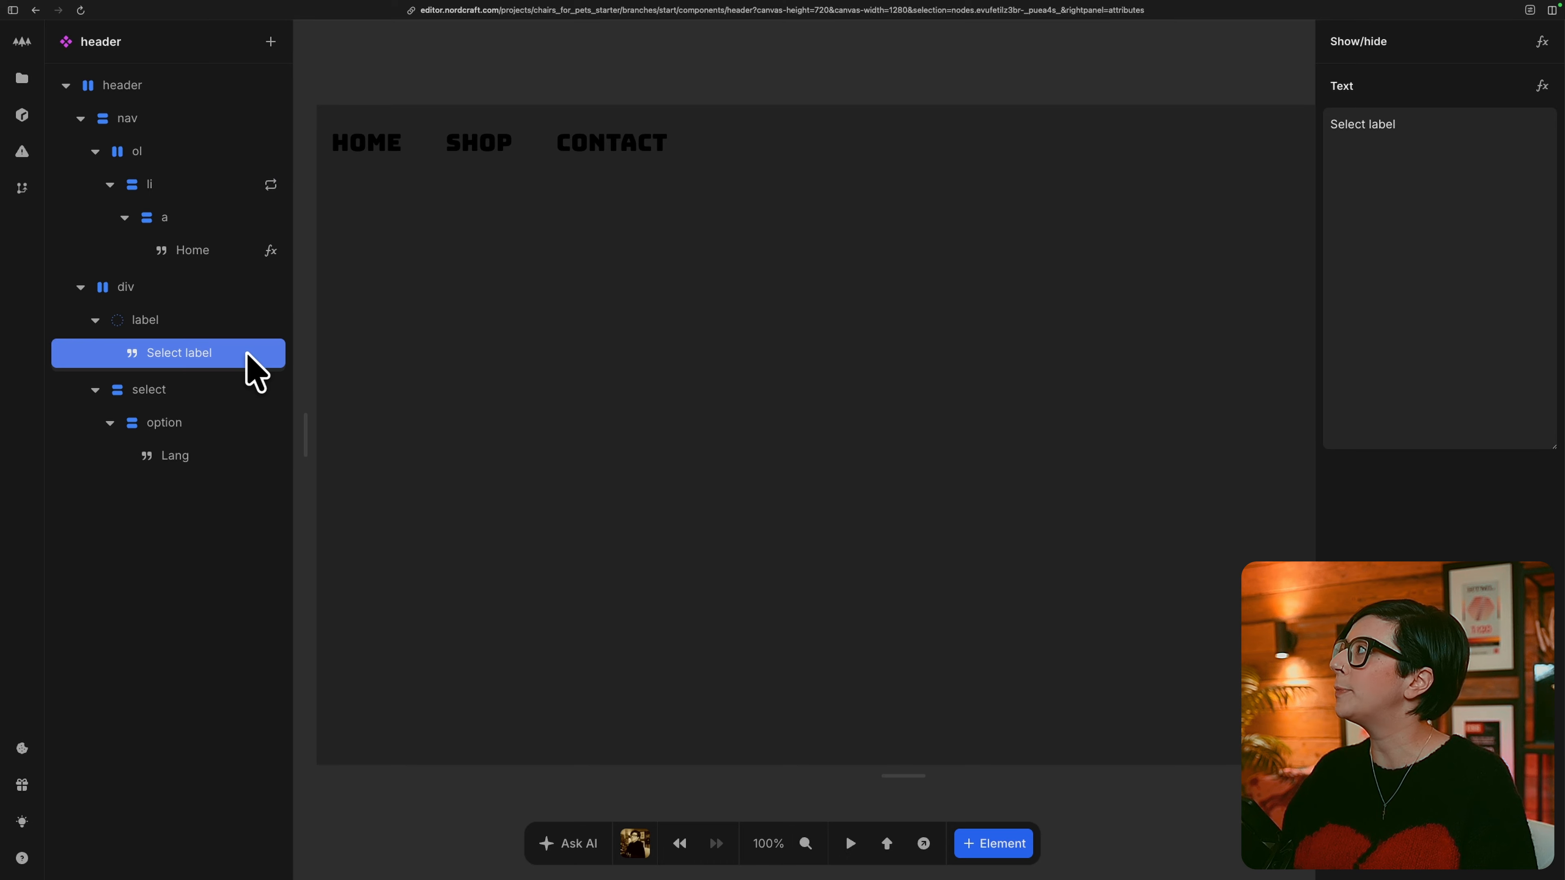
left_click(1541, 87)
left_click(566, 498)
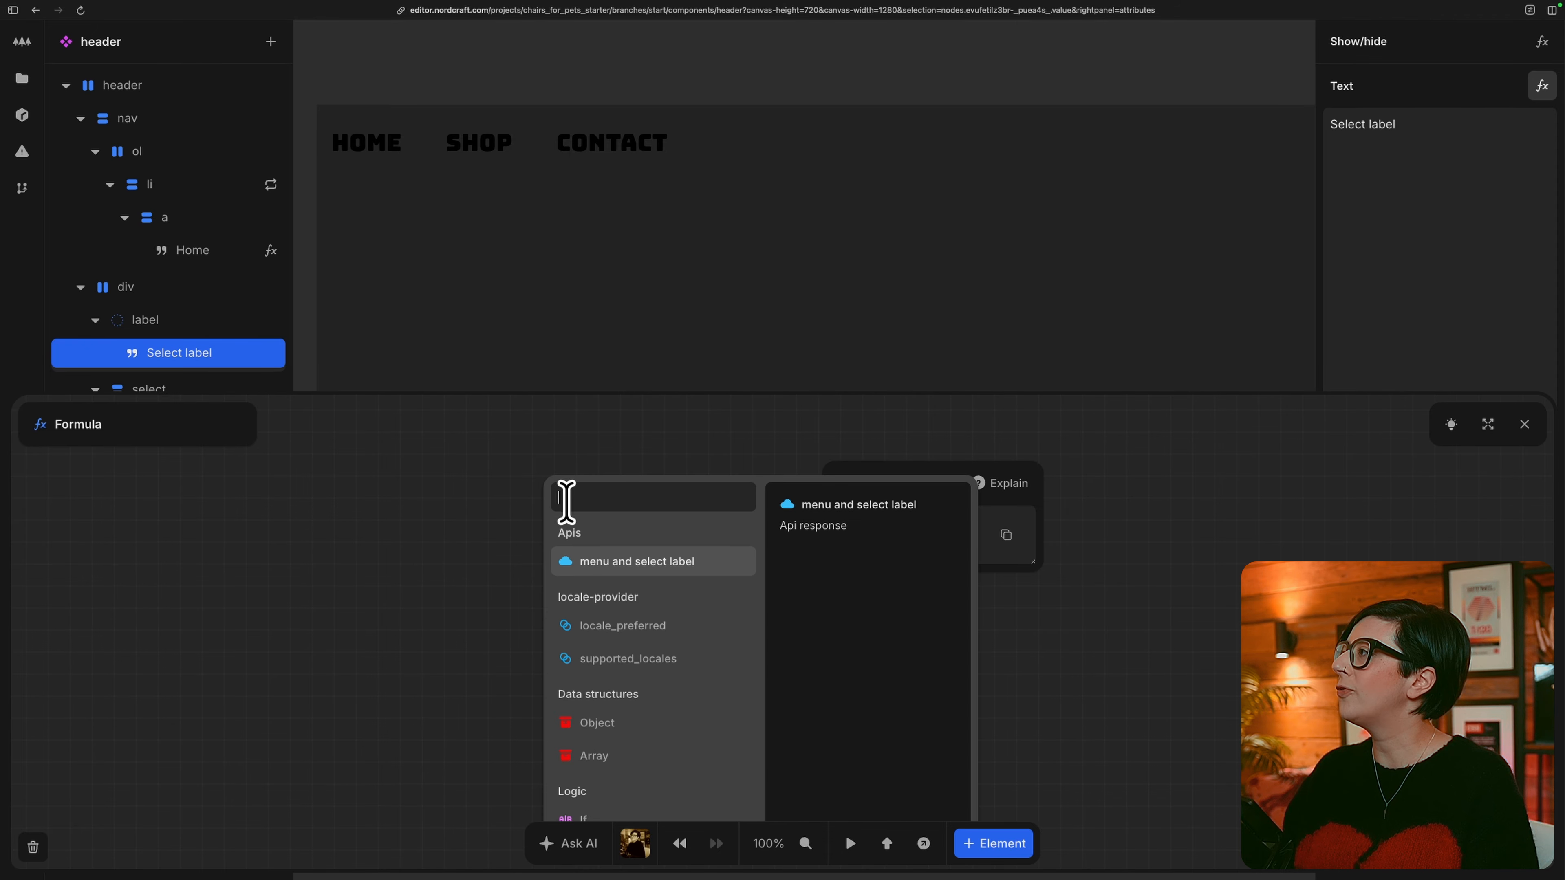
left_click(613, 562)
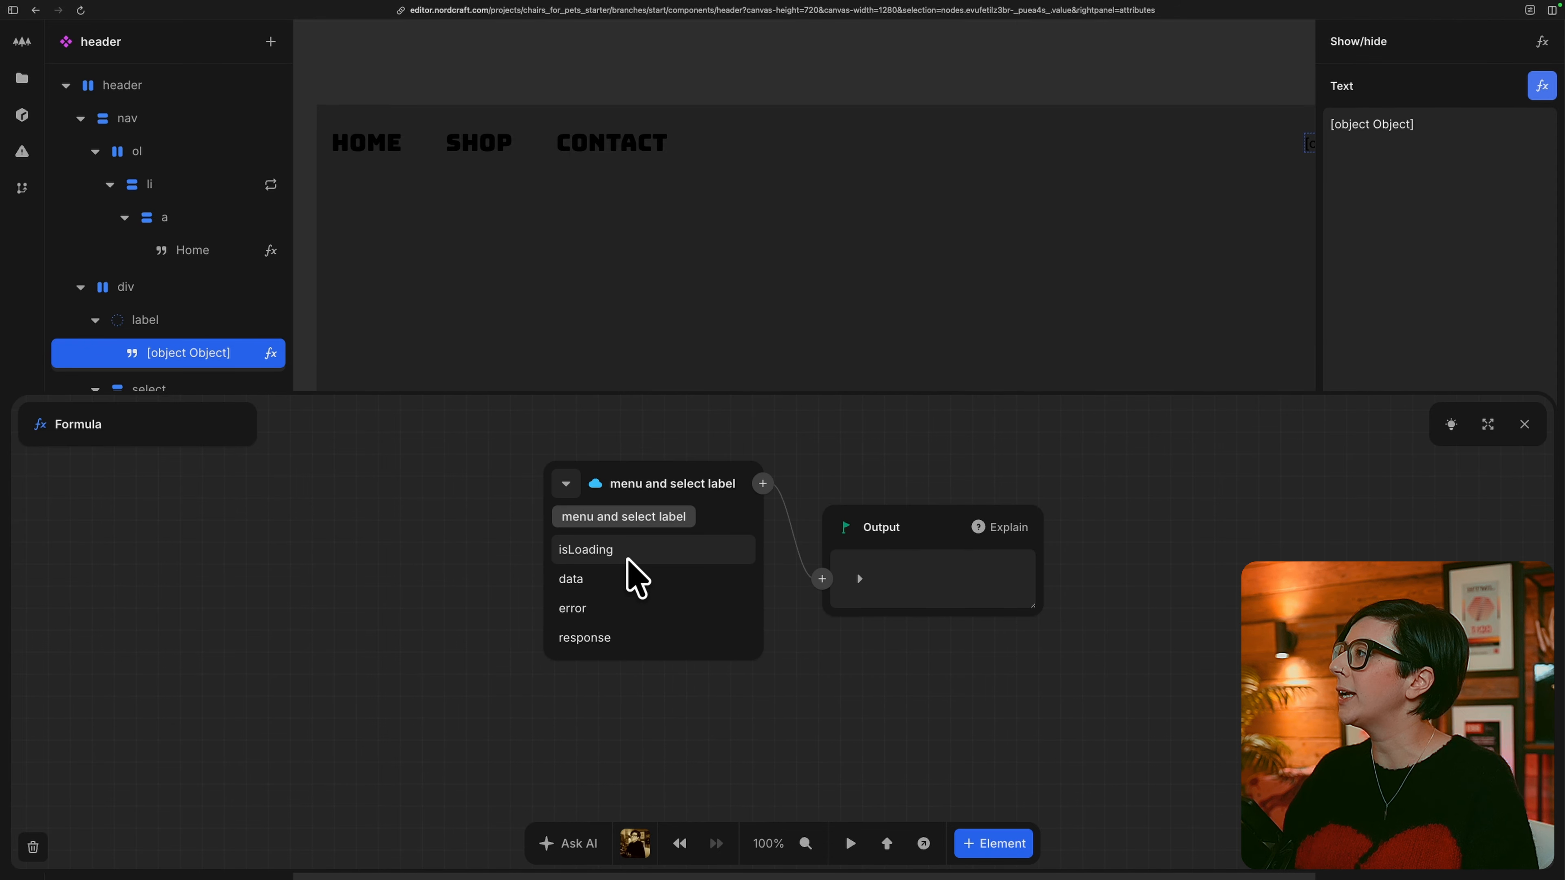
left_click(607, 579)
left_click(628, 551)
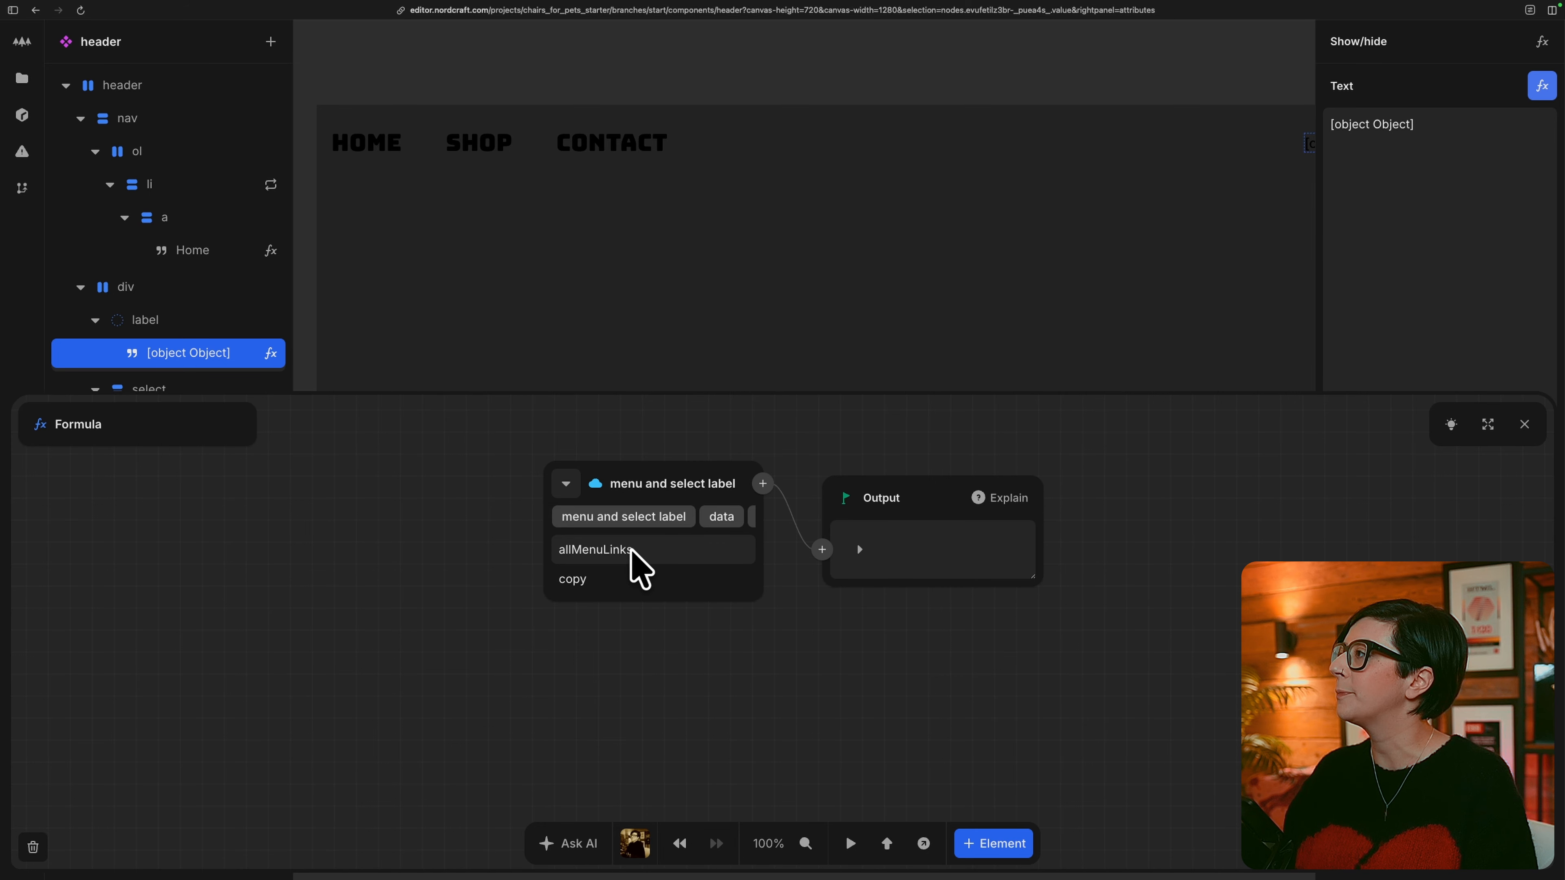
left_click(623, 580)
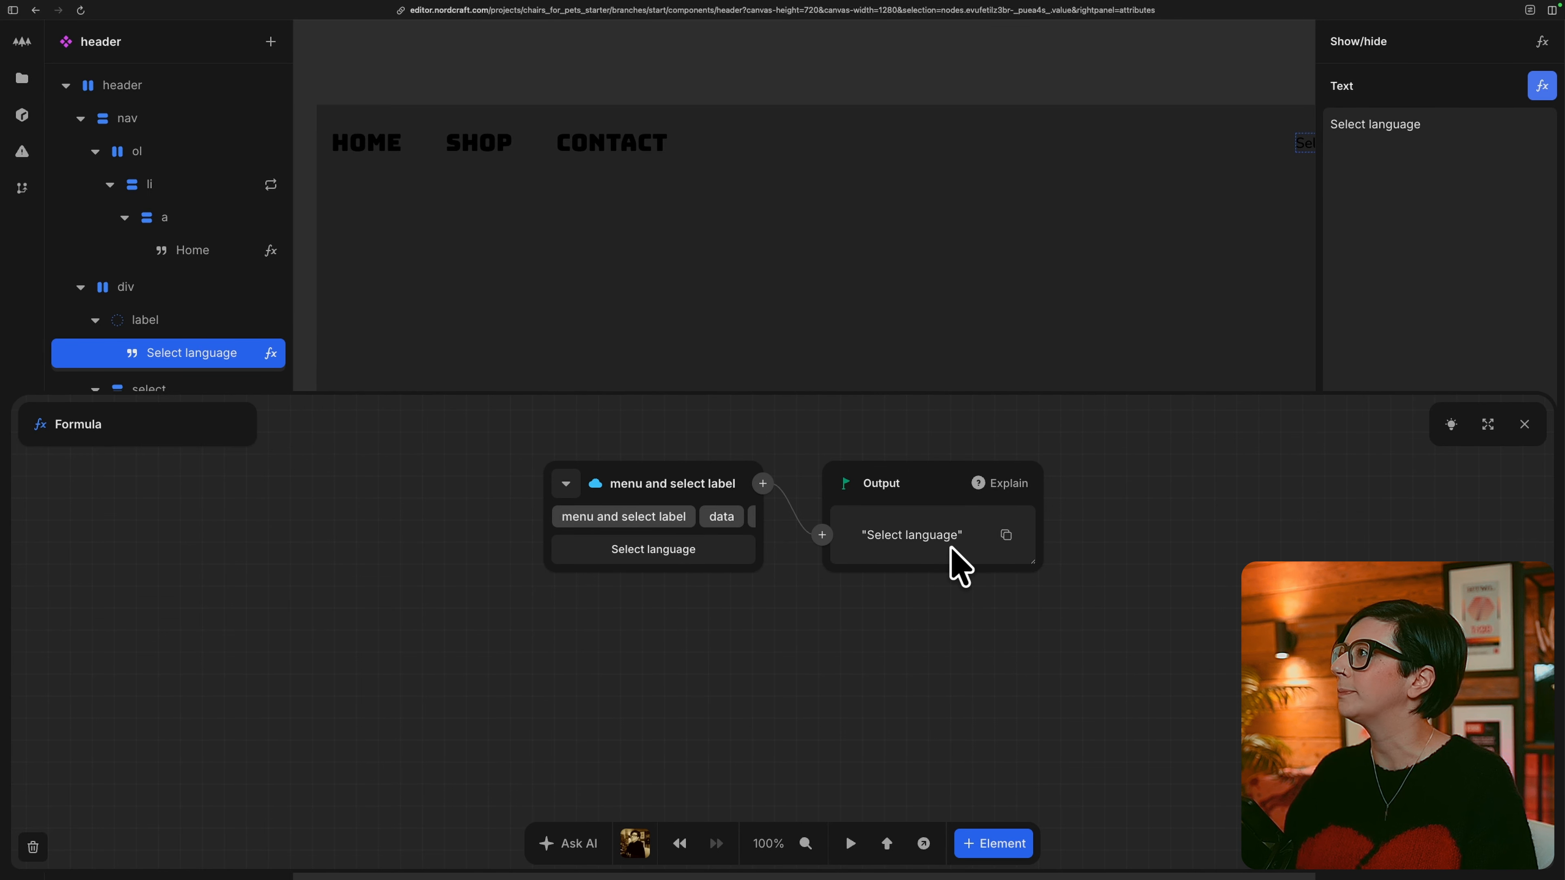
key("Escape")
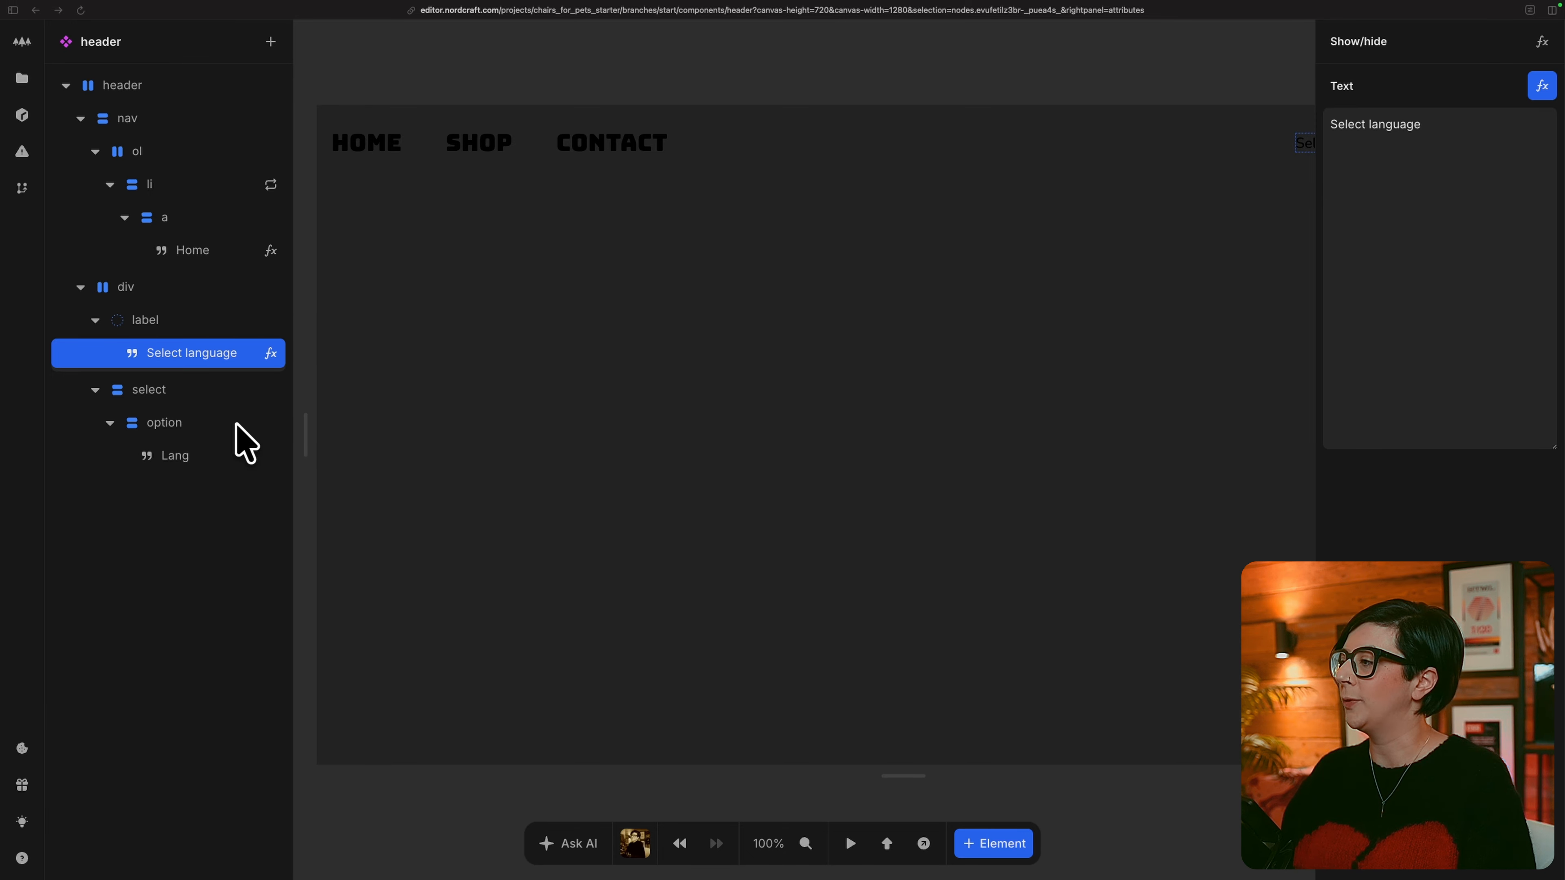
Repeat the option element over the locale-provider's supported_locales, using the repeat Index as its repeat key.
left_click(209, 423)
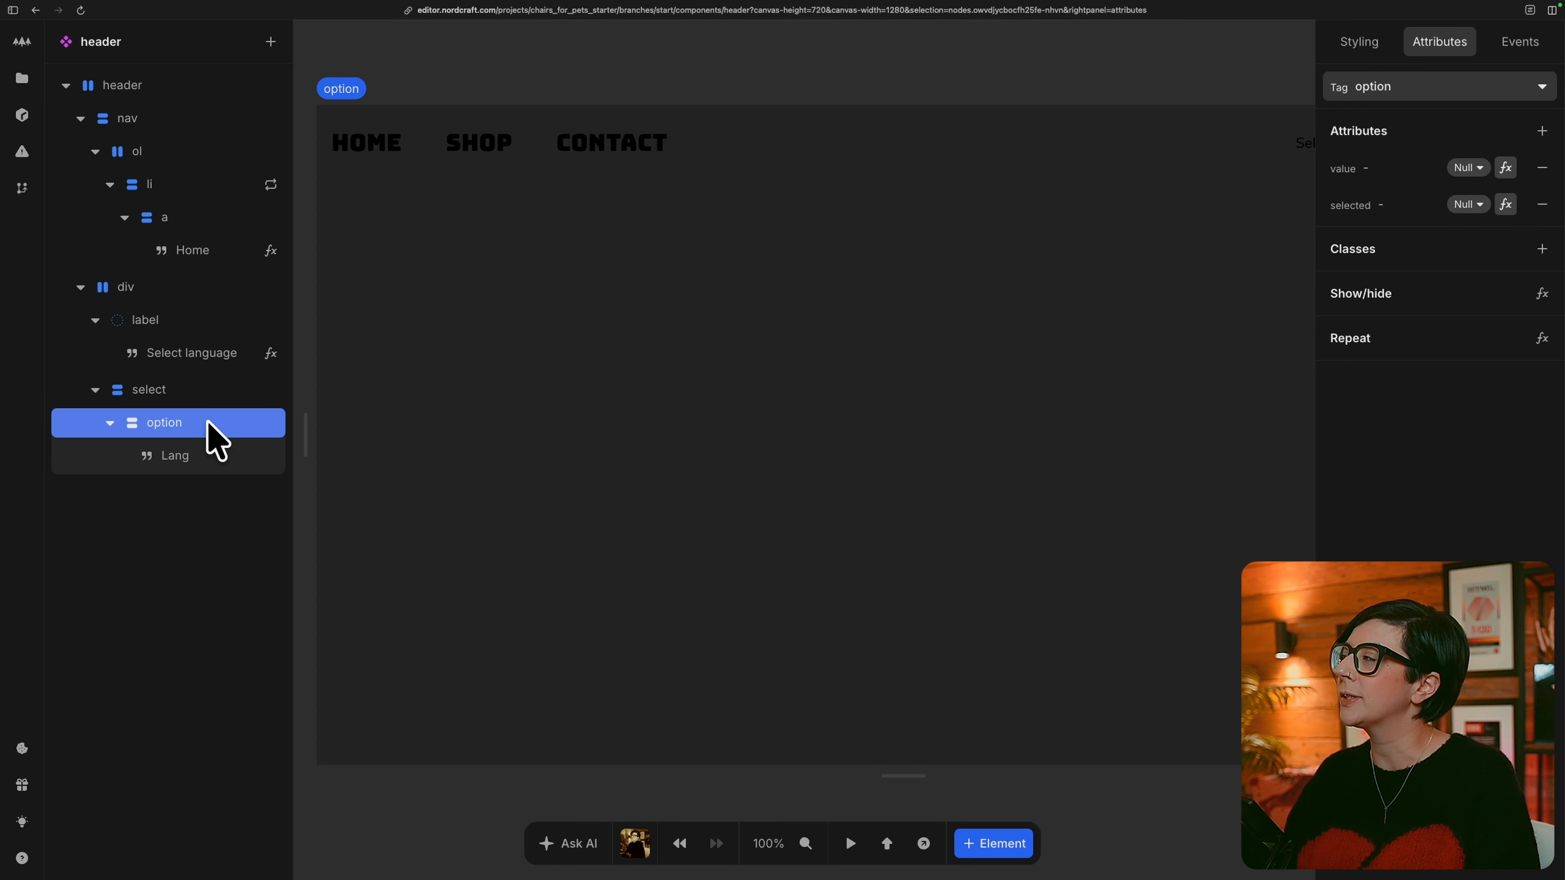
left_click(1541, 340)
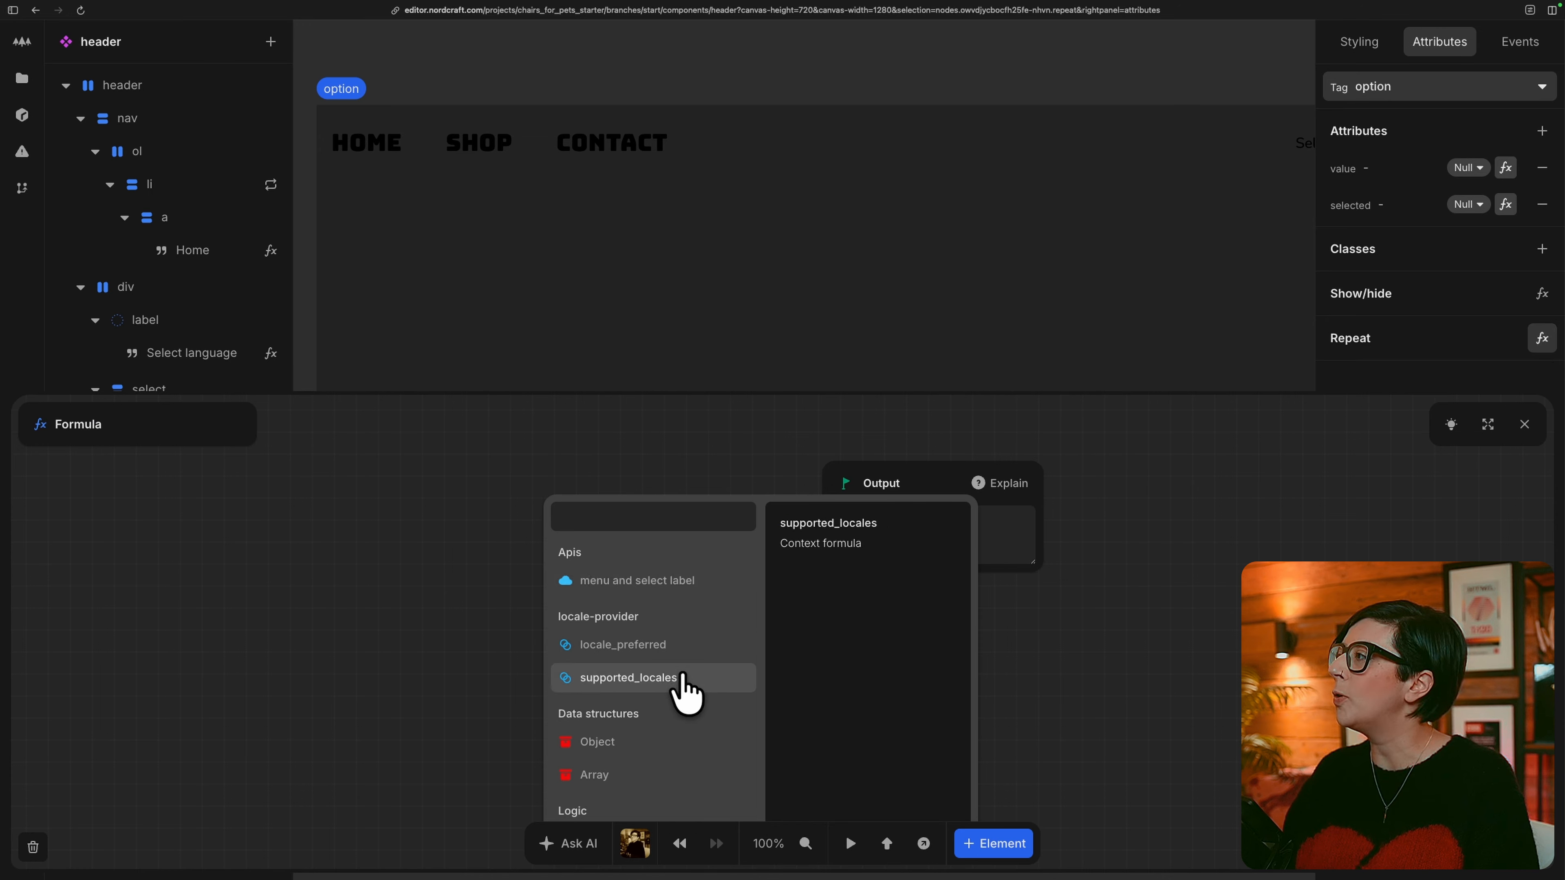
left_click(715, 684)
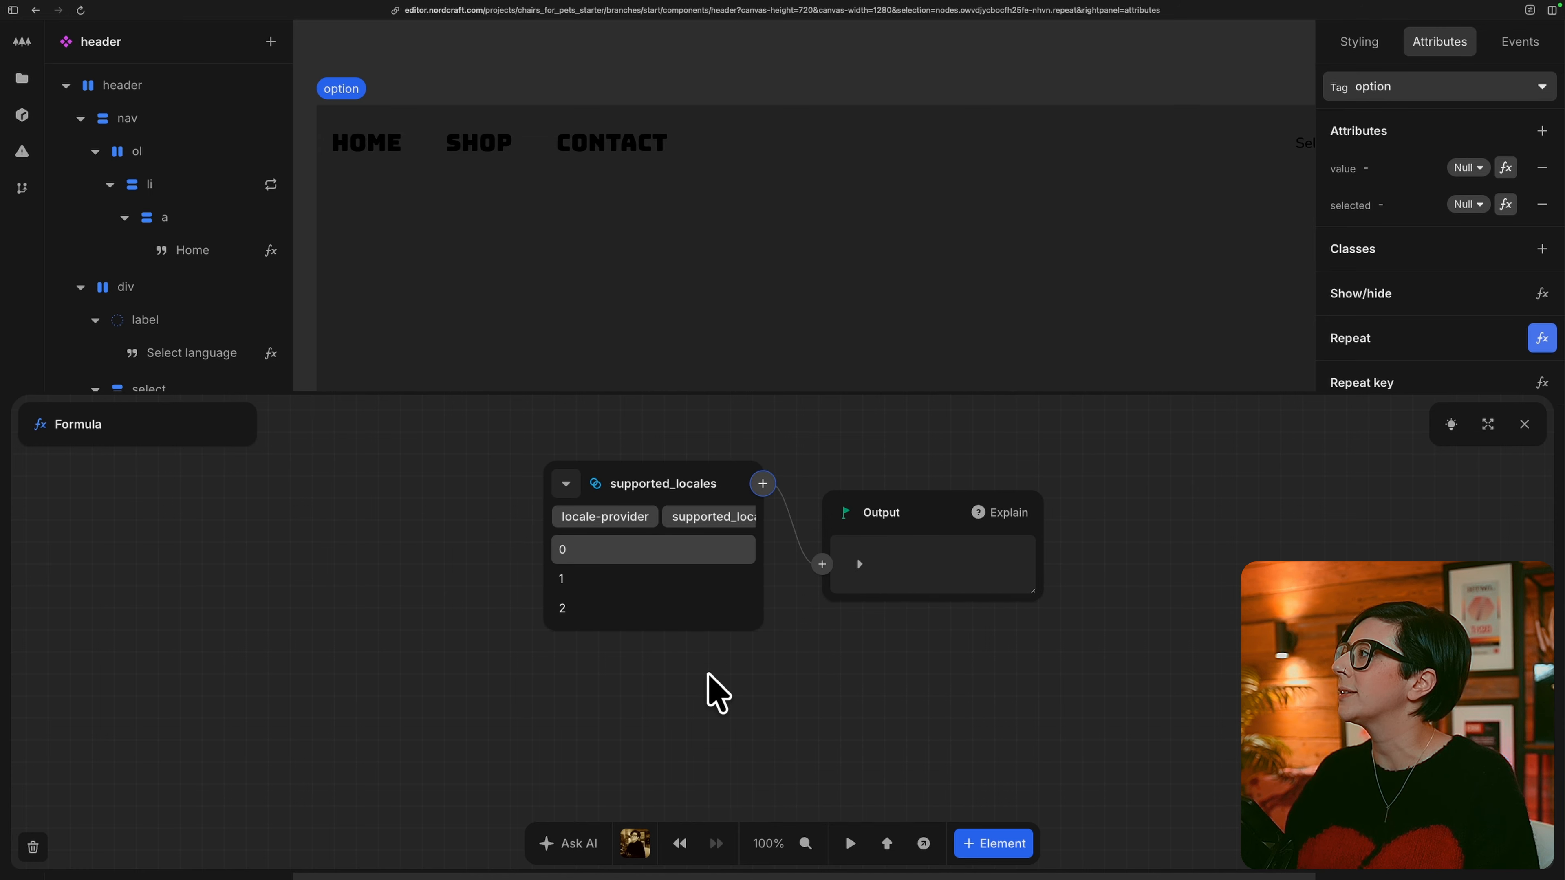
left_click(859, 564)
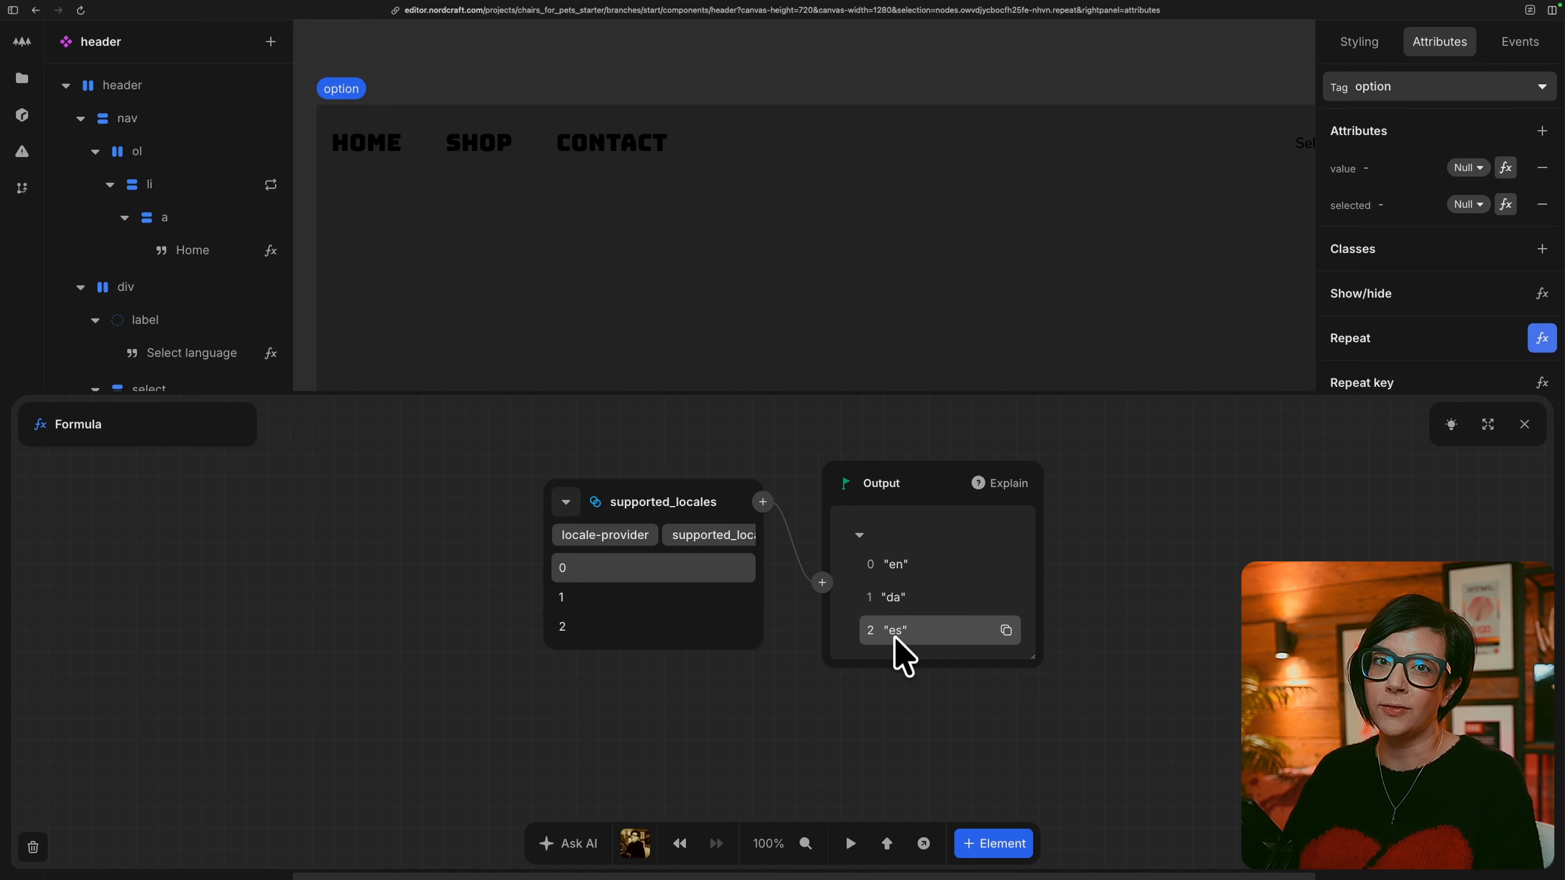
left_click(1524, 424)
left_click(1541, 383)
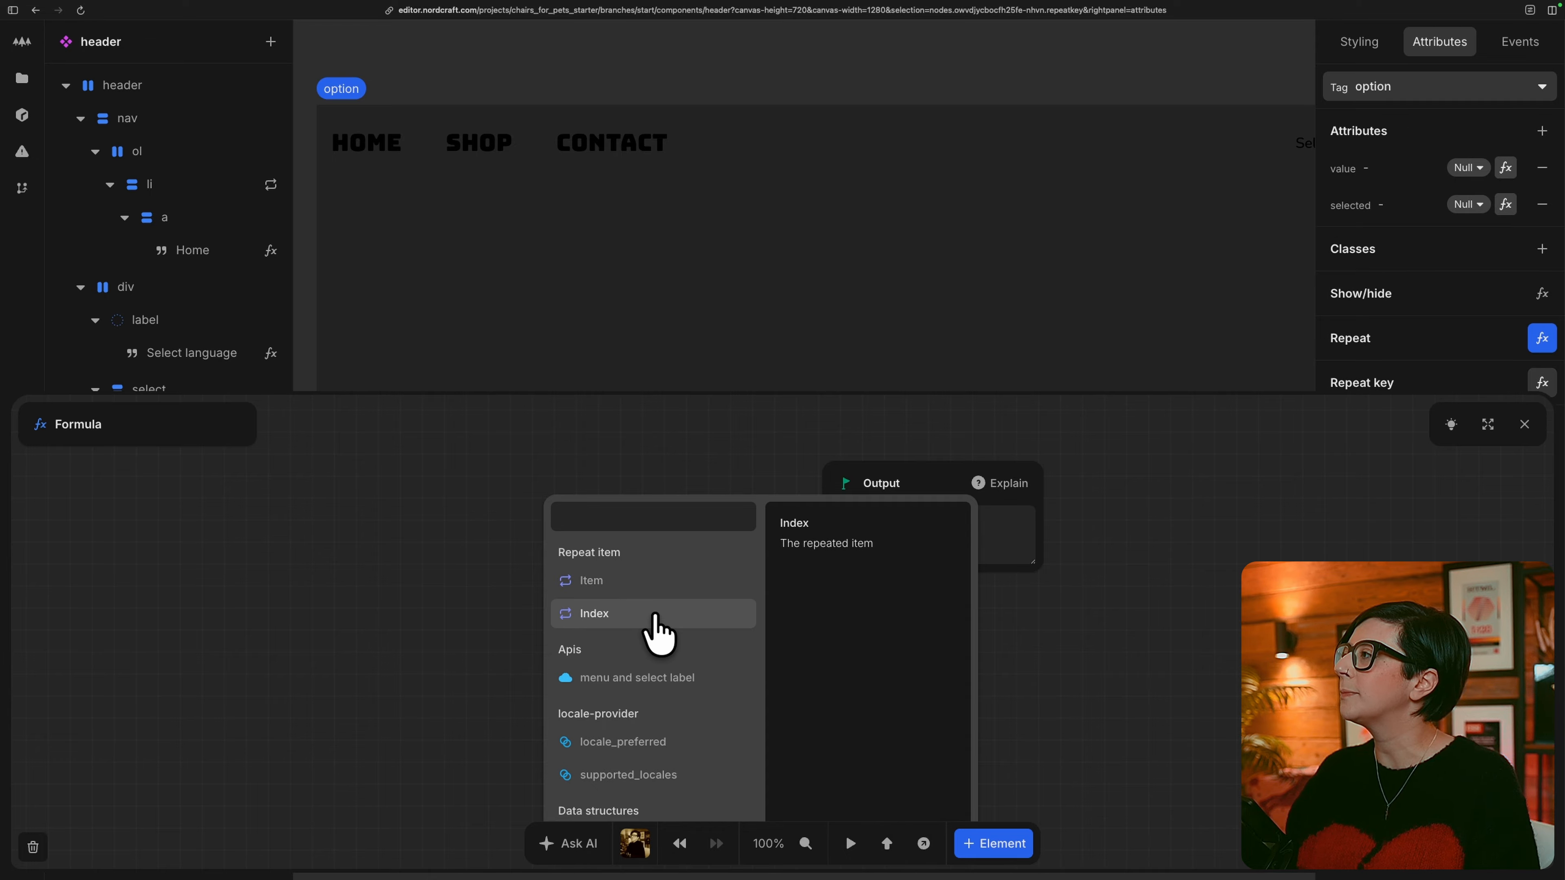
left_click(657, 629)
key("Escape")
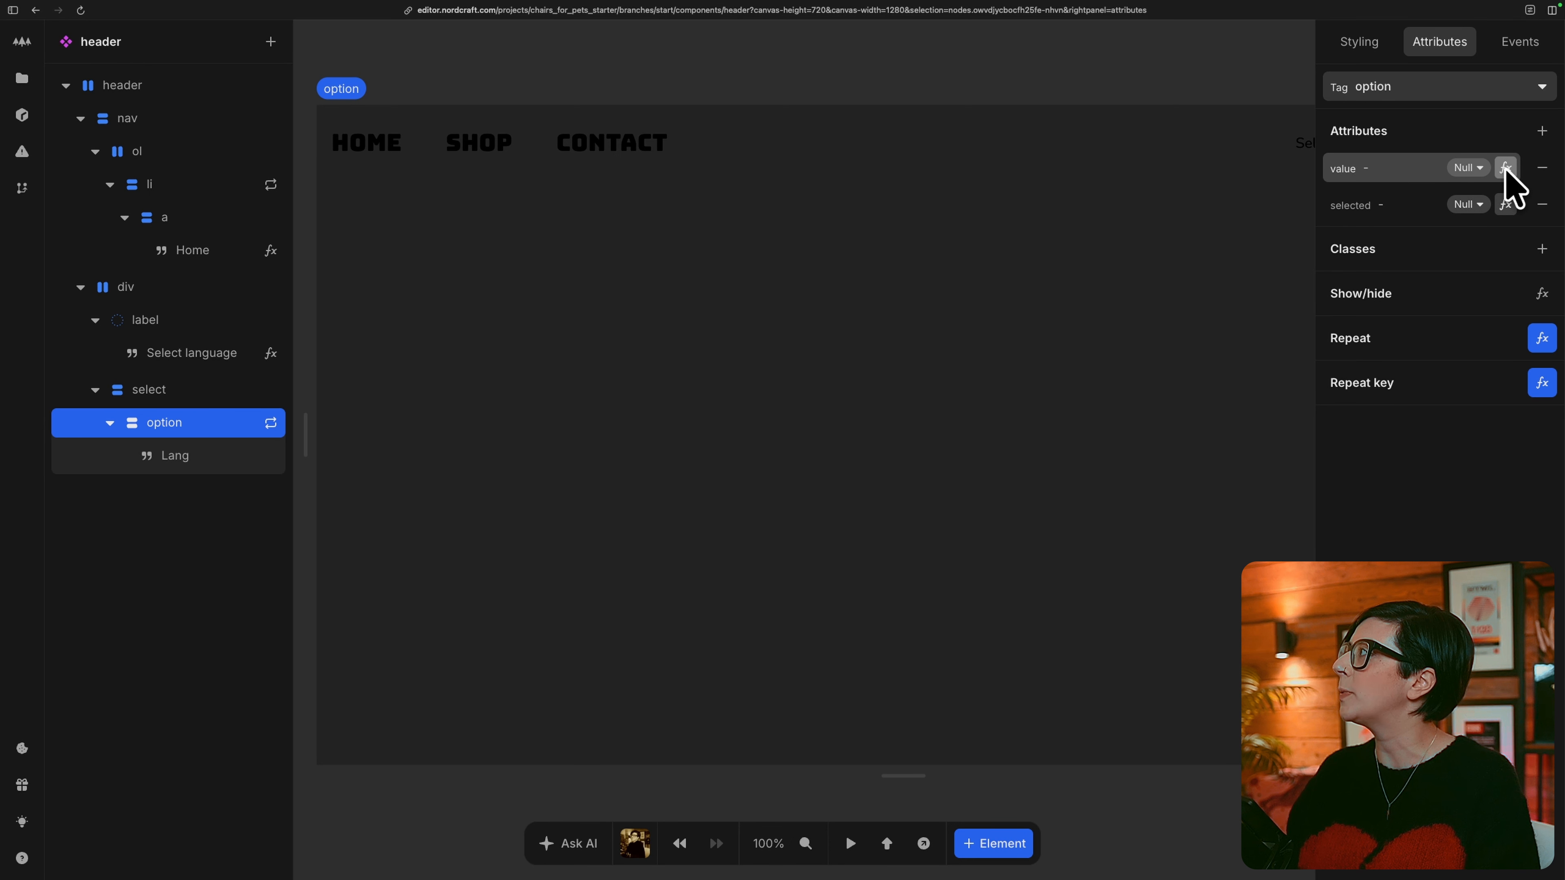
Bind the option's value attribute to the repeated Item.
left_click(1505, 167)
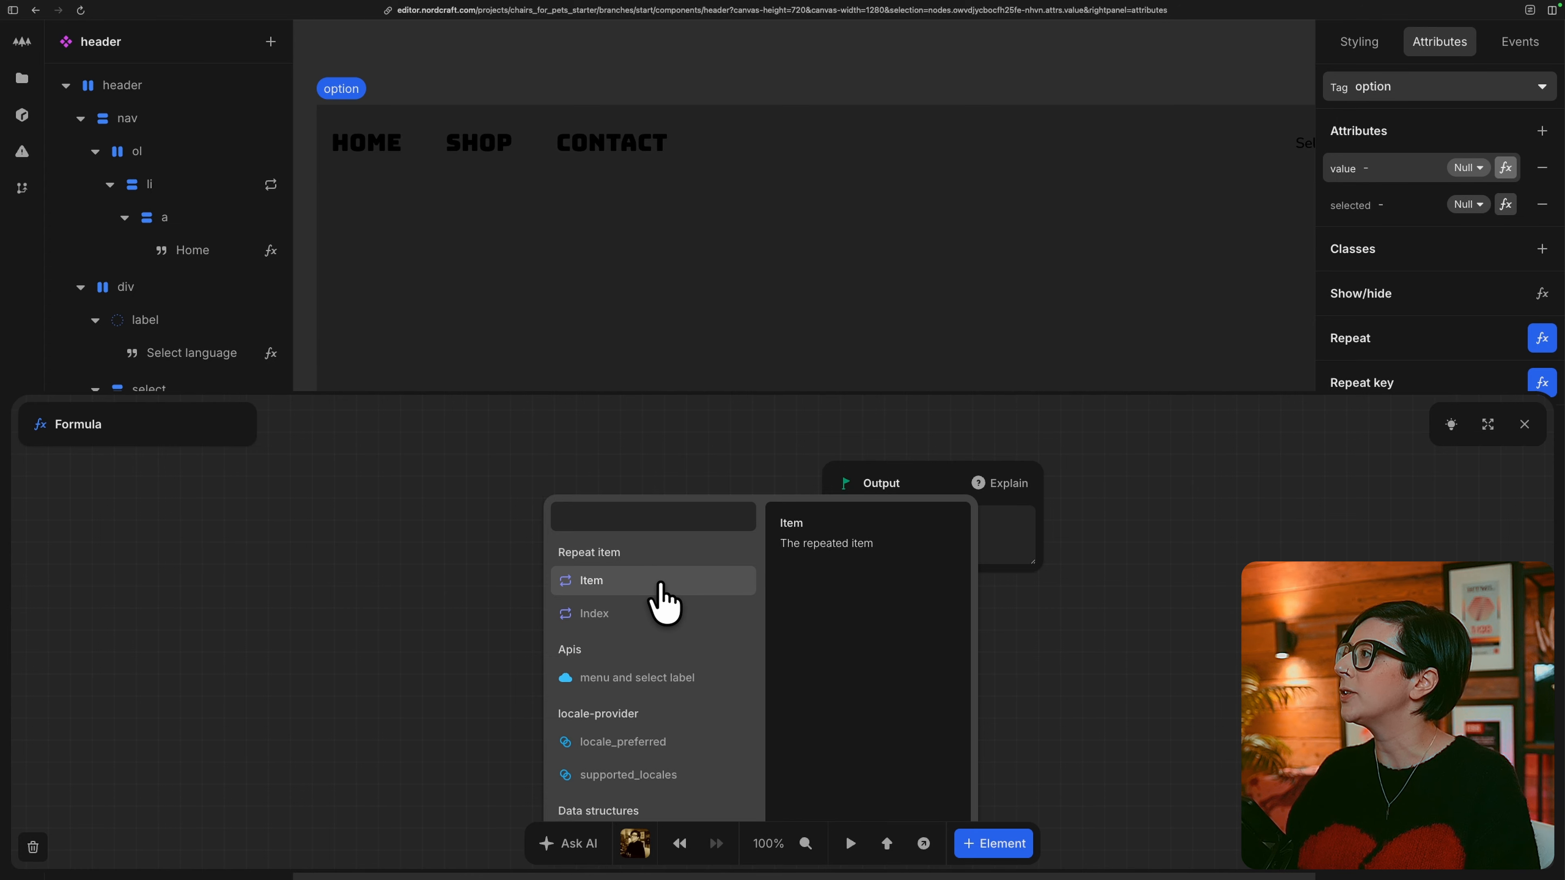
left_click(662, 599)
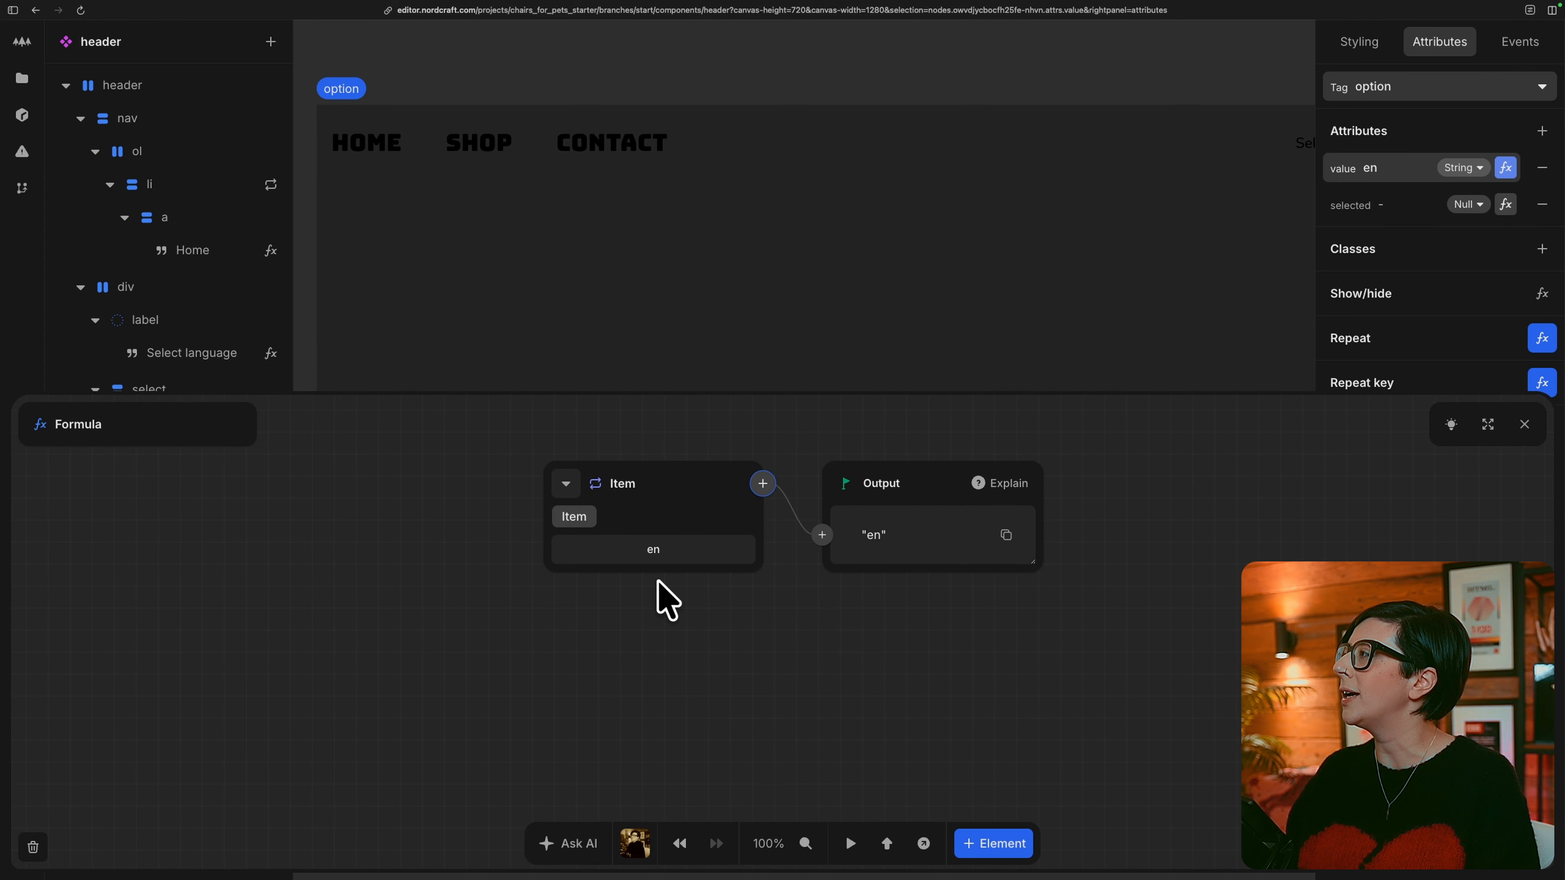
left_click(1524, 424)
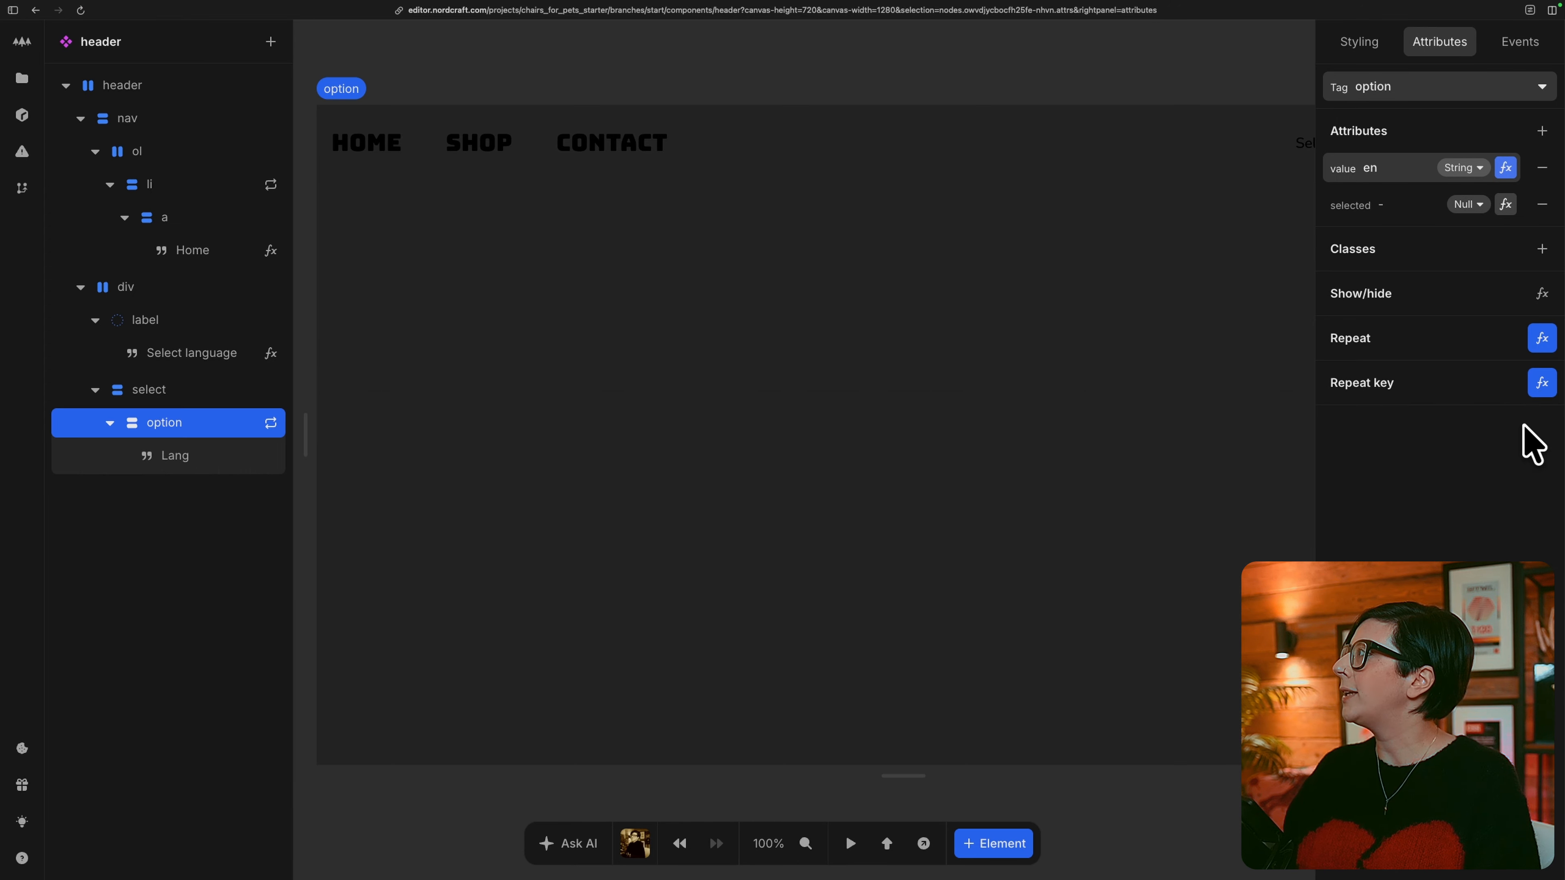
Set the option's selected attribute to an Equals formula comparing the locale-provider's locale_preferred with the repeated Item.
left_click(1505, 205)
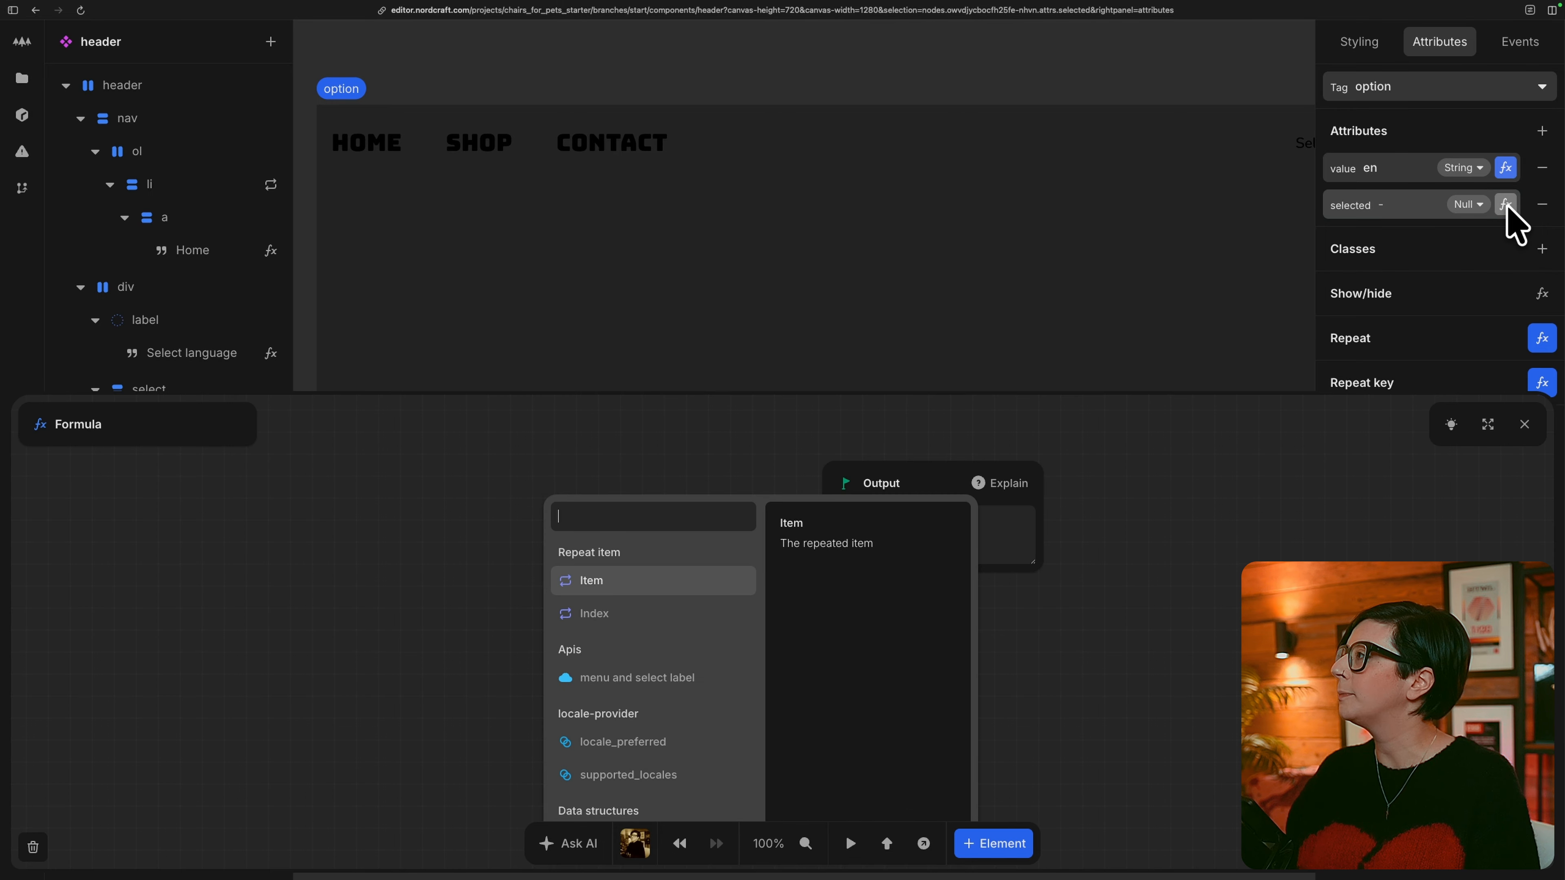
left_click(701, 742)
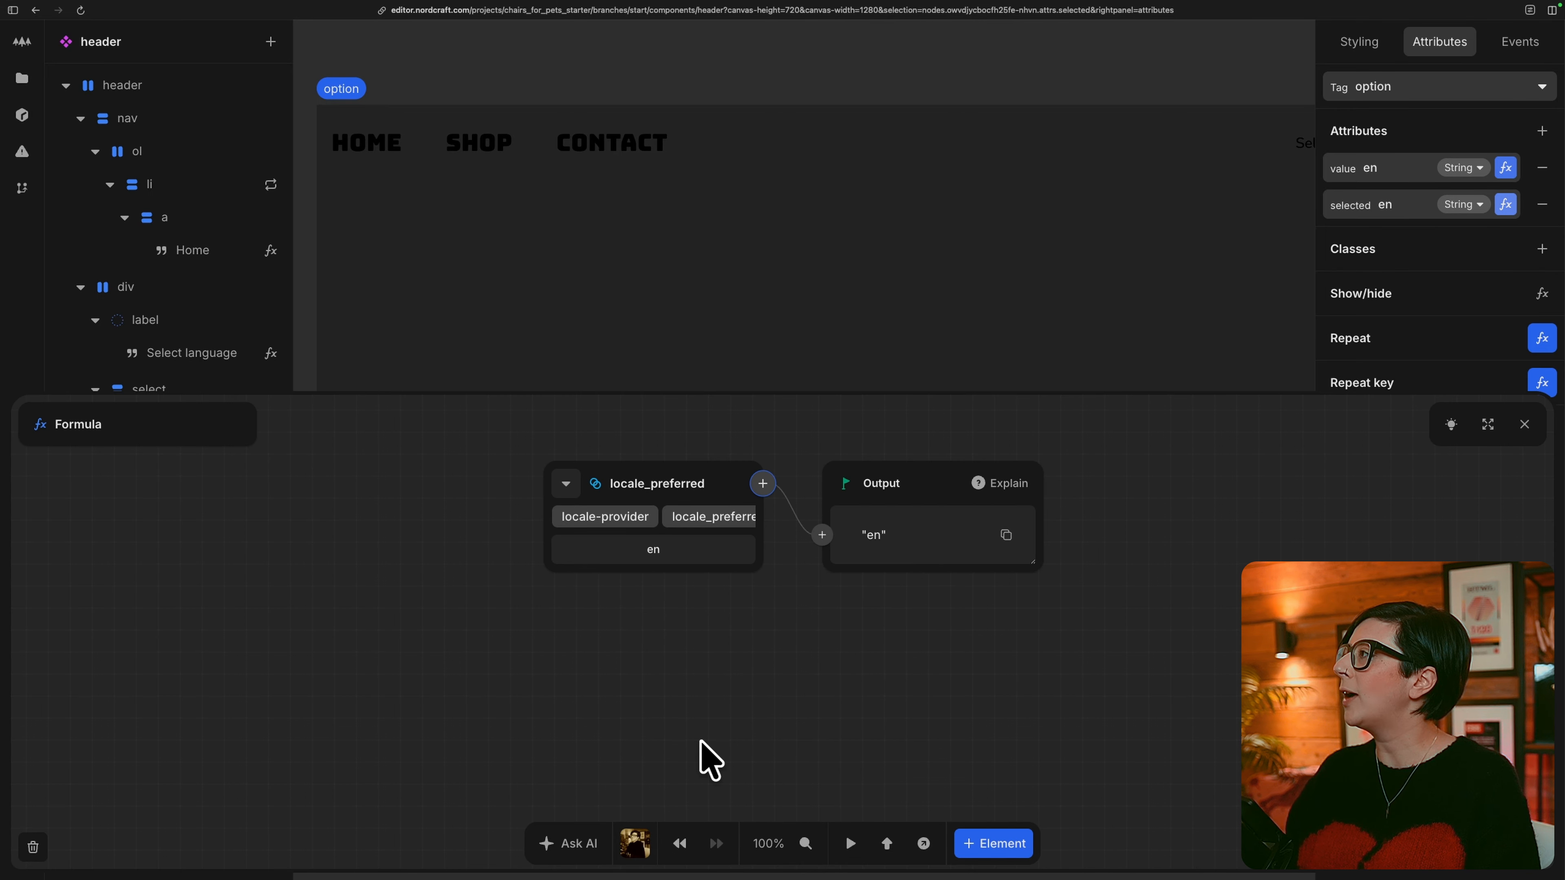
left_click(762, 483)
type("equ")
key("Return")
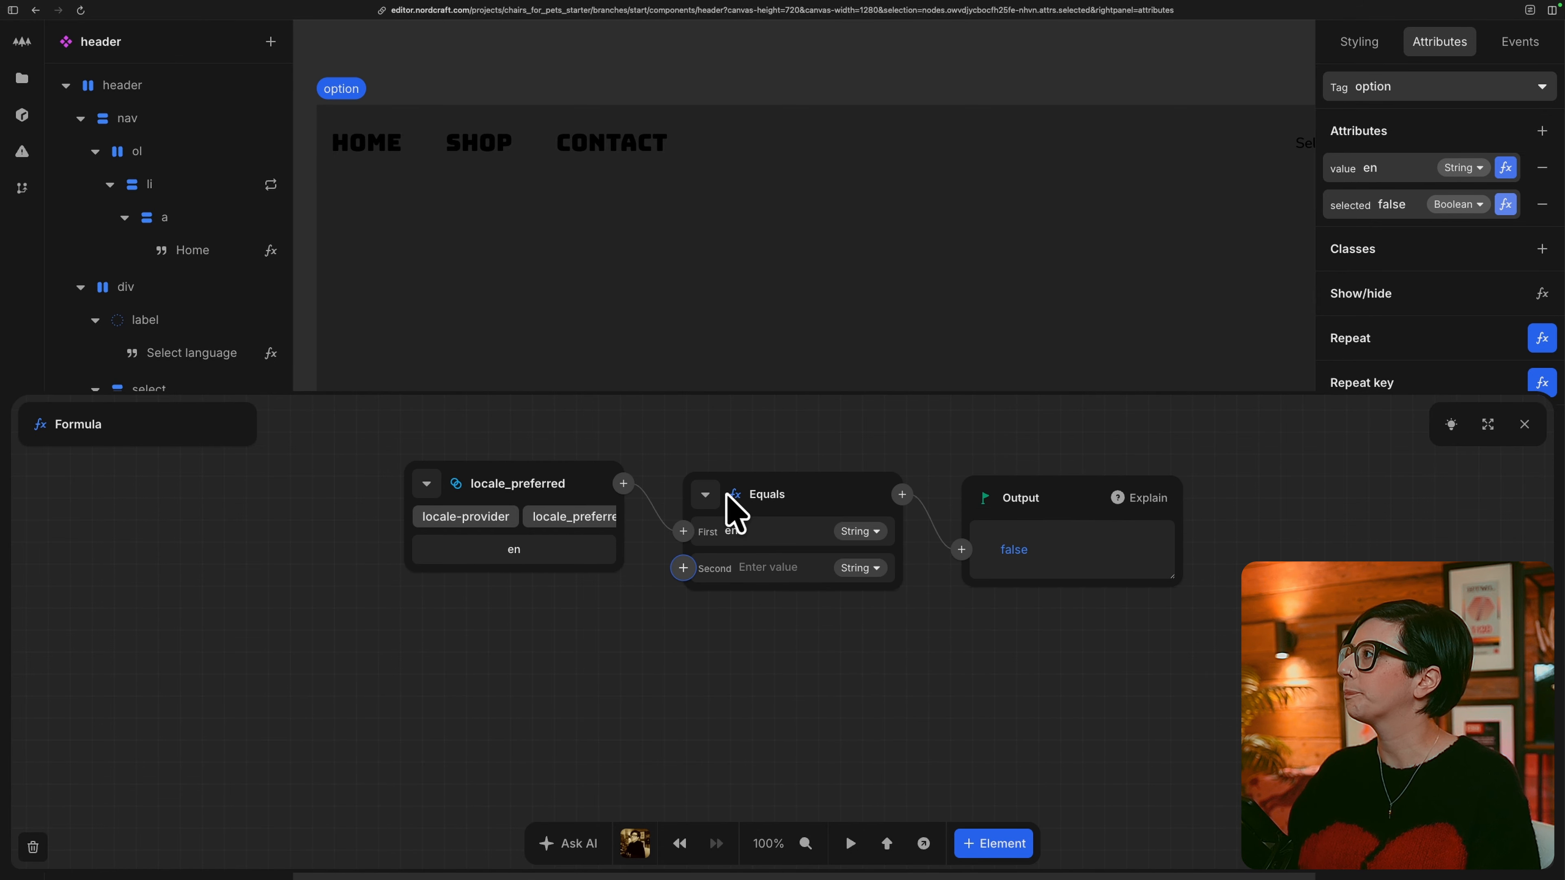
left_click(683, 568)
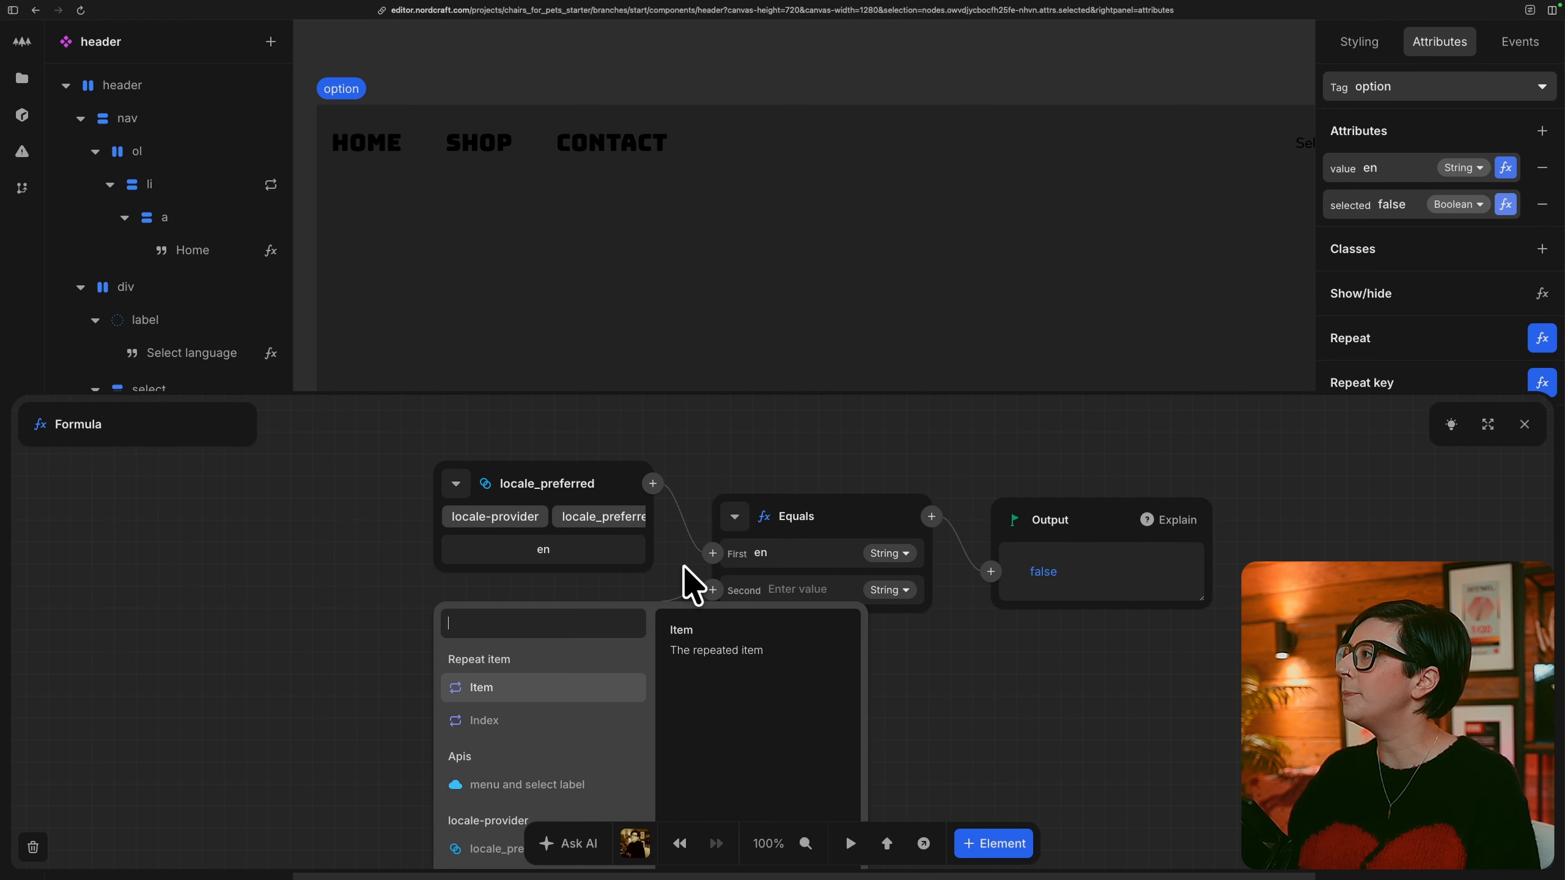
left_click(540, 686)
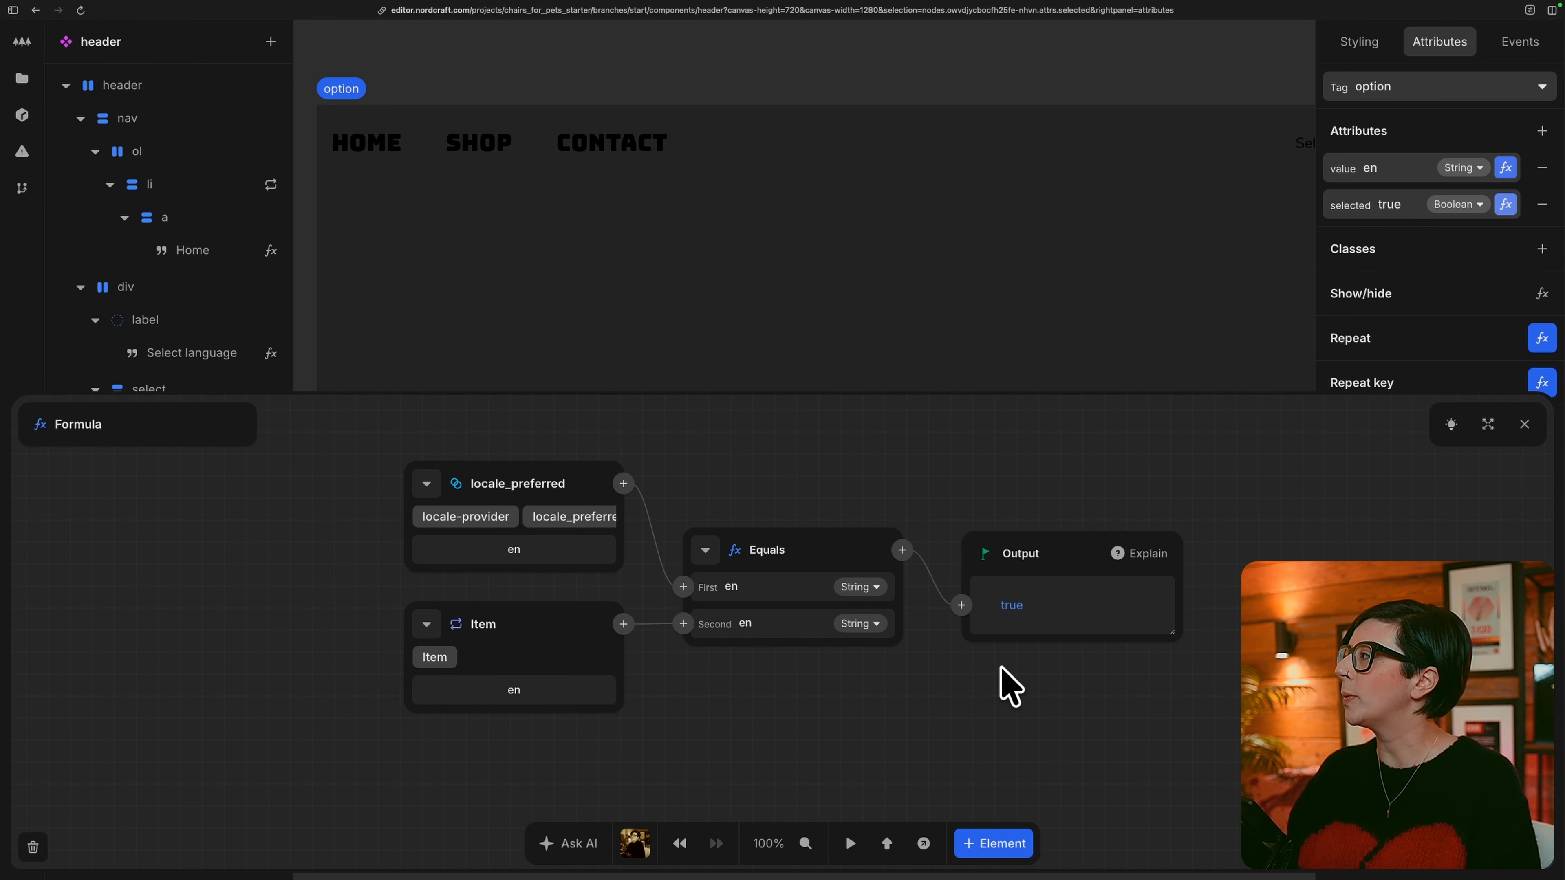
key("Escape")
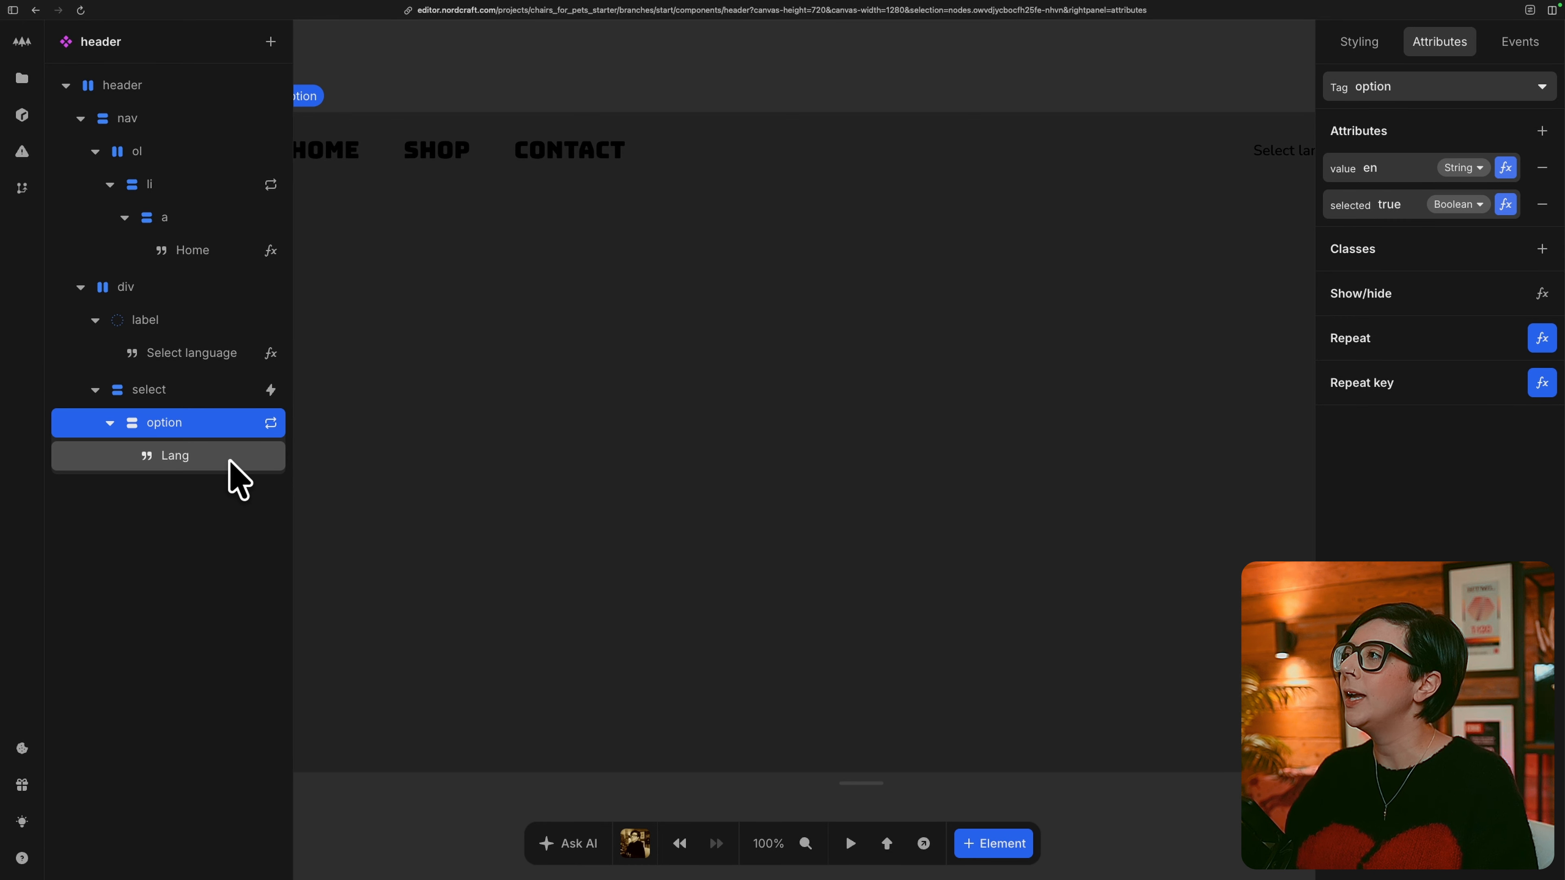
Open the formula for the option's Lang text and replace its static Value node.
left_click(238, 474)
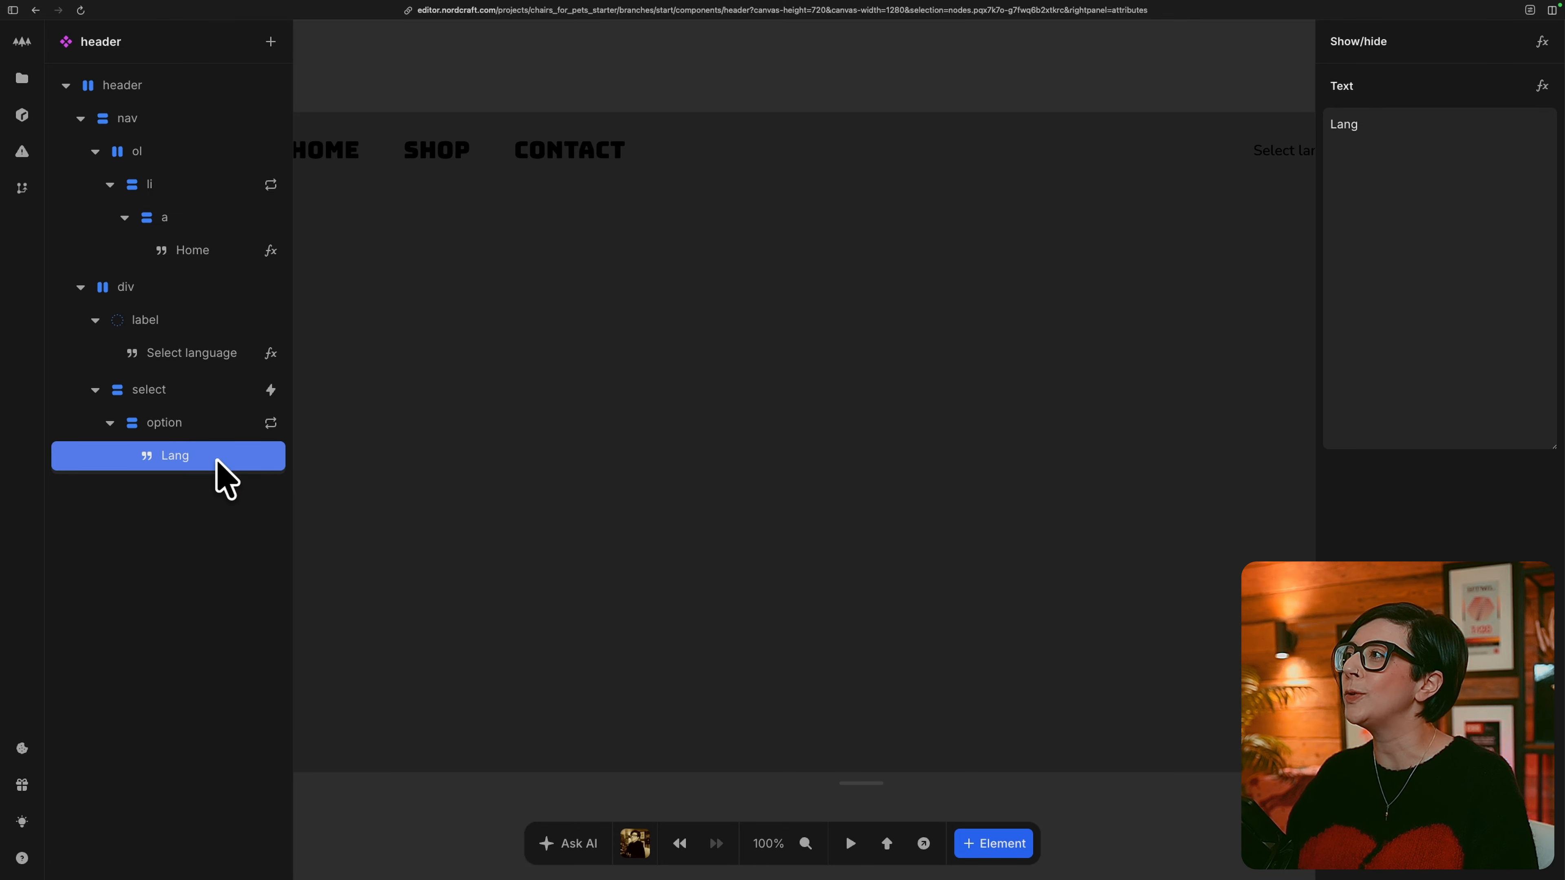
left_click(1544, 86)
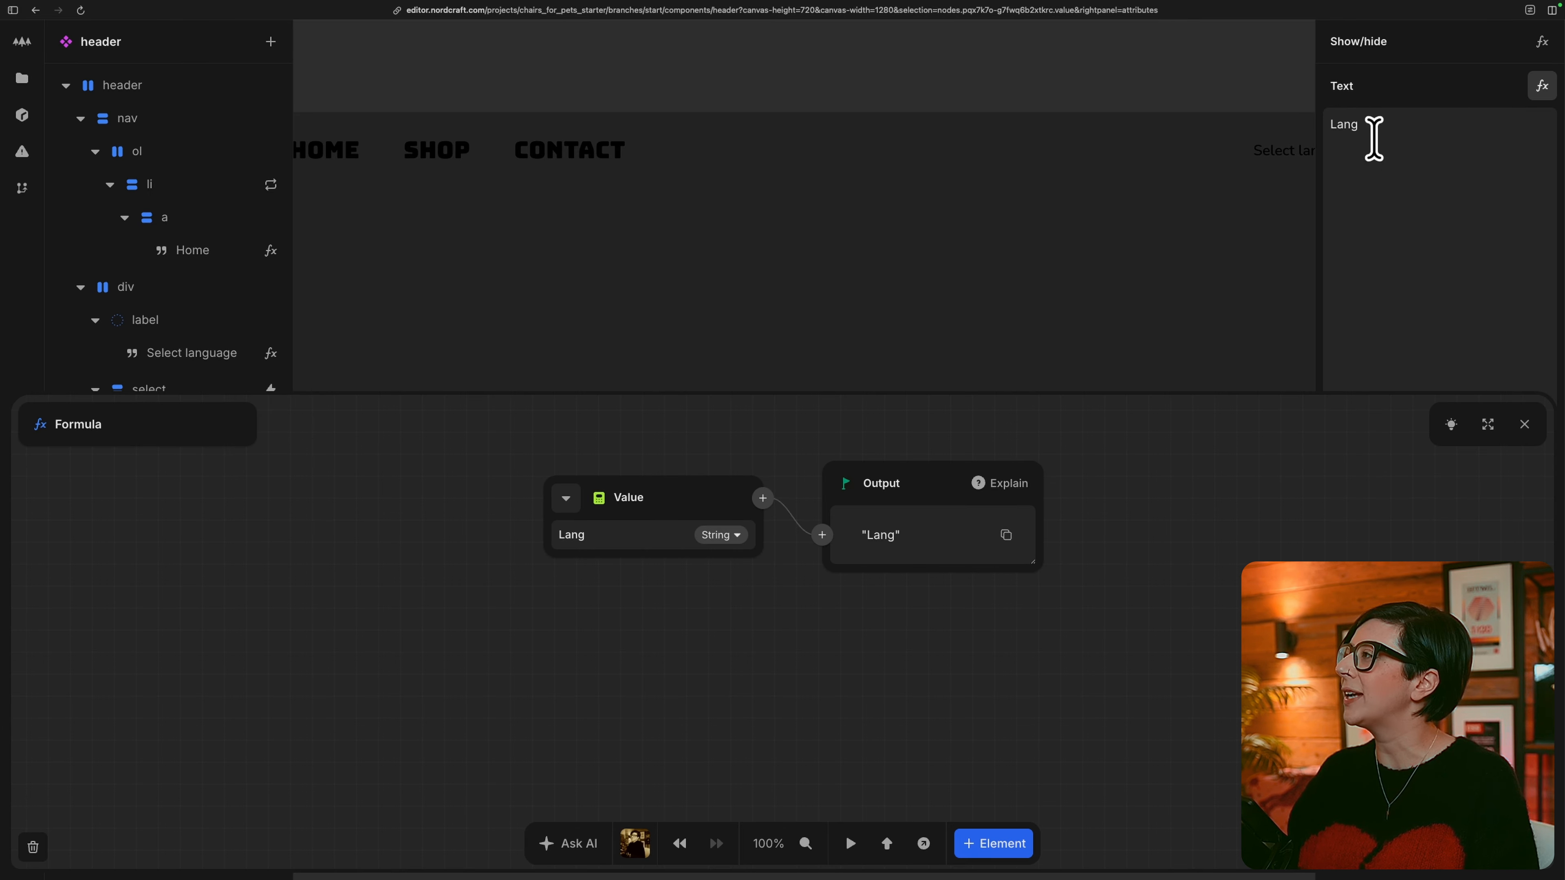
left_click(564, 498)
left_click(624, 562)
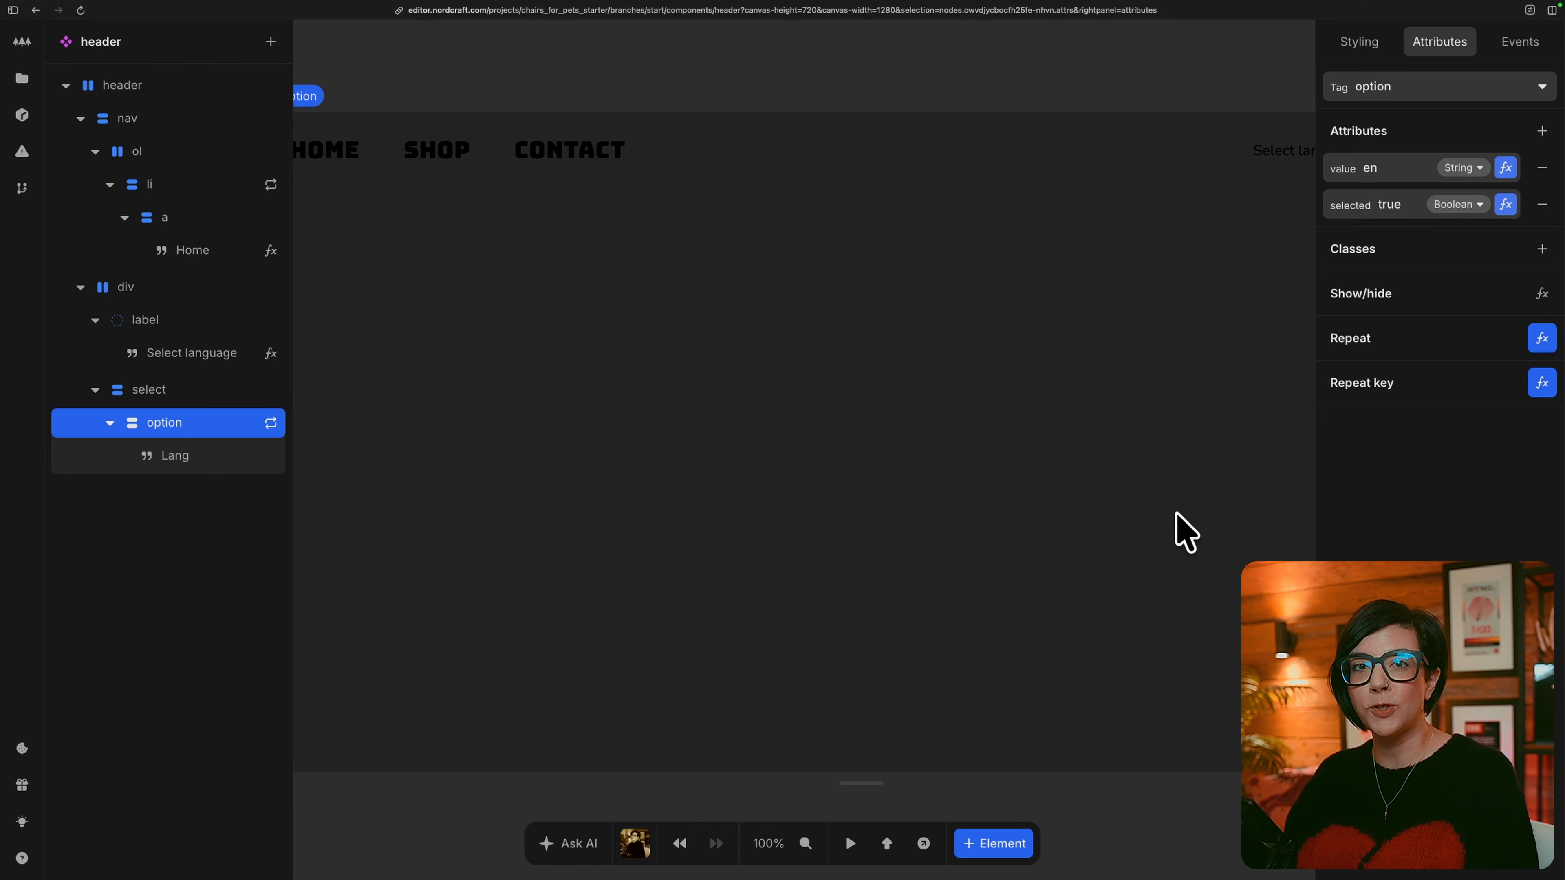
Add a change event to the select element that runs the locale-provider's Update locale workflow.
left_click(202, 393)
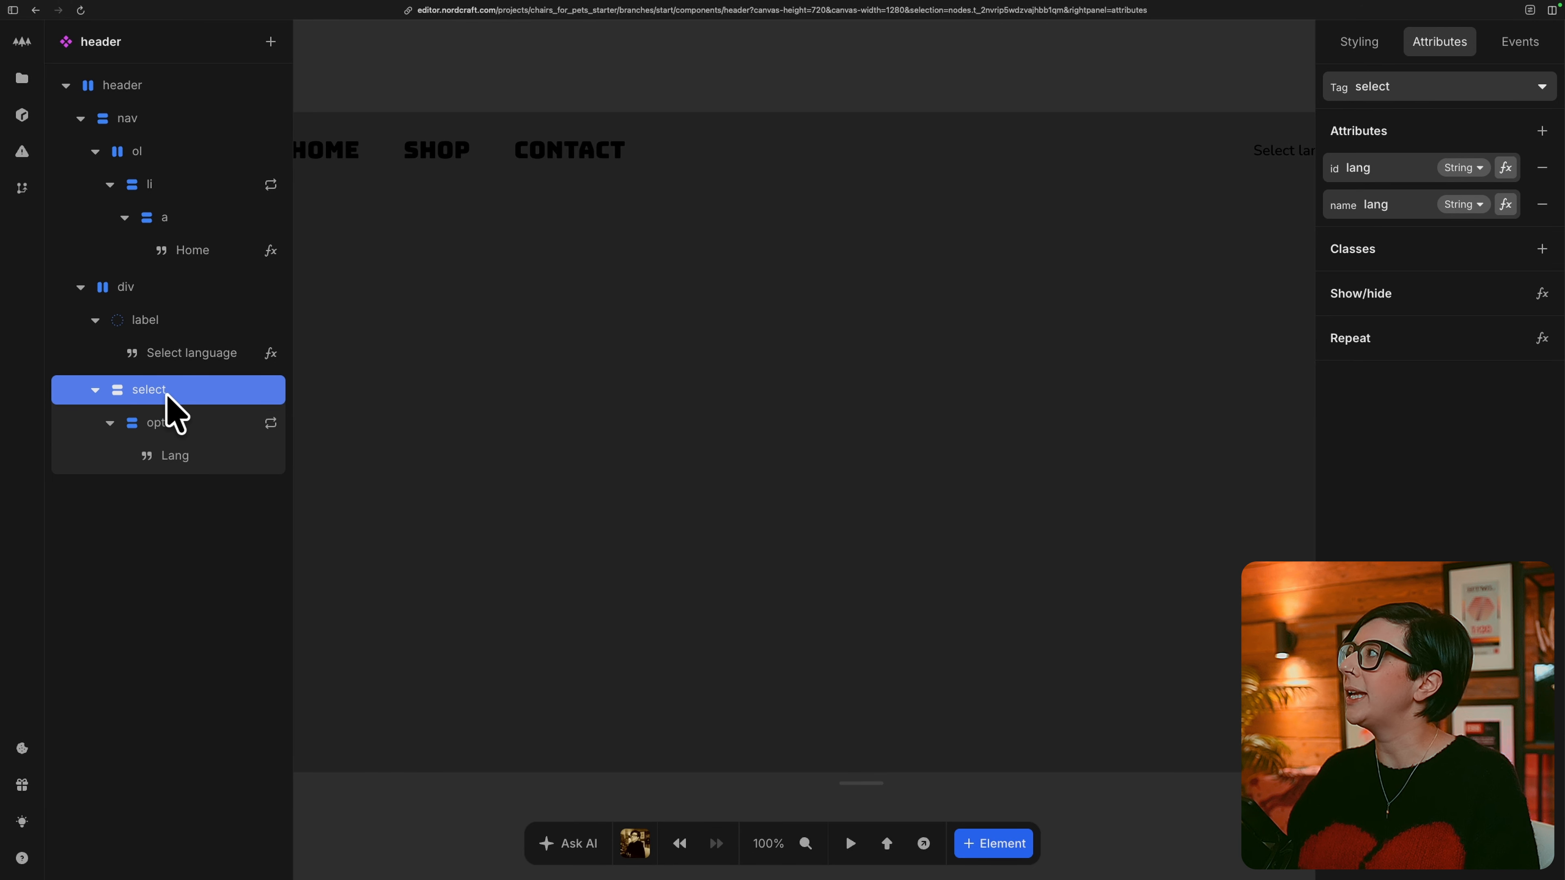
key("e")
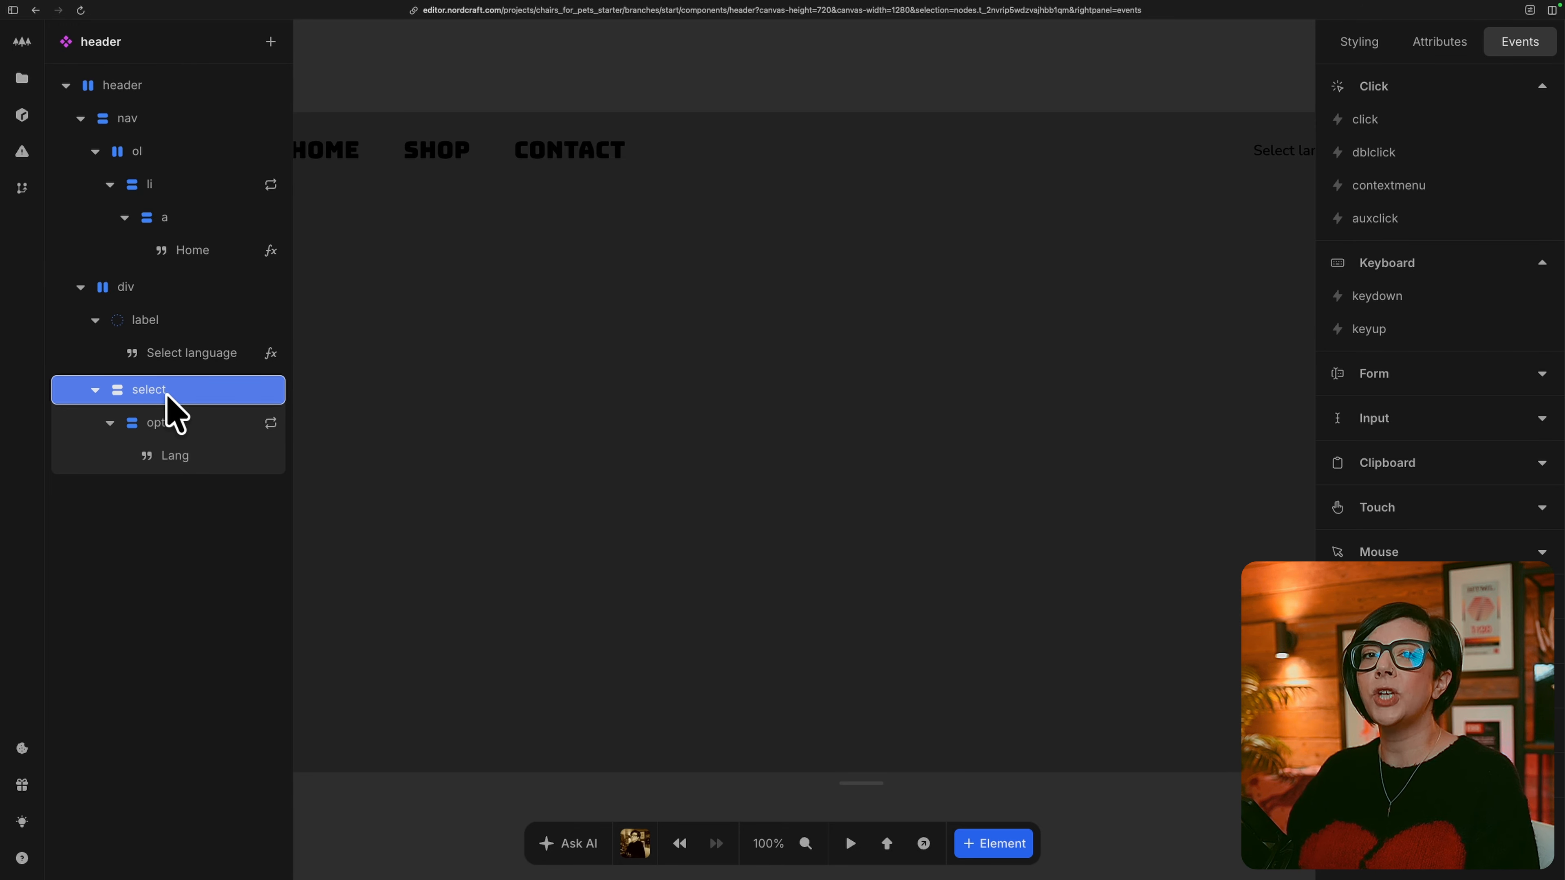
left_click(1542, 418)
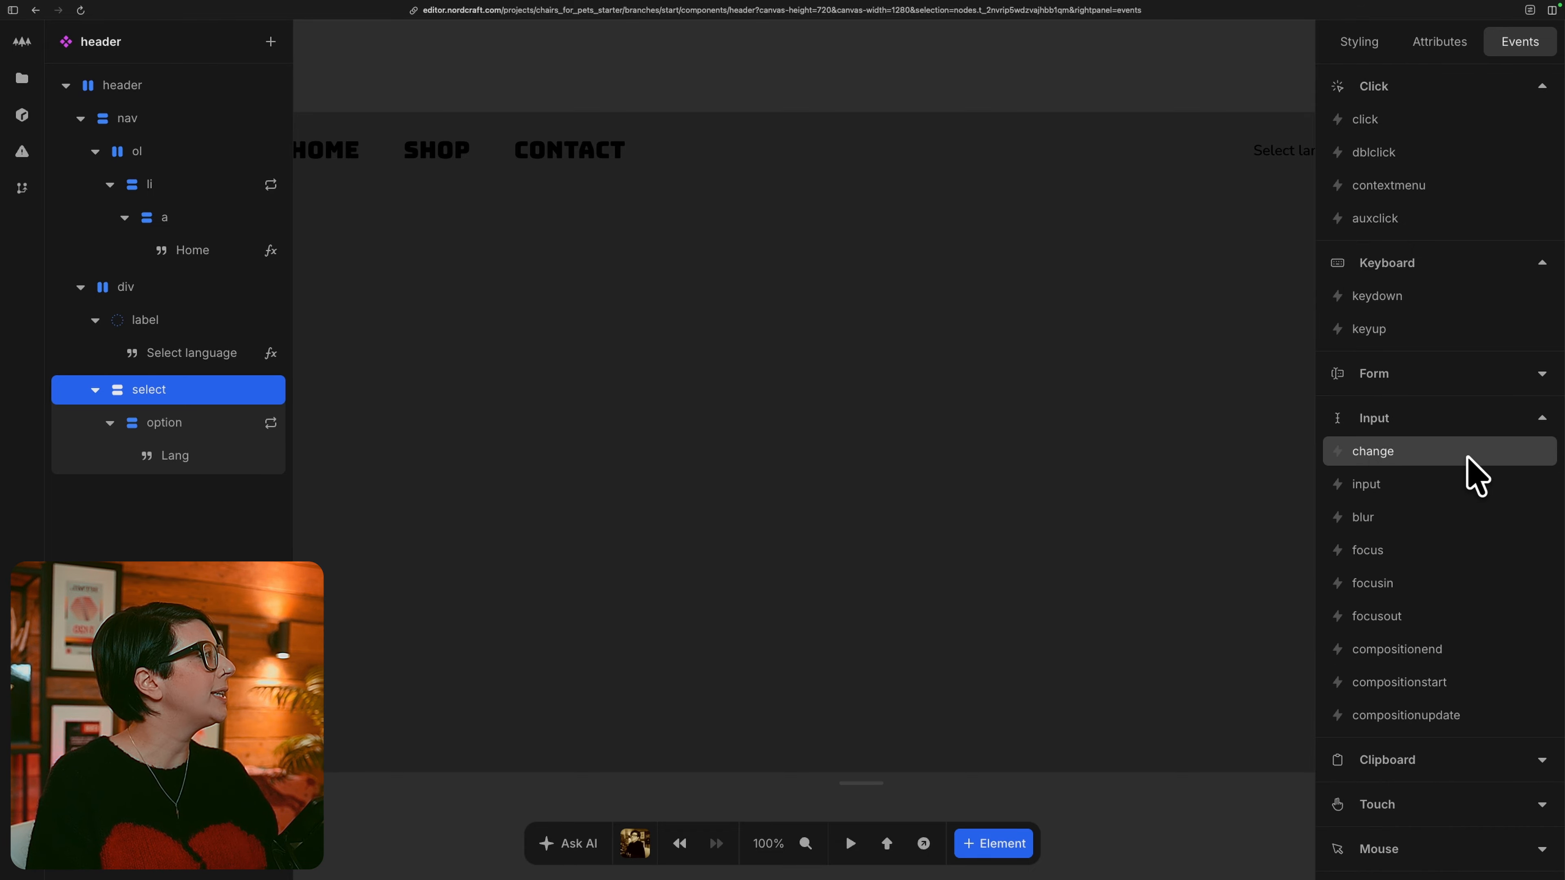
left_click(1476, 476)
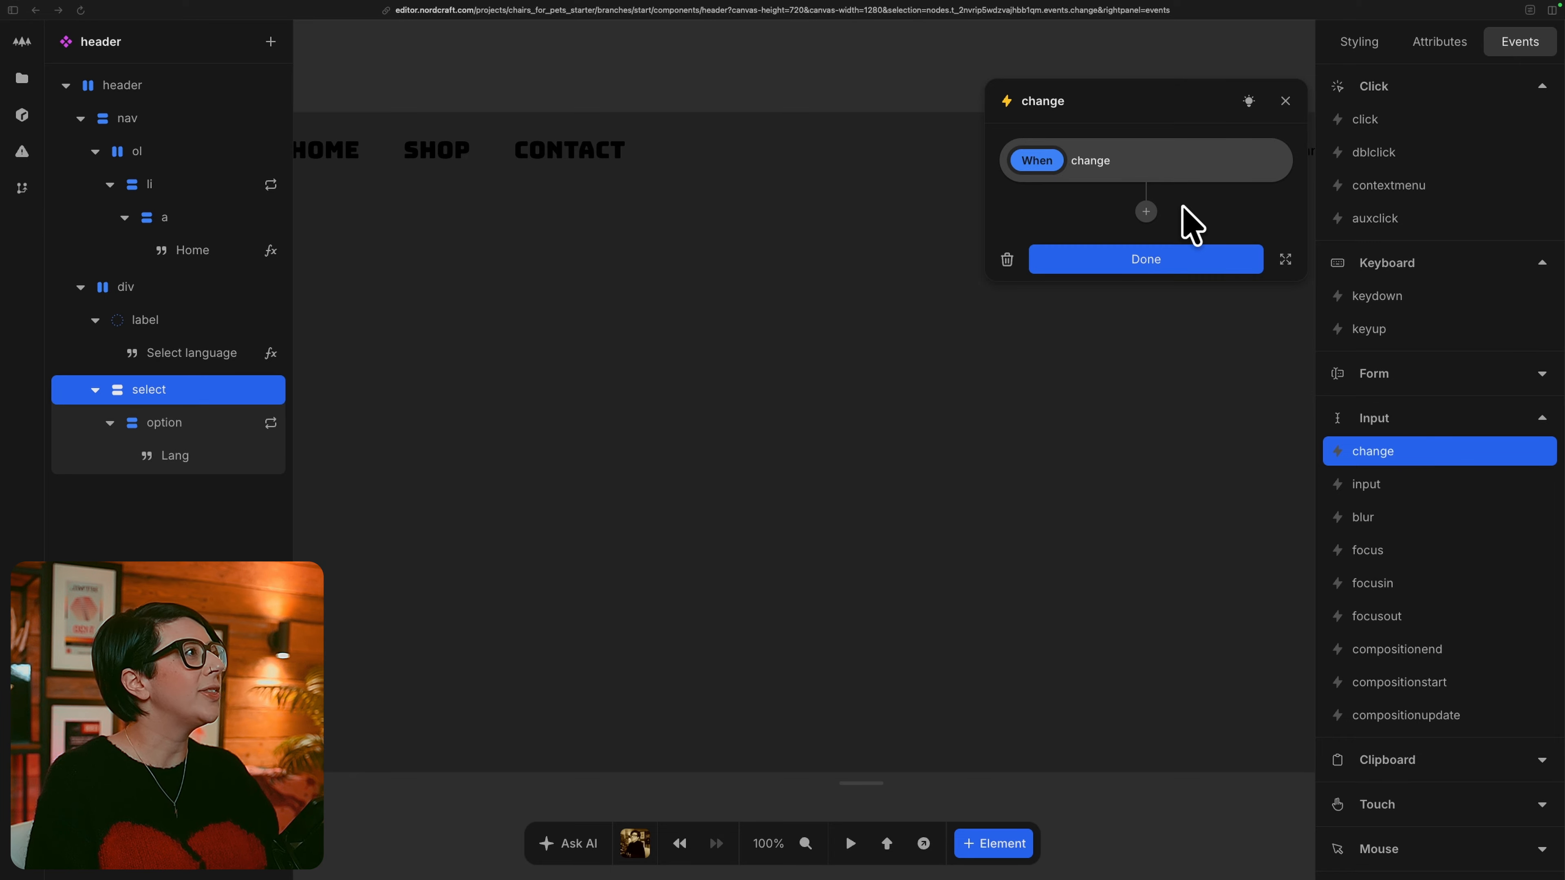
left_click(1145, 212)
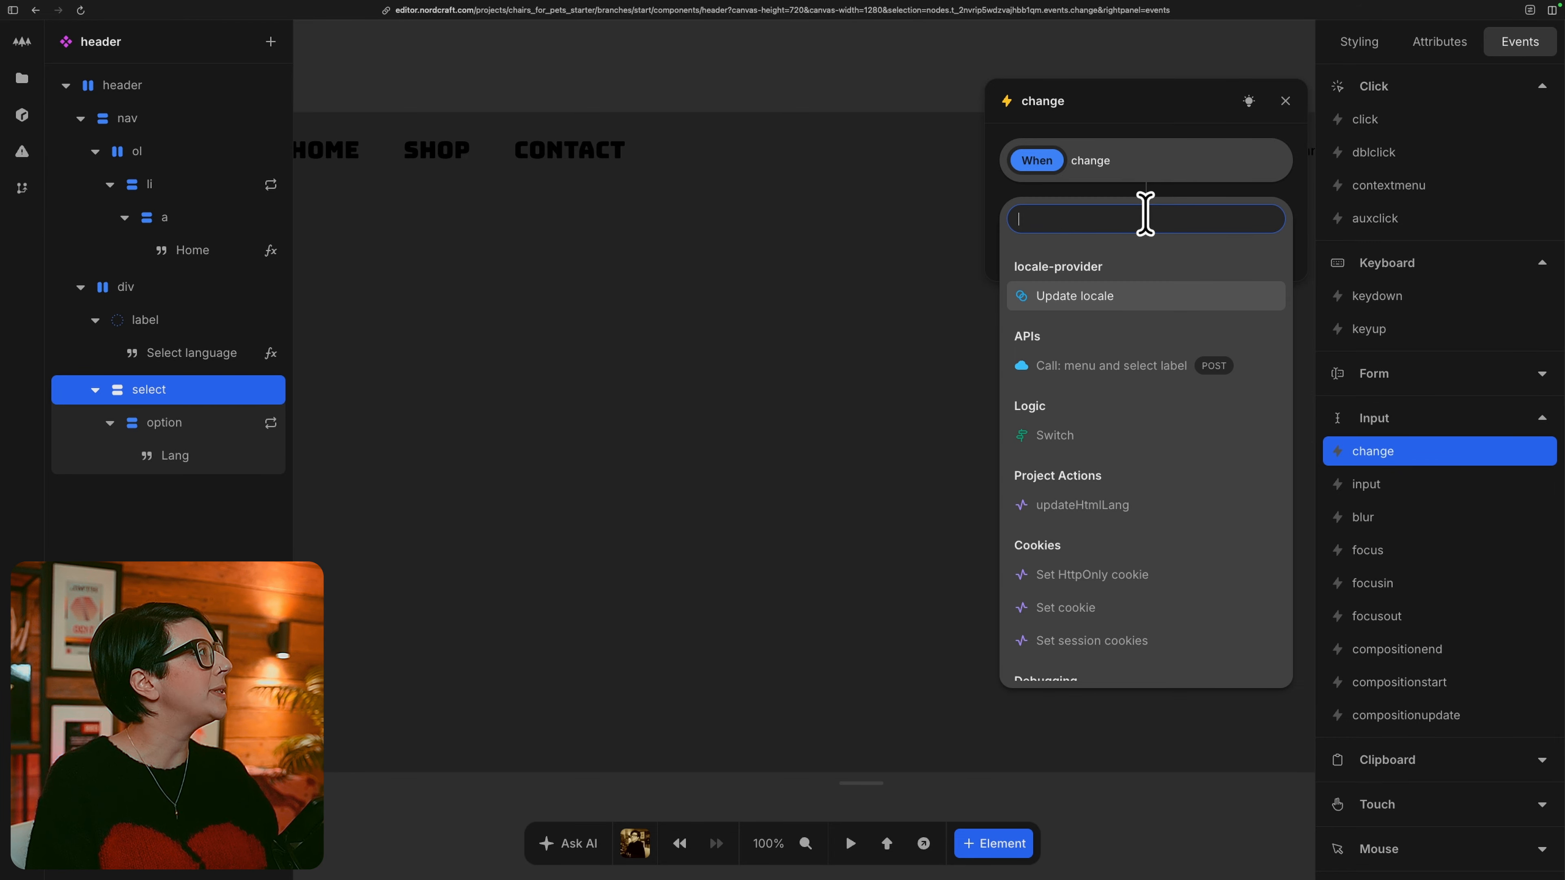
left_click(1143, 301)
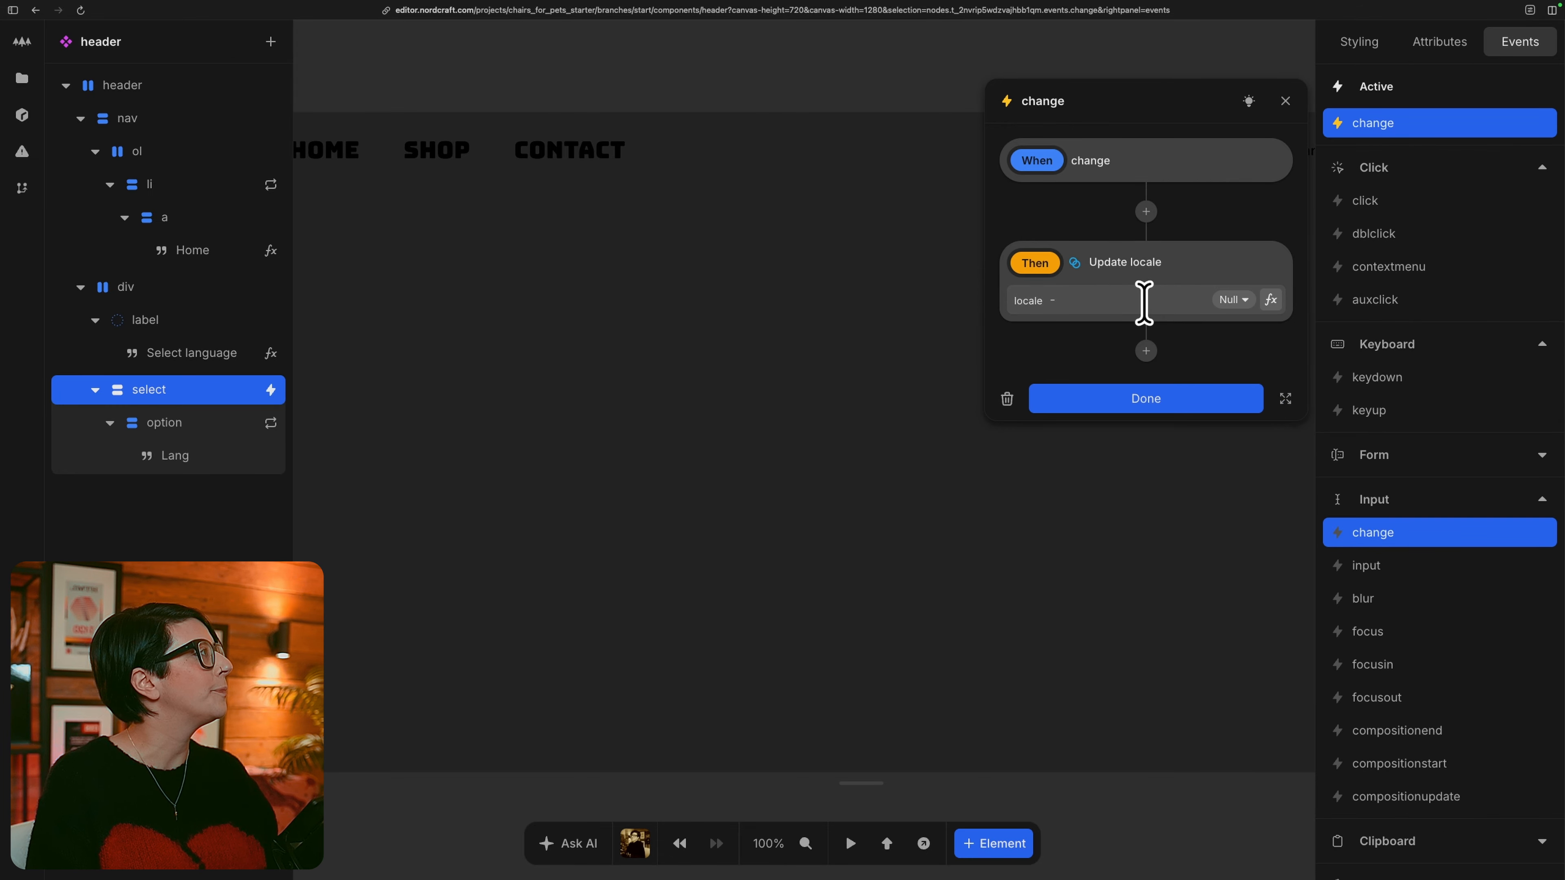
Bind the Update locale action's locale parameter to the value of the Event's target.
left_click(1270, 299)
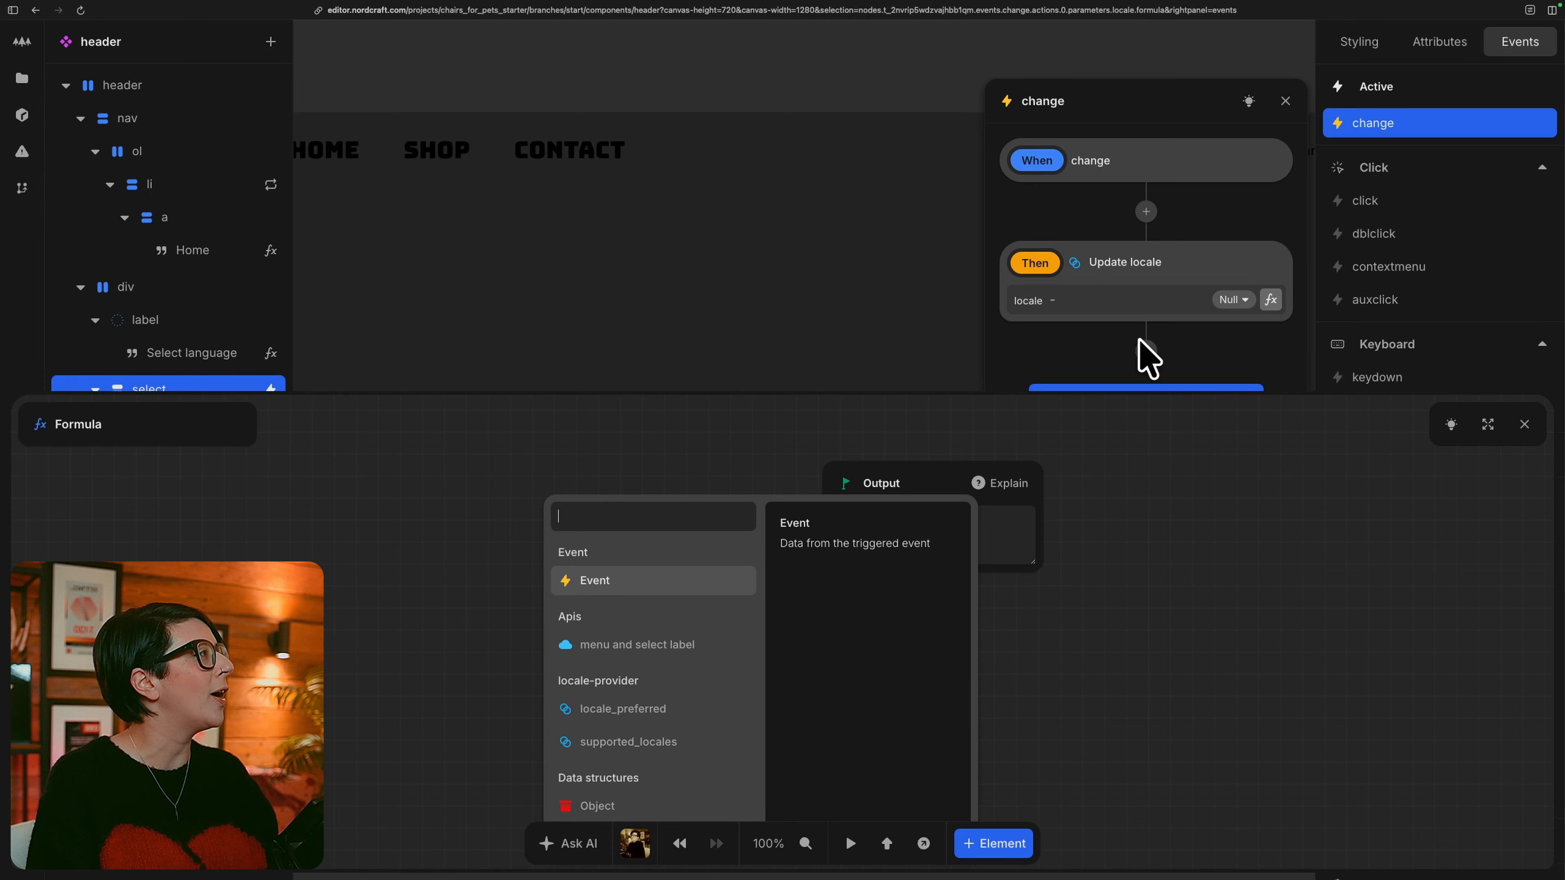
left_click(656, 576)
left_click(654, 550)
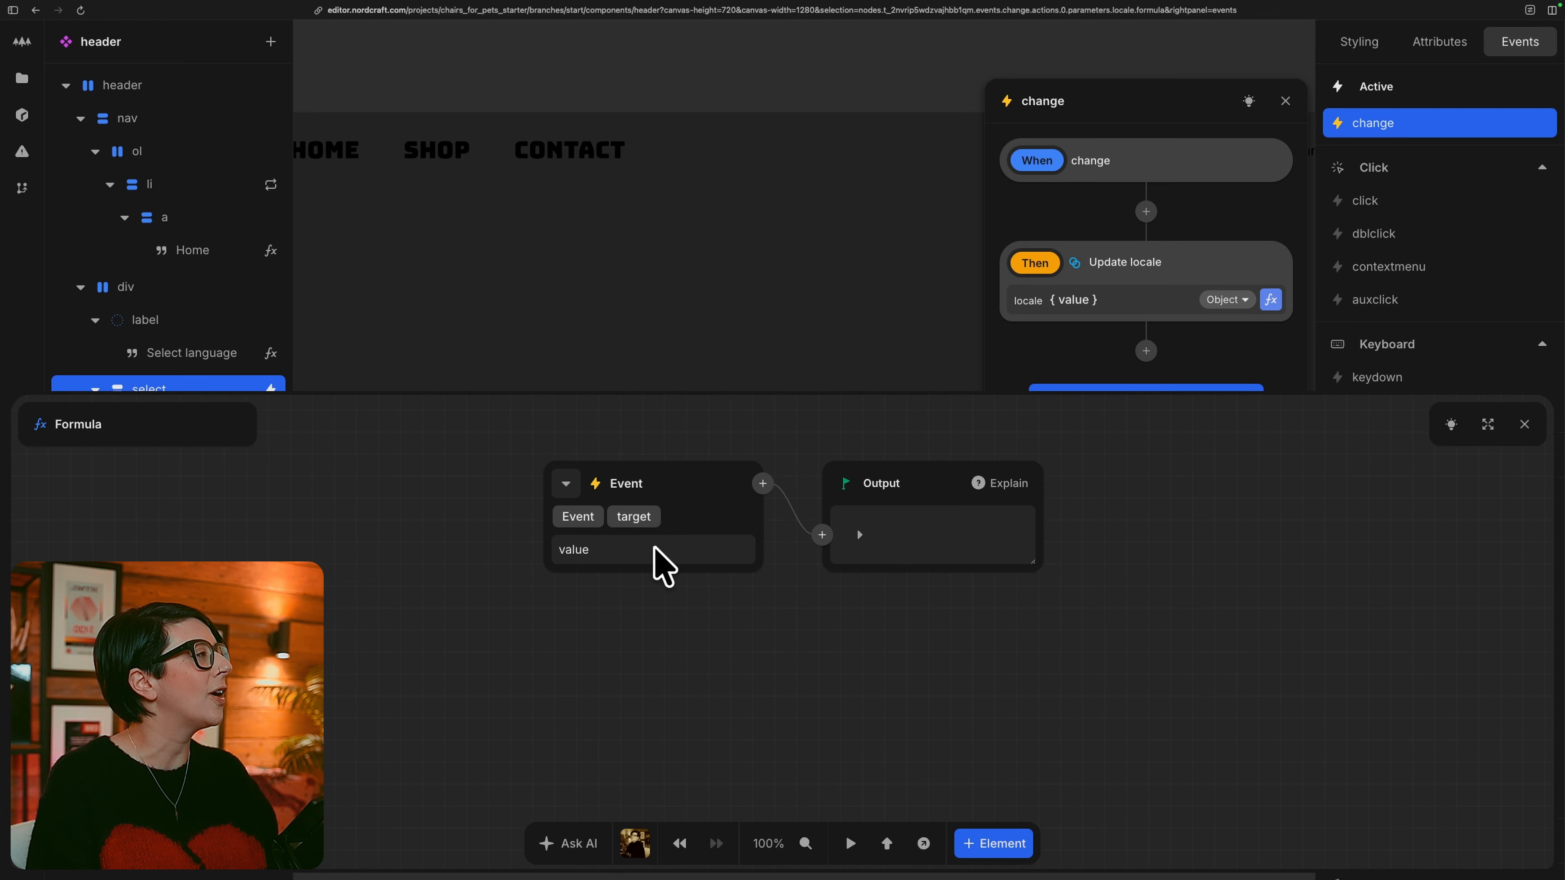
left_click(665, 550)
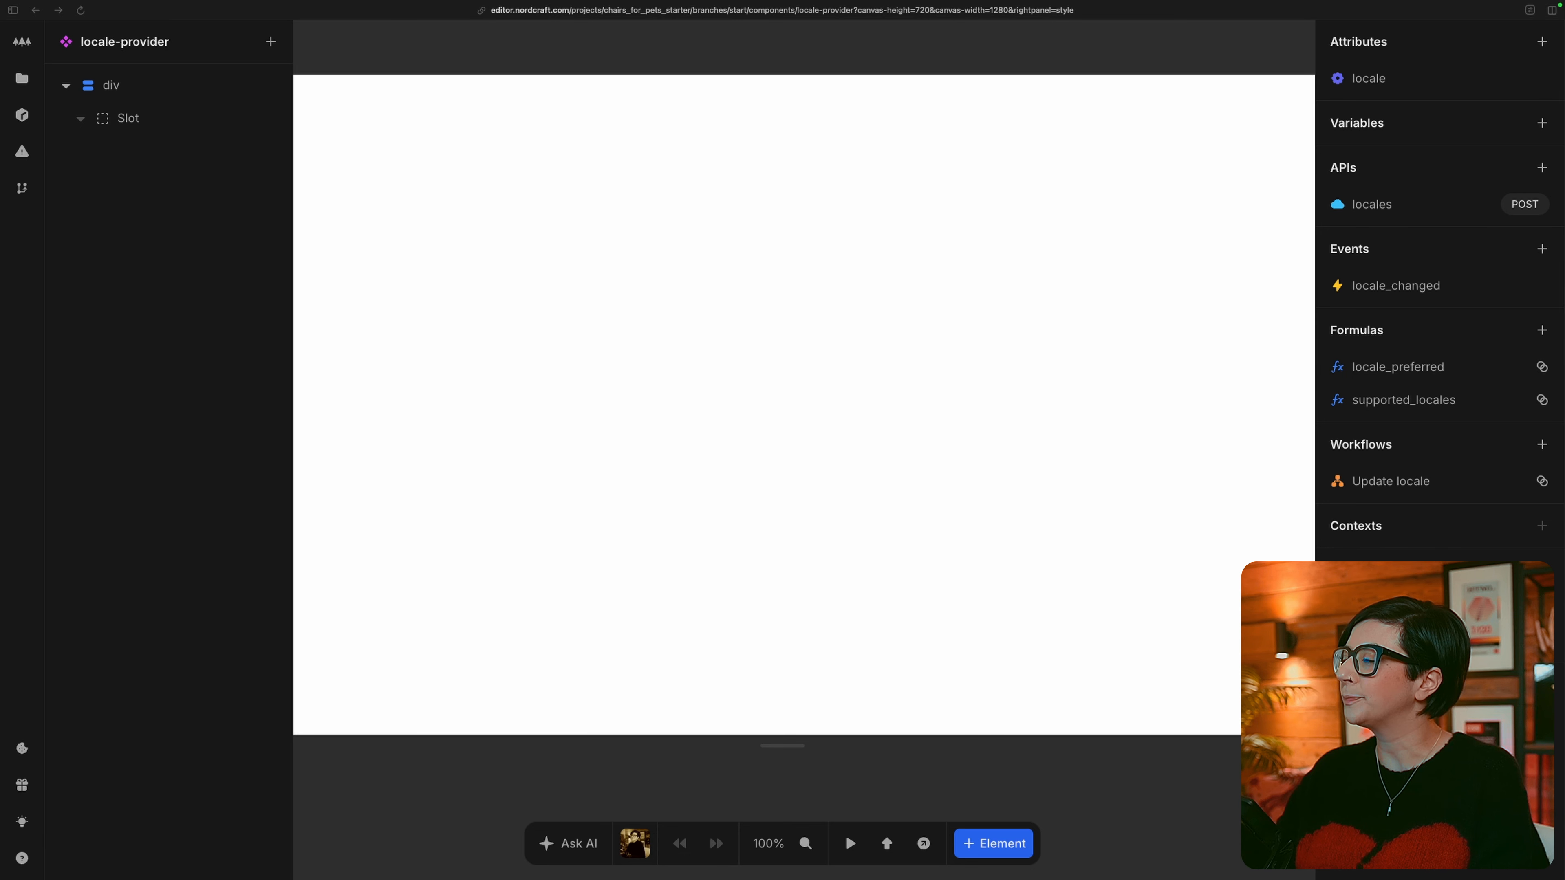
On HomePage, make the locale-provider's locale_changed event set the locale variable to the Event data, and open that value's formula.
left_click(22, 80)
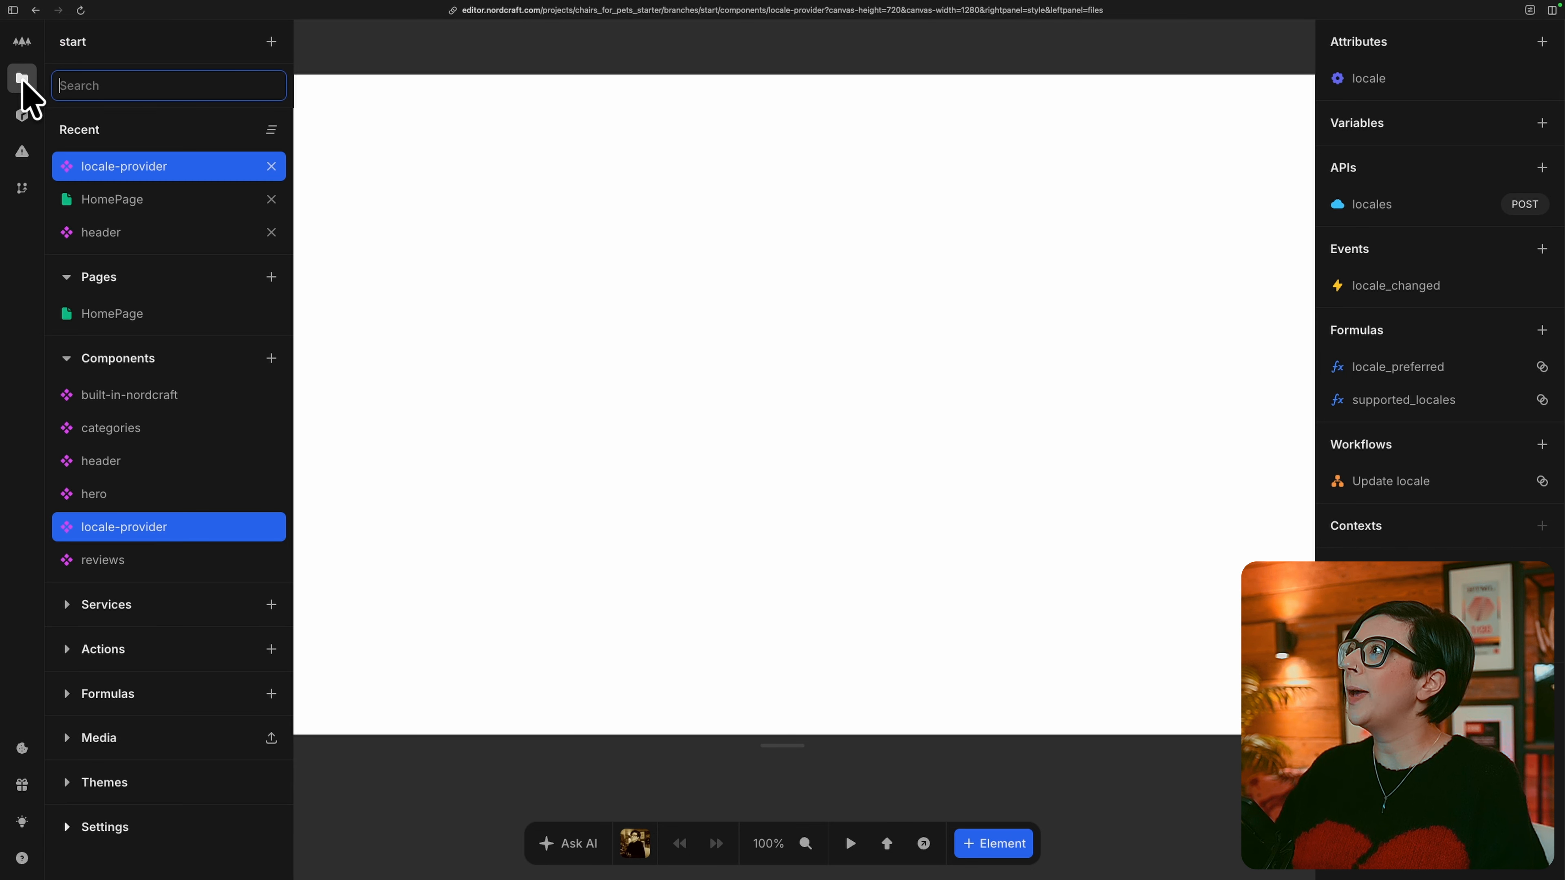
left_click(126, 203)
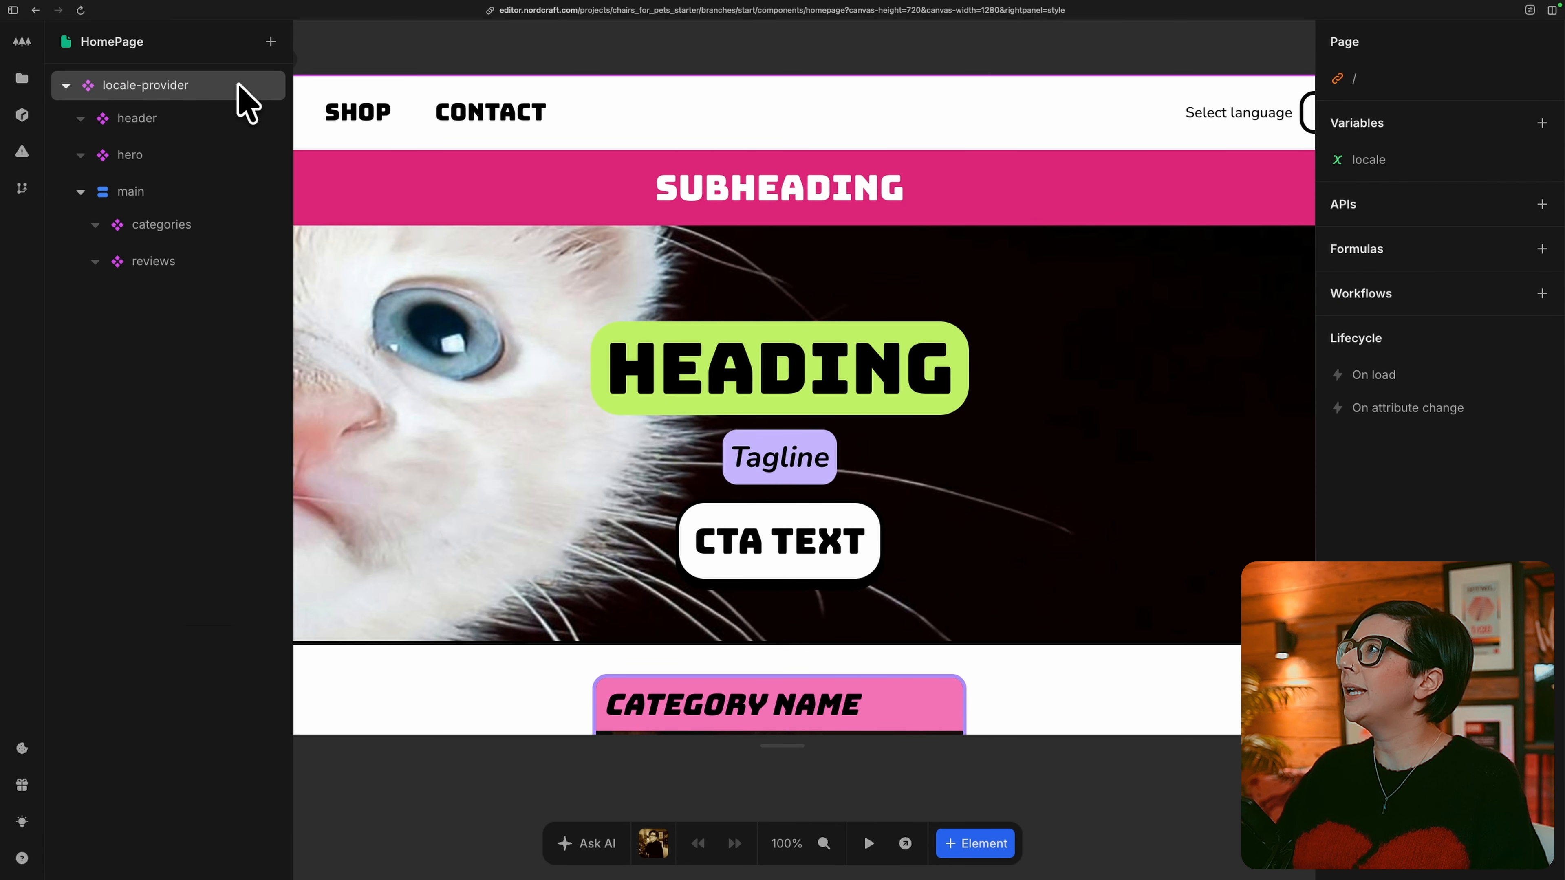
left_click(245, 102)
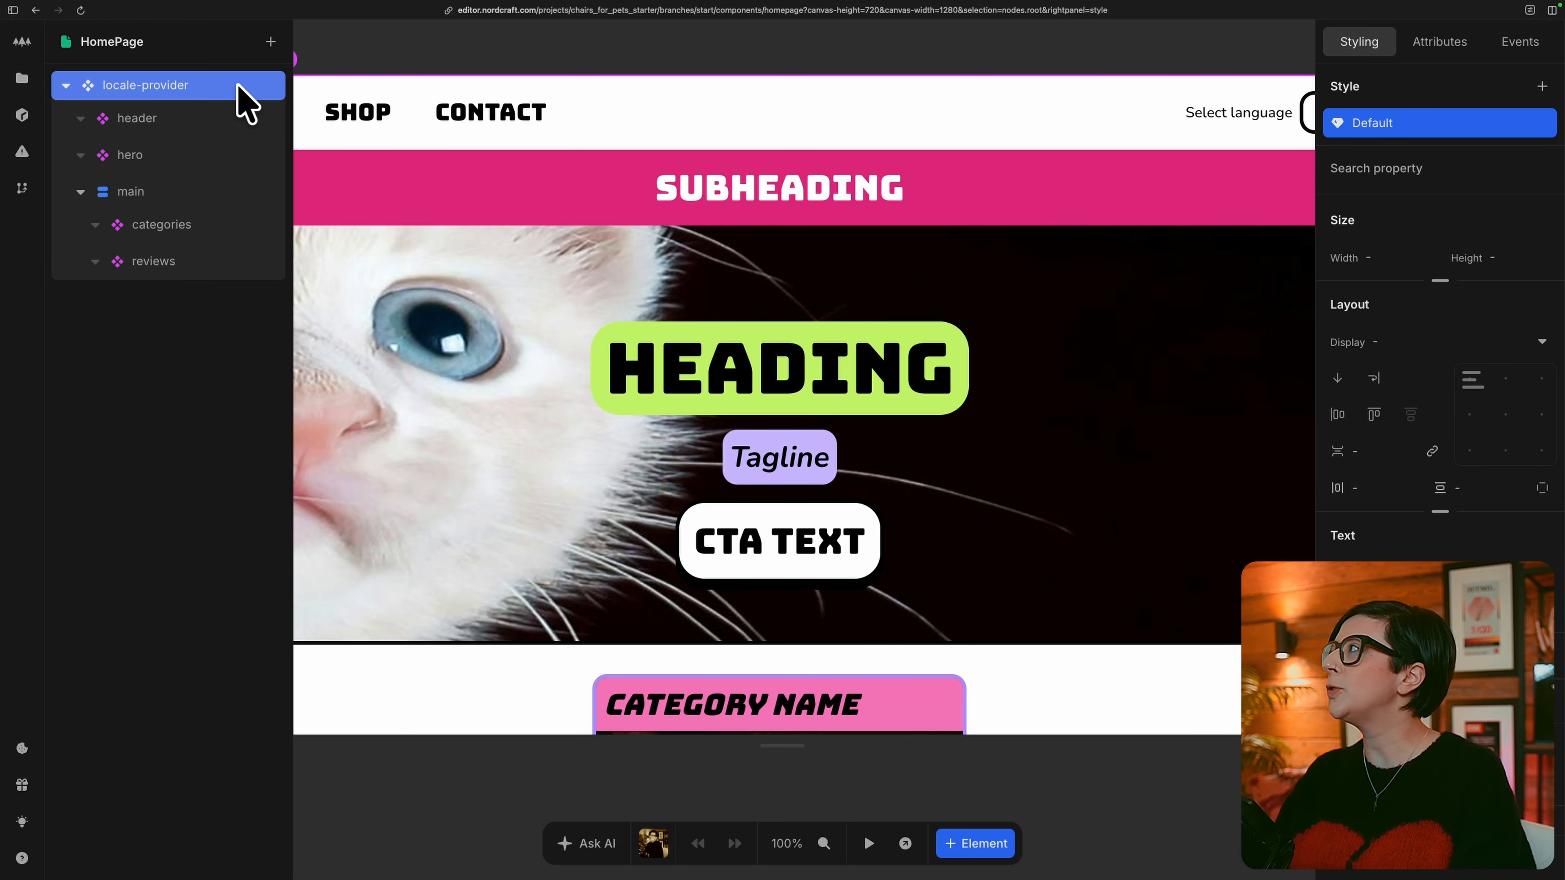
key("e")
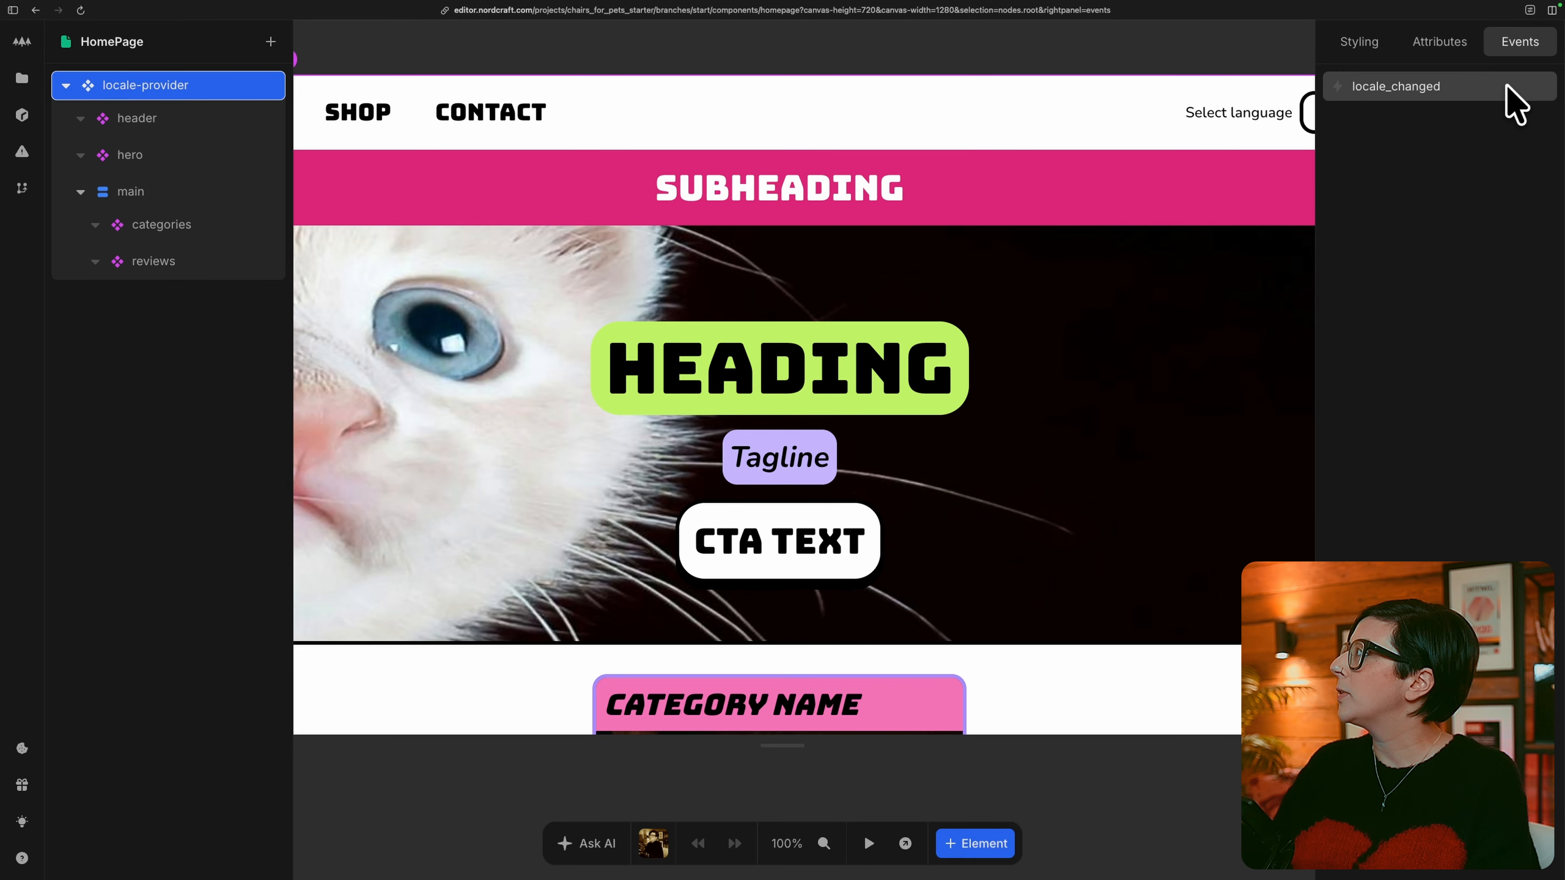
left_click(1512, 101)
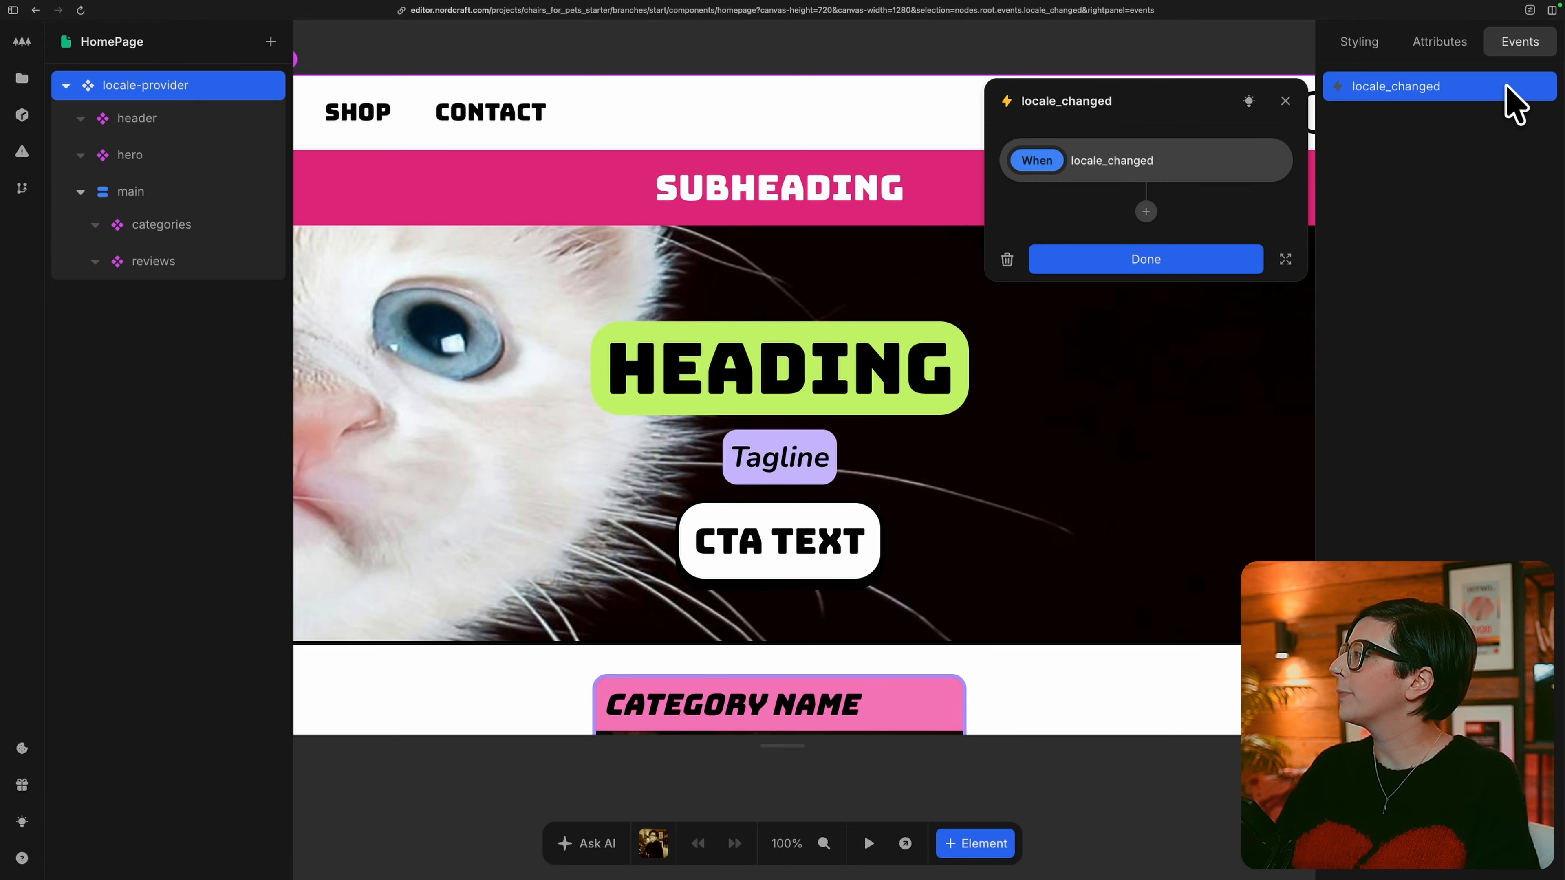
left_click(1146, 211)
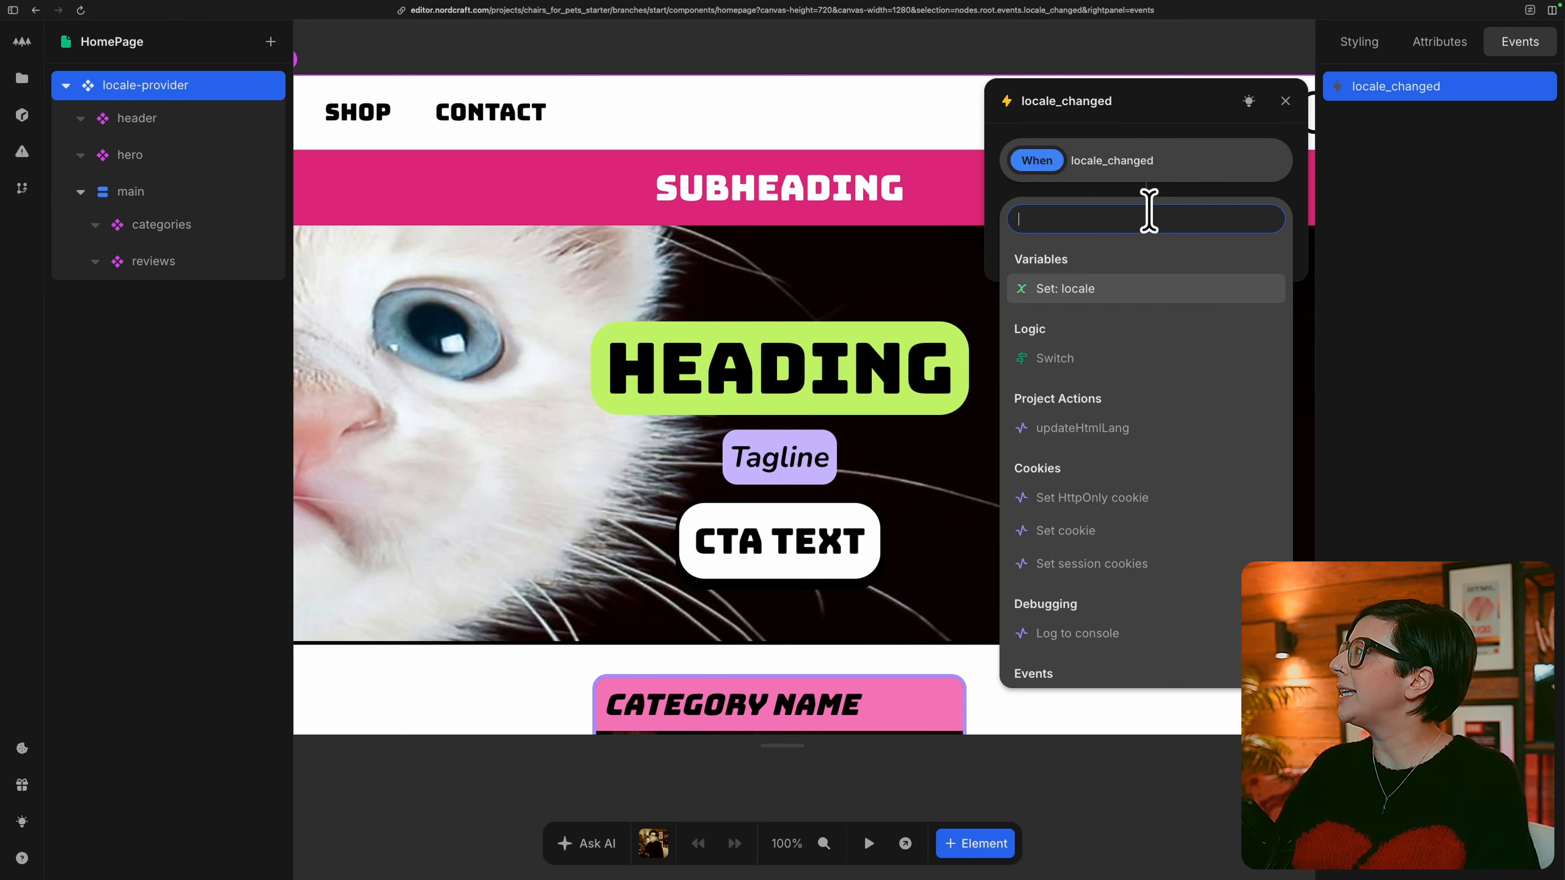
left_click(1065, 289)
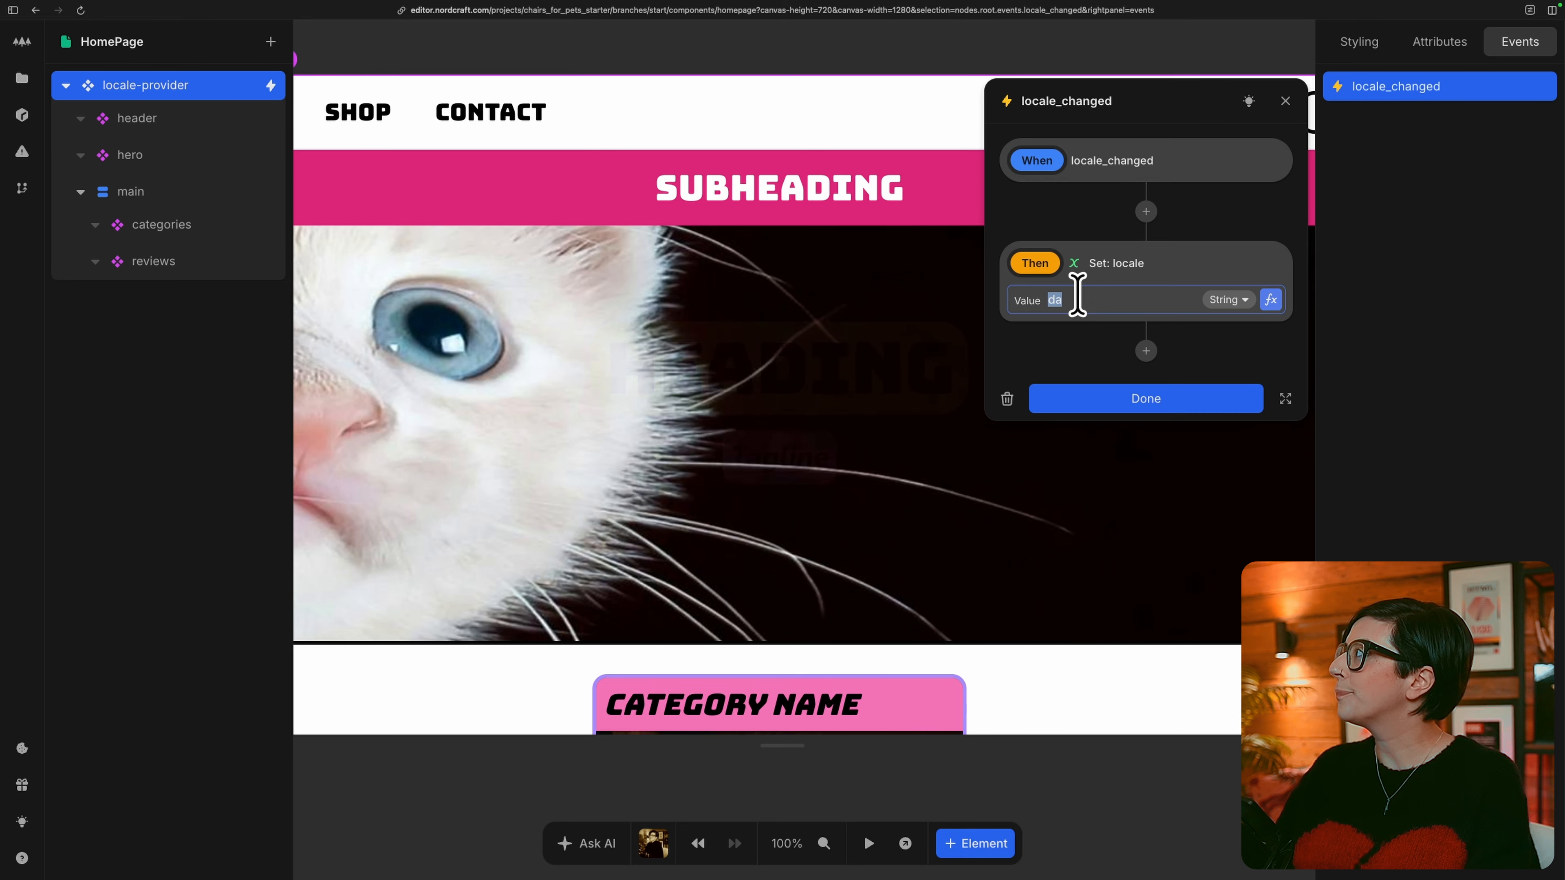
type("da")
left_click(1271, 301)
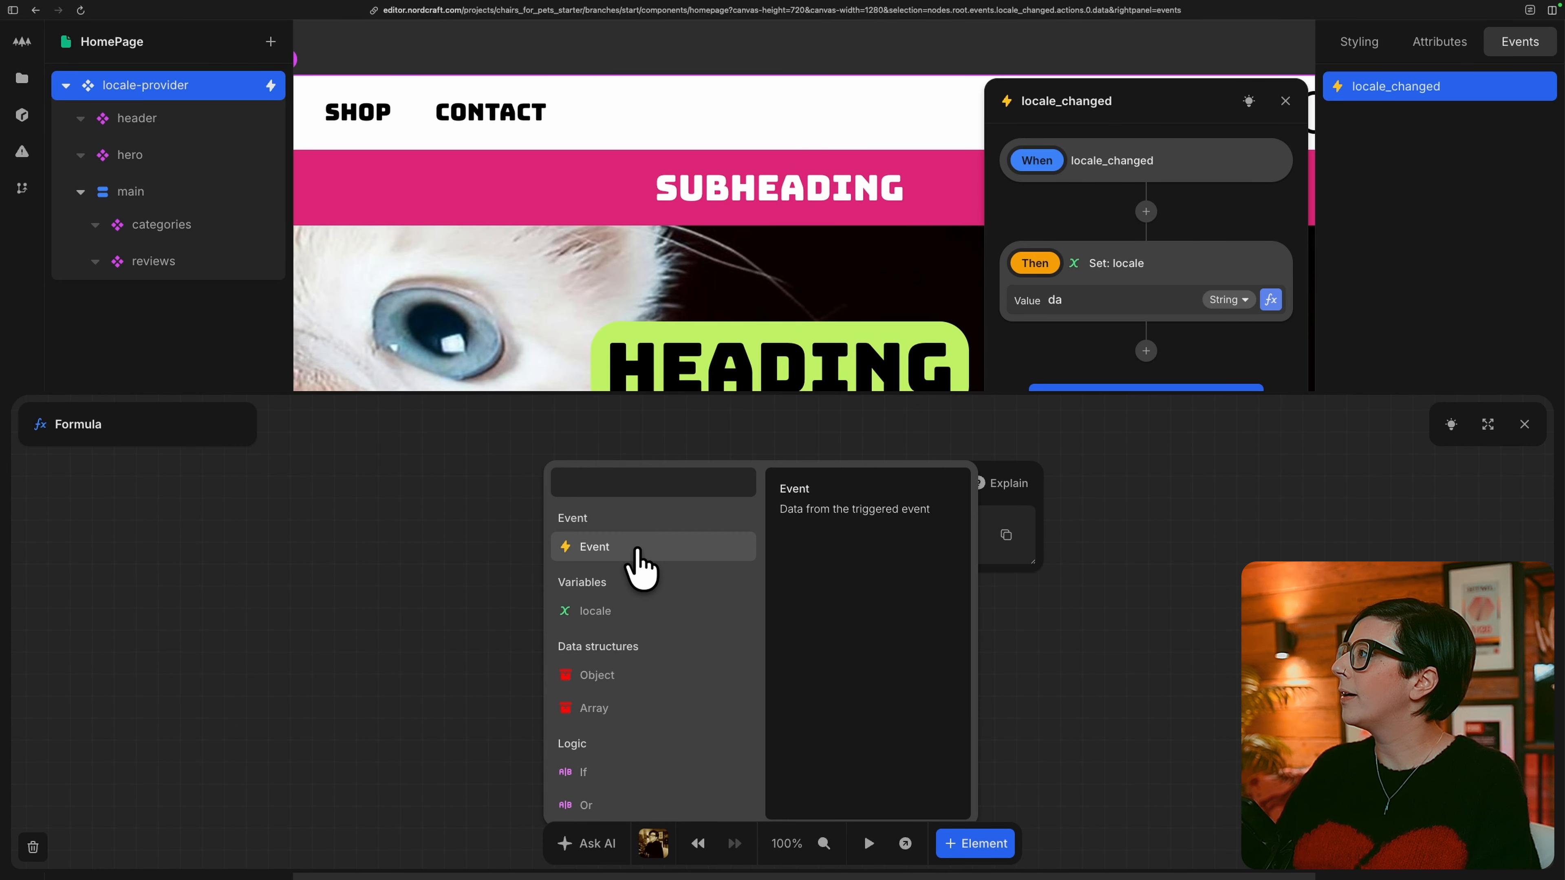
Close the locale value's formula and create a global custom action named updateHtmlLang.
left_click(635, 547)
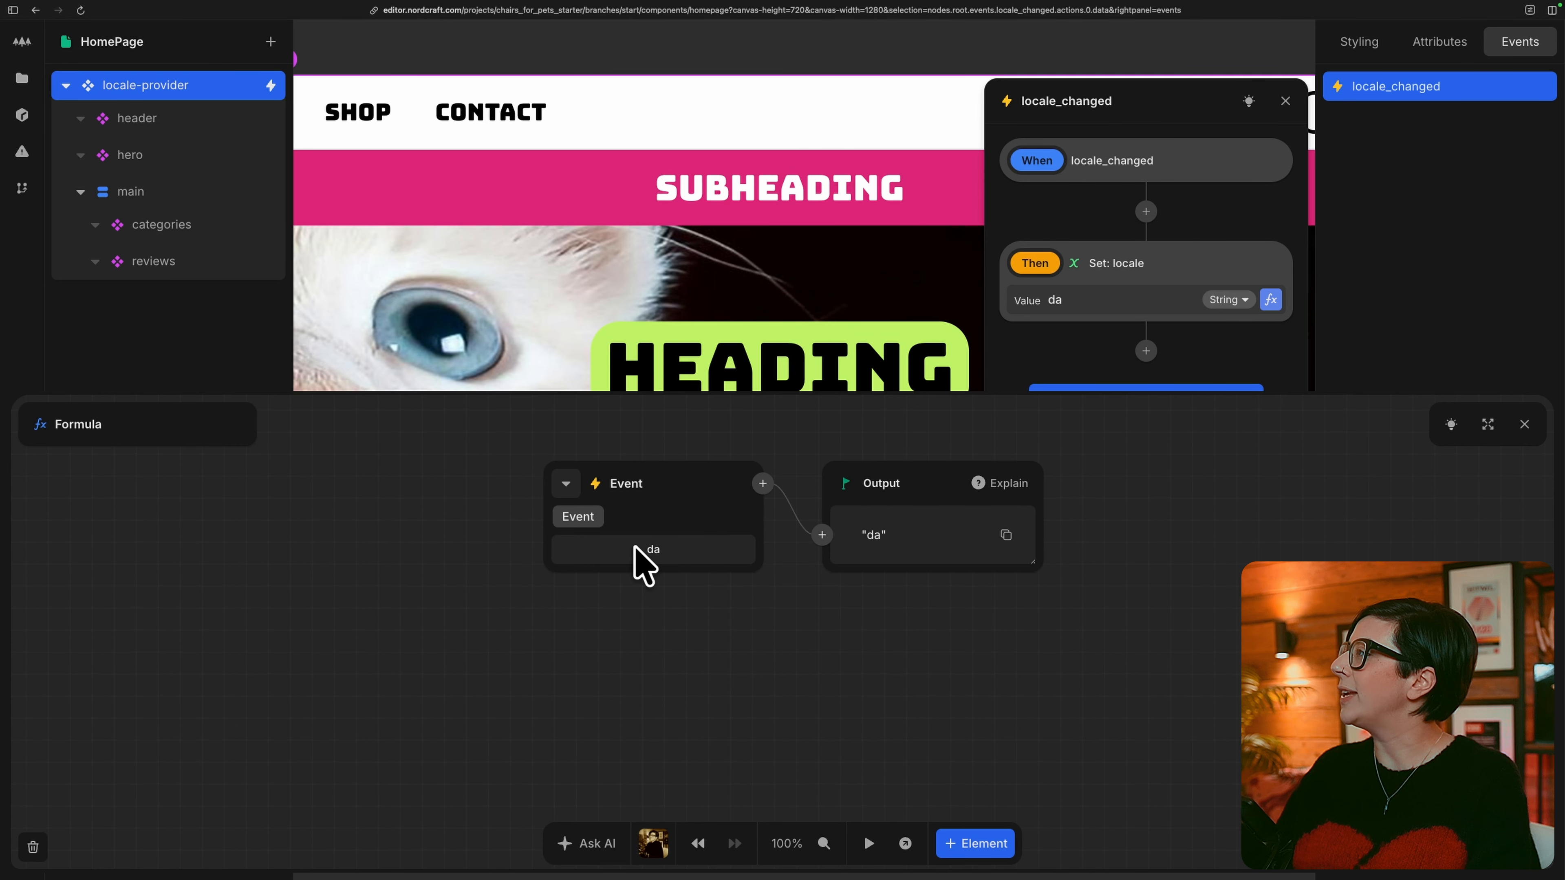
left_click(1524, 424)
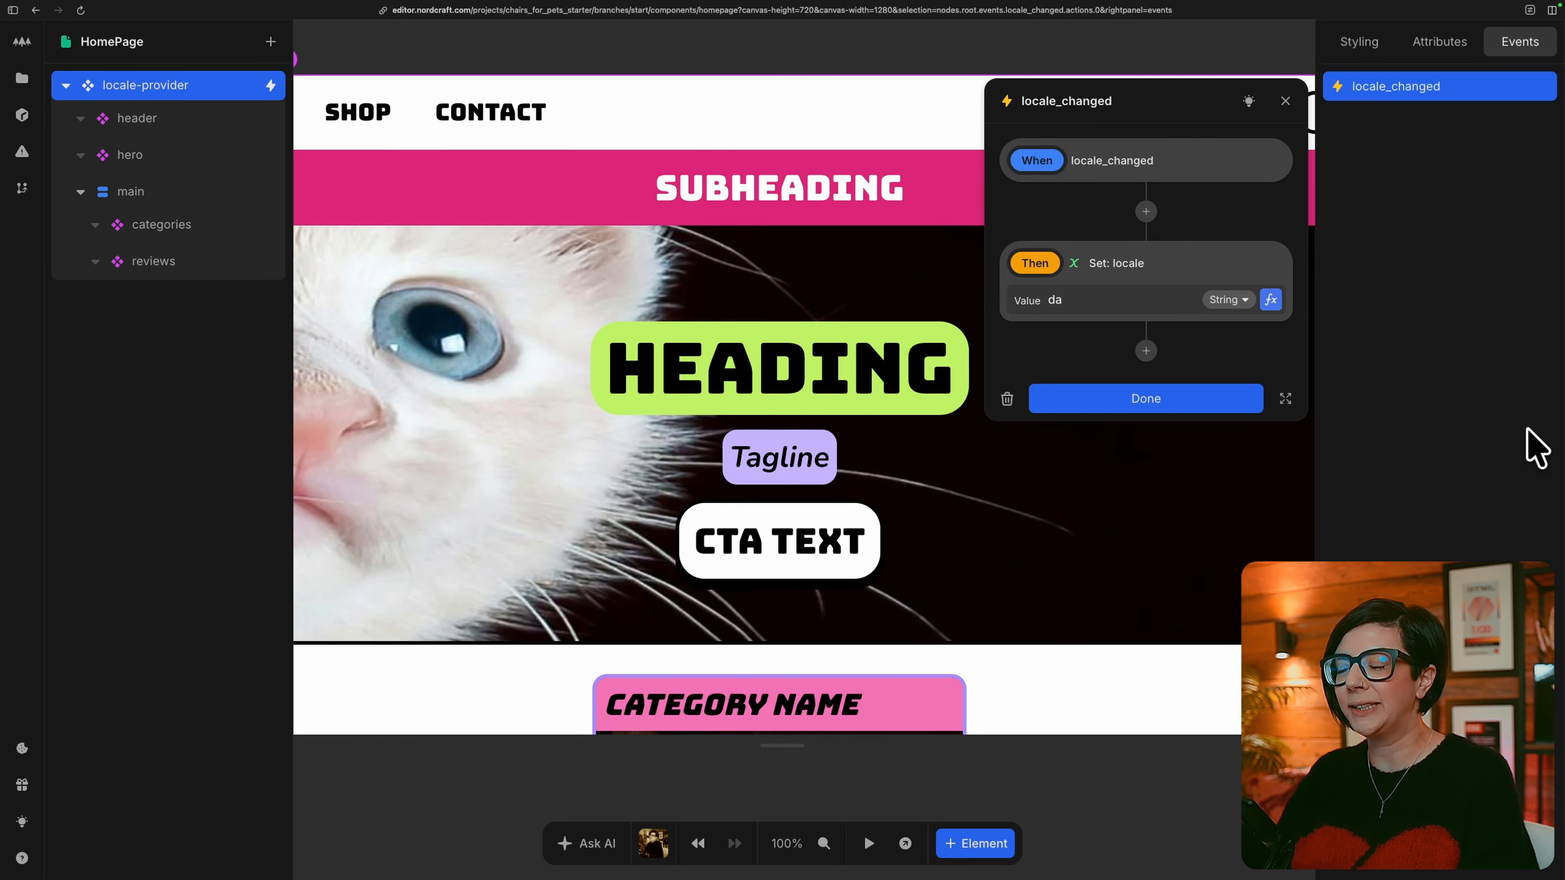
left_click(22, 78)
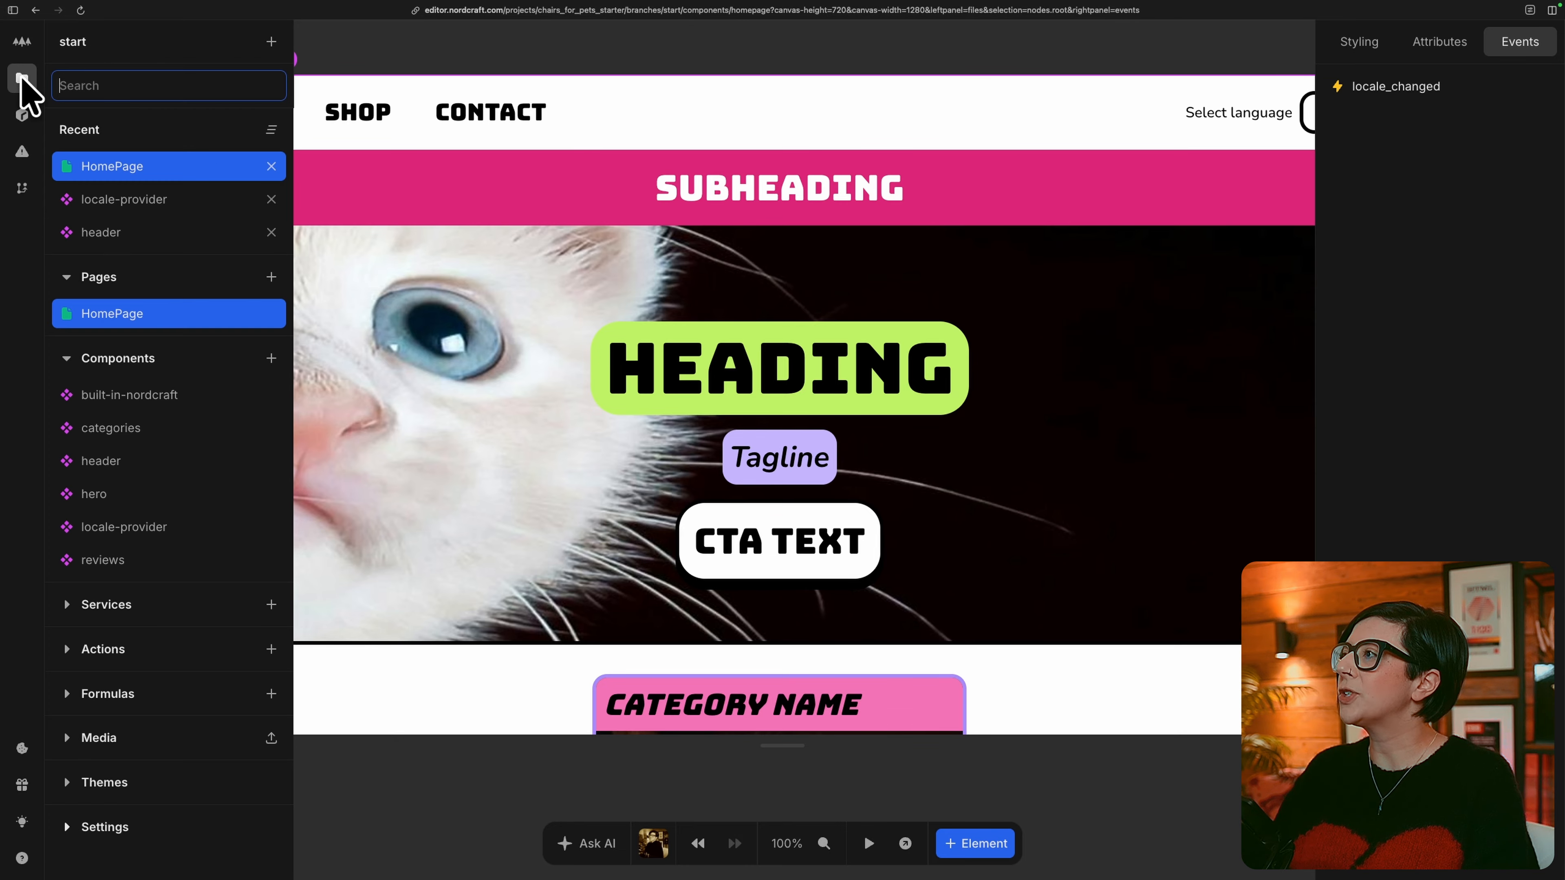
left_click(271, 651)
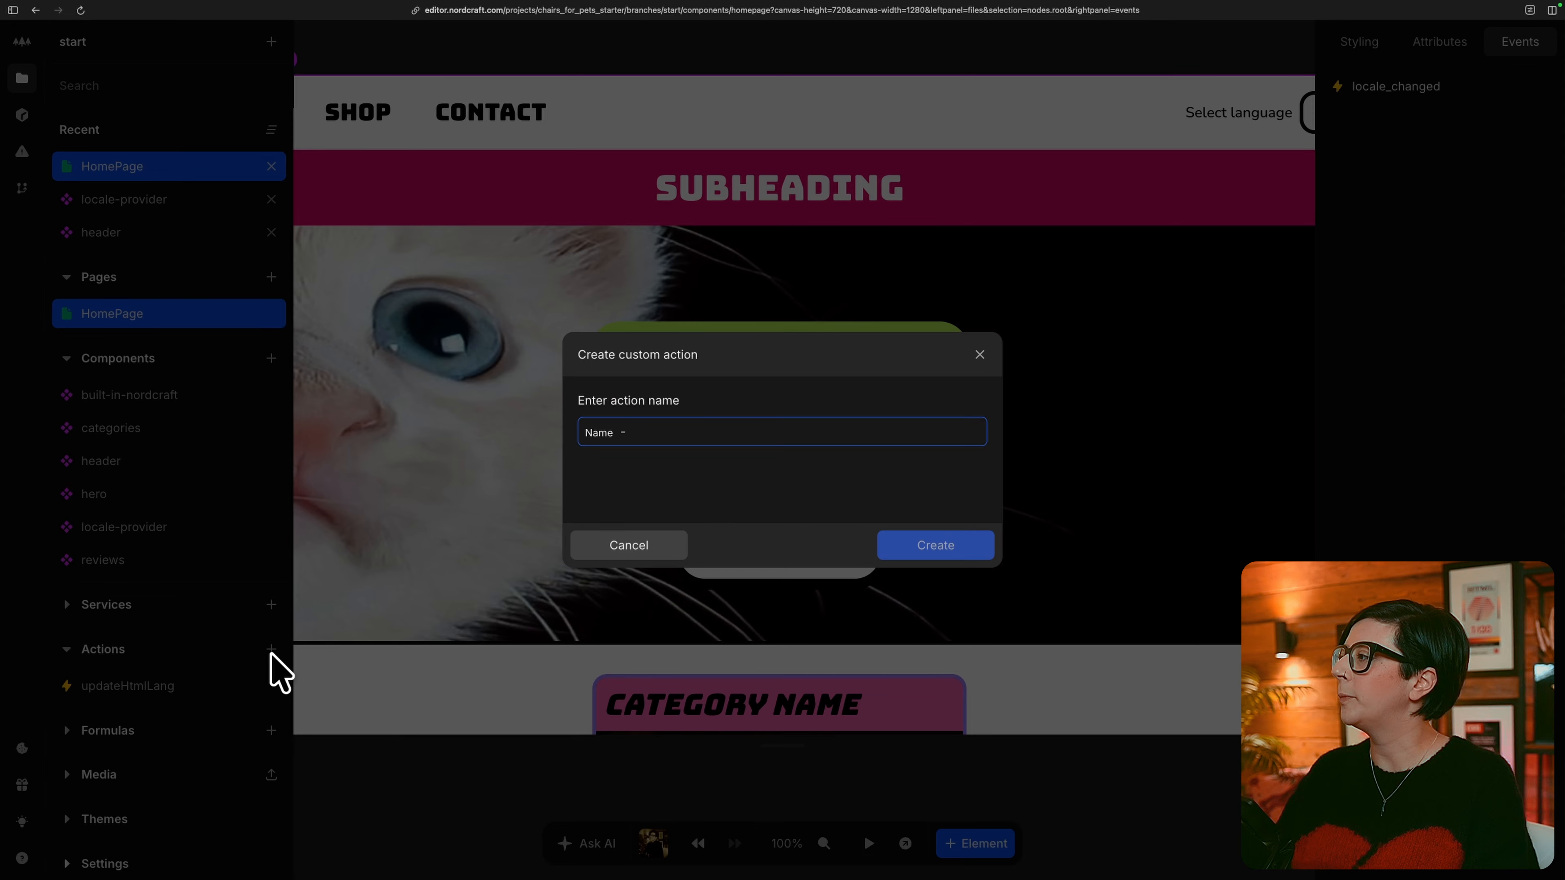
type("update")
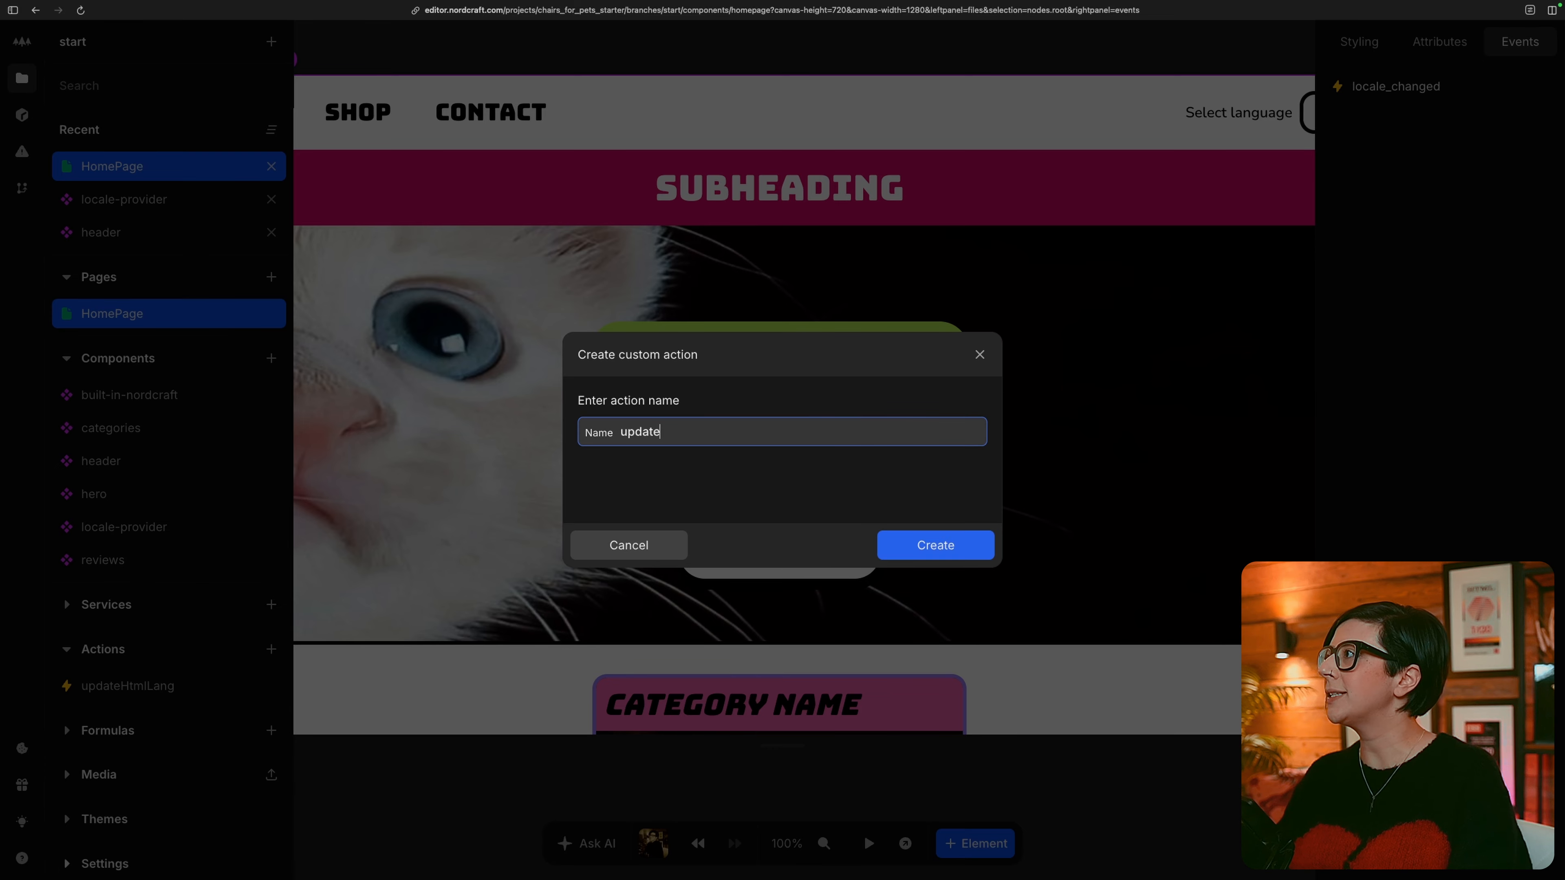
type("HtmlLang")
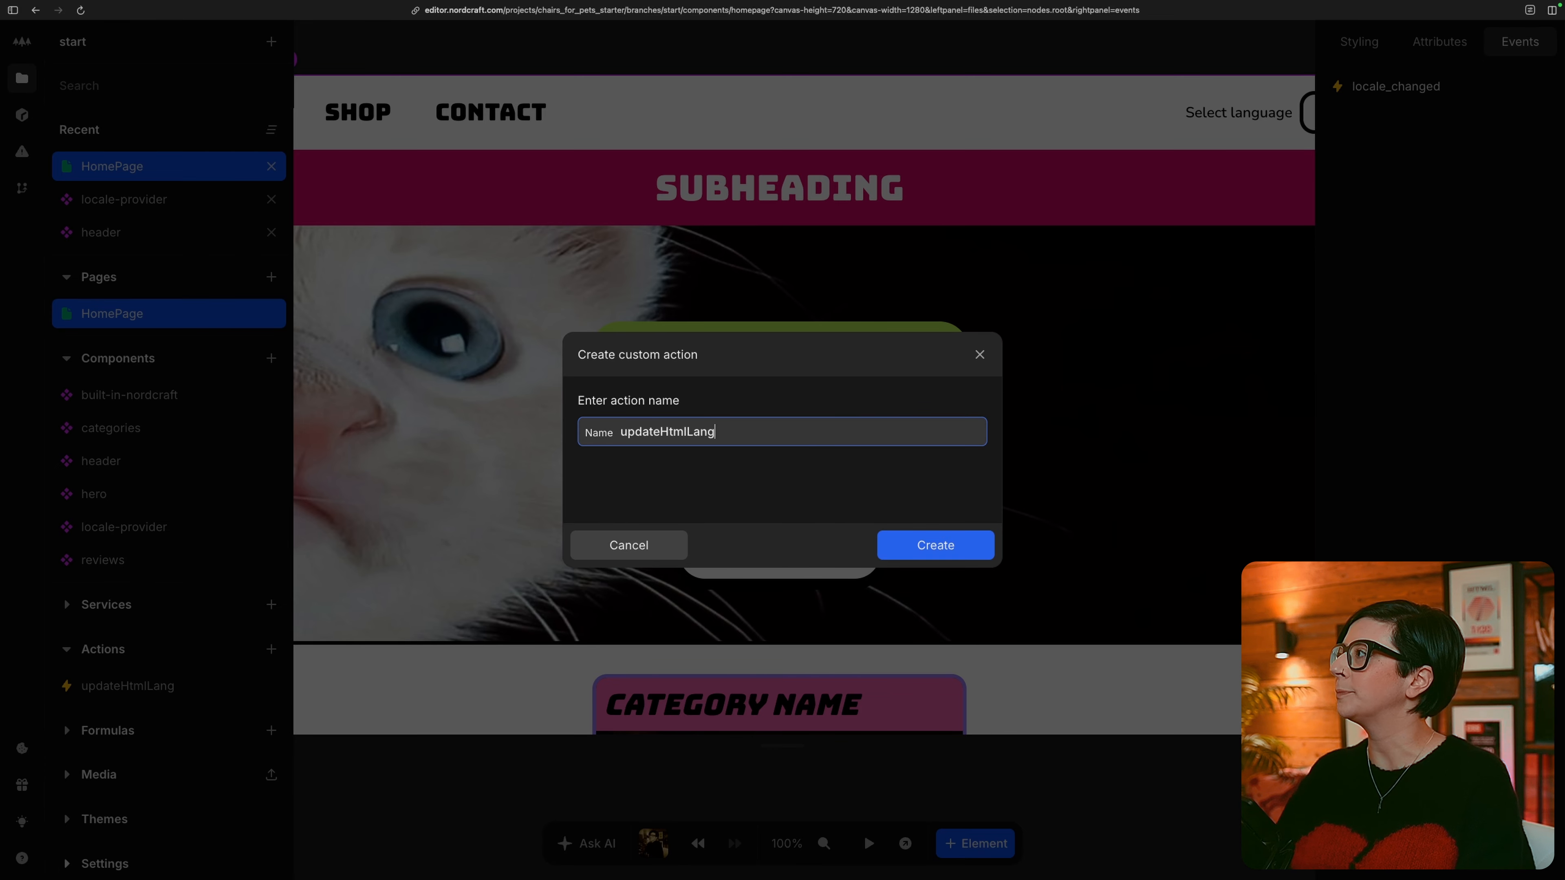
key("Return")
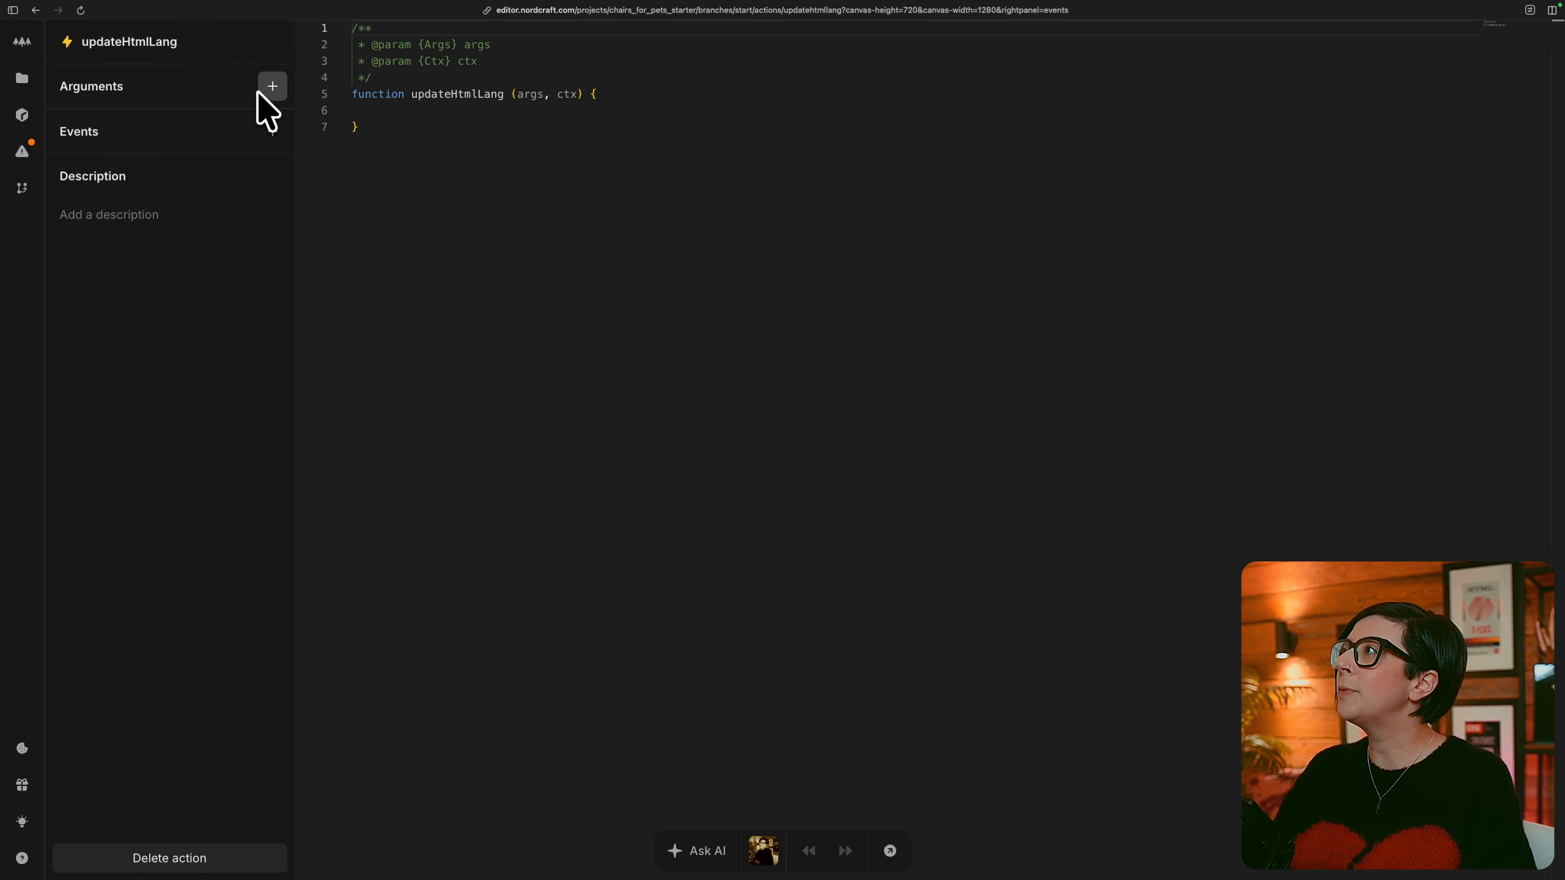
Add a String argument named locale to the updateHtmlLang action.
left_click(271, 87)
type("locale")
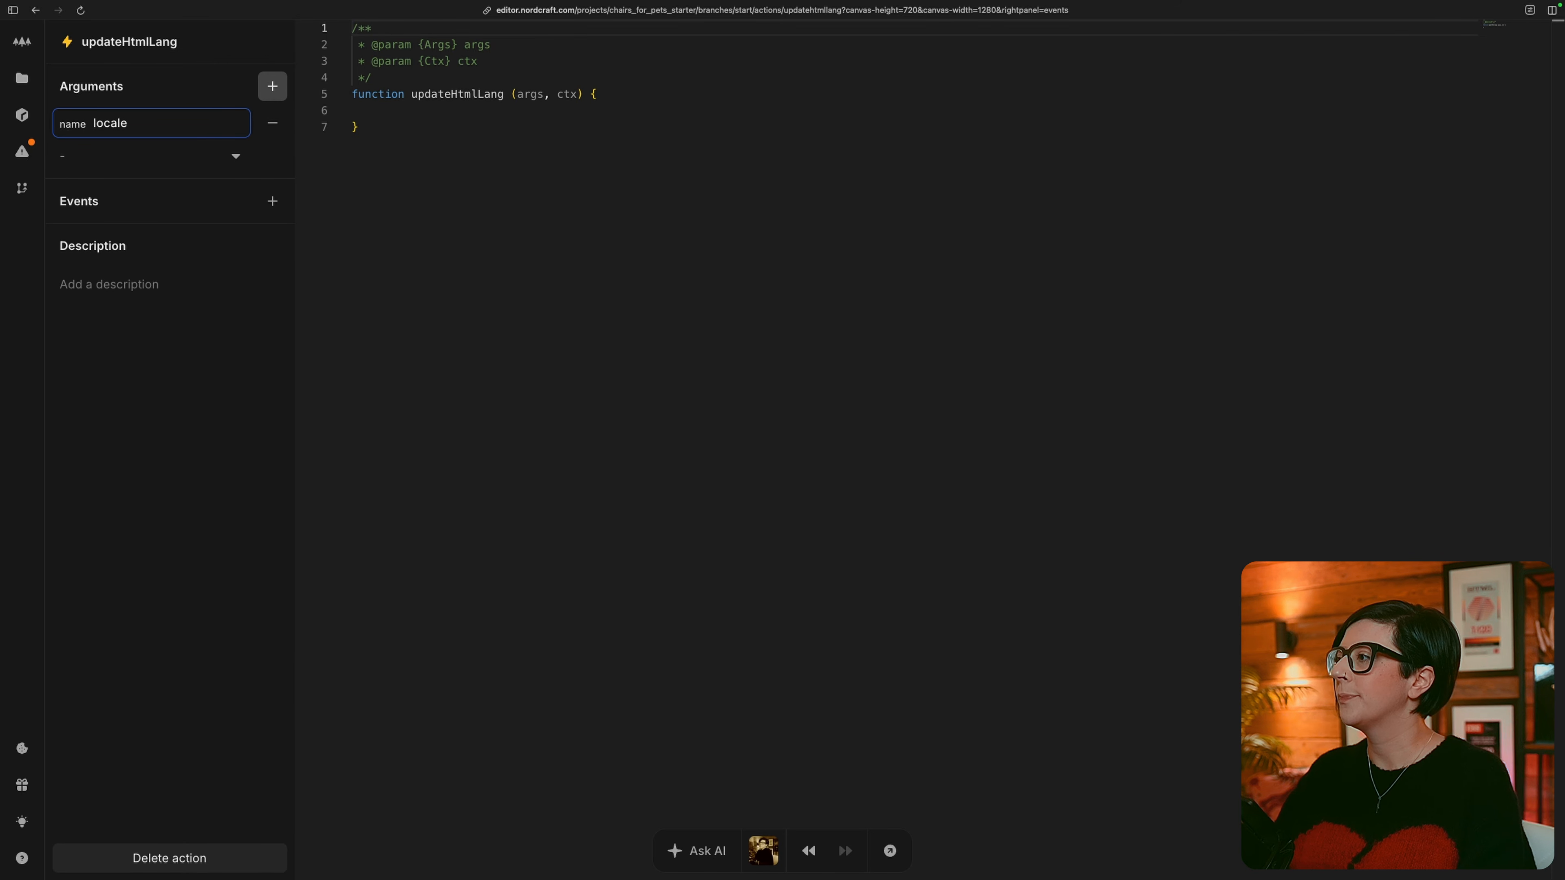
left_click(235, 159)
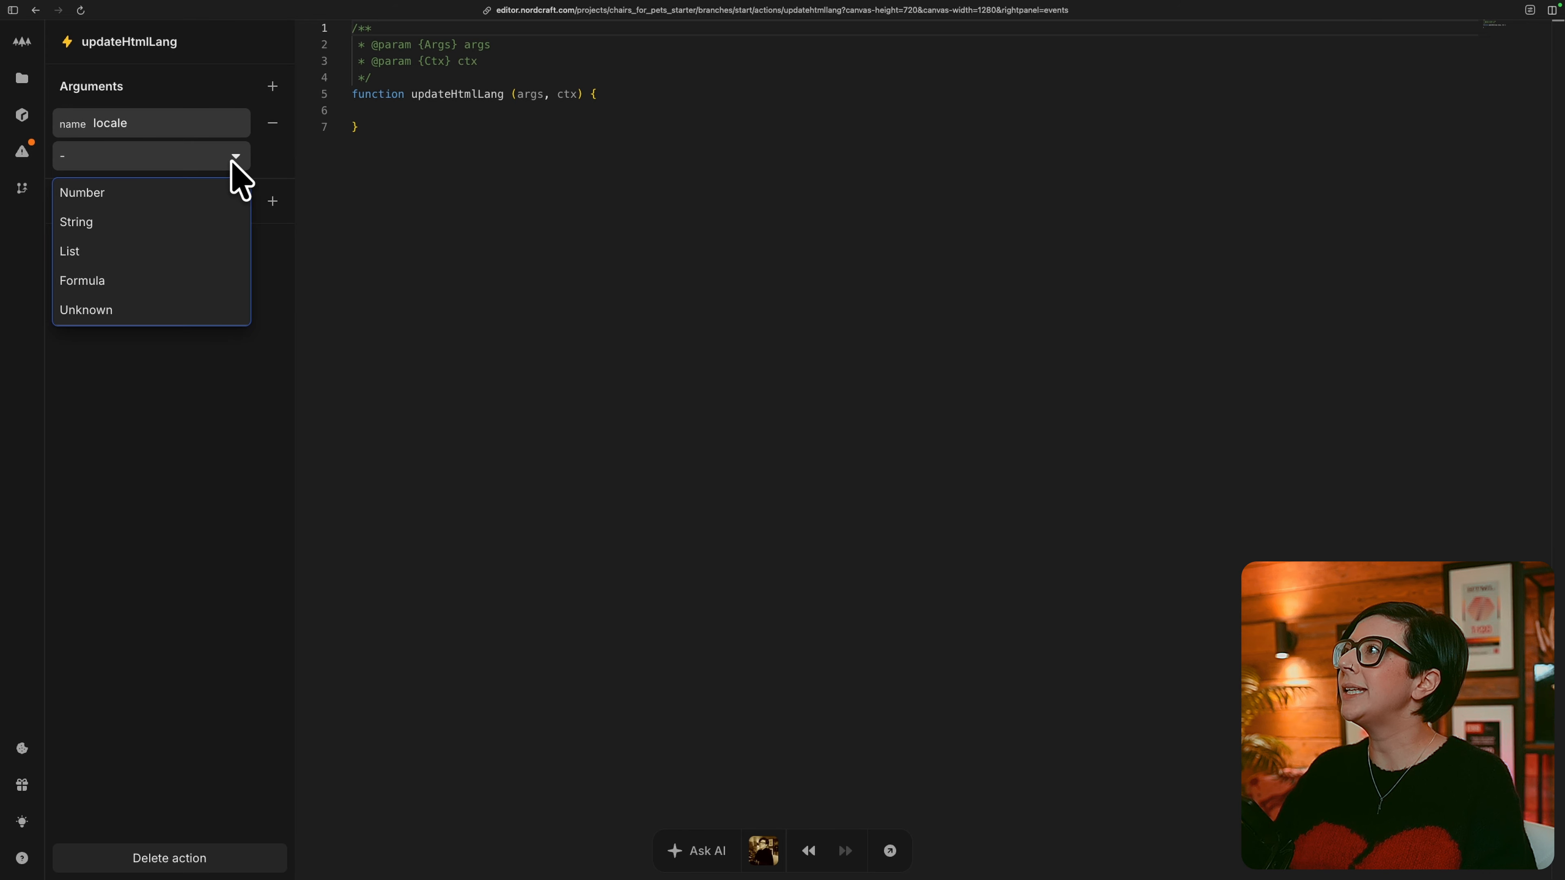
left_click(183, 215)
Write the updateHtmlLang function body as document.querySelector("html").setAttribute("lang", args.locale);.
key("super+equal")
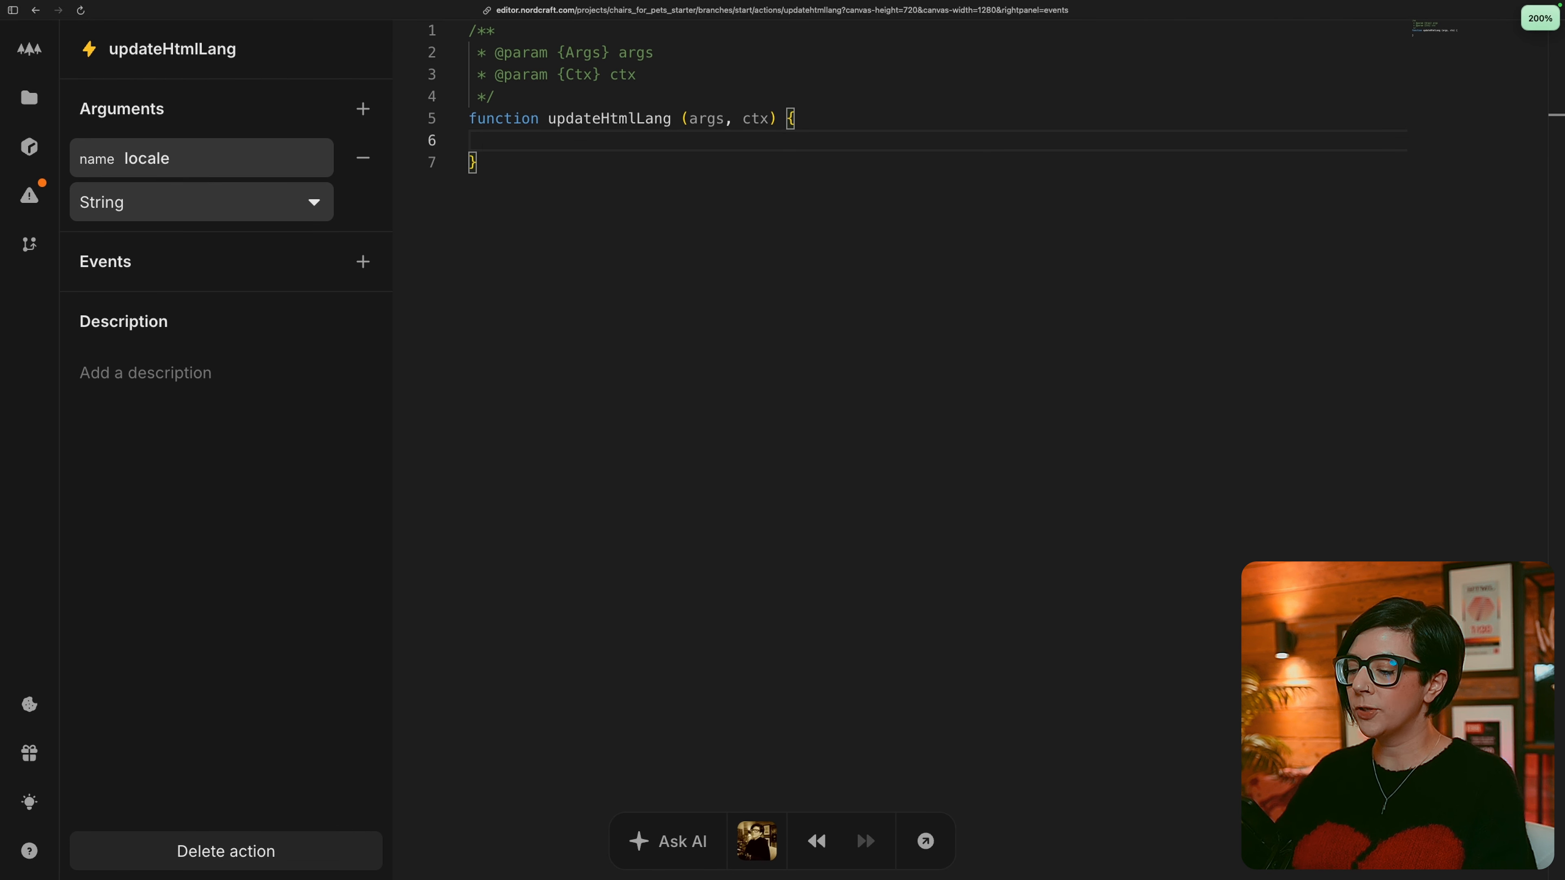
type("document")
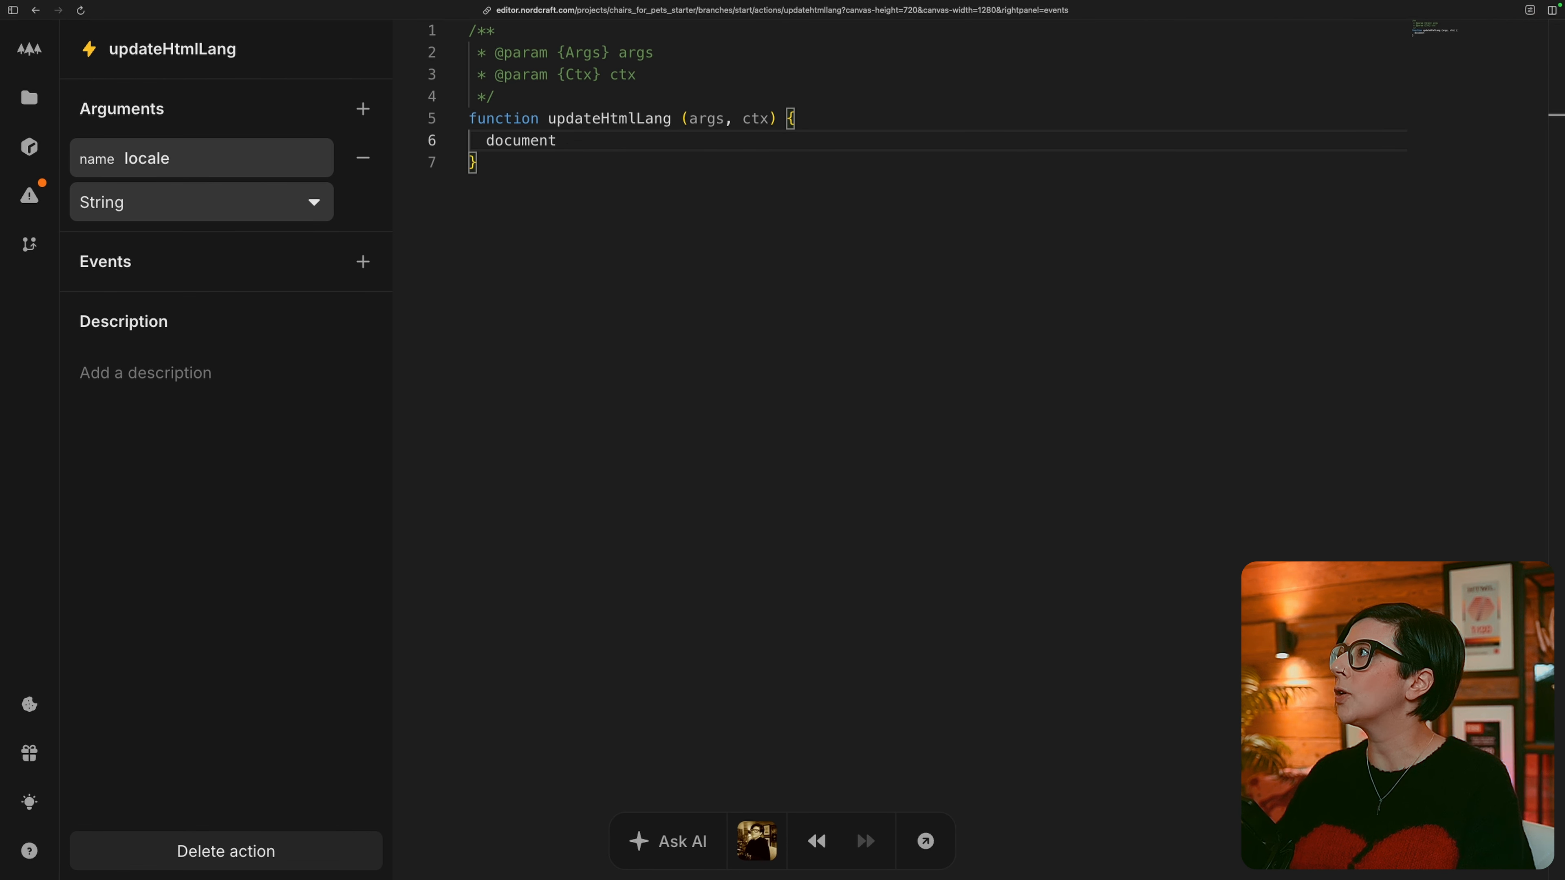
type(".querySelector")
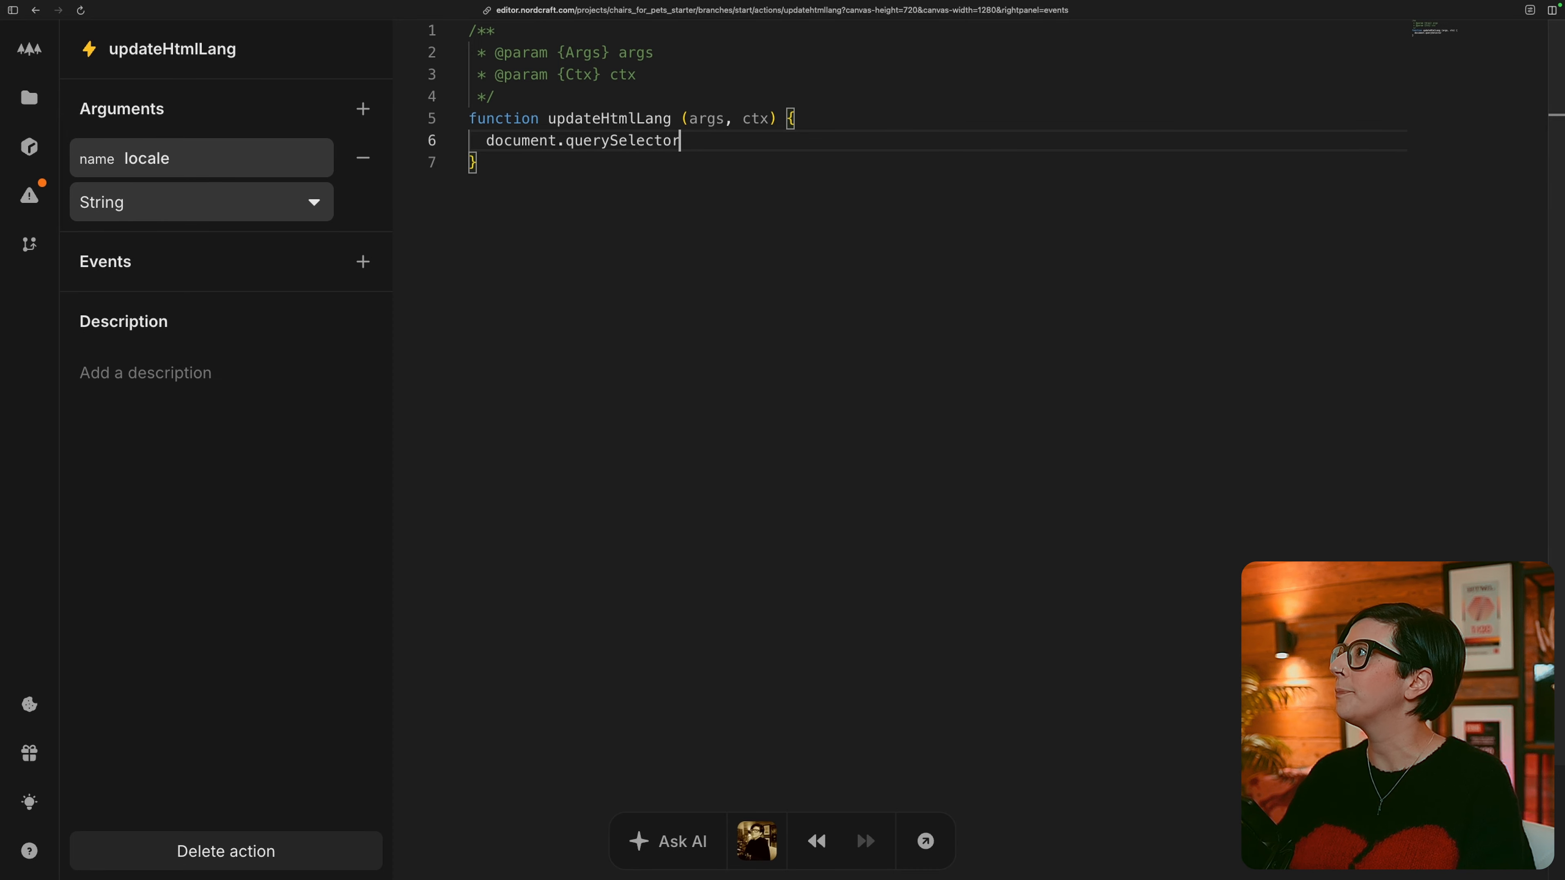
type("(\"html")
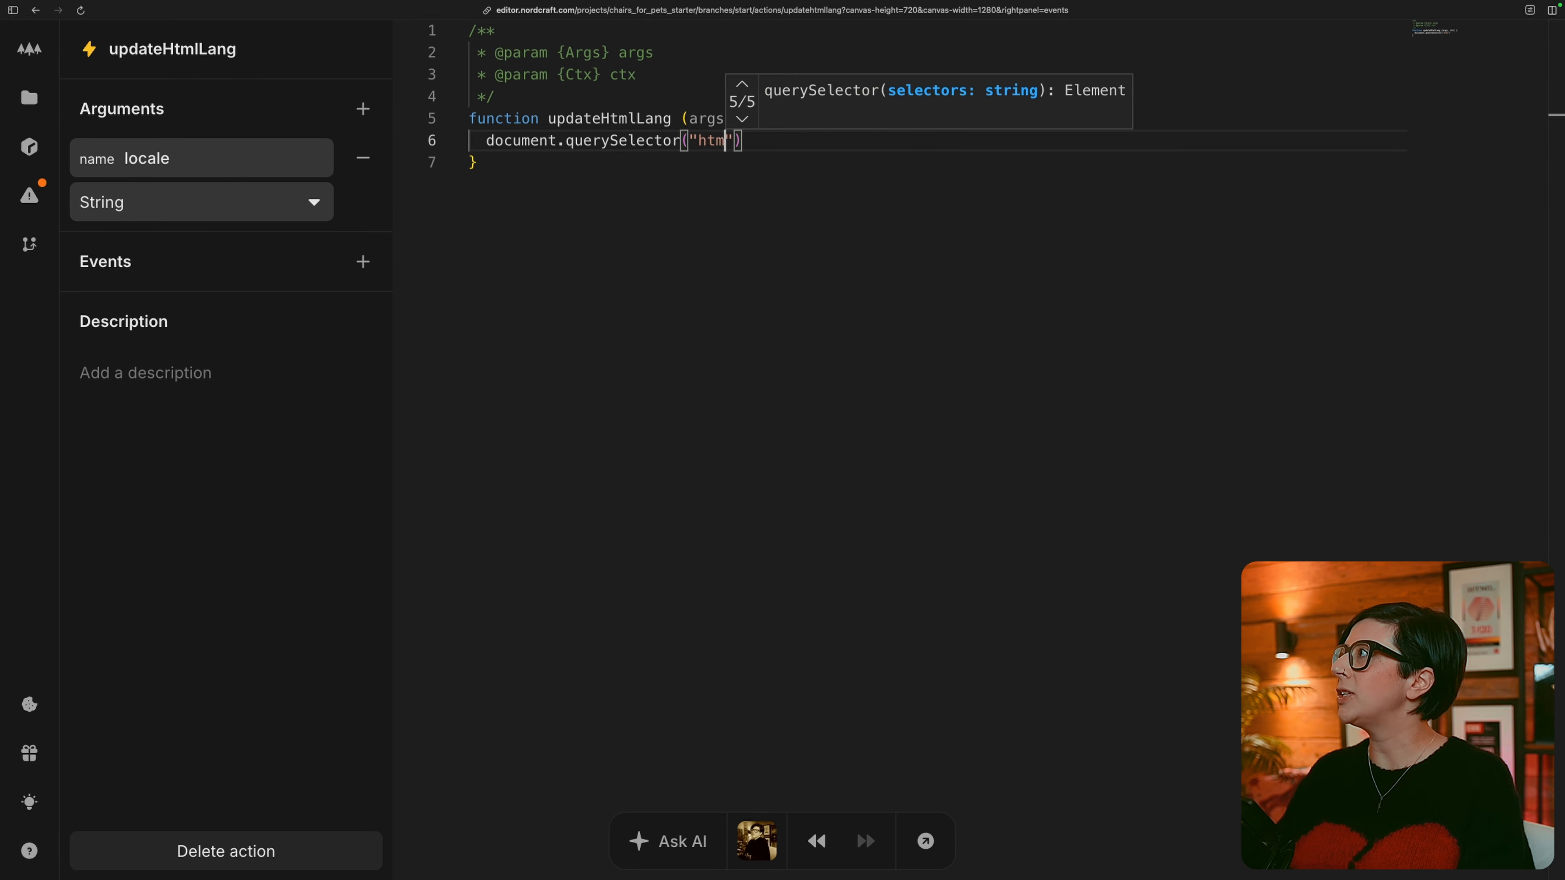
key("Right")
key("Right")
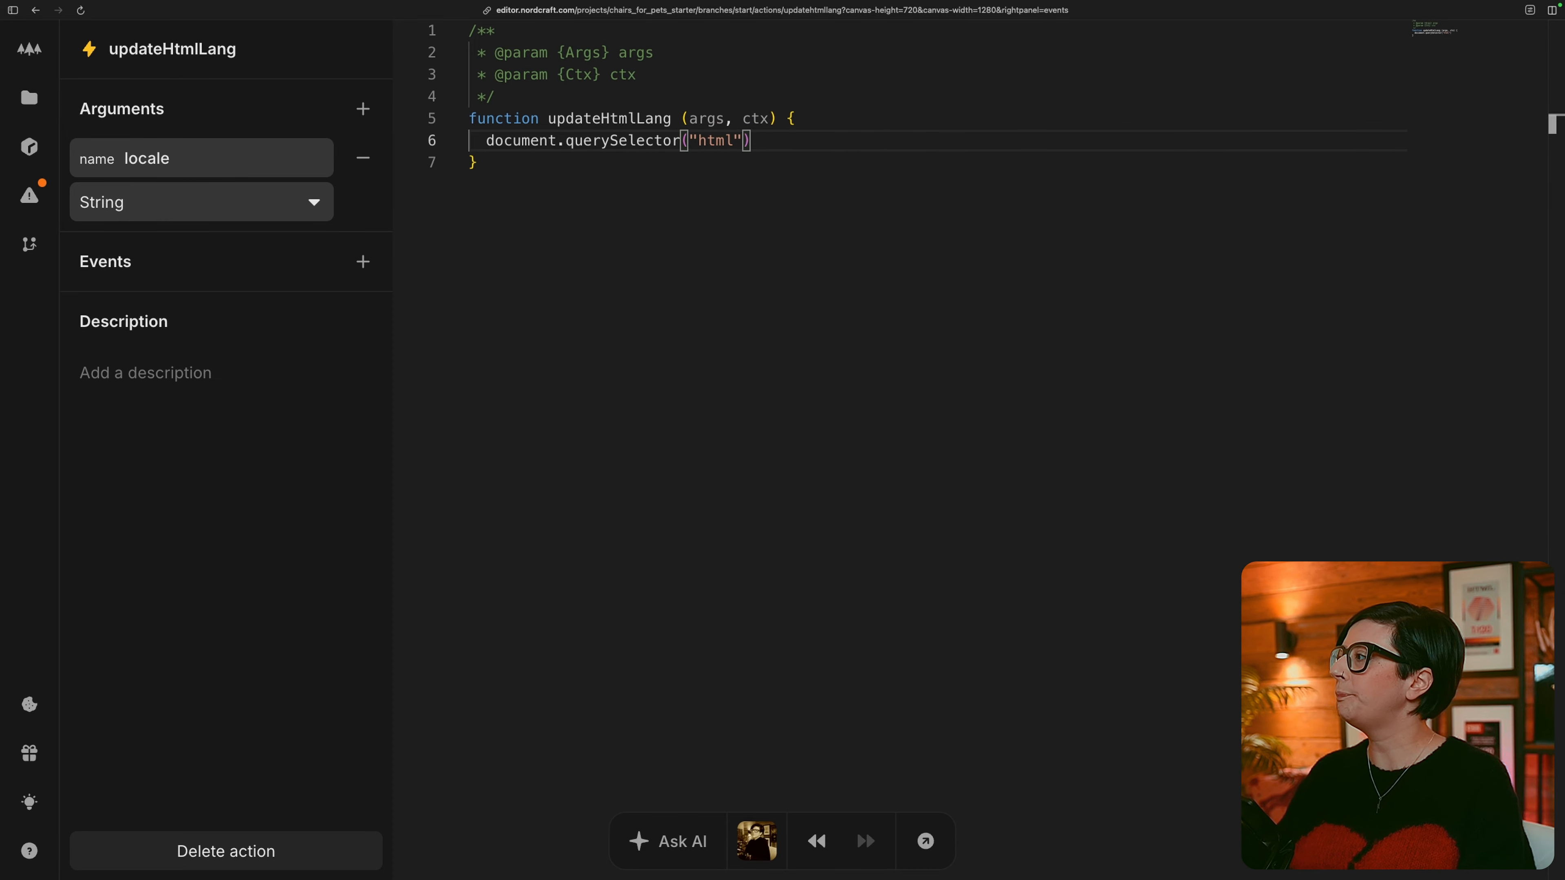
type(".set")
key("Tab")
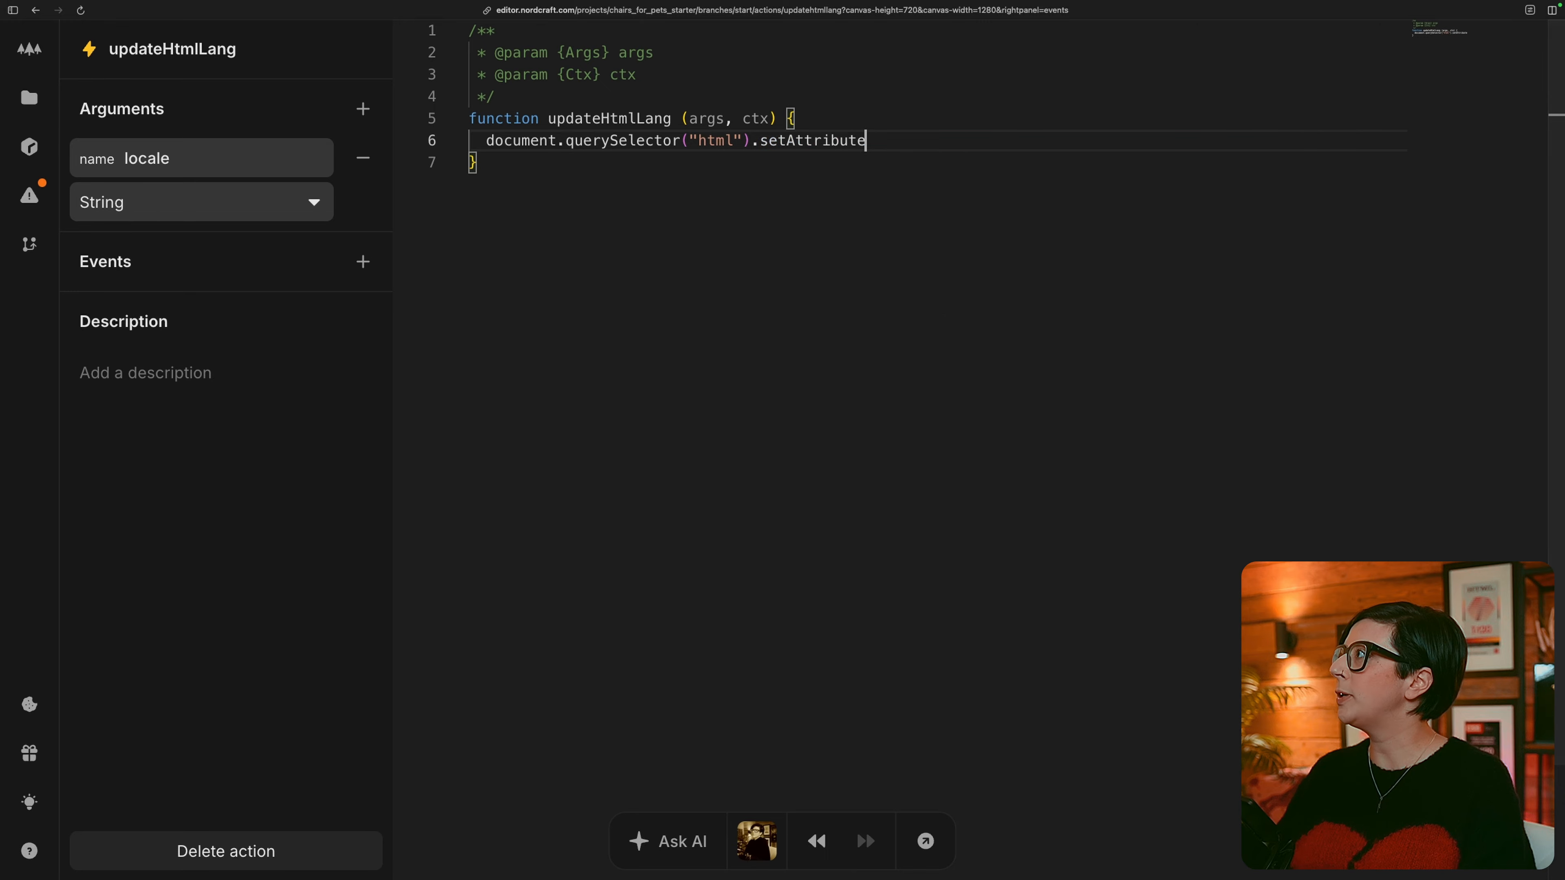
type("(\"lang")
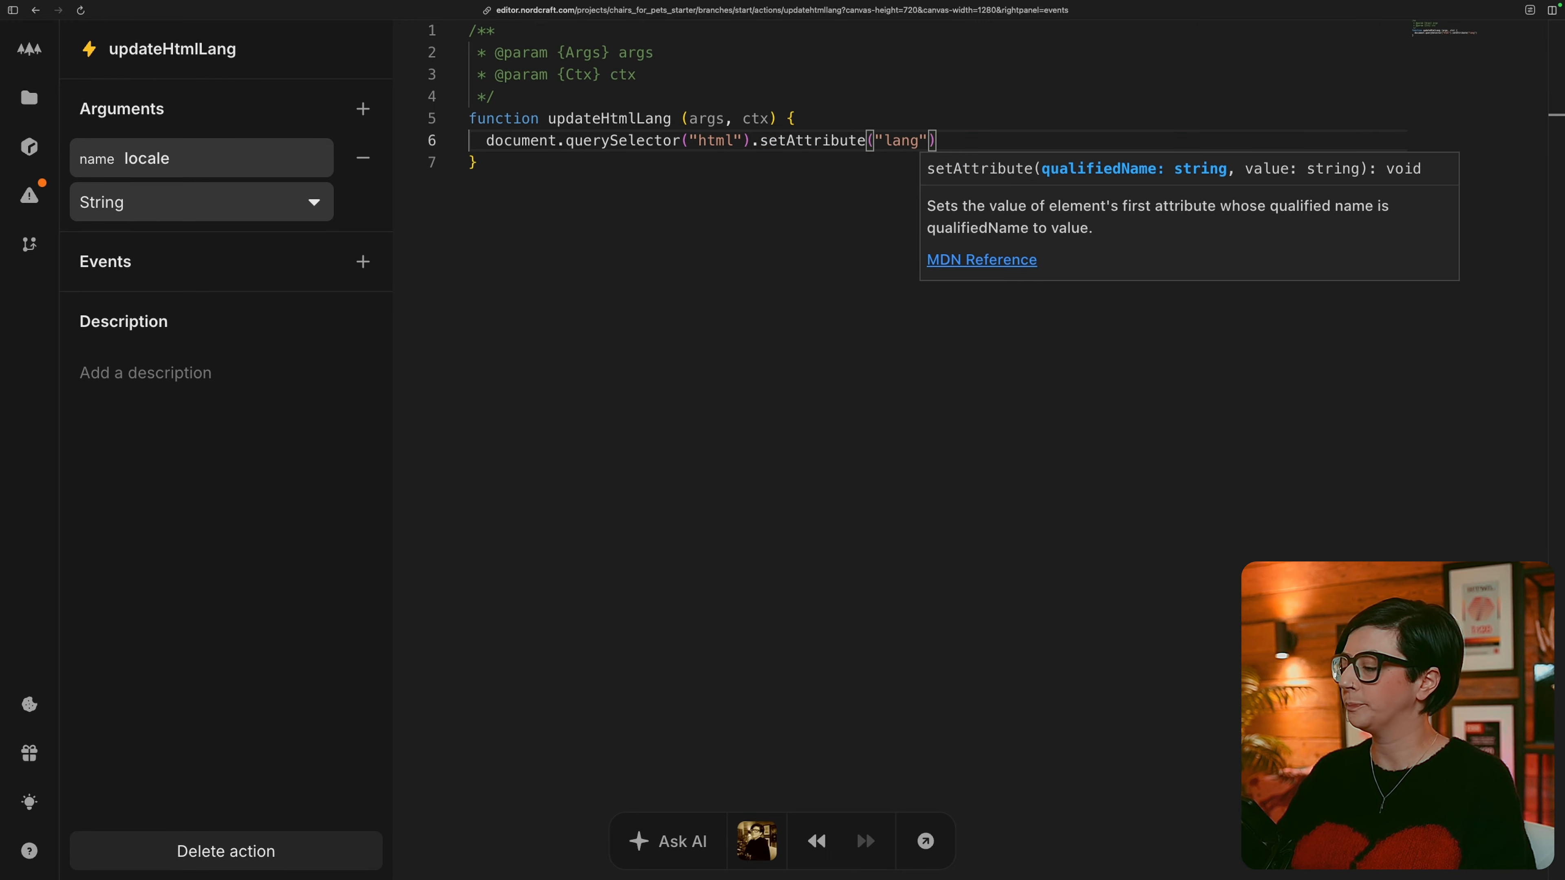
type("\", arg")
key("BackSpace")
key("BackSpace")
type("rgs.")
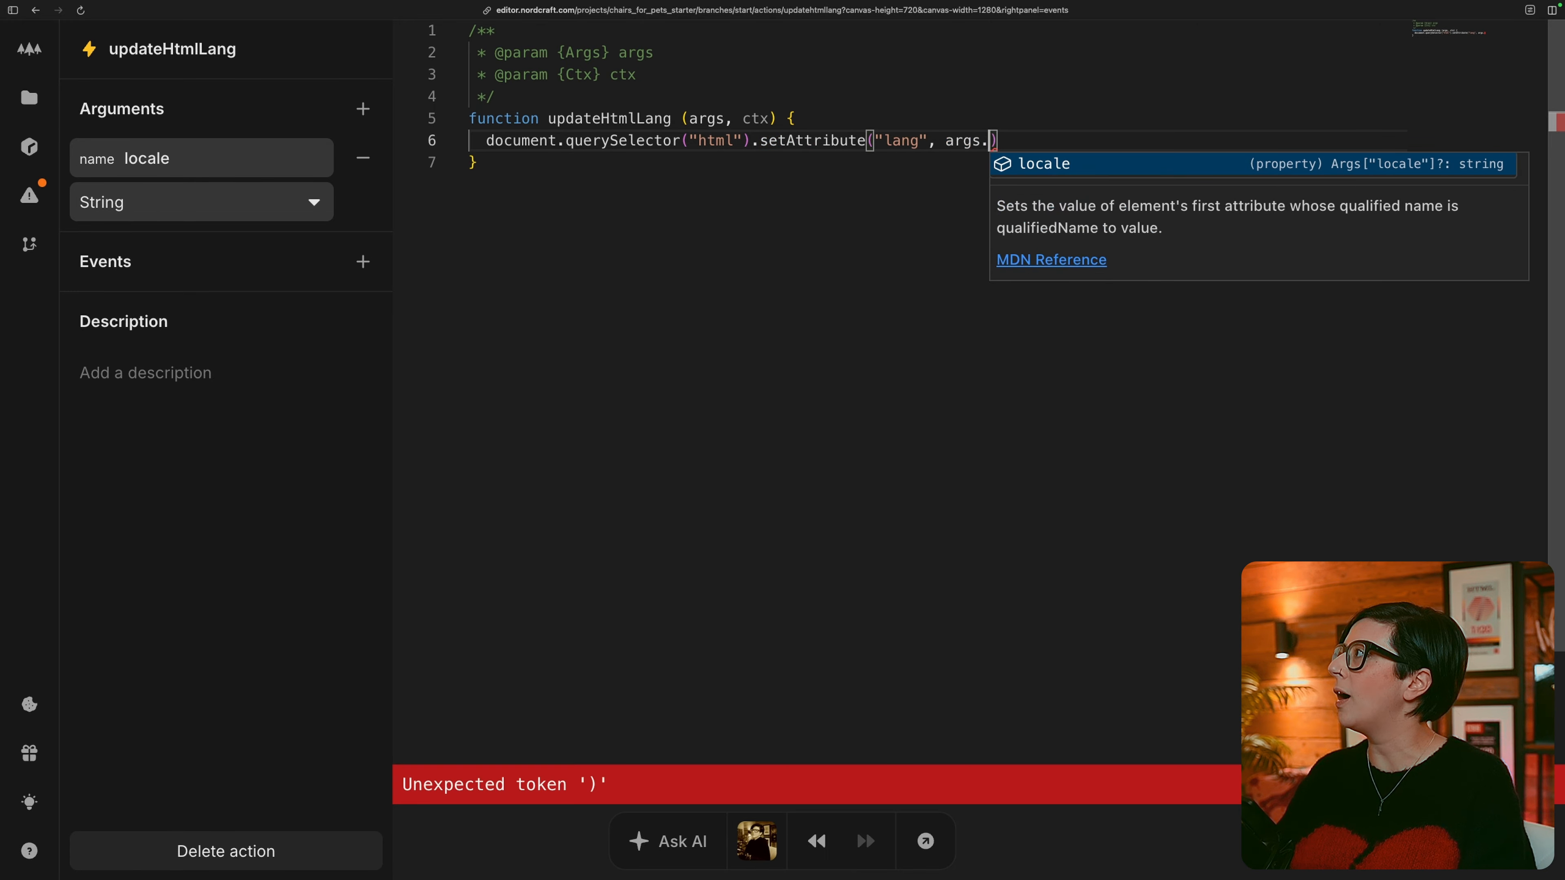
key("Tab")
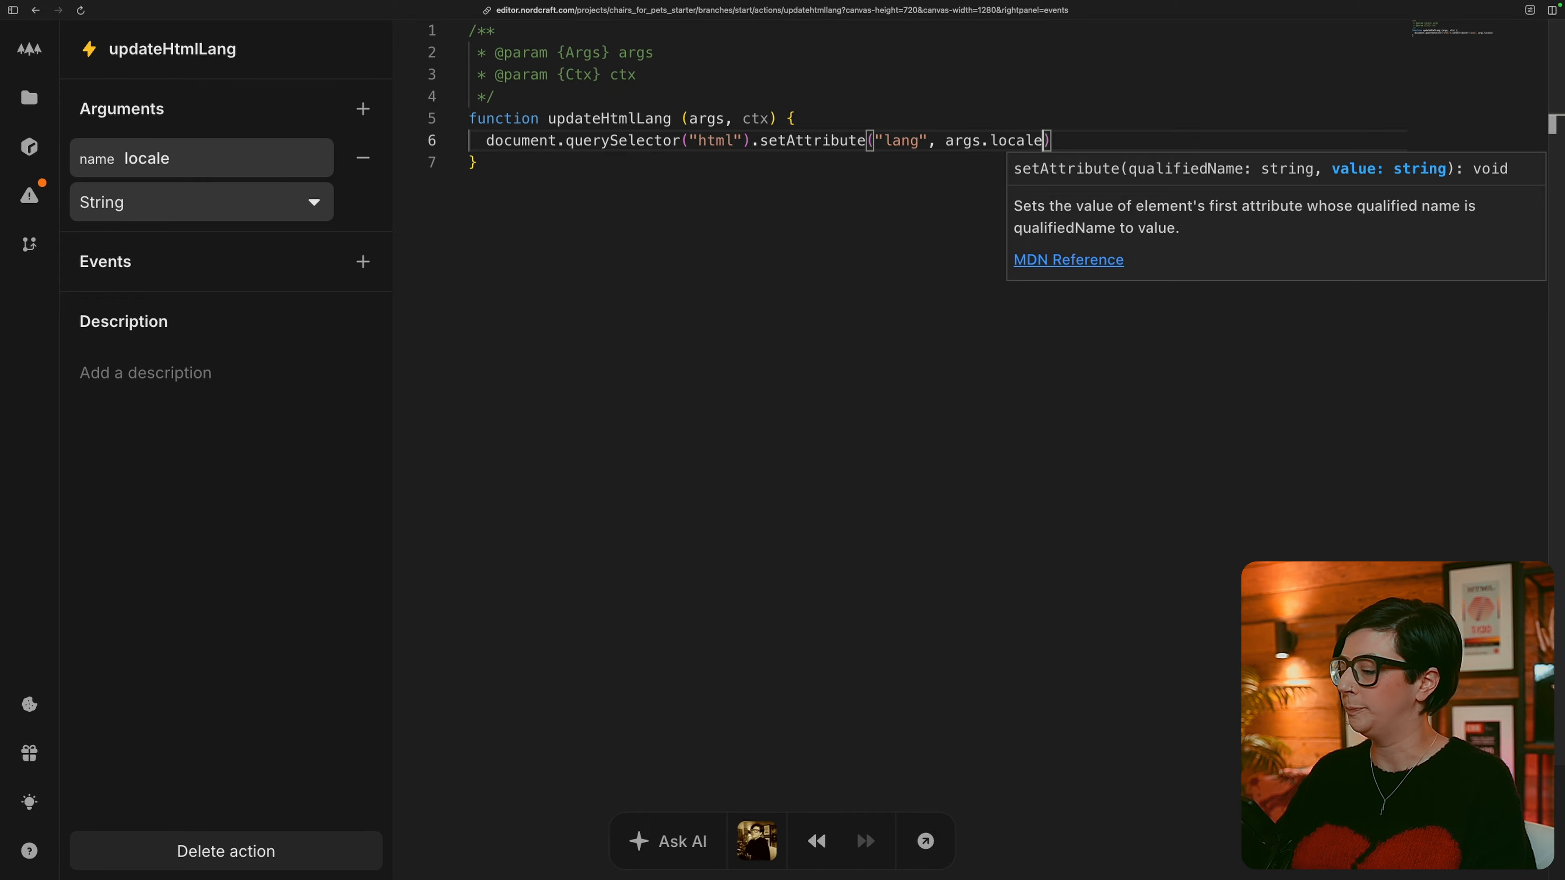
type(");")
On HomePage, add the updateHtmlLang project action after Set: locale in the locale-provider's locale_changed event.
left_click(29, 98)
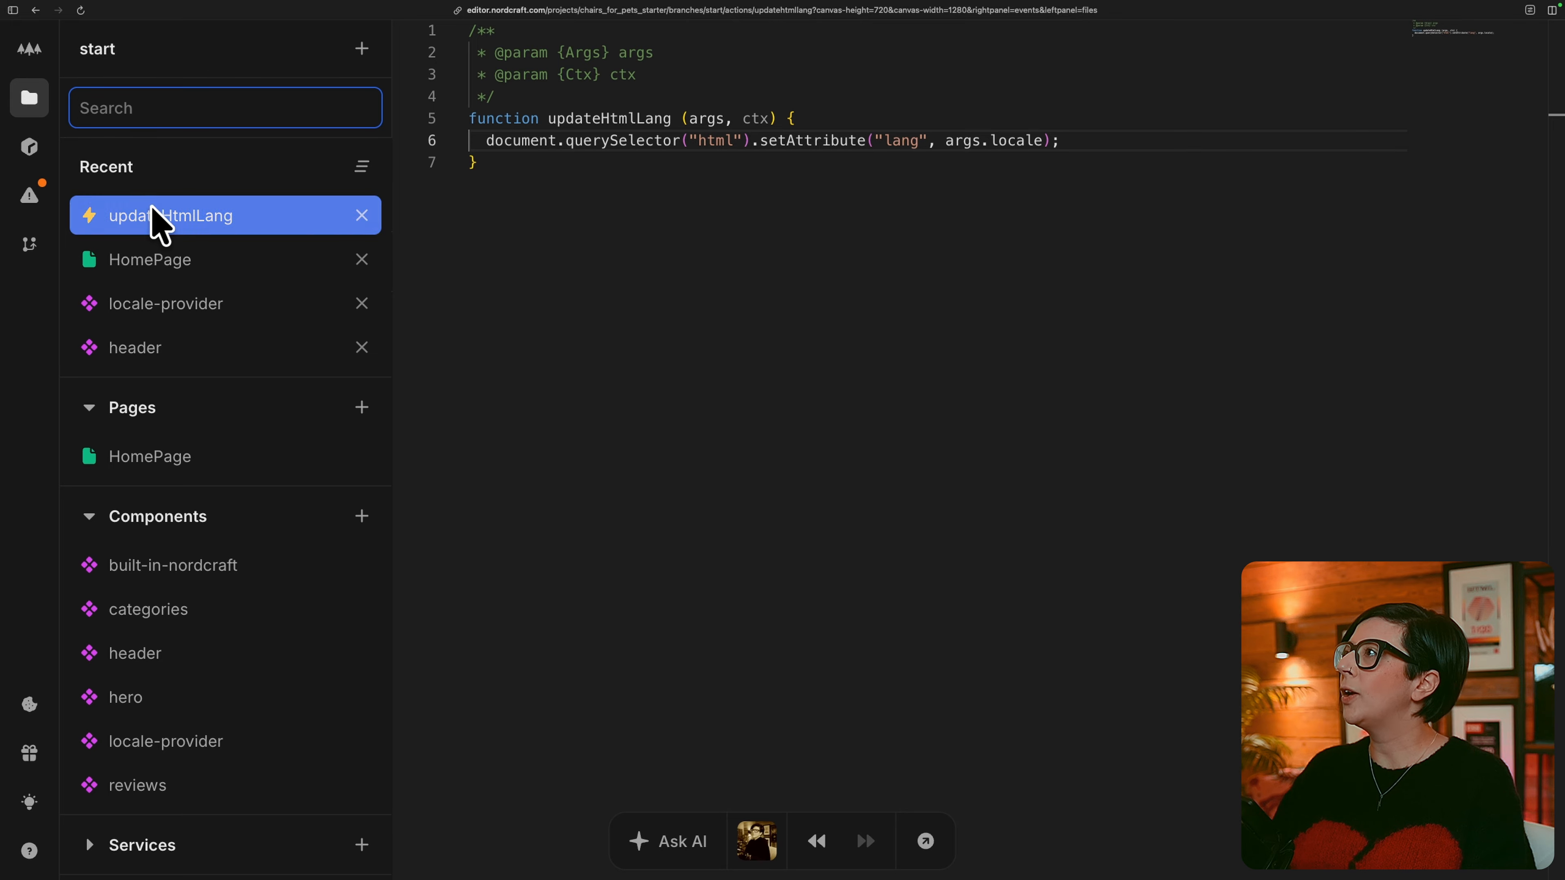
left_click(223, 260)
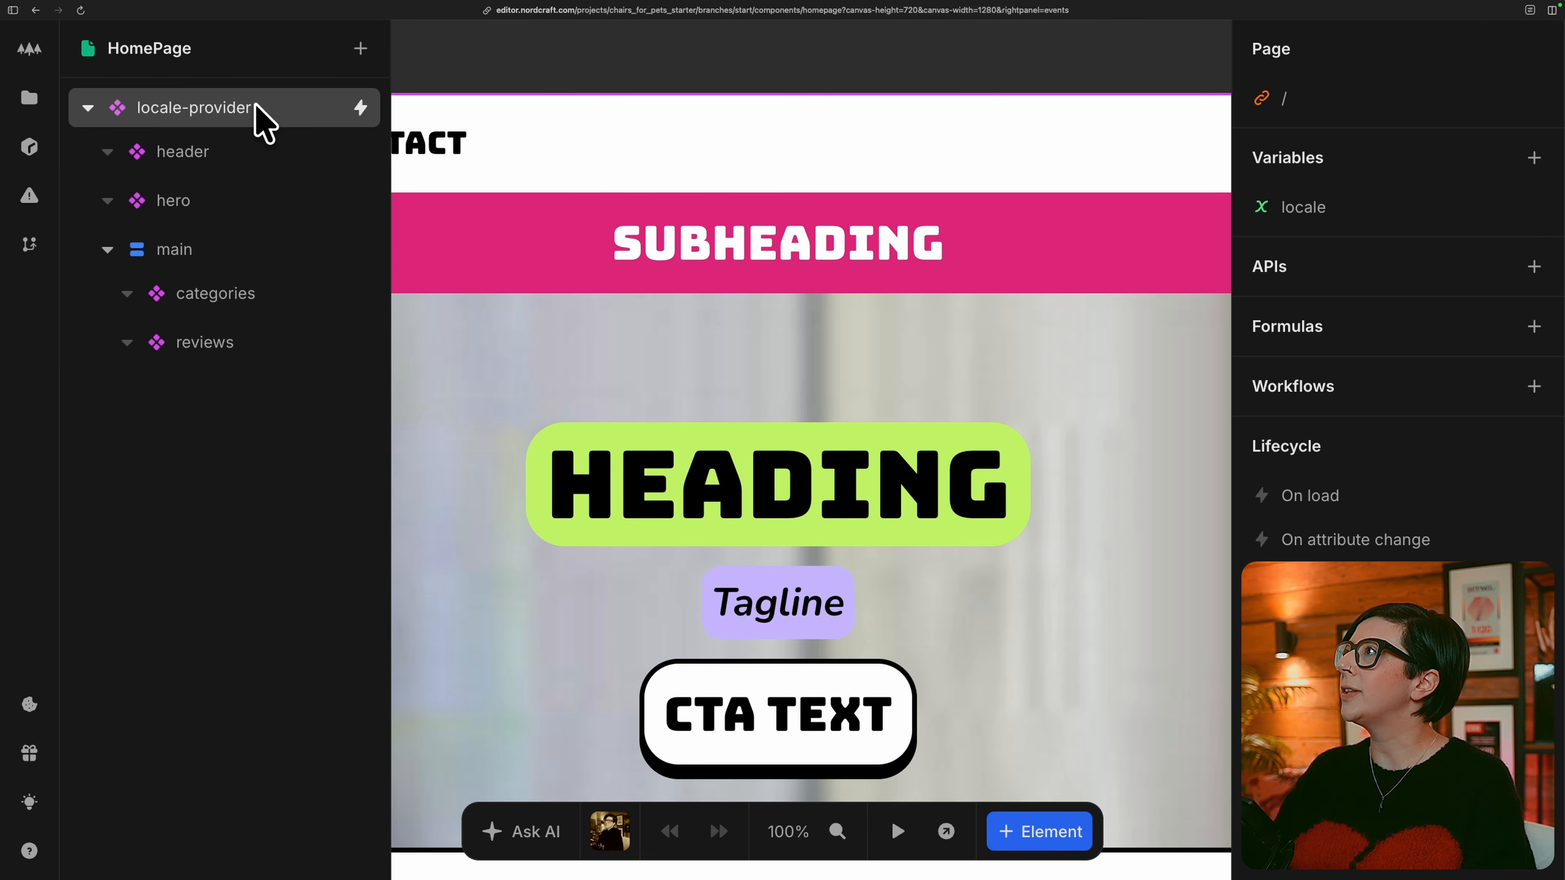
left_click(258, 106)
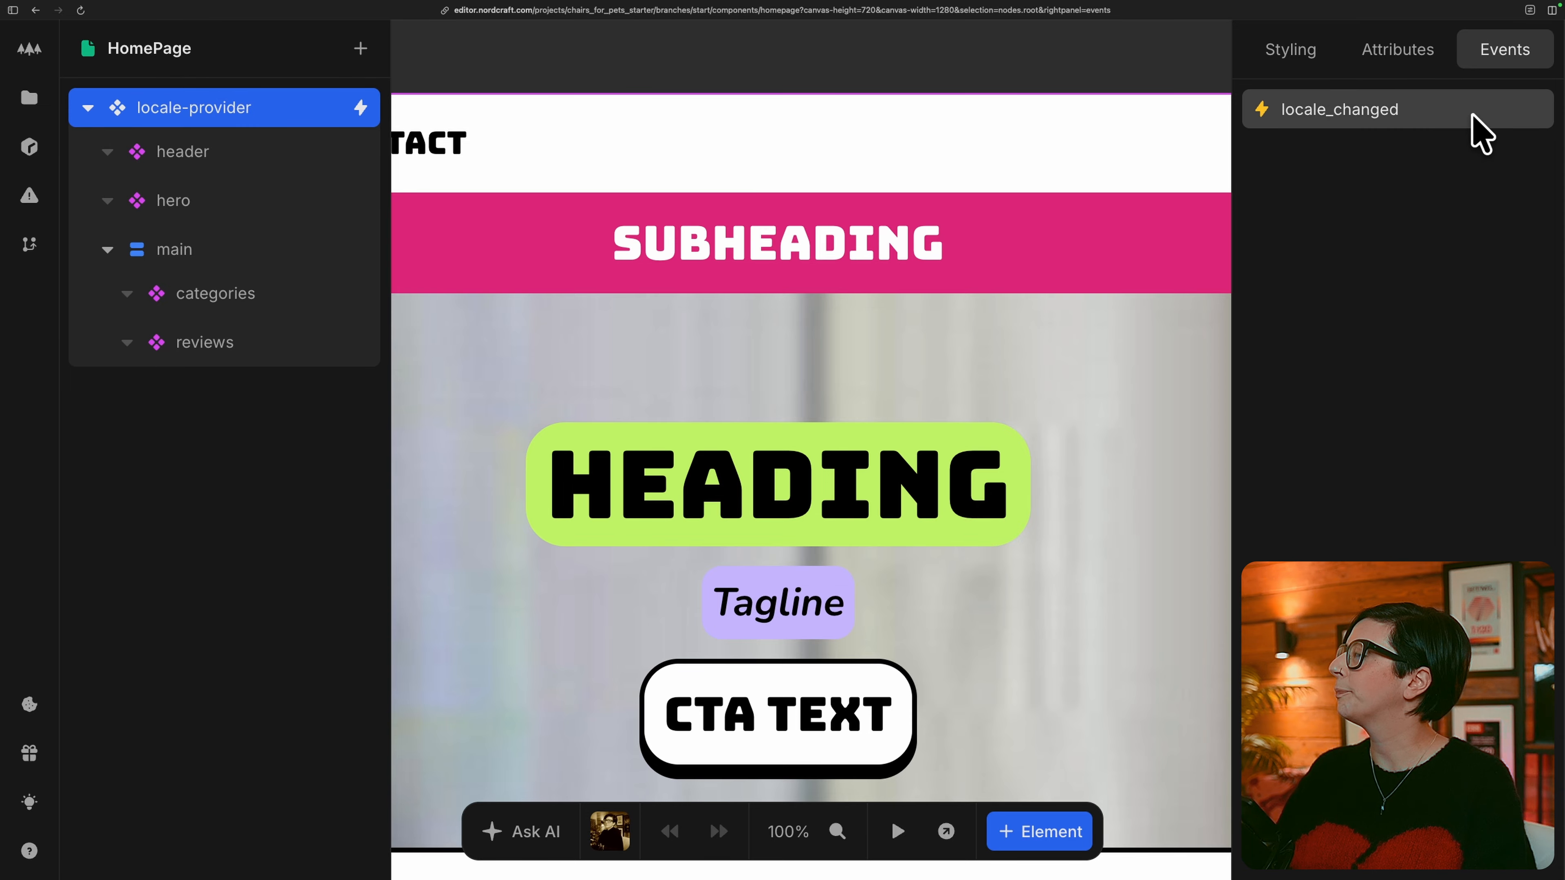
left_click(1477, 128)
left_click(1006, 461)
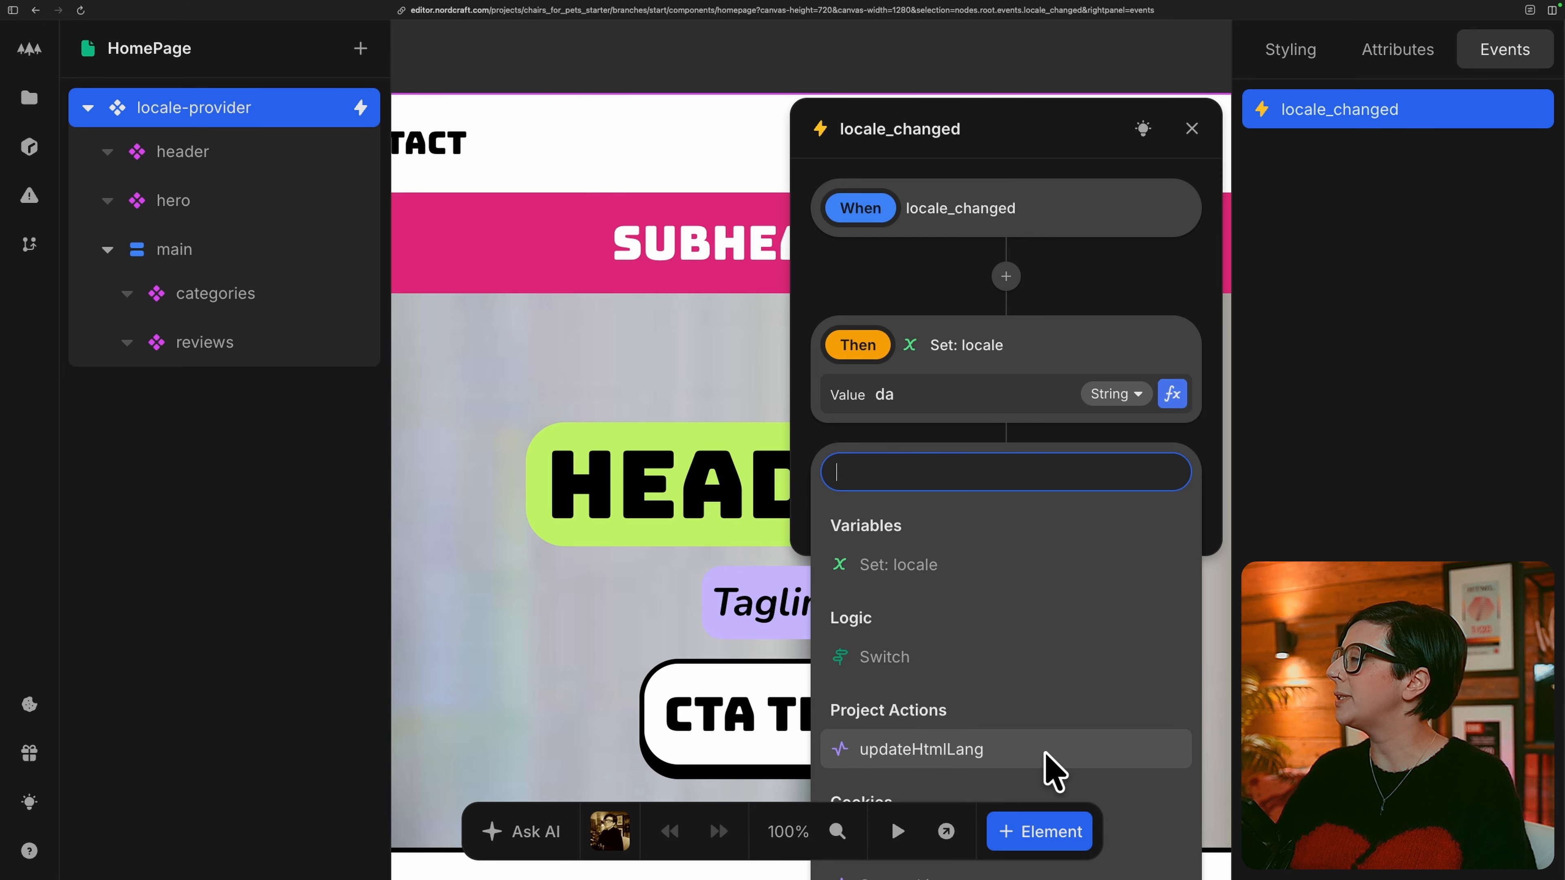
left_click(1046, 753)
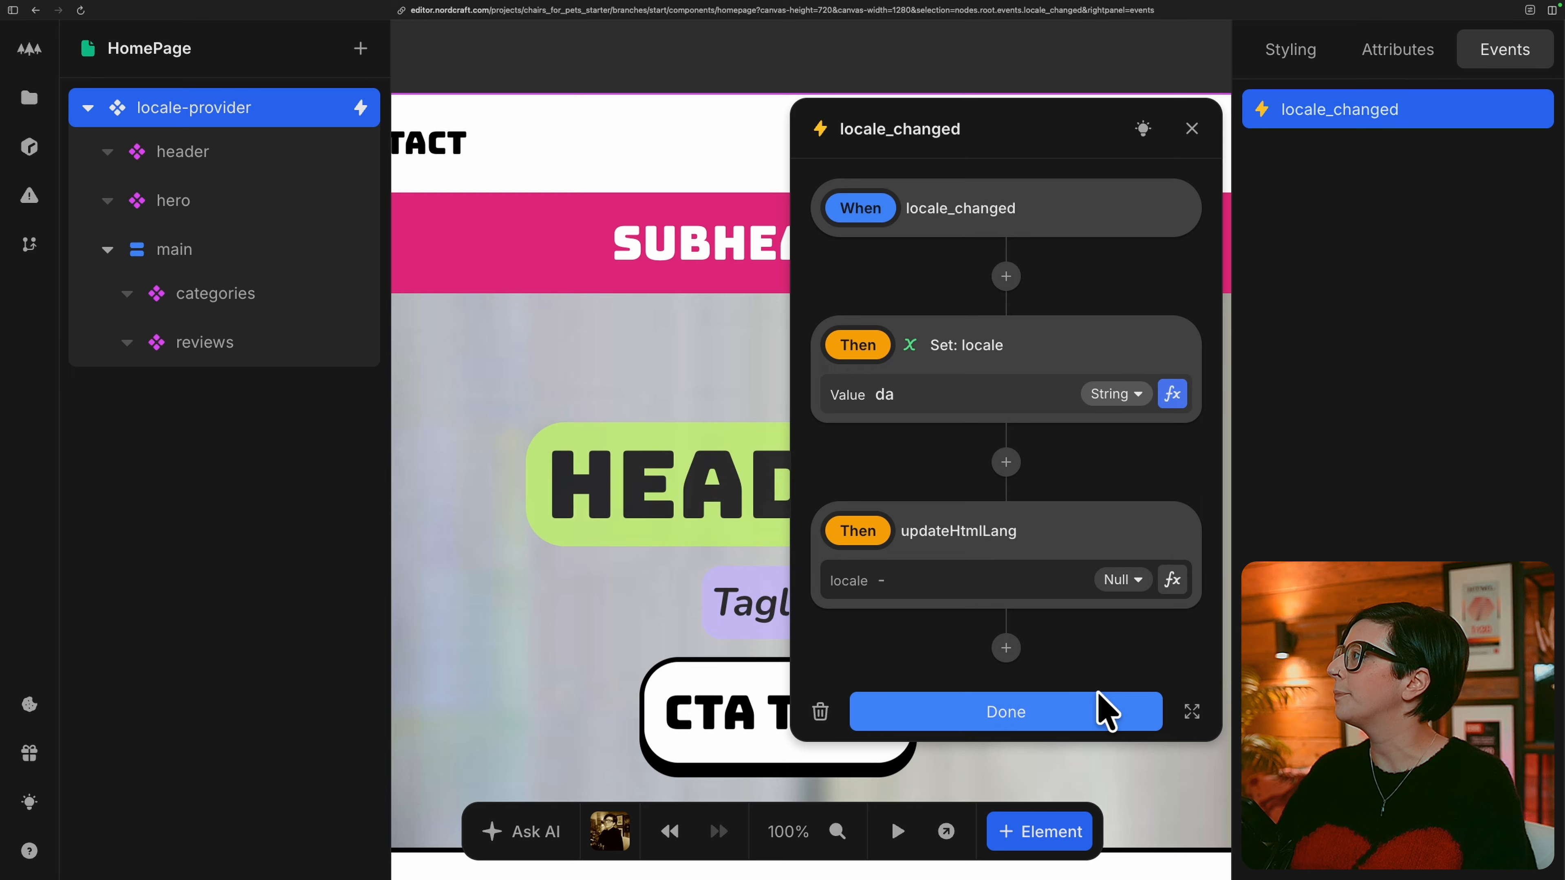
Bind the updateHtmlLang action's locale argument to the Event data through a formula.
left_click(1178, 578)
left_click(589, 646)
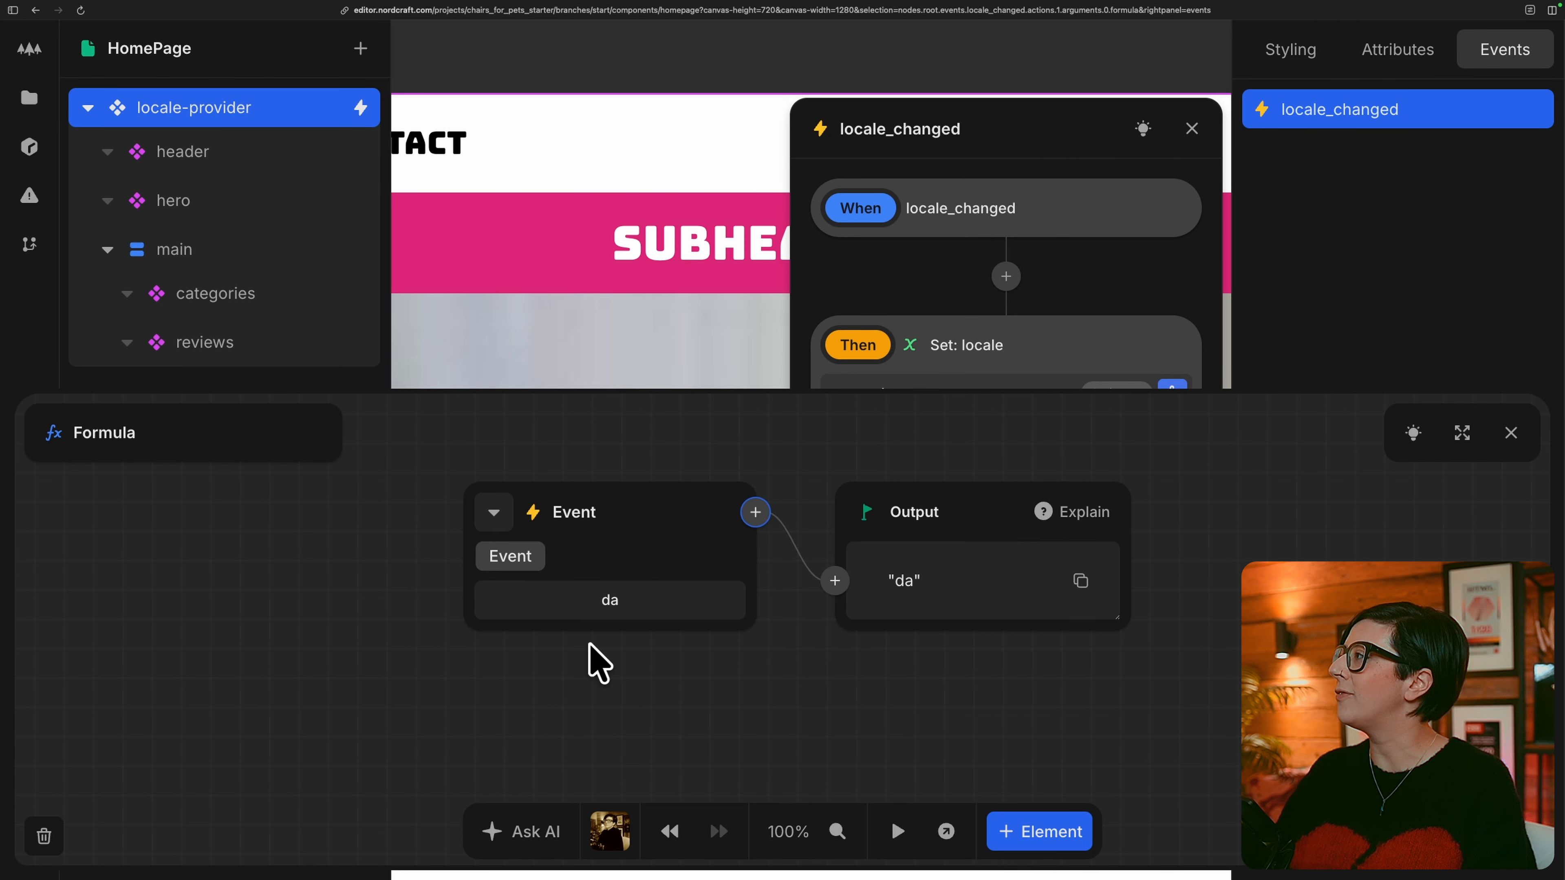
left_click(1510, 433)
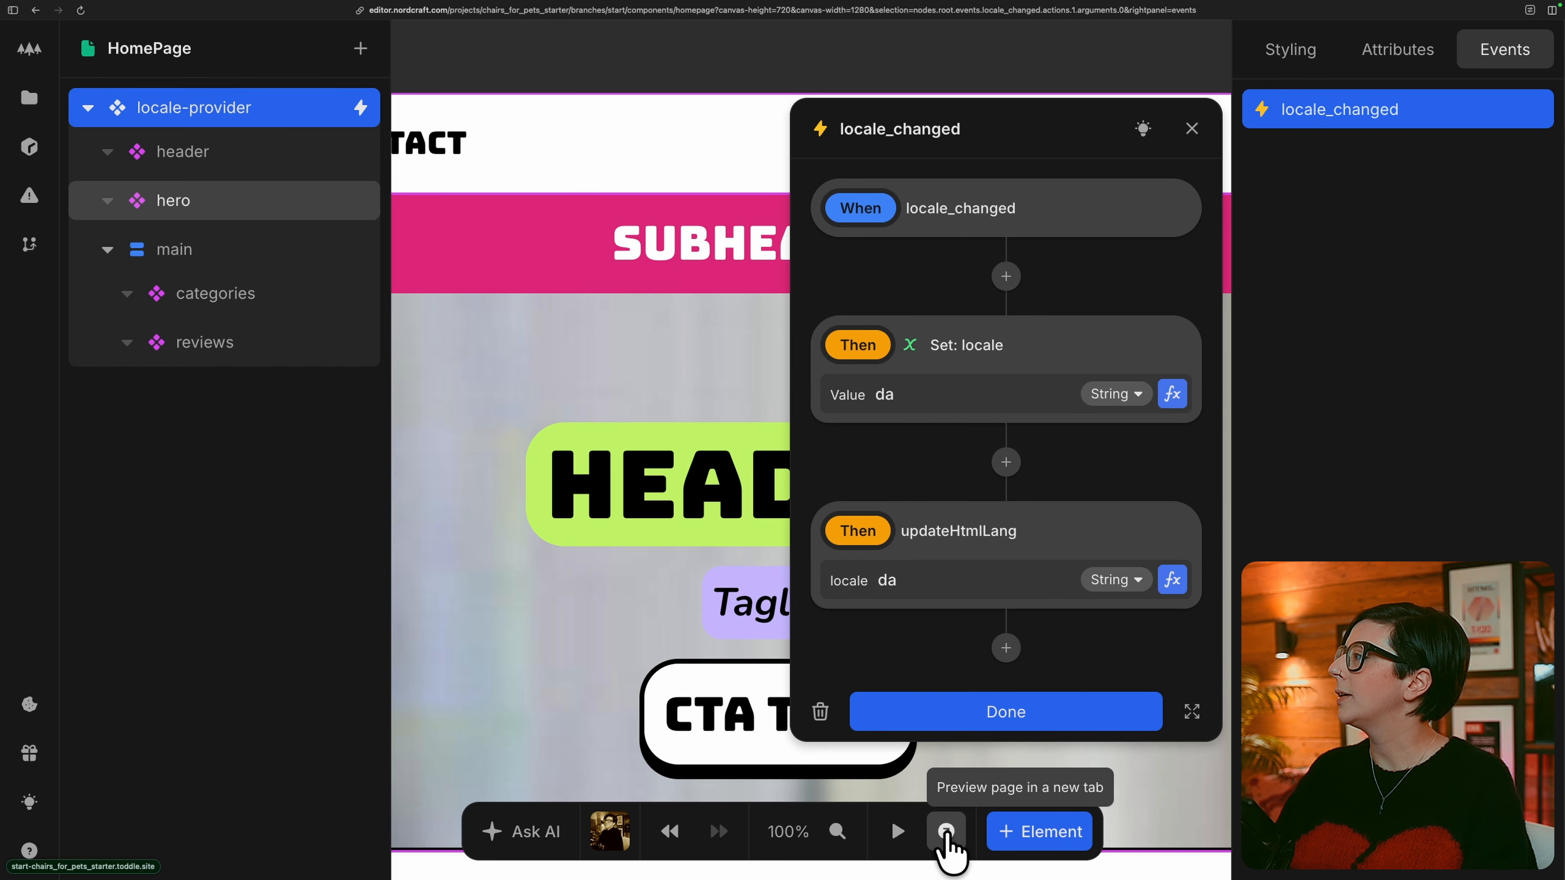
Preview the page in a new tab and test the language select by choosing da and returning to en.
left_click(947, 832)
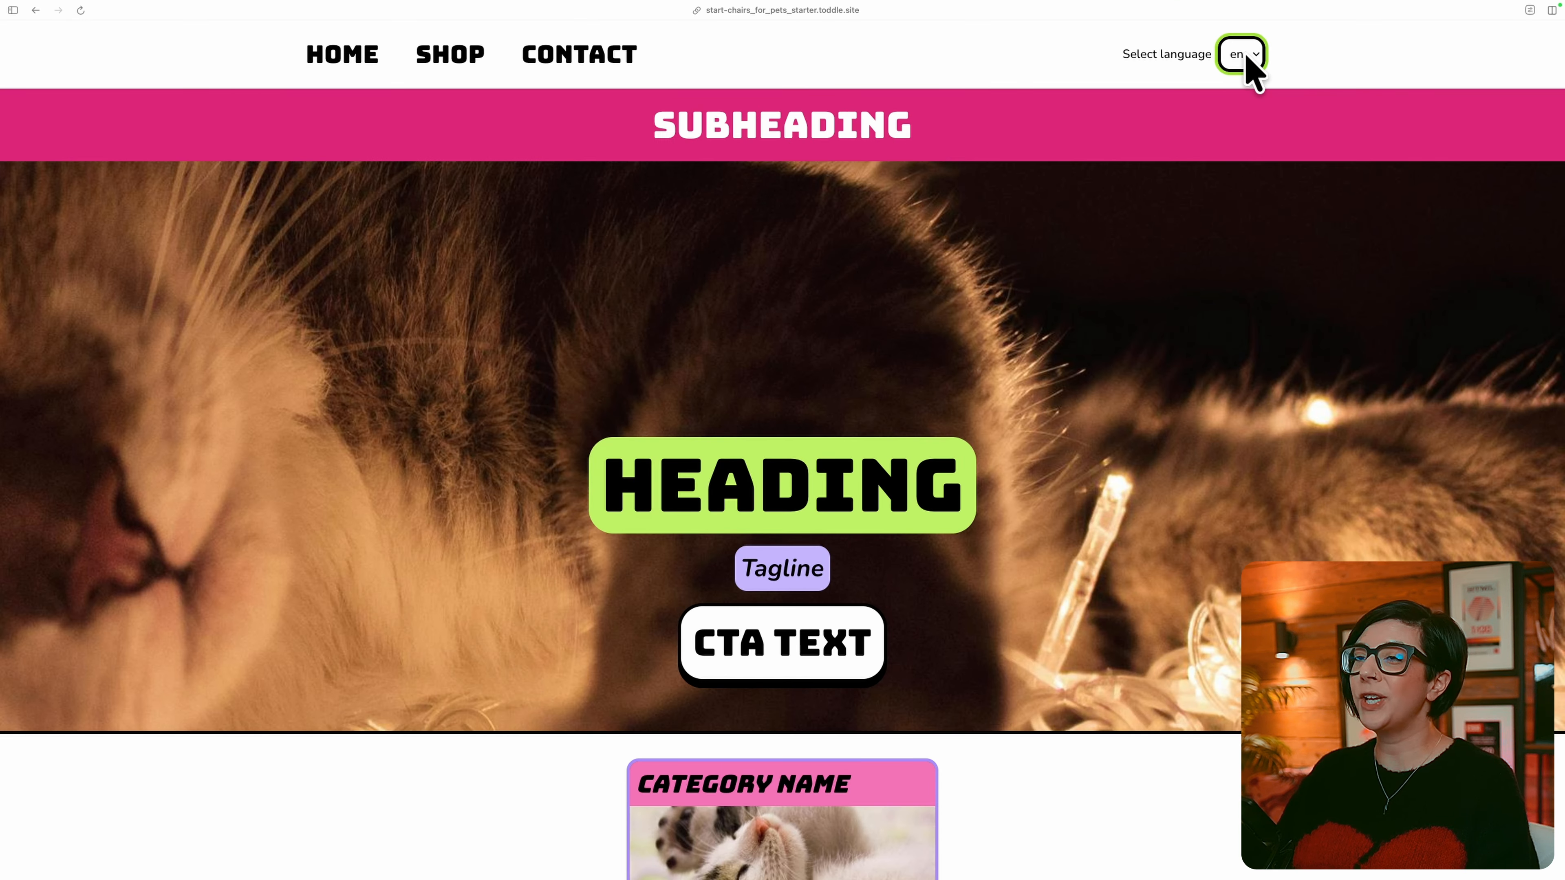
left_click(1246, 56)
left_click(1243, 78)
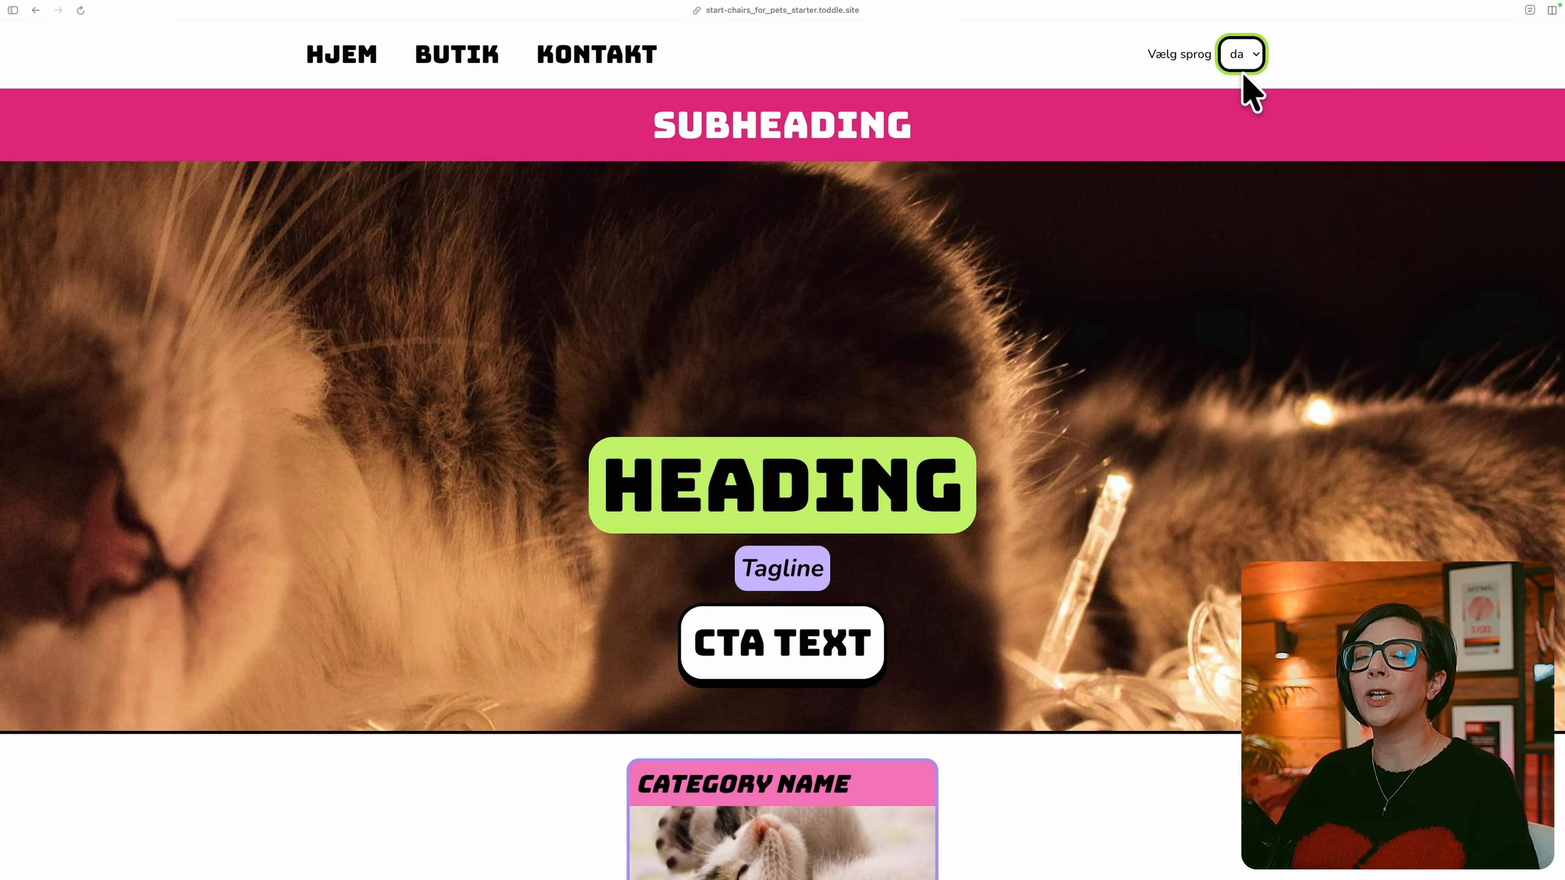
left_click(1246, 59)
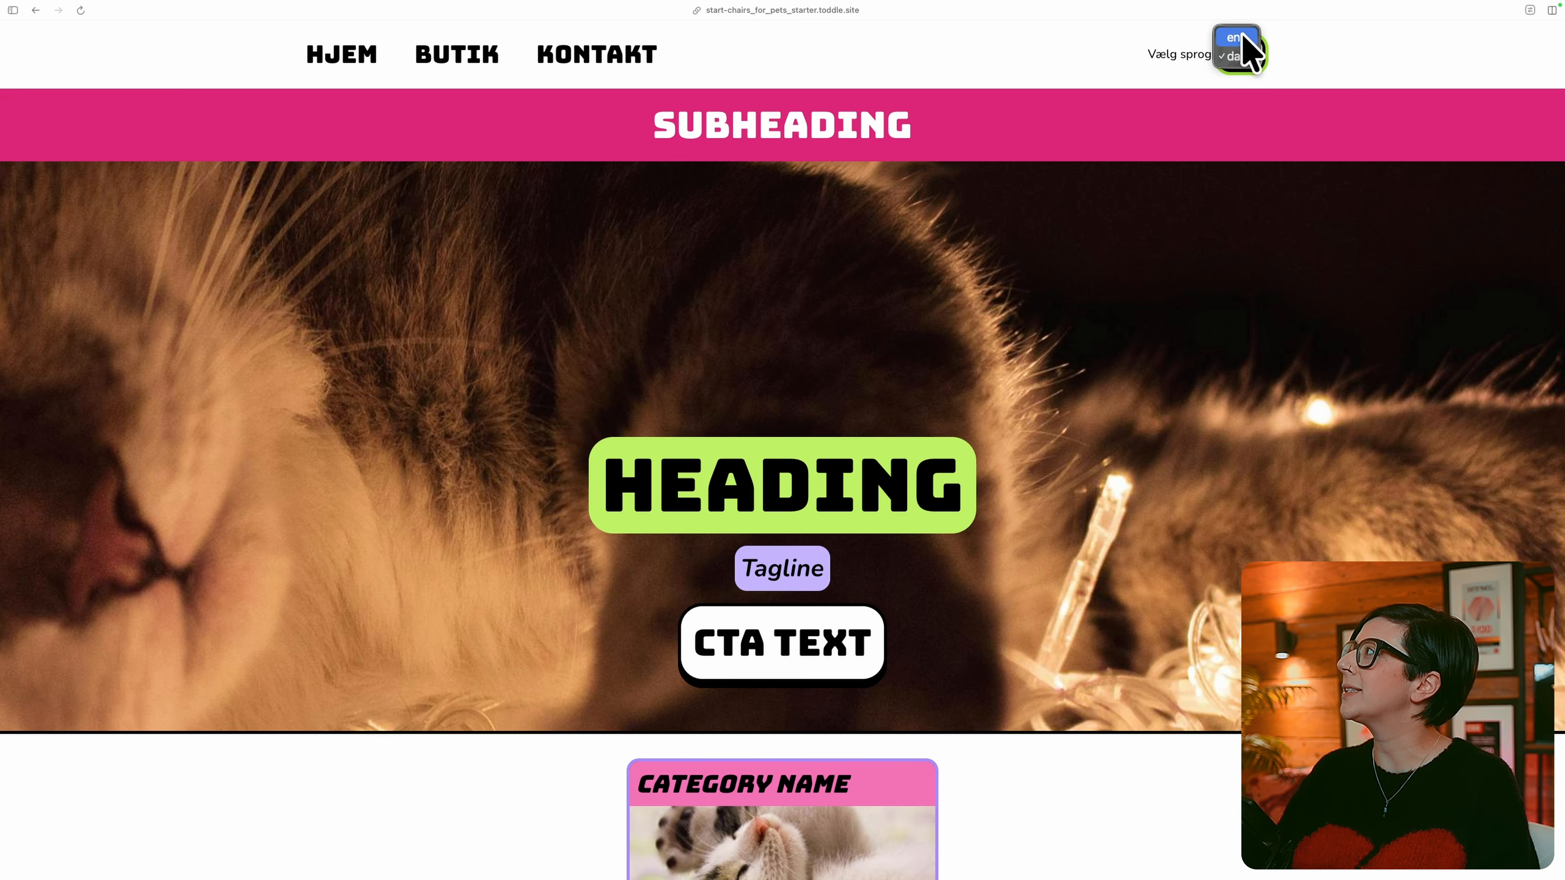
left_click(1239, 39)
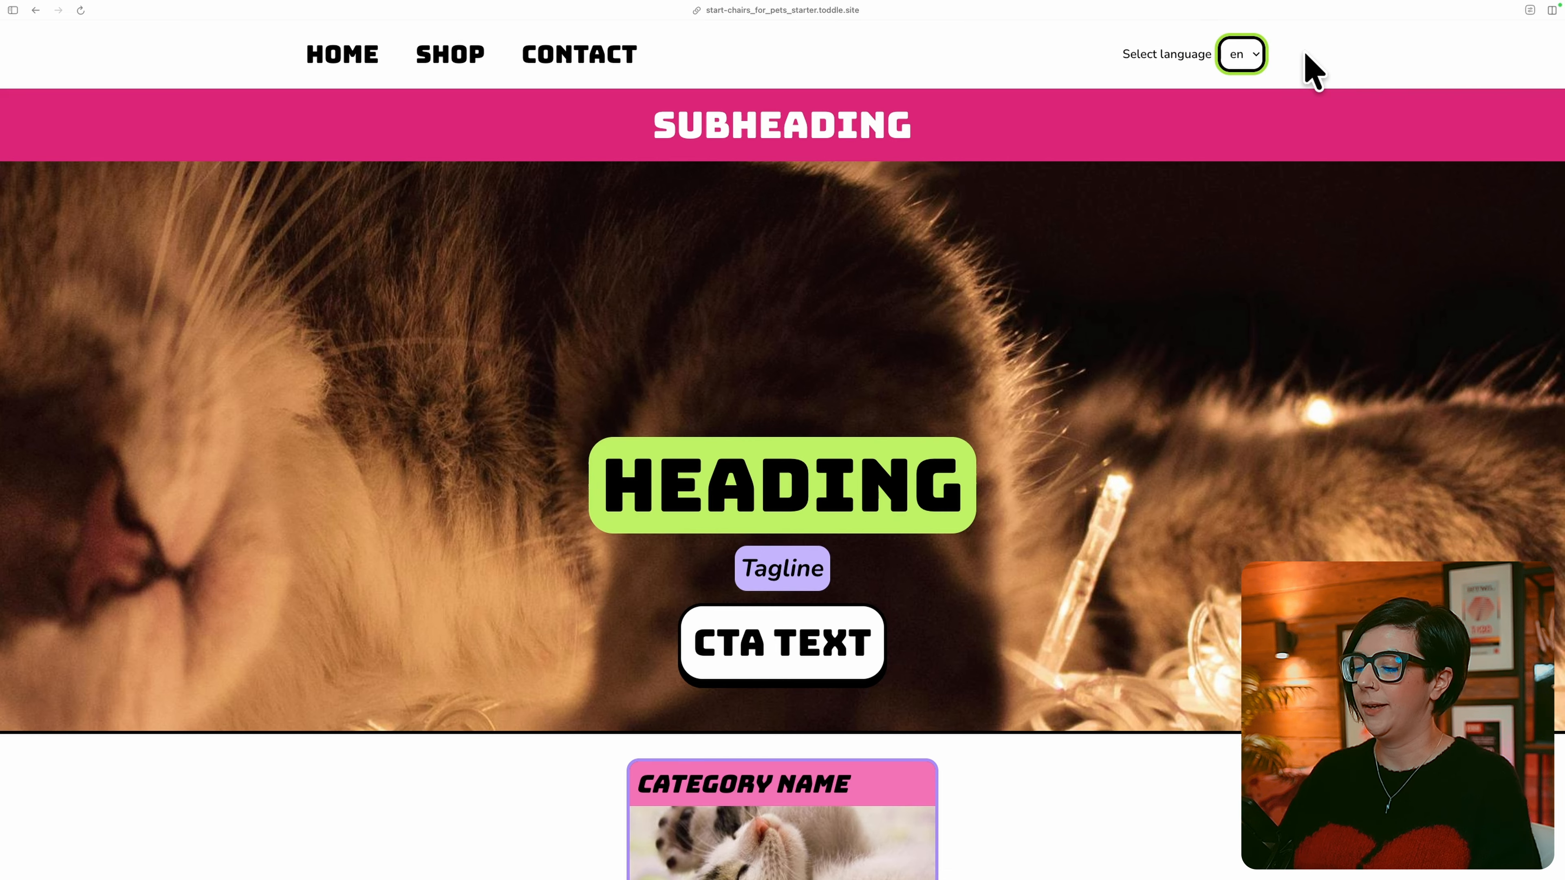
Inspect the site's locale cookie in the developer tools while changing the language in the page's select.
key("super+alt+i")
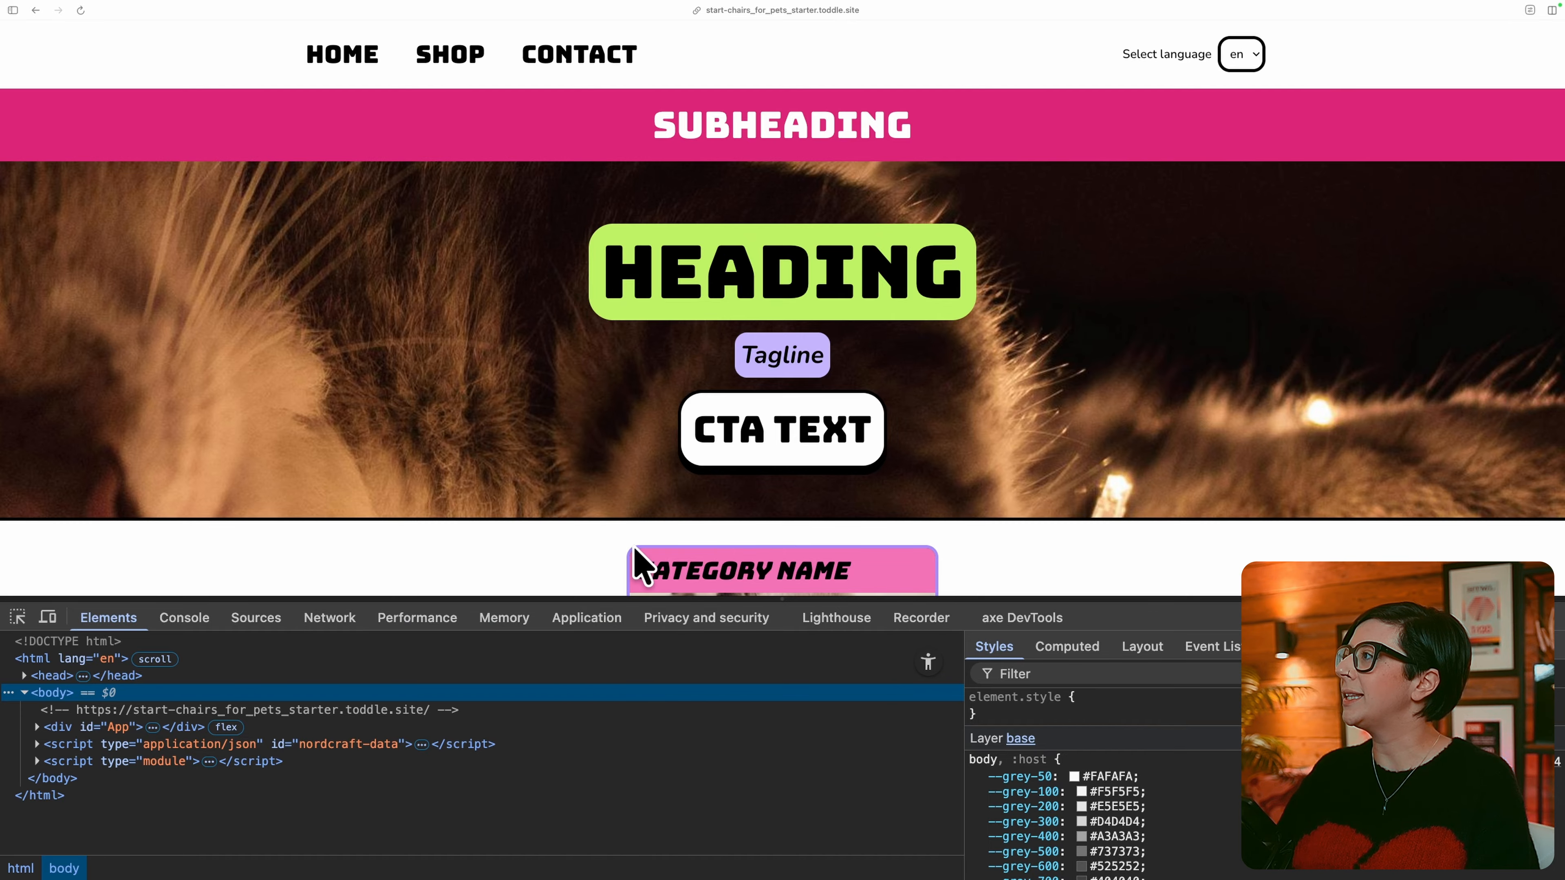
left_click(576, 620)
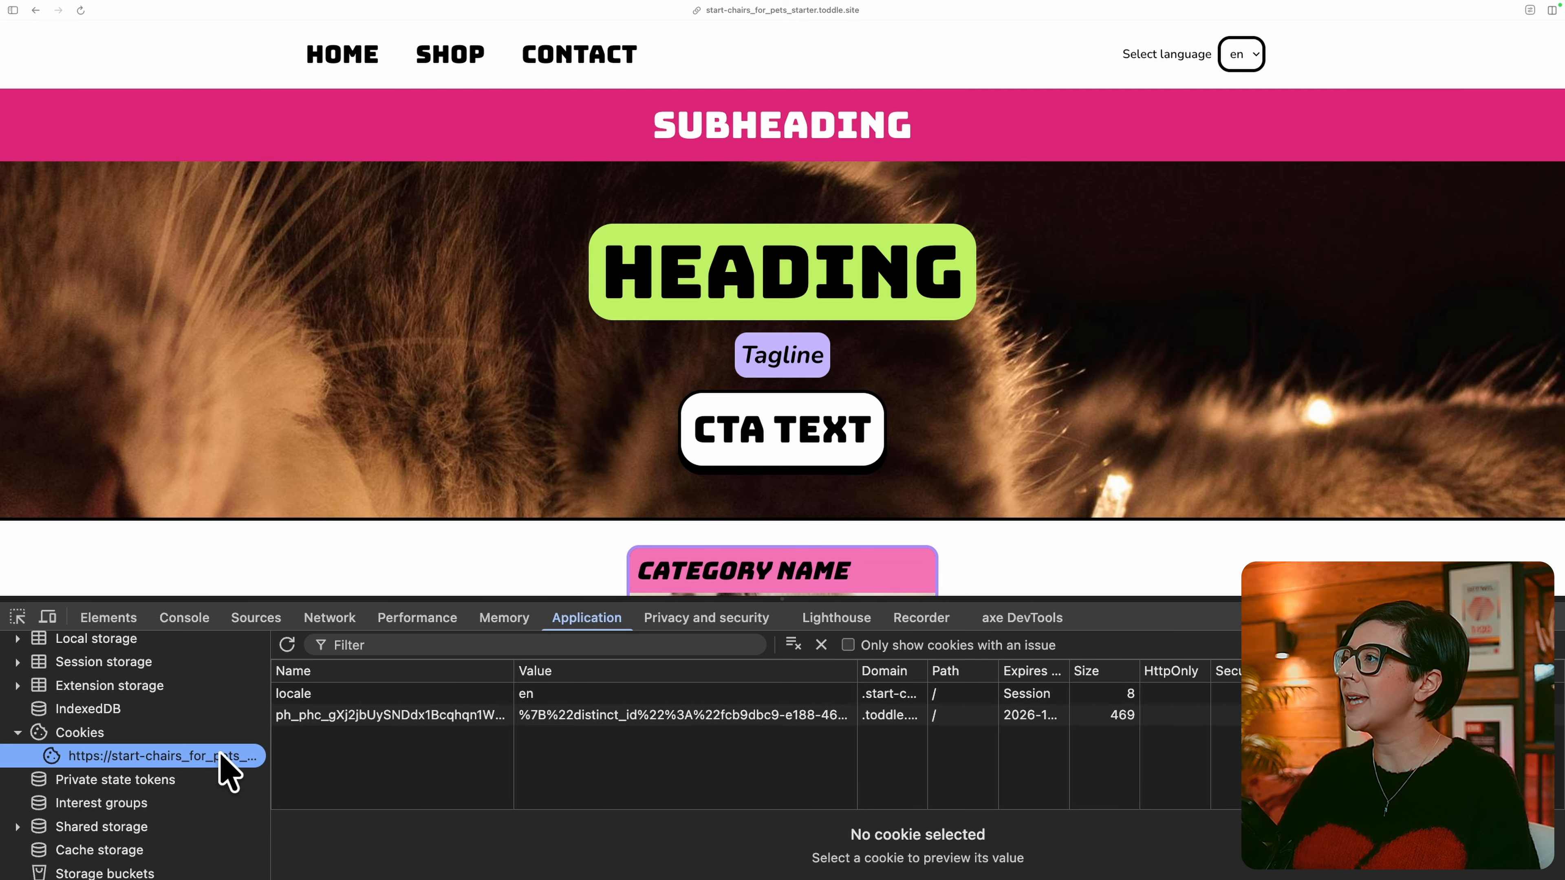
left_click(410, 692)
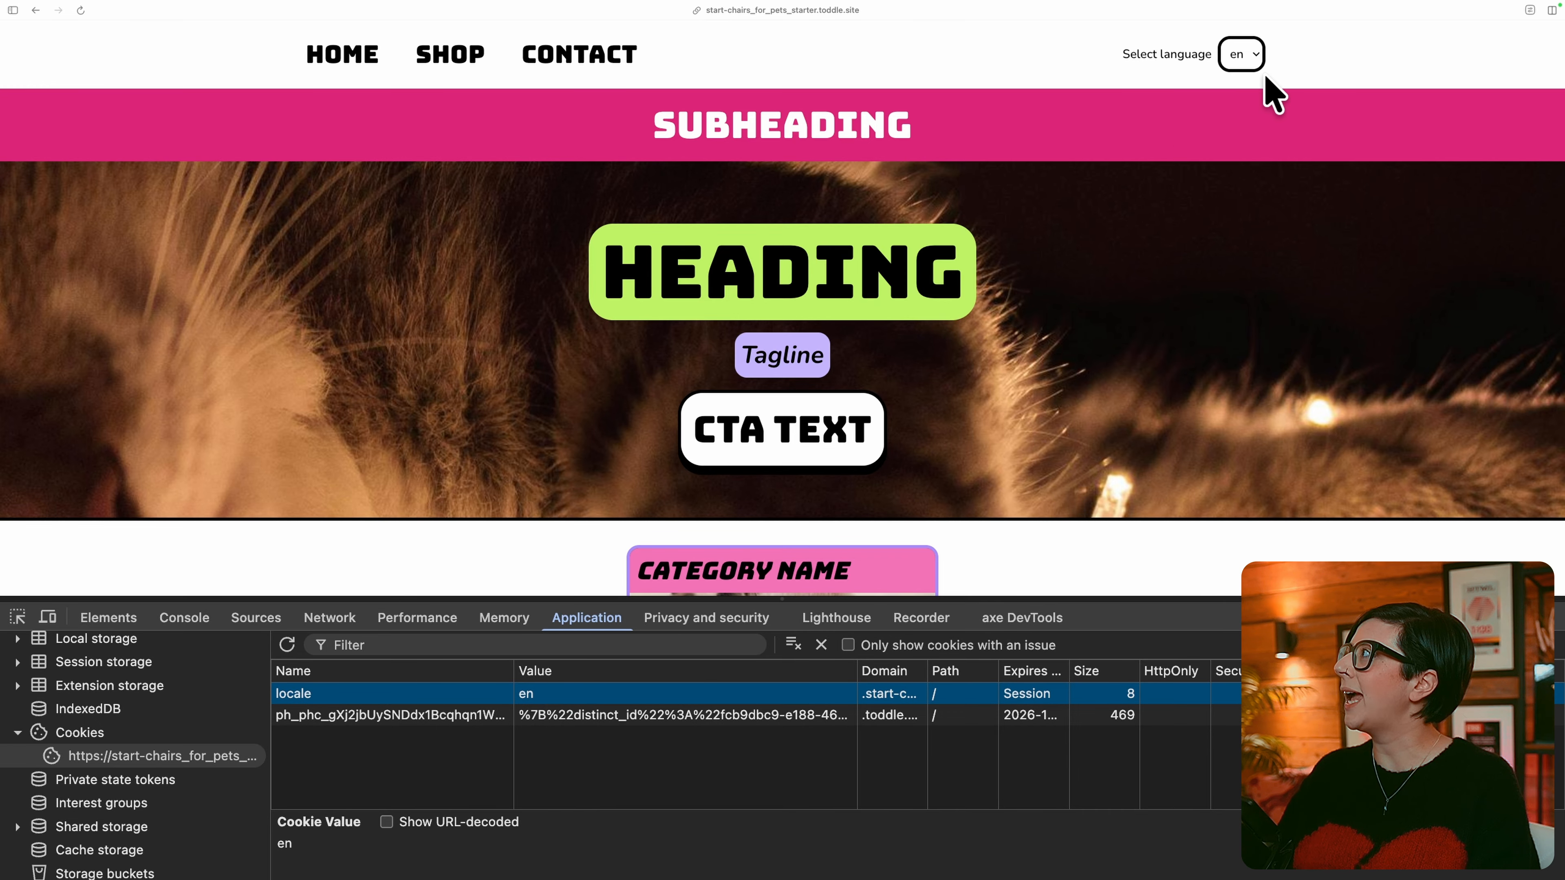
left_click(1246, 60)
left_click(1242, 76)
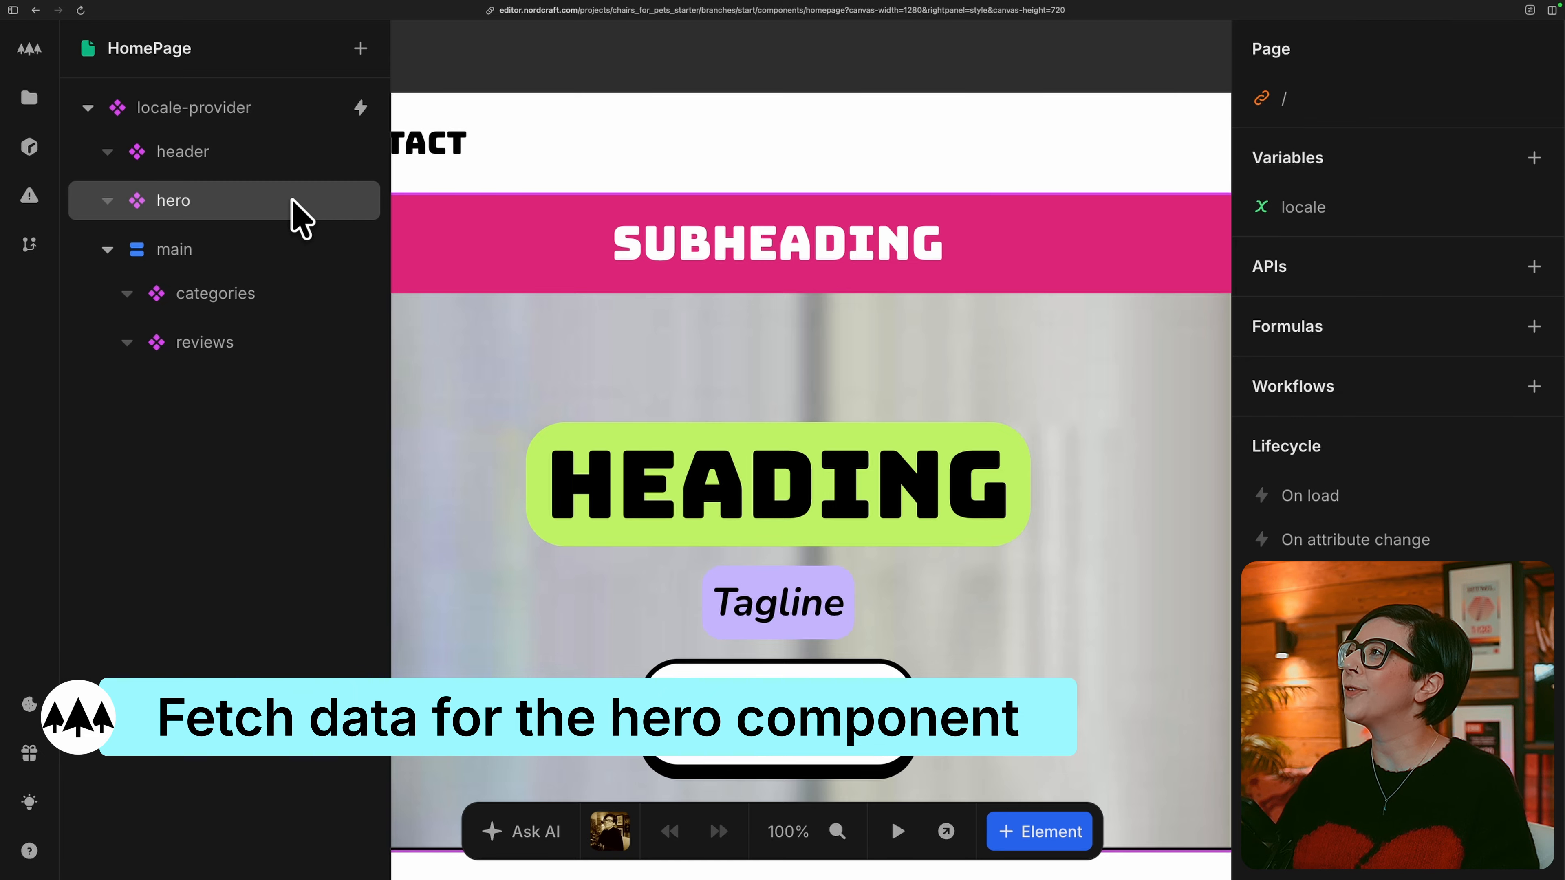
Open the hero component and subscribe it to the locale-provider context with the locale_preferred formula enabled.
double_click(291, 201)
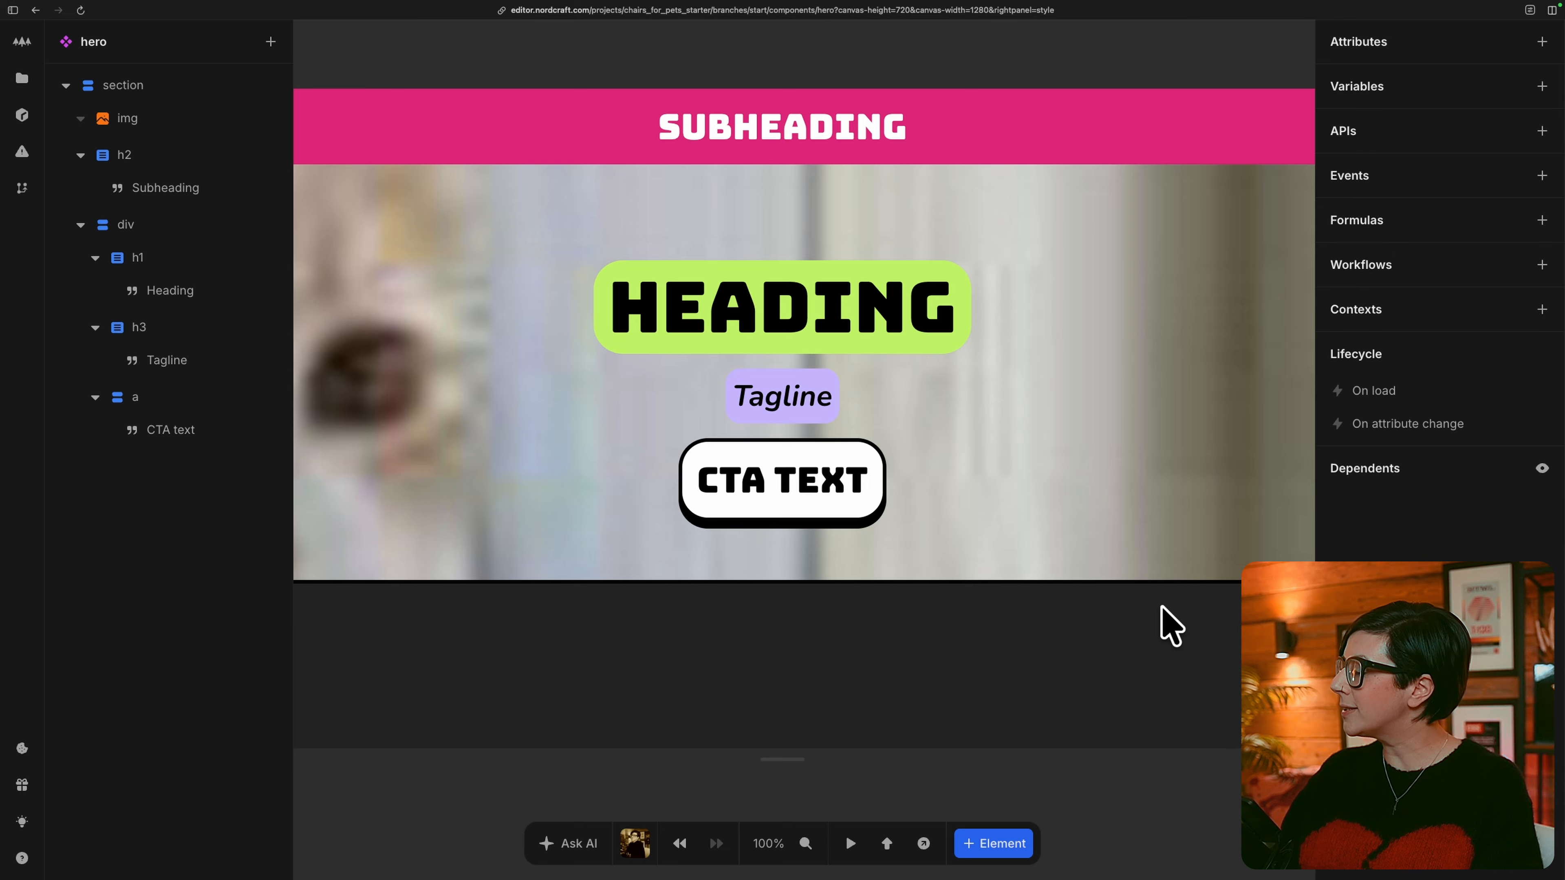
left_click(1542, 309)
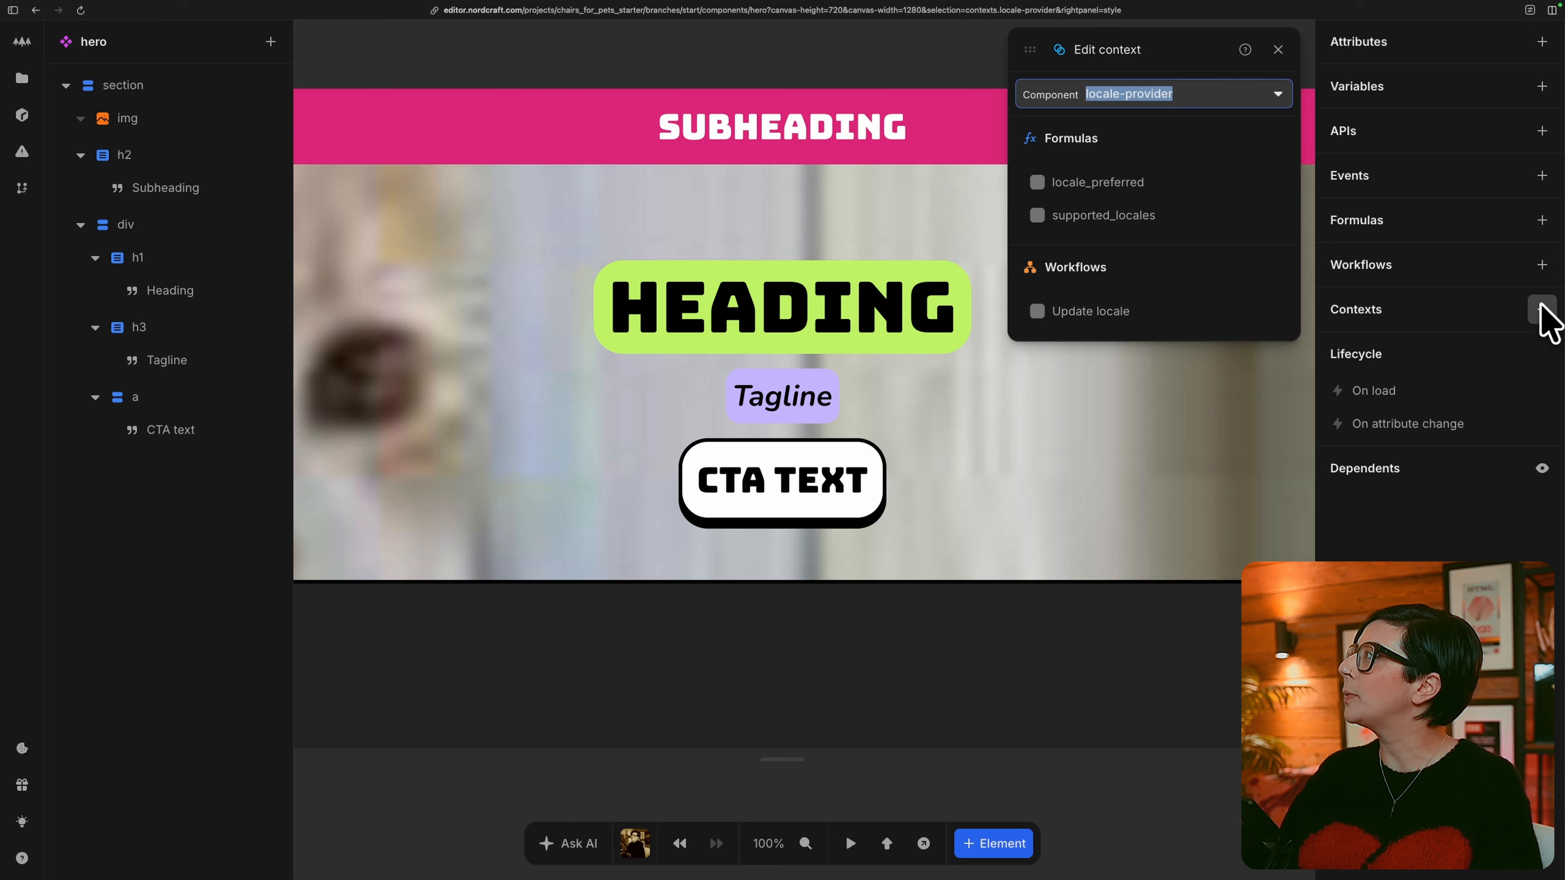
left_click(1116, 198)
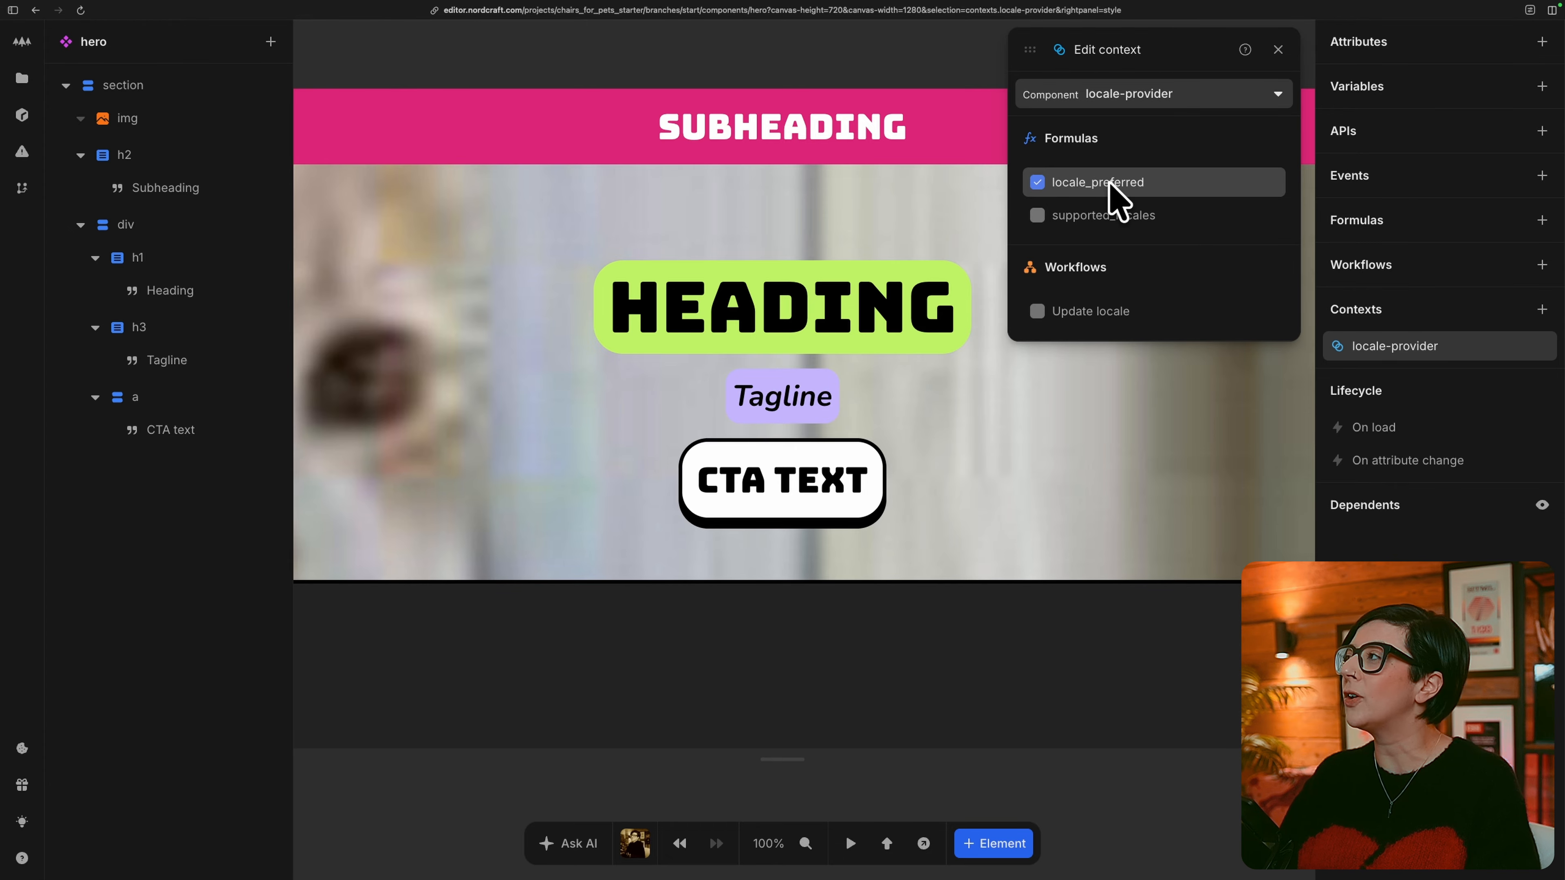
left_click(1532, 133)
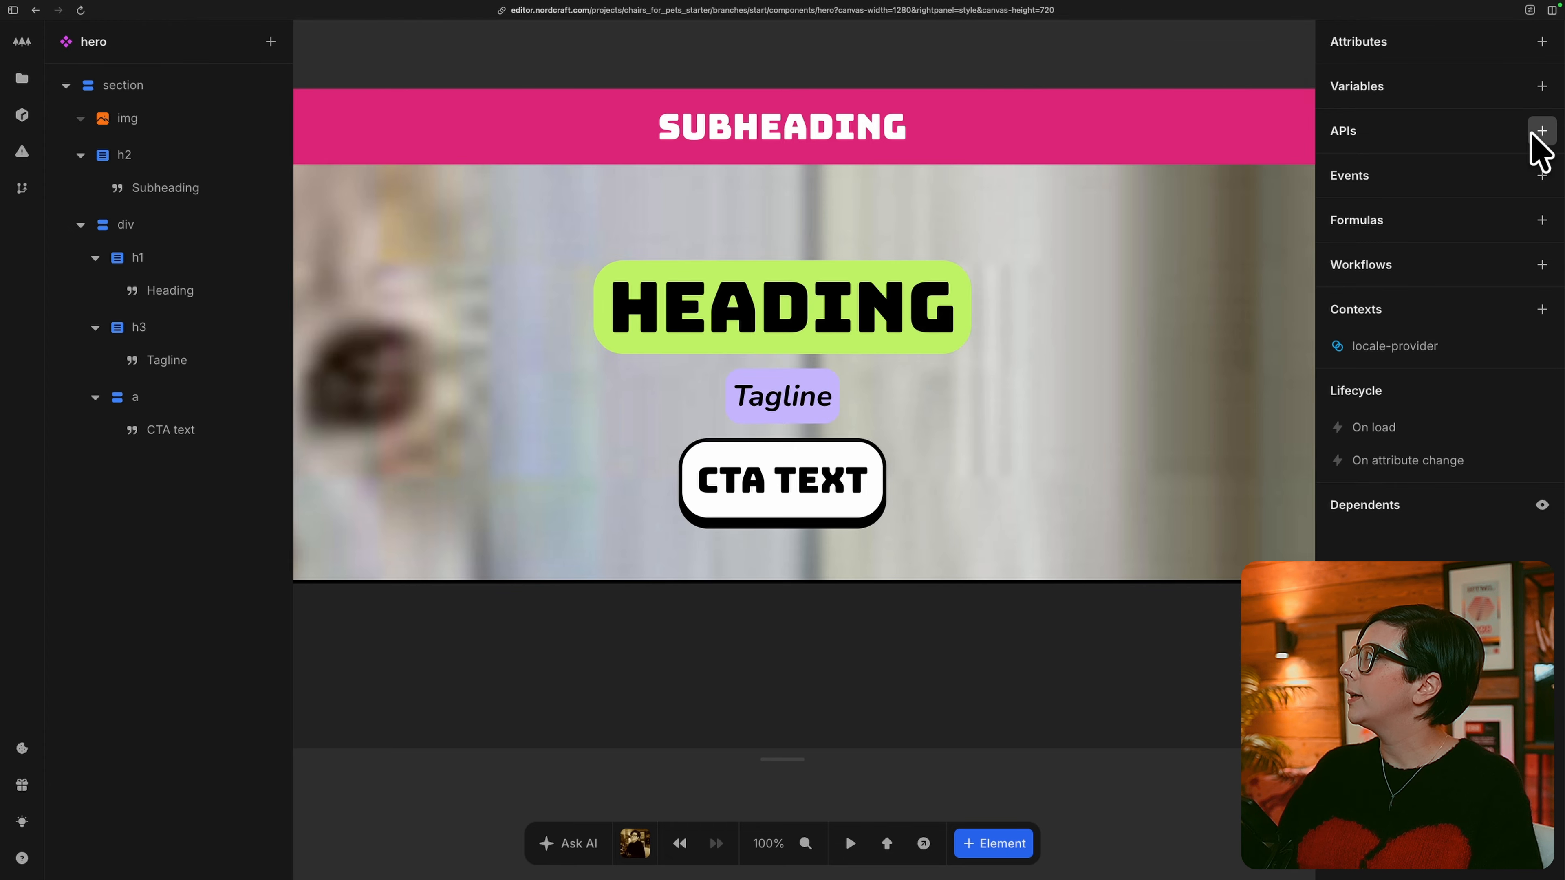
Add a new API to the hero component from the Datocms service and rename it hero.
left_click(1540, 131)
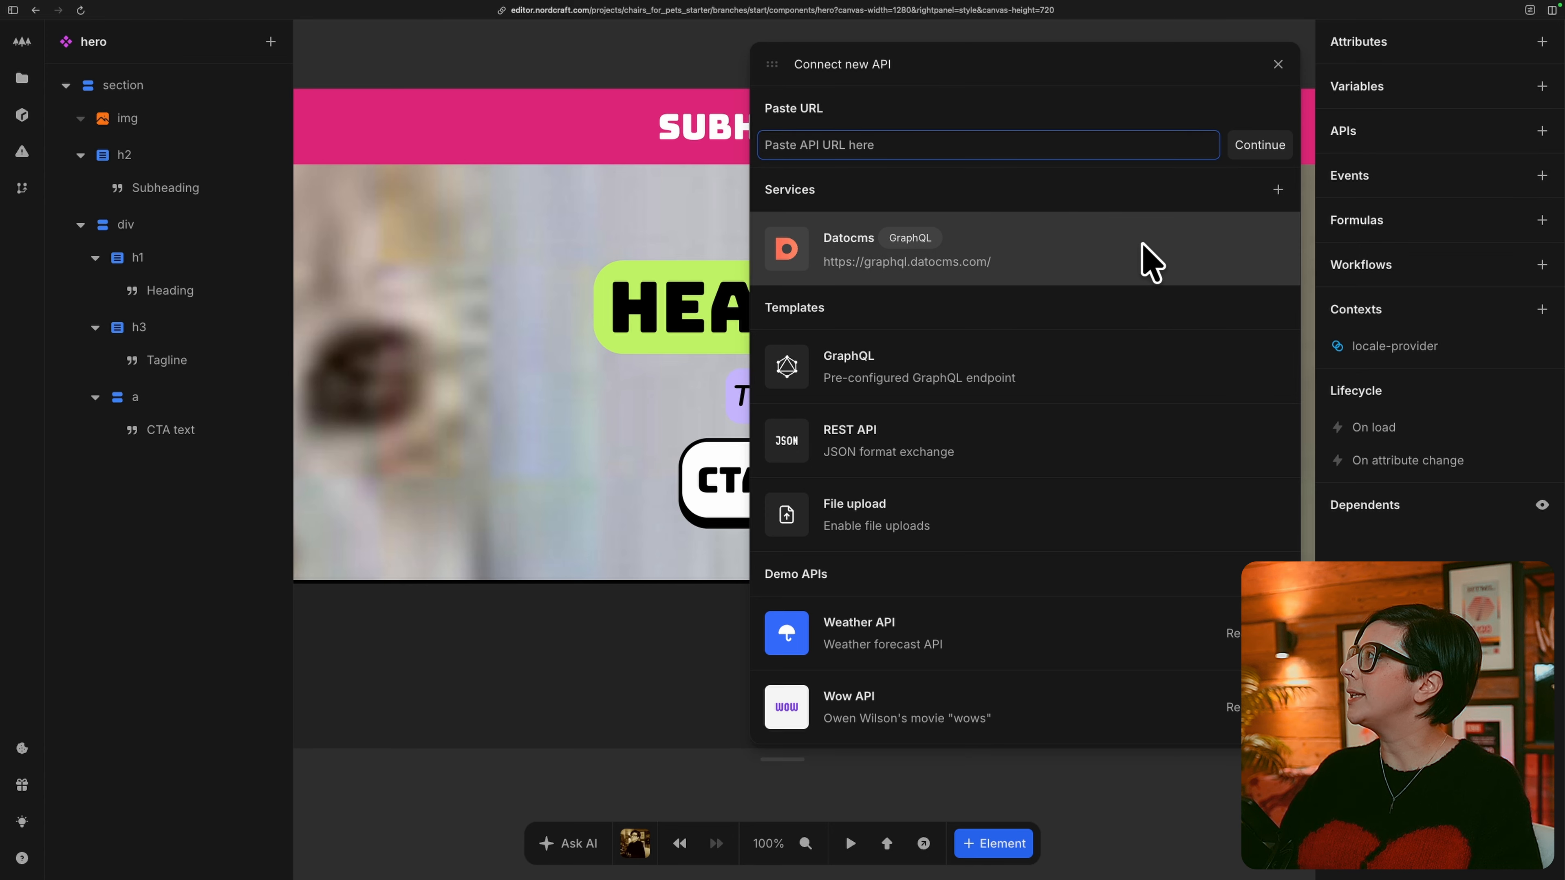
left_click(1139, 259)
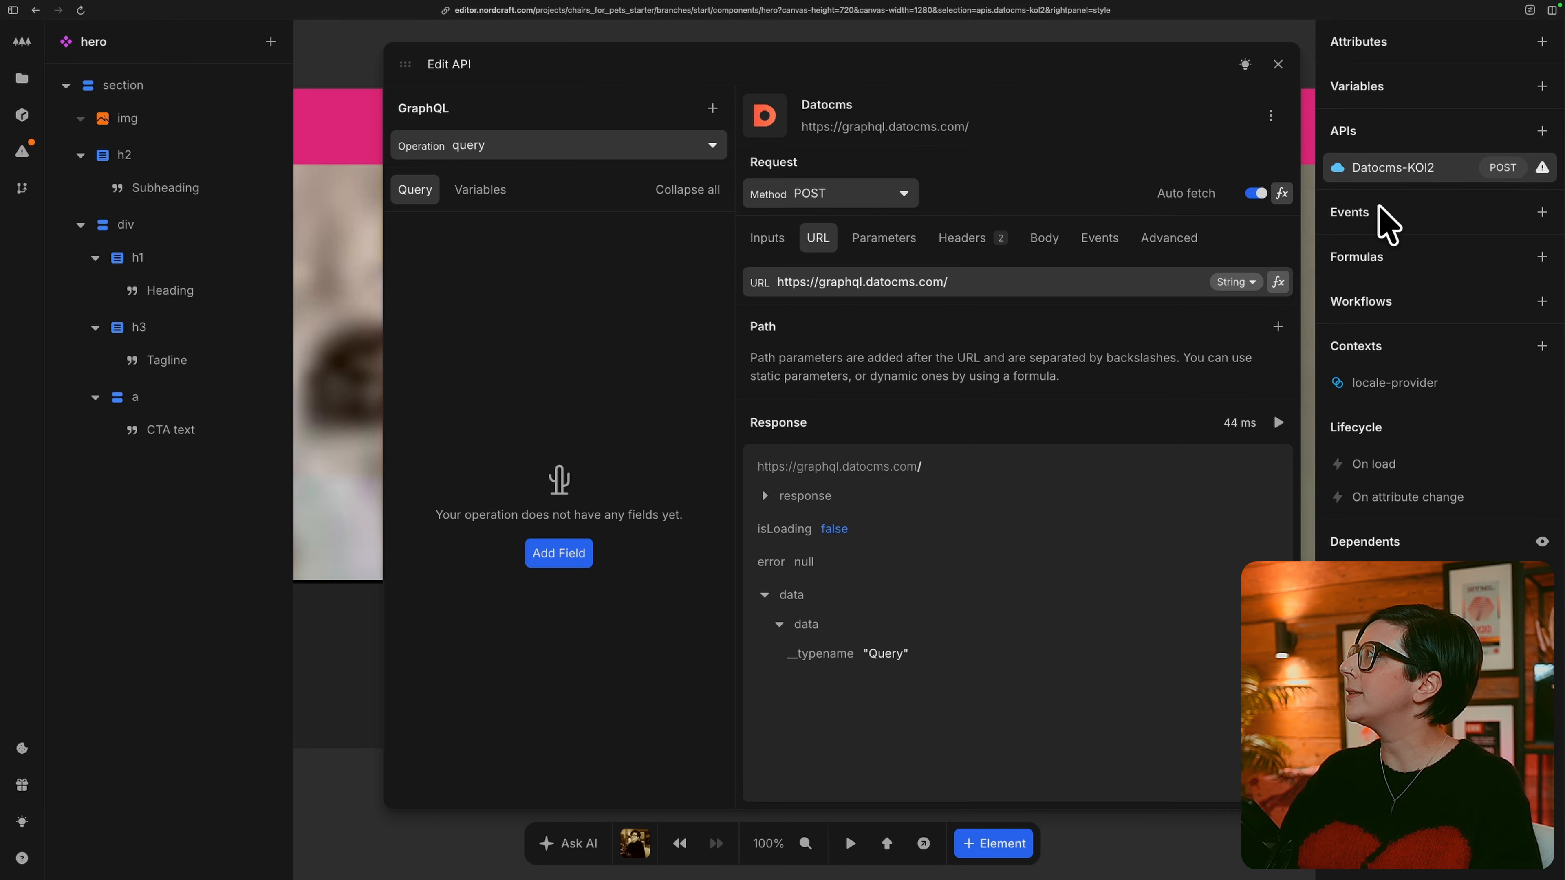
double_click(1428, 167)
type("hero")
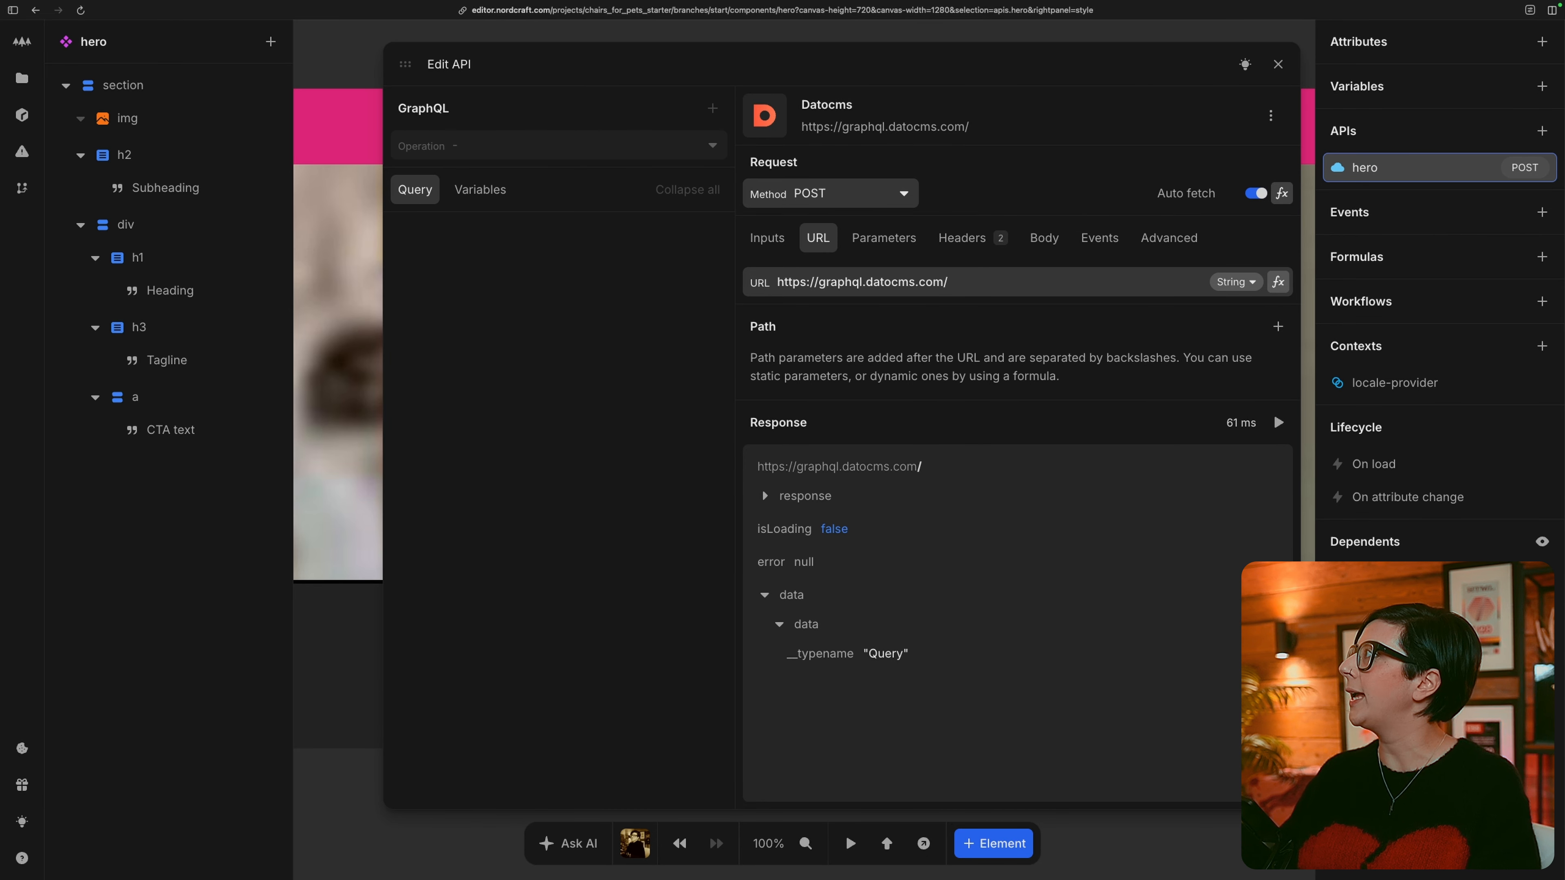
key("Return")
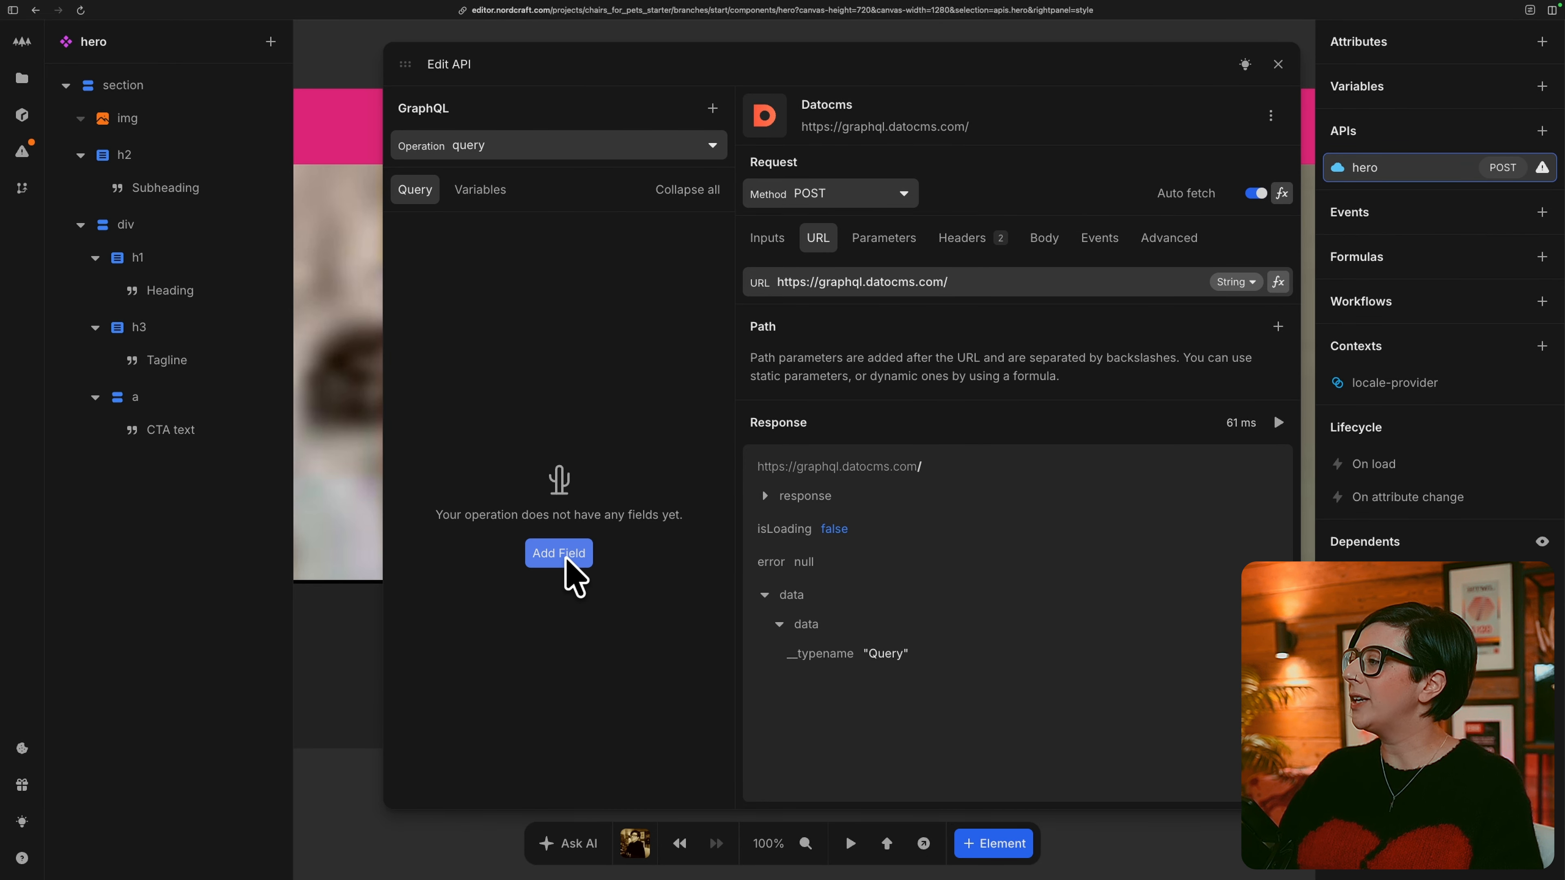
Add the hero field to the GraphQL query and create a variable for its locale argument.
left_click(579, 552)
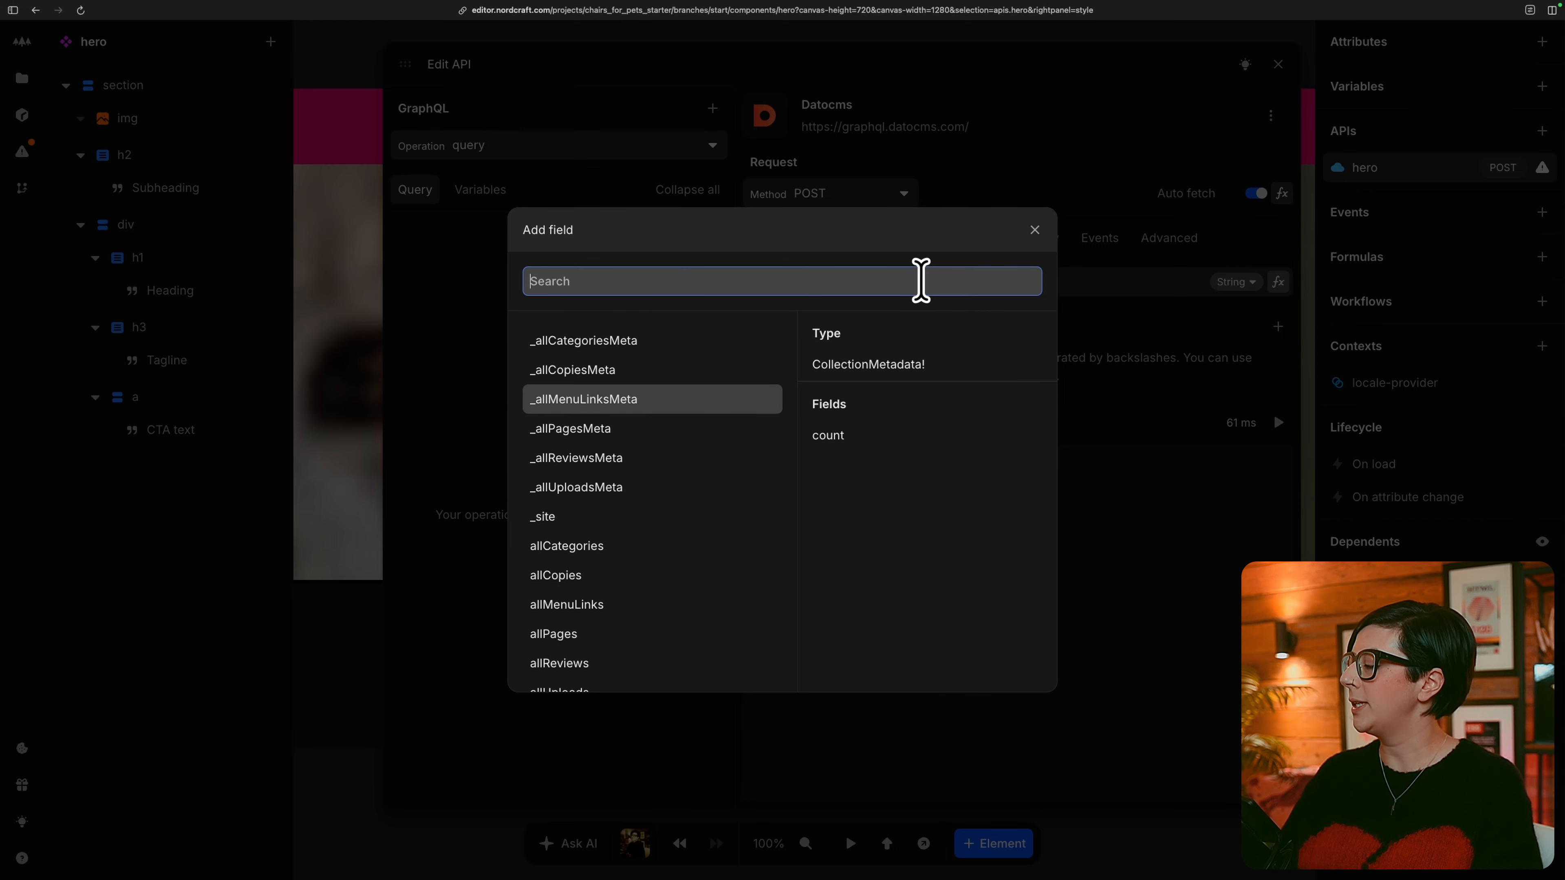
type("hero")
left_click(748, 347)
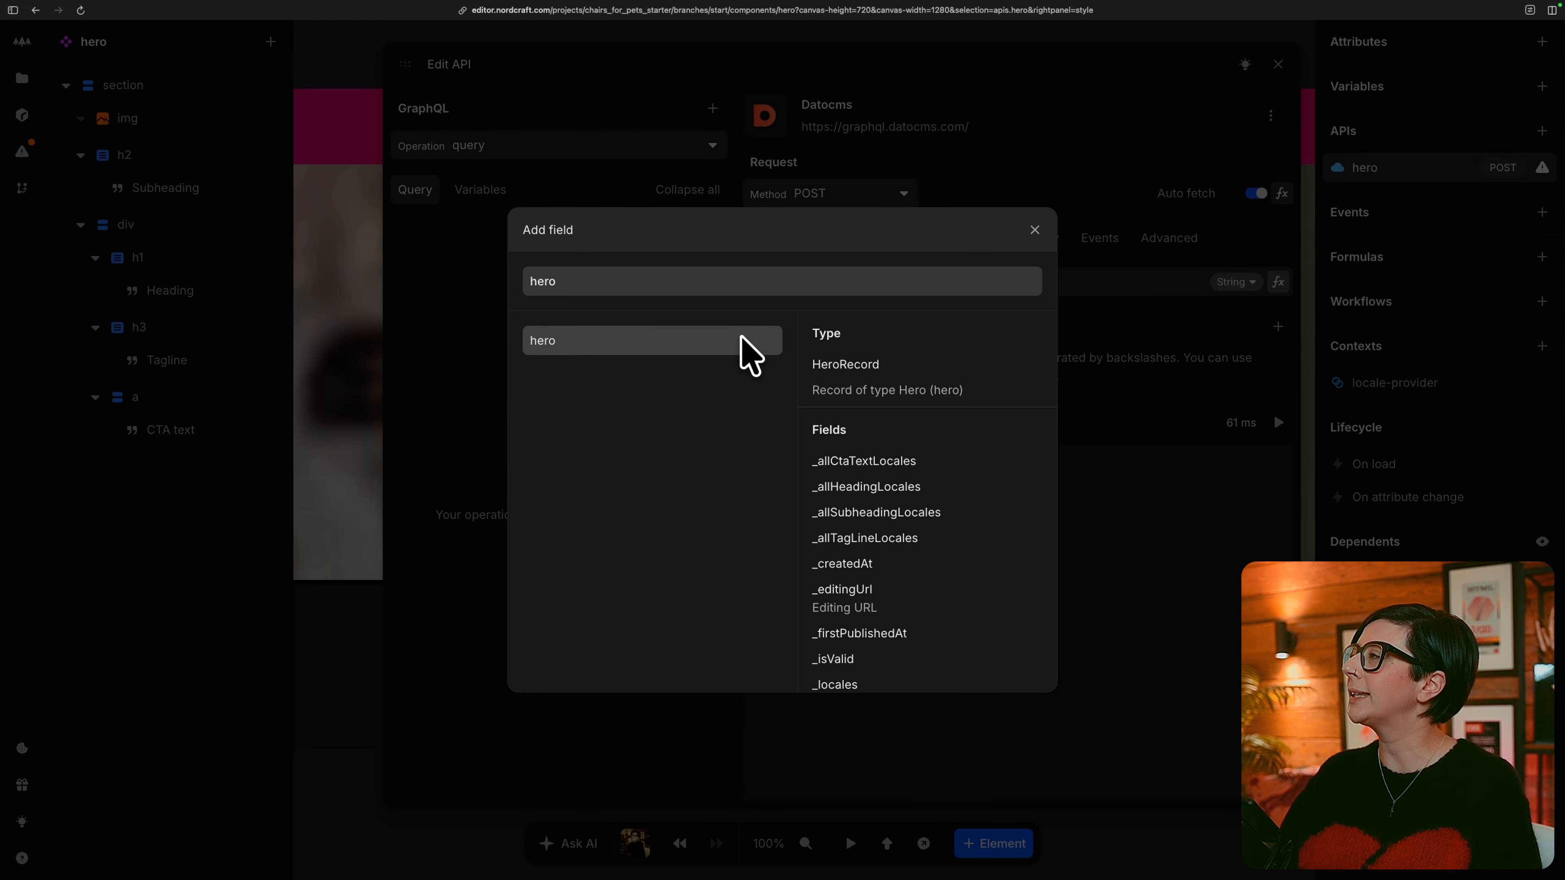
left_click(448, 306)
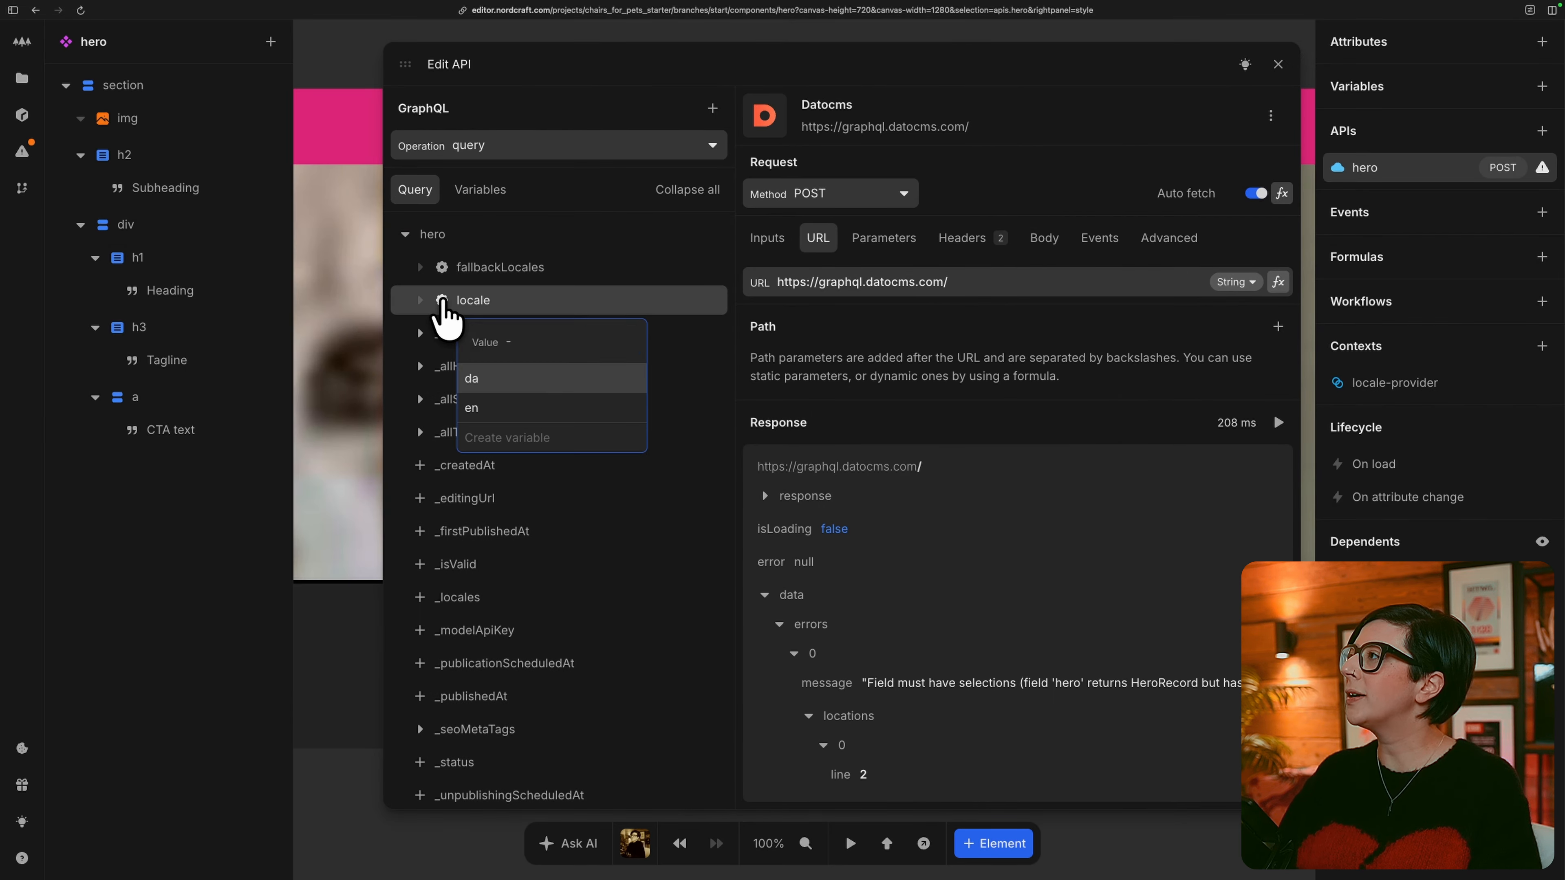
left_click(557, 341)
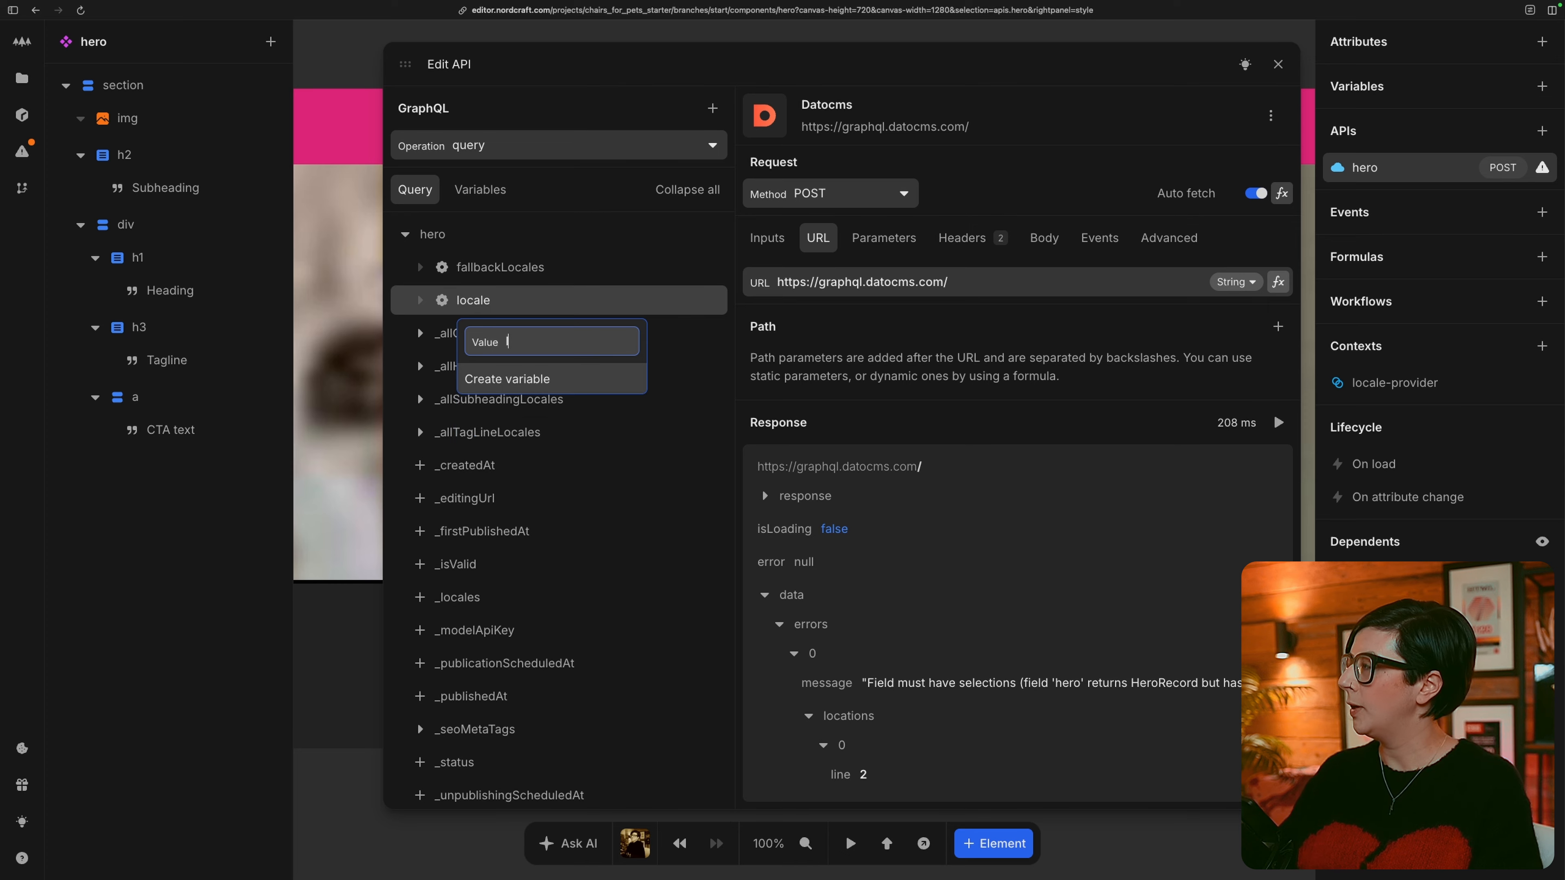
left_click(561, 379)
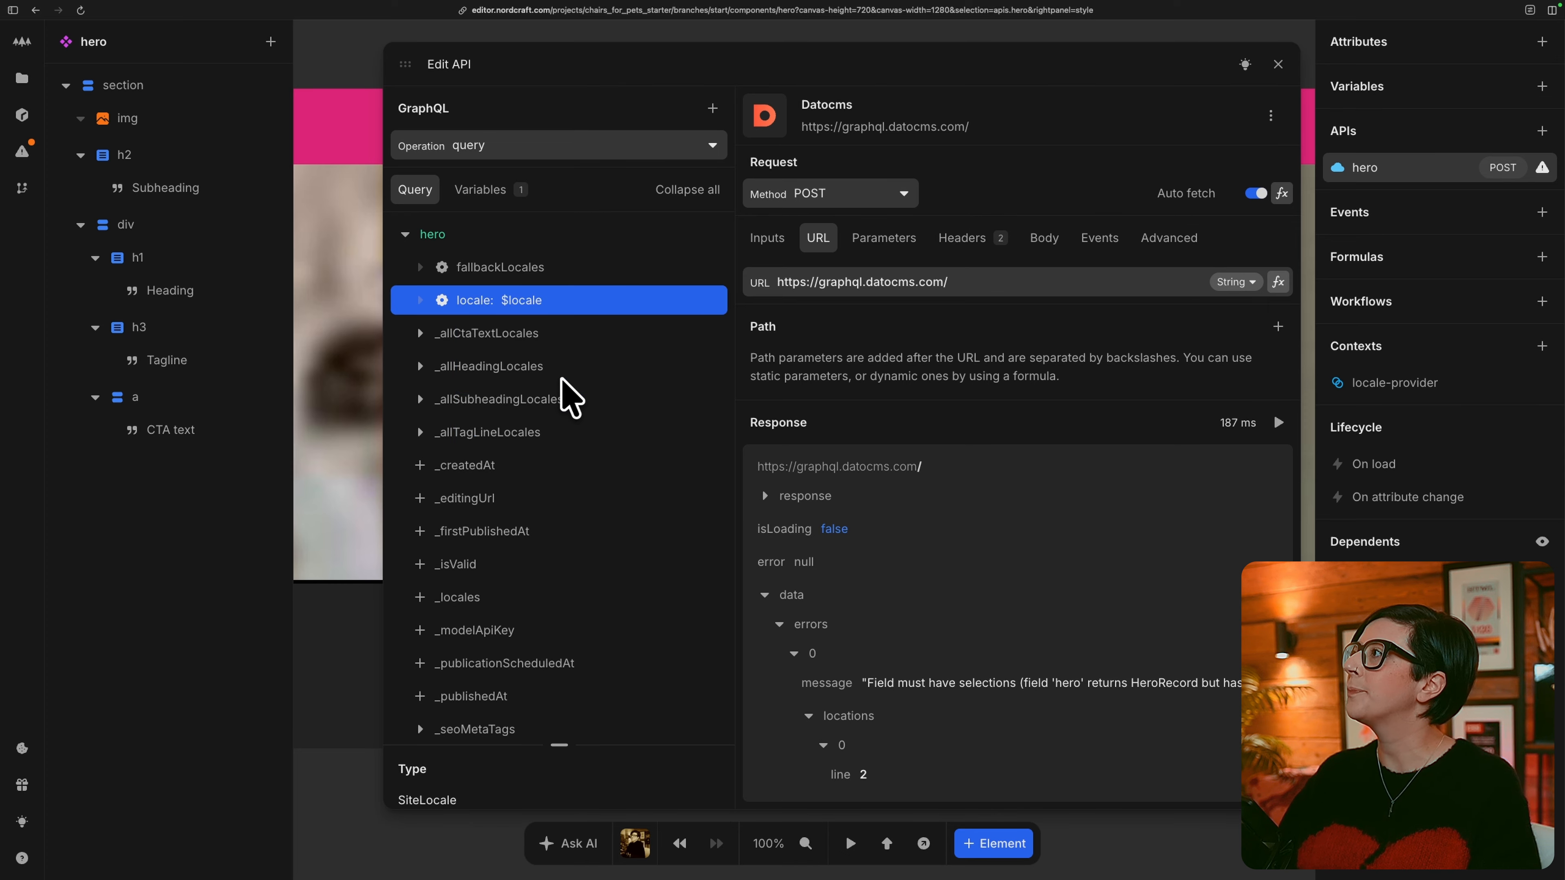
Bind the query's locale variable to the locale_preferred context formula.
left_click(492, 191)
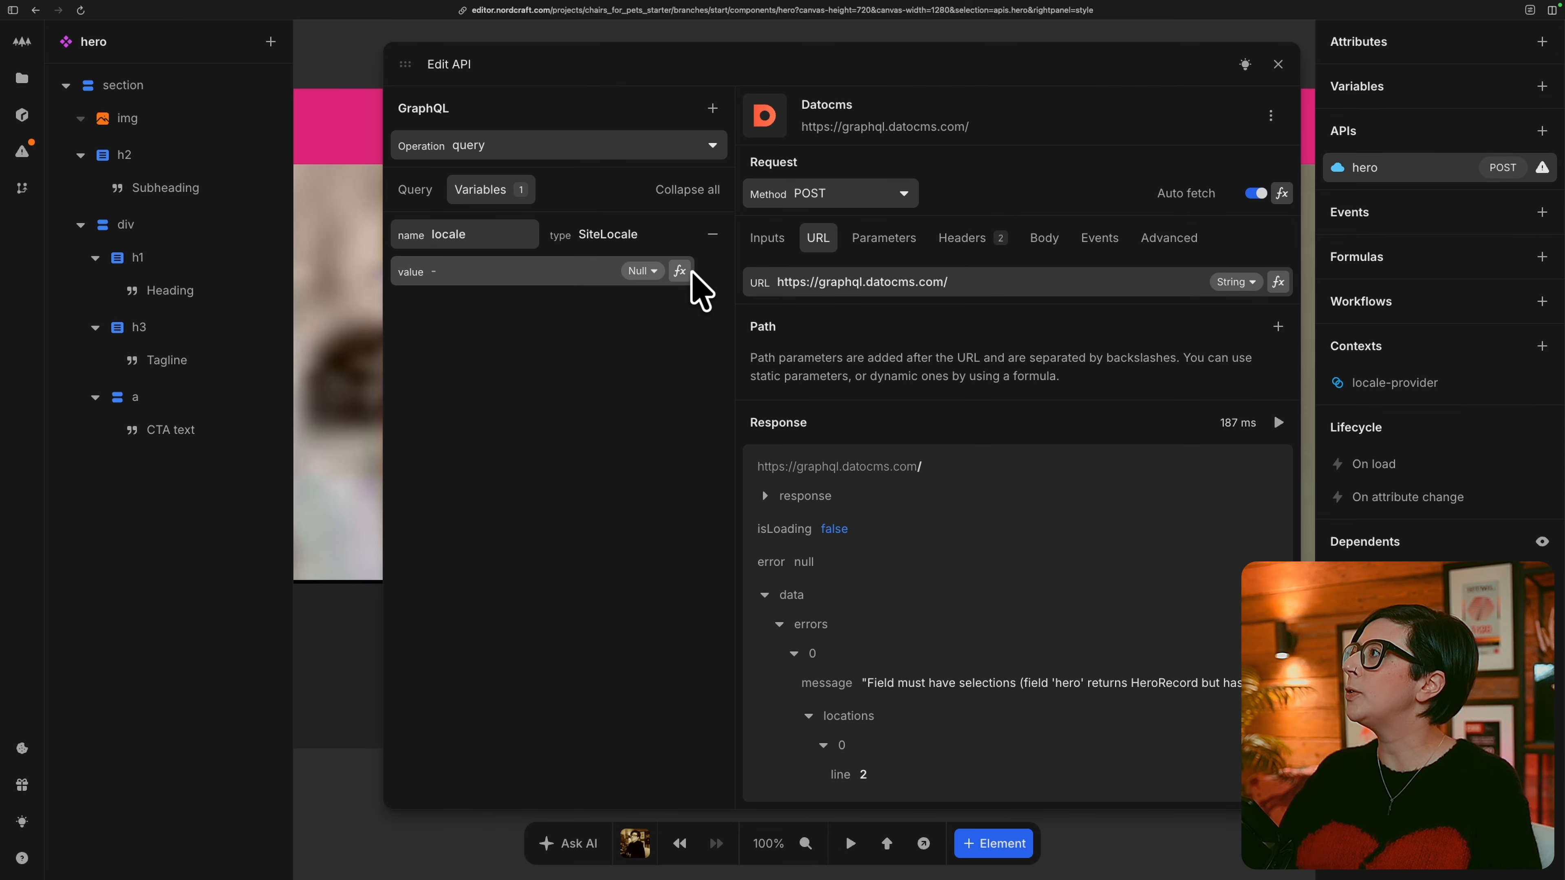
left_click(679, 270)
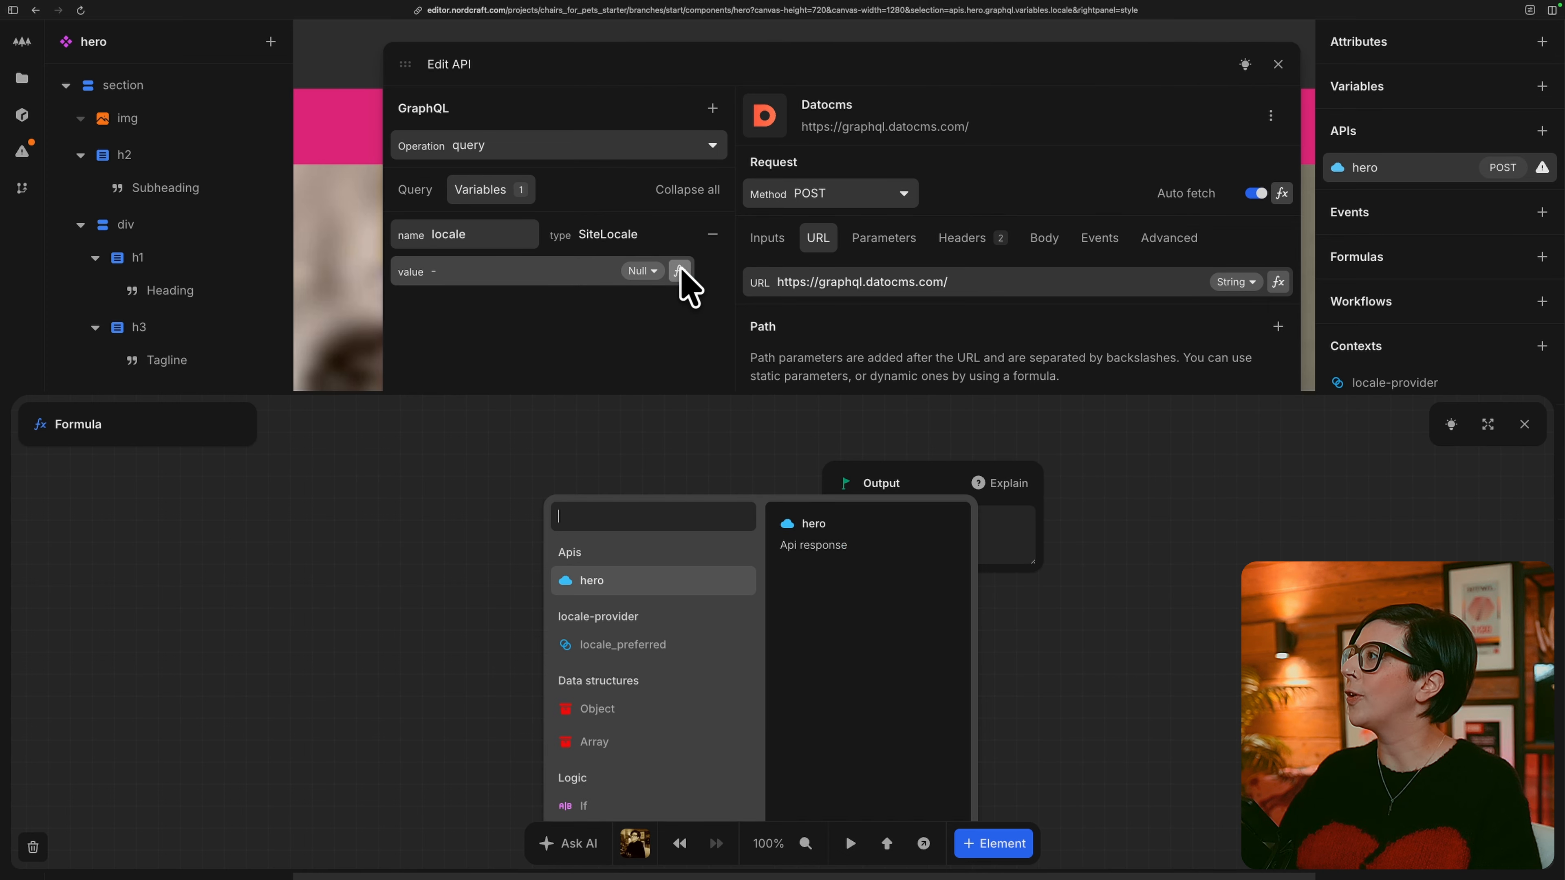
left_click(698, 647)
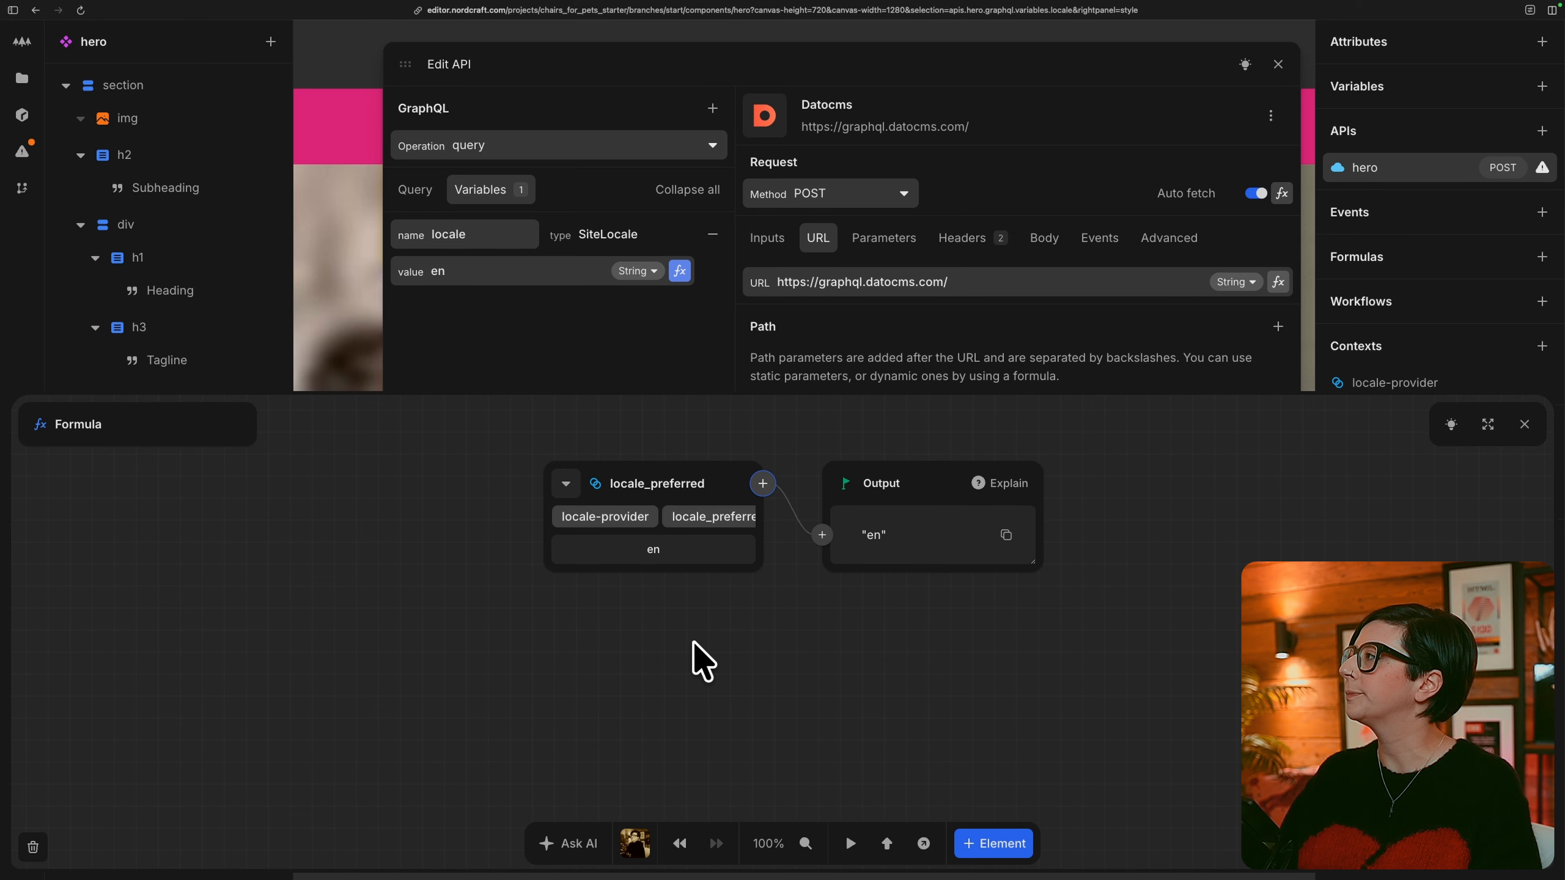
key("Escape")
Include the ctaText, heading, subheading and tagLine fields in the hero query.
left_click(416, 186)
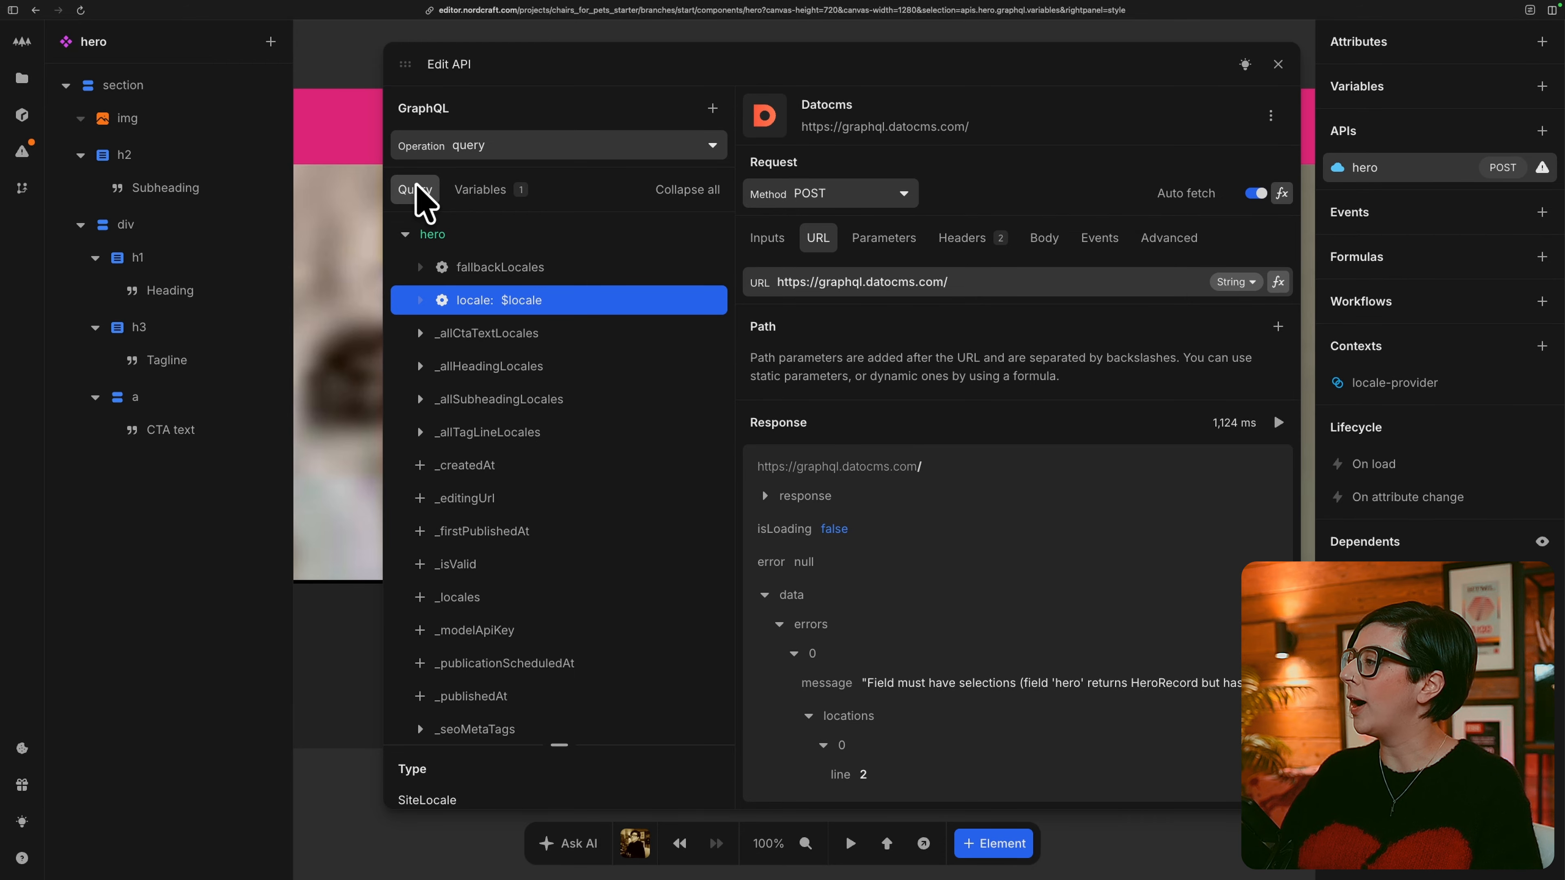
scroll(419, 573, "down", 5)
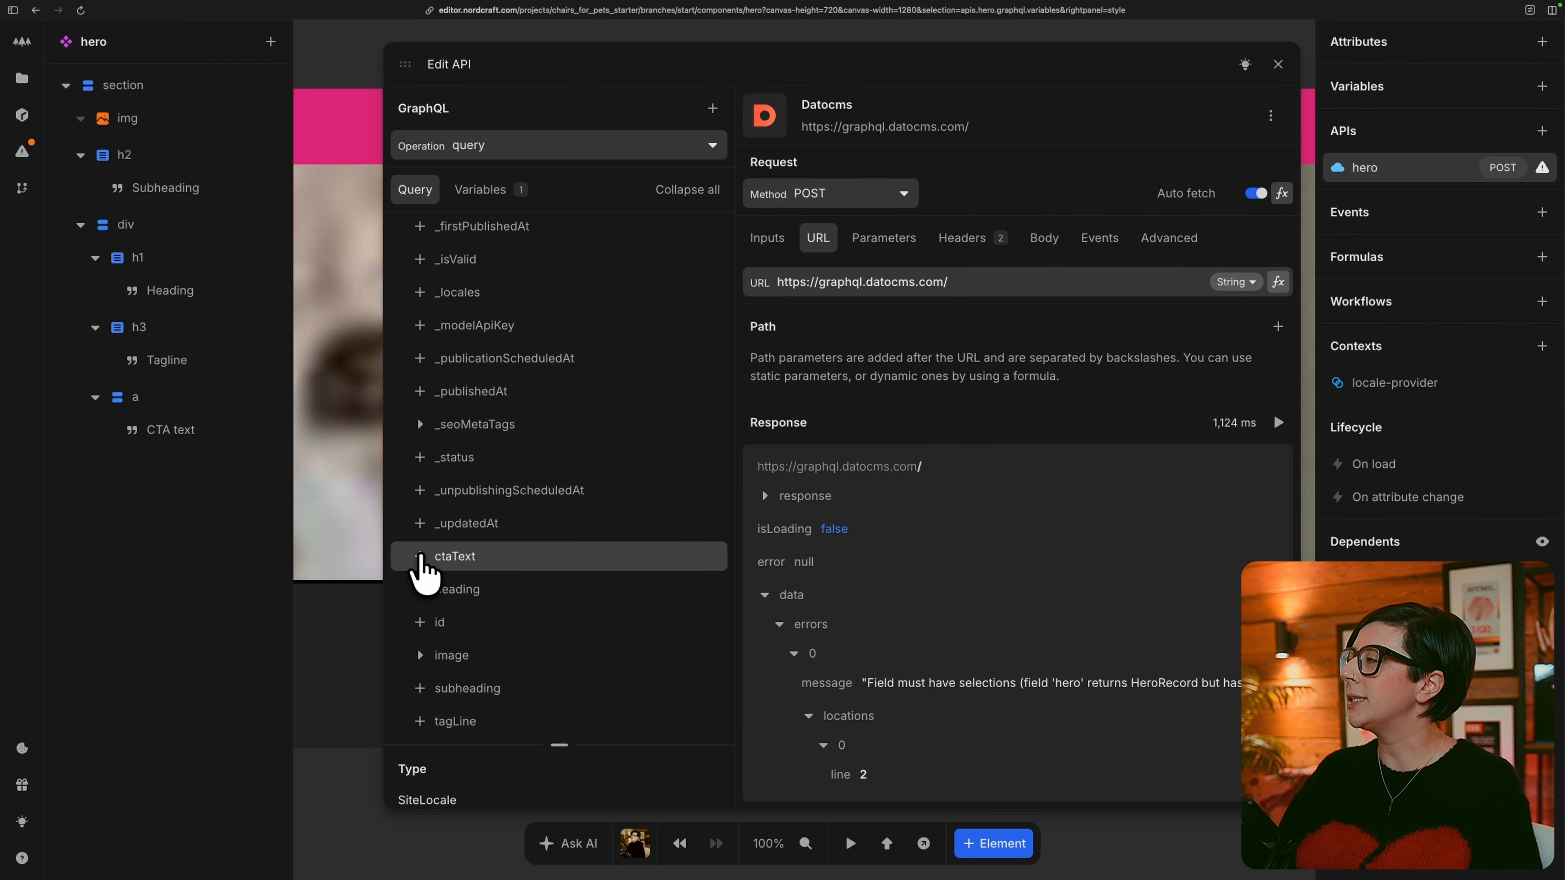
left_click(420, 556)
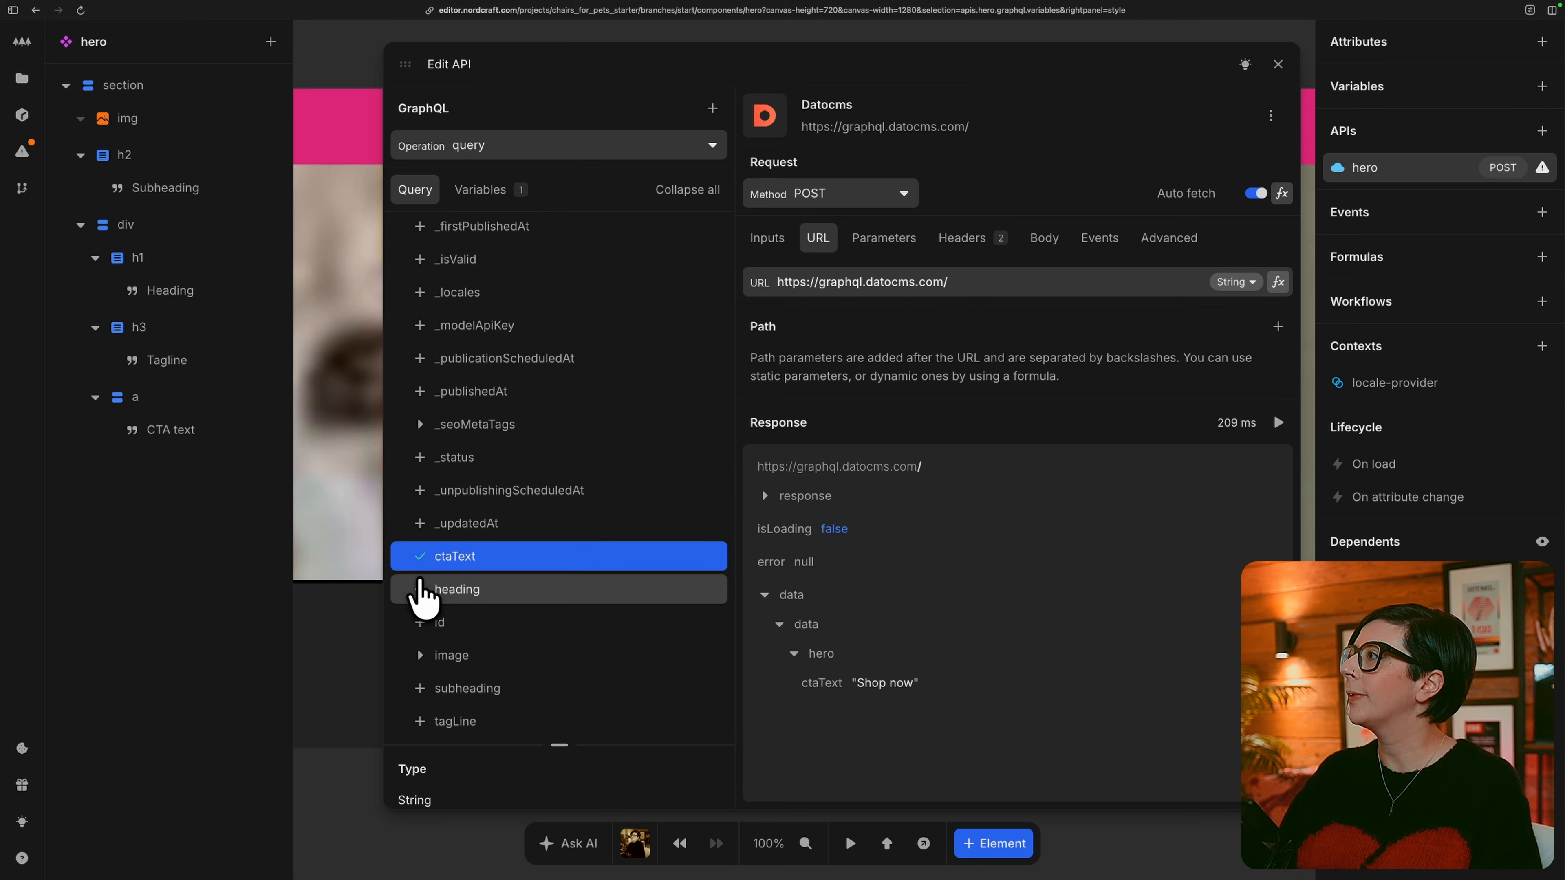
left_click(421, 589)
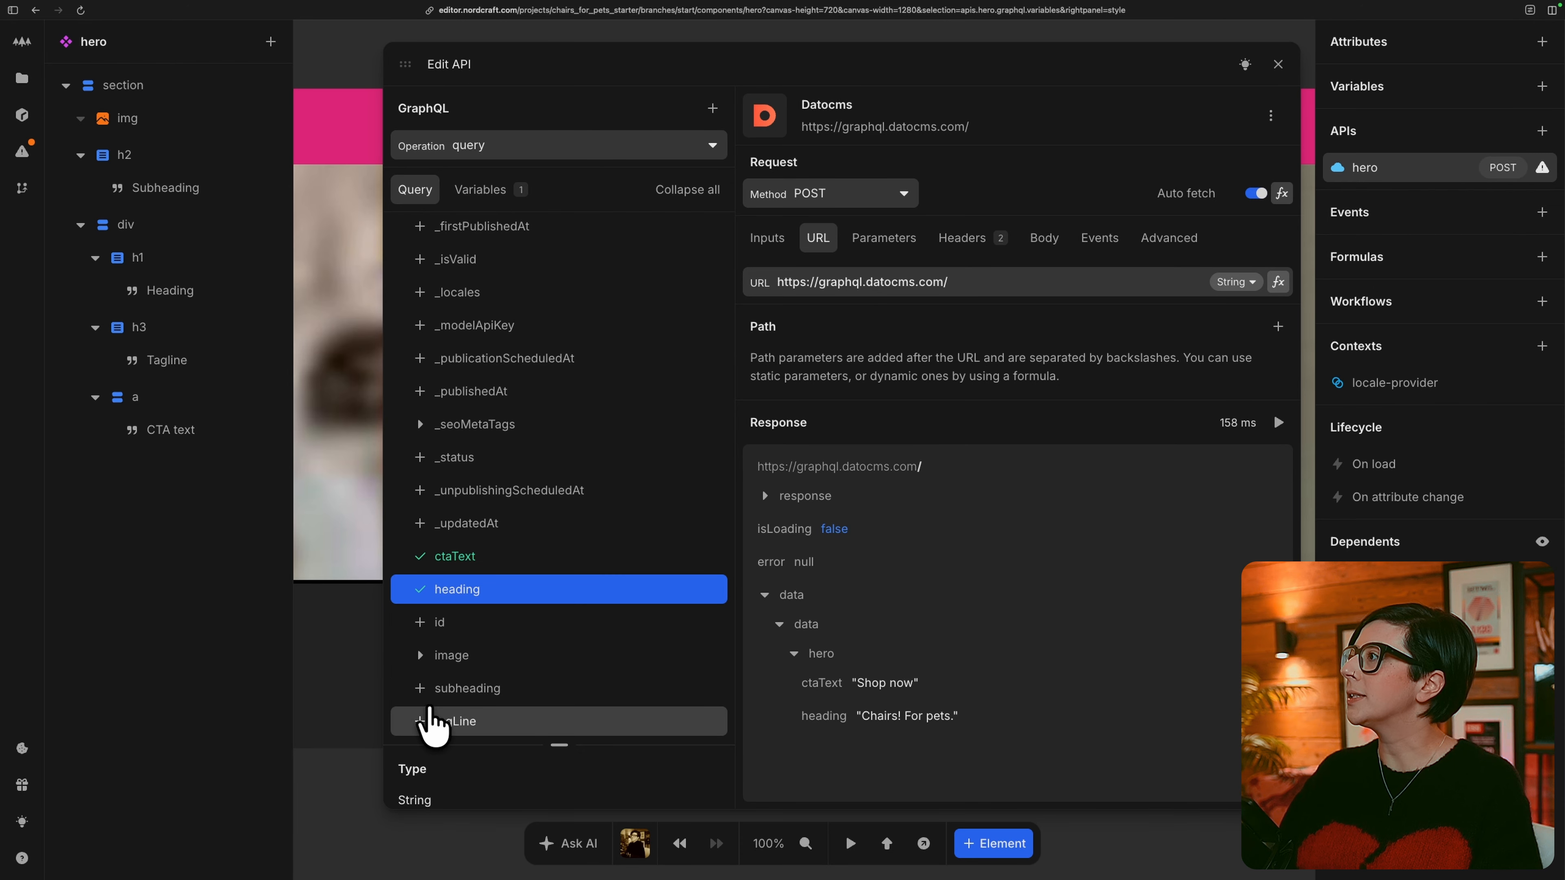
left_click(420, 688)
left_click(420, 721)
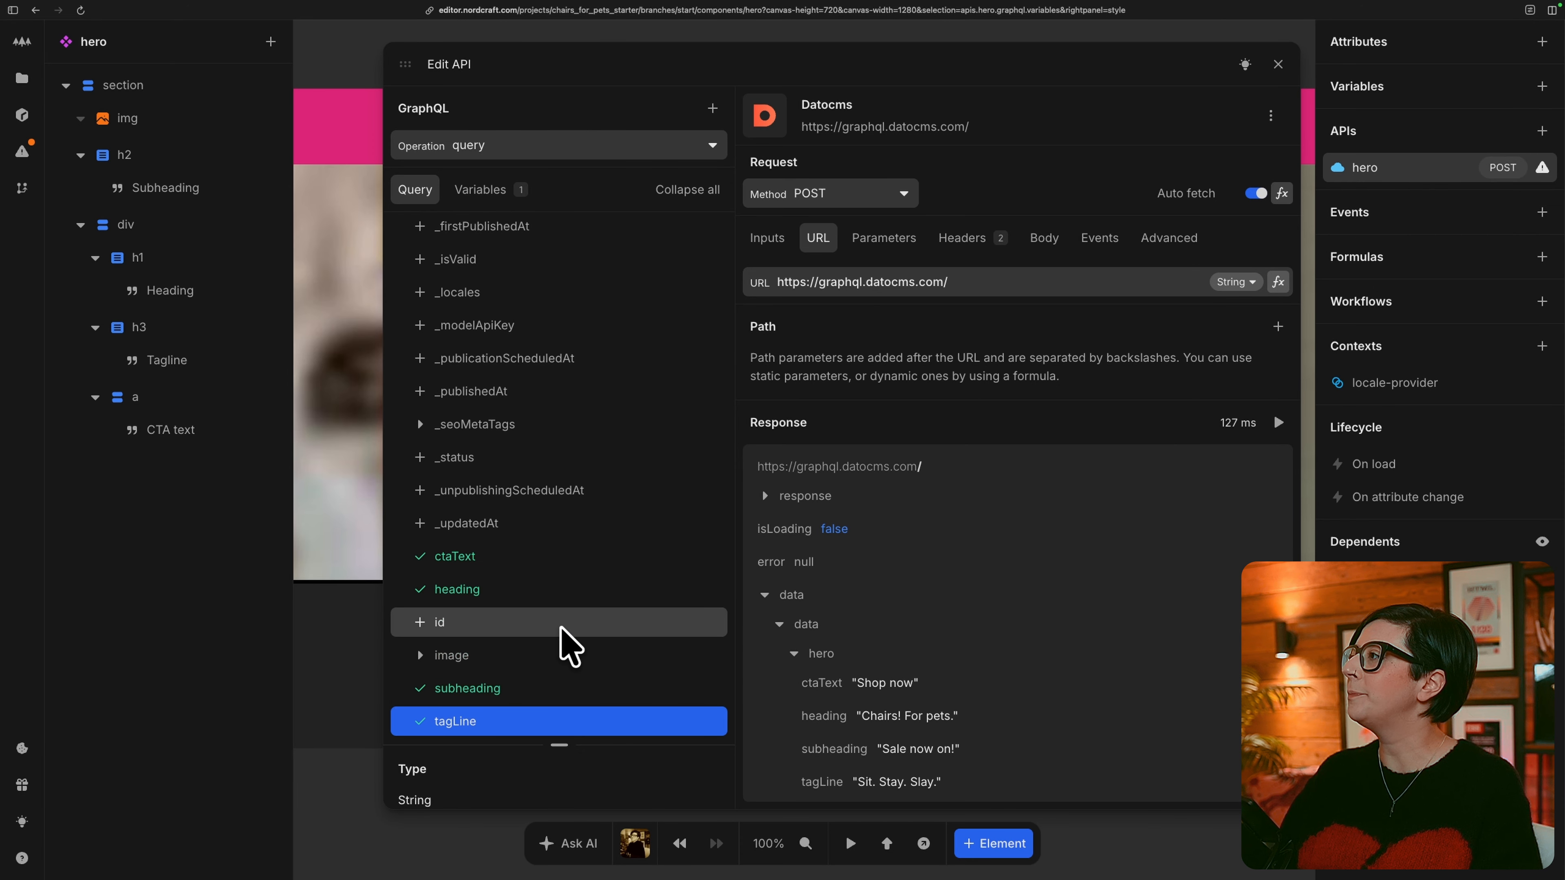
Include the image's alt, height, width and url fields in the hero query, review the response and close the API editor.
left_click(425, 655)
scroll(569, 646, "down", 5)
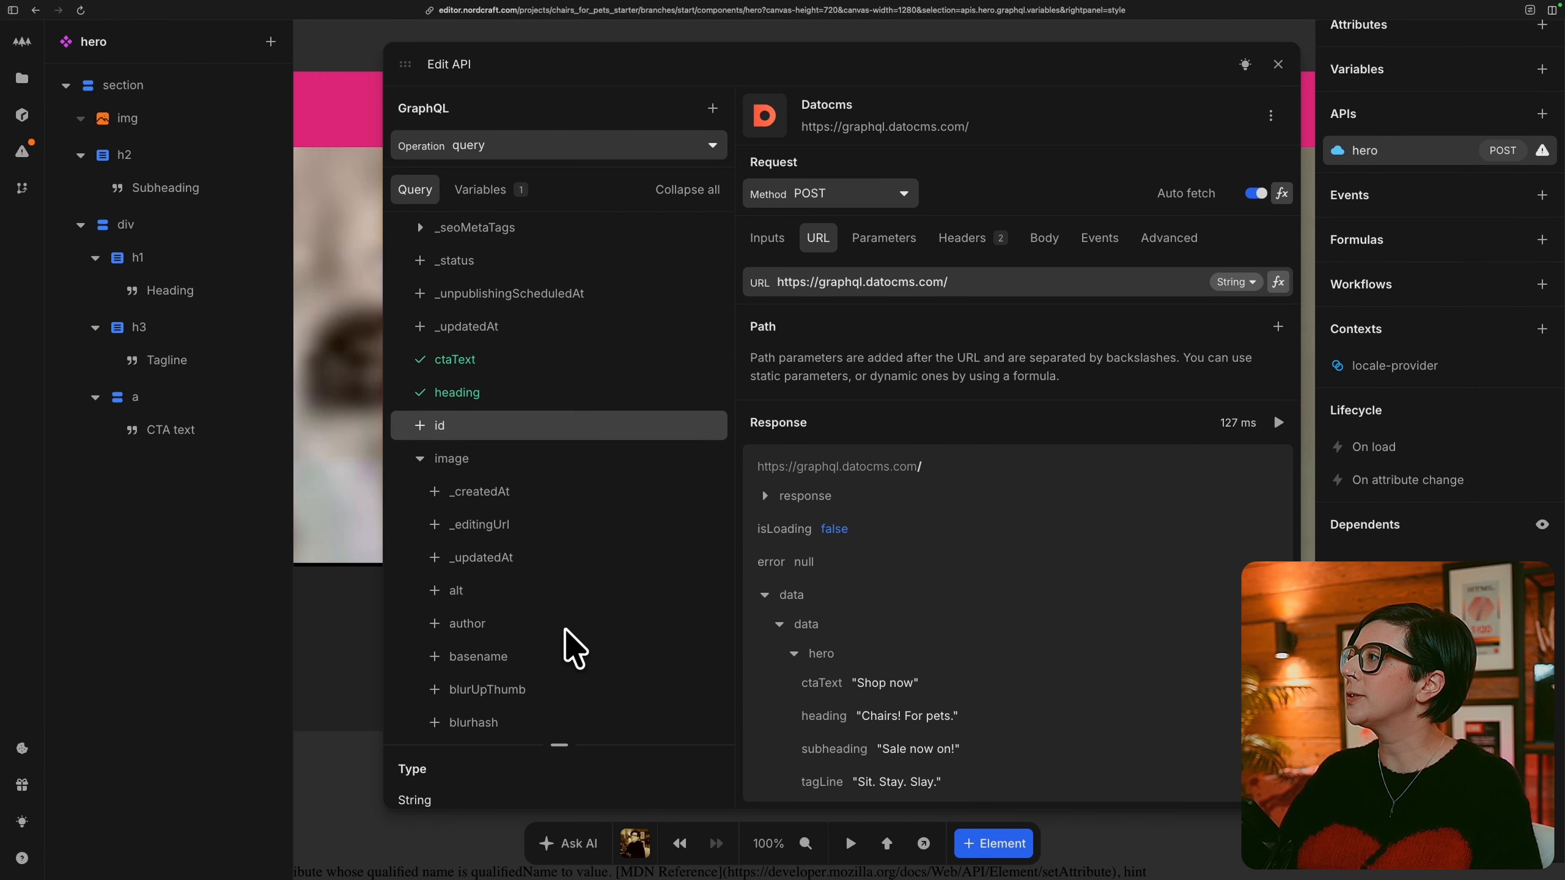
left_click(434, 458)
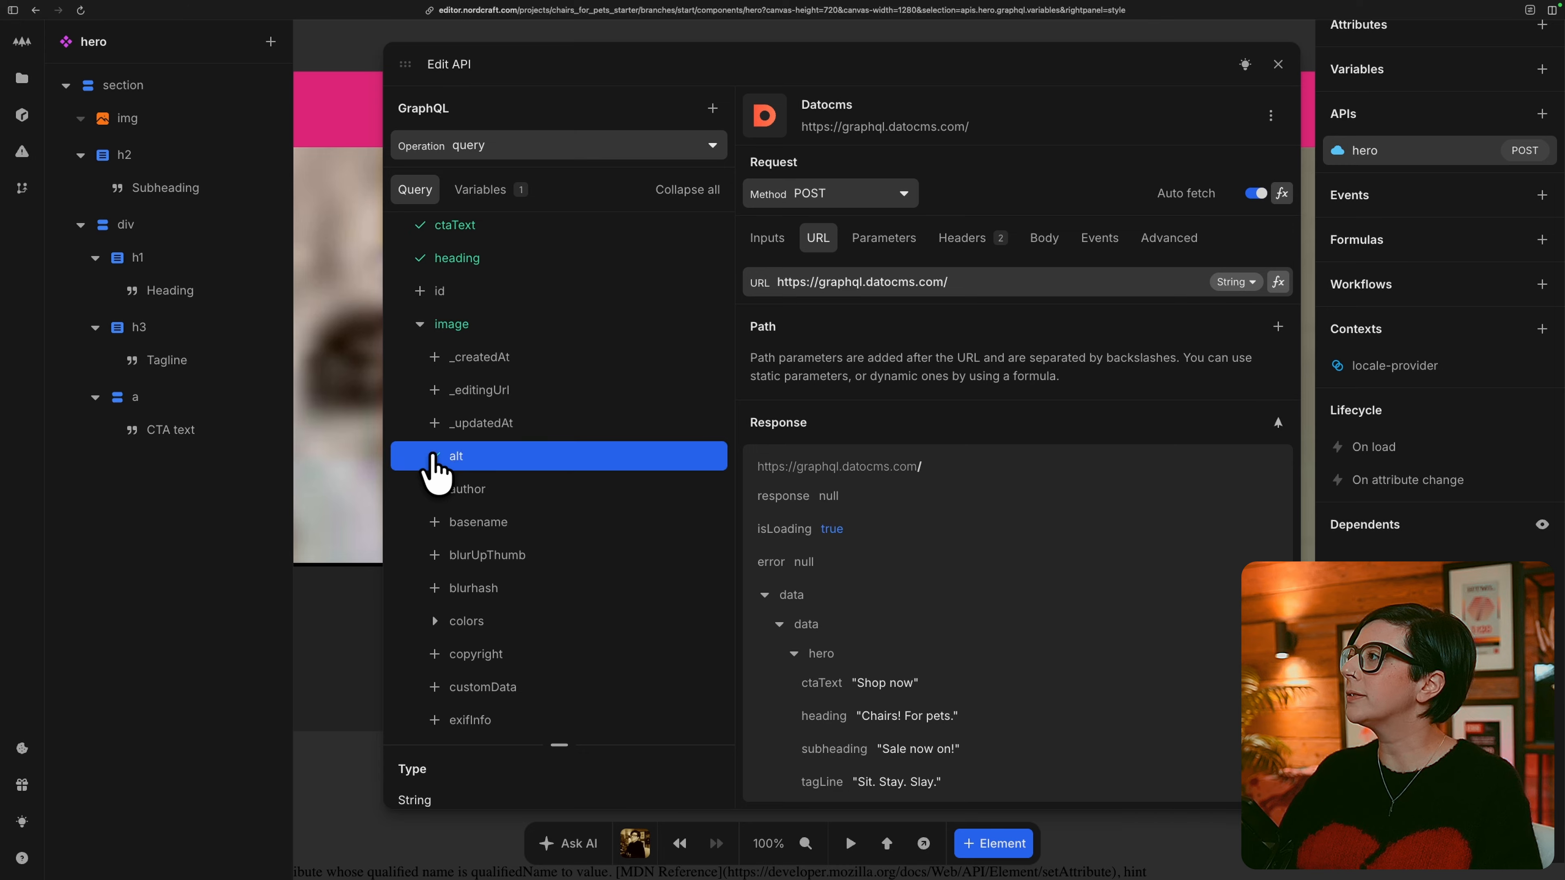
scroll(551, 511, "down", 2)
scroll(550, 504, "down", 4)
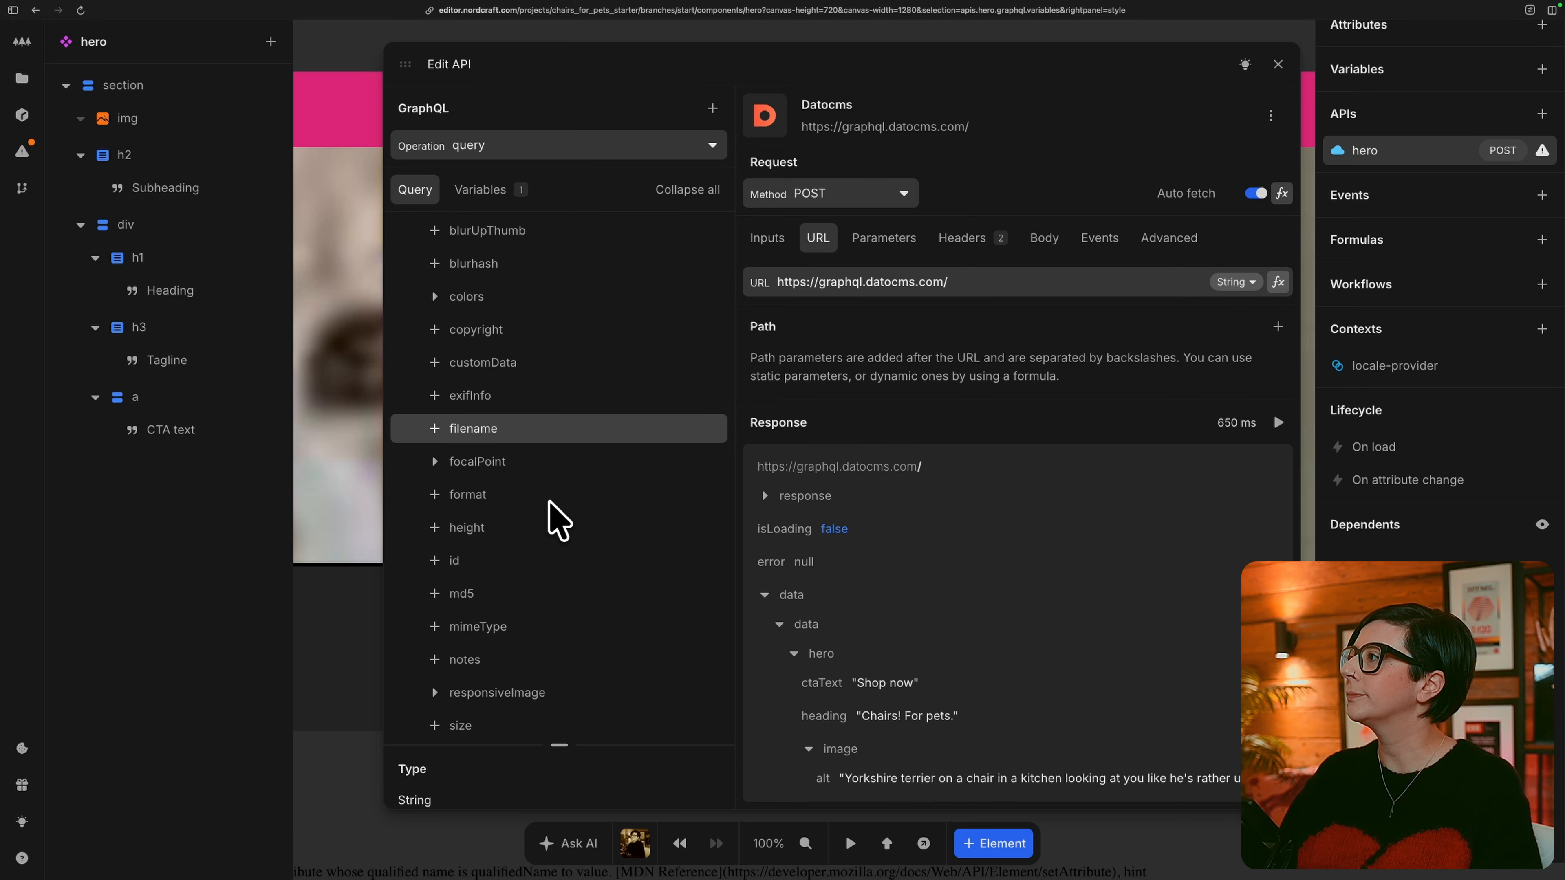
left_click(435, 528)
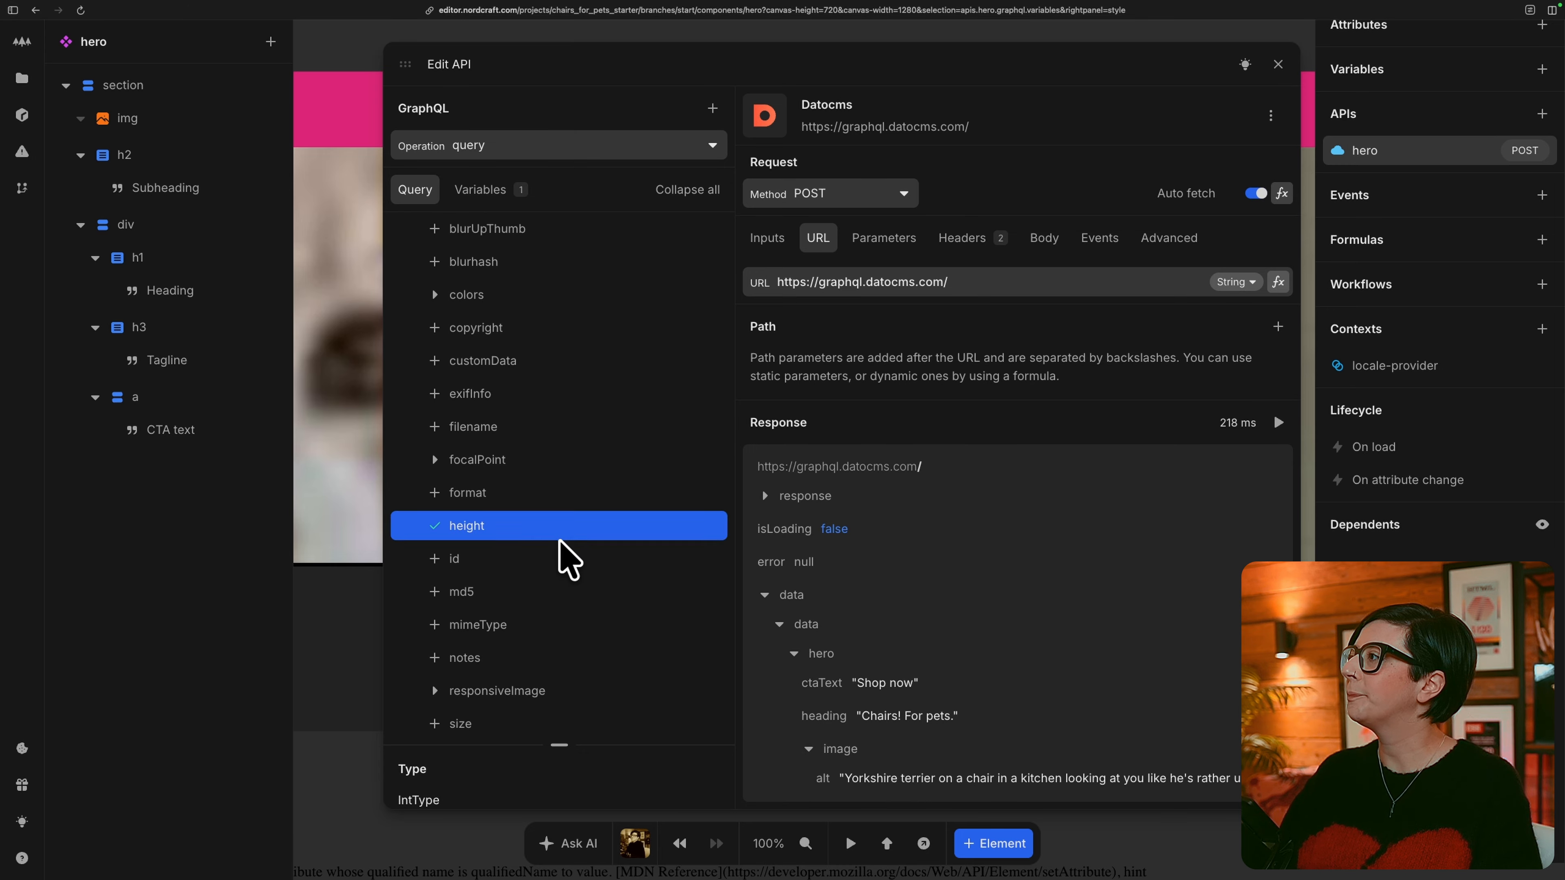
scroll(565, 560, "down", 5)
scroll(517, 666, "down", 1)
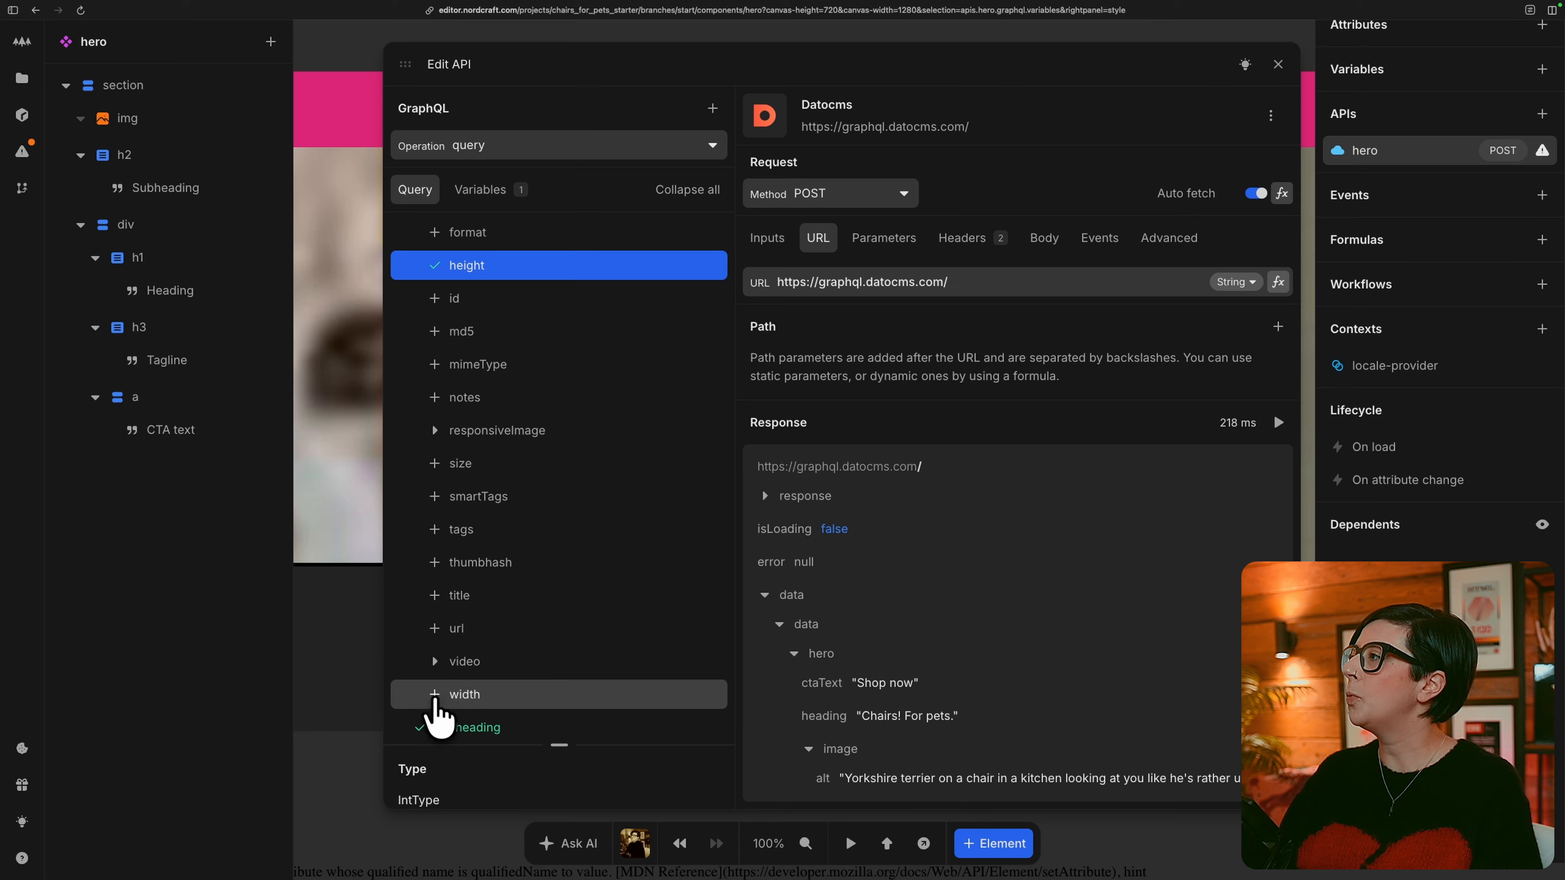
left_click(435, 695)
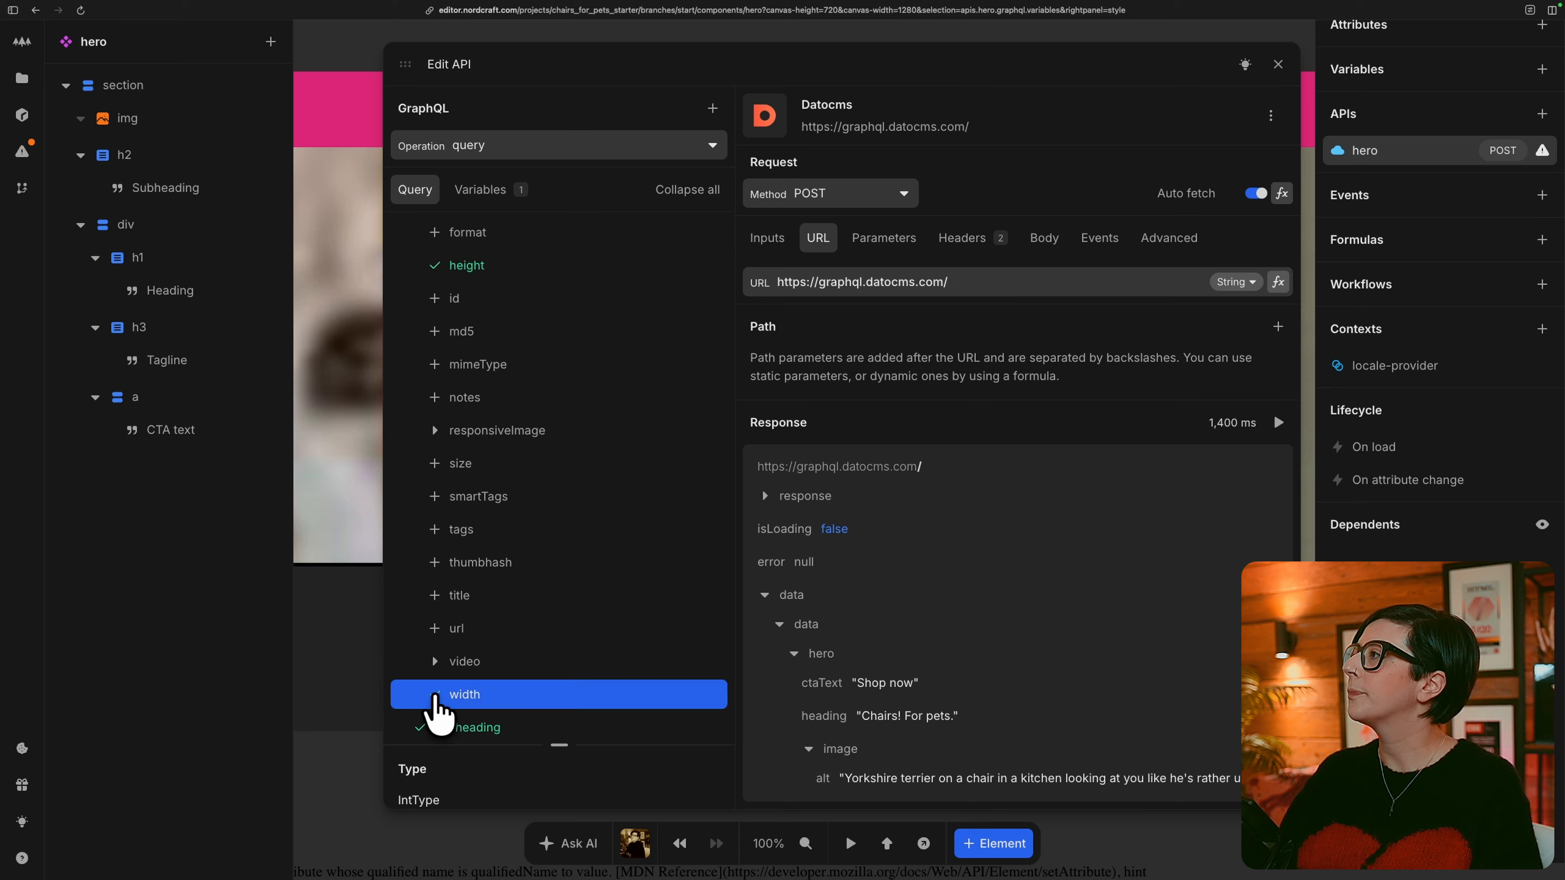
left_click(438, 630)
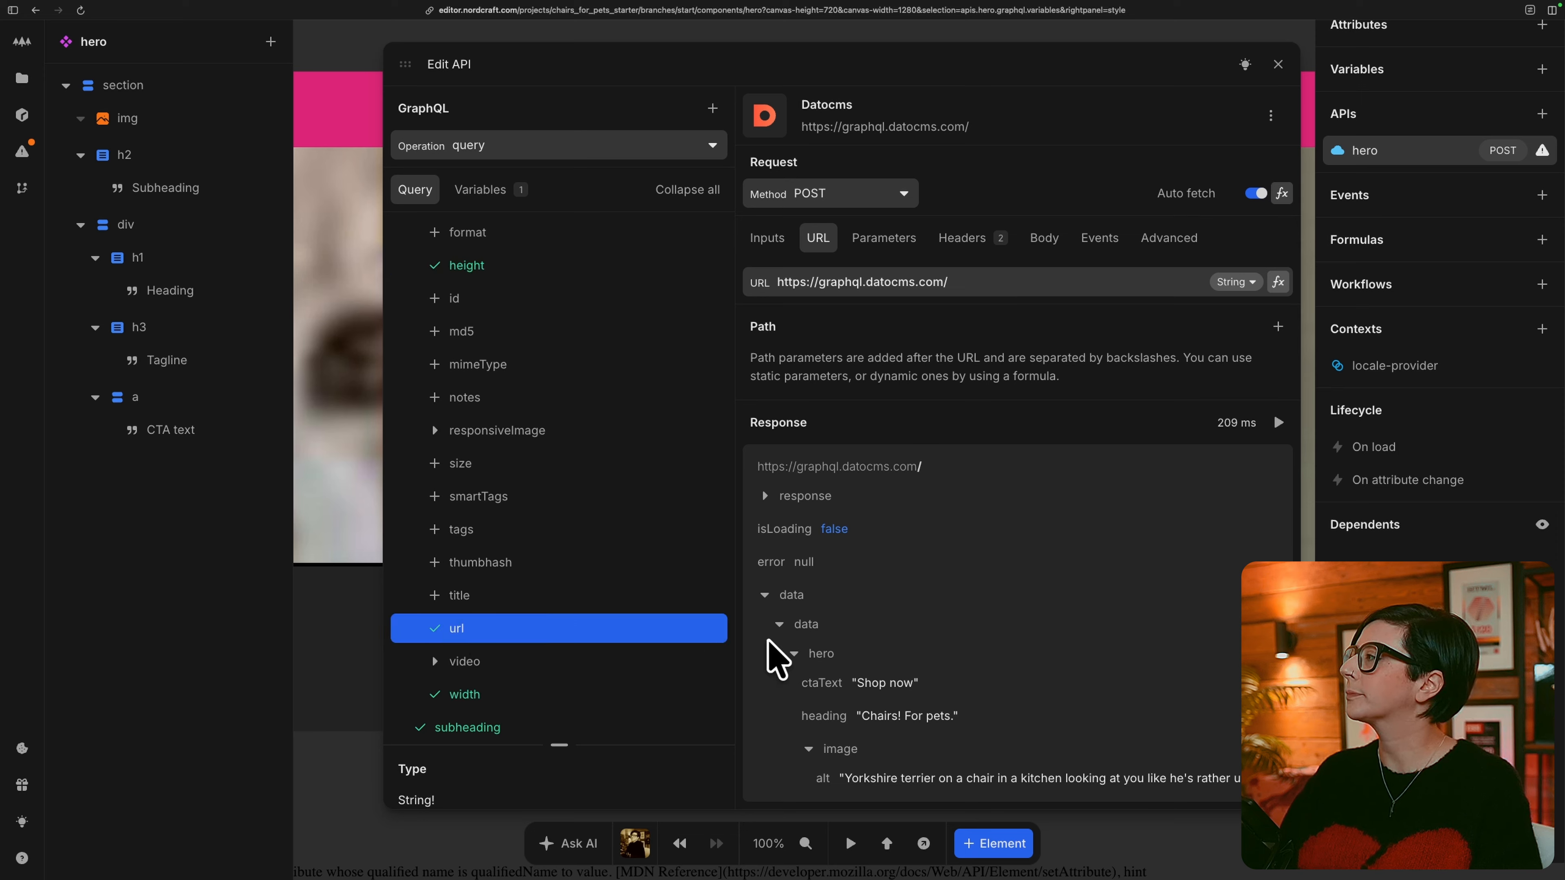
scroll(1021, 685, "down", 3)
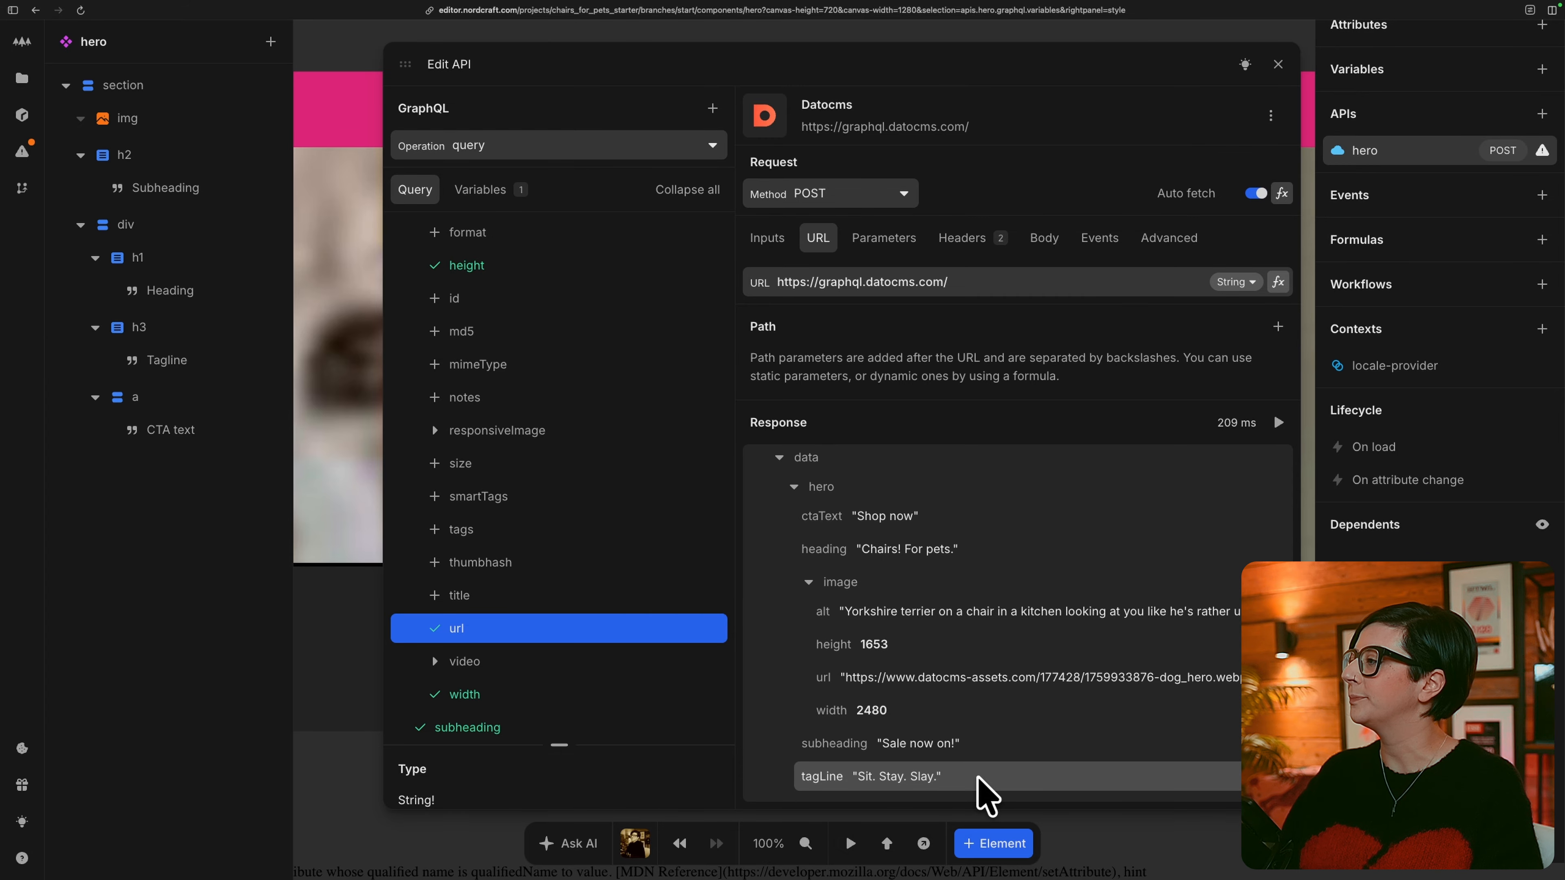
left_click(348, 105)
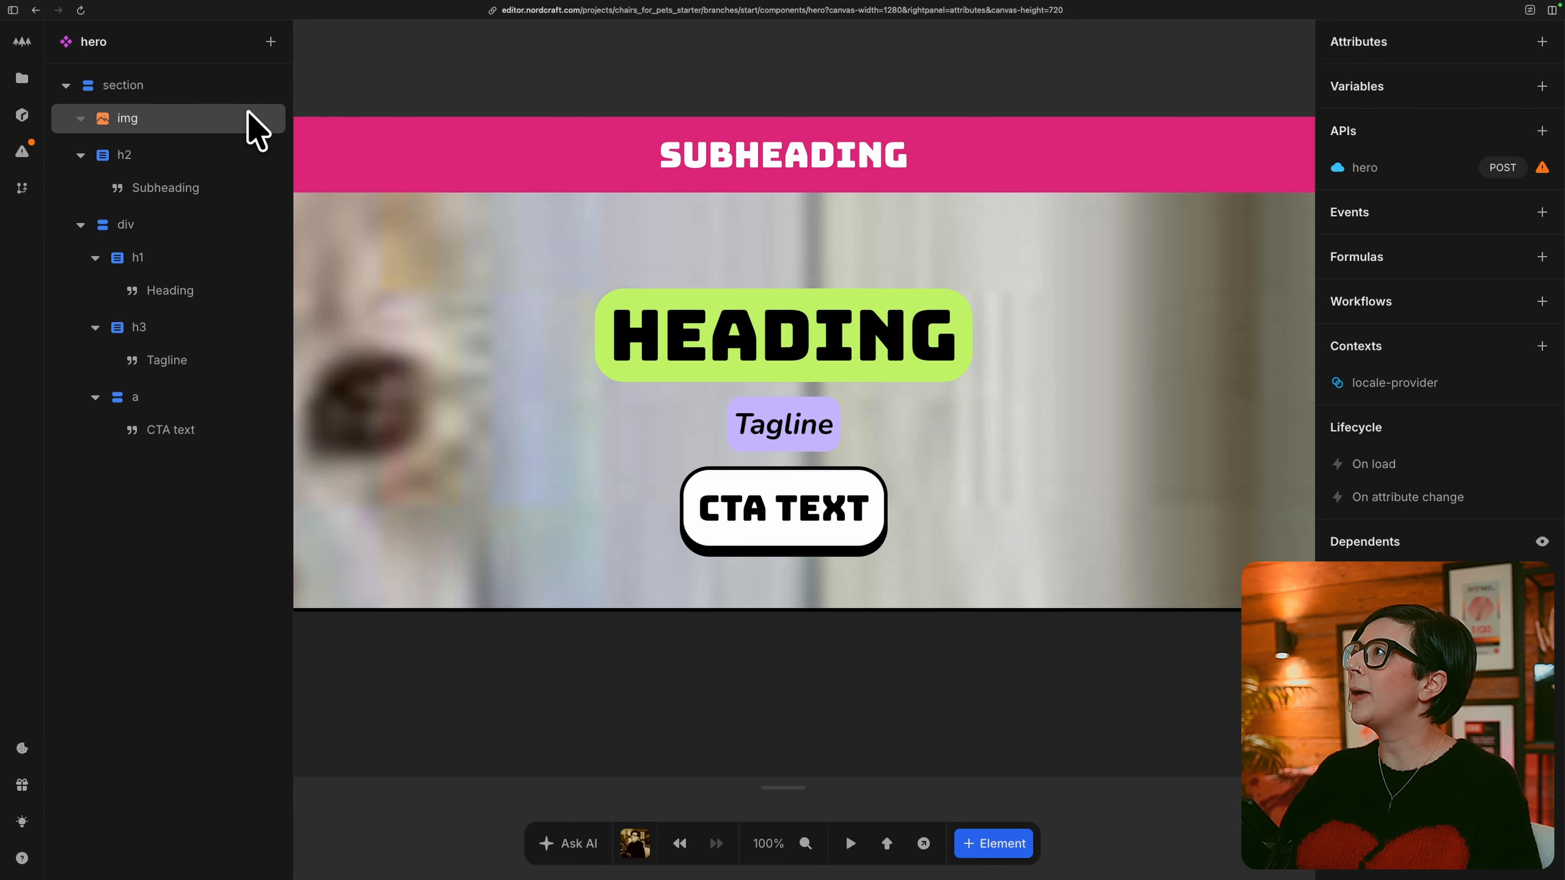
Bind the img element's alt attribute to the image alt field of the hero API response.
left_click(240, 135)
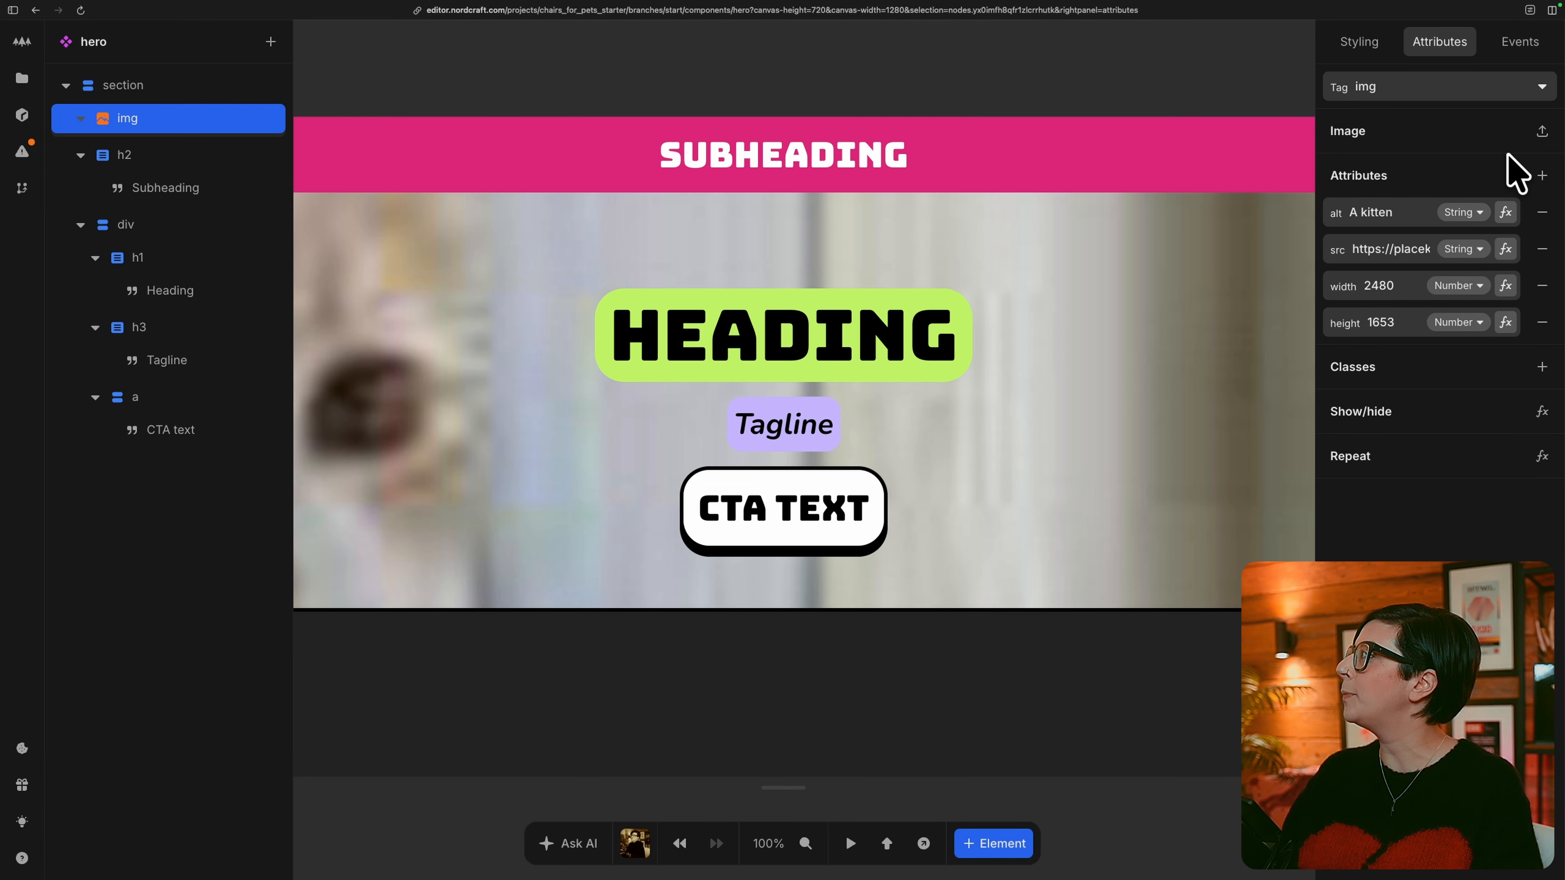
left_click(1505, 212)
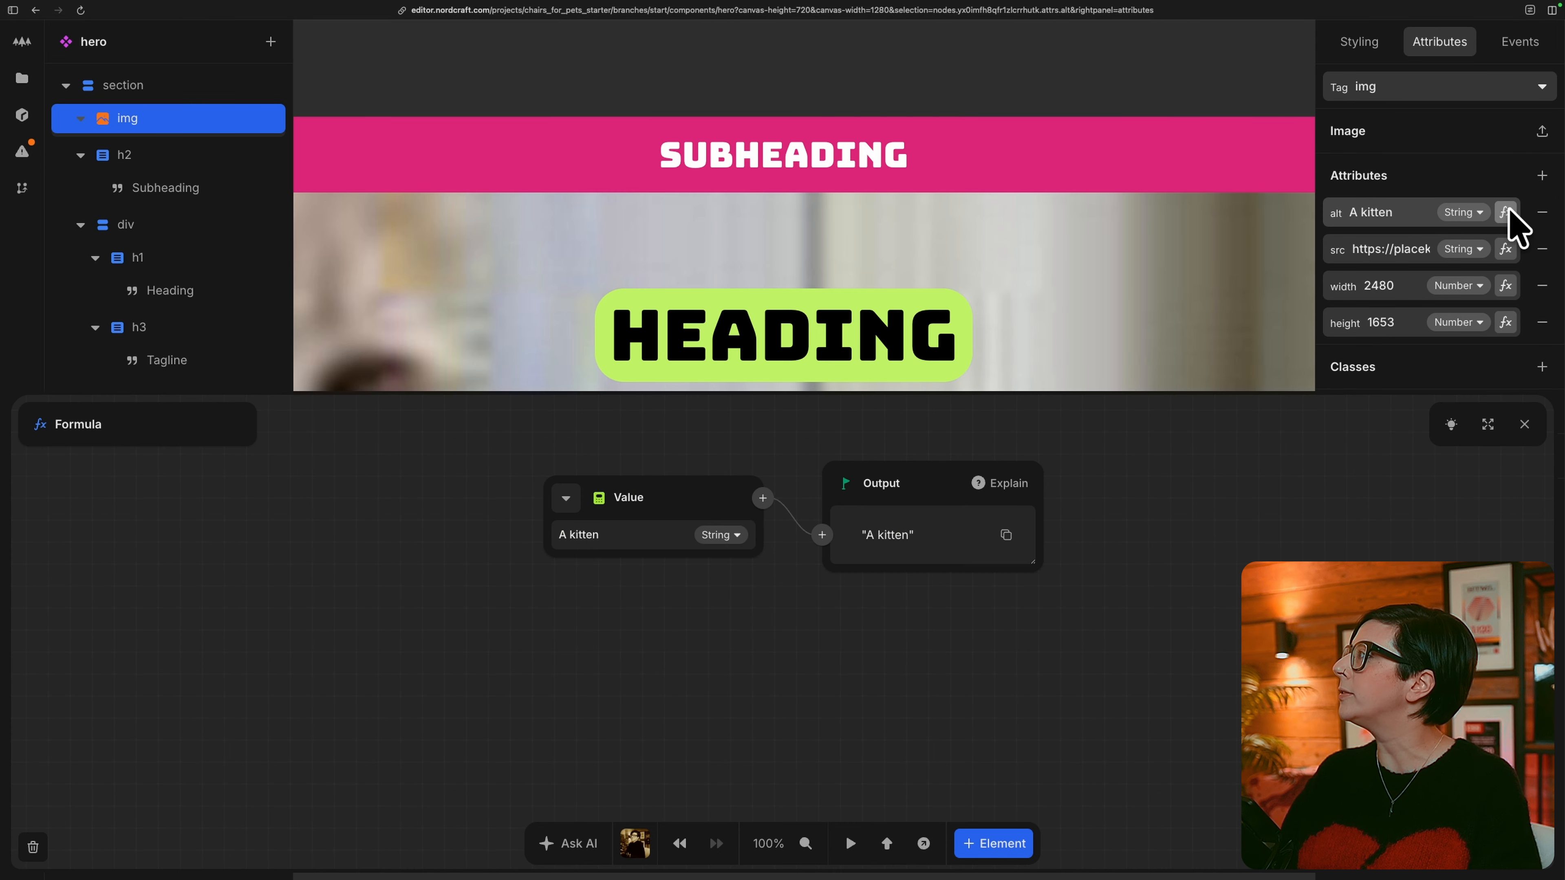
left_click(562, 499)
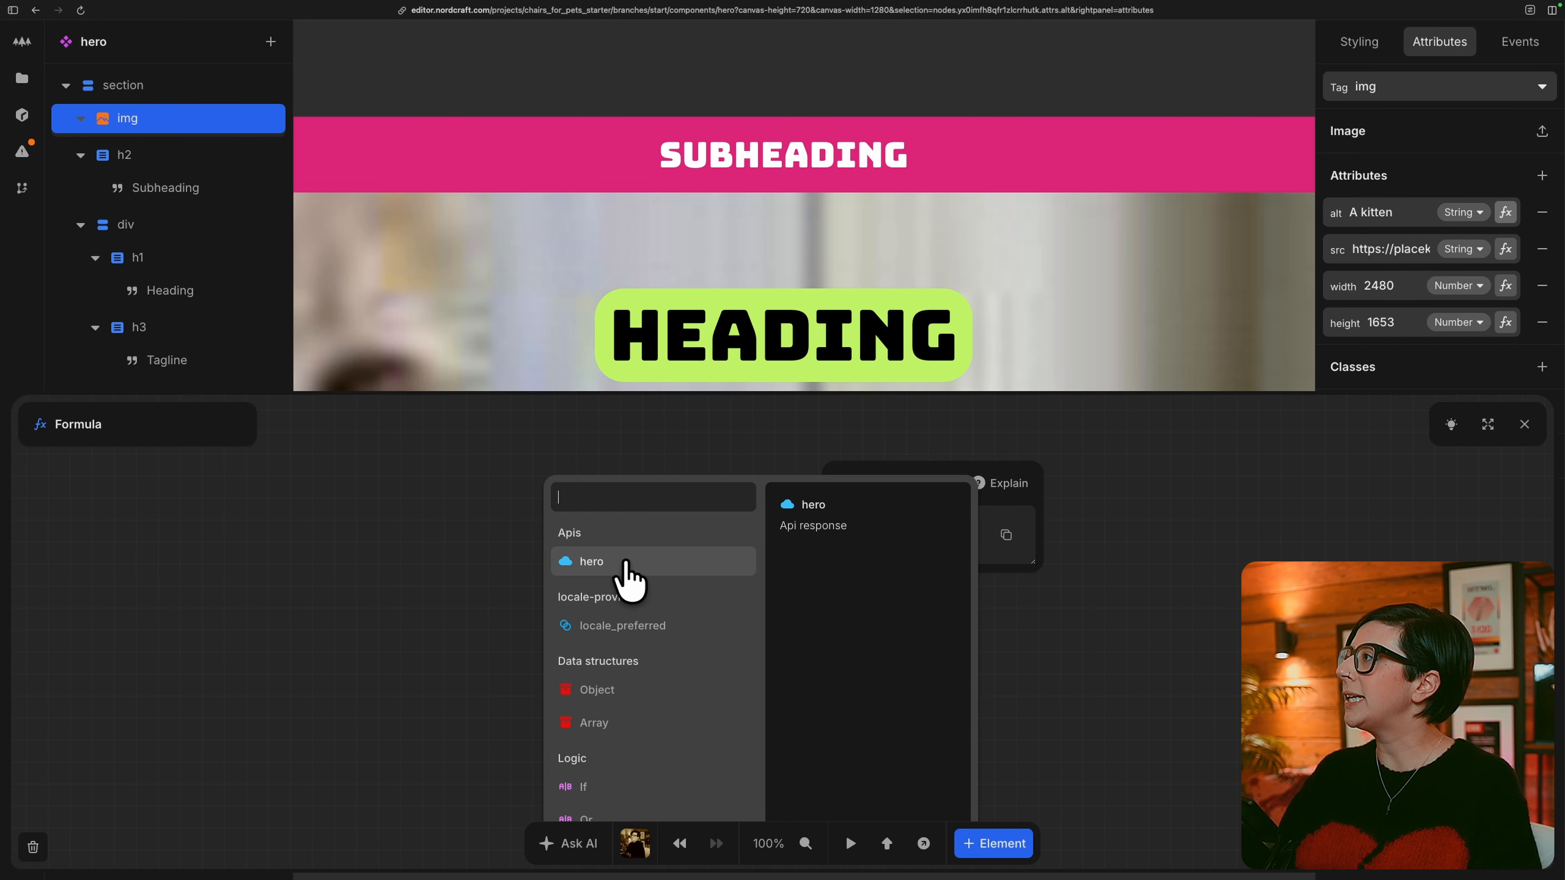
left_click(655, 560)
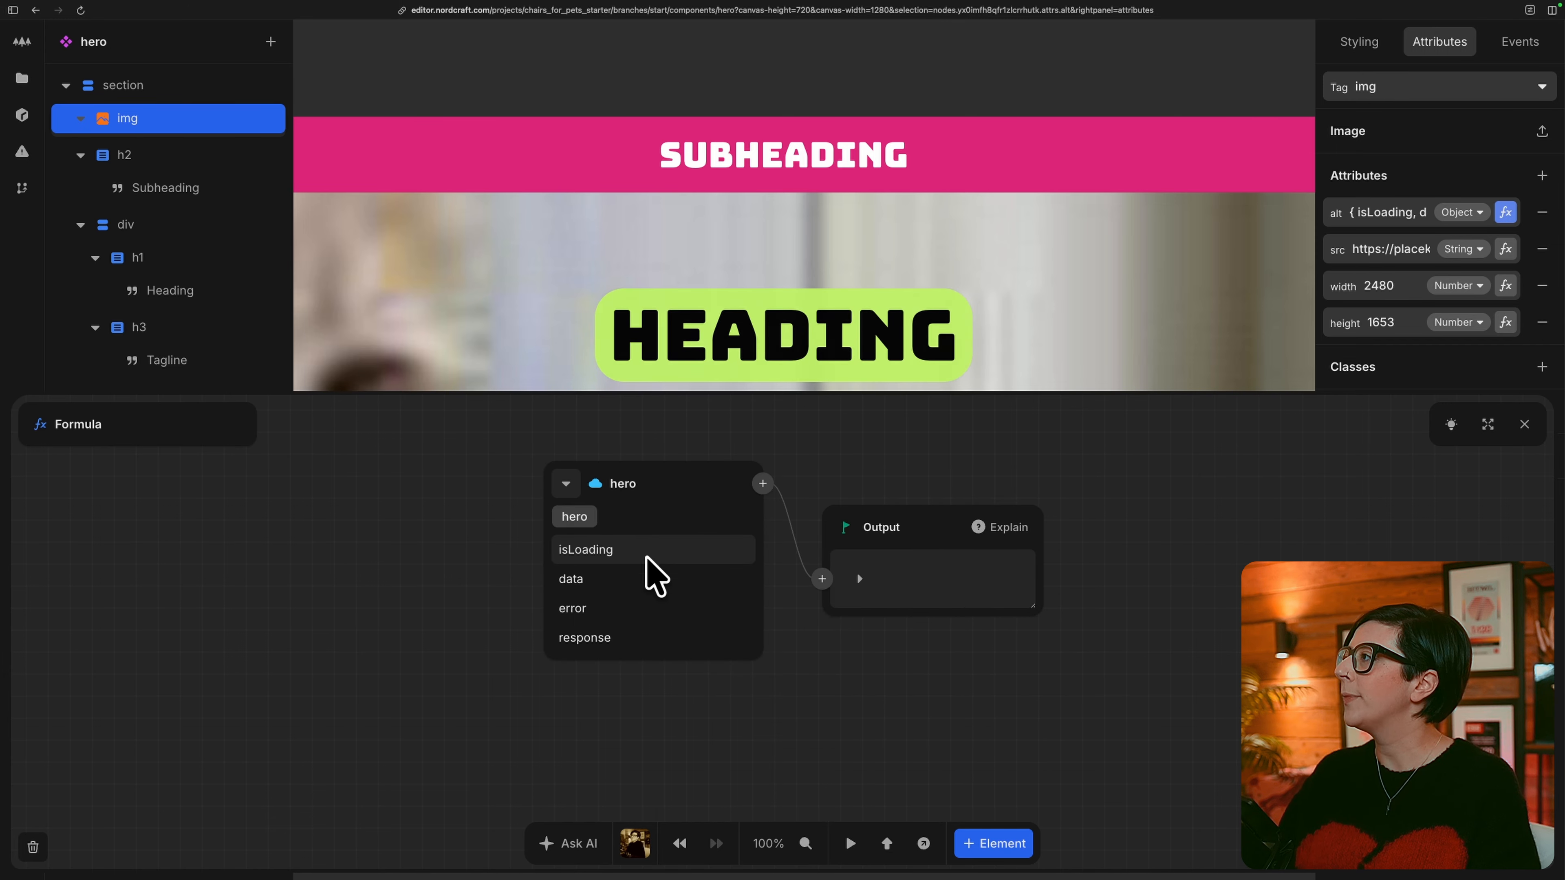
left_click(644, 583)
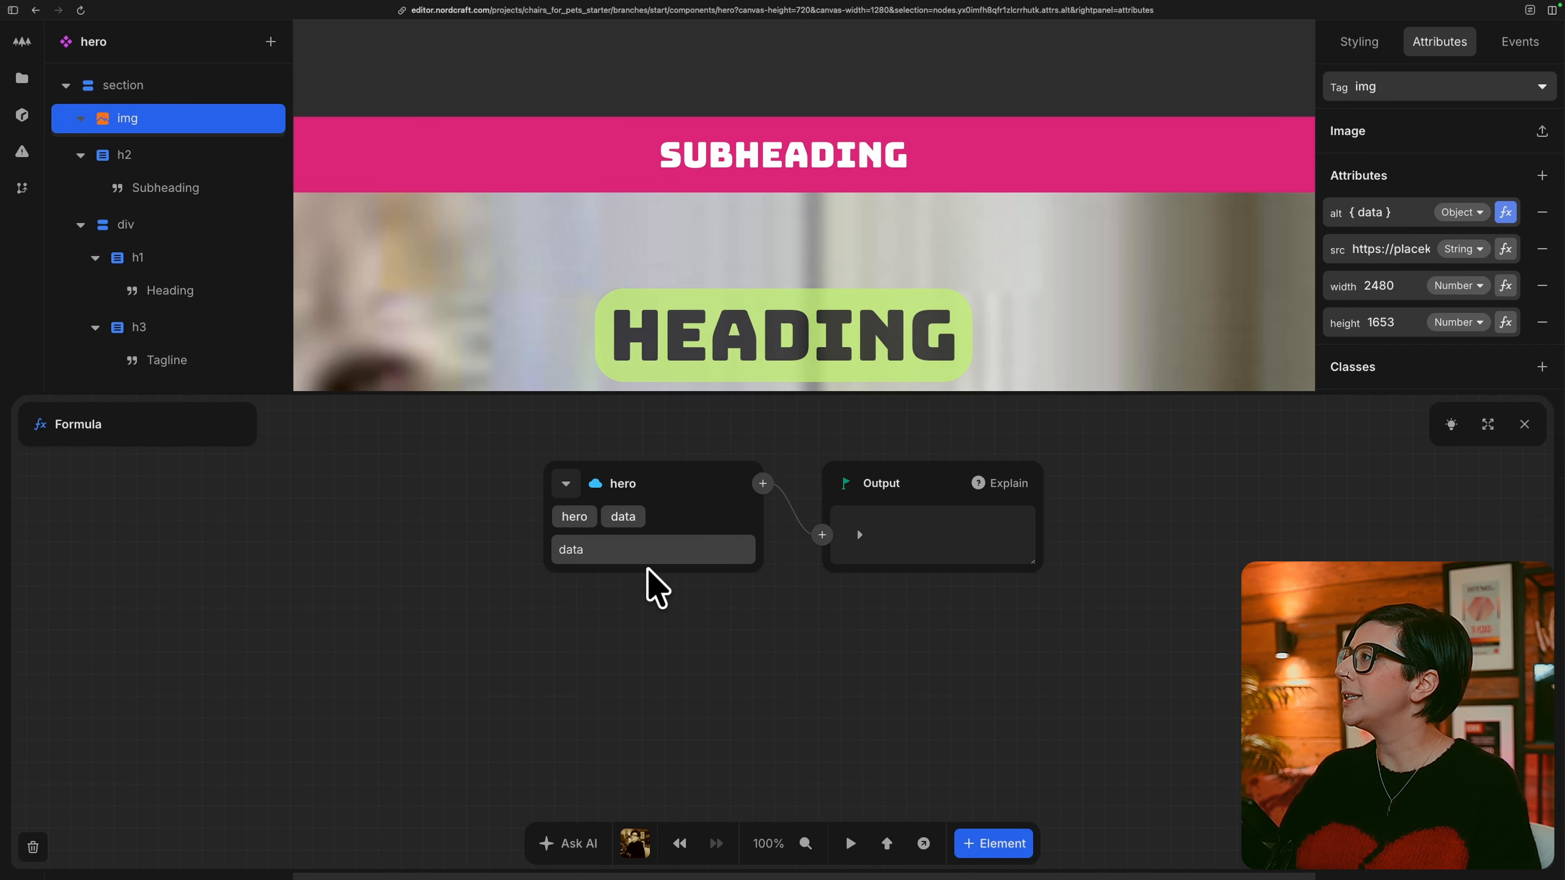
left_click(676, 550)
left_click(654, 608)
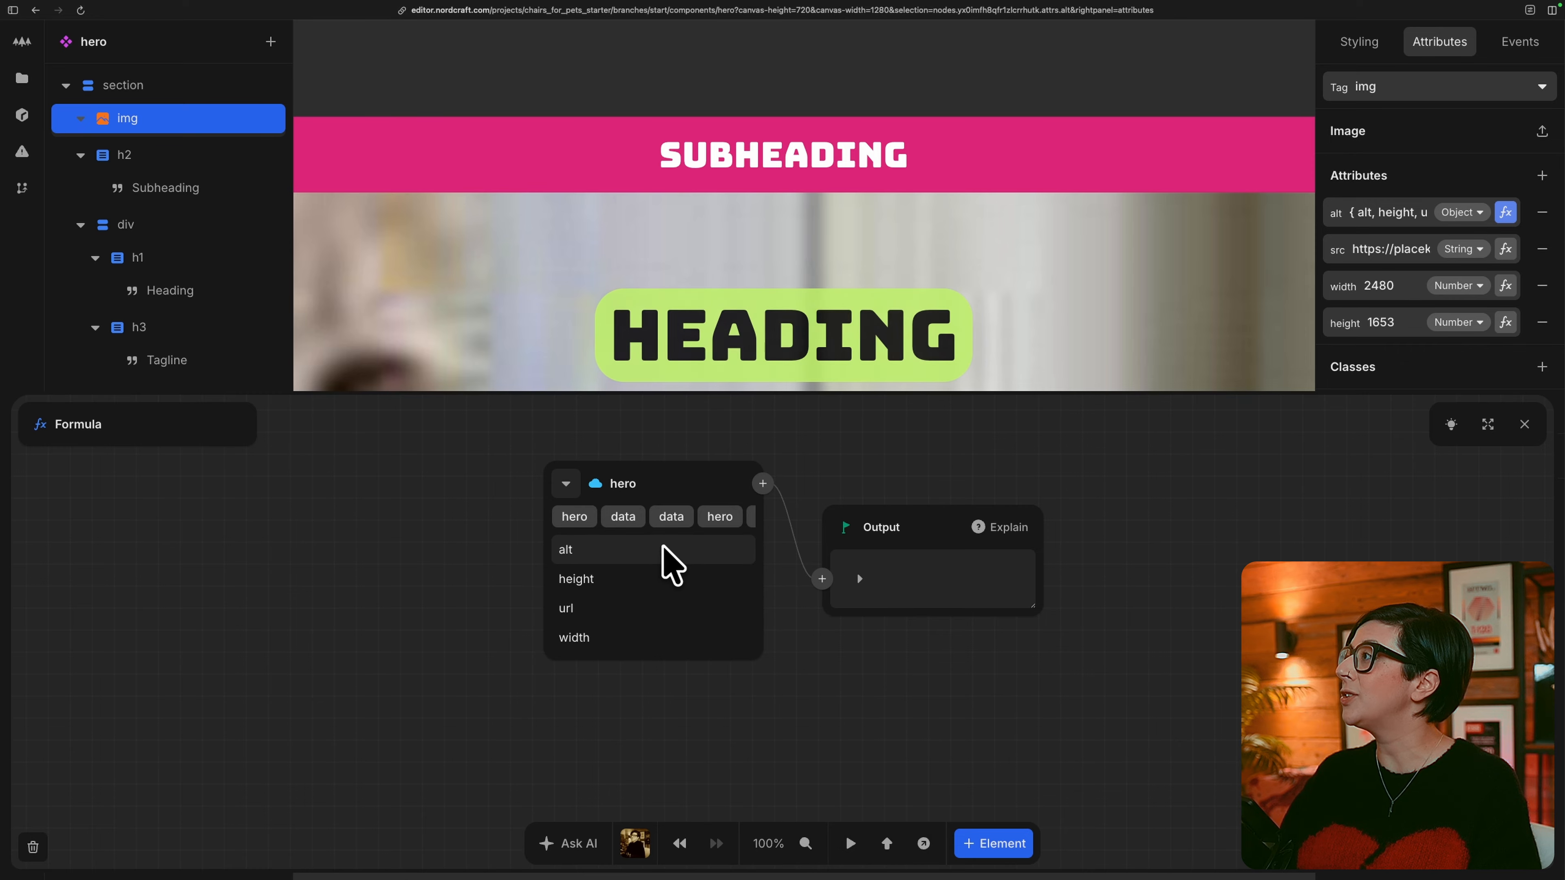
left_click(671, 552)
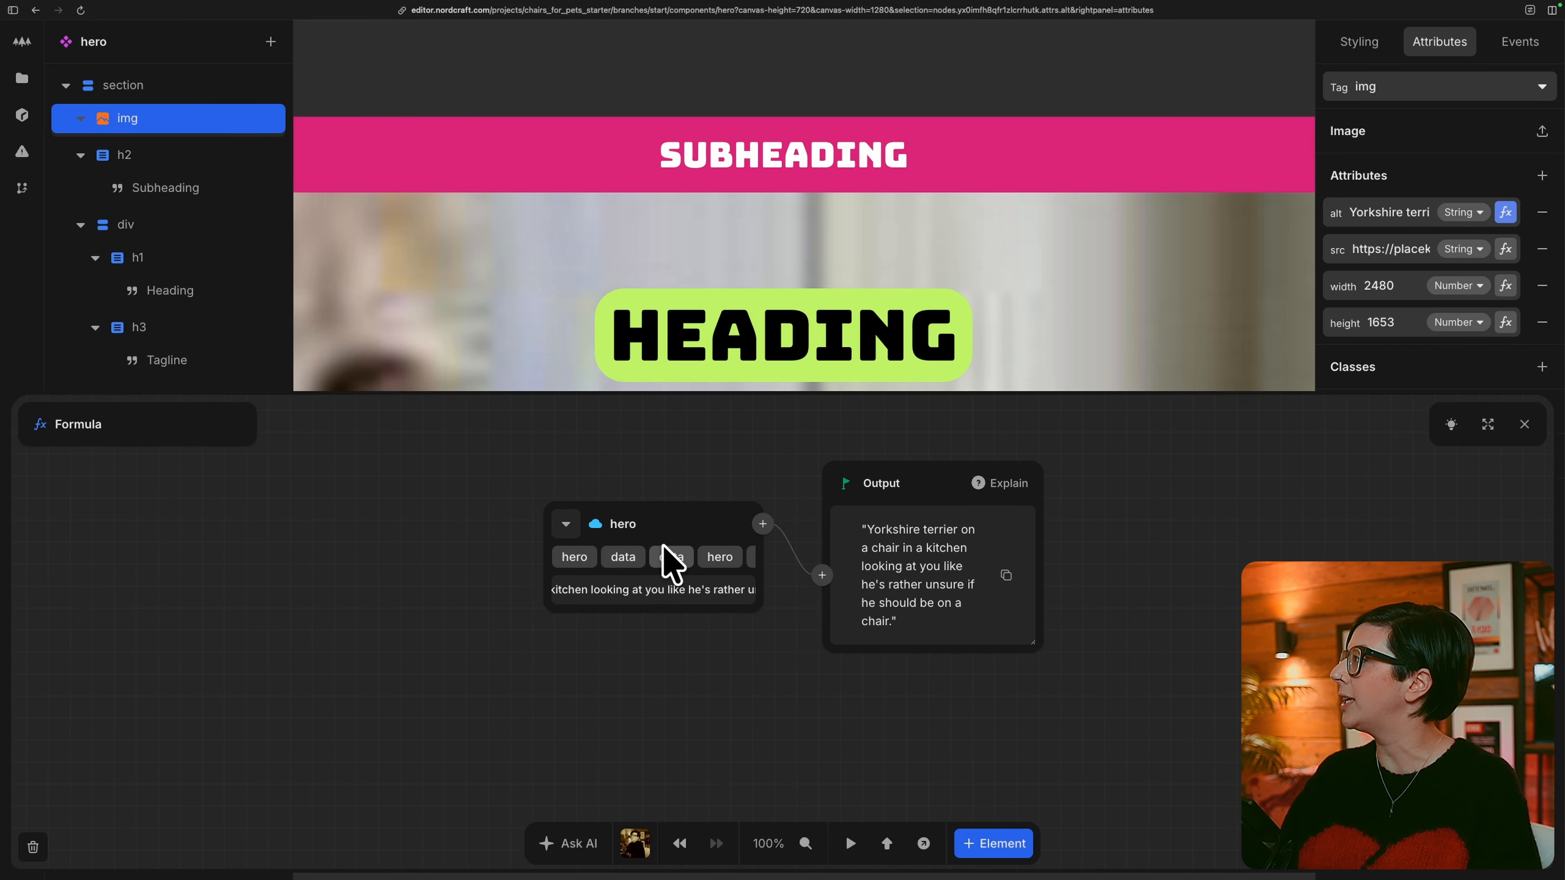
left_click(1524, 425)
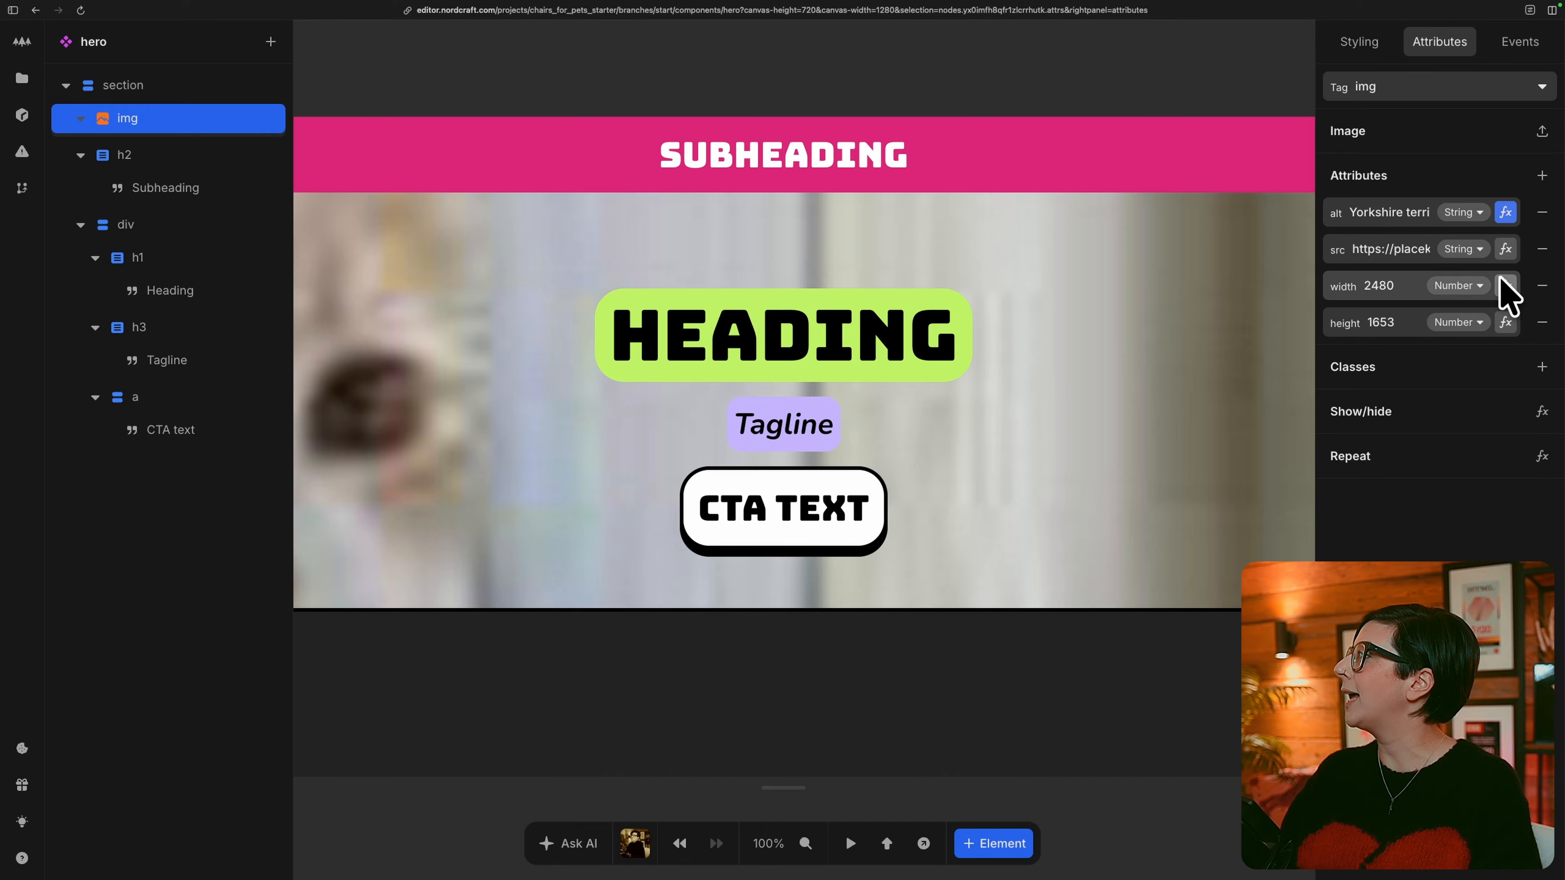
Bind the img element's src attribute to the image url field of the hero API response.
left_click(1505, 249)
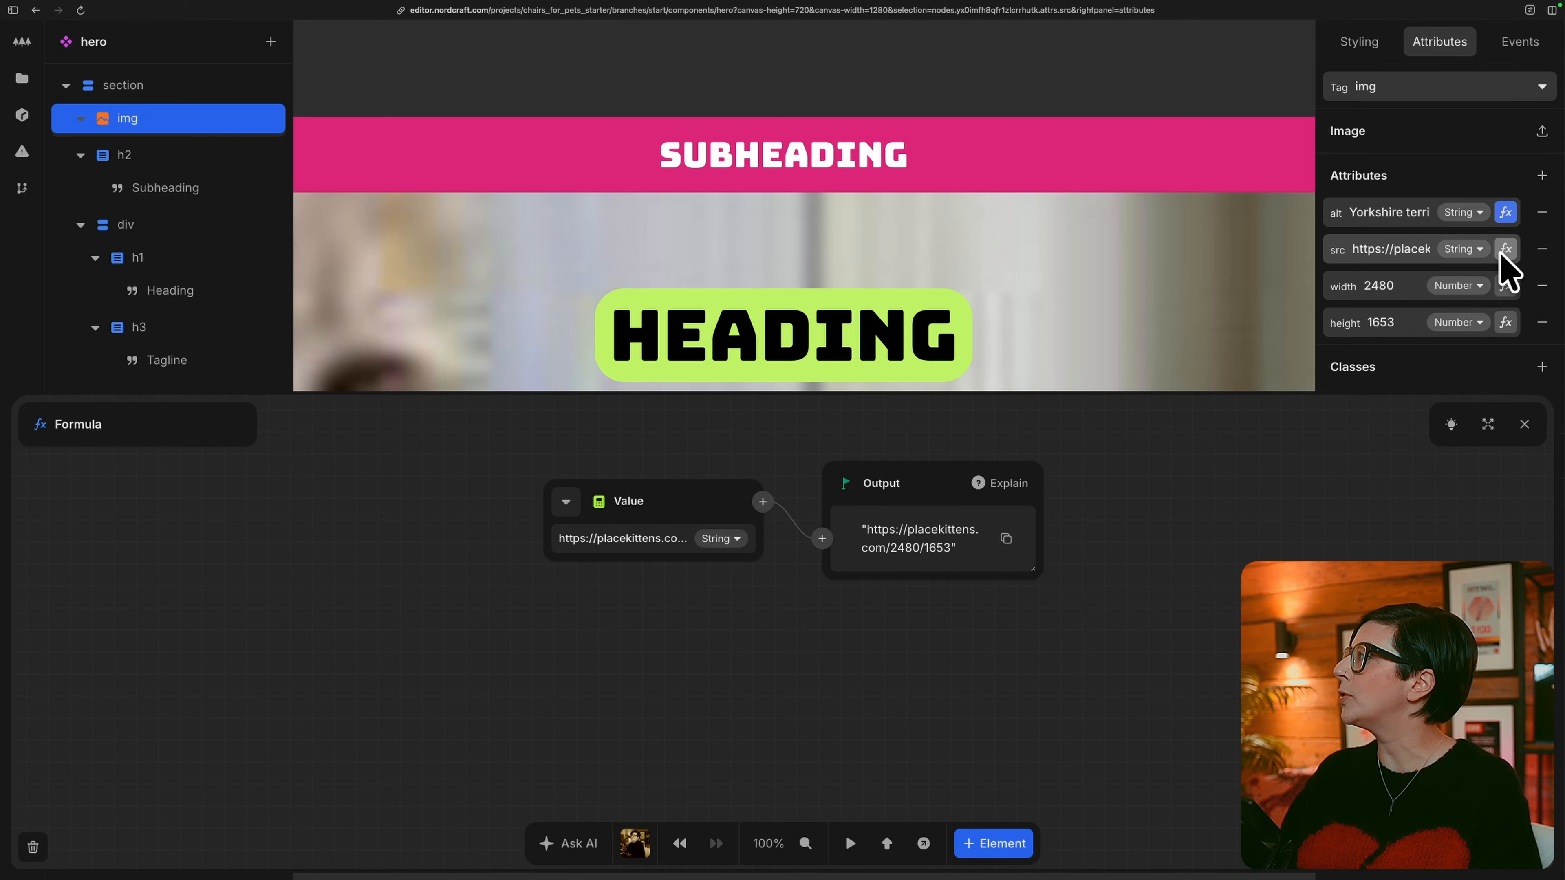
left_click(566, 499)
left_click(629, 566)
left_click(639, 580)
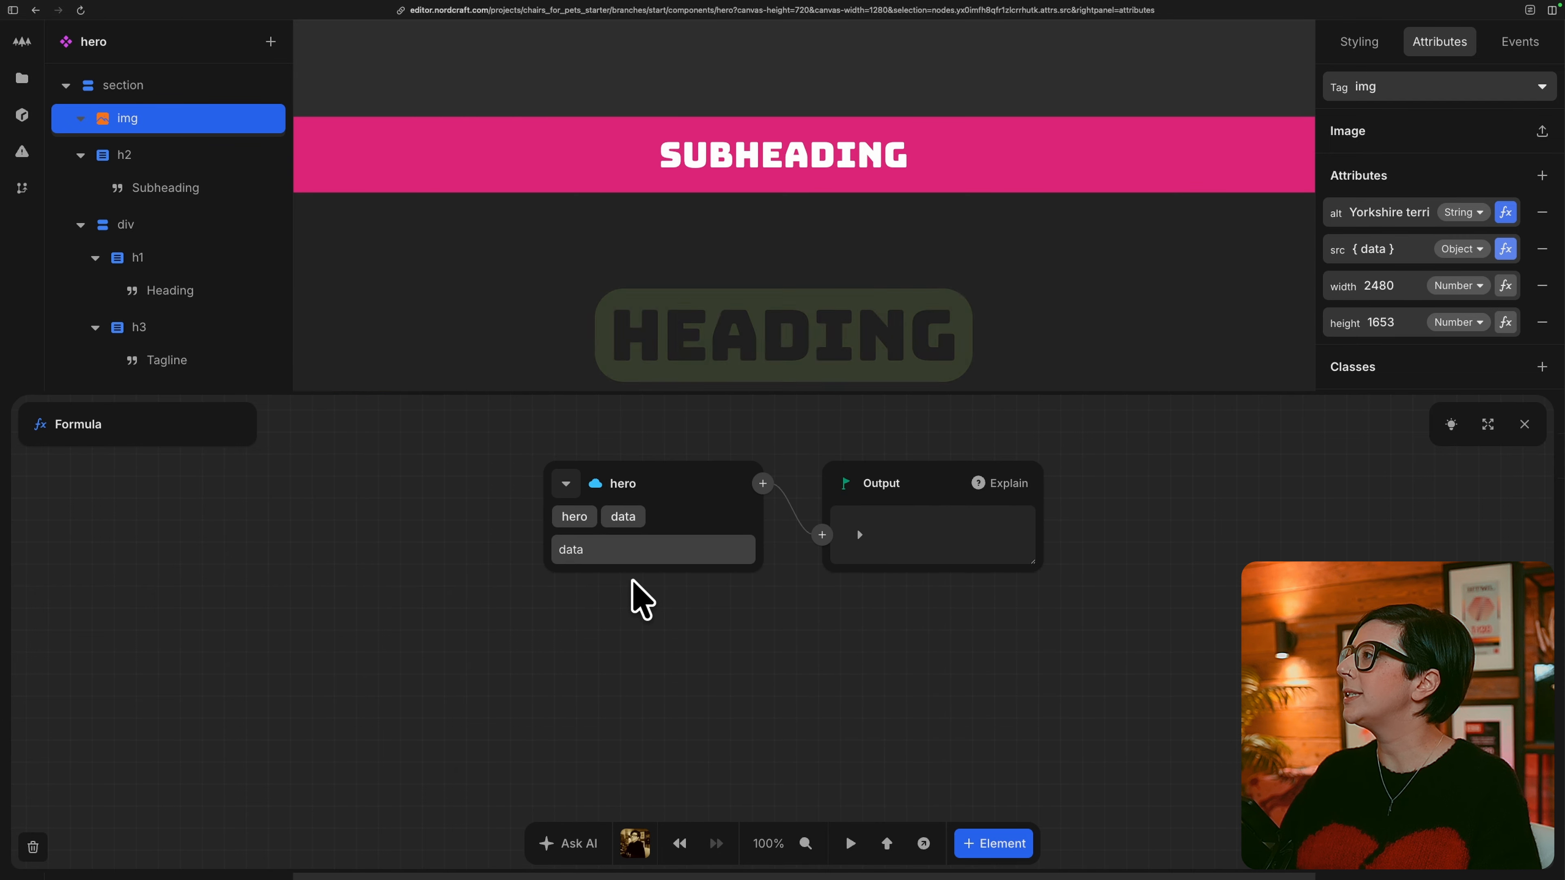
left_click(644, 548)
left_click(645, 557)
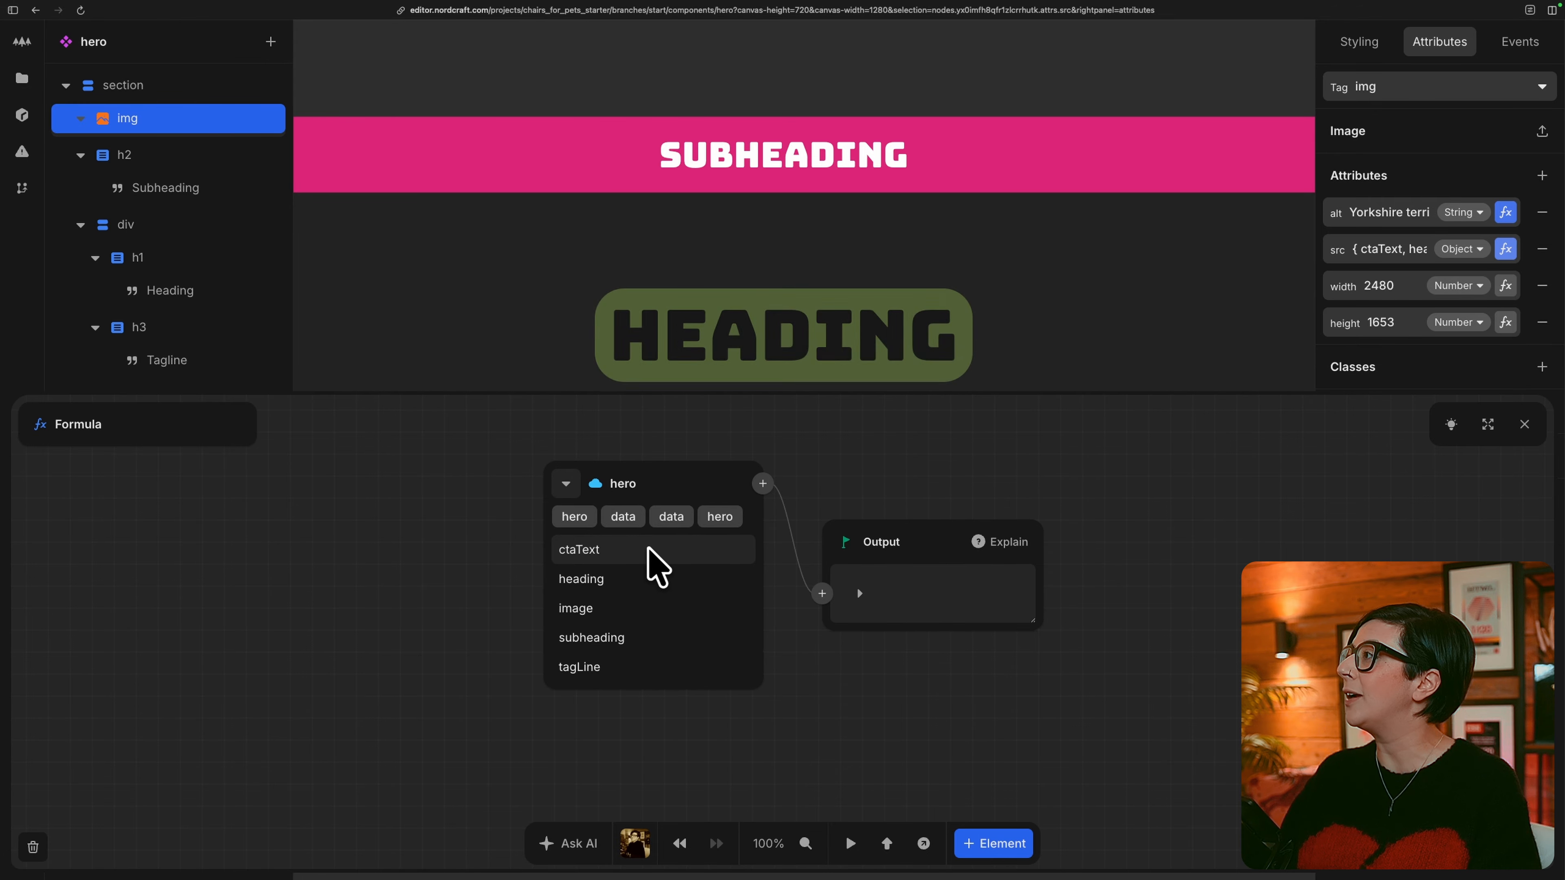
left_click(641, 608)
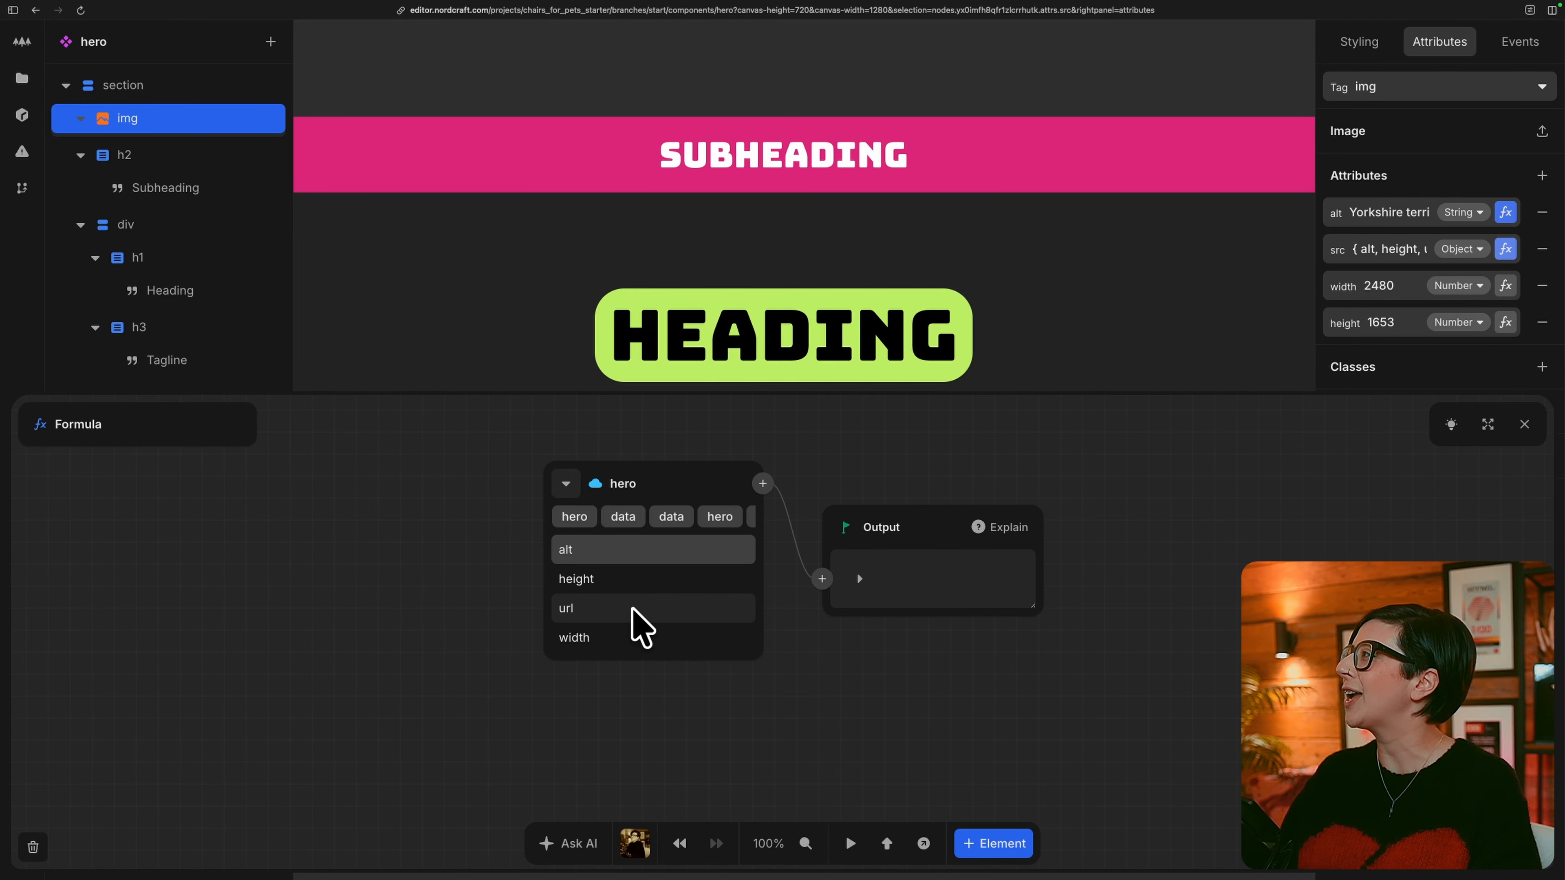
left_click(633, 609)
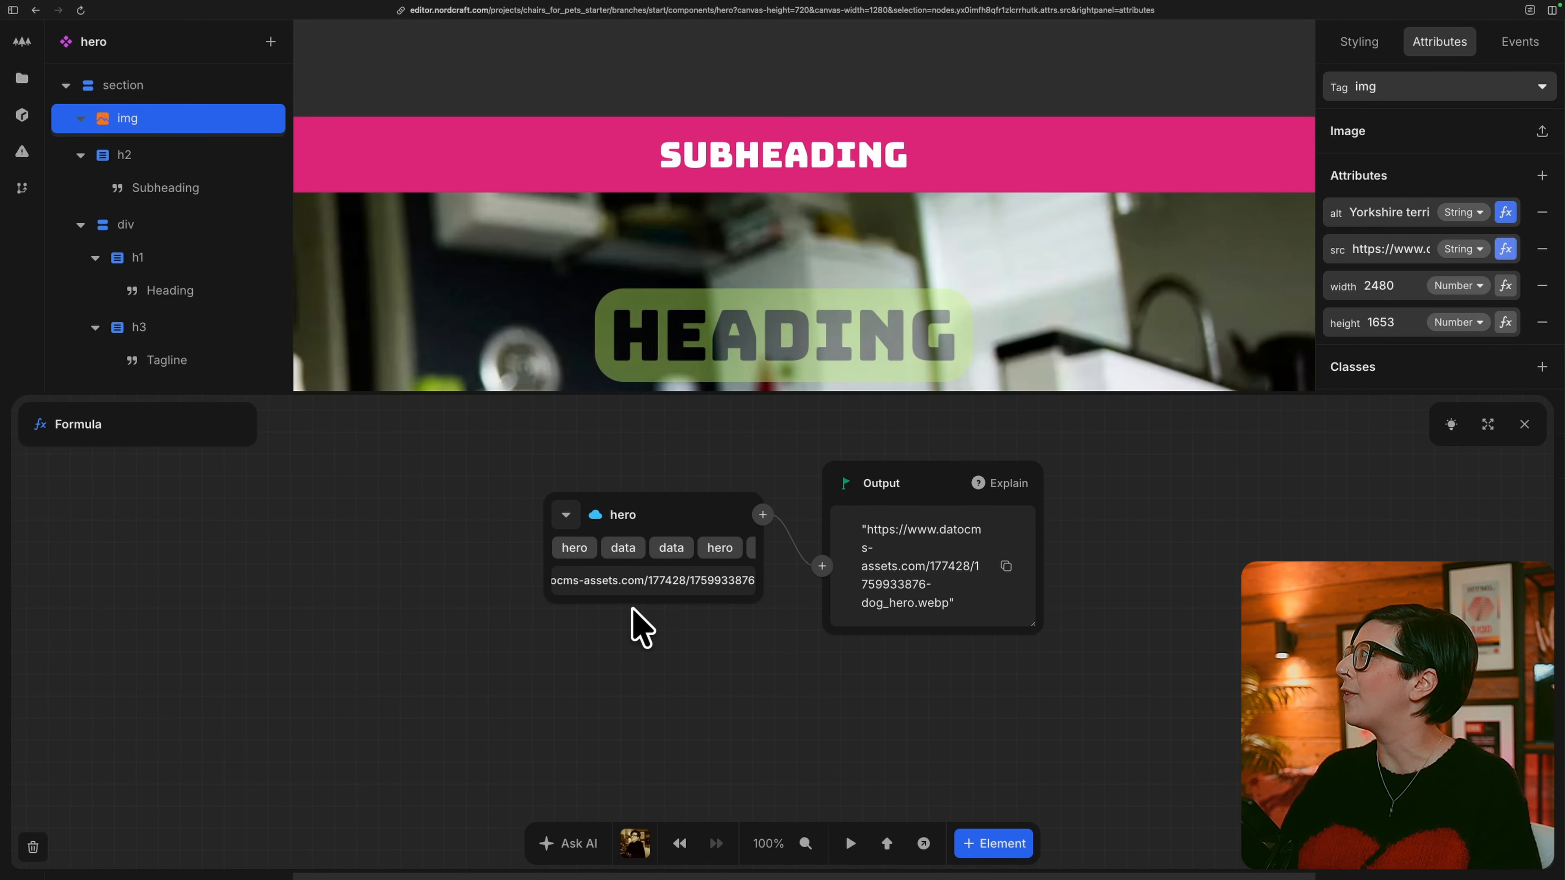
left_click(1524, 424)
Bind the img element's width attribute to the image width field of the hero API response.
left_click(1506, 287)
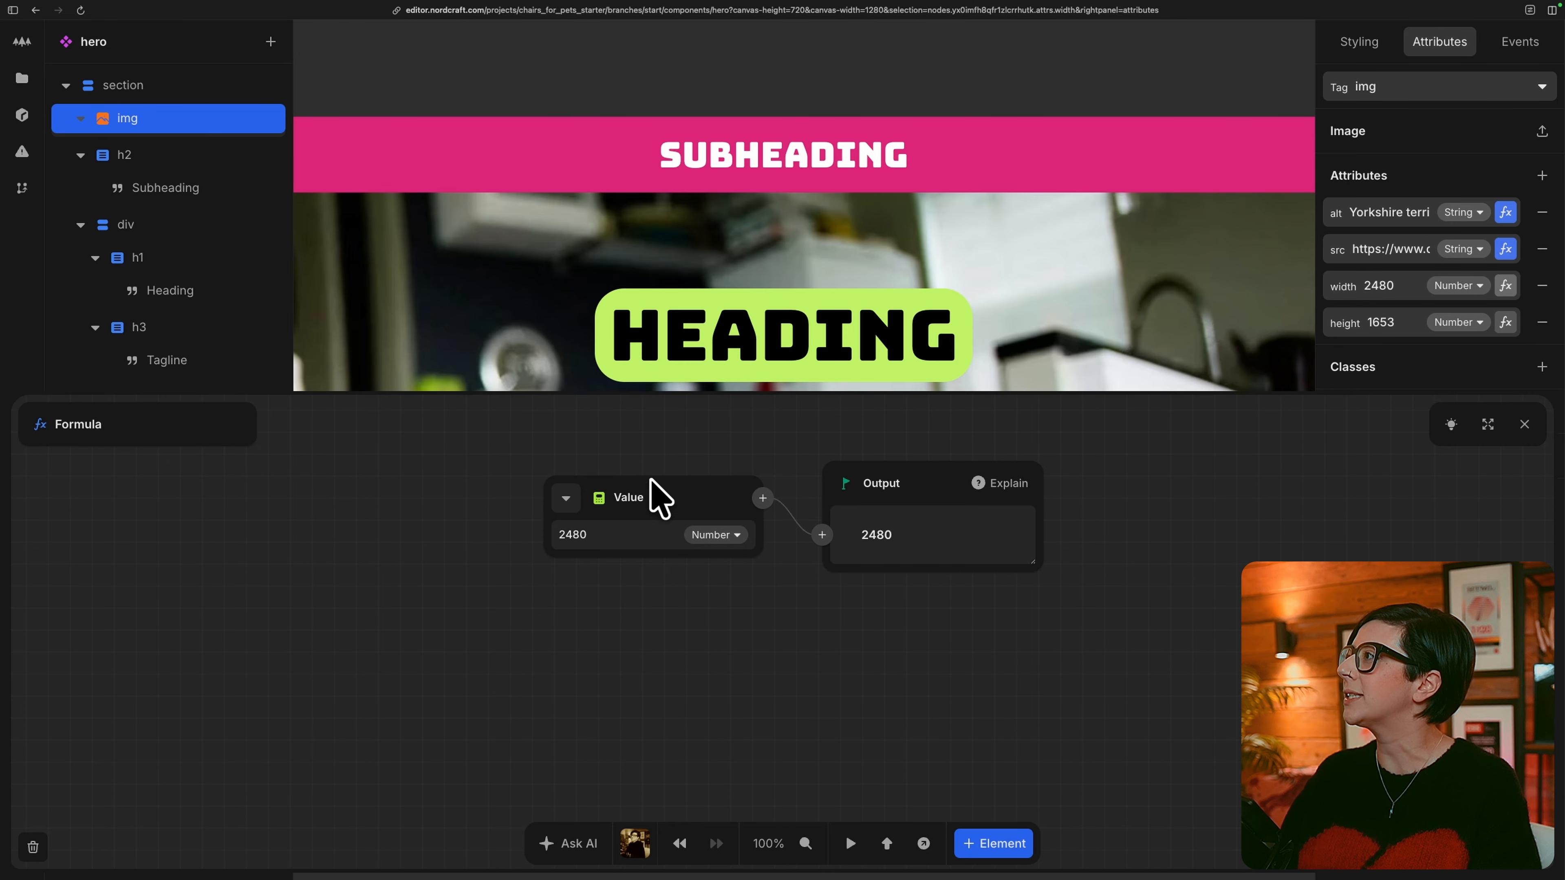
left_click(573, 503)
left_click(653, 572)
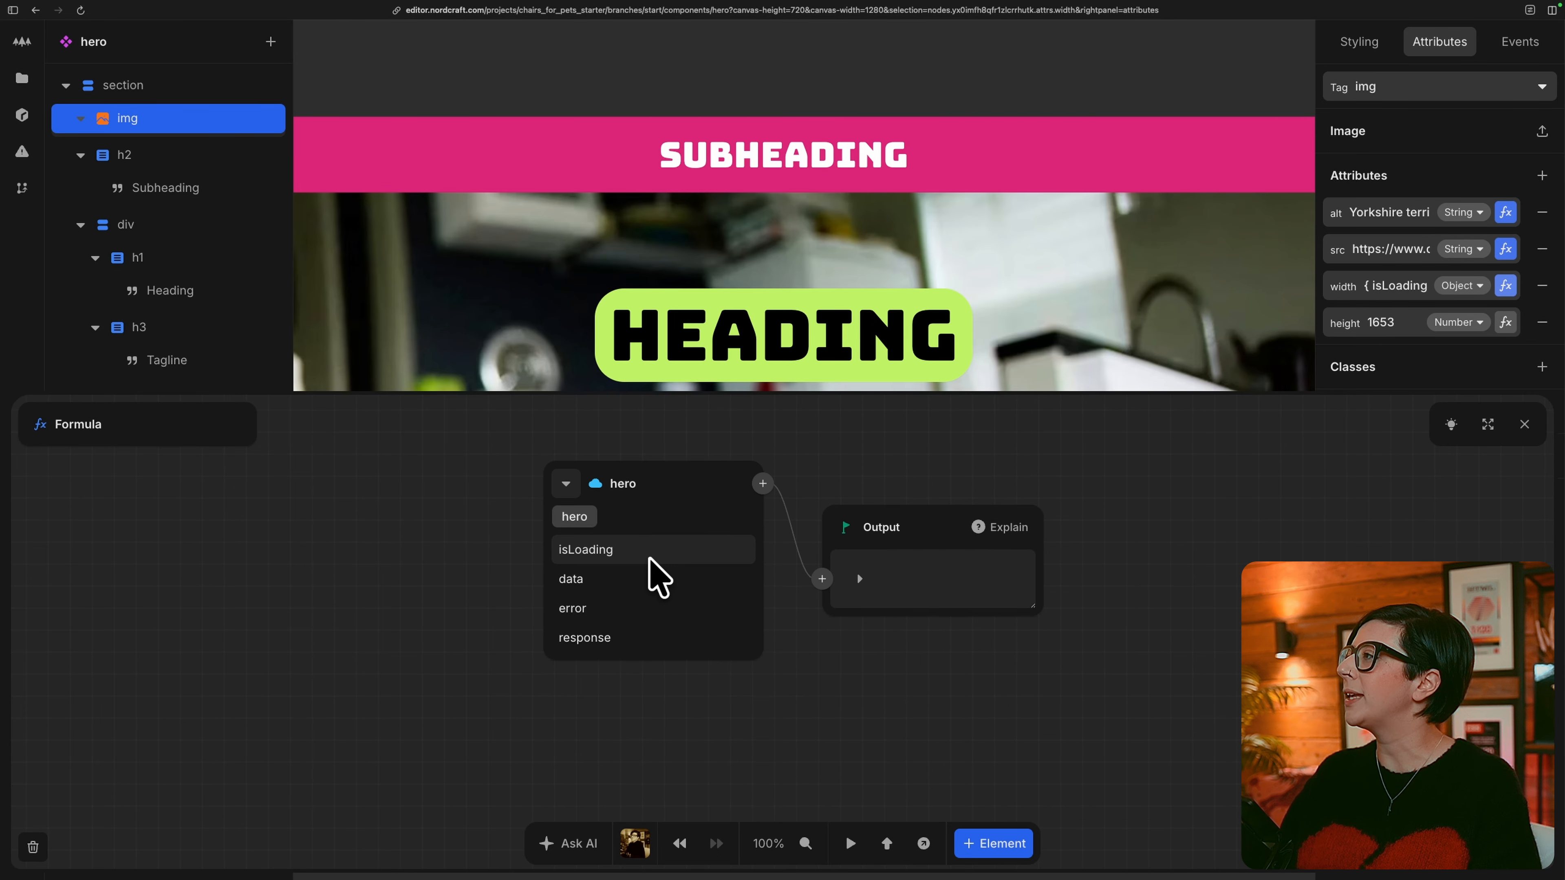
left_click(615, 582)
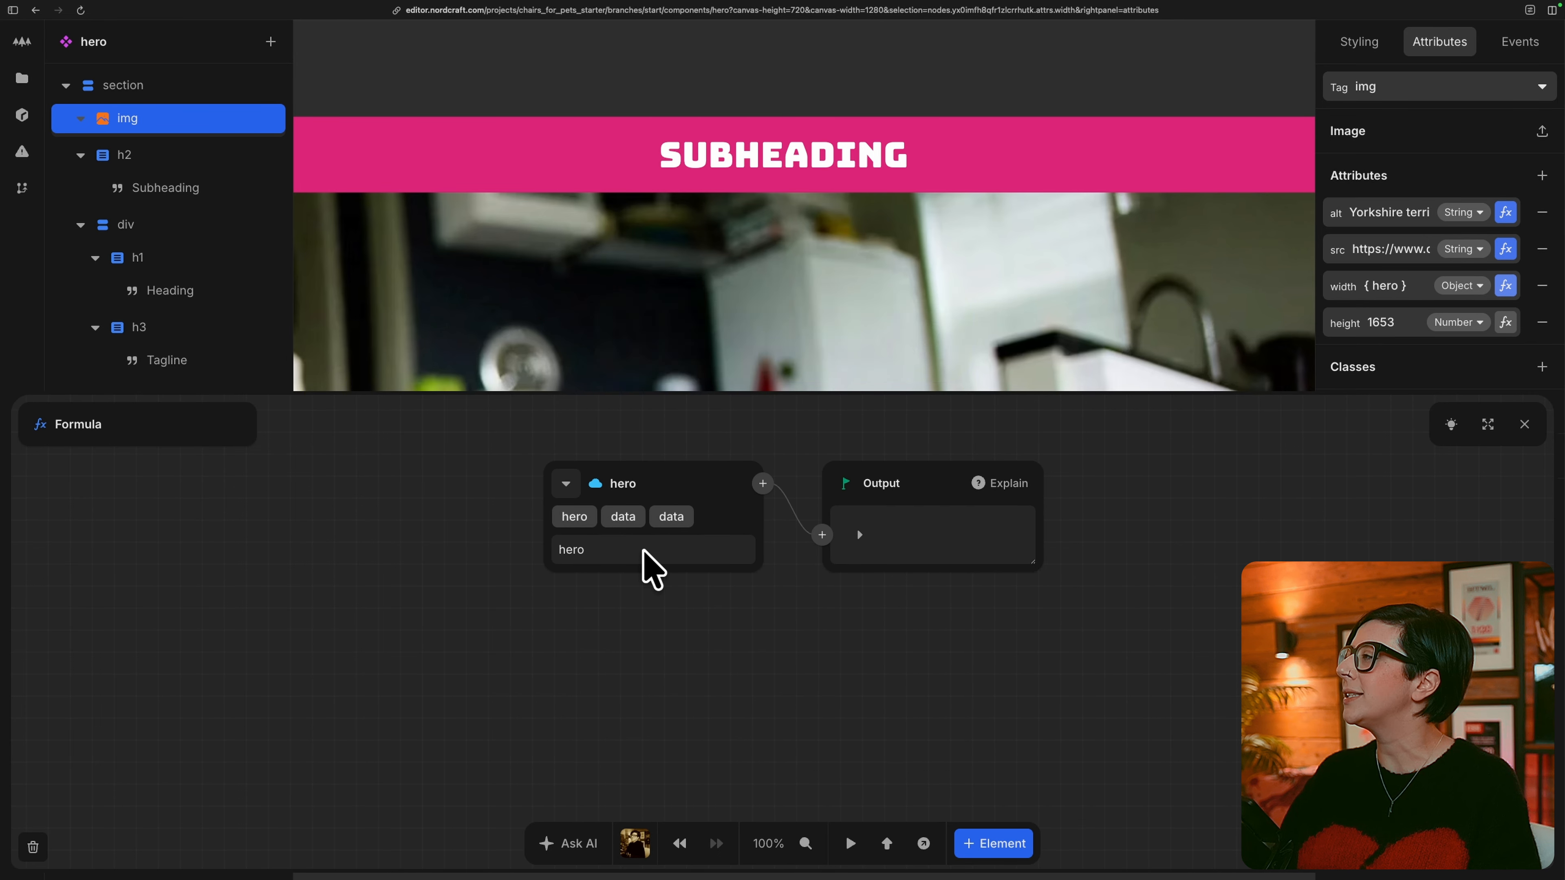
left_click(627, 549)
left_click(618, 609)
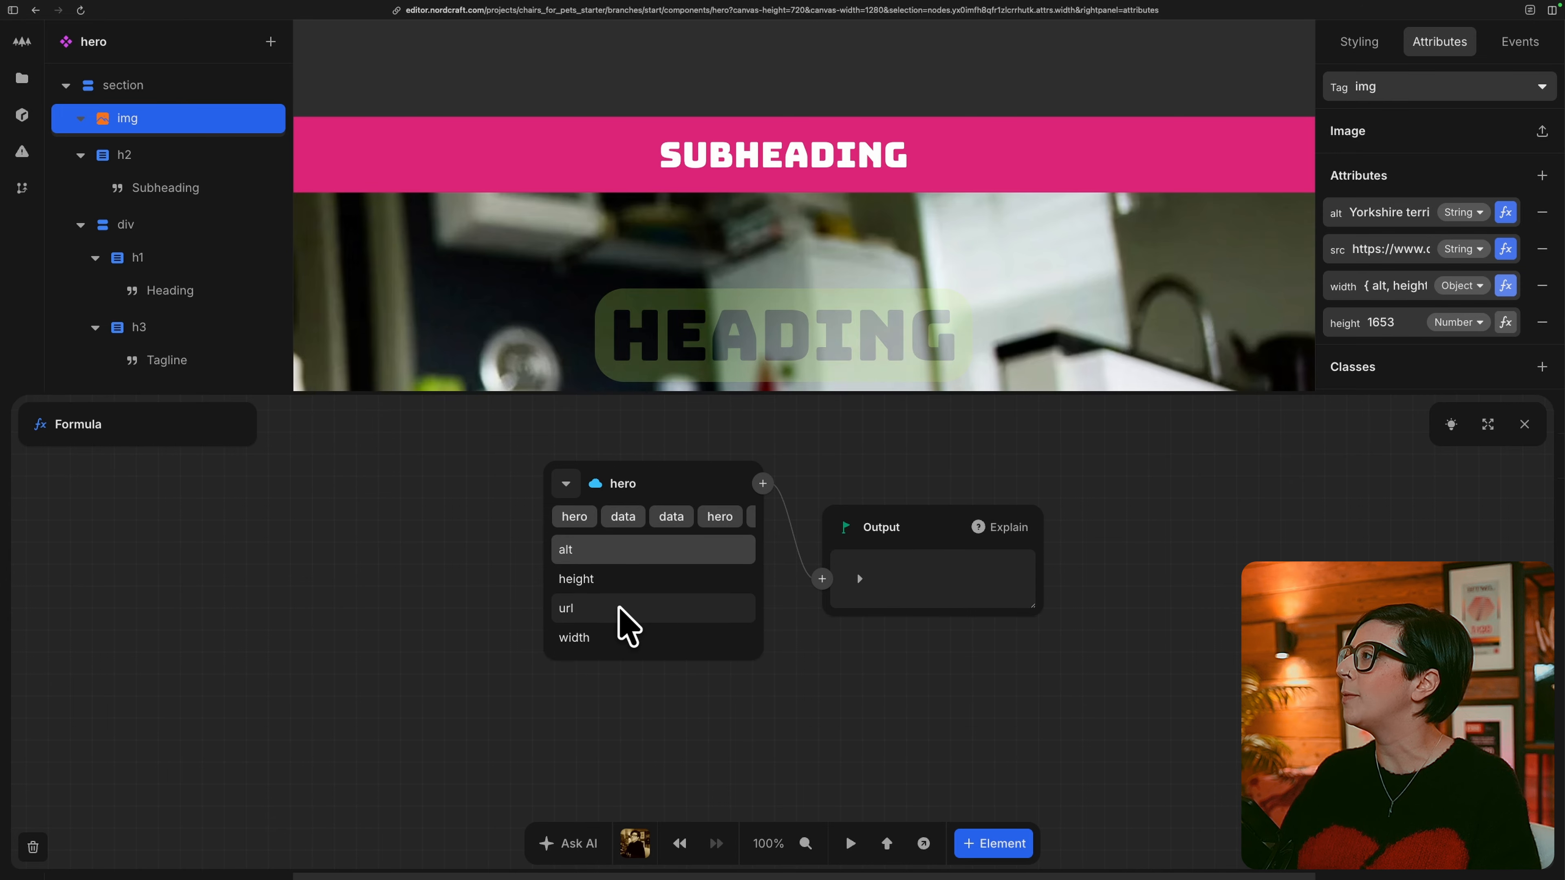
left_click(643, 638)
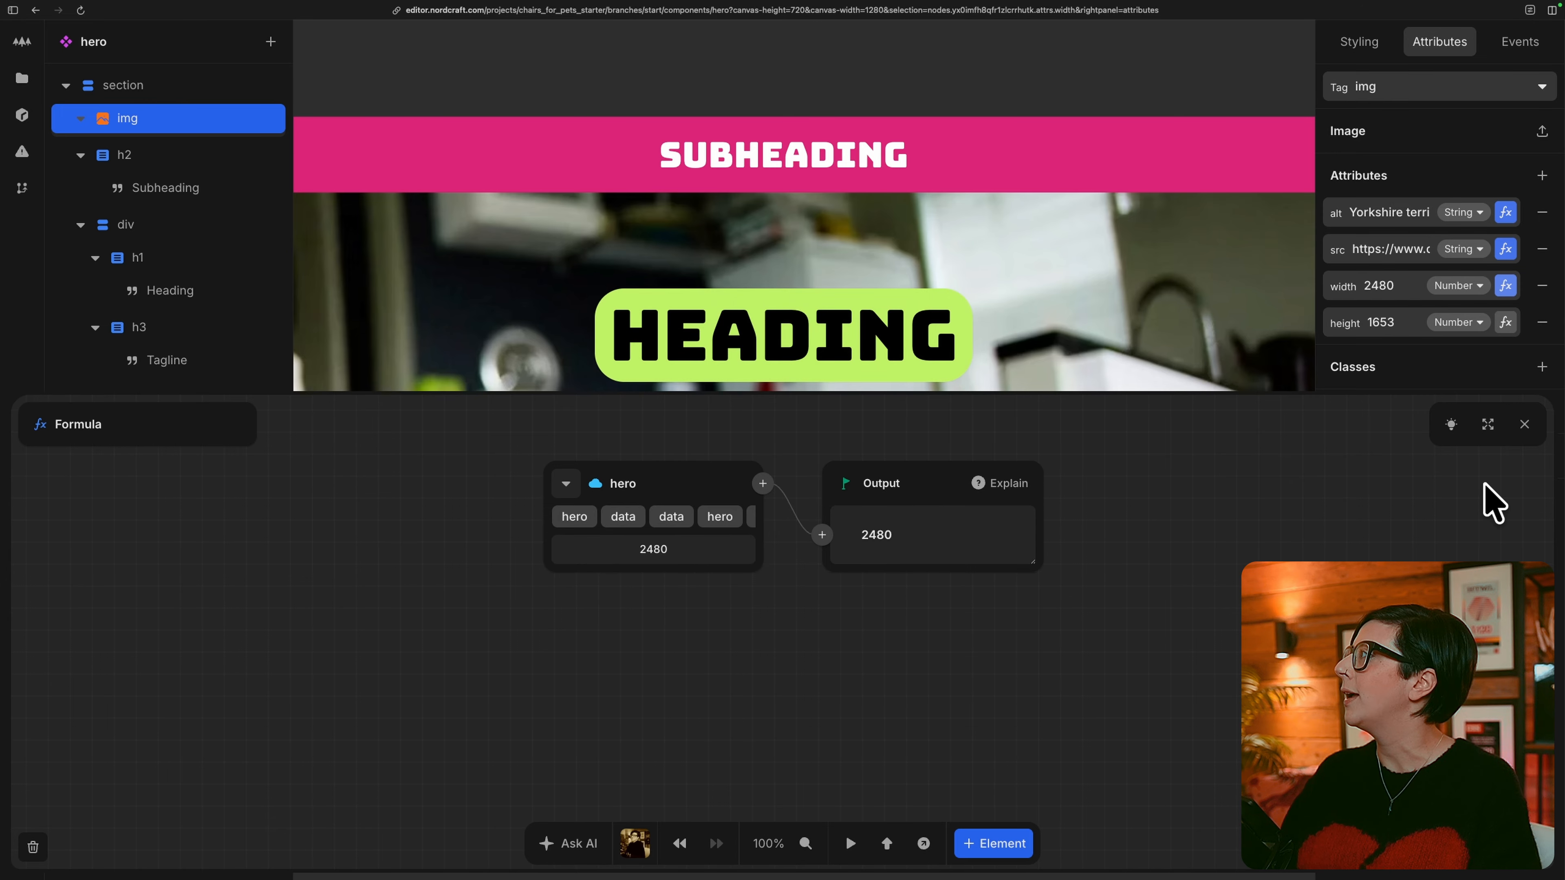
left_click(1524, 424)
Bind the img element's height attribute to the image height field of the hero API response.
left_click(1505, 322)
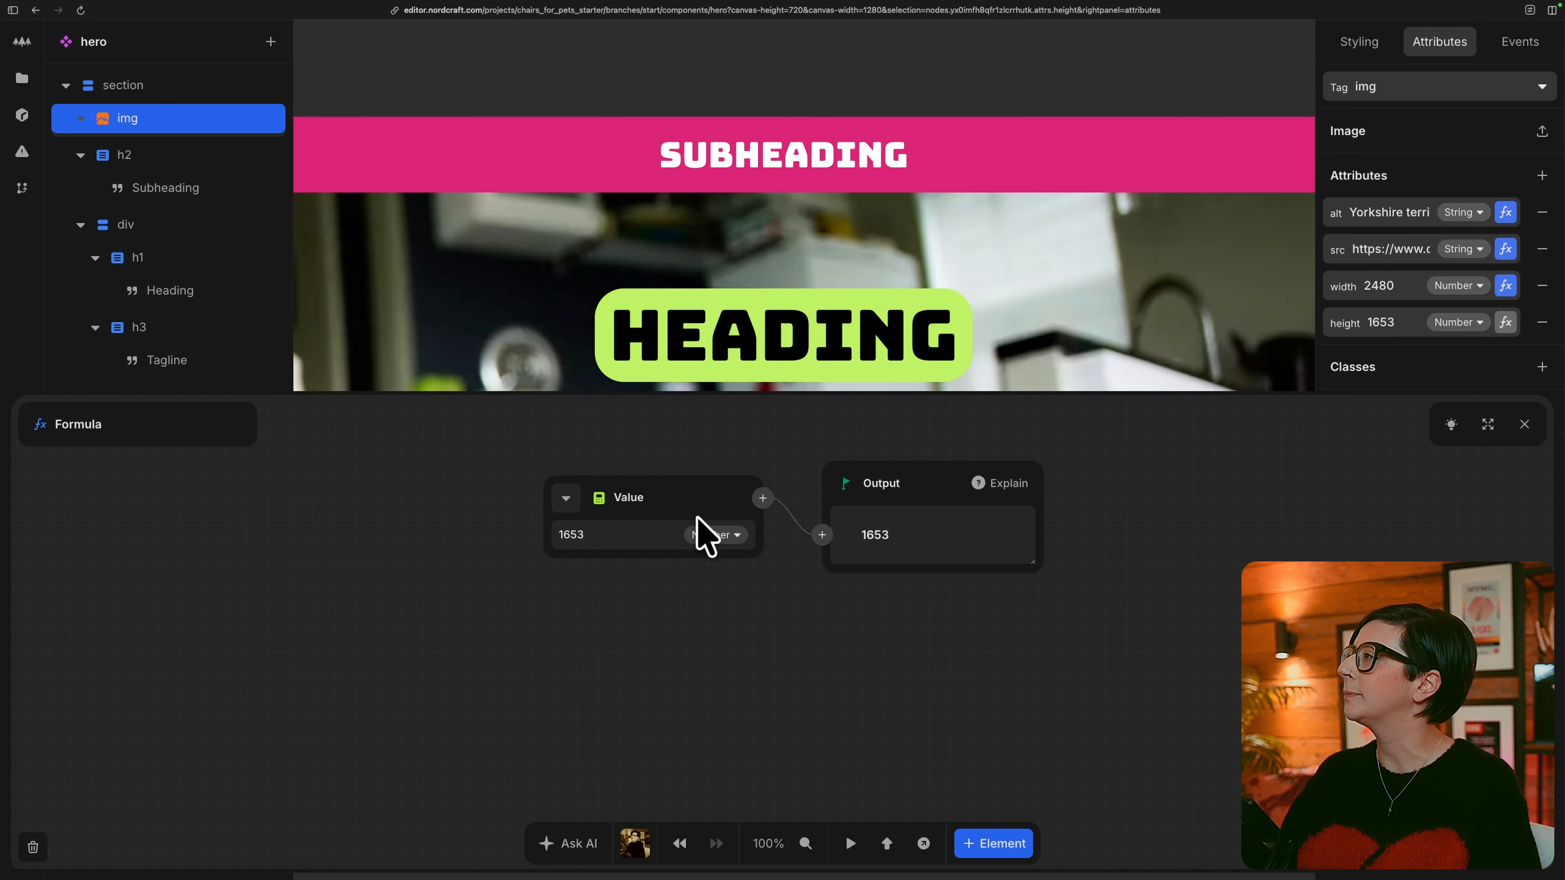
left_click(573, 498)
left_click(590, 553)
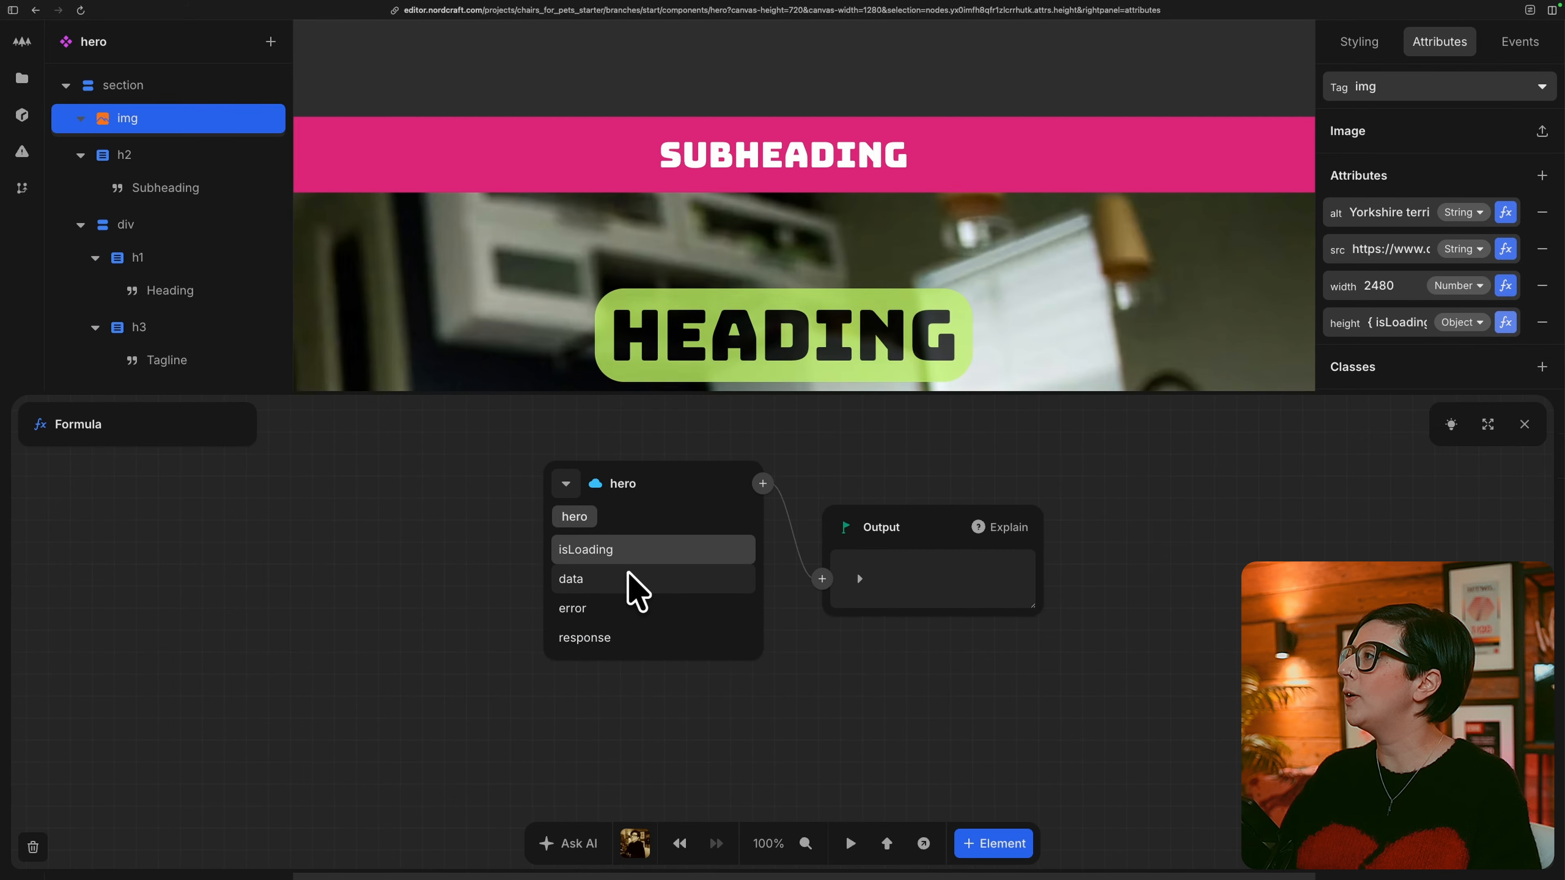
left_click(628, 578)
left_click(622, 550)
left_click(638, 551)
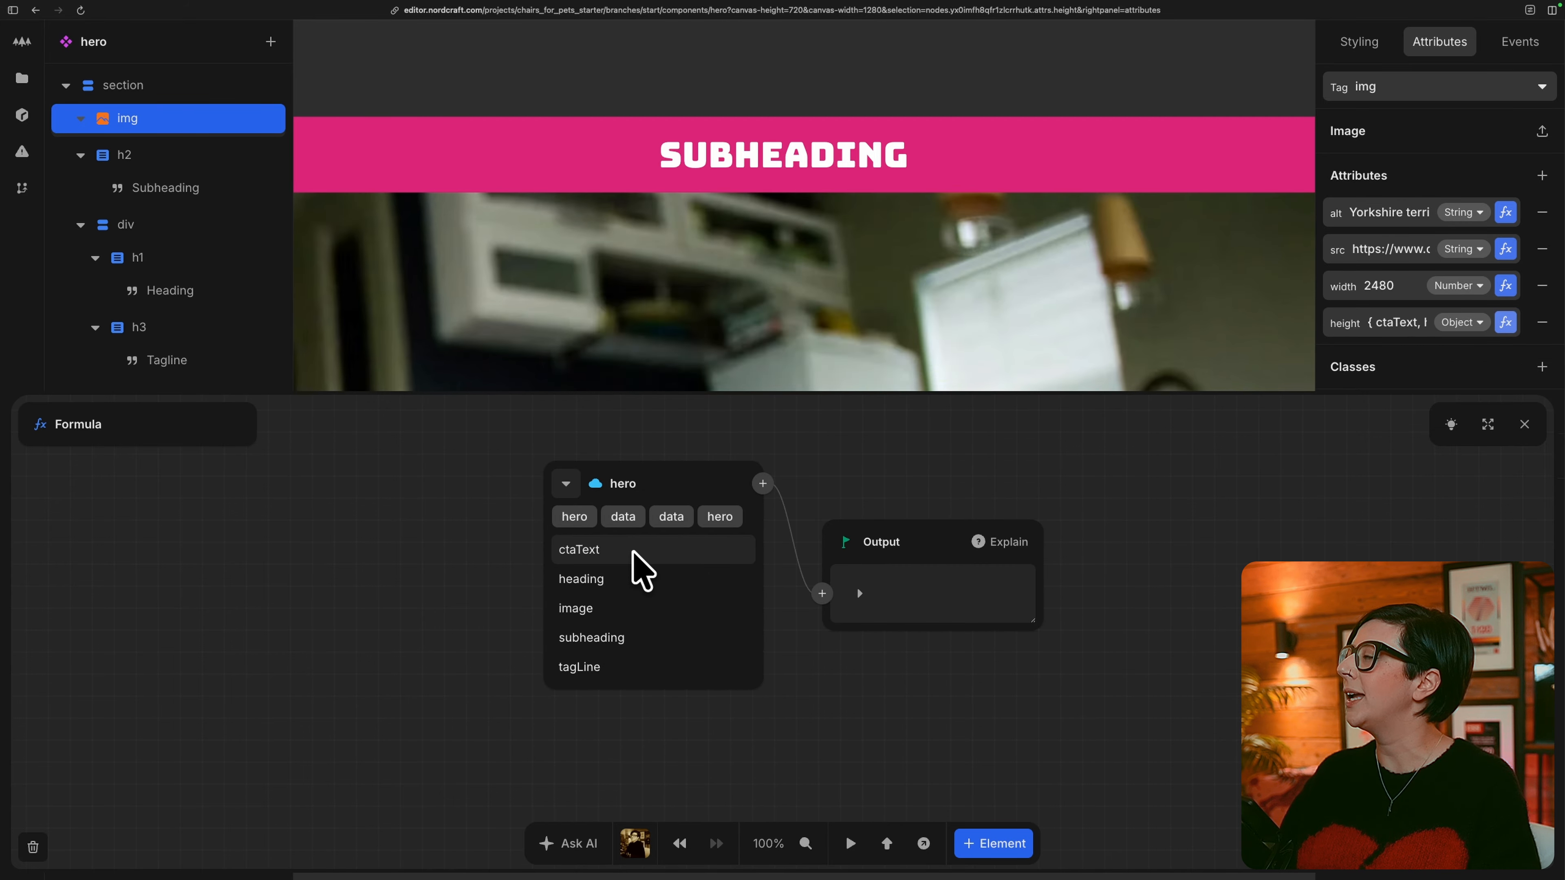
left_click(624, 596)
left_click(642, 583)
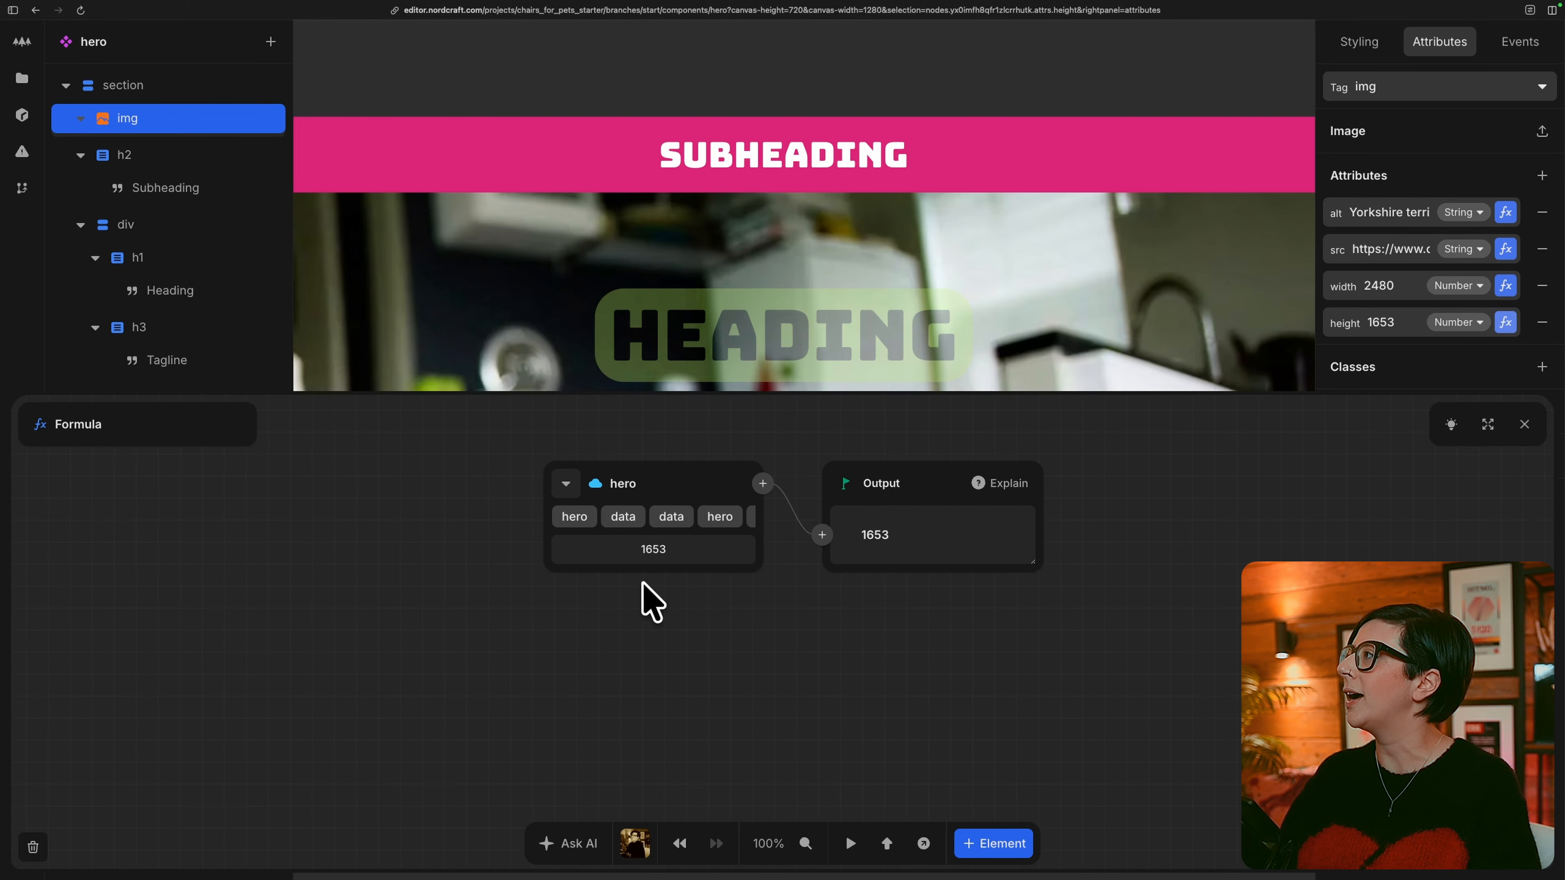
left_click(1524, 425)
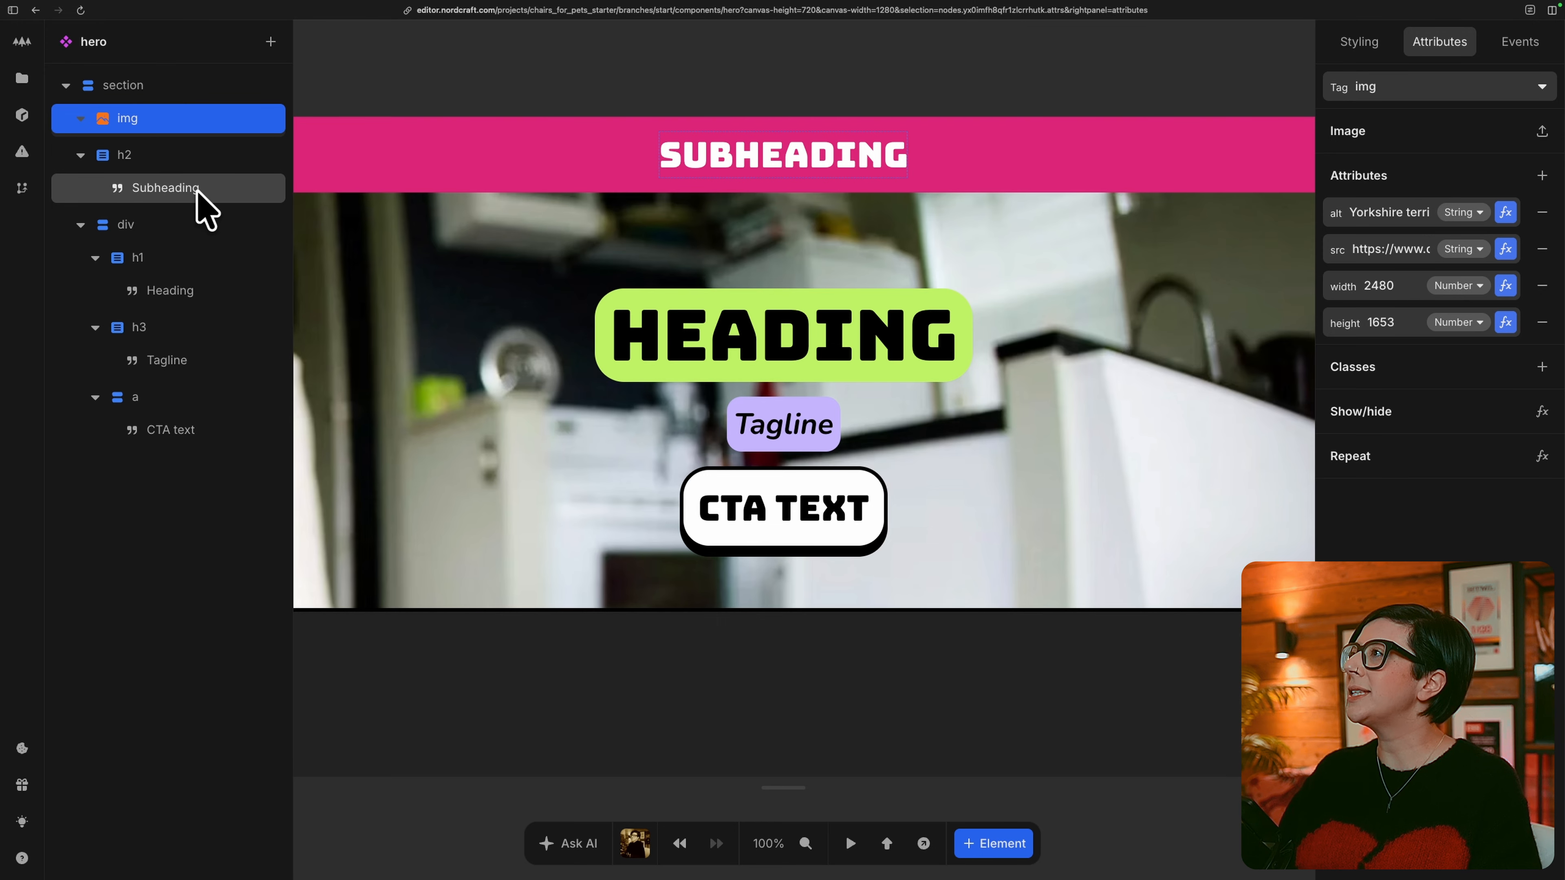
Bind the Subheading text in the h2 to the subheading field of the hero API response.
left_click(234, 208)
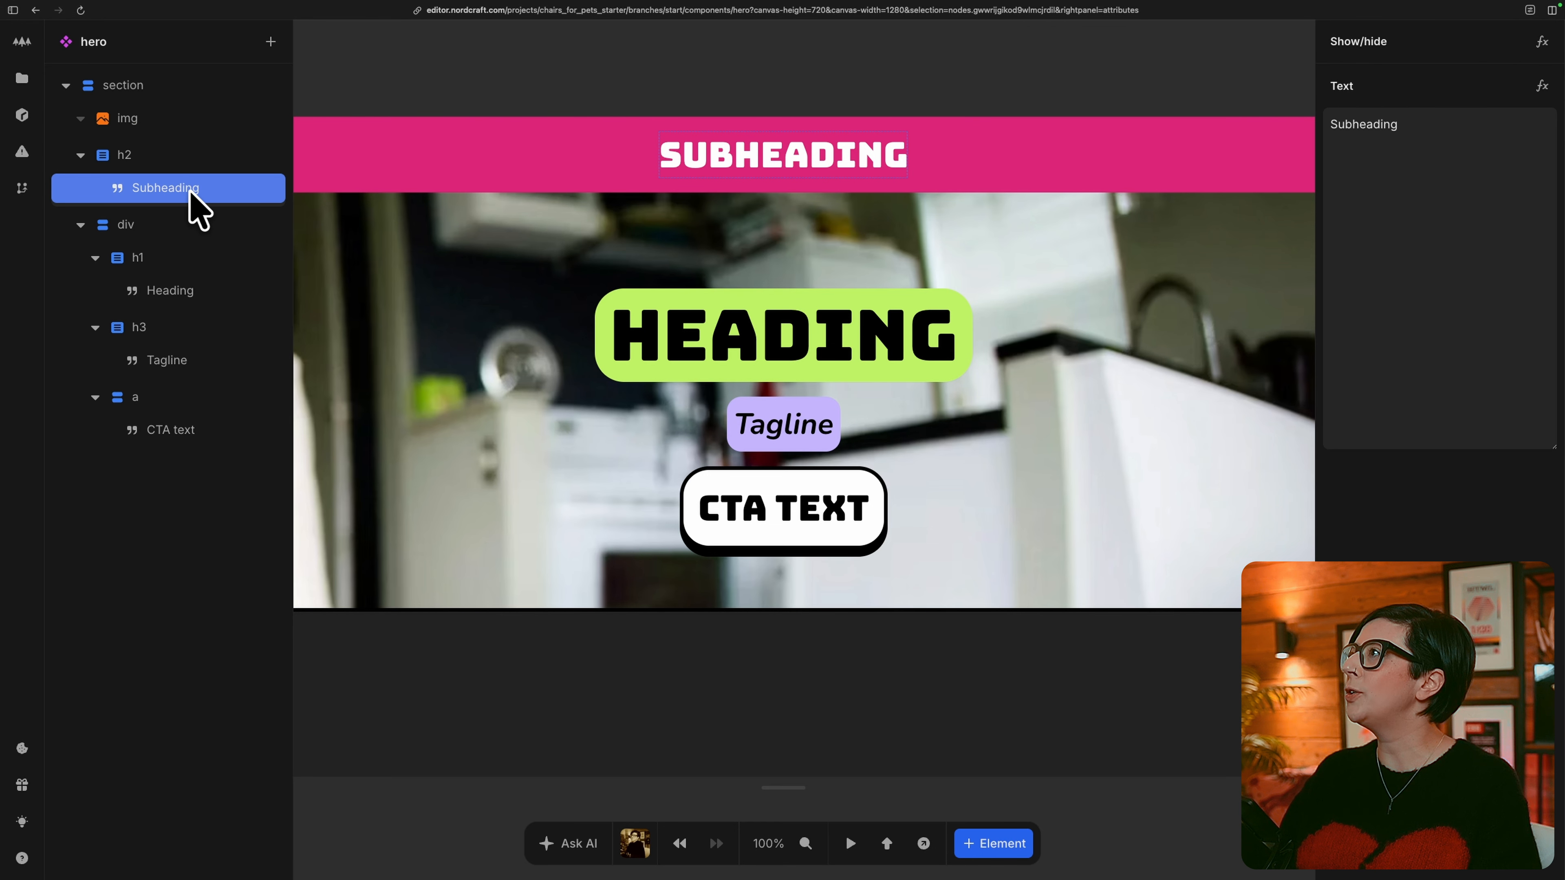
left_click(1541, 86)
left_click(566, 497)
left_click(601, 559)
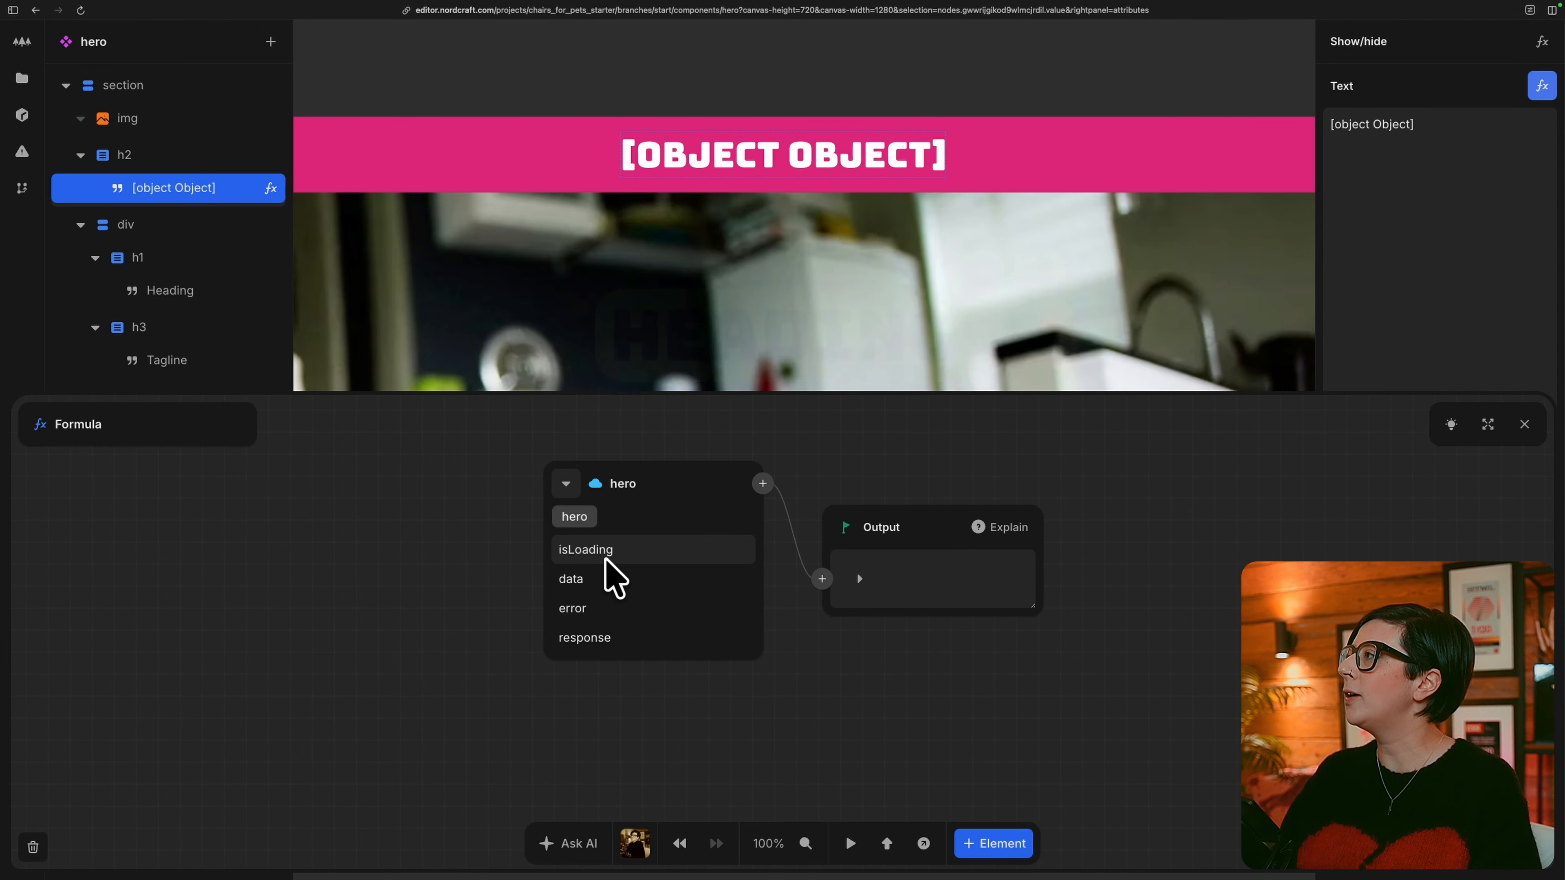
left_click(621, 592)
left_click(630, 551)
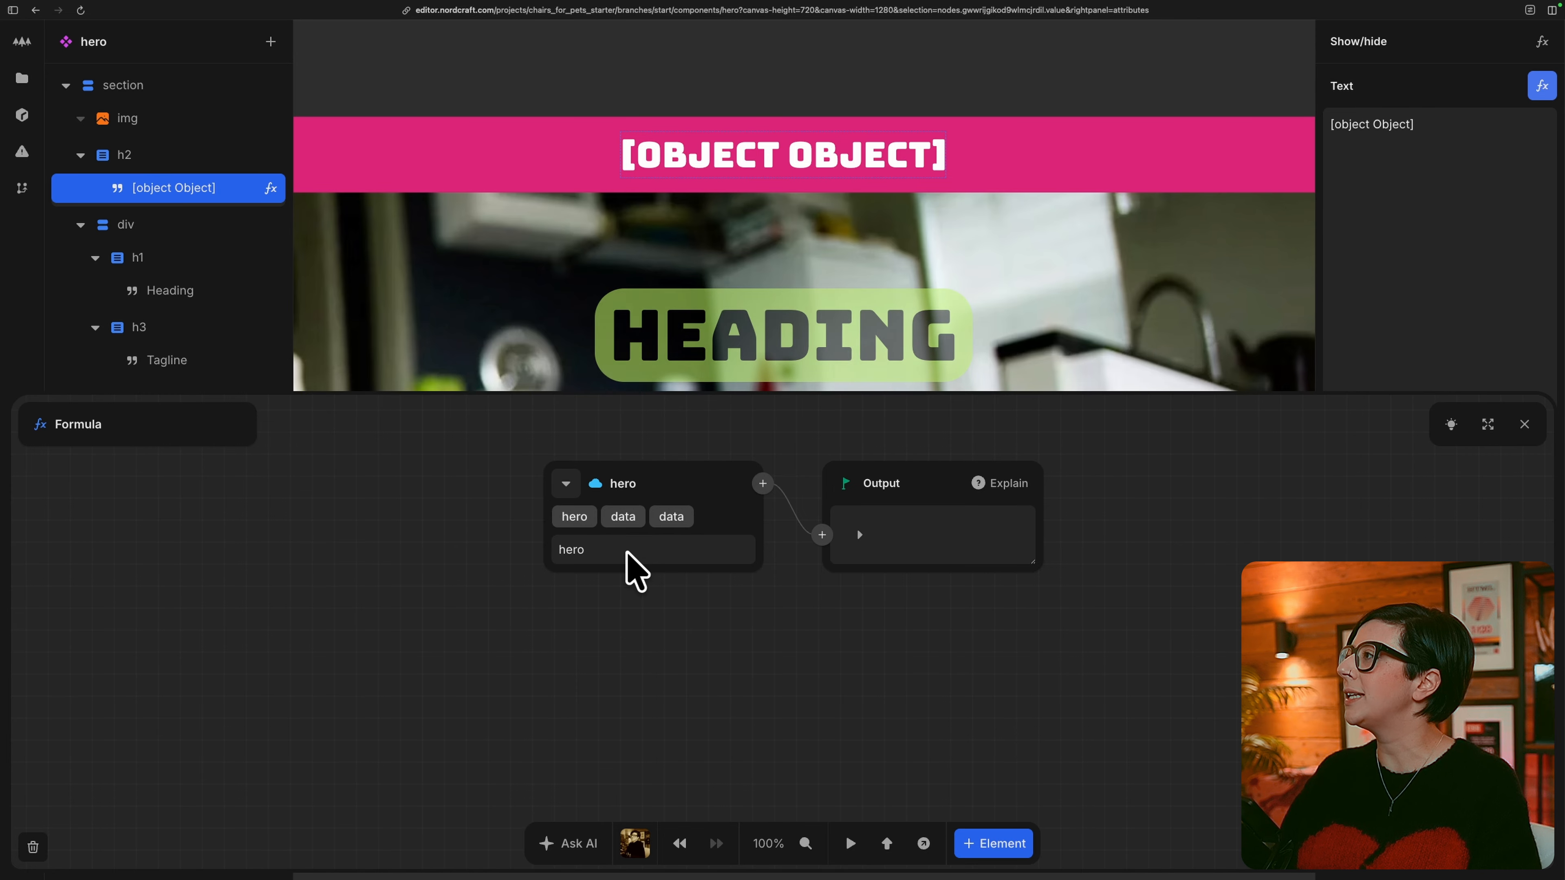
left_click(638, 554)
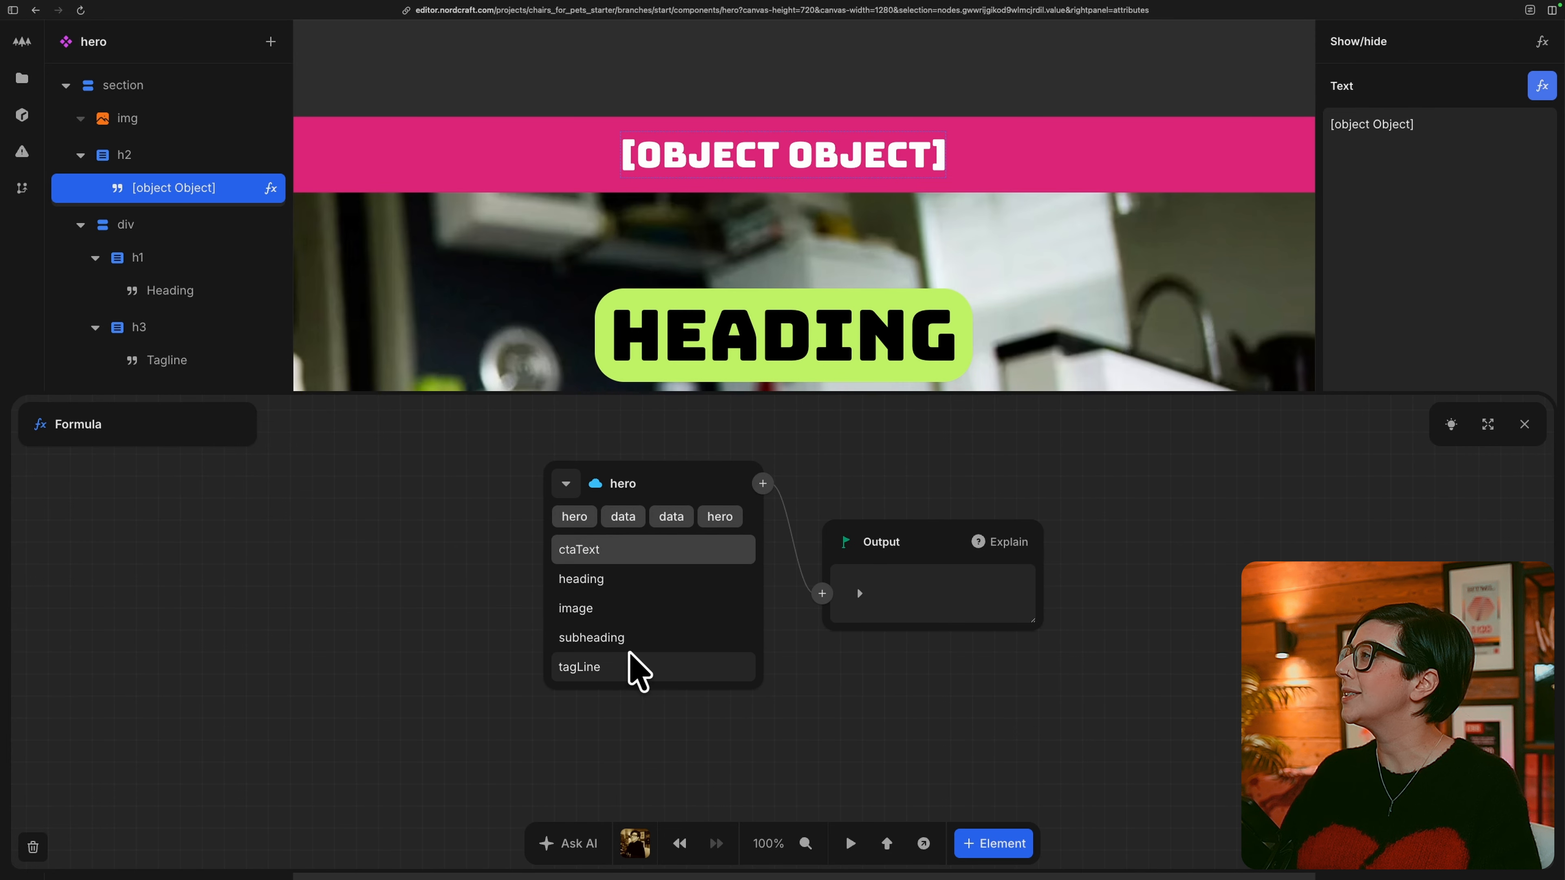
left_click(632, 665)
key("Escape")
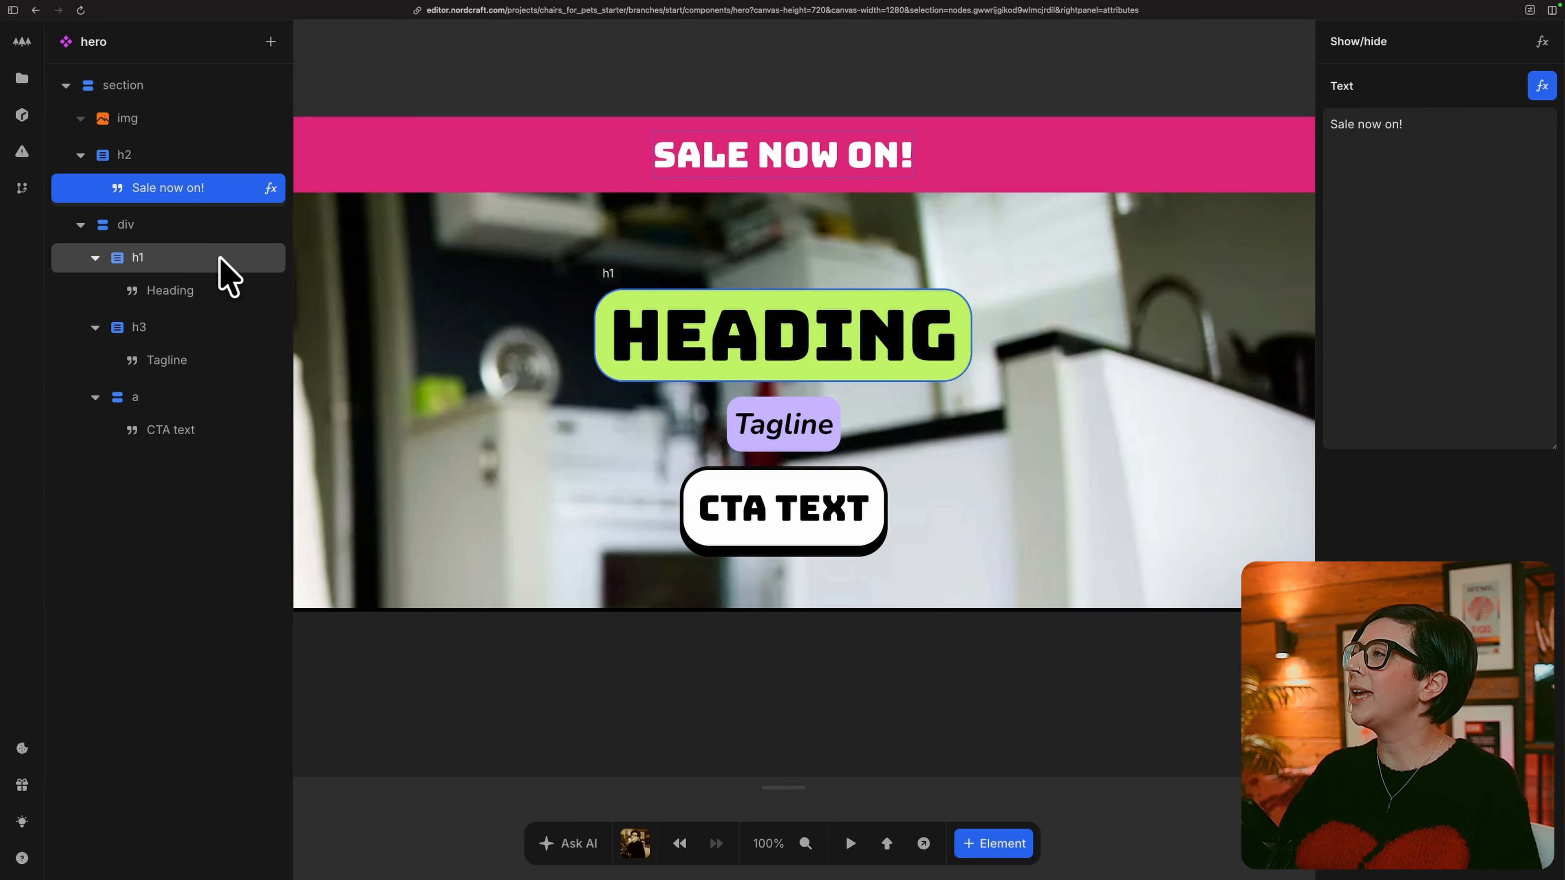
Bind the Heading text in the h1 to the heading field of the hero API response.
left_click(208, 289)
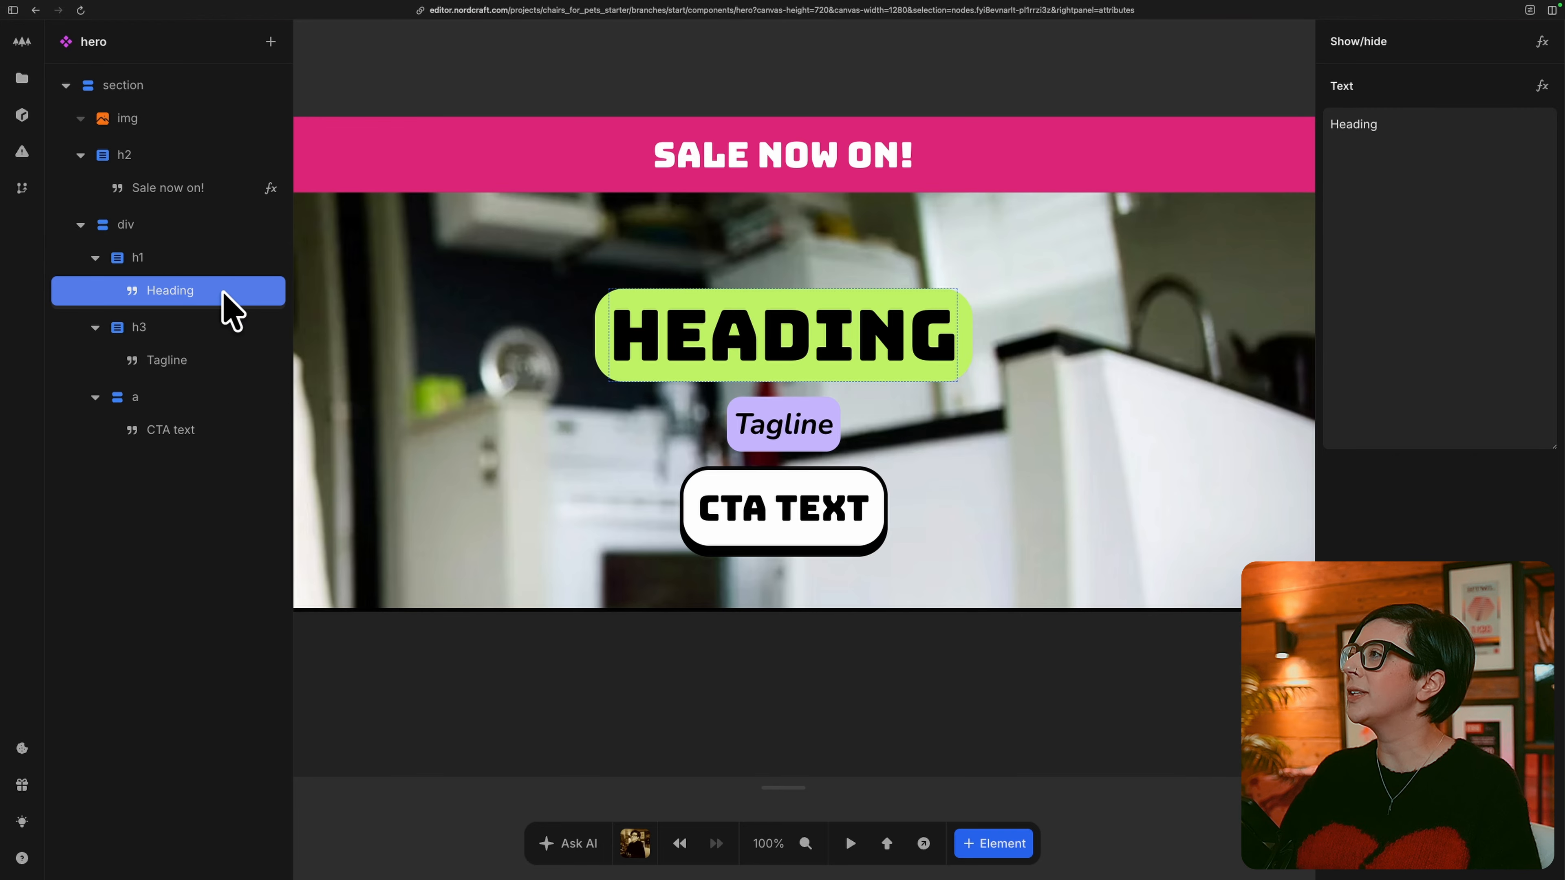
left_click(1542, 87)
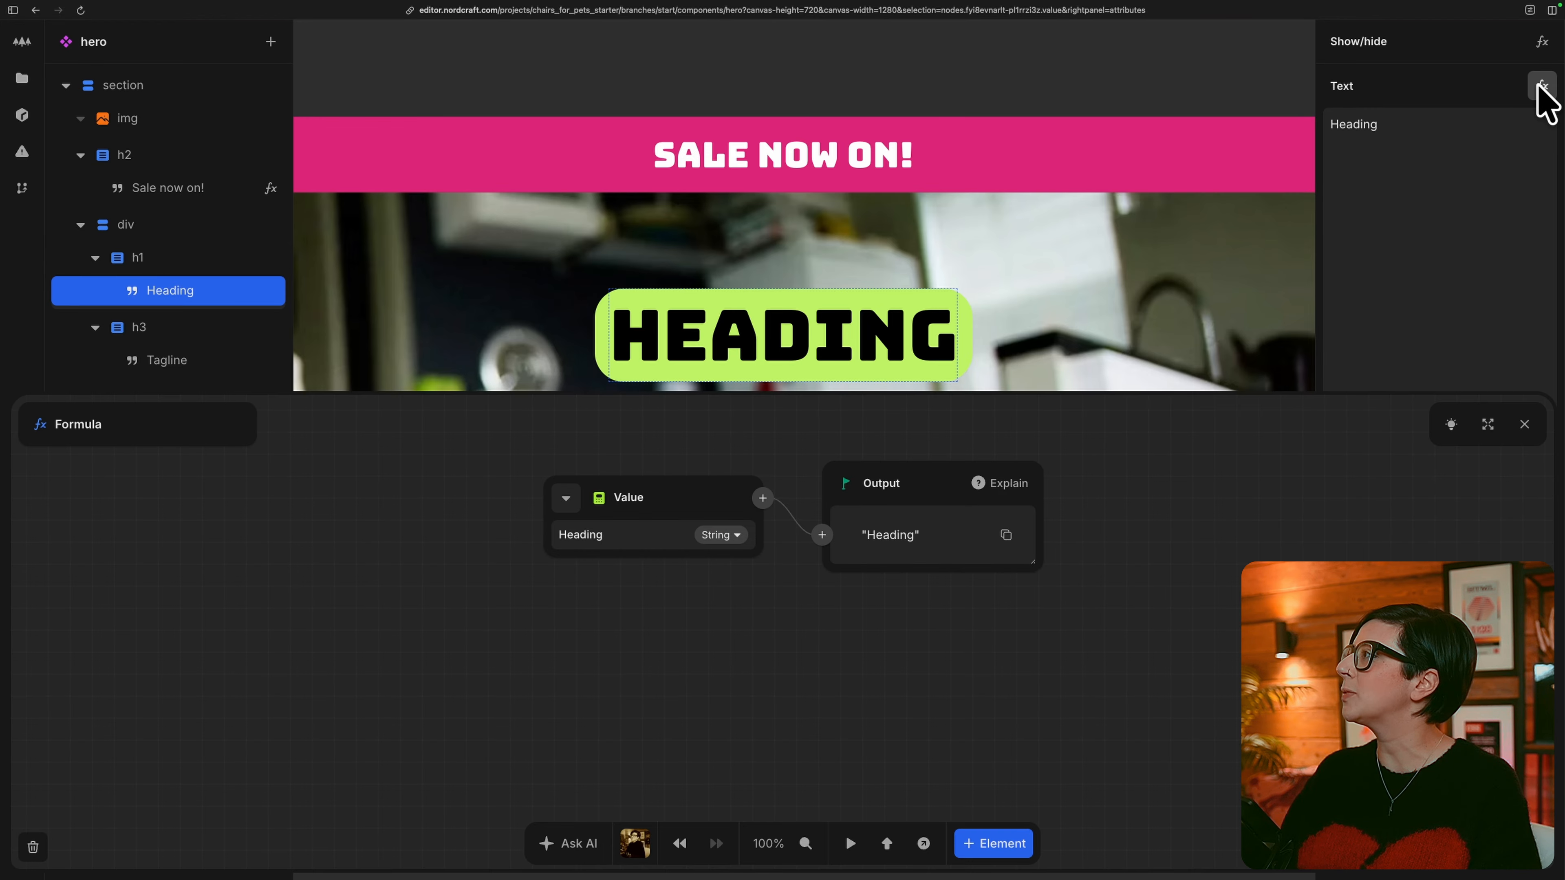
left_click(565, 498)
left_click(673, 558)
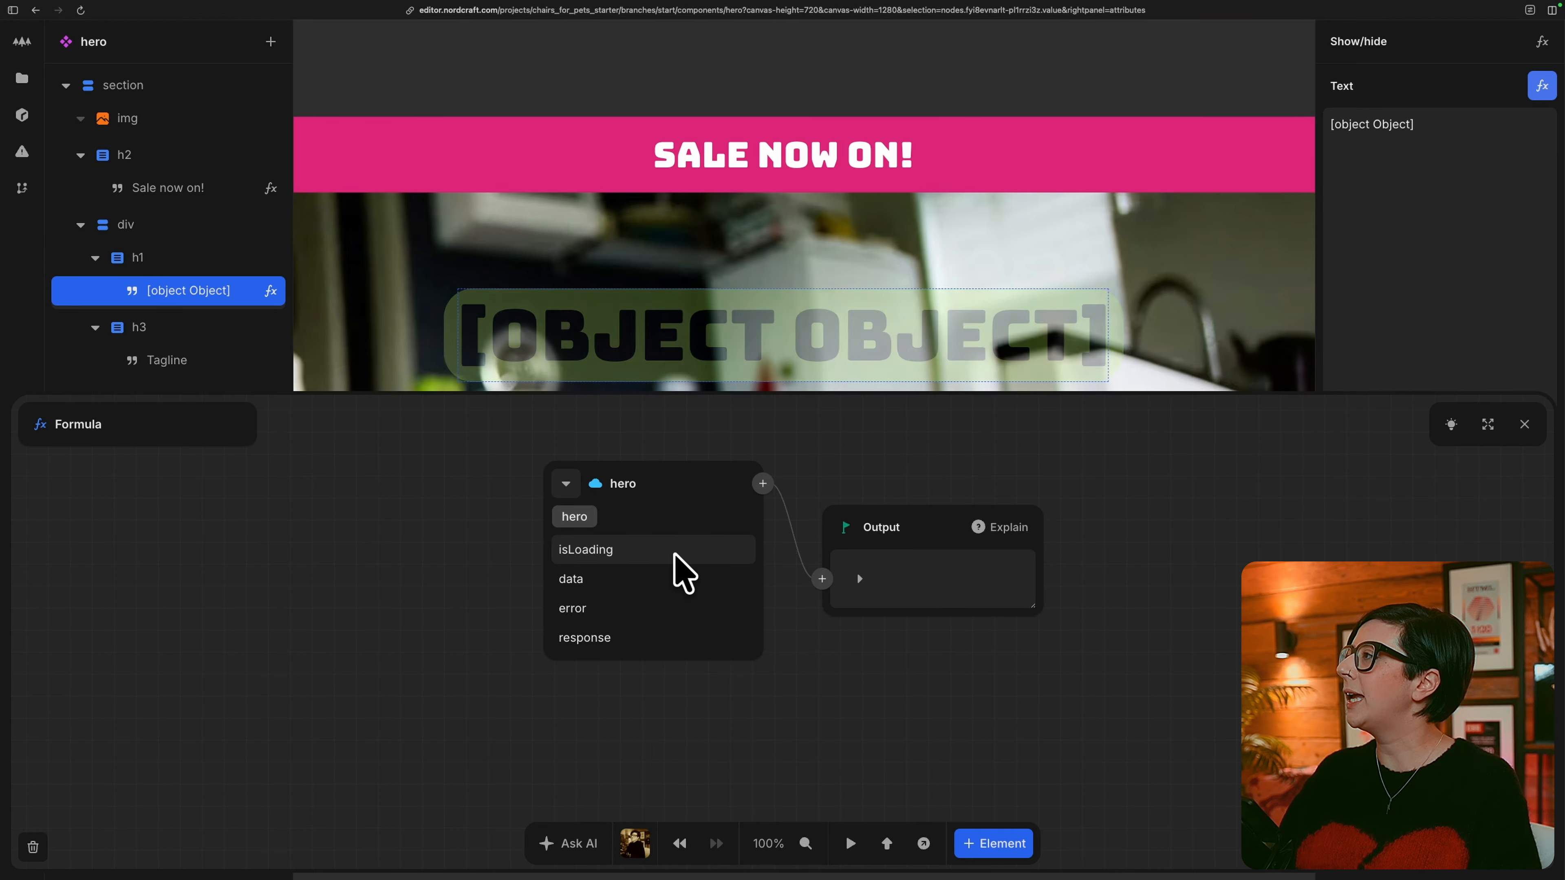
left_click(628, 579)
left_click(662, 551)
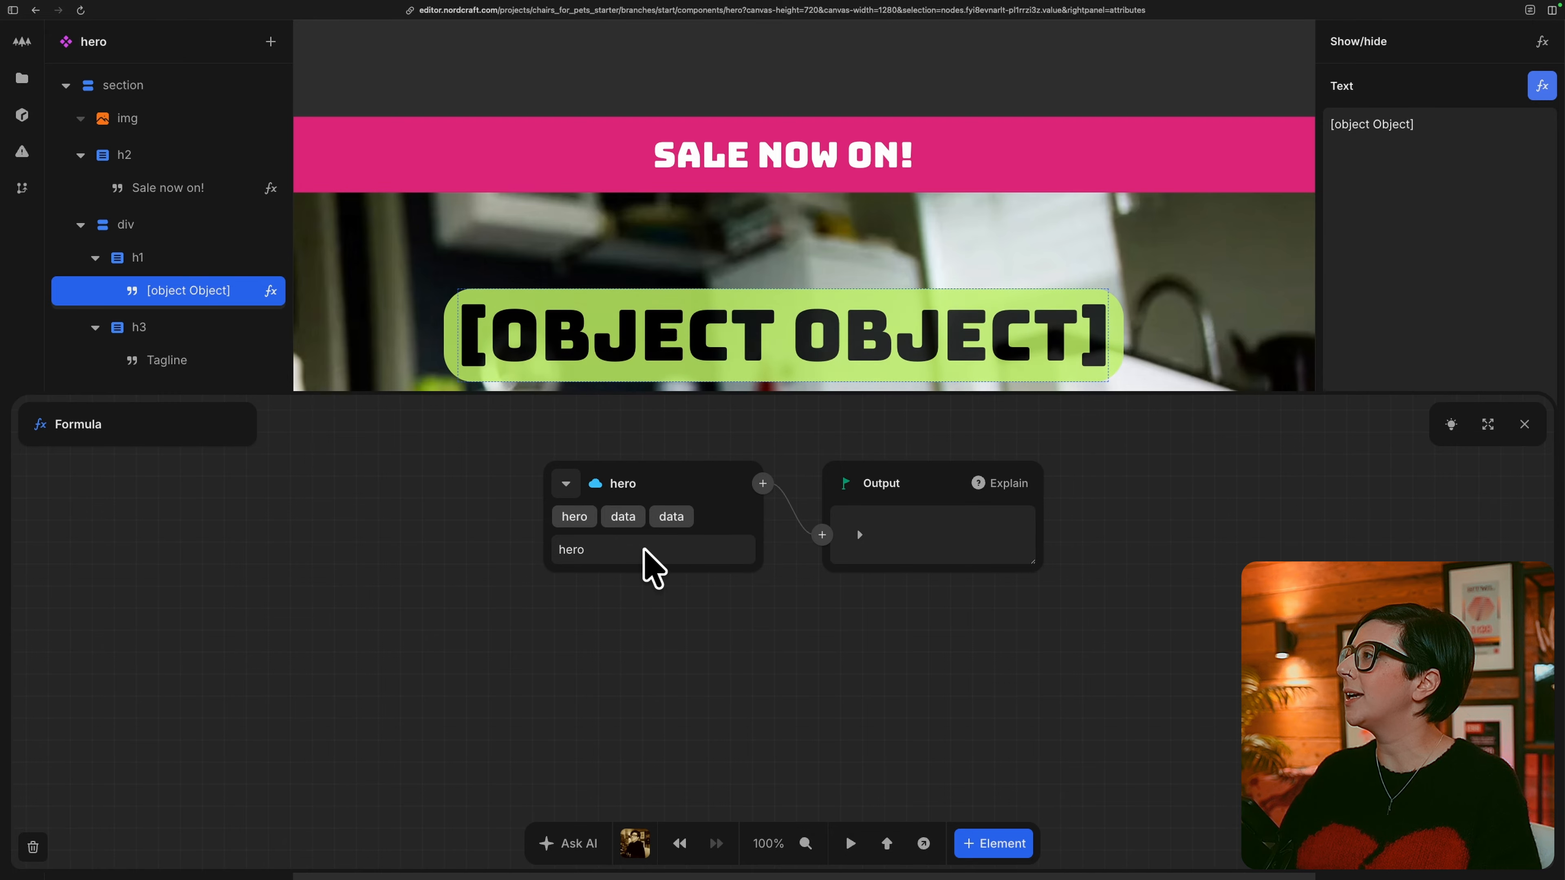
left_click(647, 551)
left_click(630, 580)
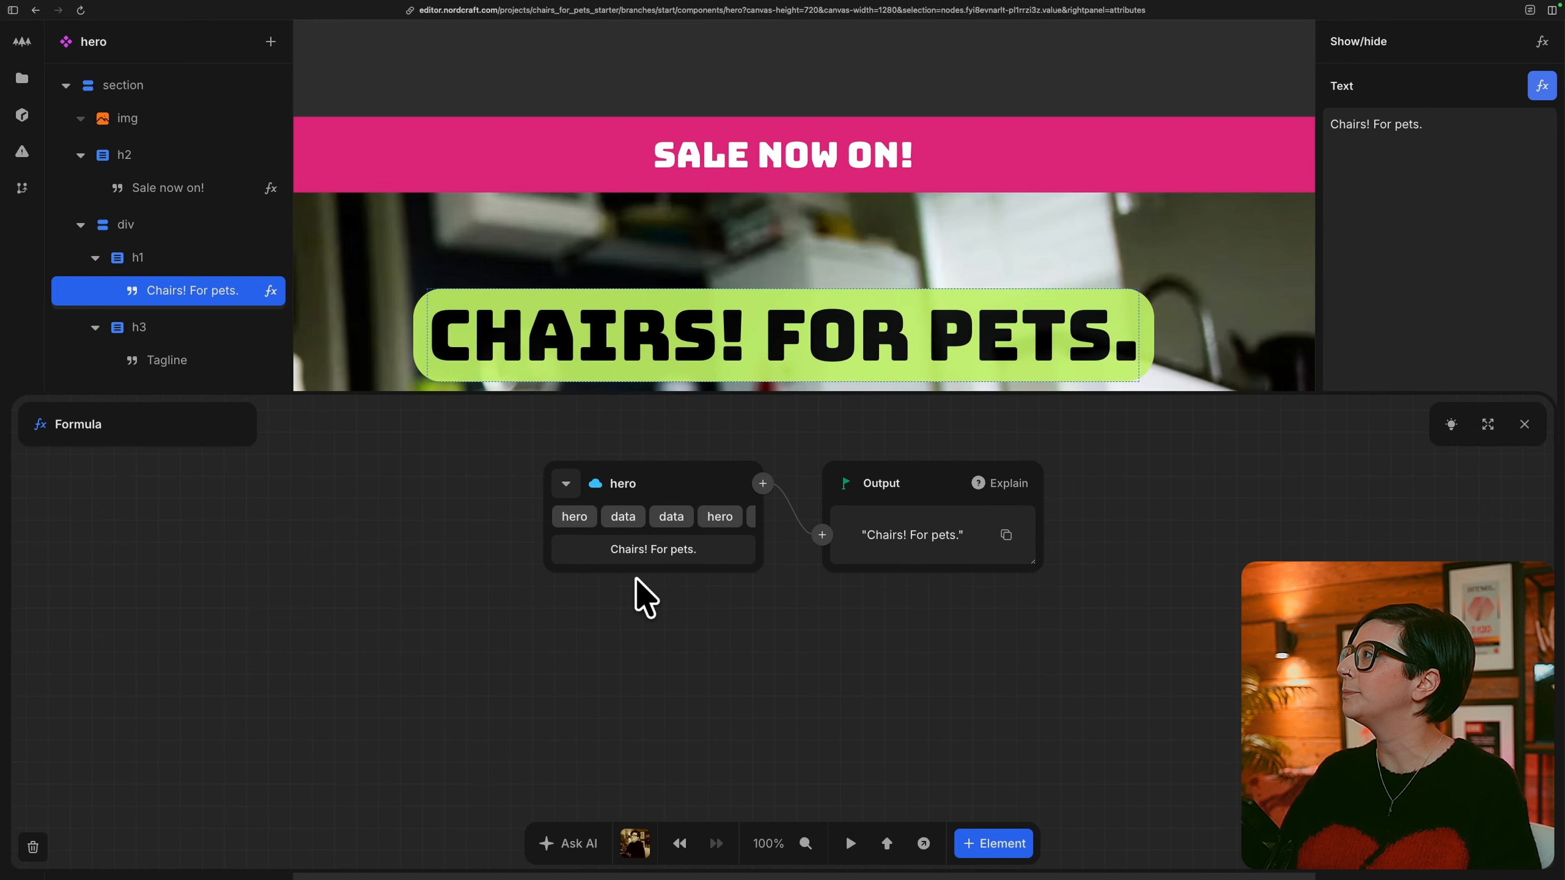
left_click(1524, 425)
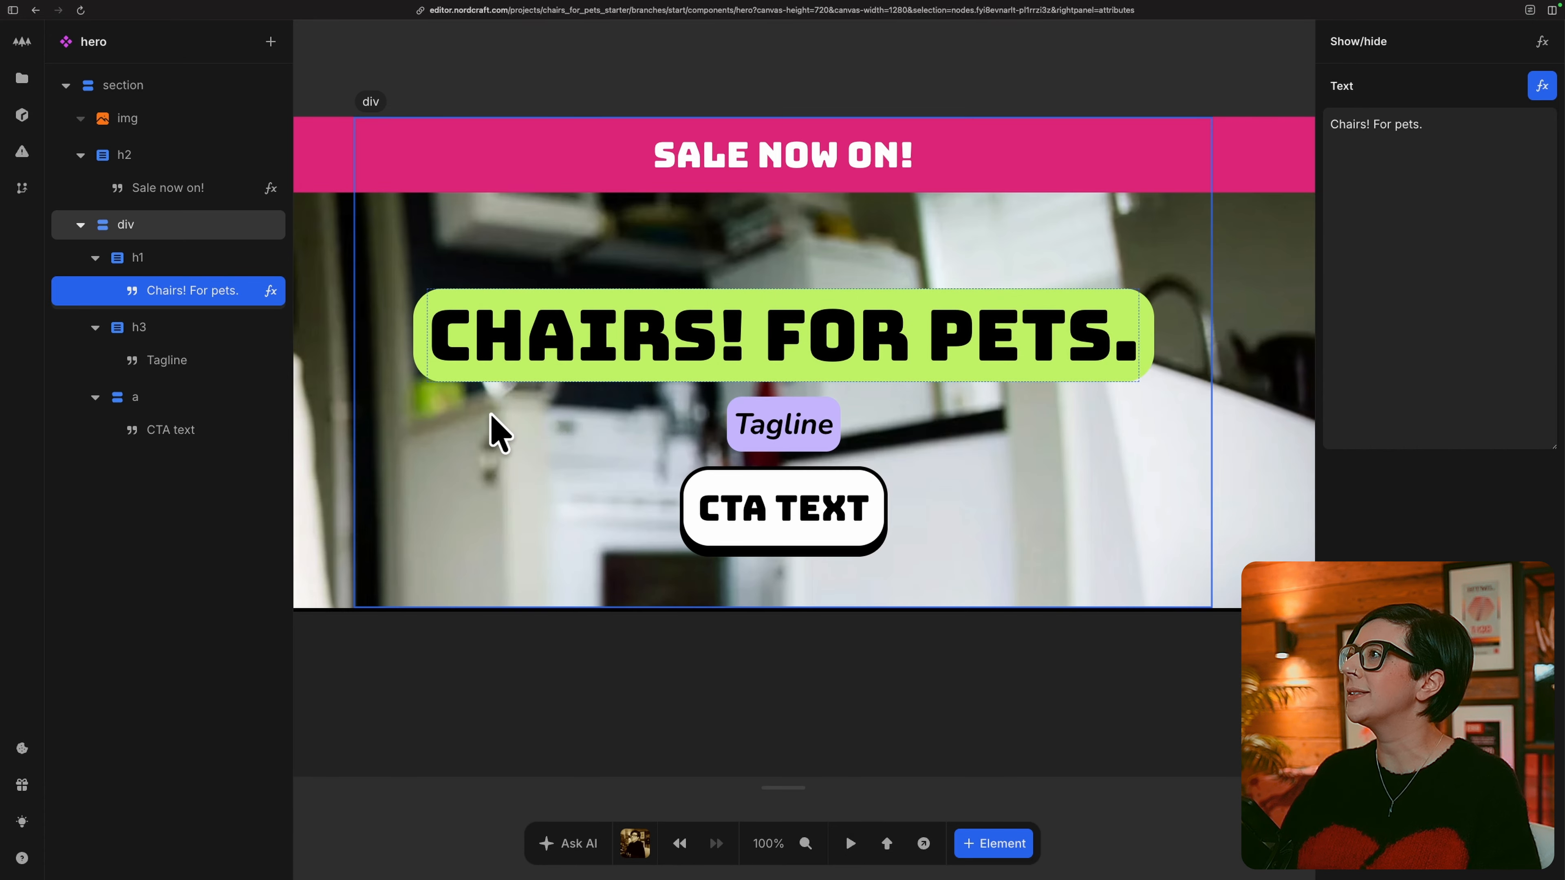
Bind the Tagline text in the h3 to the tagLine field of the hero API response.
left_click(236, 377)
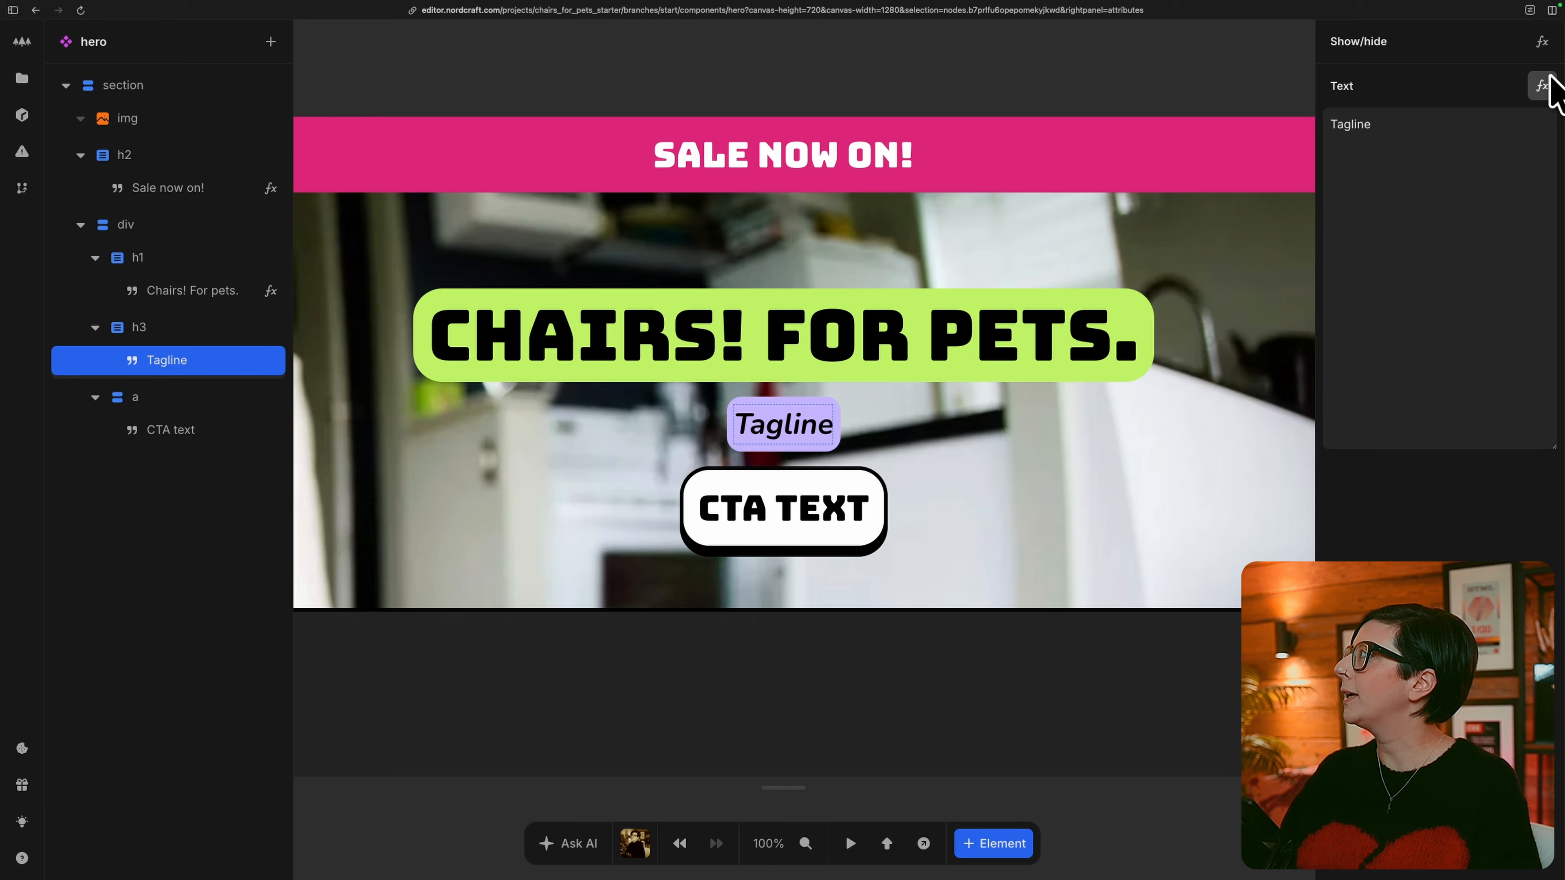
left_click(1542, 87)
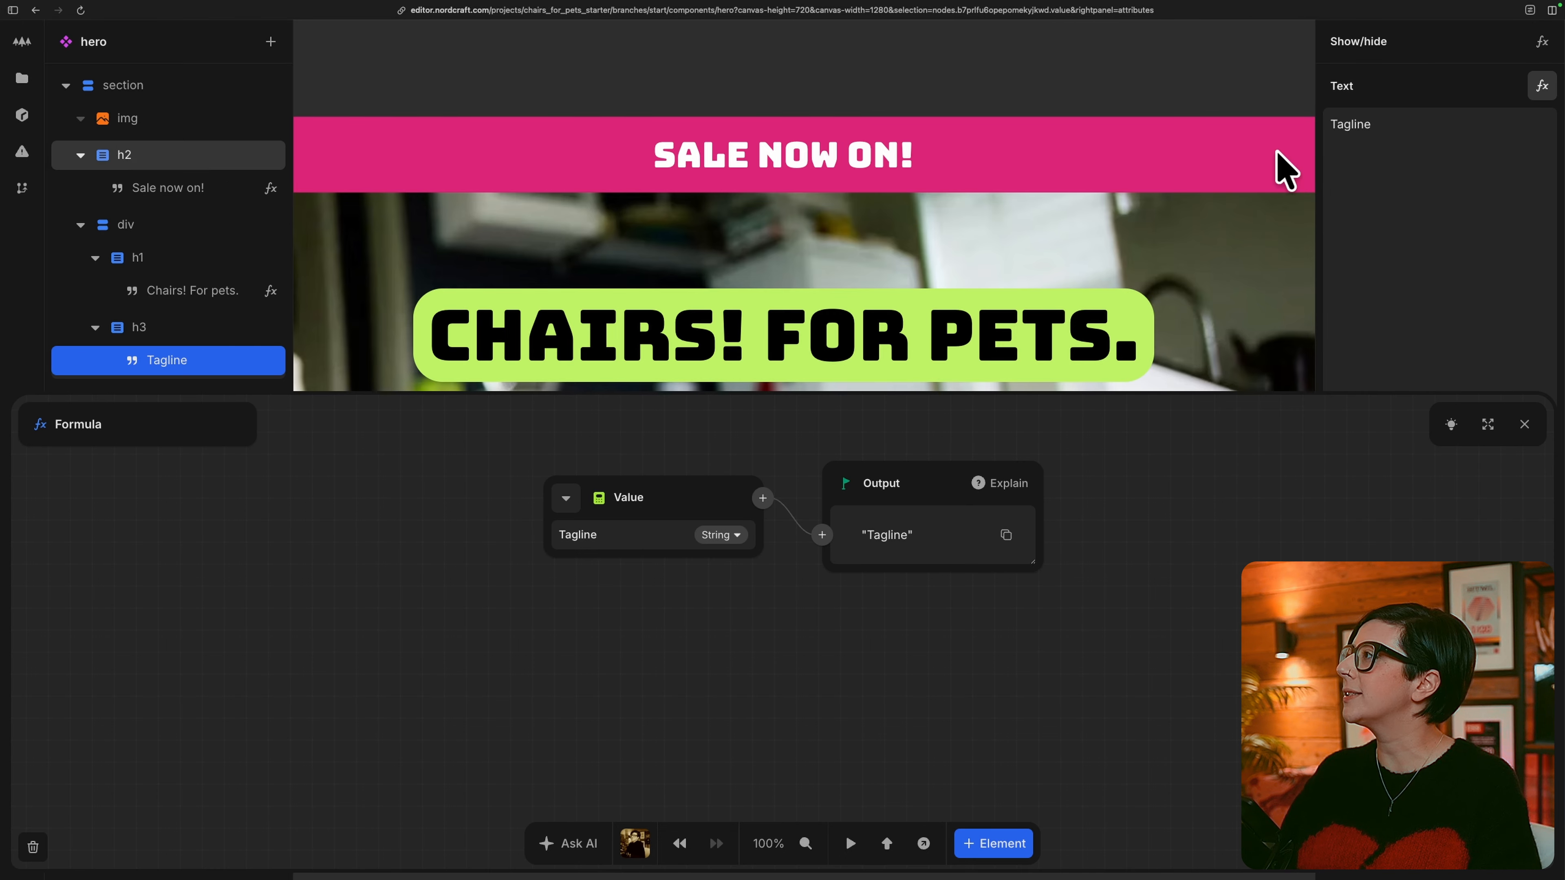
left_click(564, 498)
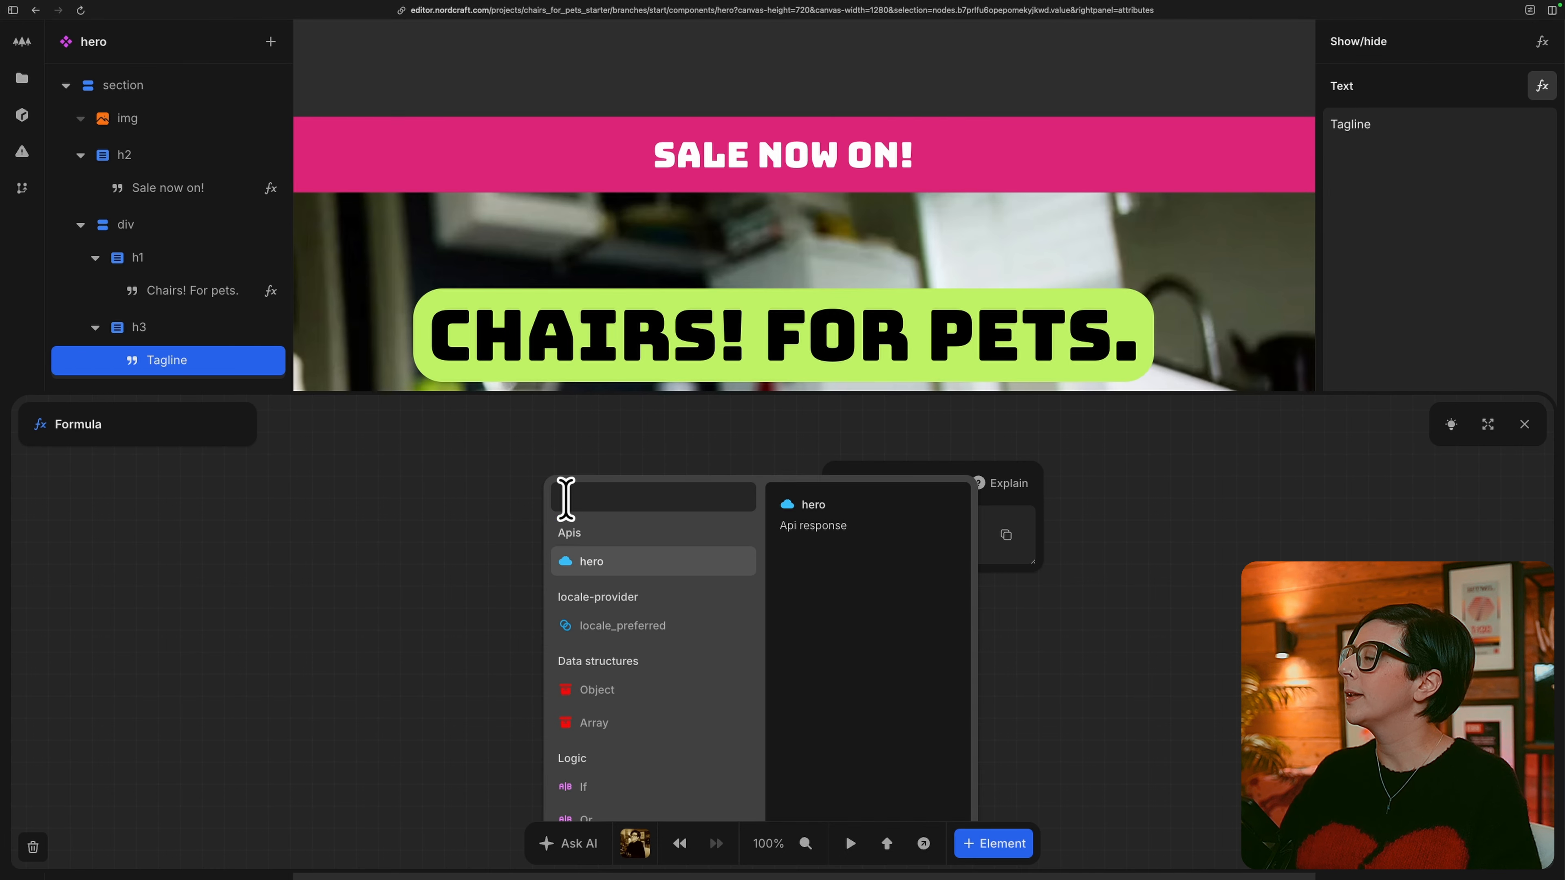
left_click(674, 568)
left_click(621, 588)
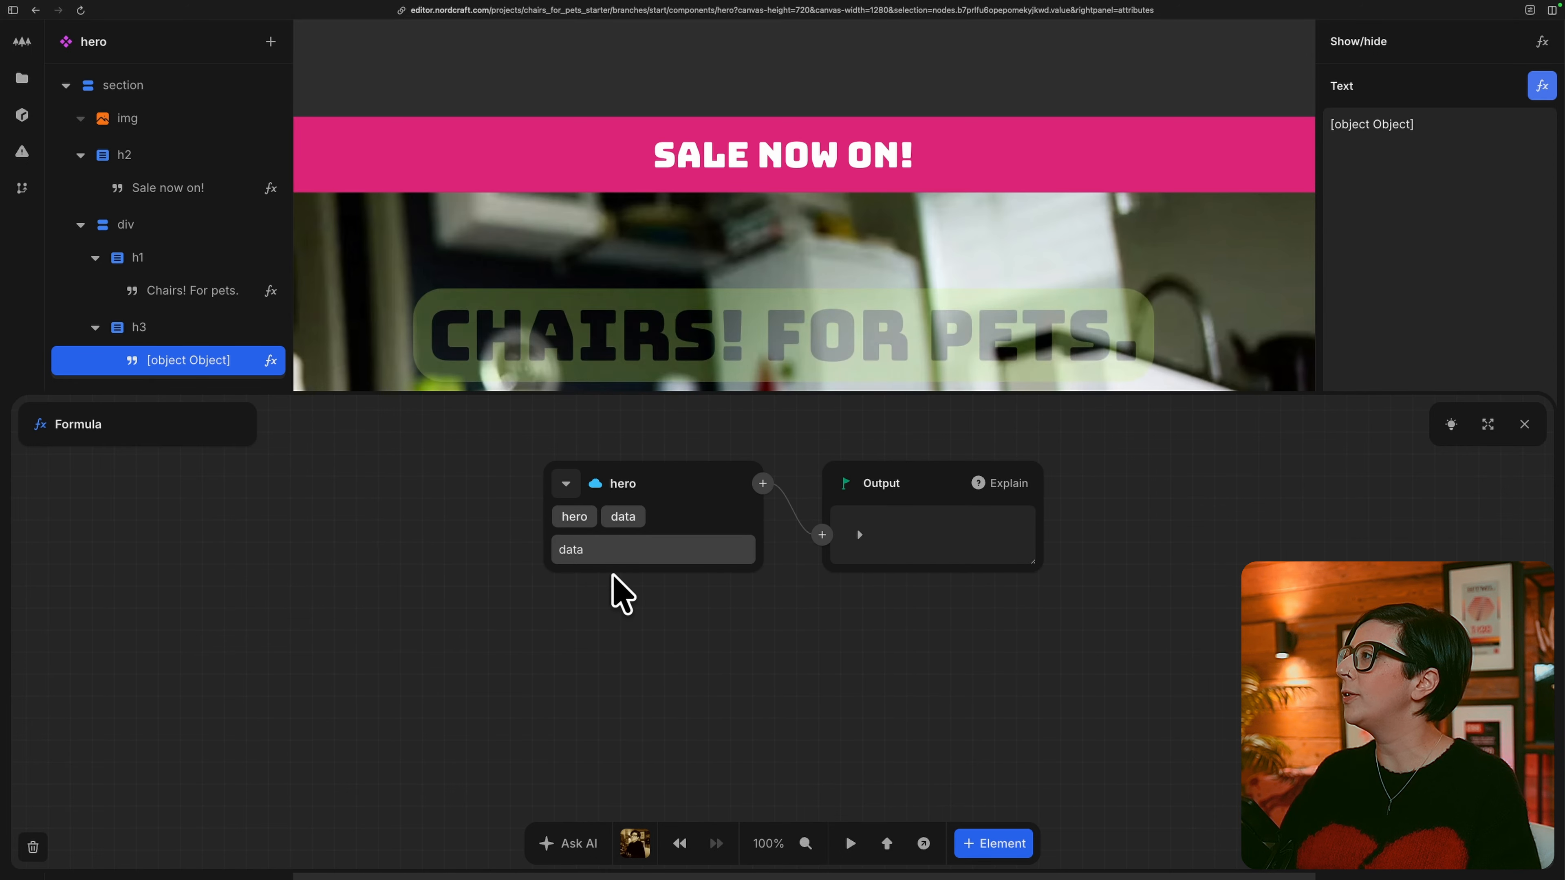
left_click(635, 550)
left_click(628, 550)
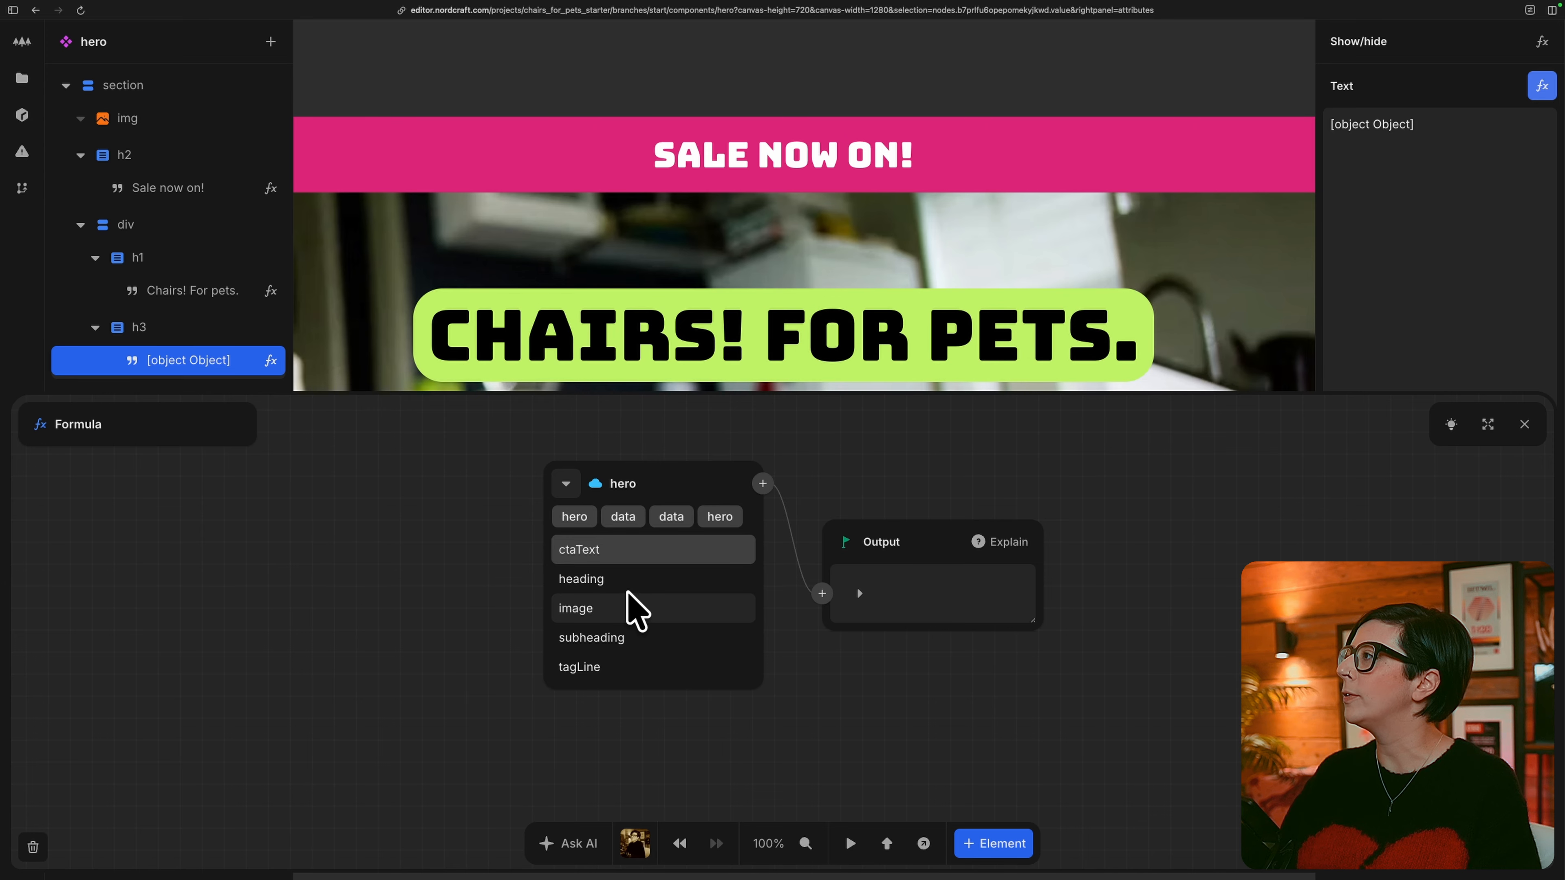
left_click(631, 665)
key("Escape")
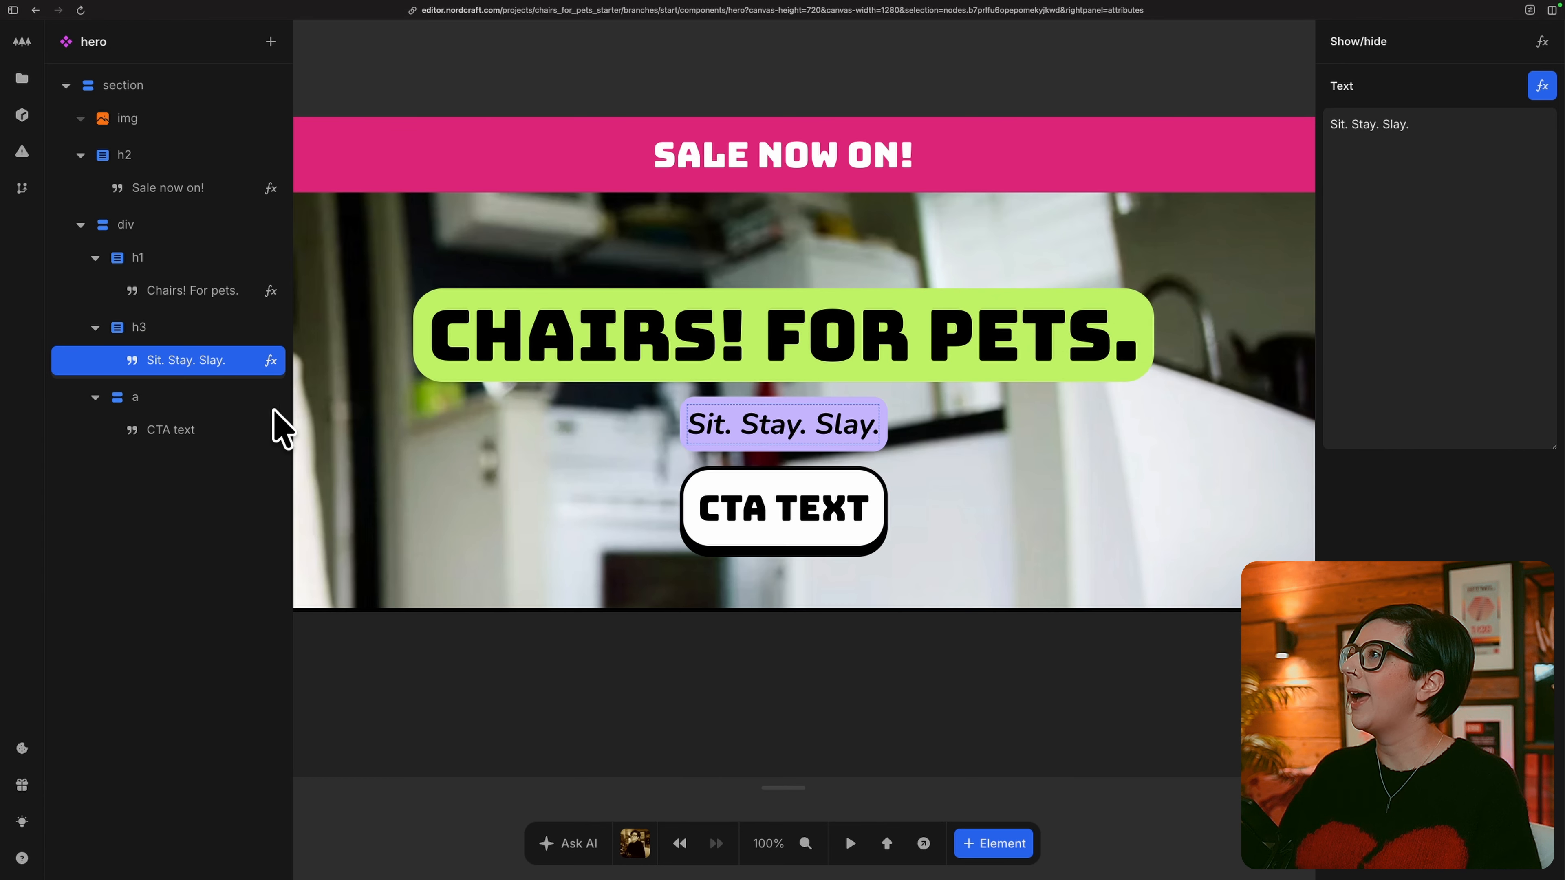
Bind the CTA text in the a element to the ctaText field of the hero API response.
left_click(234, 429)
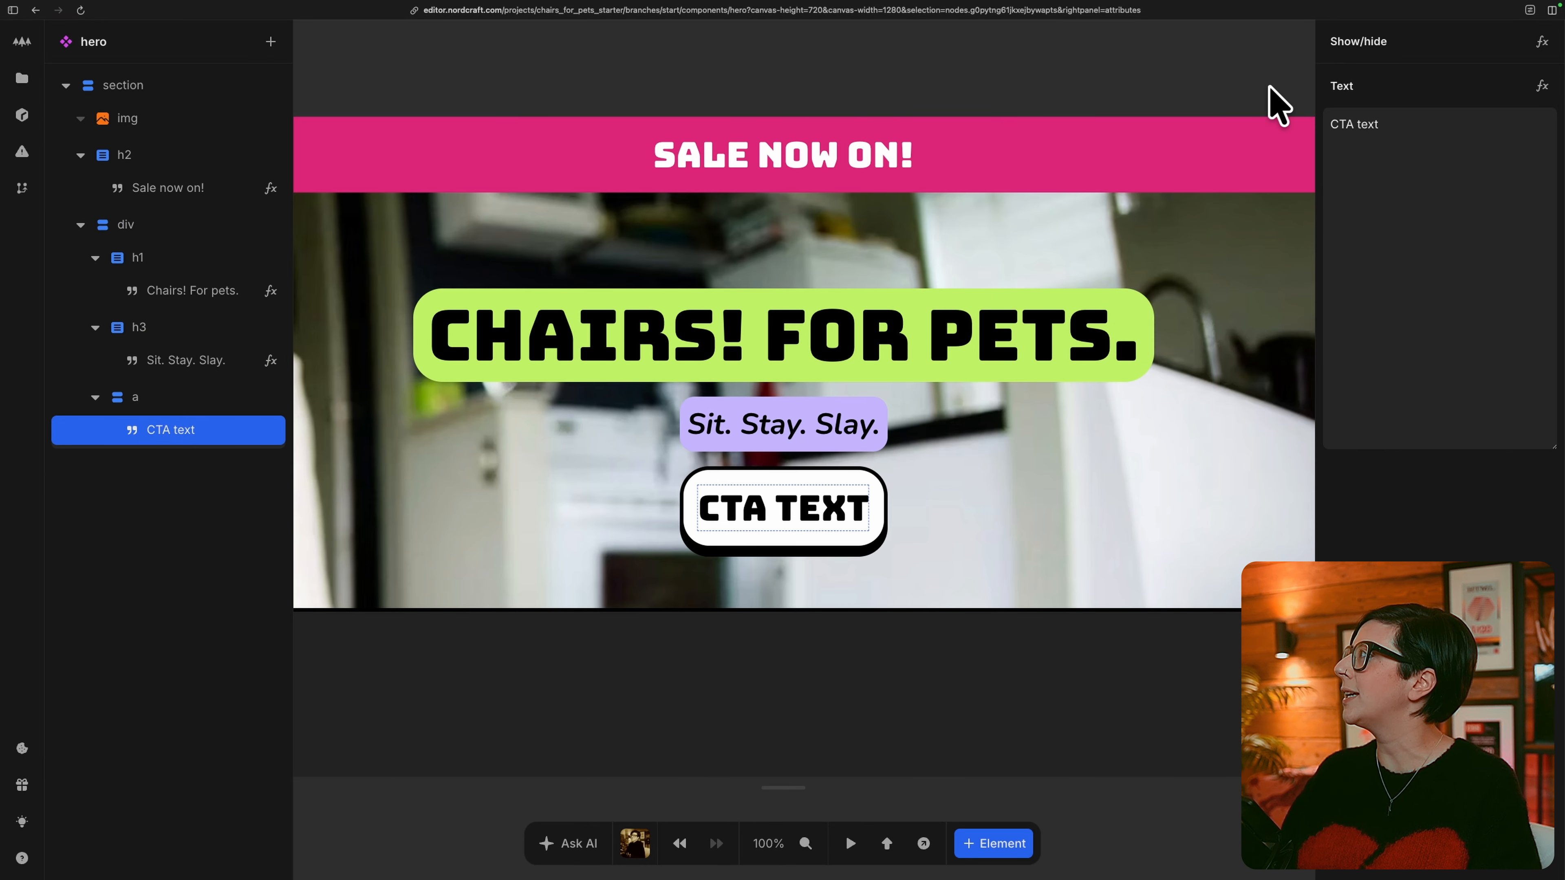
left_click(1542, 87)
left_click(573, 497)
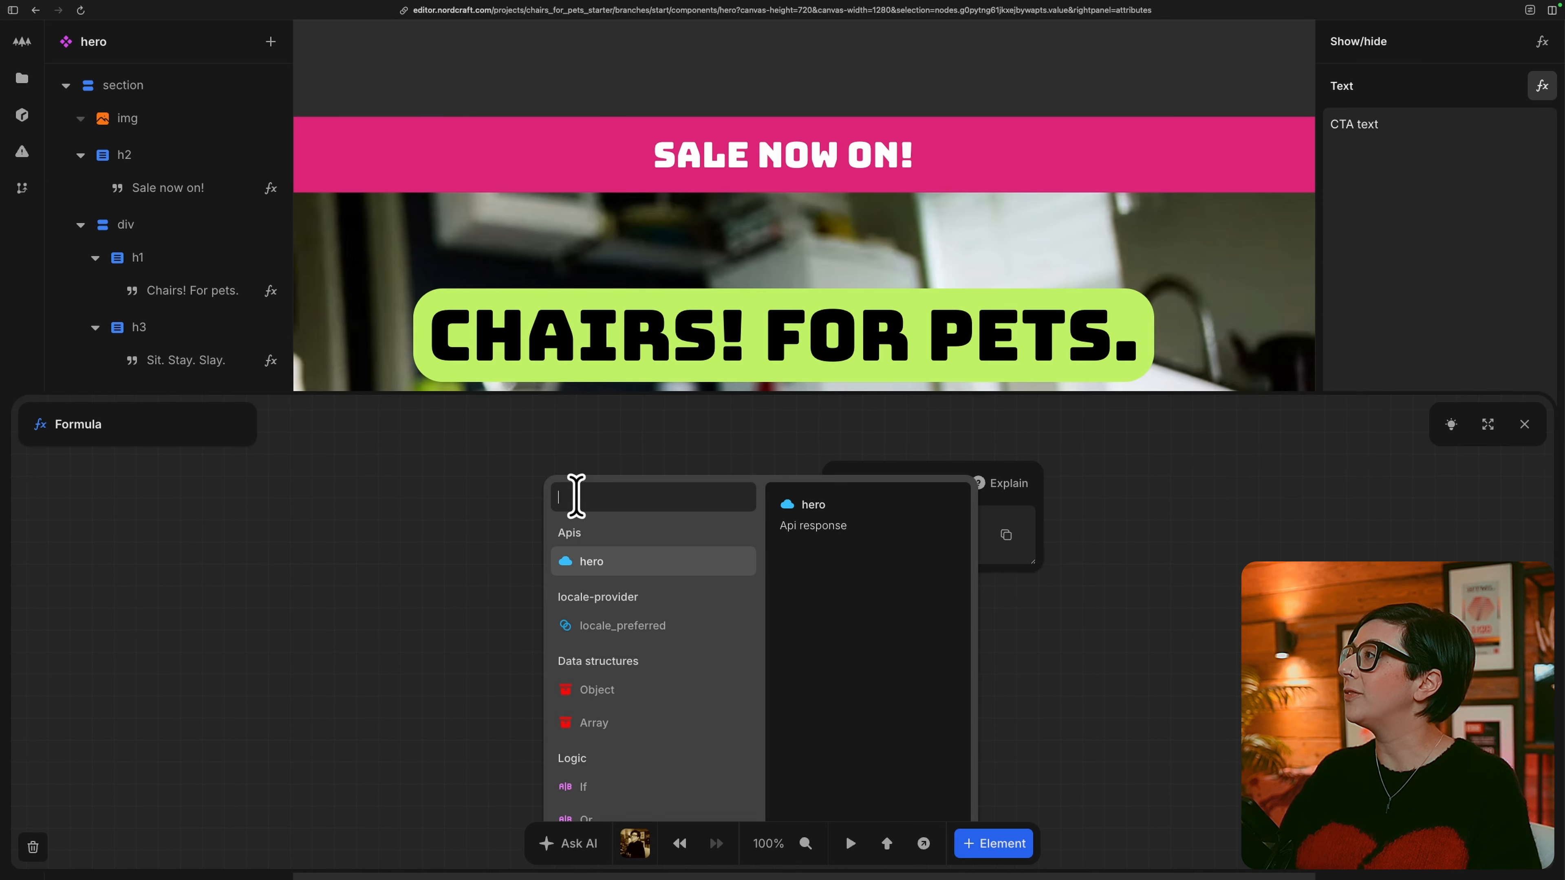
left_click(664, 566)
left_click(641, 576)
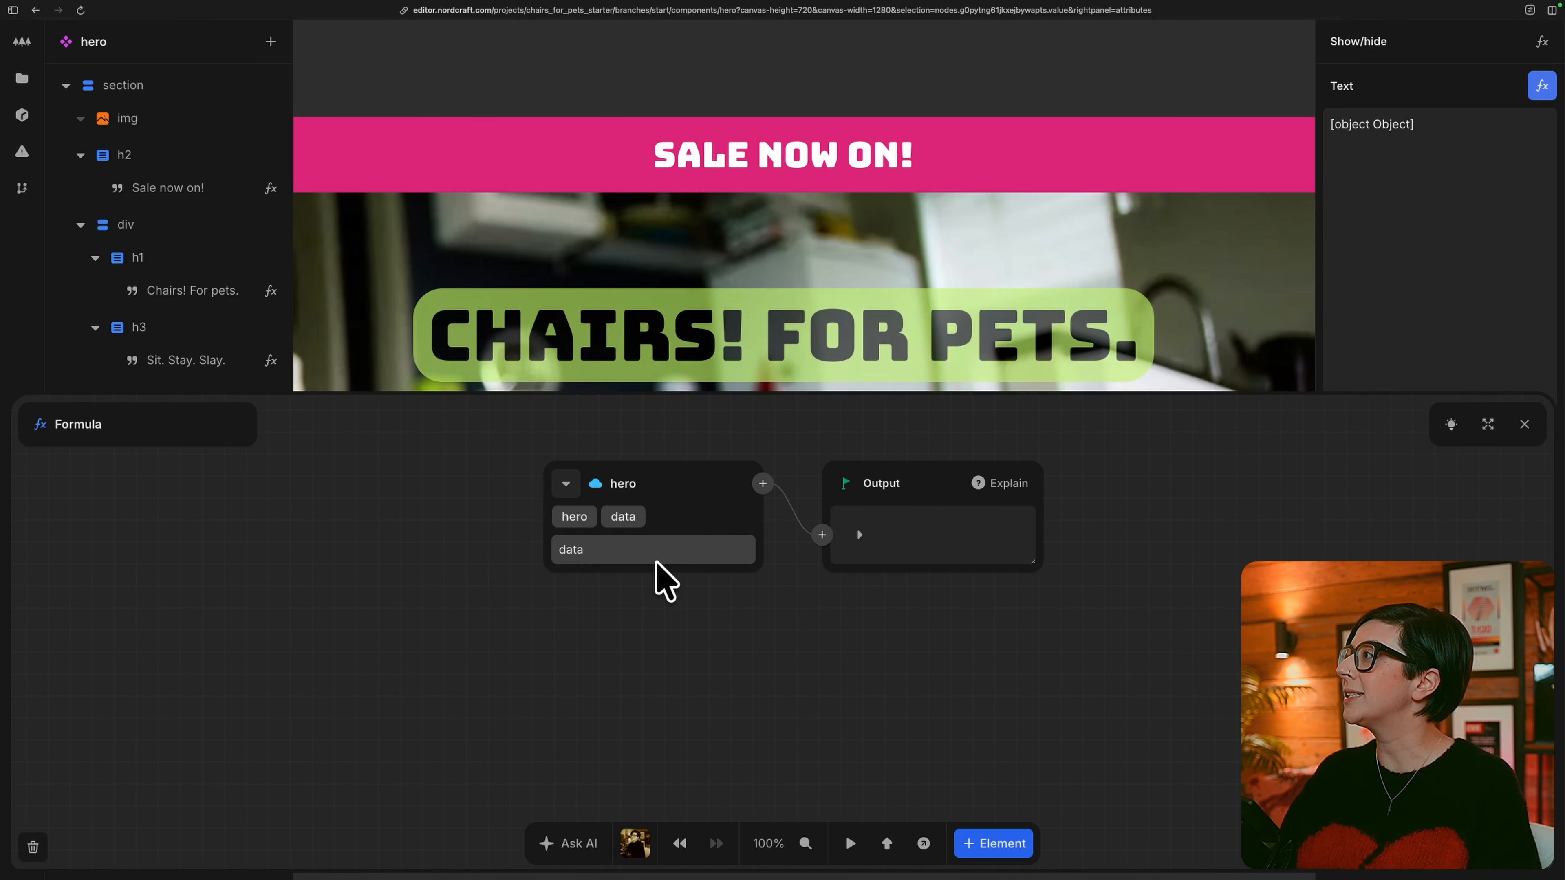
left_click(656, 555)
left_click(643, 550)
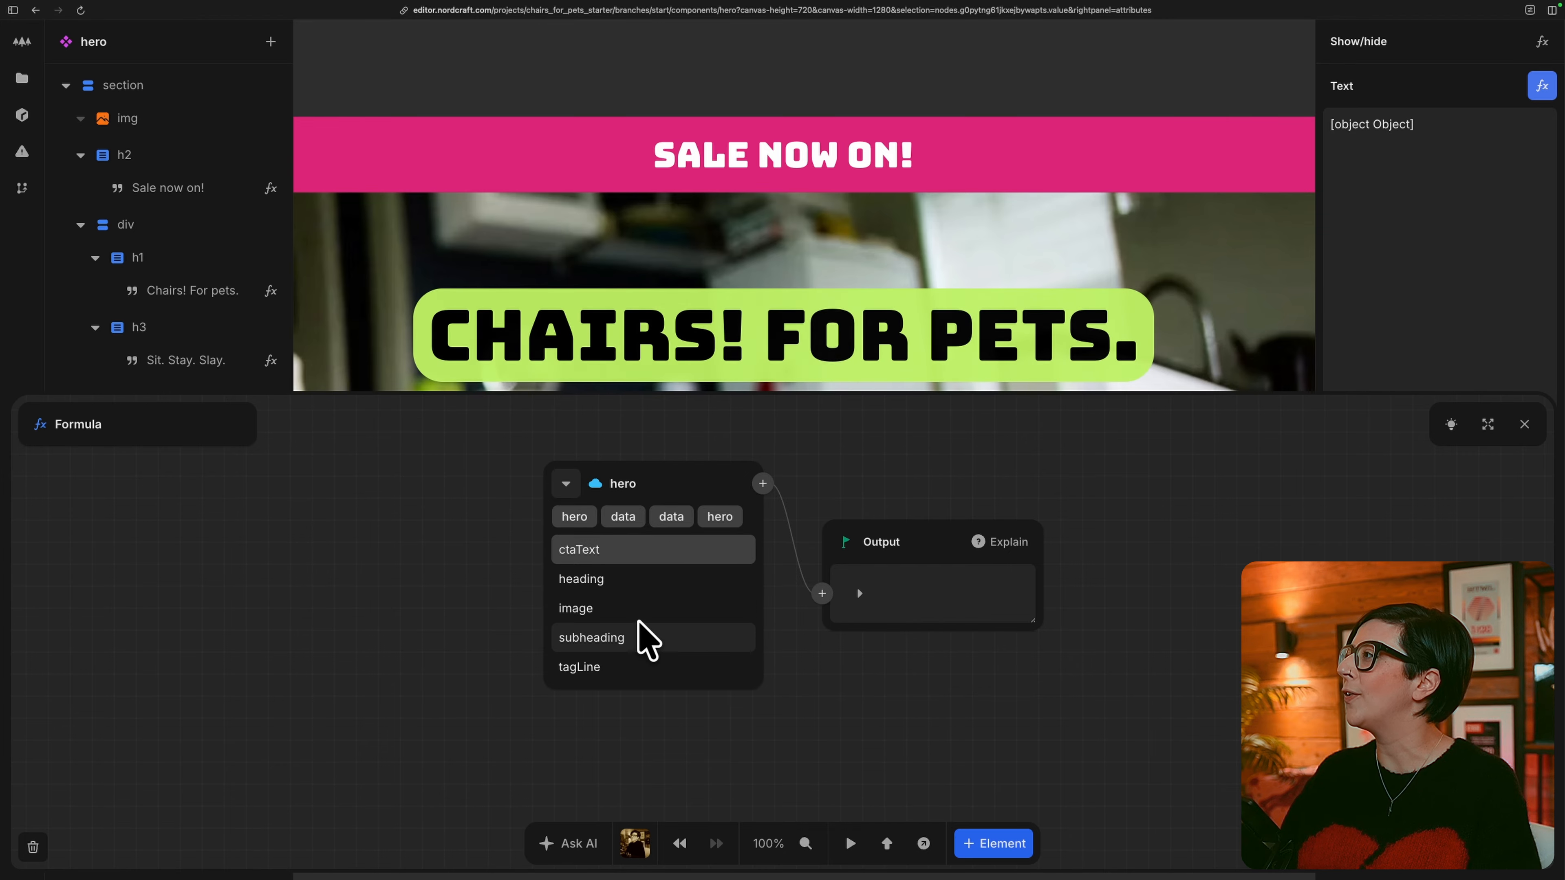
left_click(641, 551)
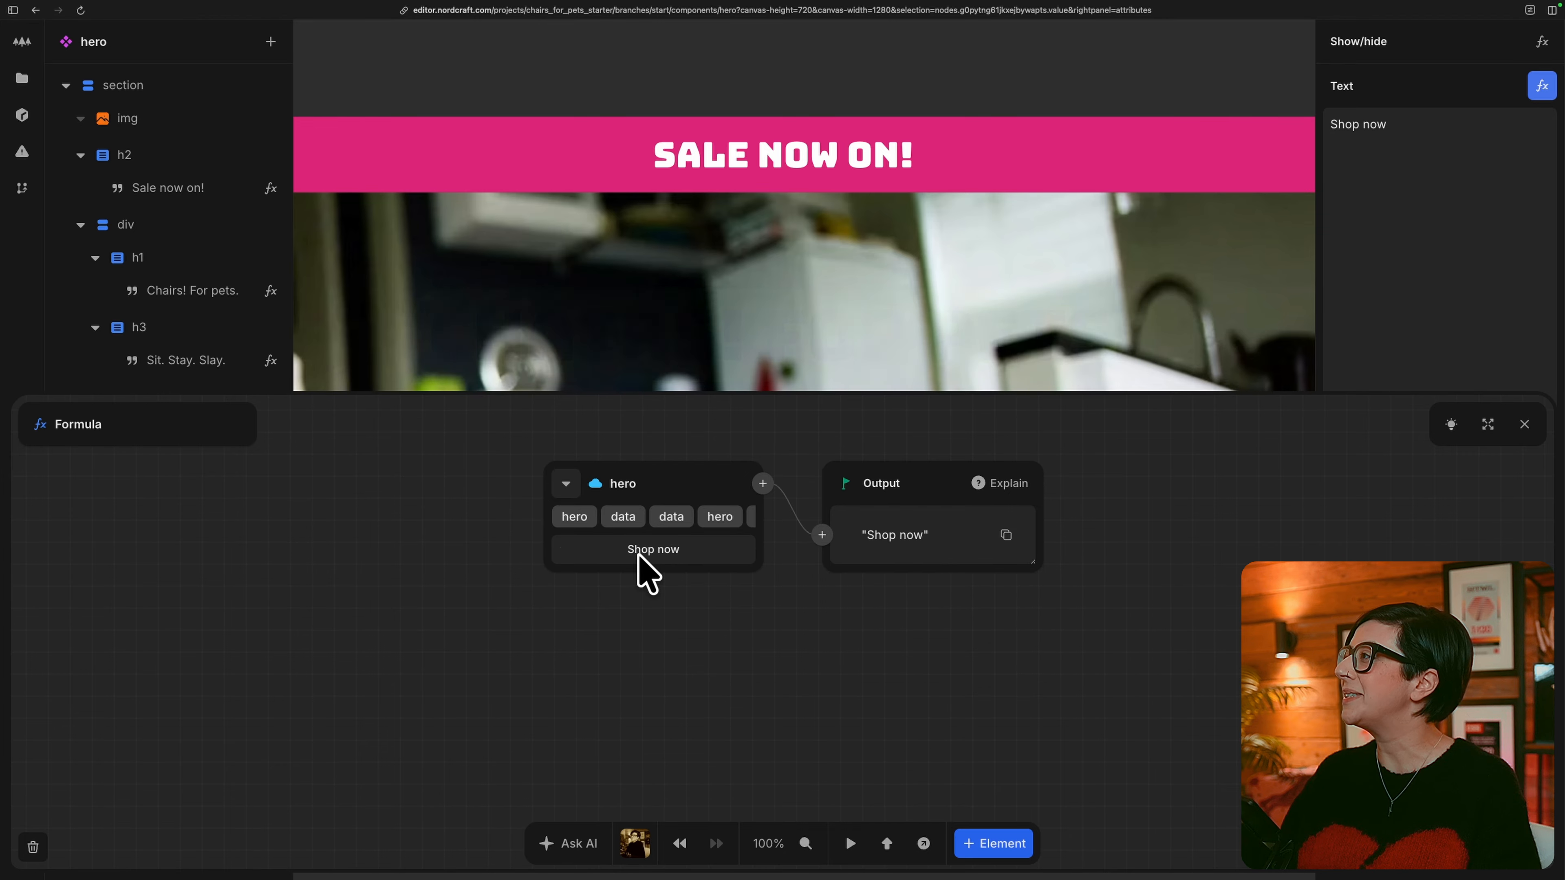
left_click(1524, 424)
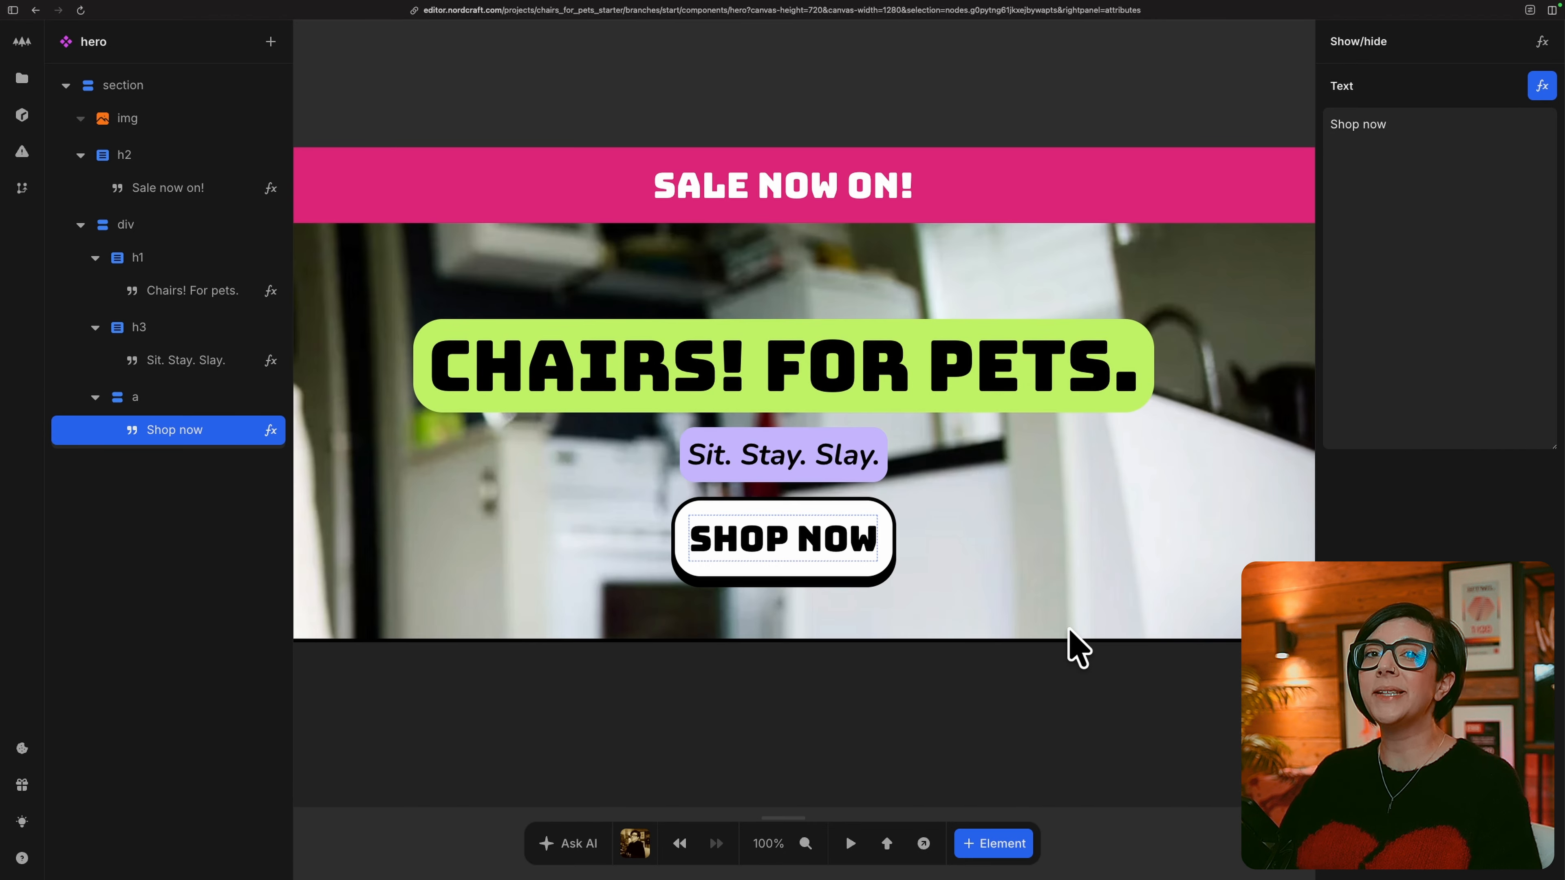
Preview the site in a new tab and test the language select by switching to en and back to da.
left_click(924, 844)
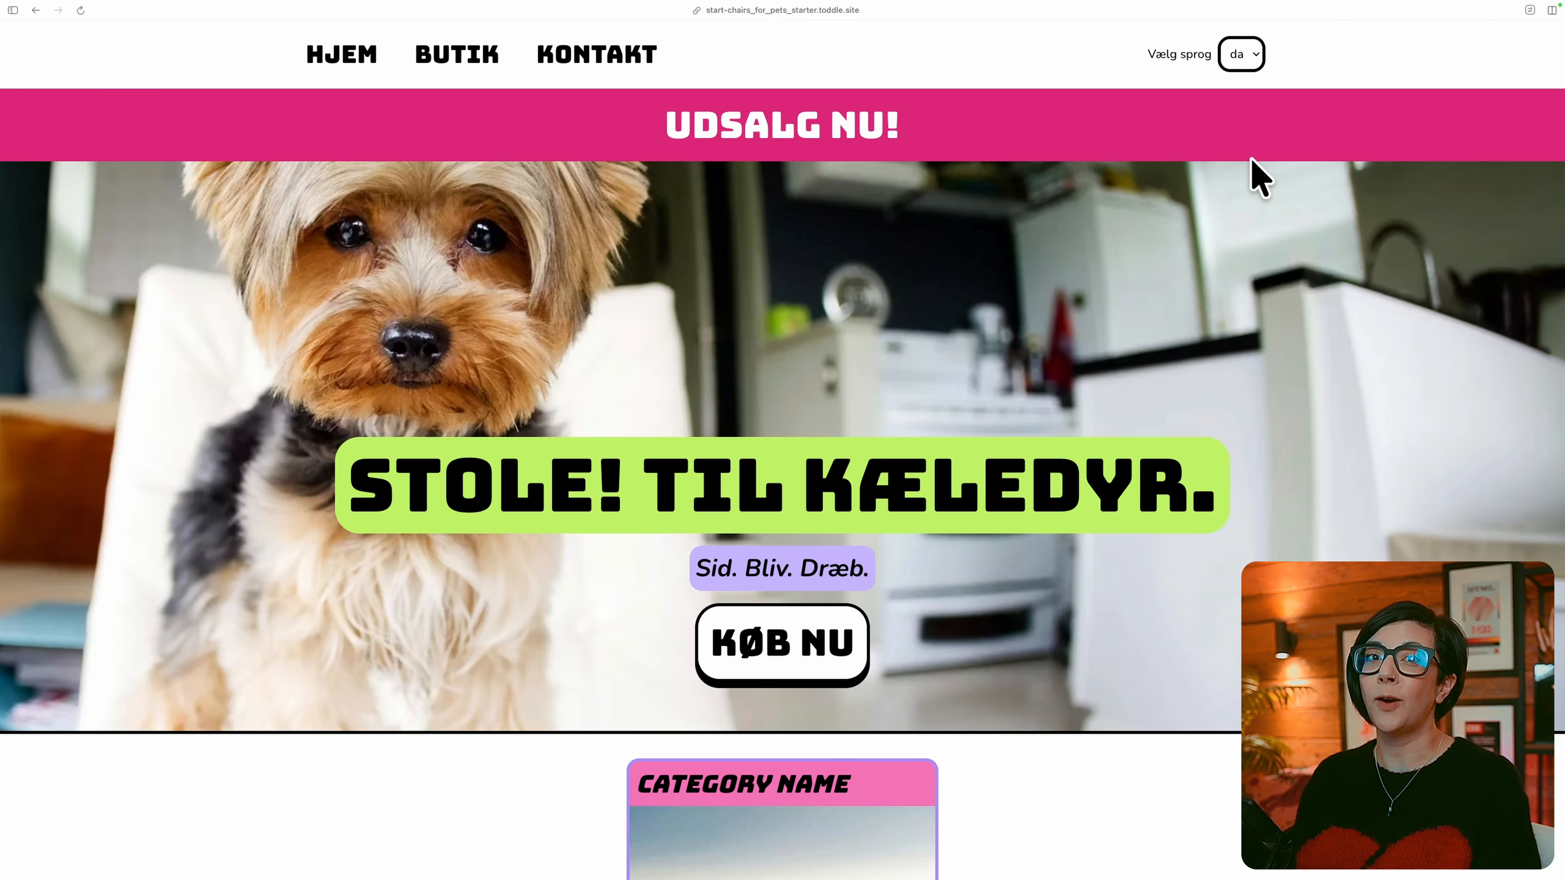
left_click(1247, 55)
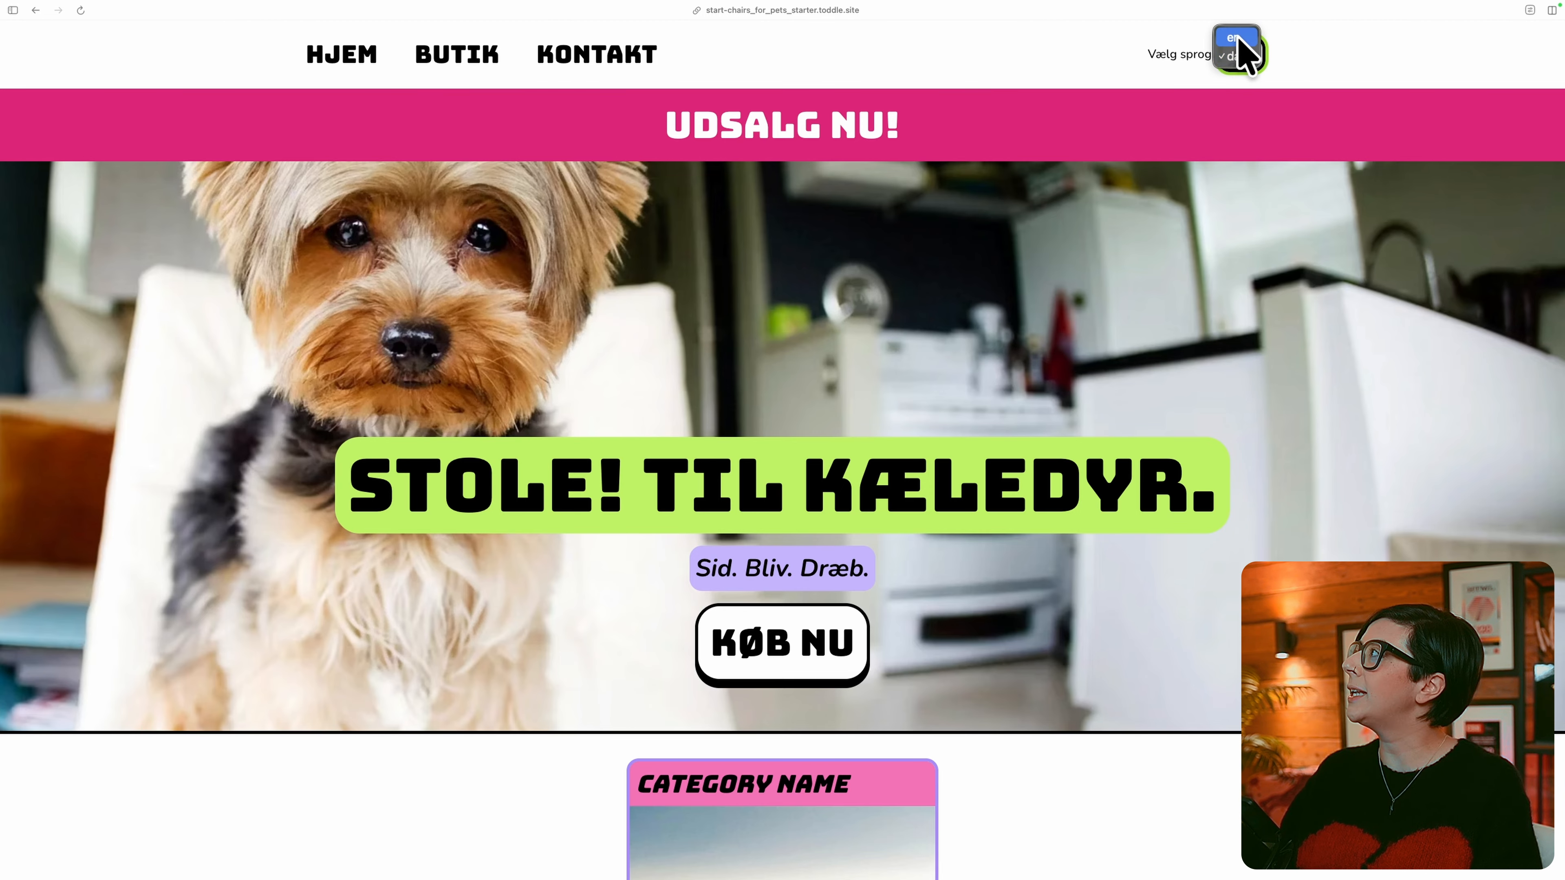
left_click(1243, 49)
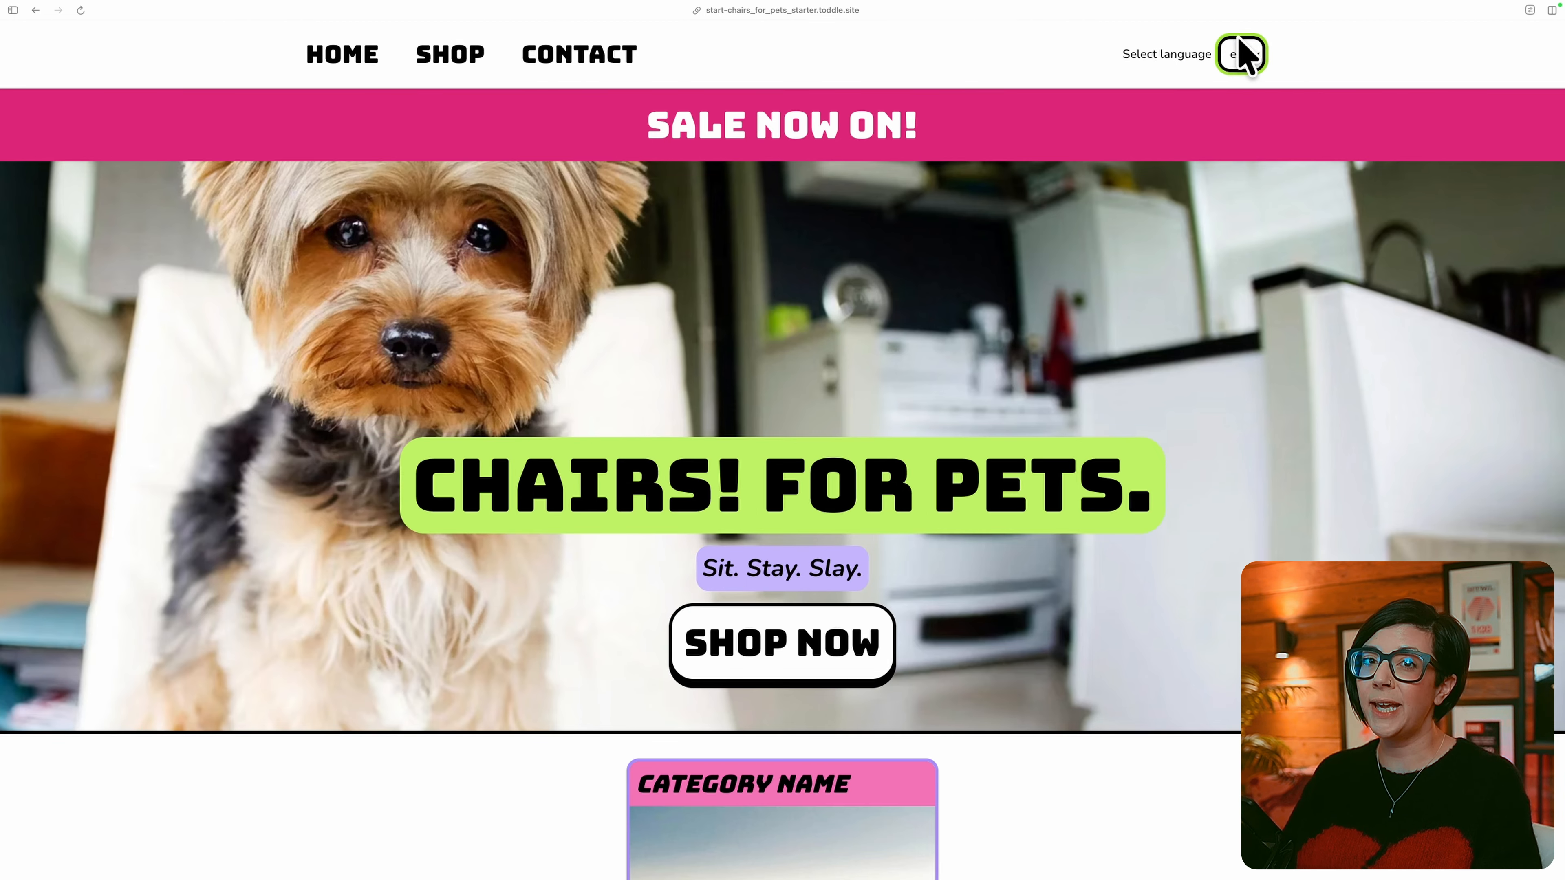
left_click(1239, 46)
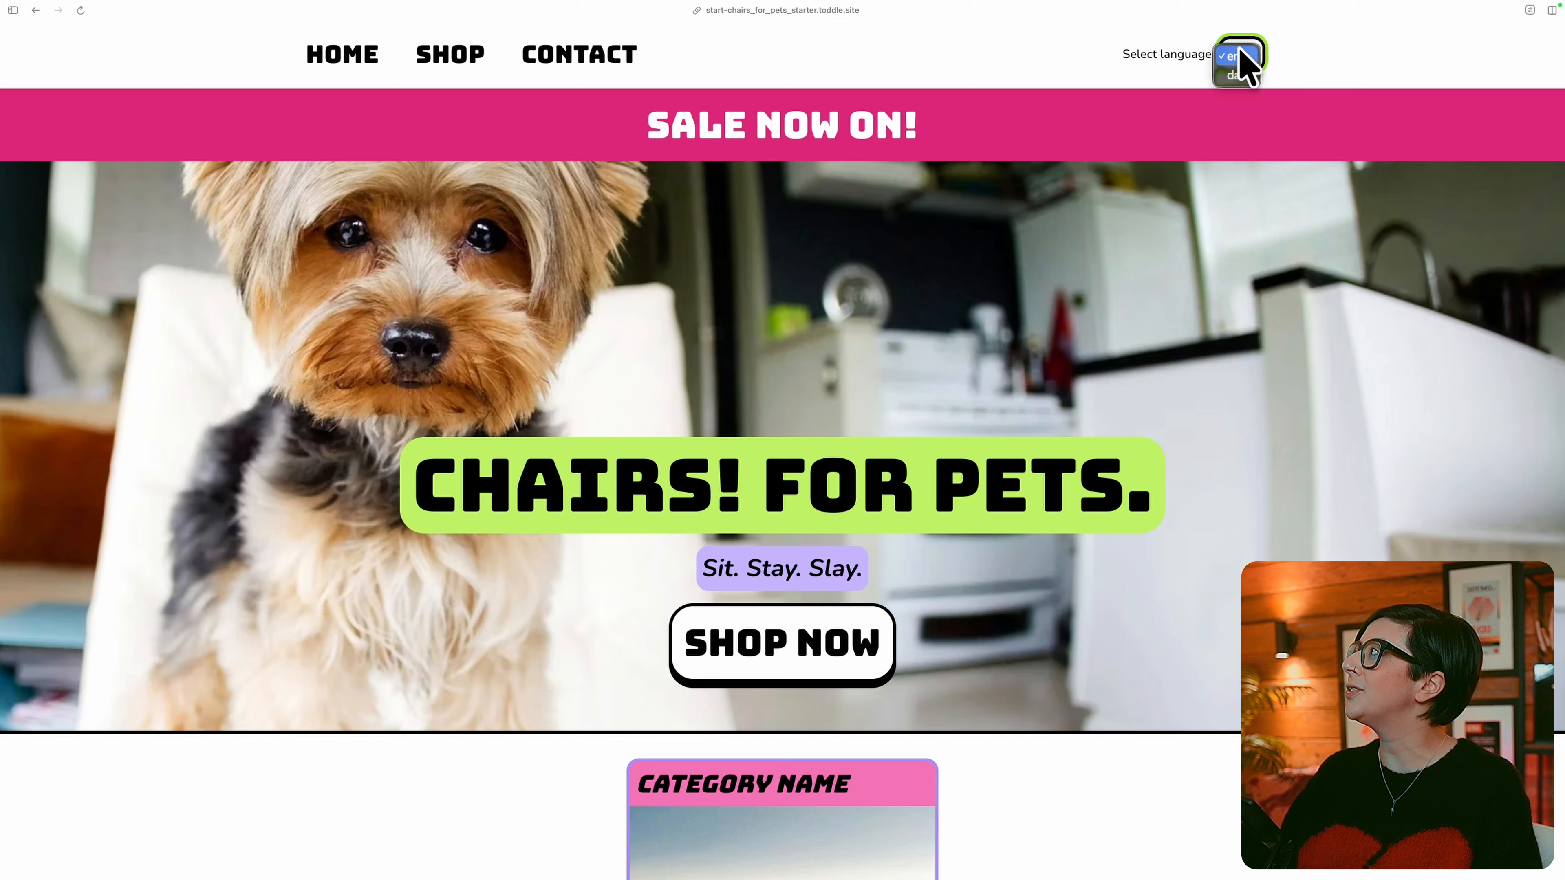
left_click(1239, 74)
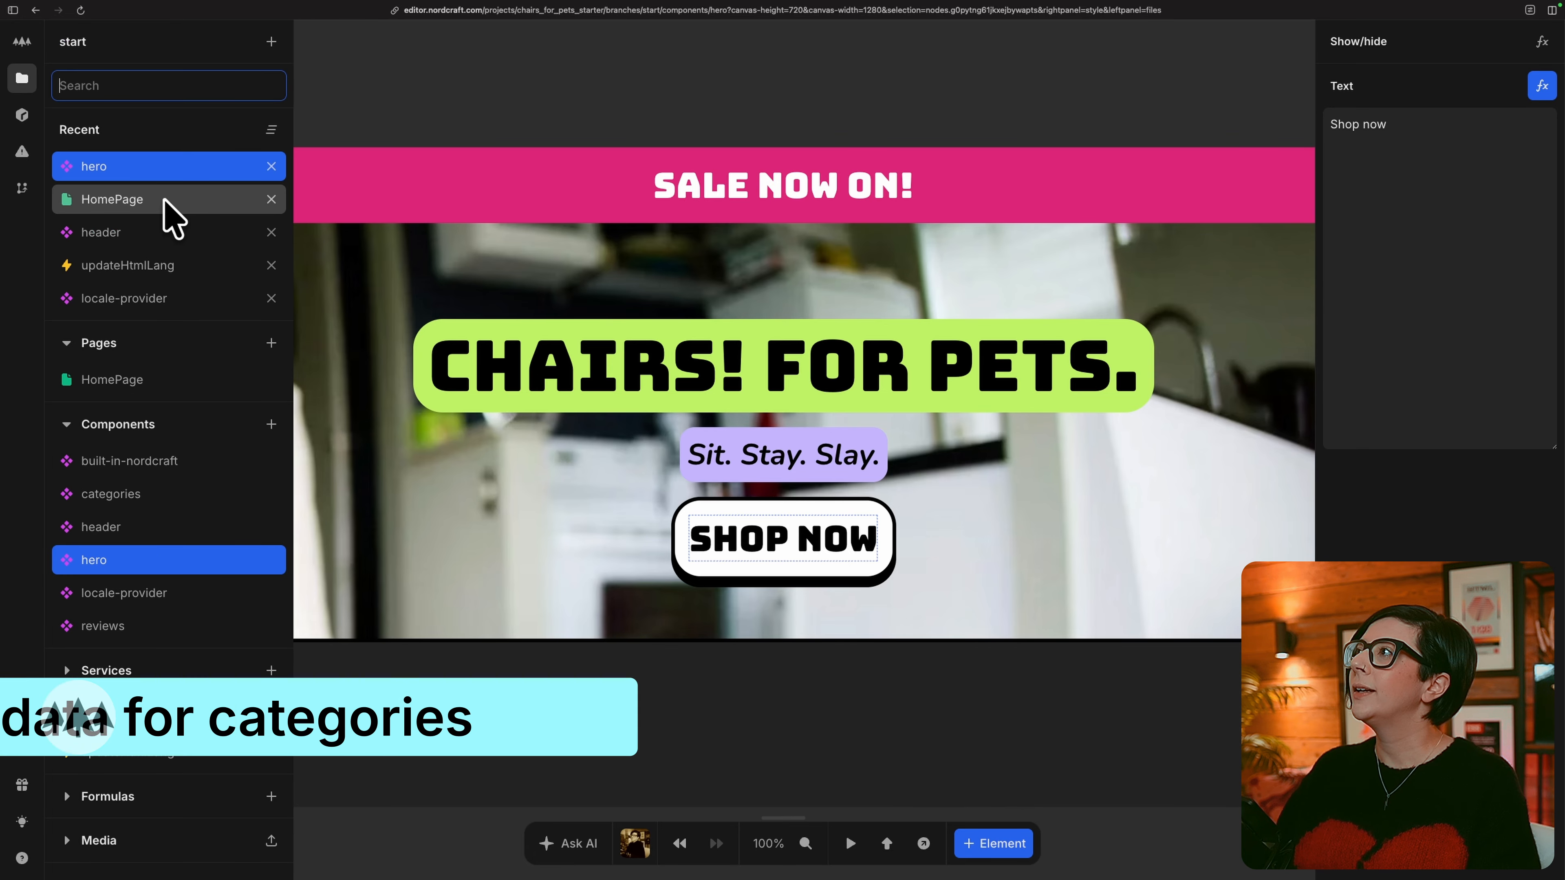
Open the categories component from HomePage and subscribe it to the locale-provider context's locale_preferred formula.
left_click(165, 206)
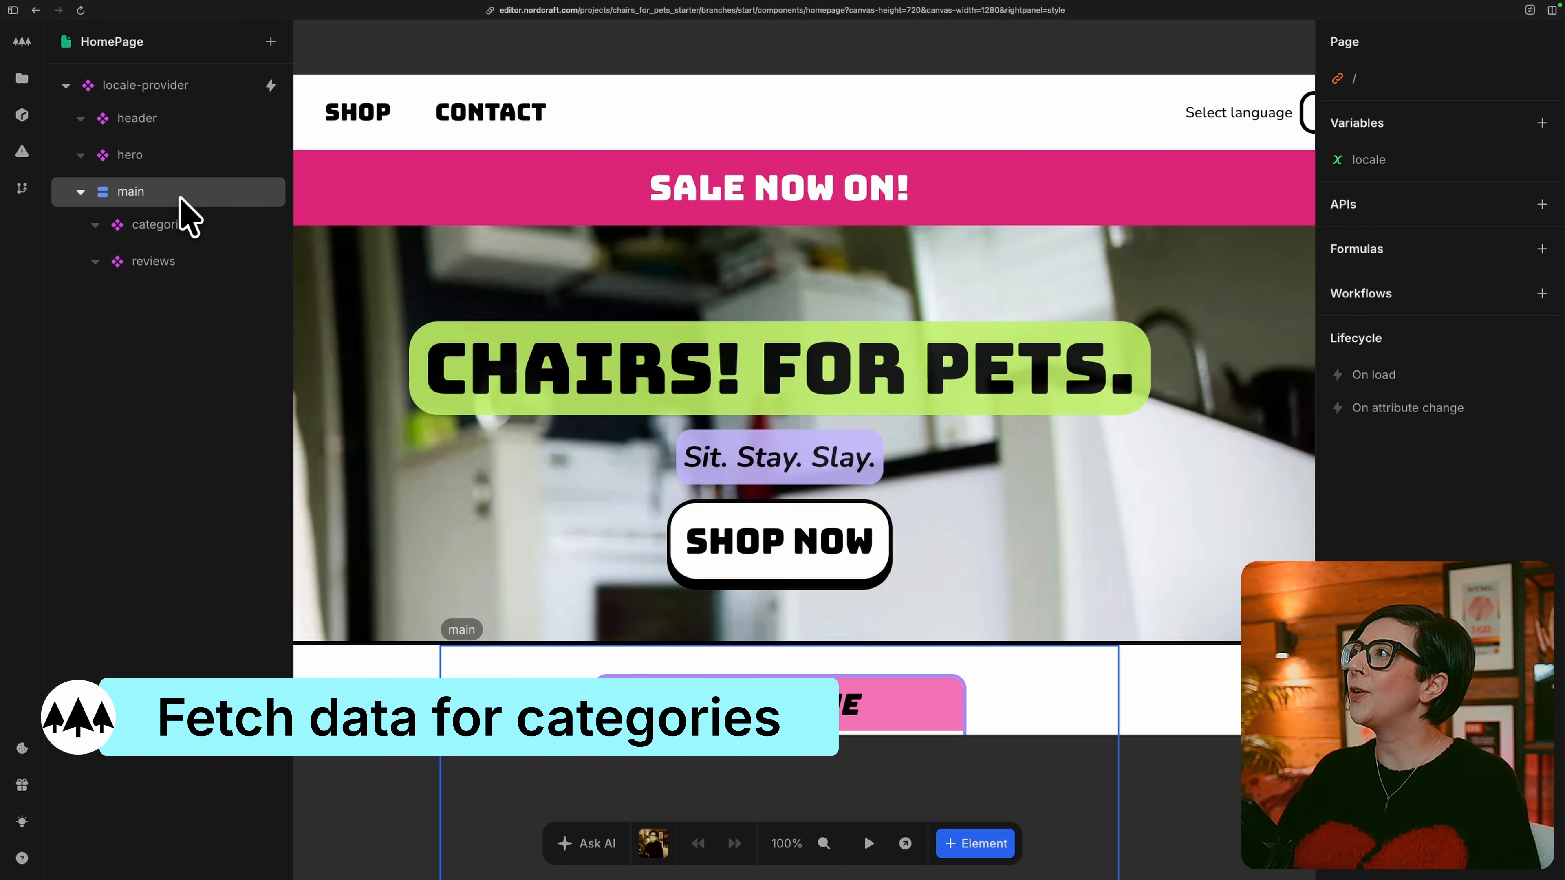
double_click(226, 226)
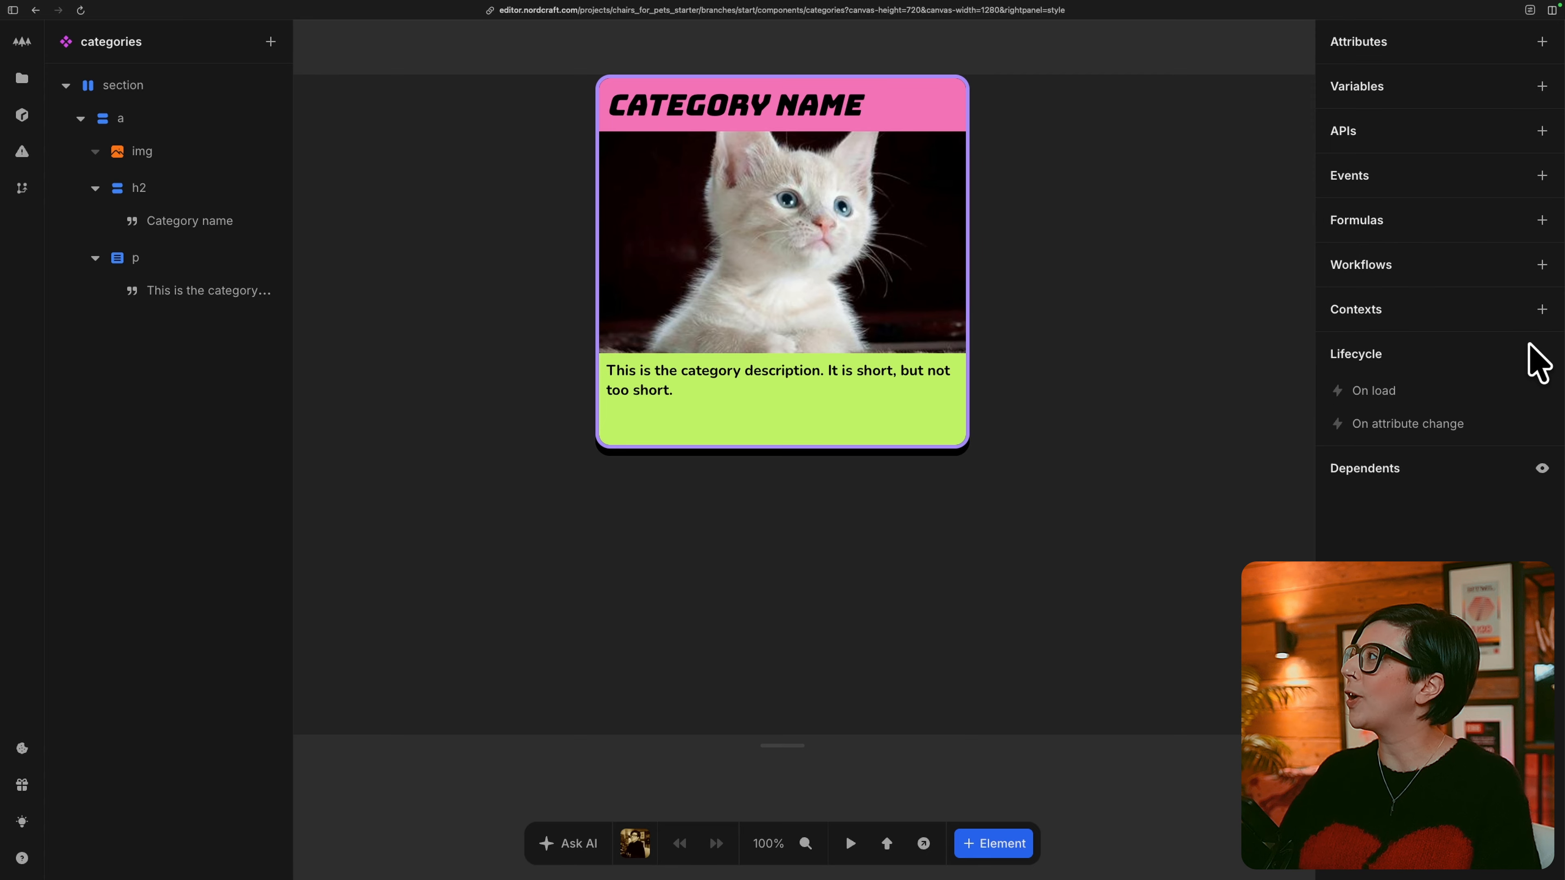
left_click(1542, 310)
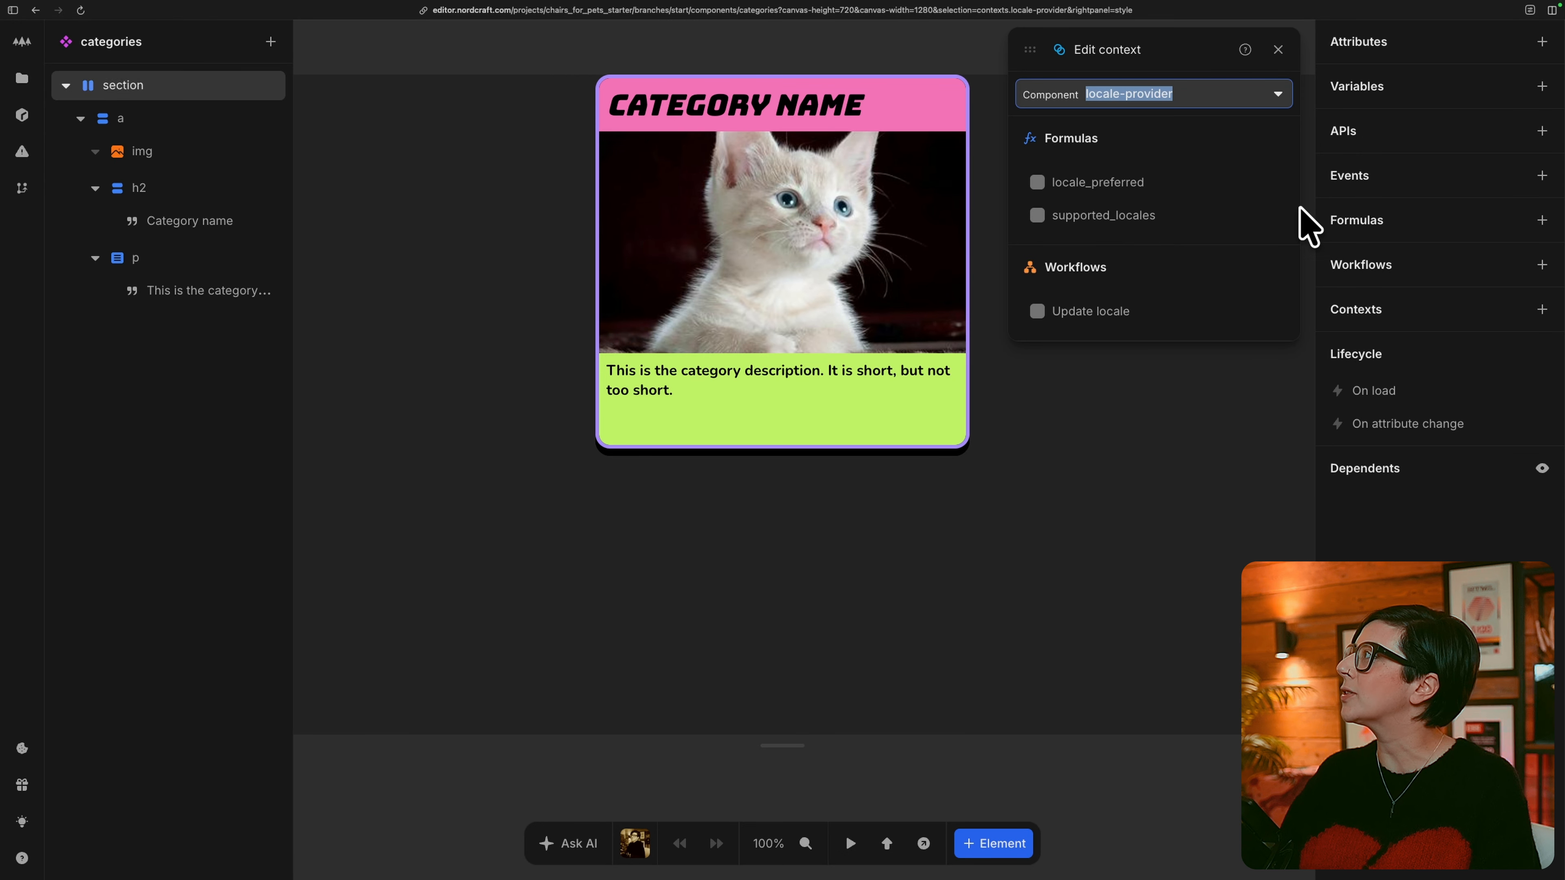
left_click(1121, 182)
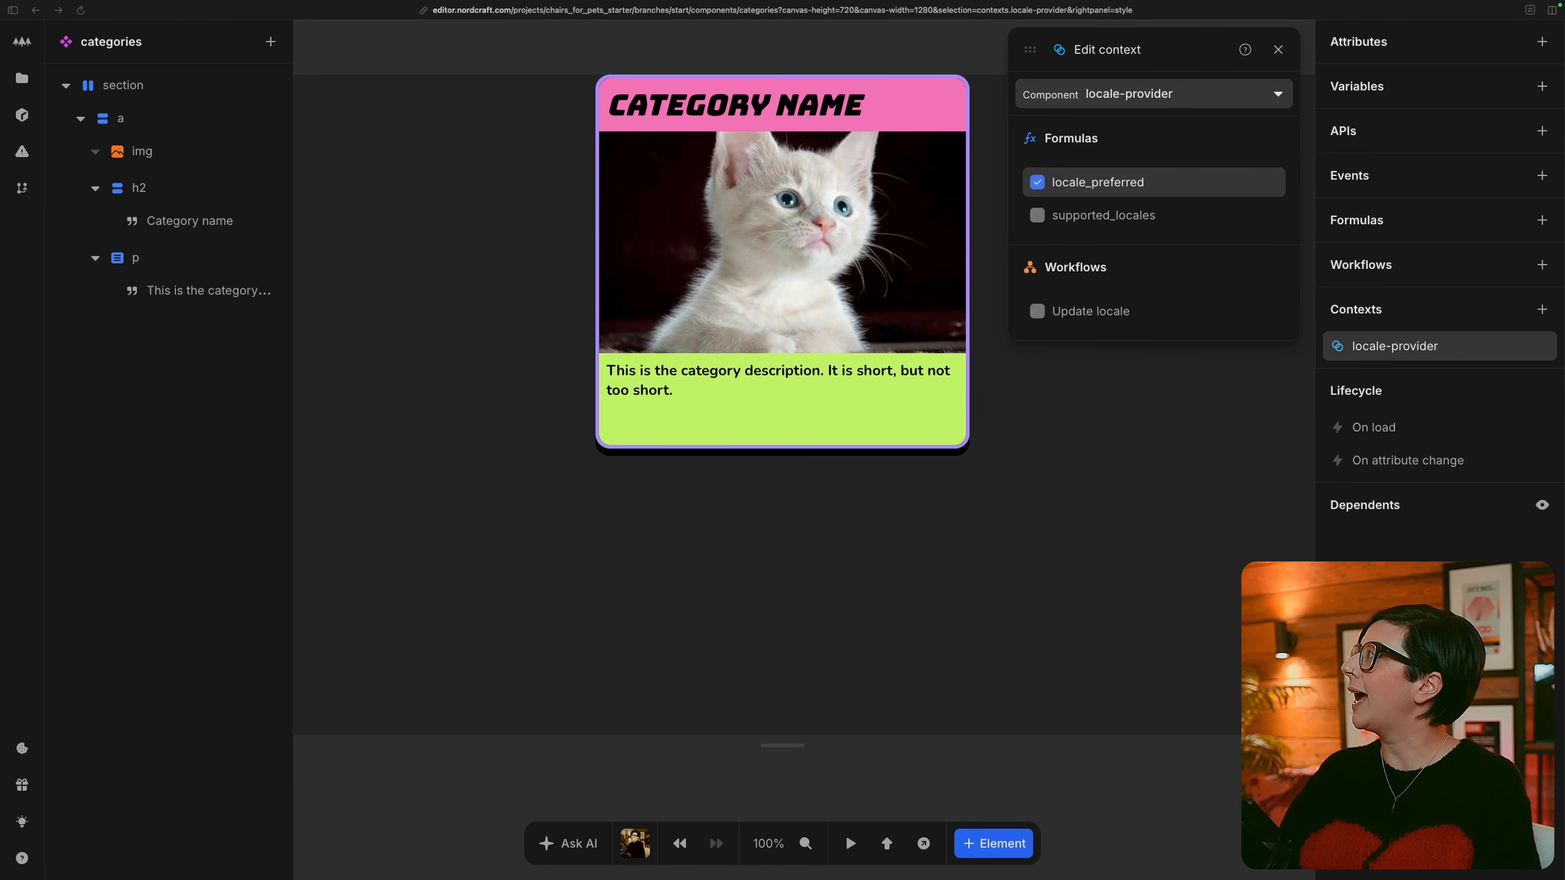
key("Escape")
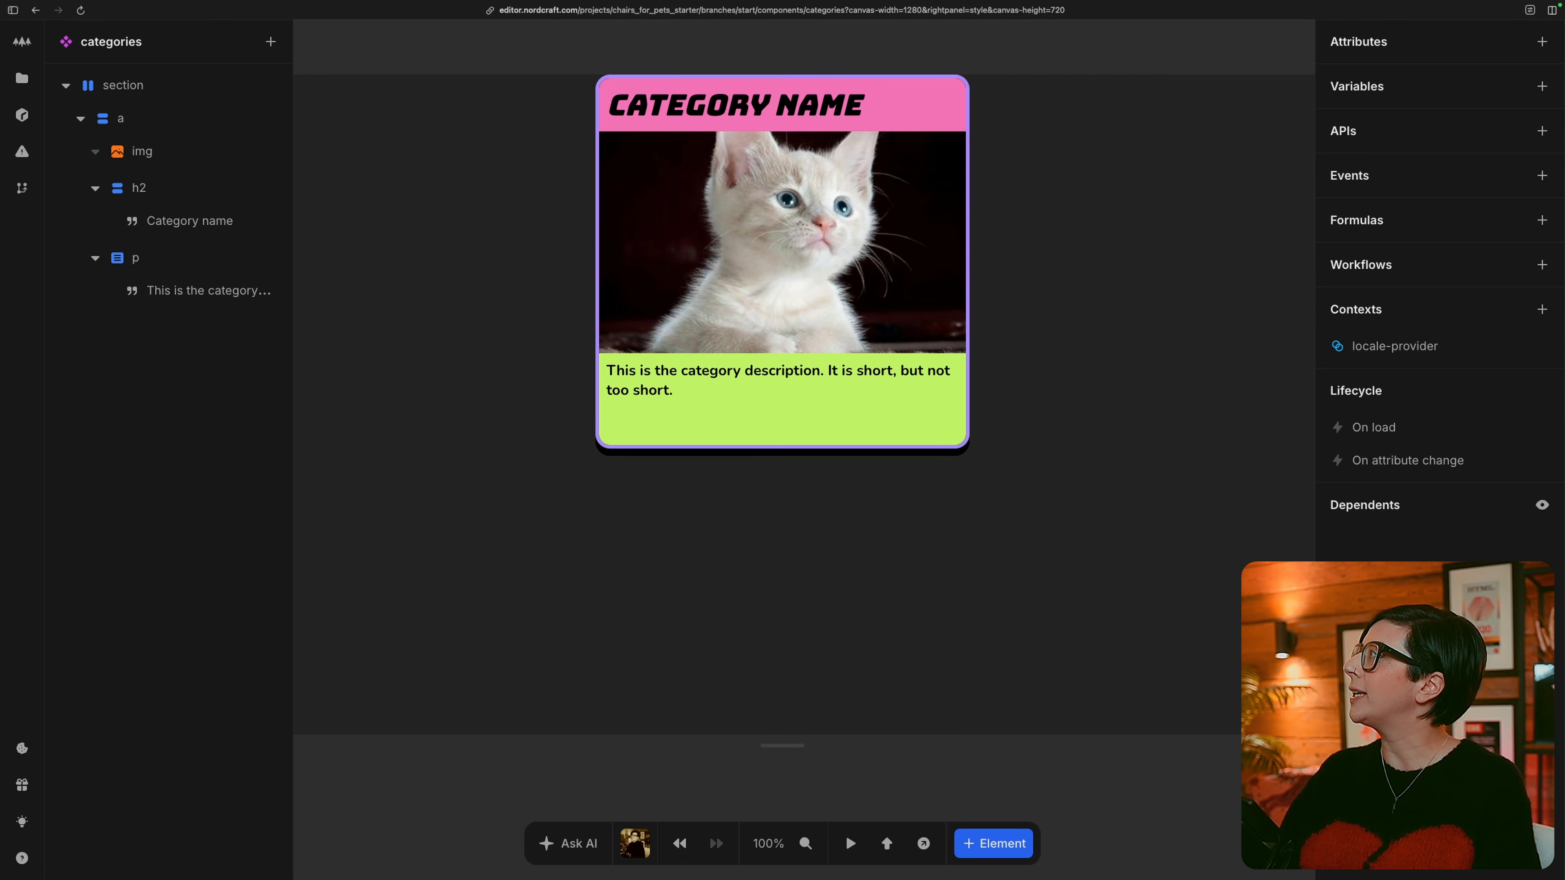
Connect the Datocms GraphQL service as an API in the categories component and add the allCategories field to its query.
left_click(1542, 131)
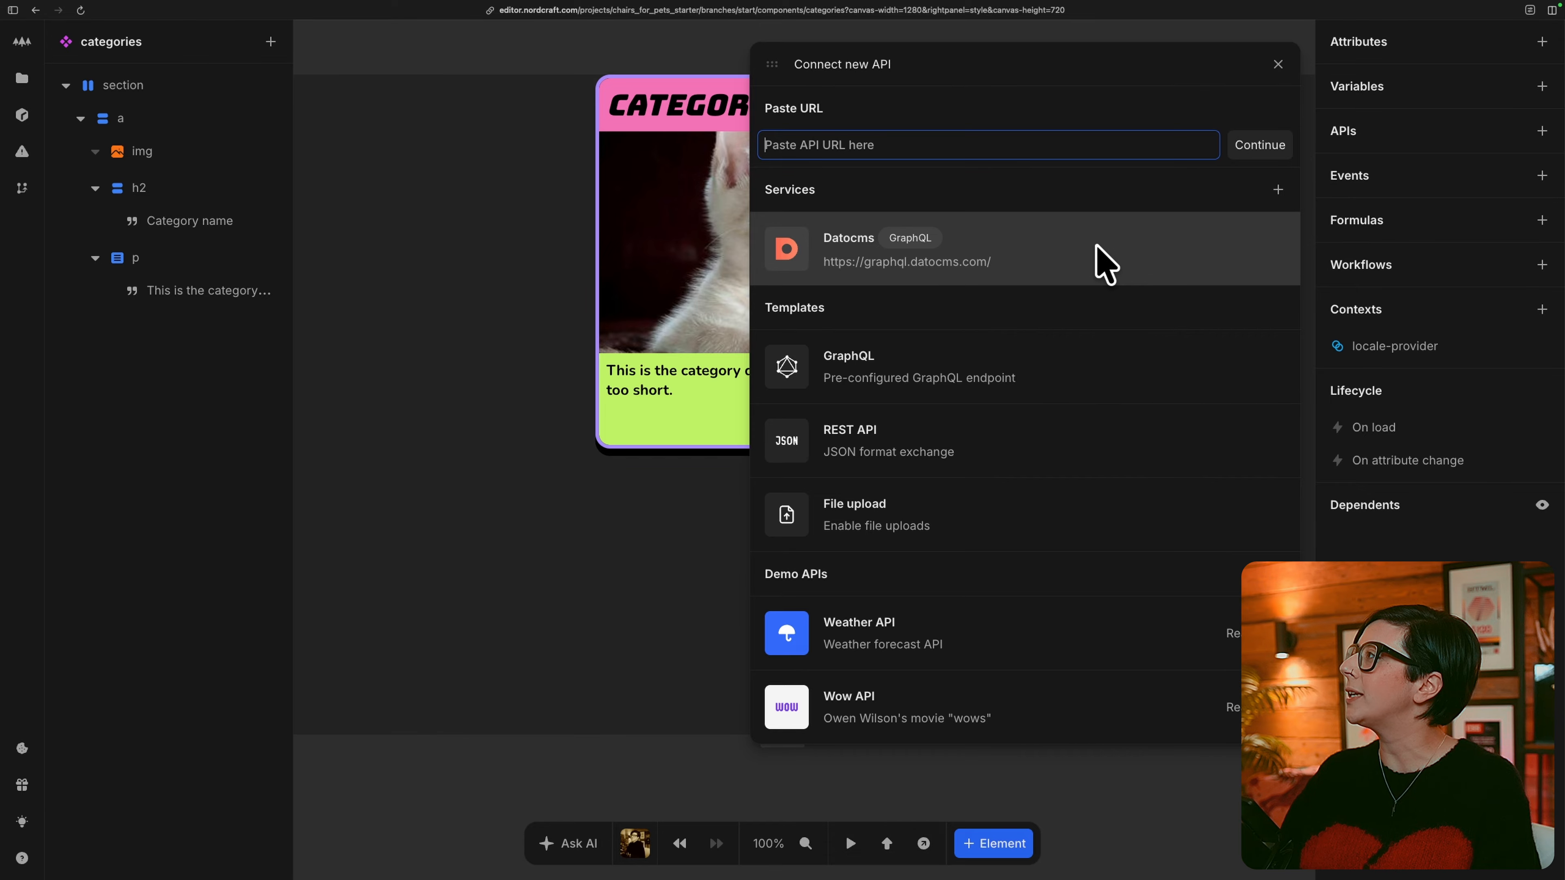
left_click(1102, 262)
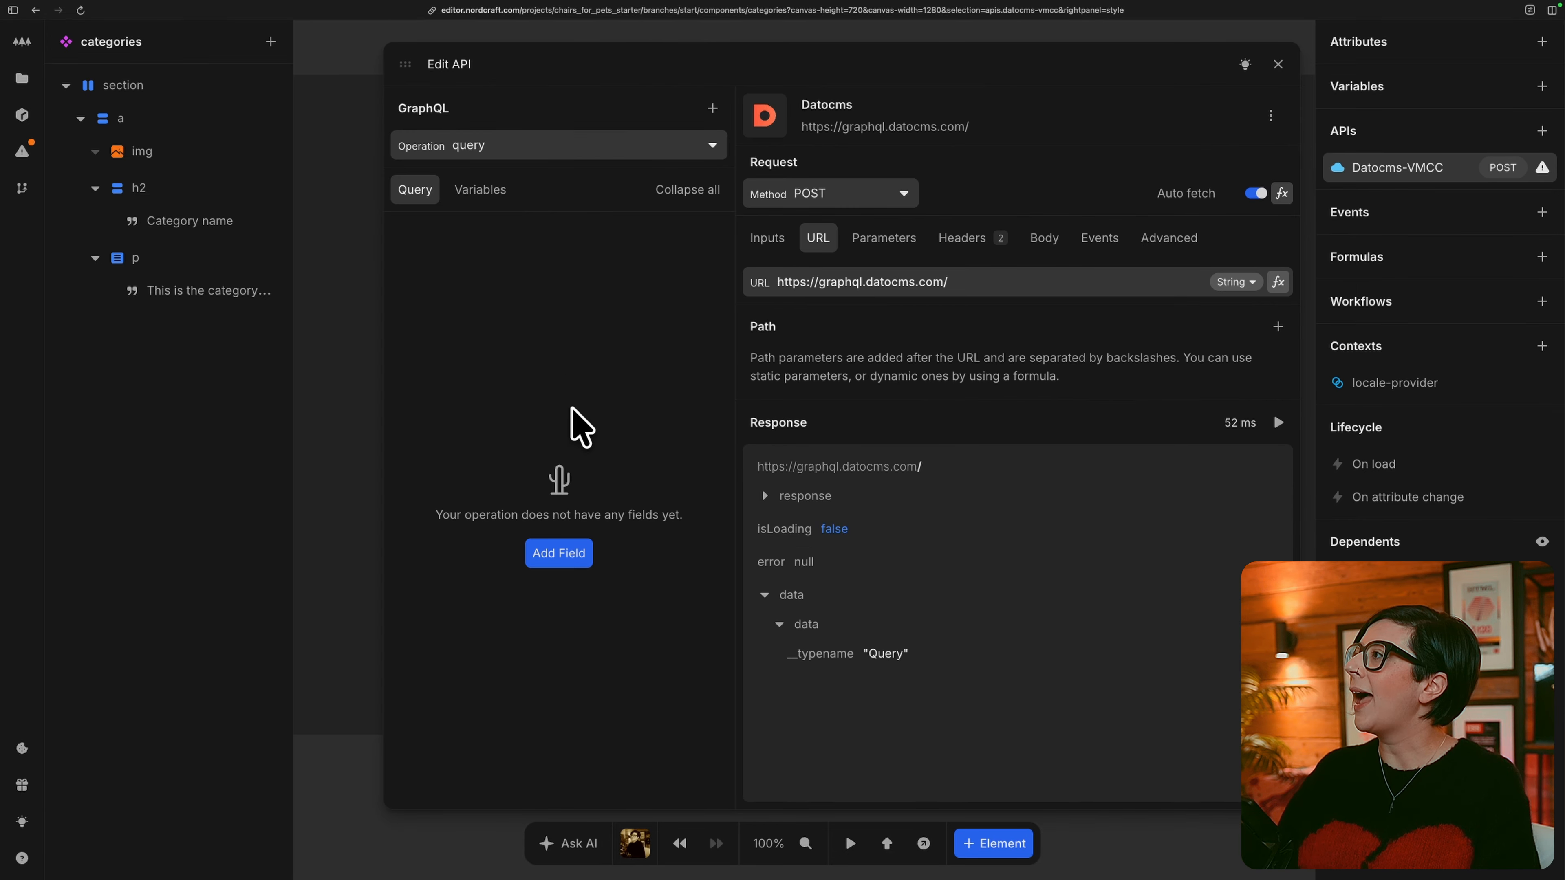
left_click(559, 553)
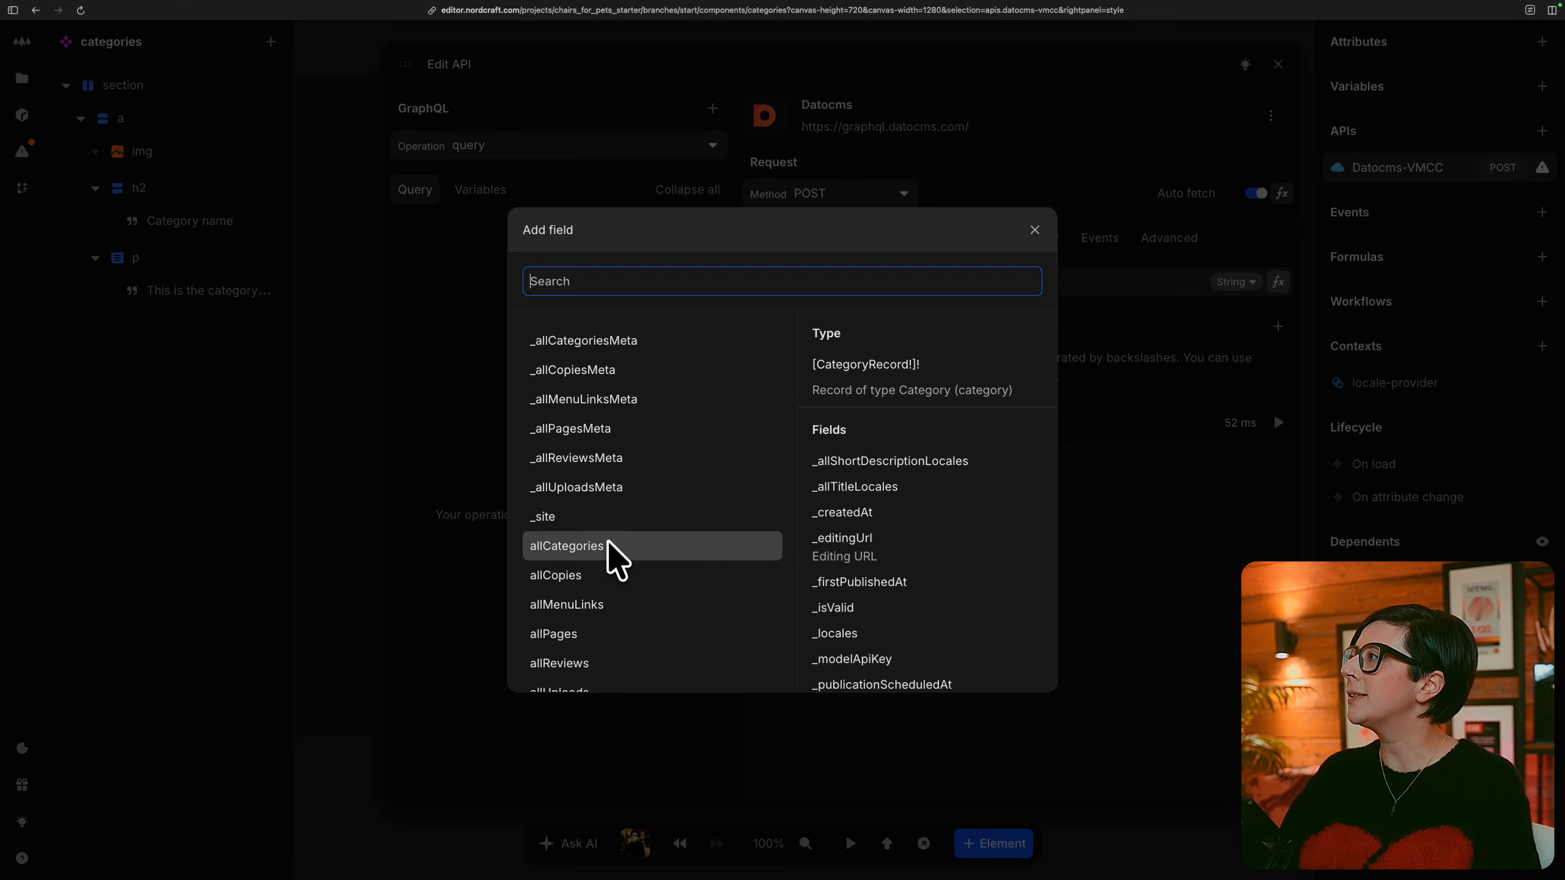
left_click(634, 545)
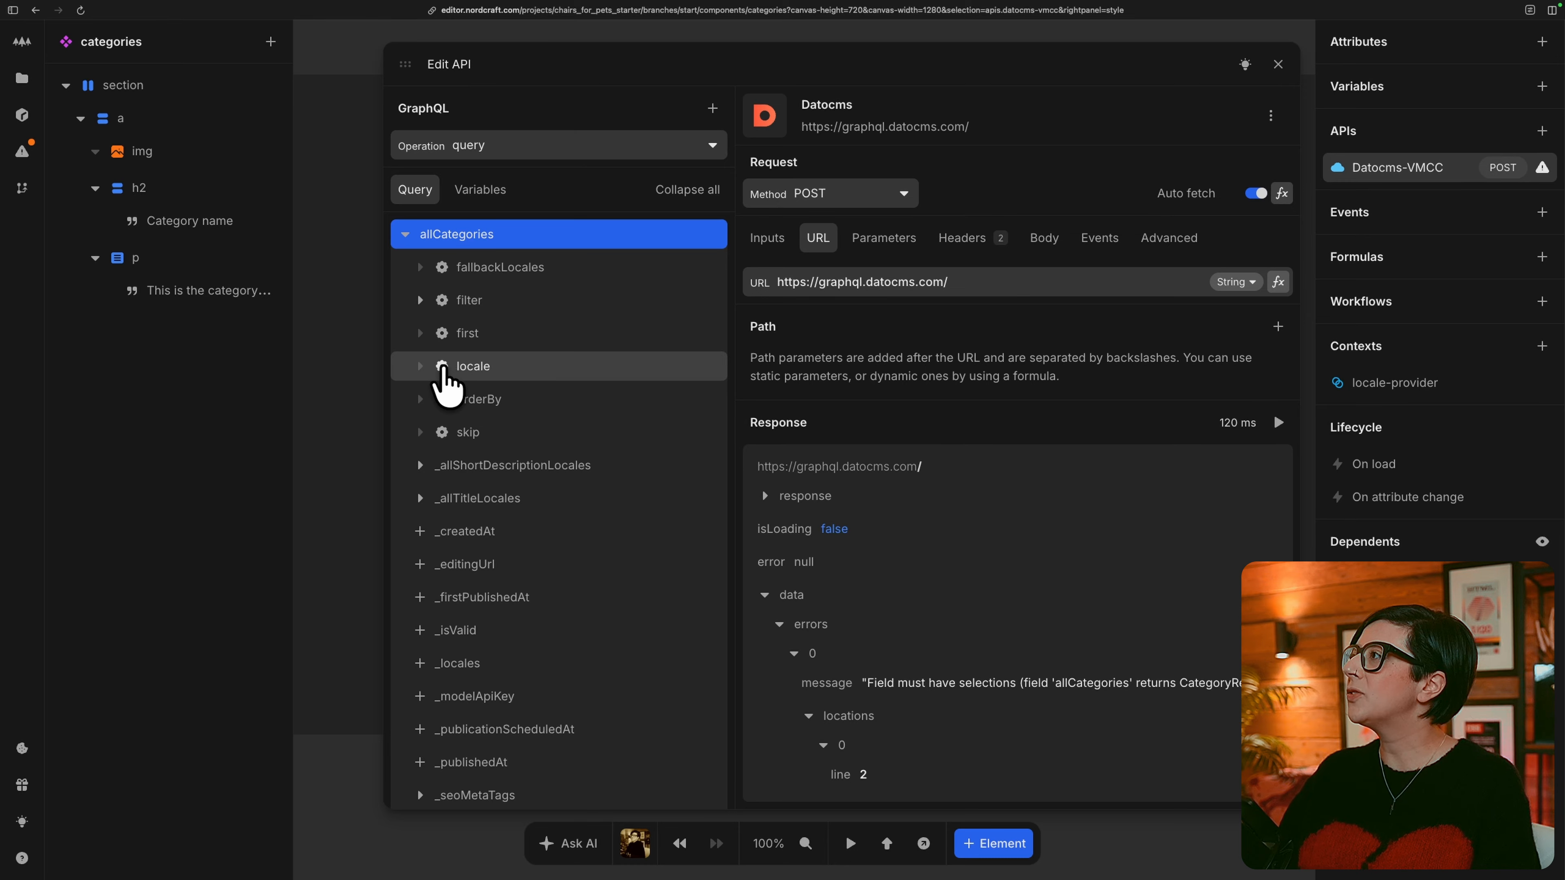
Create a locale variable for the allCategories locale argument and bind its value to the locale_preferred context formula.
left_click(442, 365)
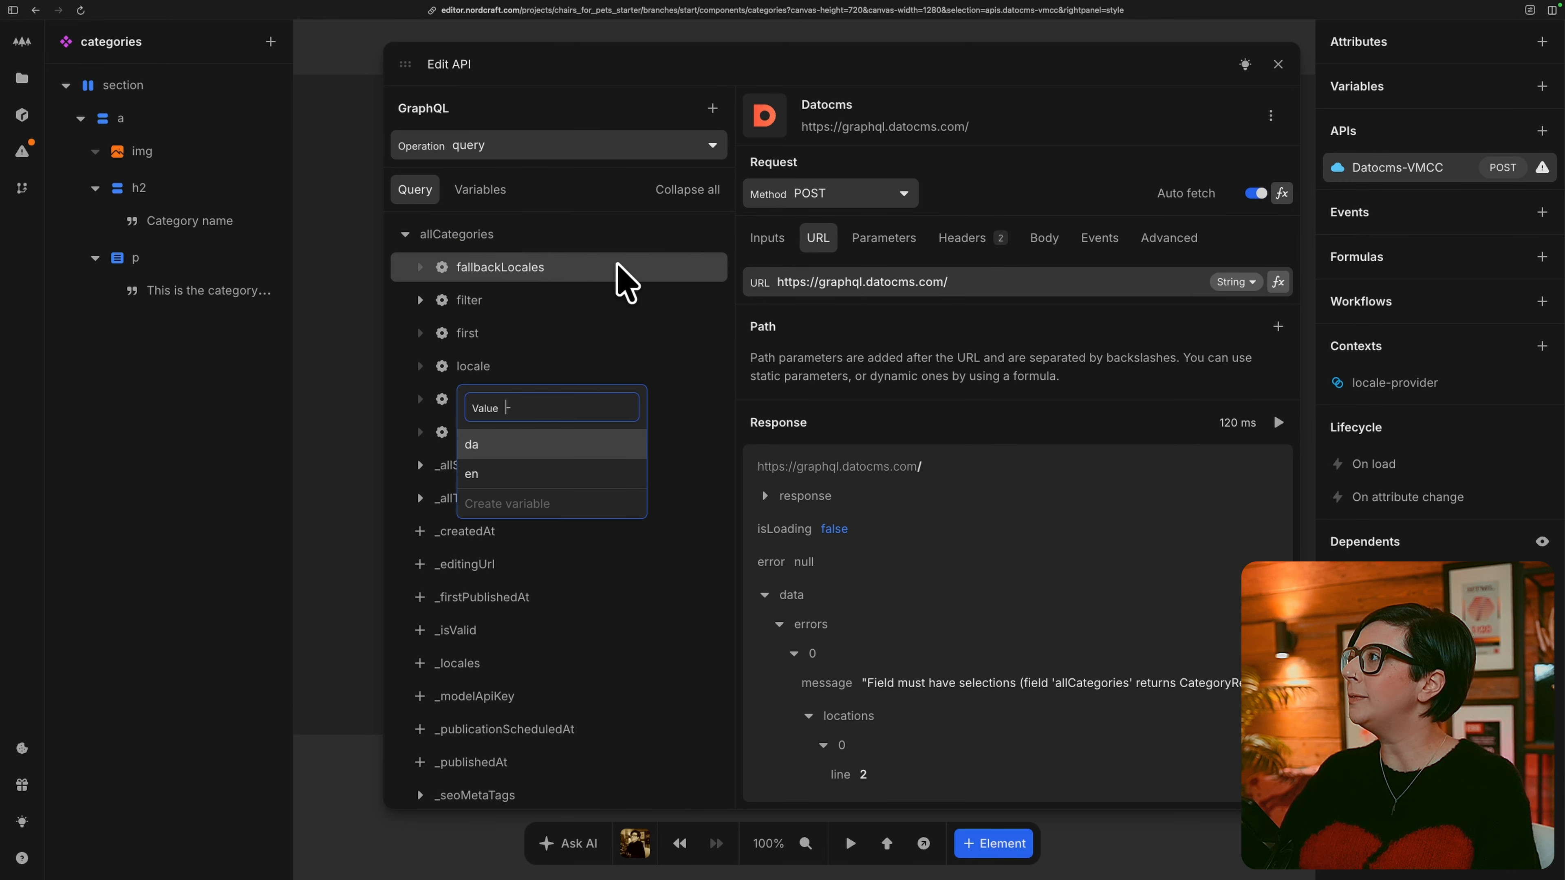
type("locale")
key("Return")
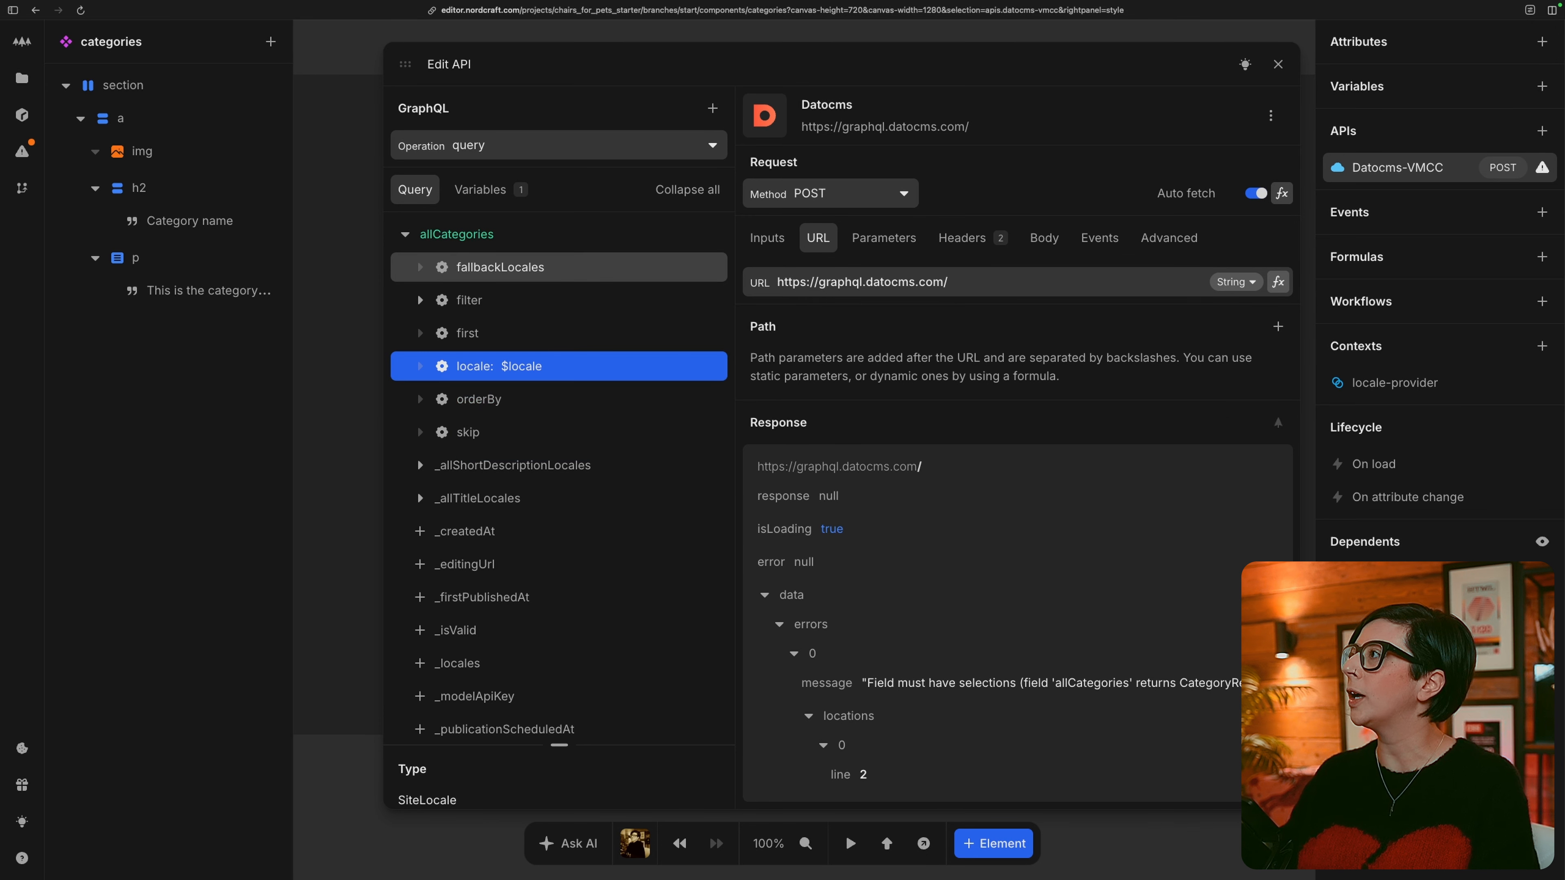
left_click(507, 192)
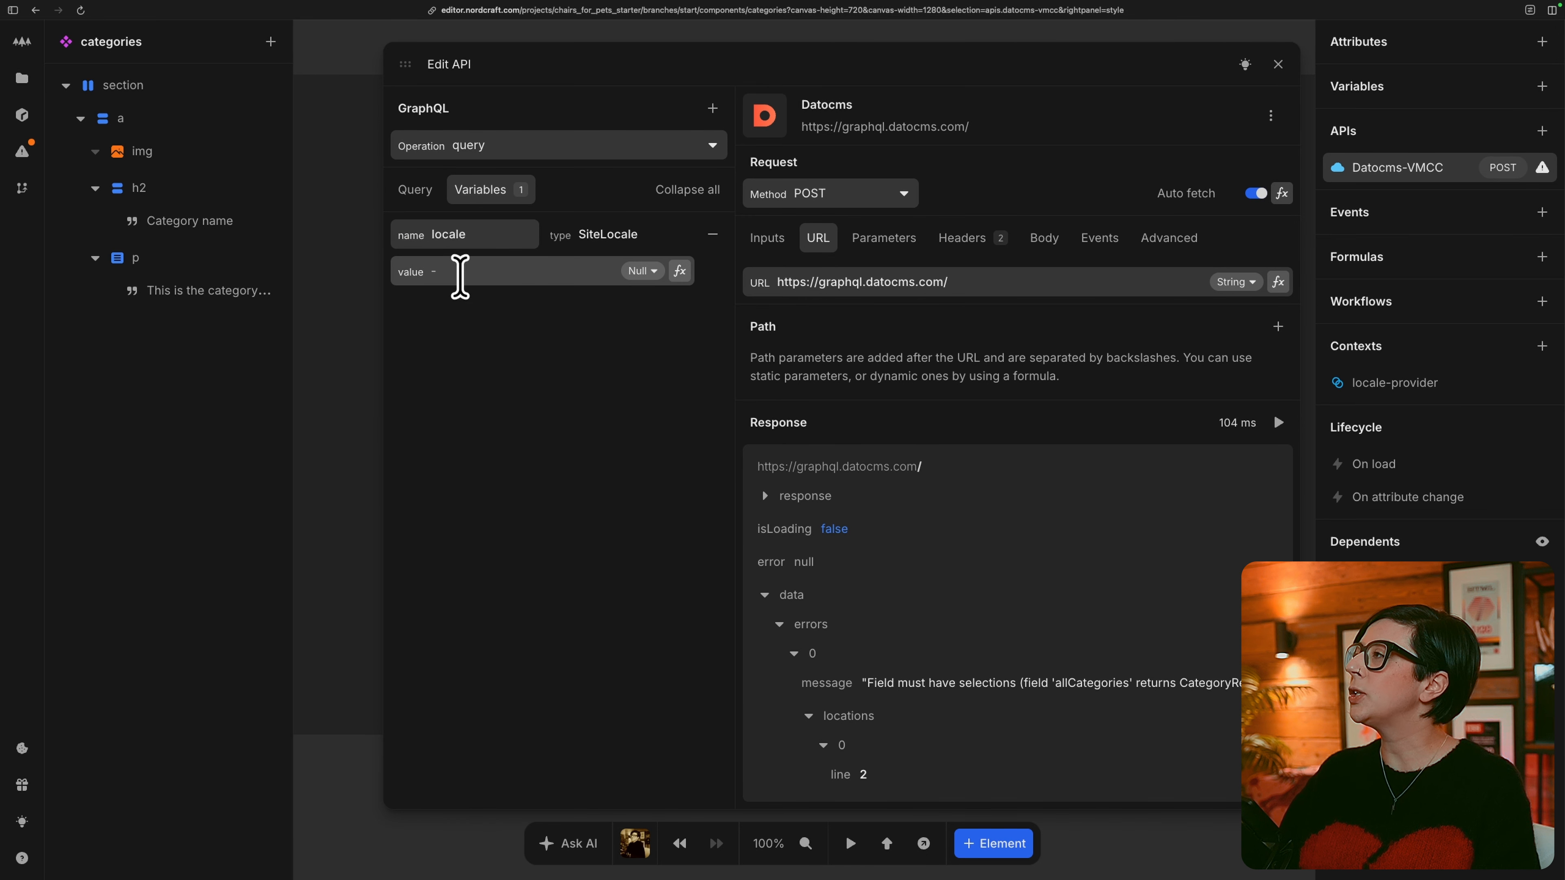
left_click(681, 271)
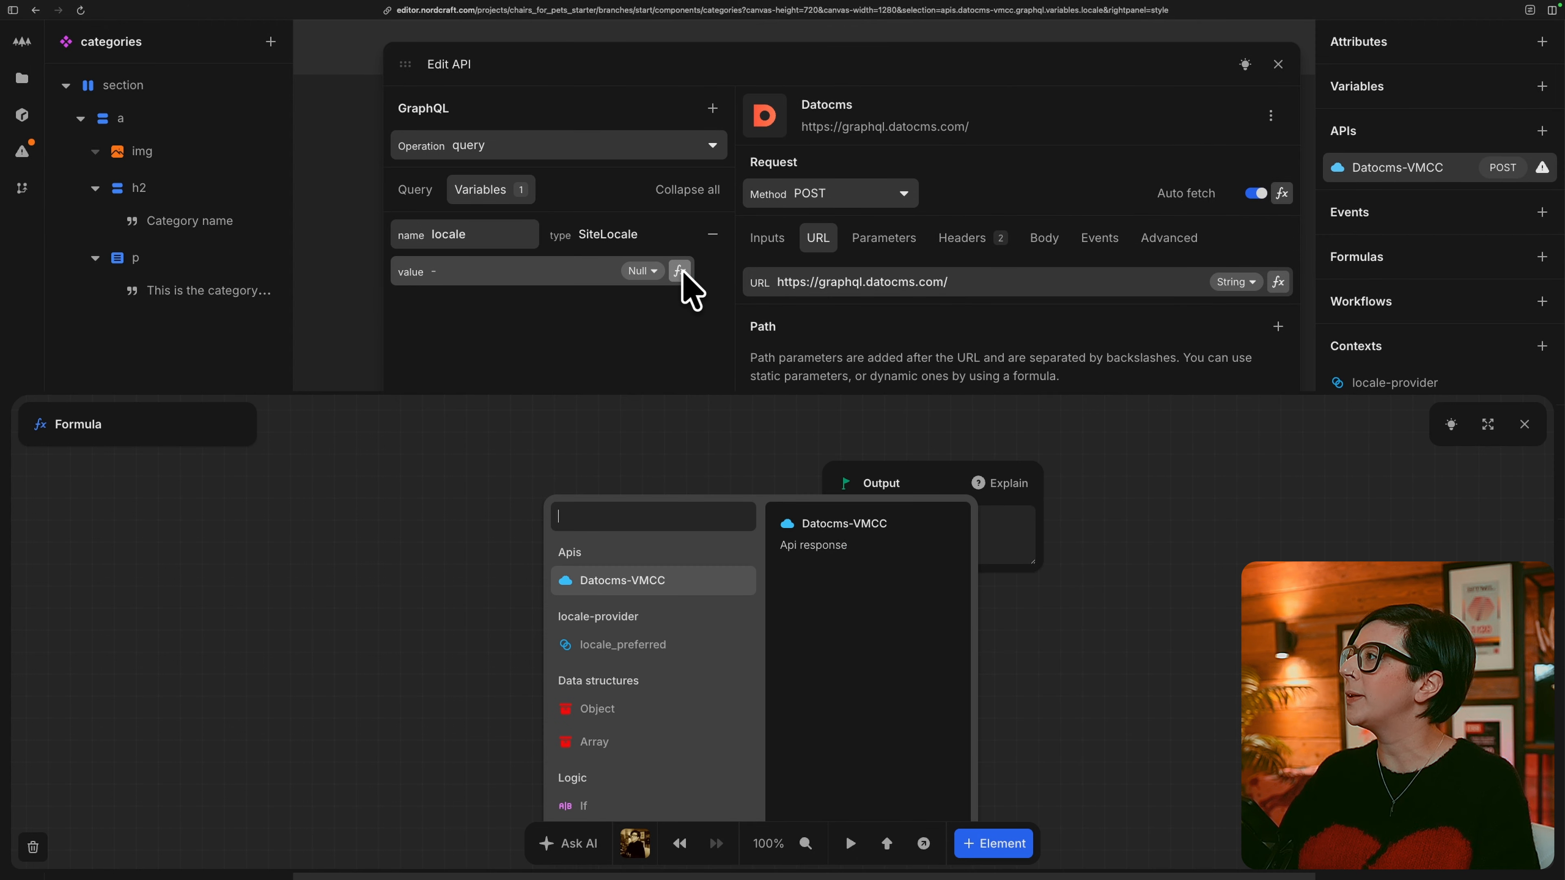
left_click(697, 653)
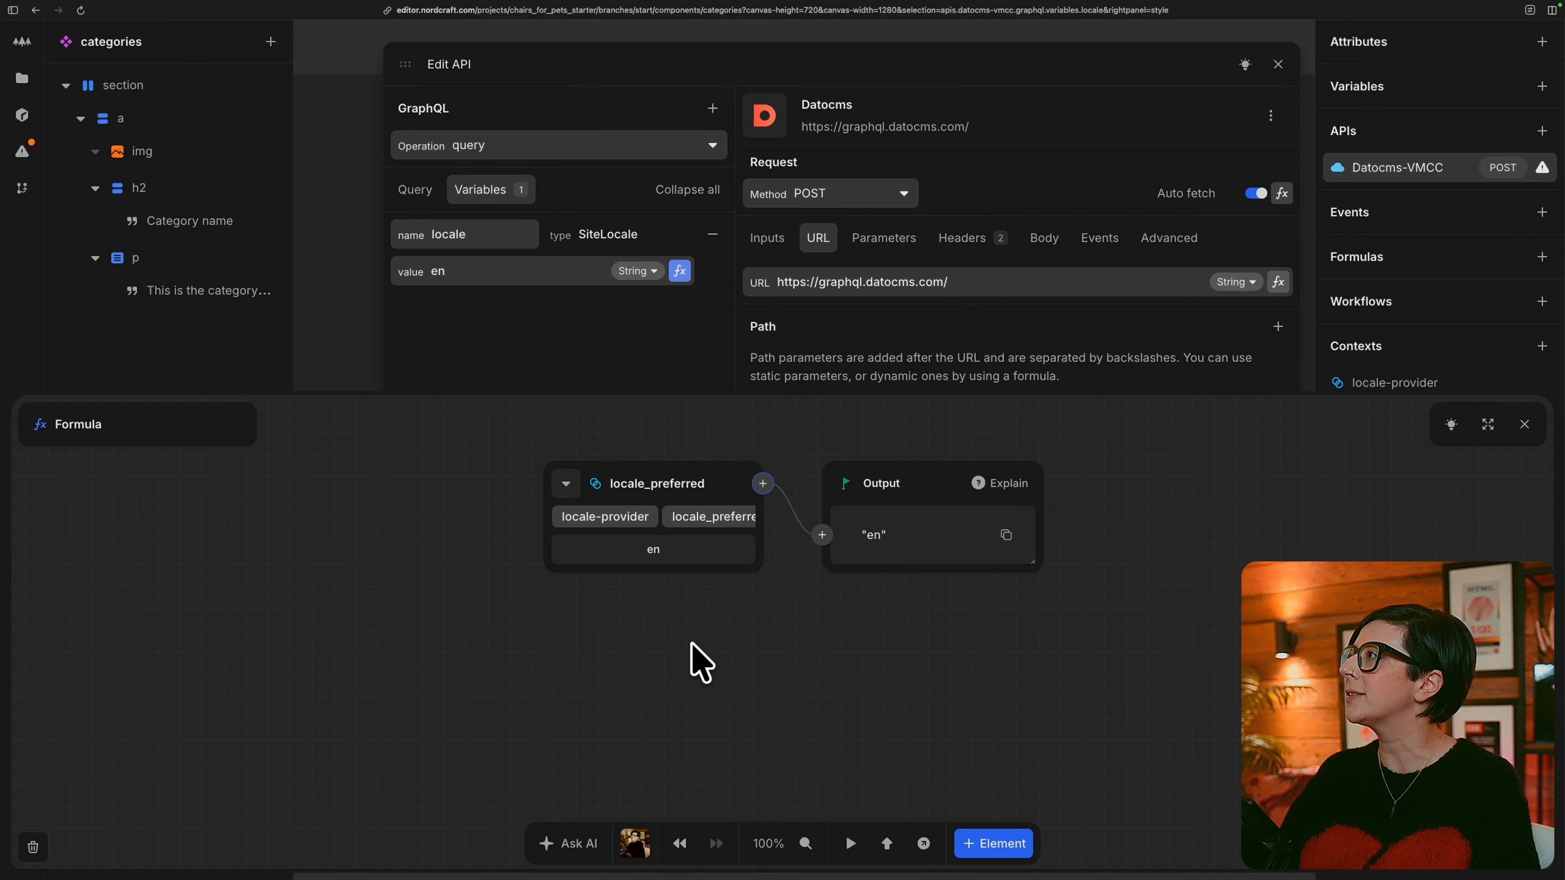
left_click(1524, 424)
Add the image's alt, height, url and width fields to the allCategories query.
left_click(414, 185)
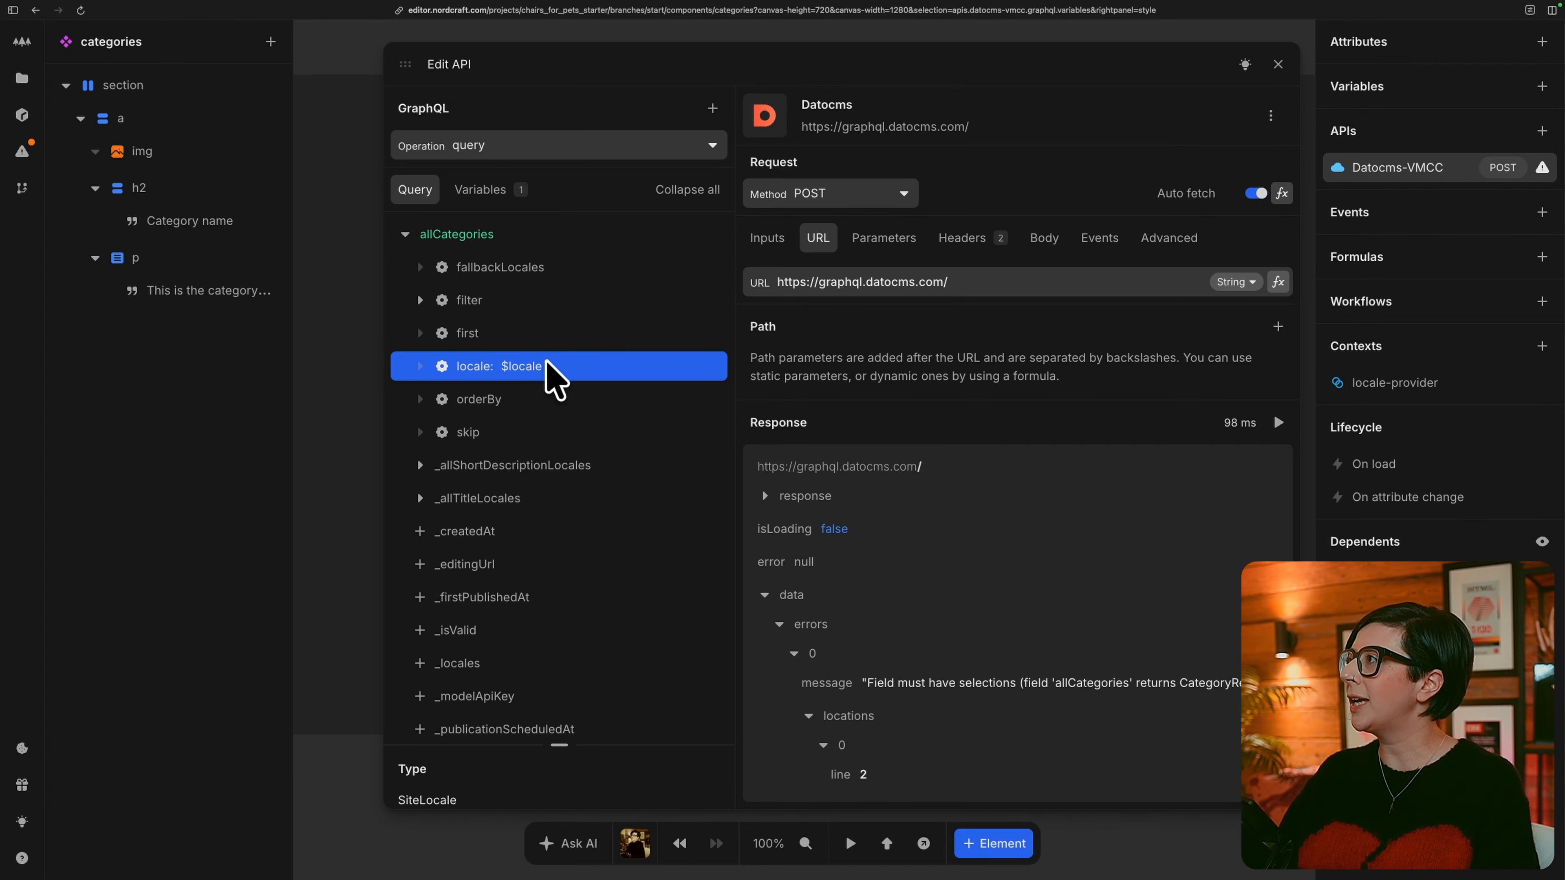
scroll(548, 373, "down", 4)
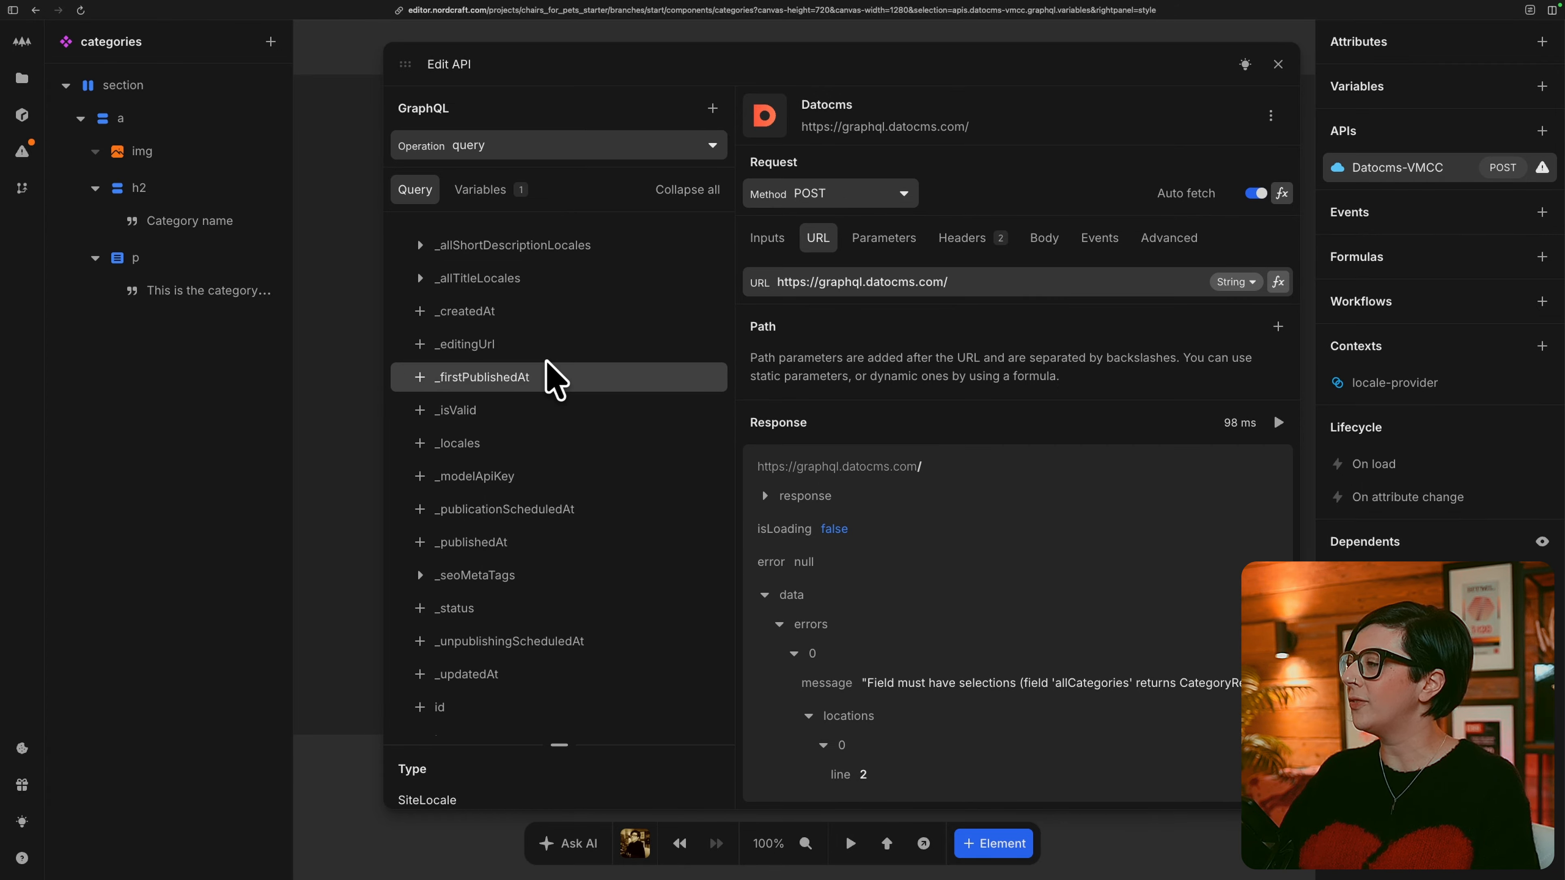
scroll(548, 377, "down", 2)
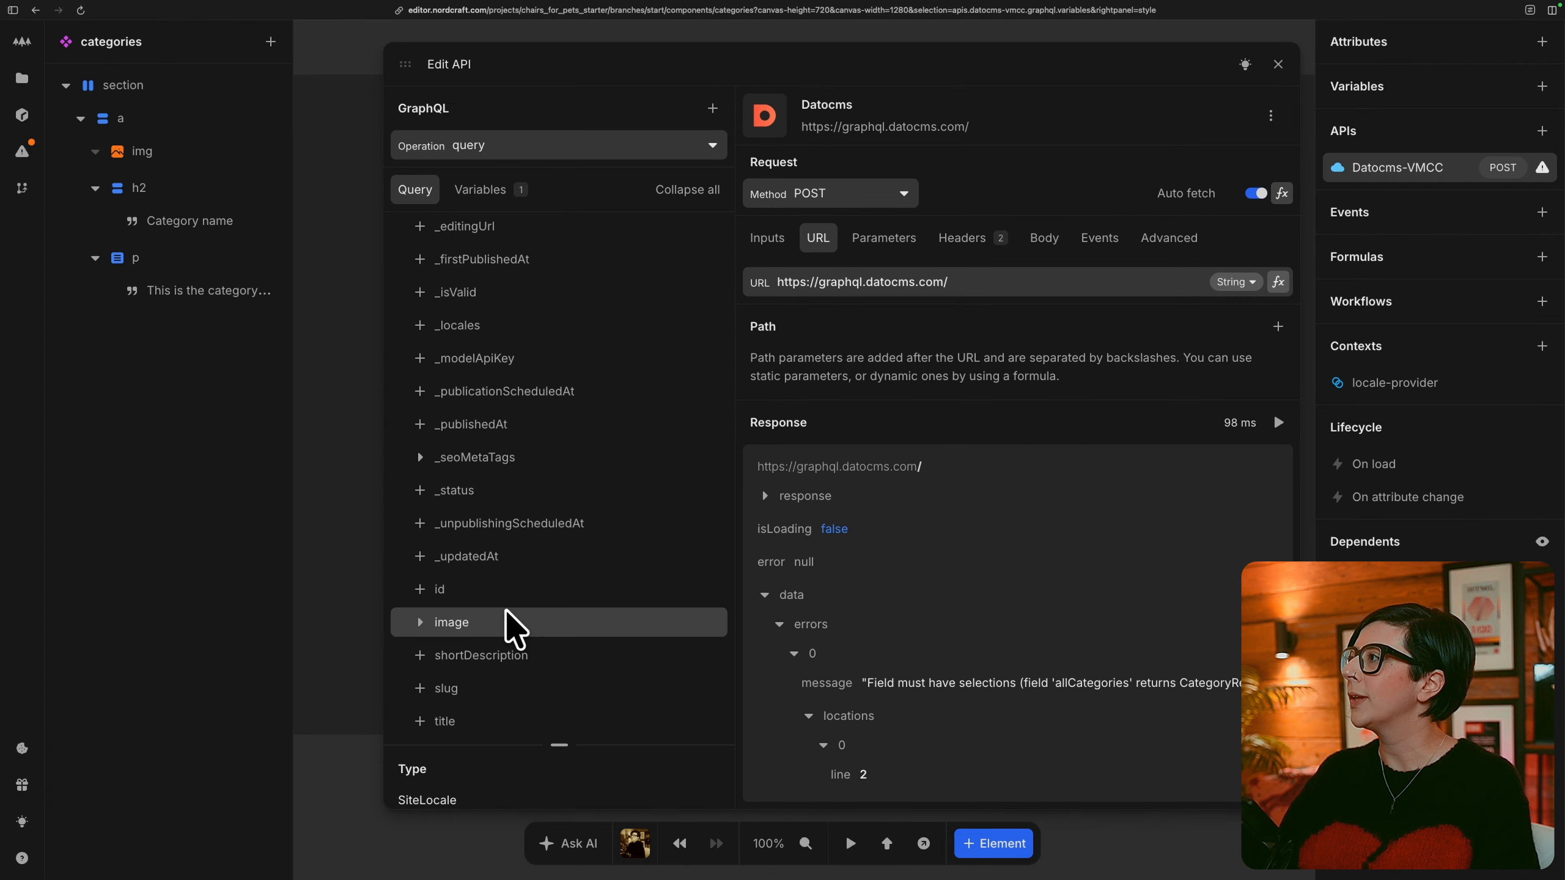
left_click(421, 623)
scroll(425, 638, "down", 7)
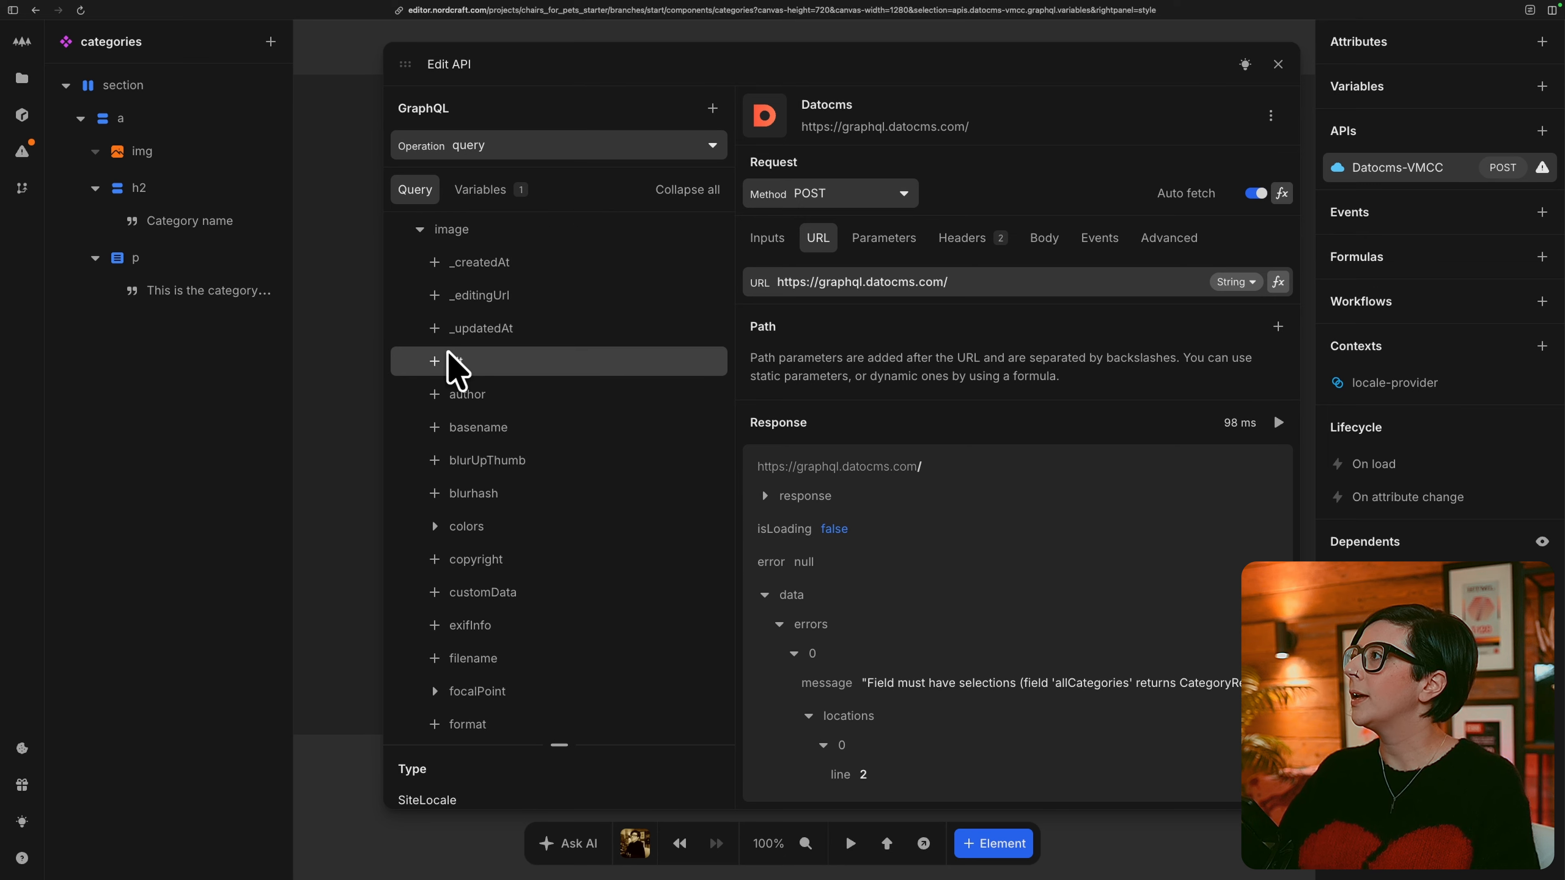
left_click(440, 362)
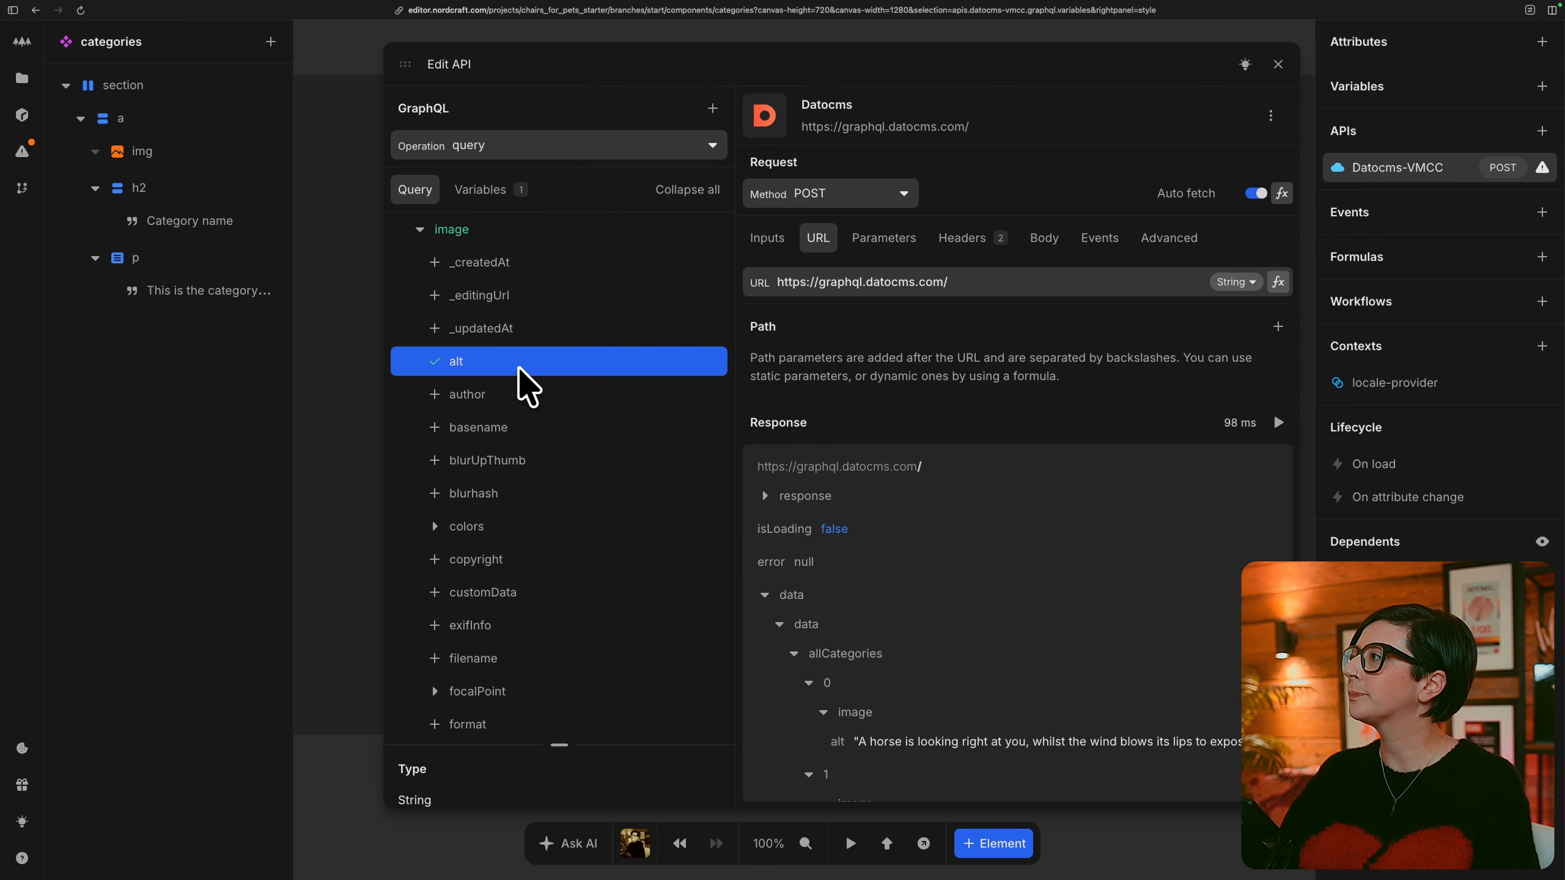
scroll(523, 388, "down", 3)
scroll(509, 580, "down", 5)
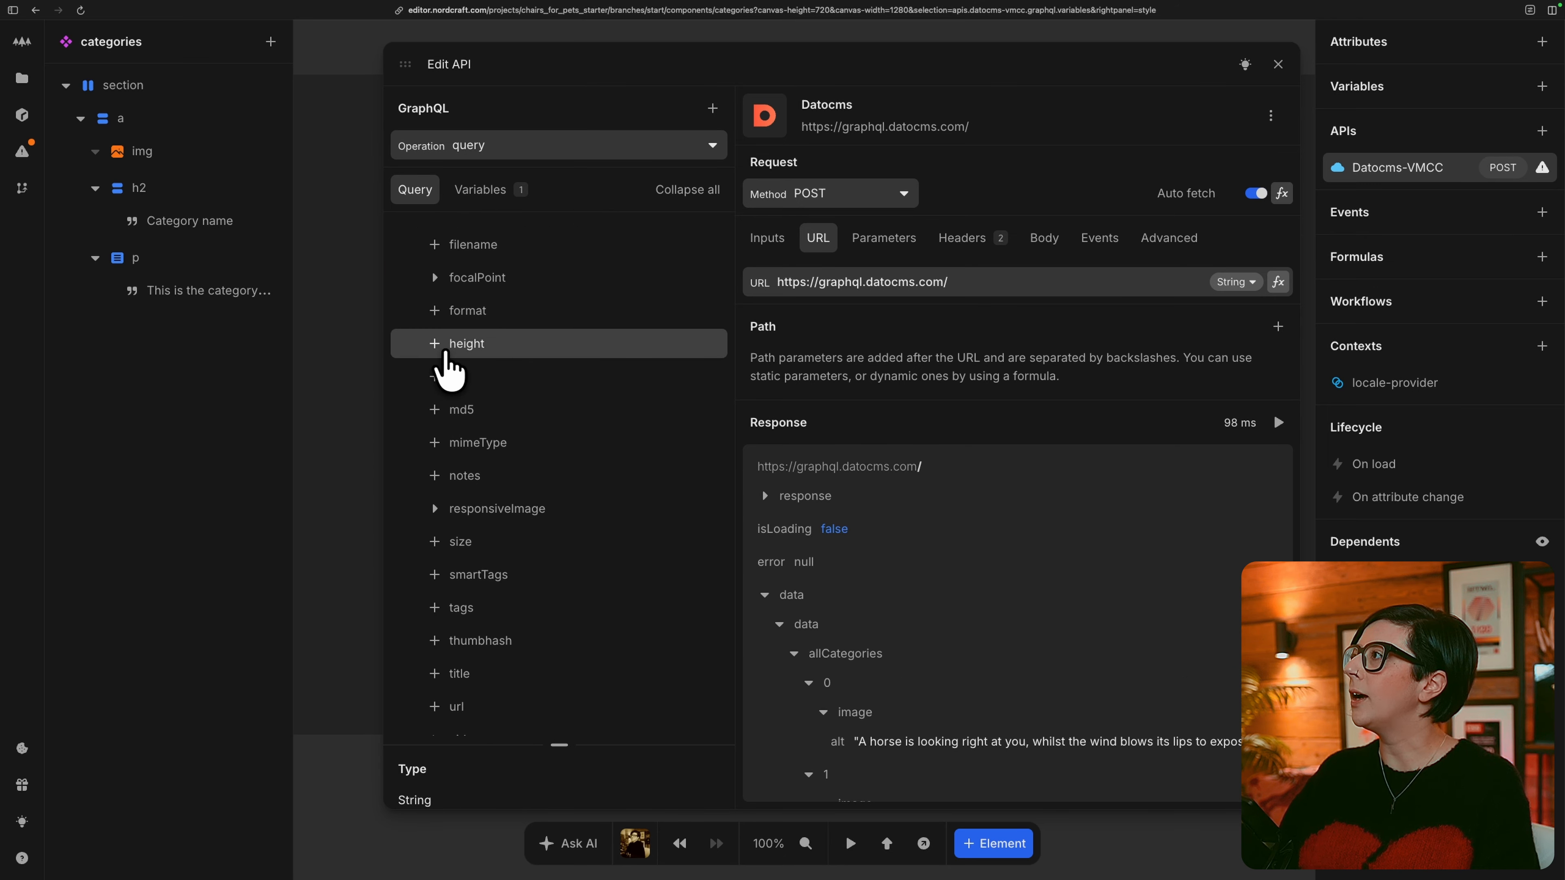
left_click(439, 344)
scroll(493, 481, "down", 2)
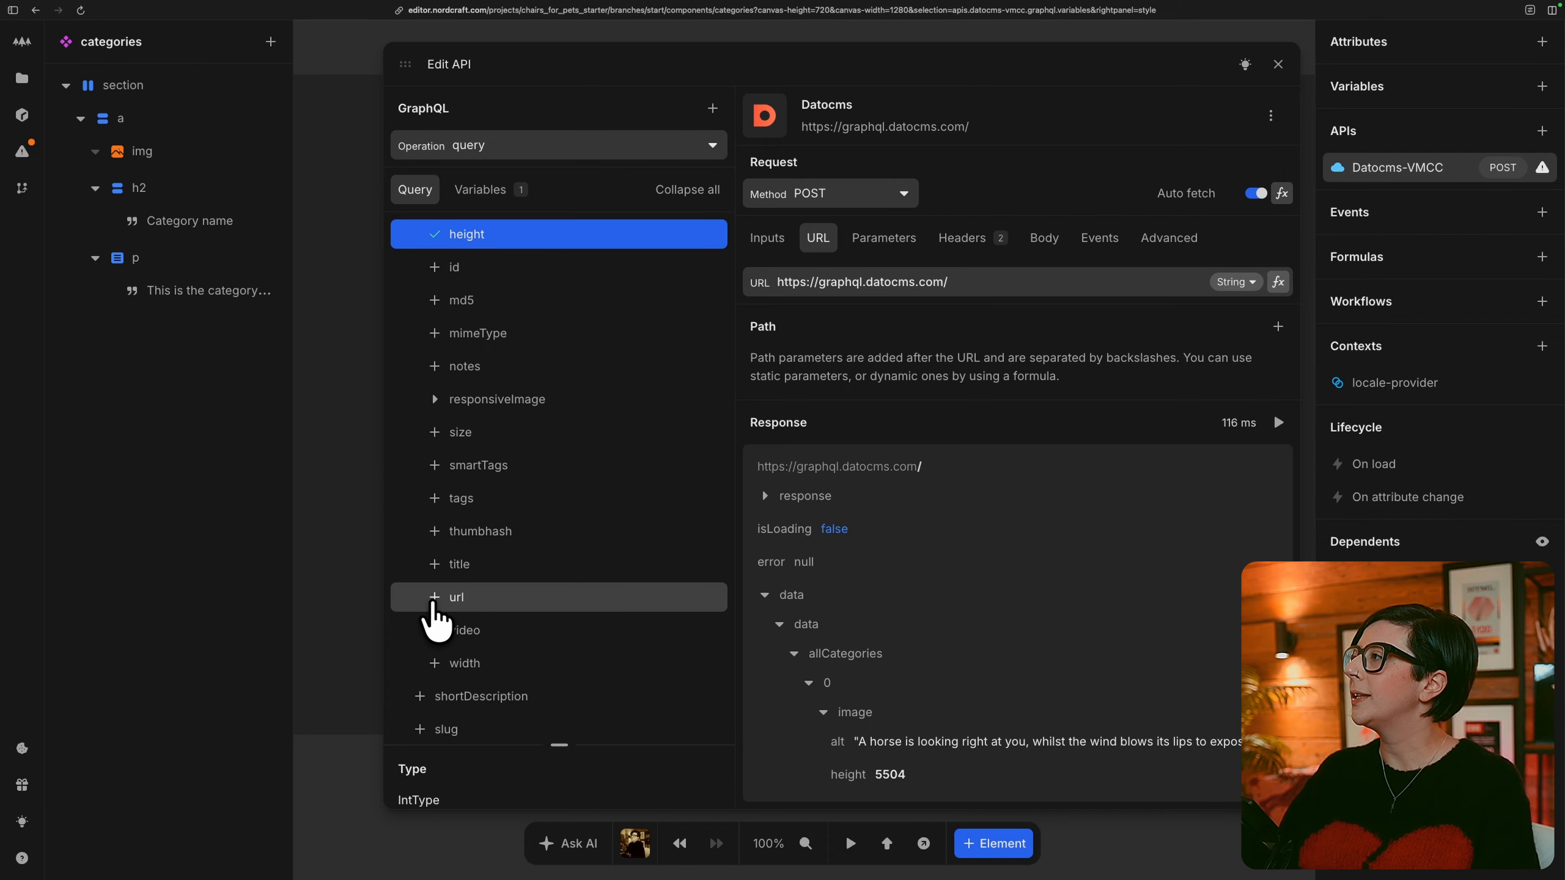
left_click(434, 598)
left_click(434, 664)
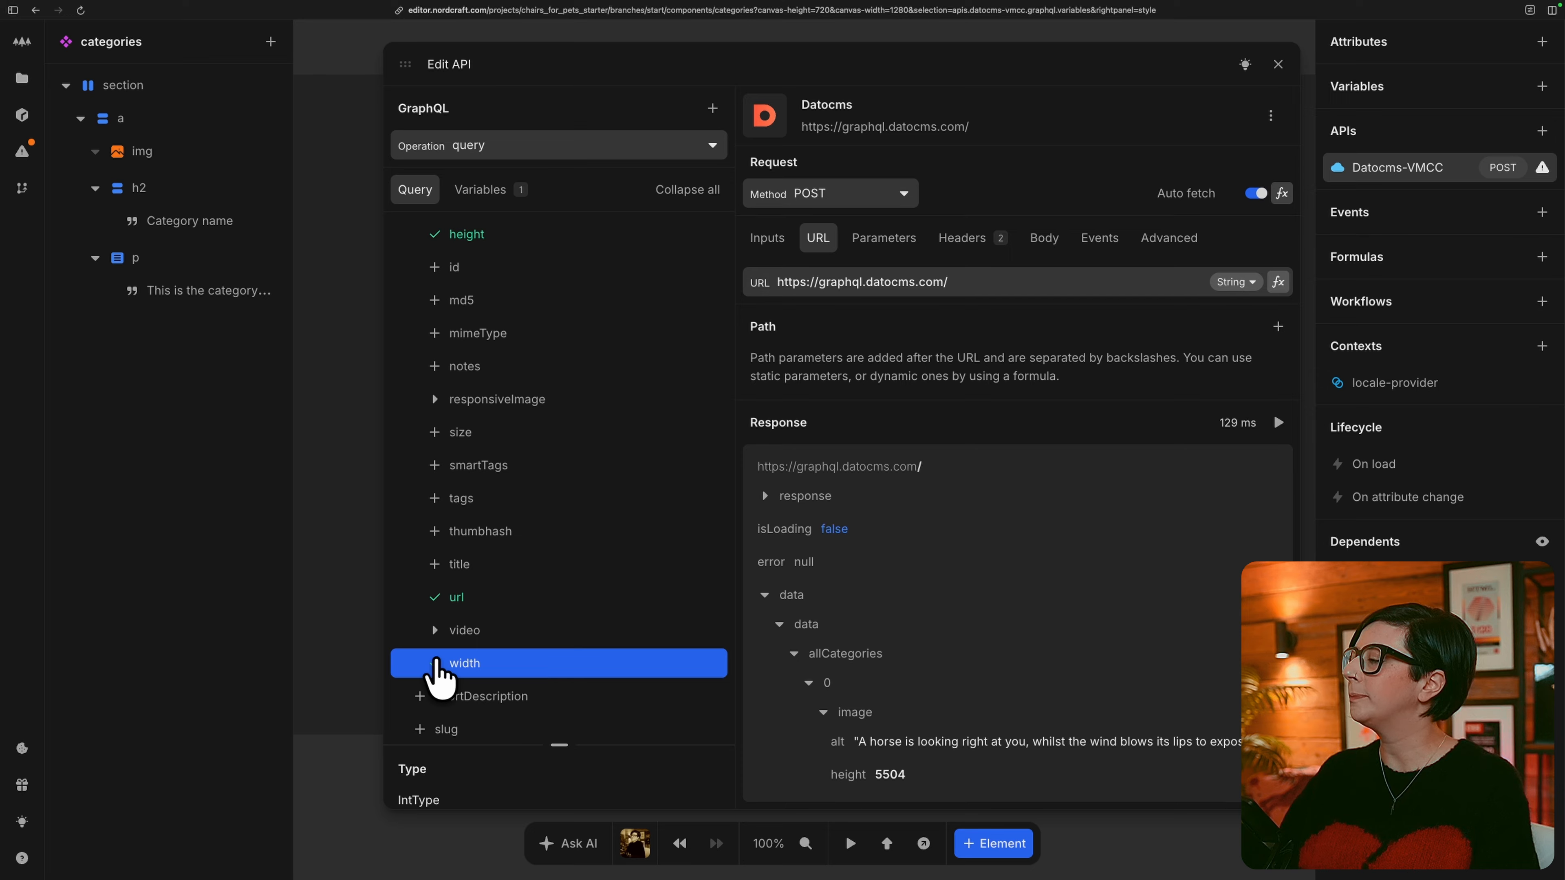
Add the shortDescription, slug and title fields of allCategories to the query and review the response data.
scroll(434, 662, "down", 1)
left_click(422, 656)
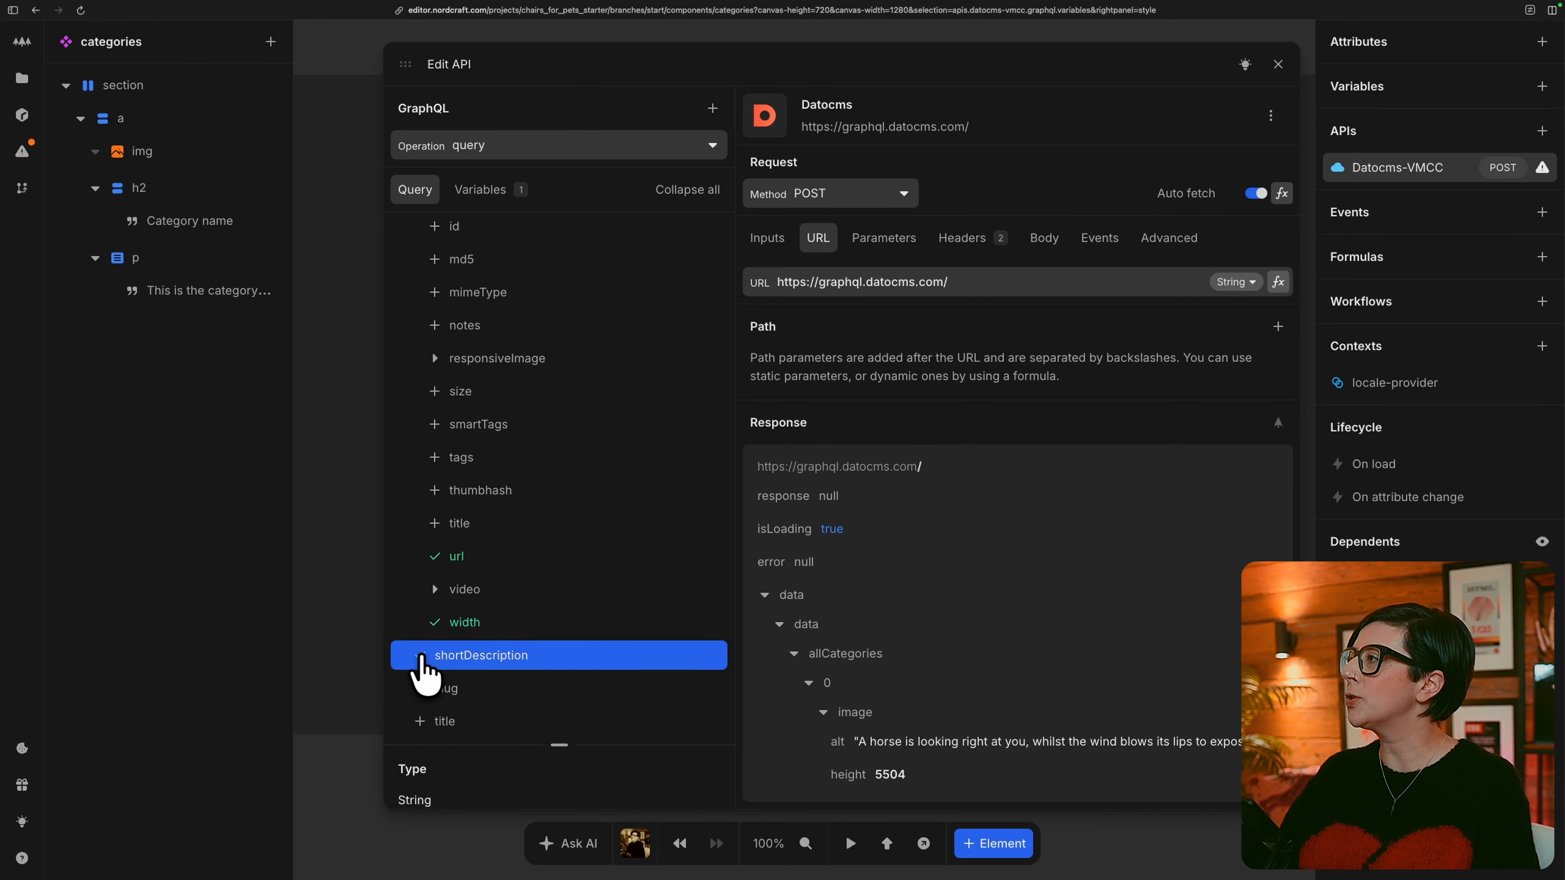
left_click(421, 688)
left_click(421, 721)
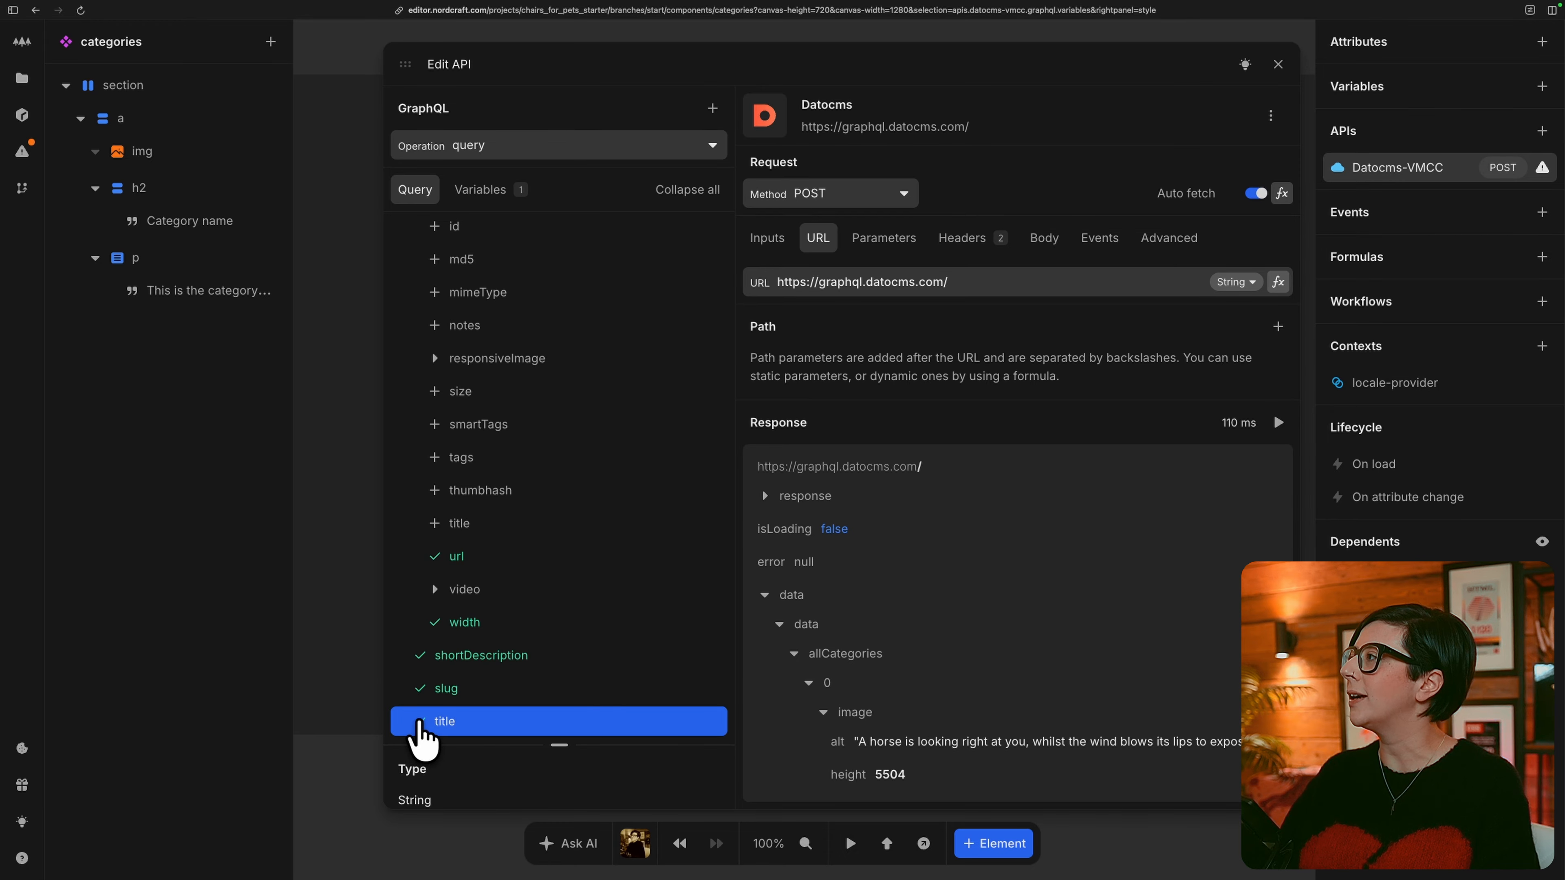
scroll(1011, 672, "down", 3)
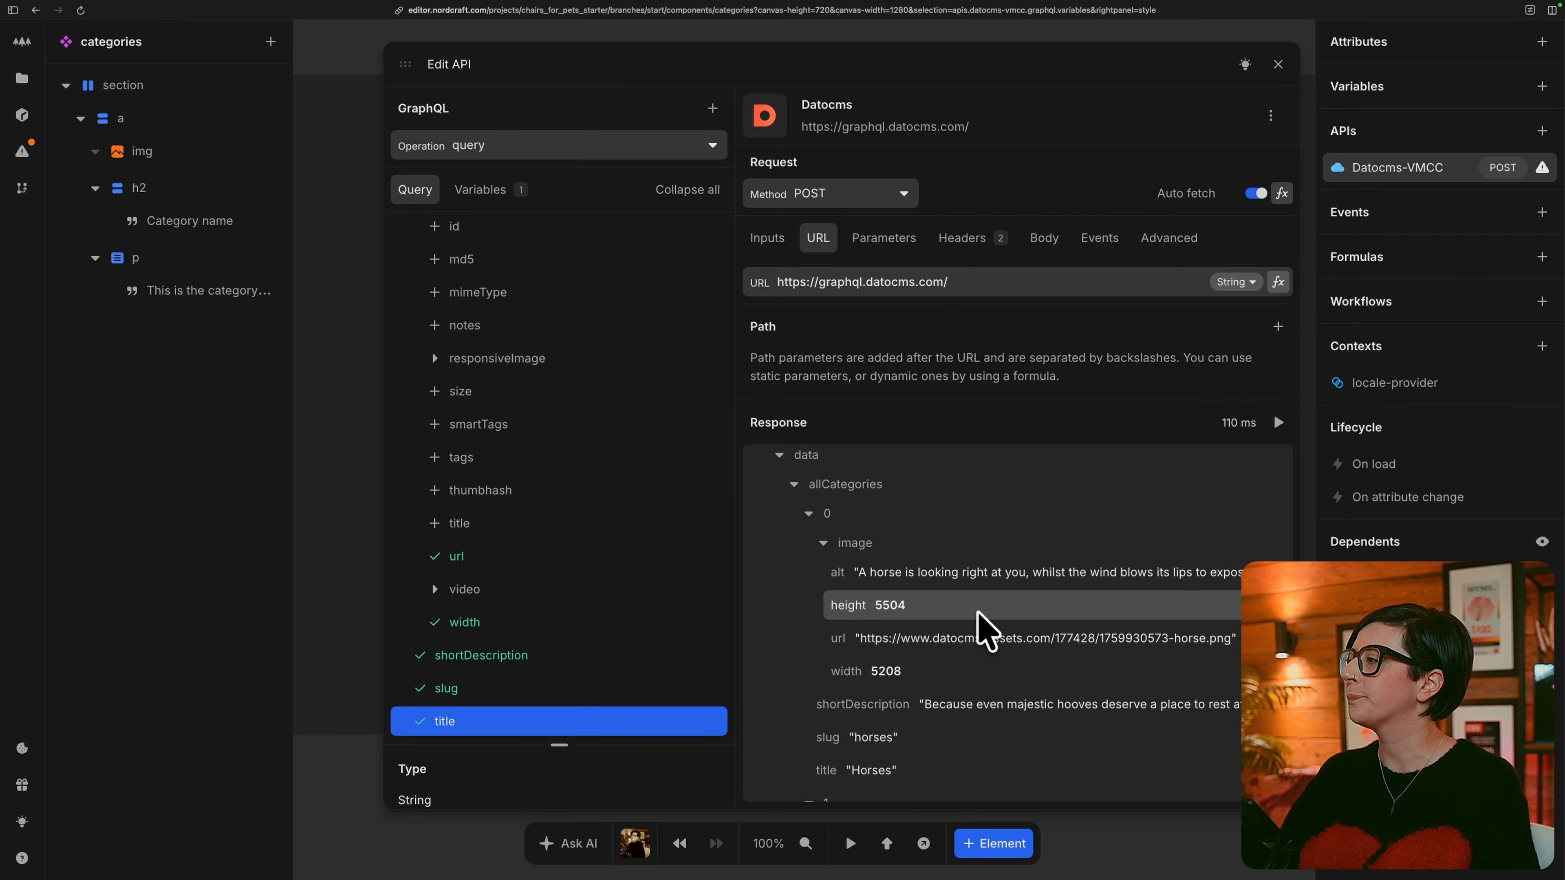
Rename the Datocms API of the component to categories and close its editor.
double_click(1423, 167)
type("c")
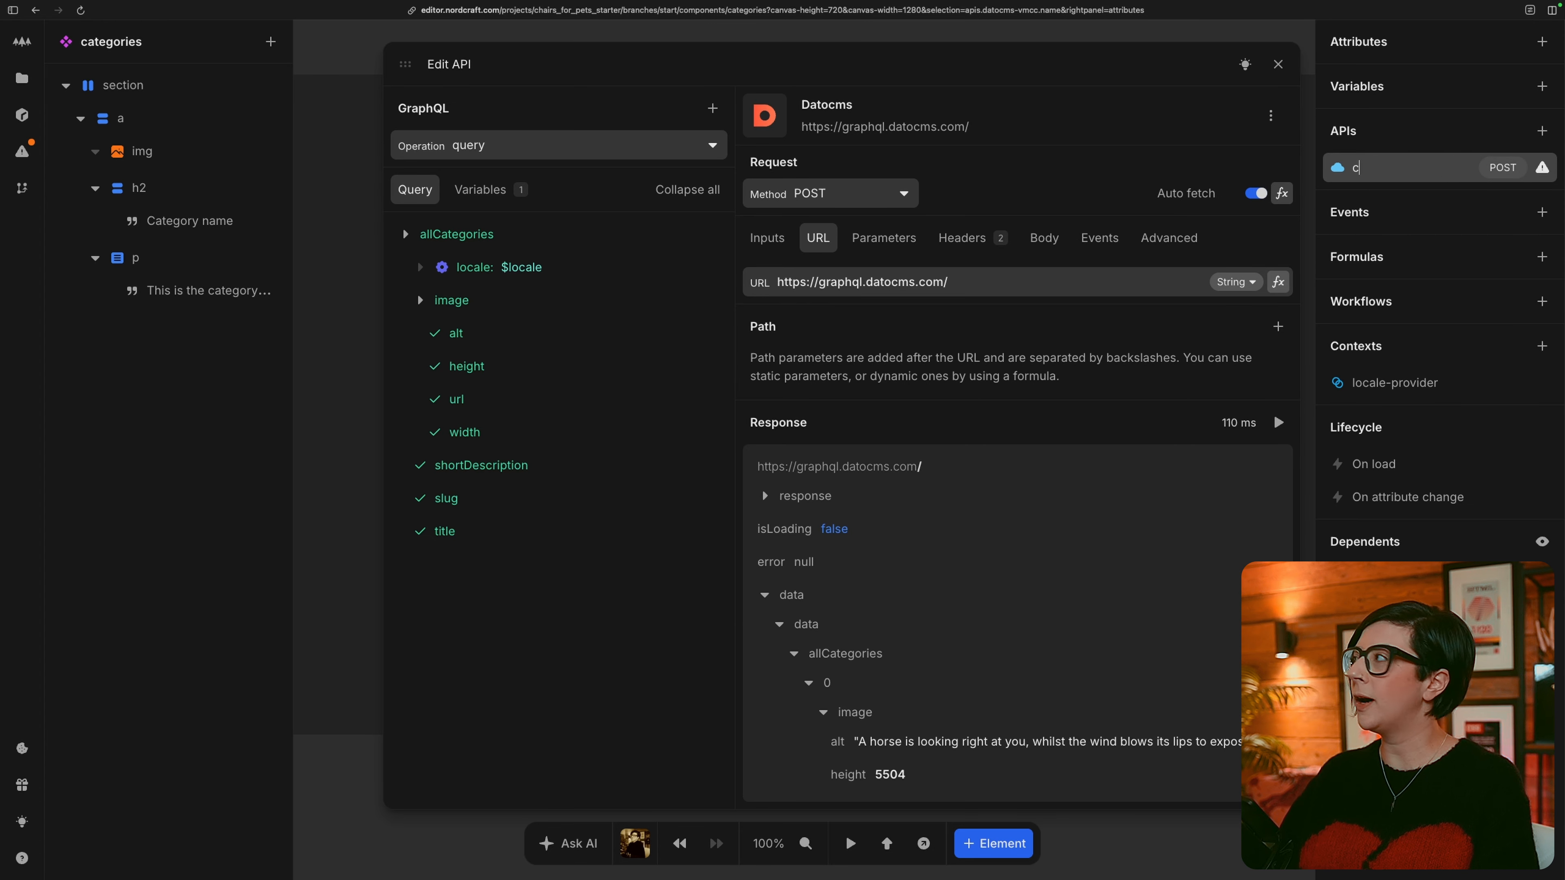
type("ategories")
key("Return")
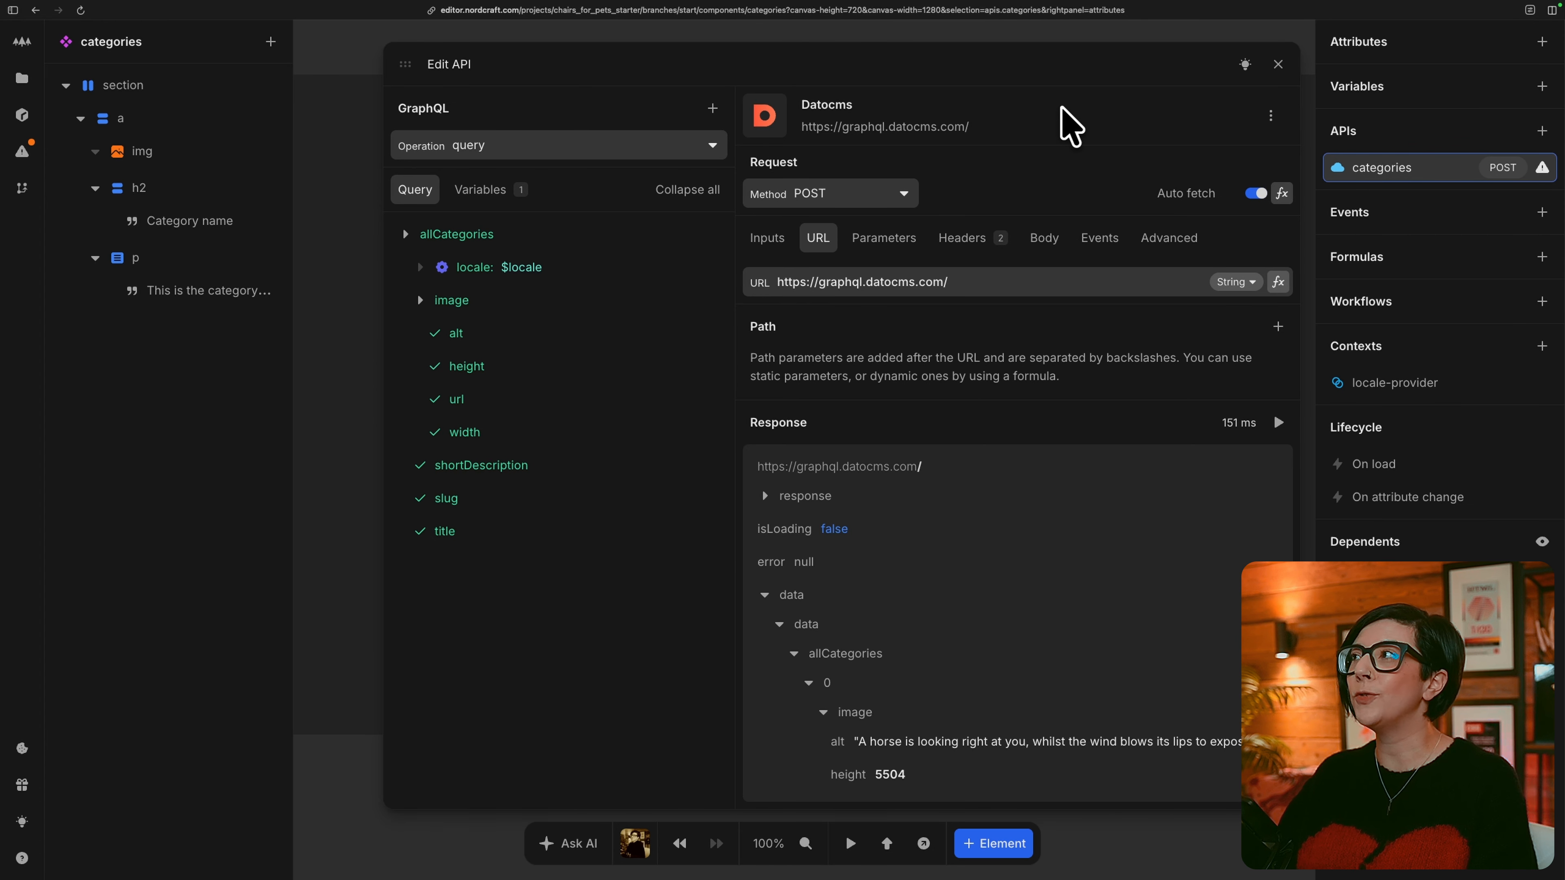
left_click(350, 60)
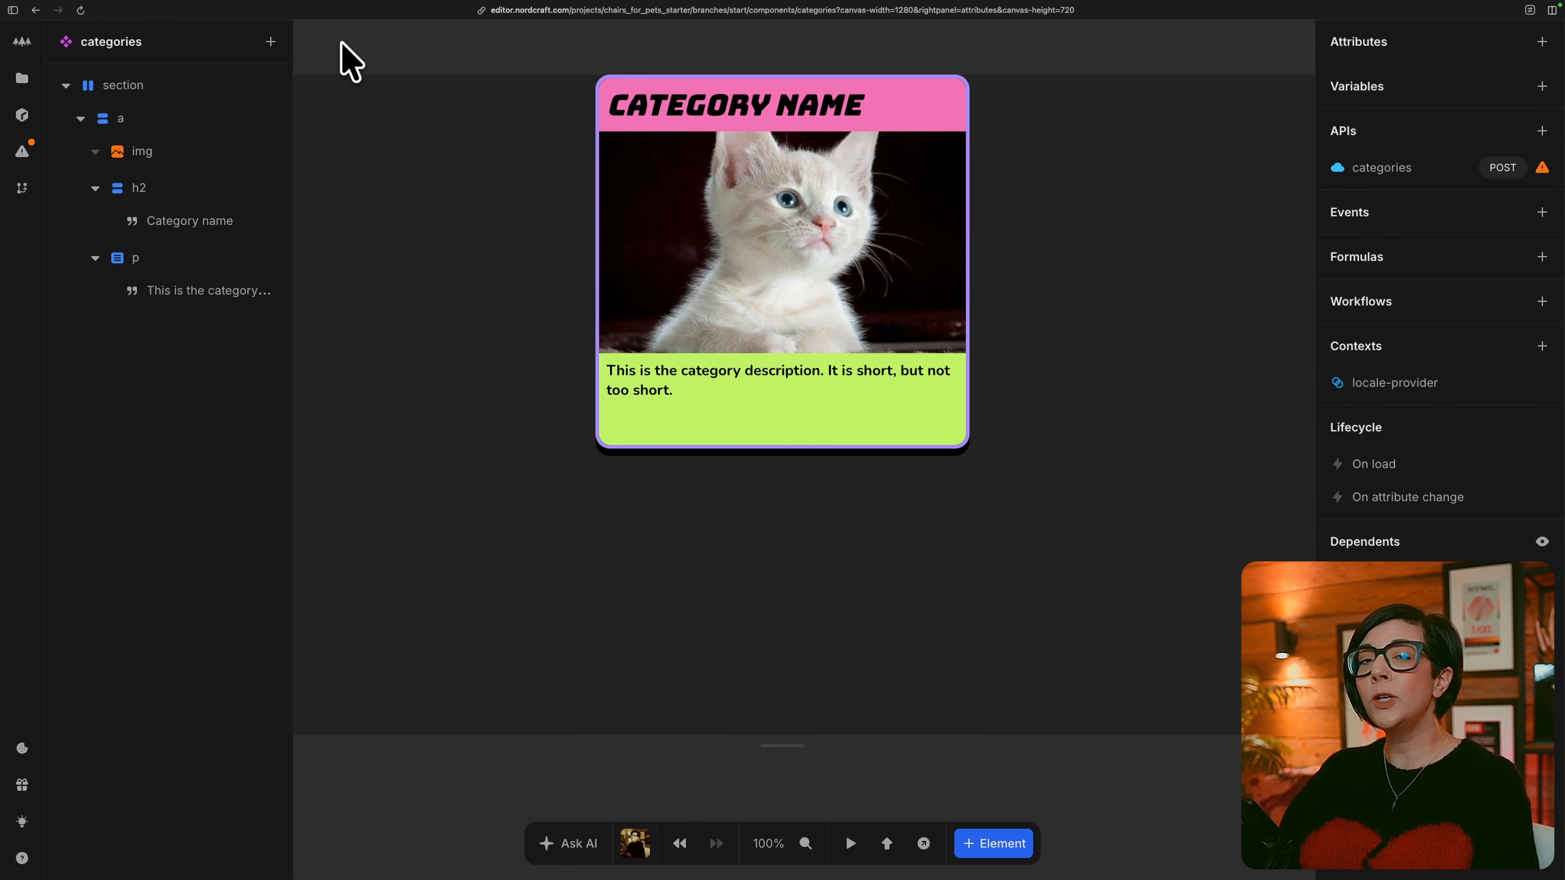
Repeat the a element over the allCategories array from the categories API's data.
left_click(215, 119)
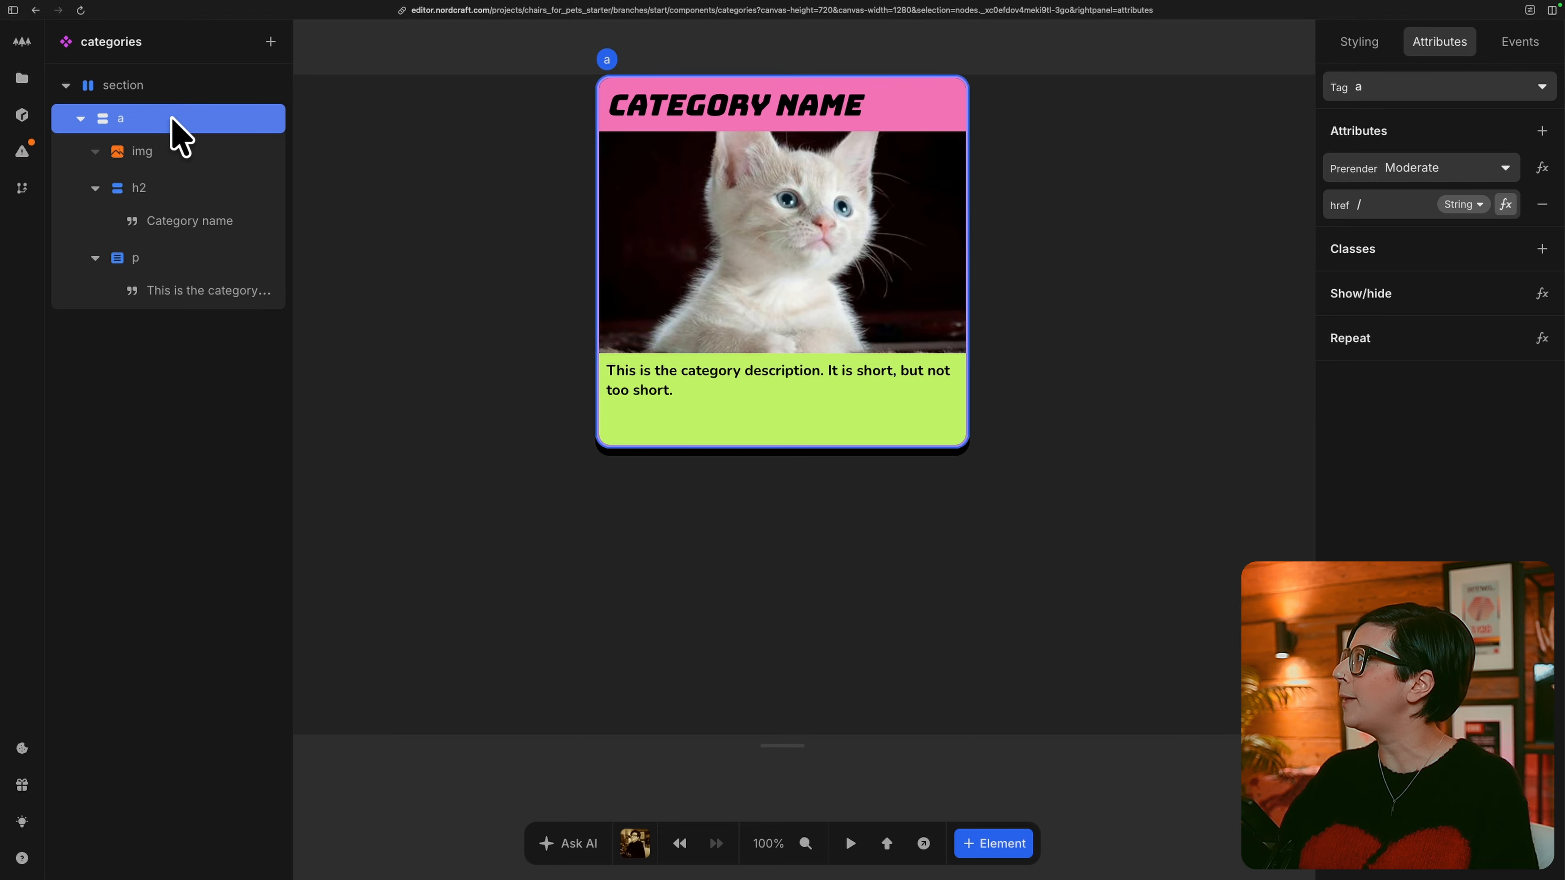
left_click(1542, 338)
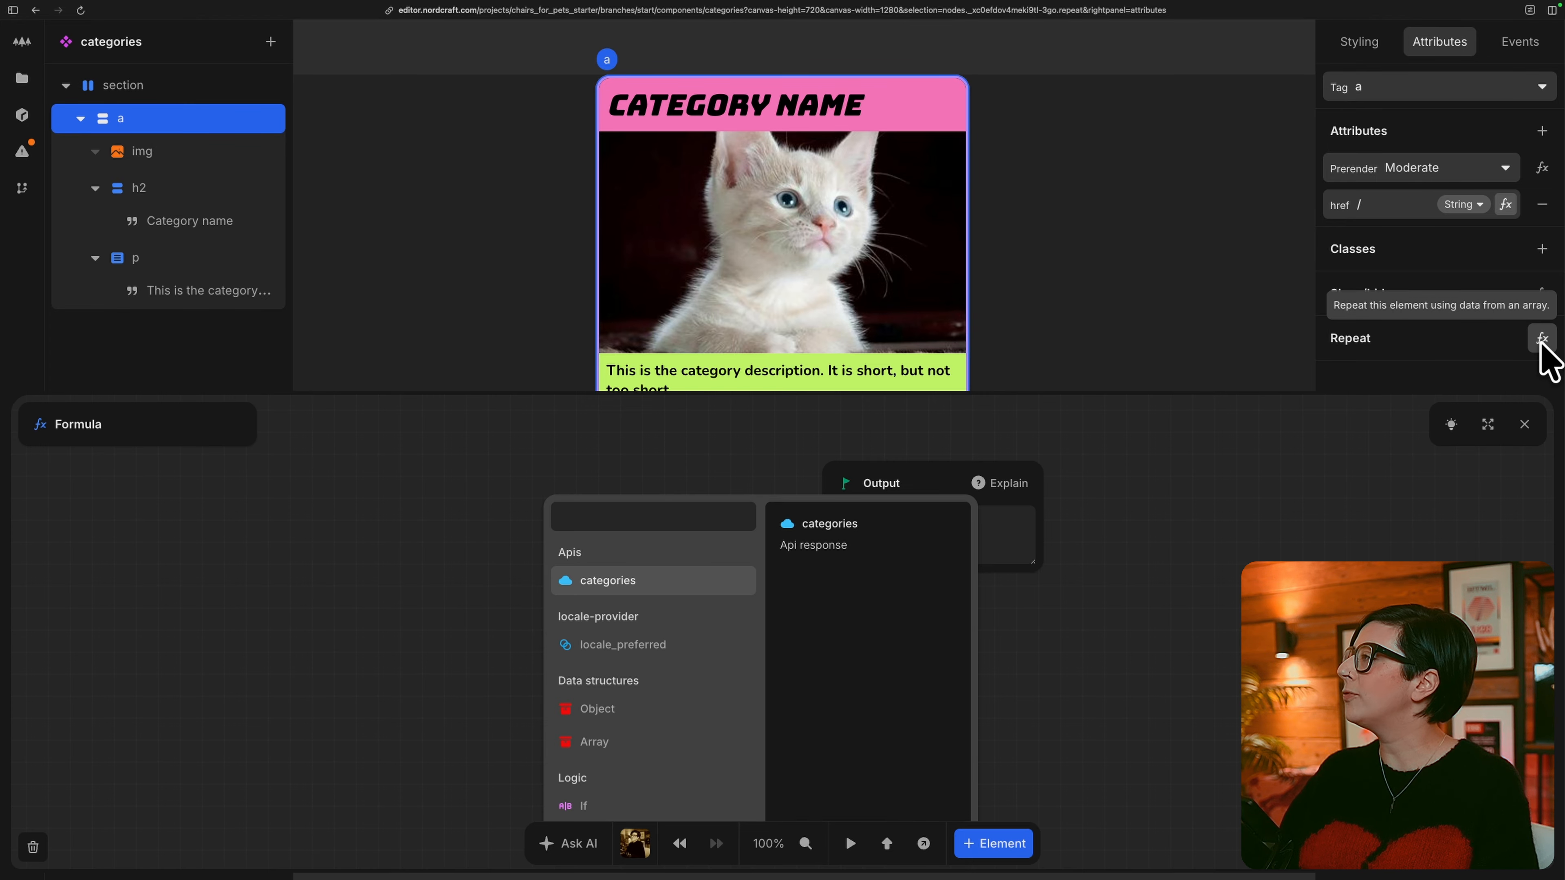
left_click(664, 585)
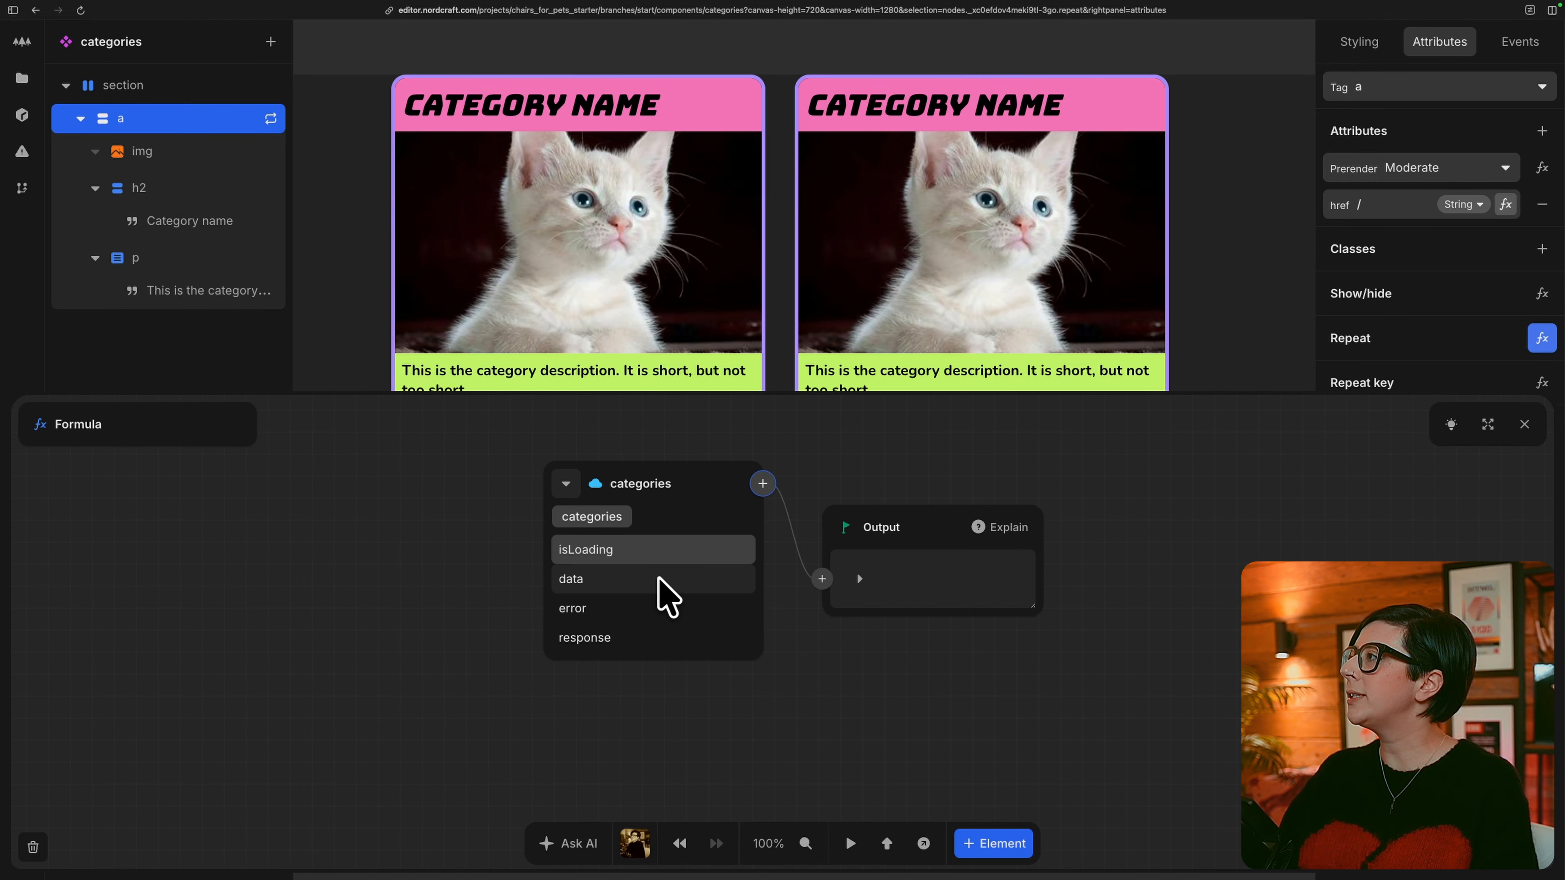
left_click(638, 579)
left_click(656, 549)
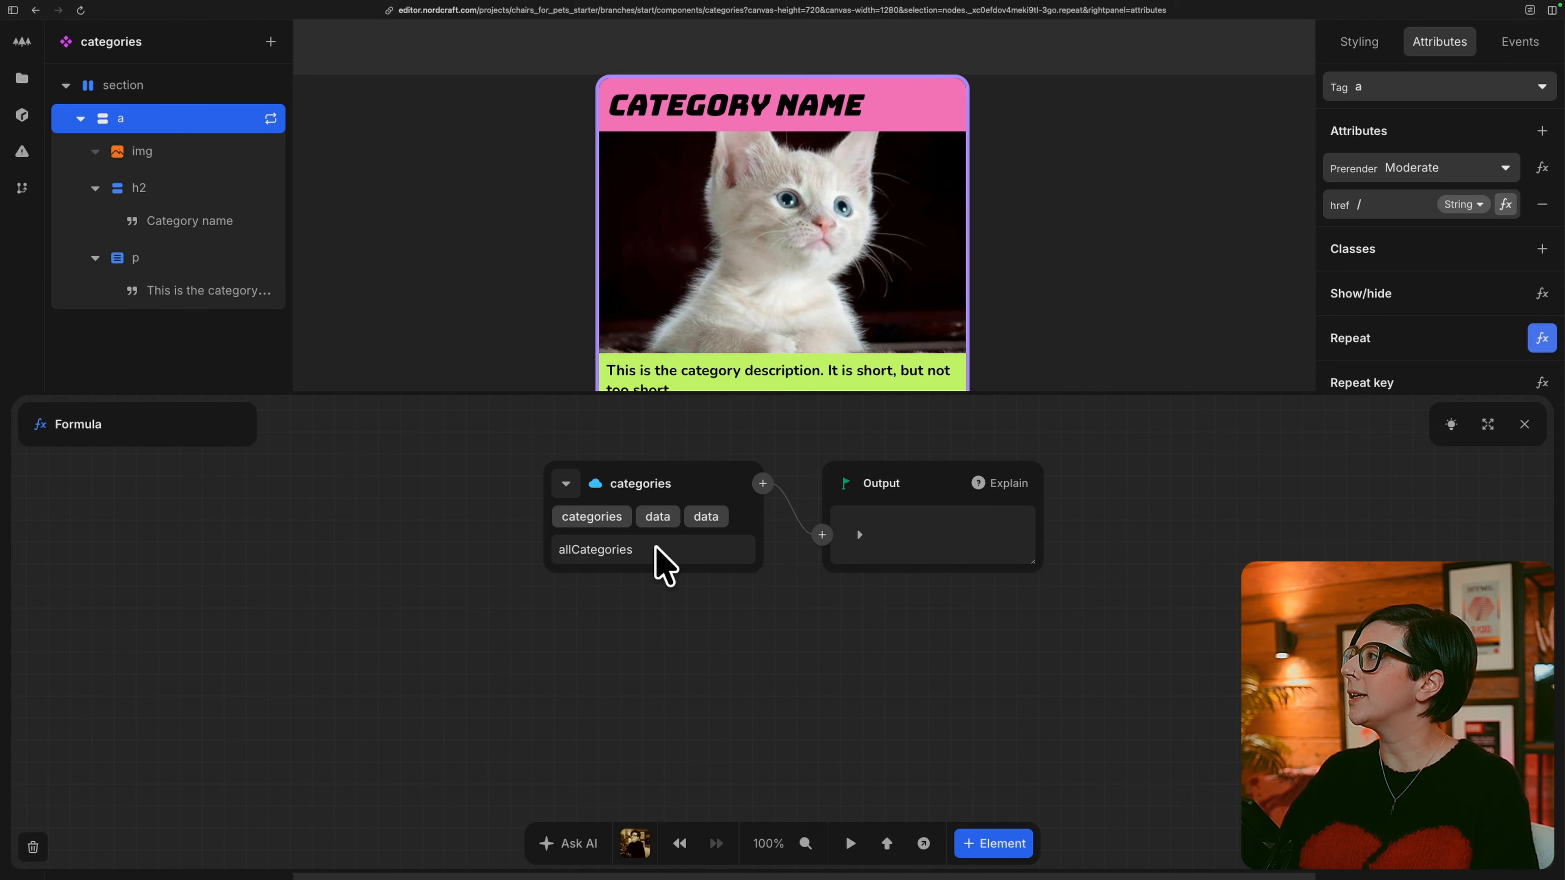
left_click(656, 549)
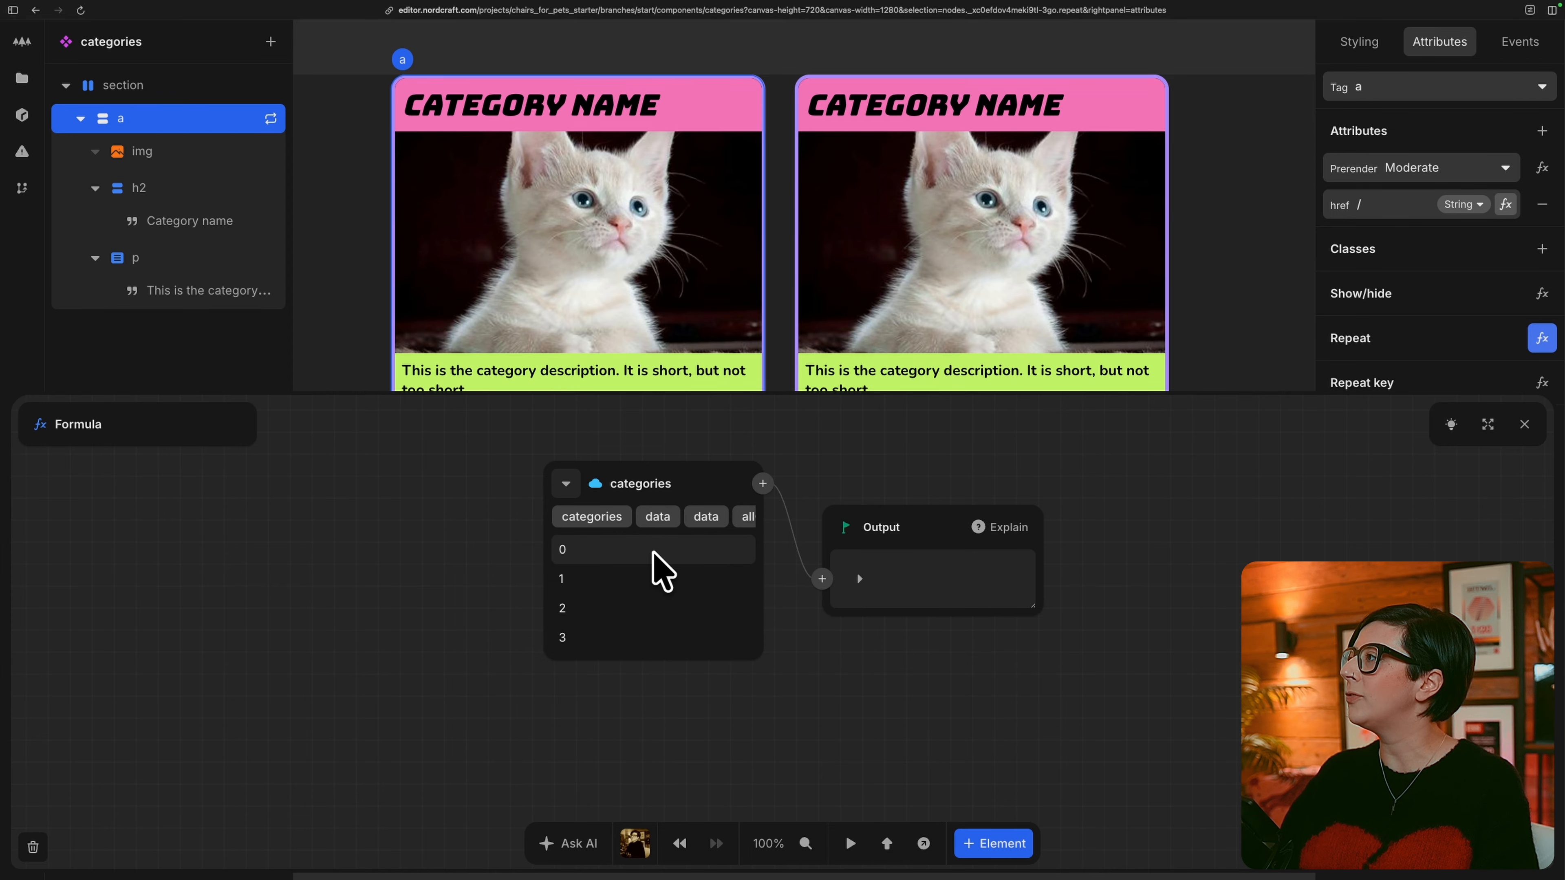
left_click(1524, 425)
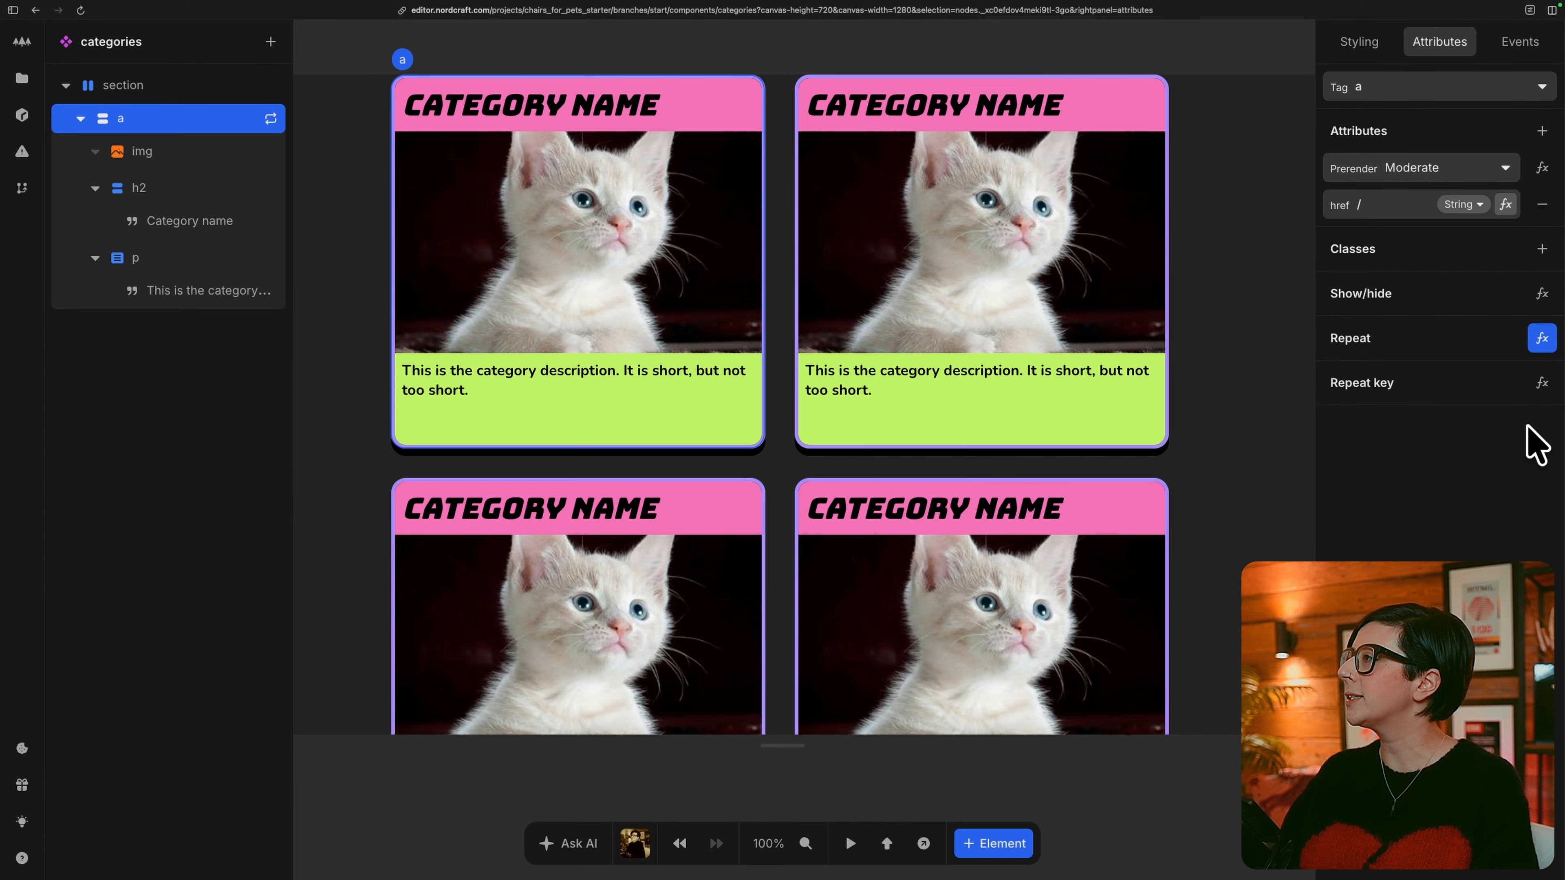
Bind the alt attribute of the category card's img to the repeat item's image alt.
left_click(163, 153)
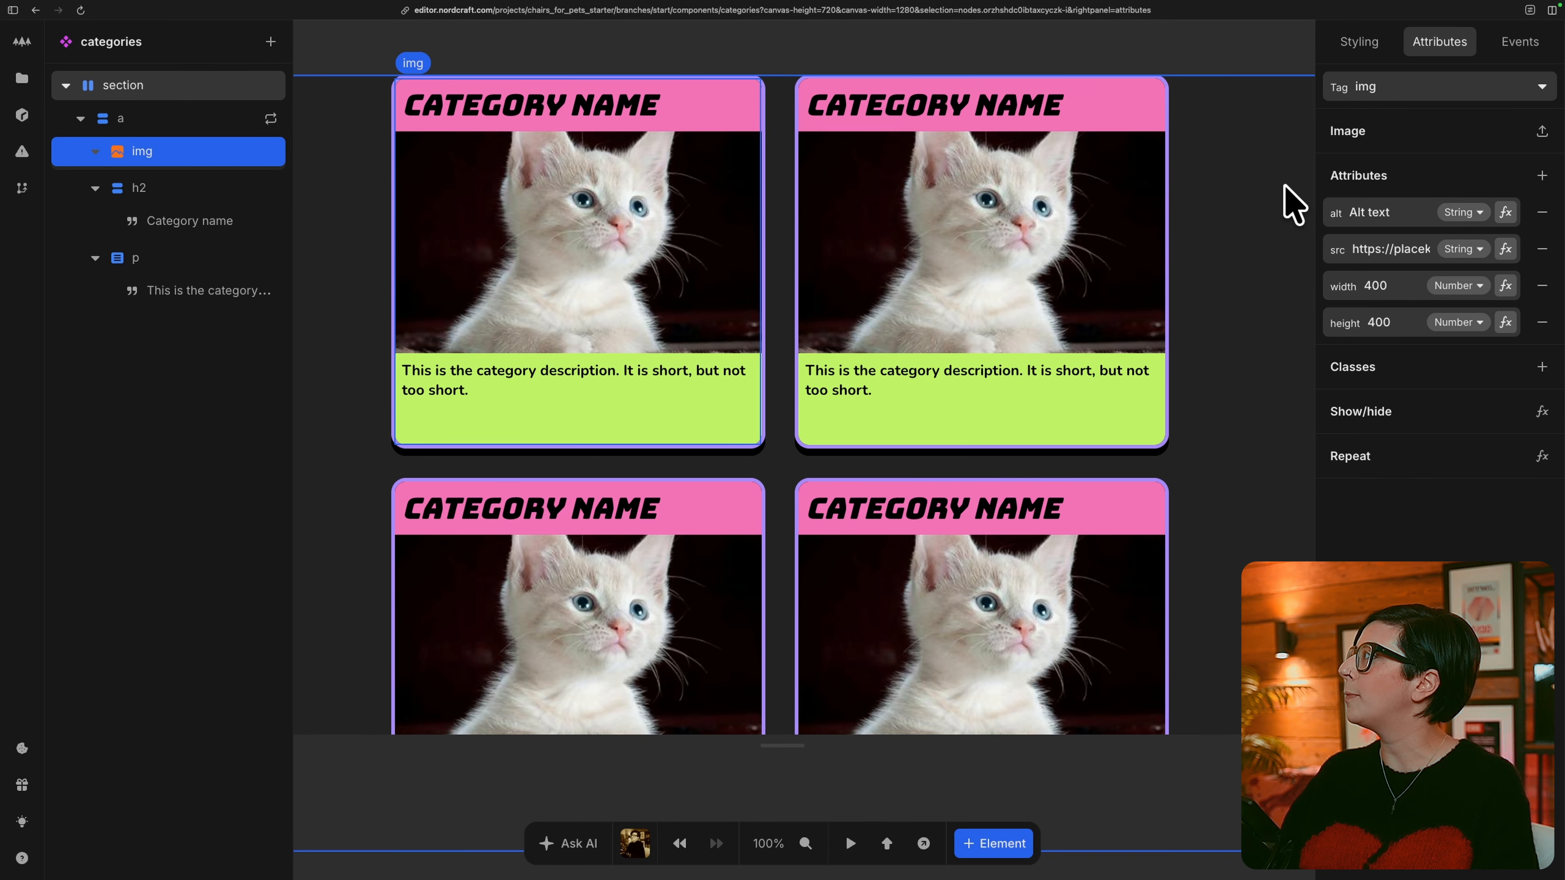
left_click(1505, 212)
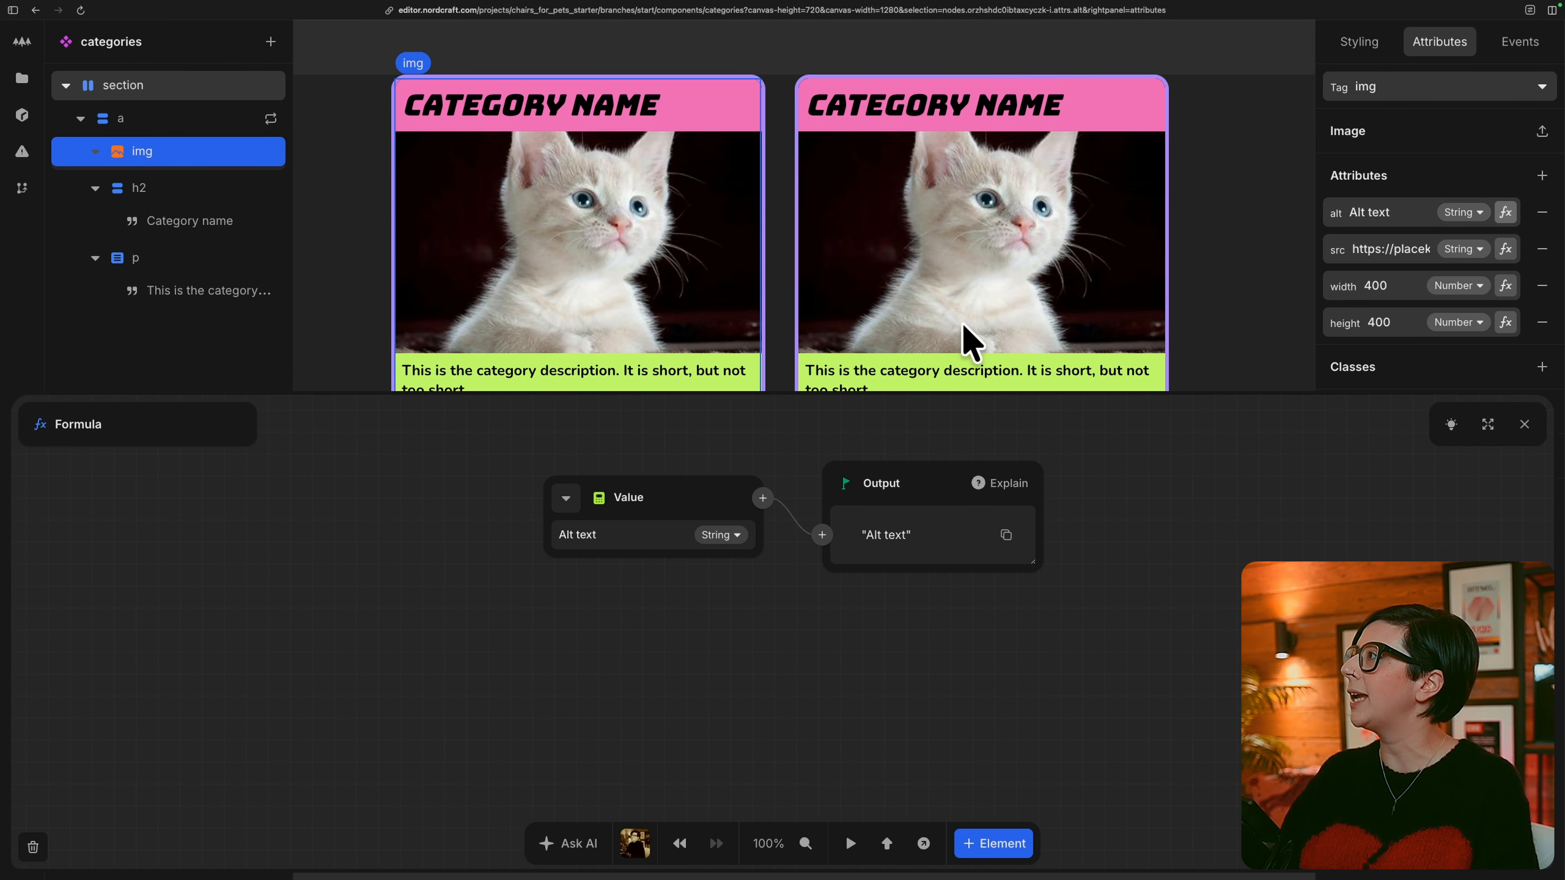
left_click(583, 517)
left_click(663, 561)
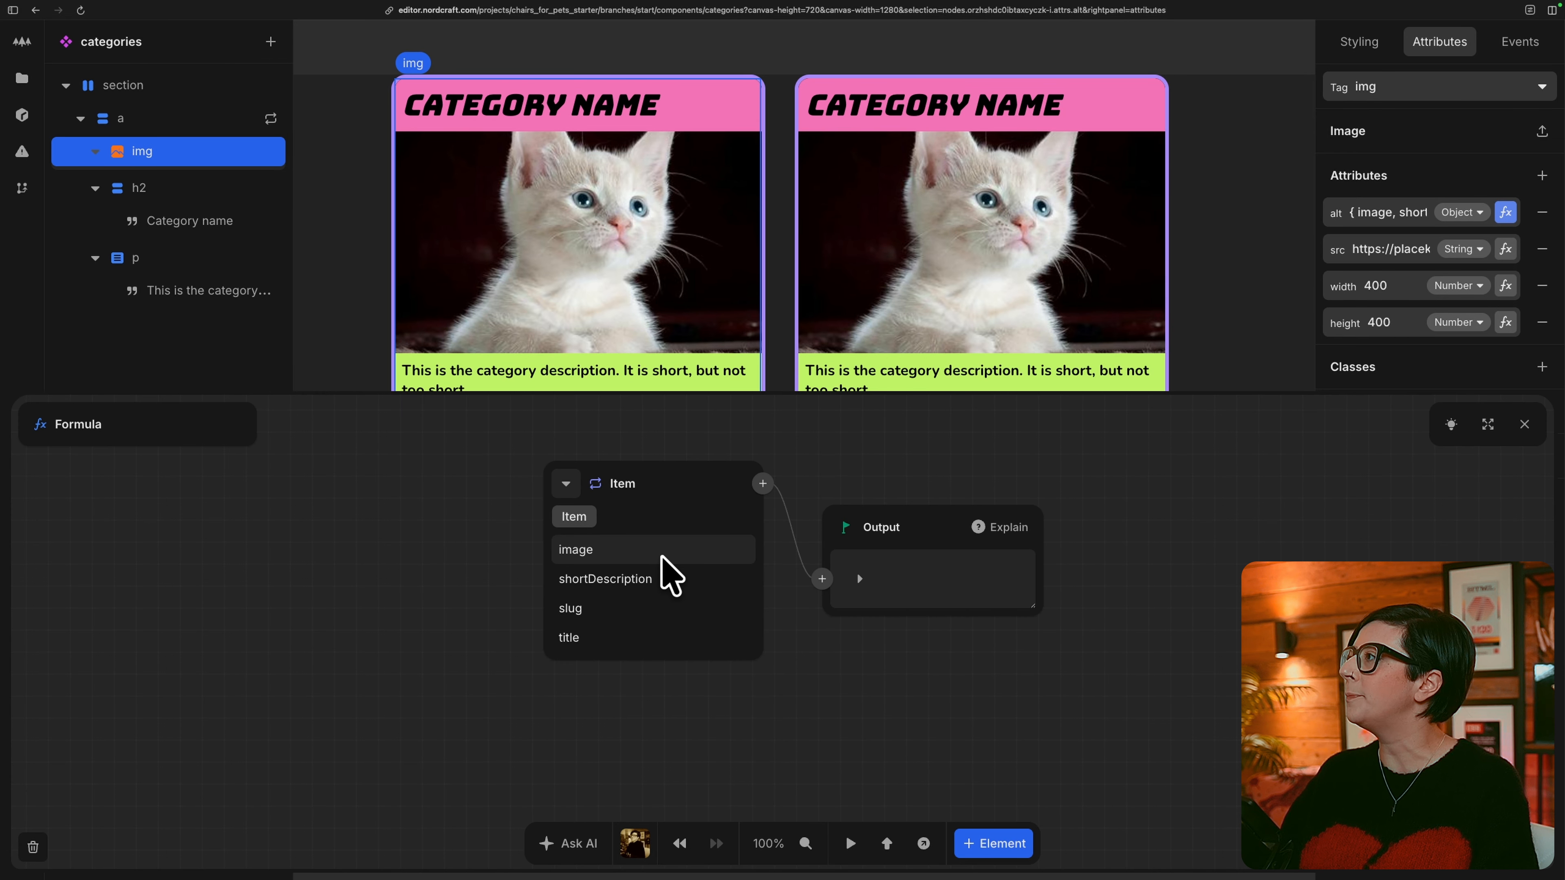
left_click(618, 550)
left_click(618, 550)
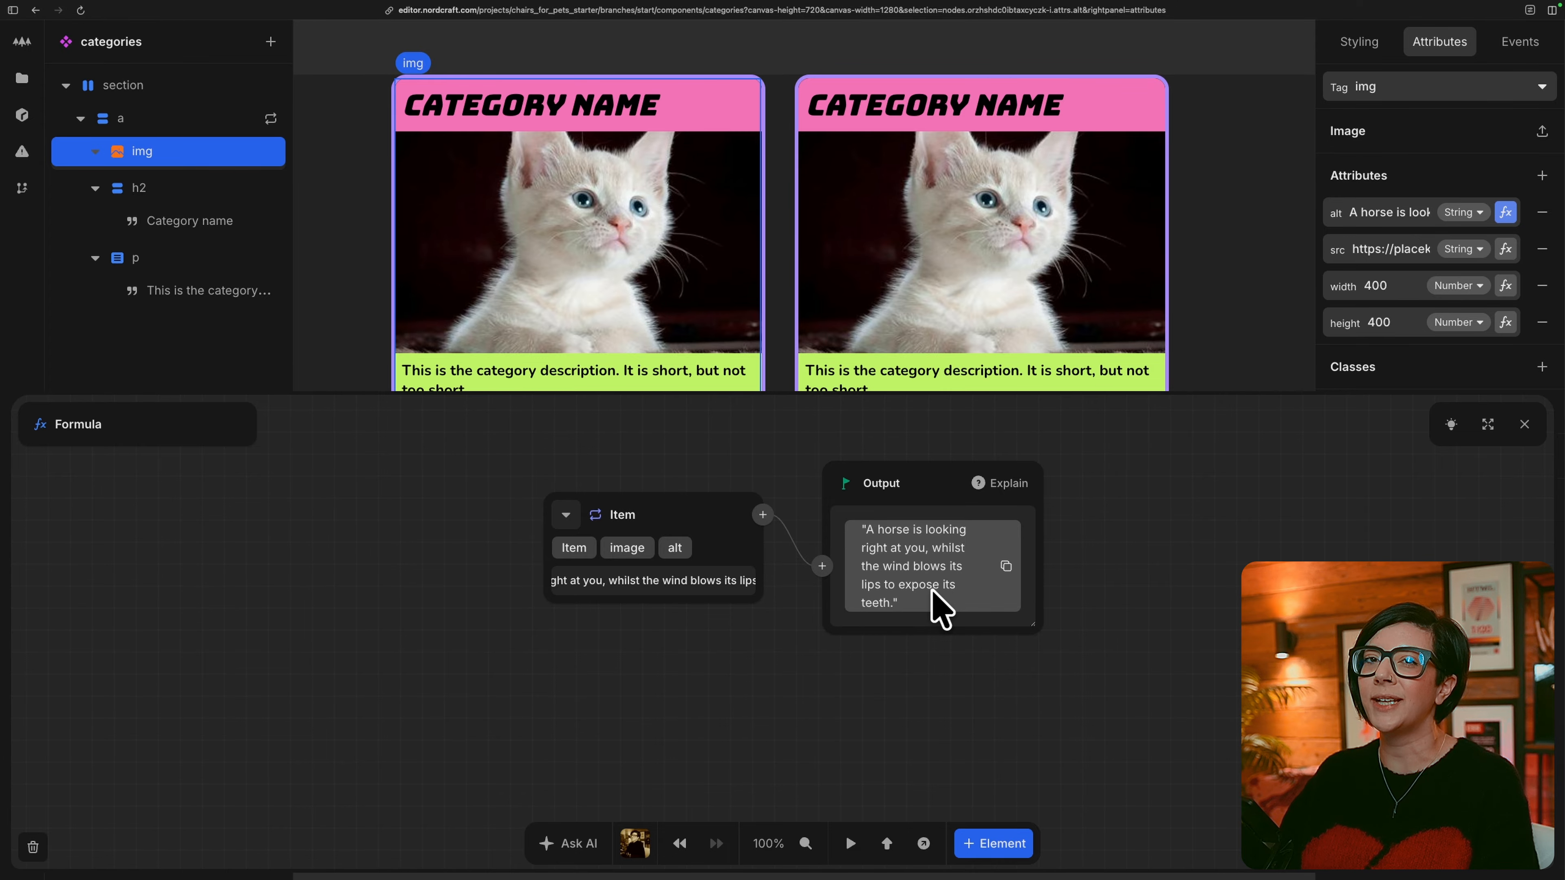
Bind the img's src attribute to the repeat item's image url.
left_click(1506, 248)
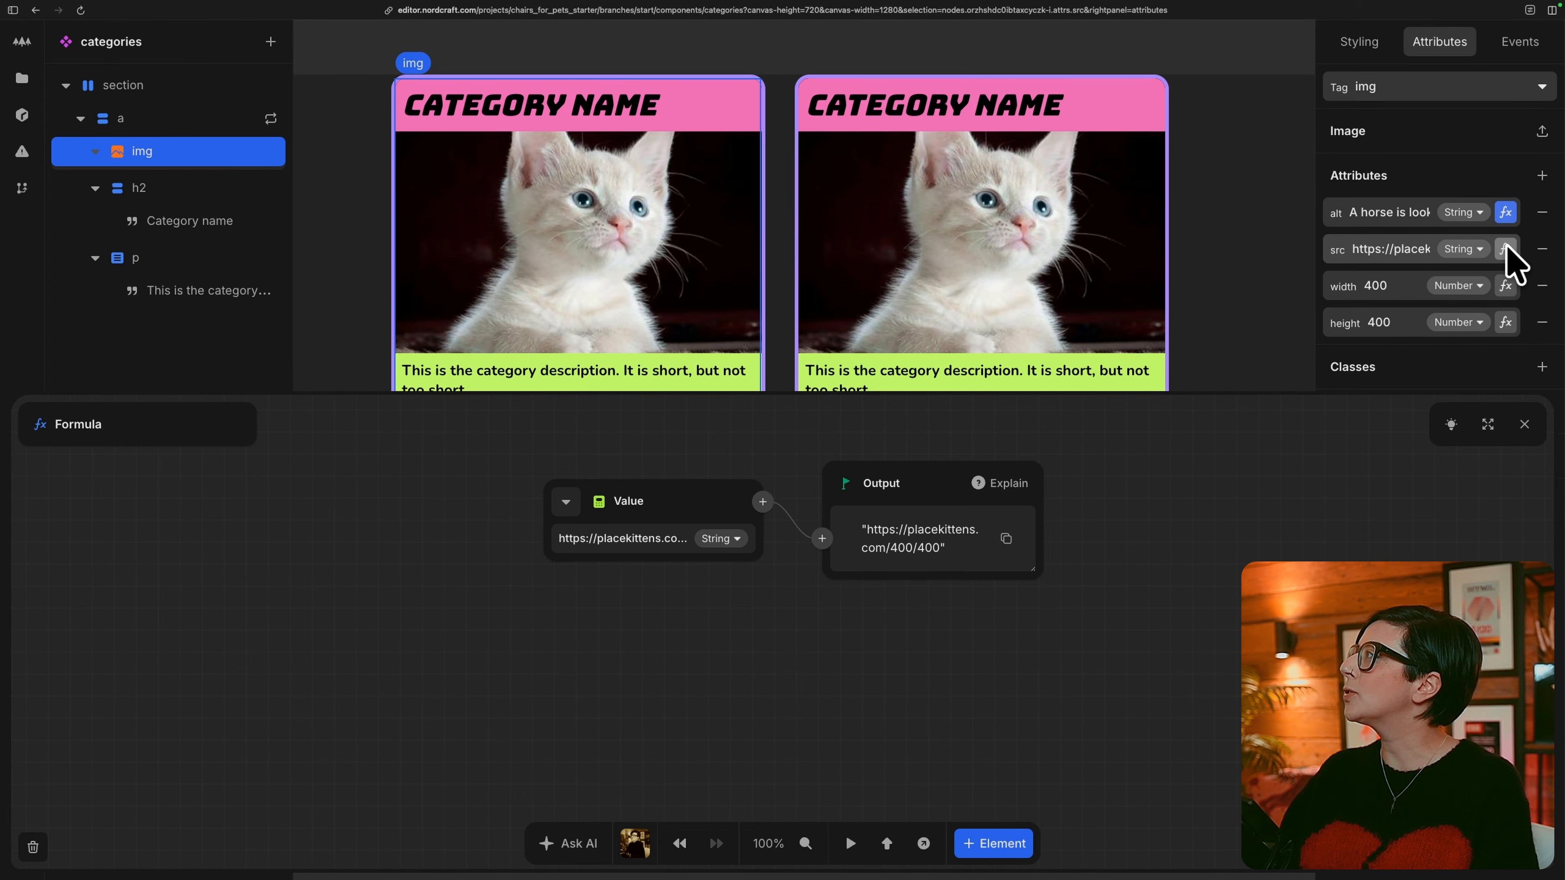
left_click(570, 500)
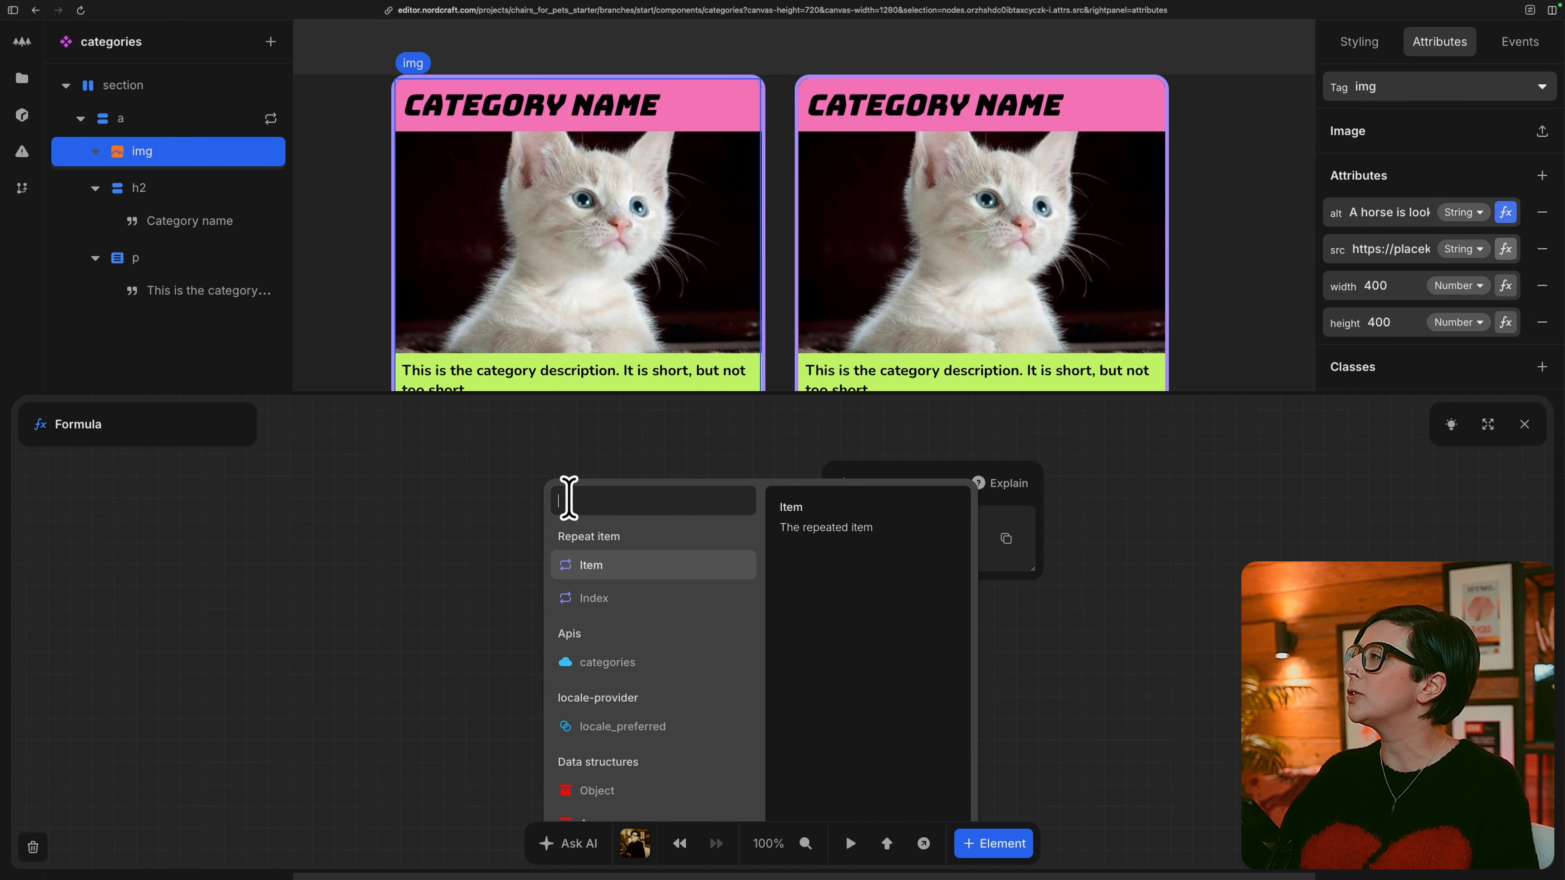
left_click(617, 566)
left_click(642, 552)
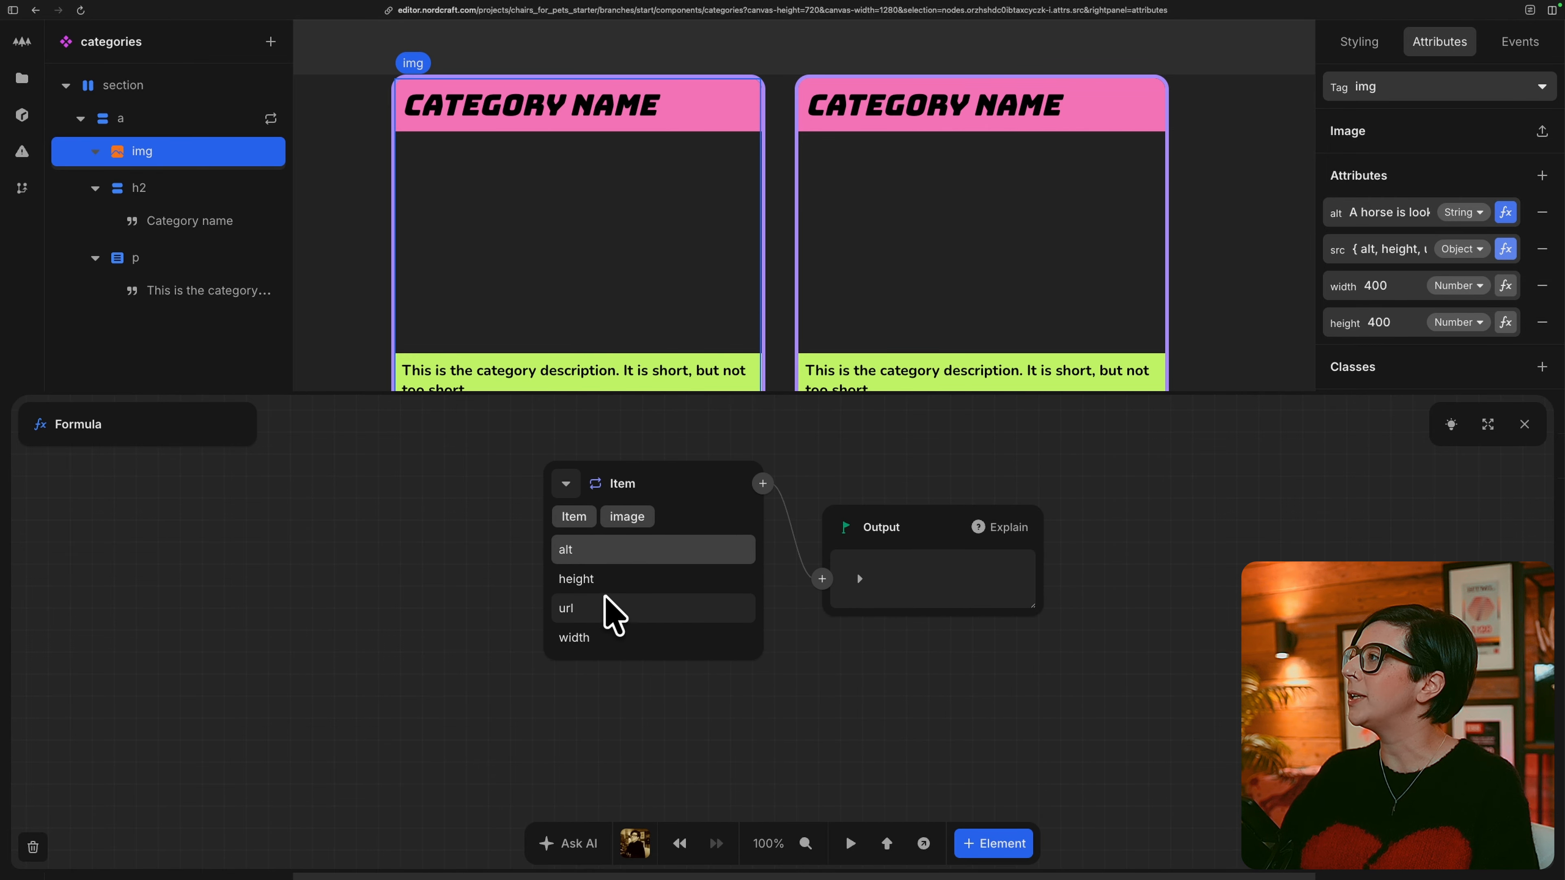
left_click(602, 609)
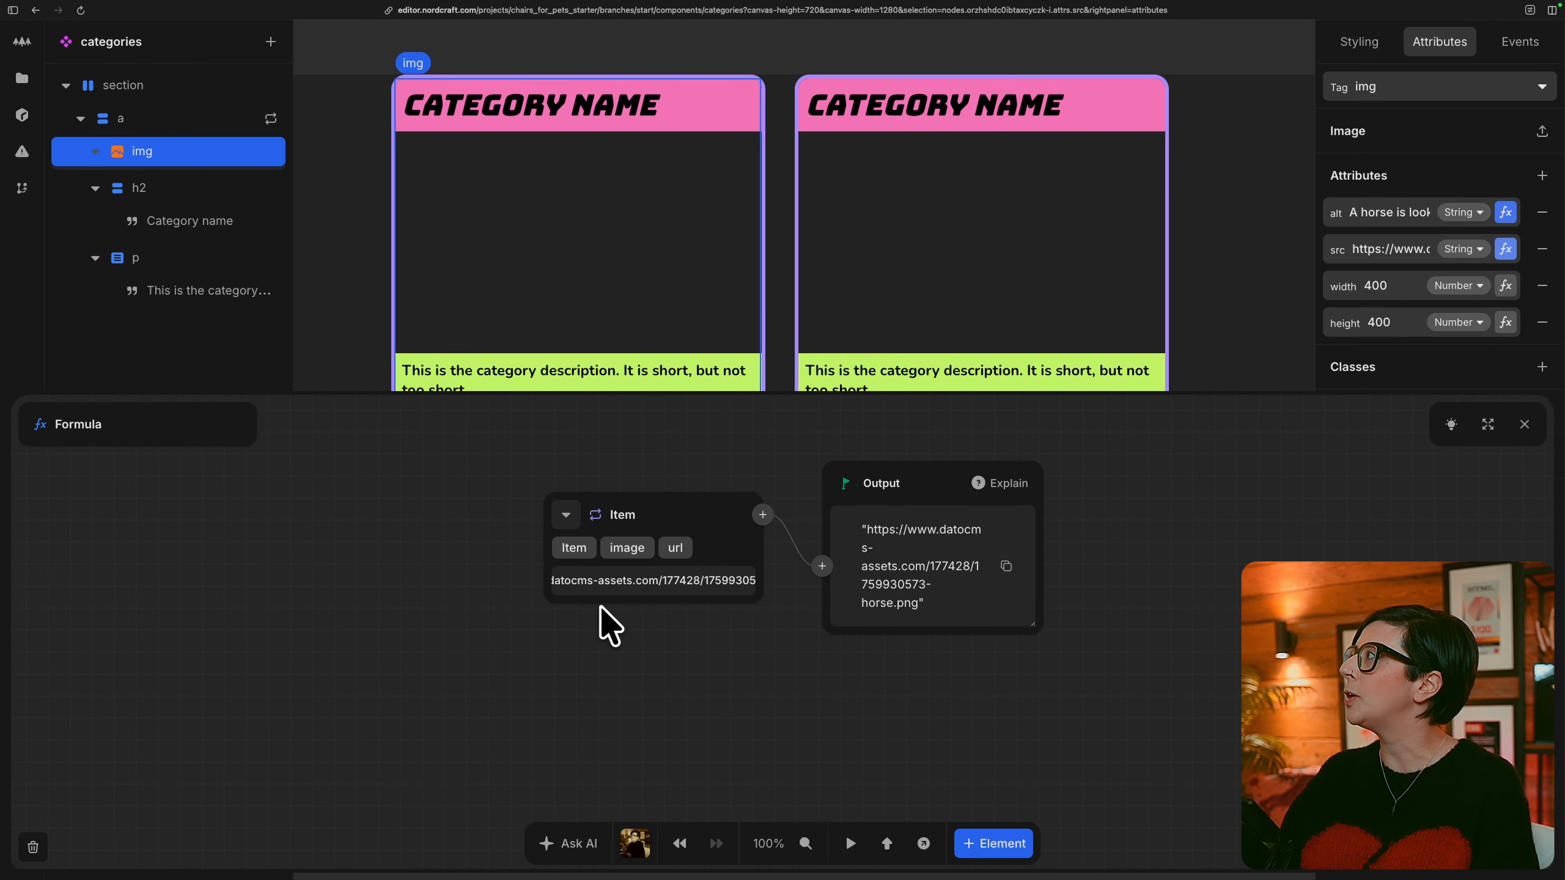
Bind the img's width attribute to the repeat item's image width.
left_click(1506, 285)
left_click(562, 497)
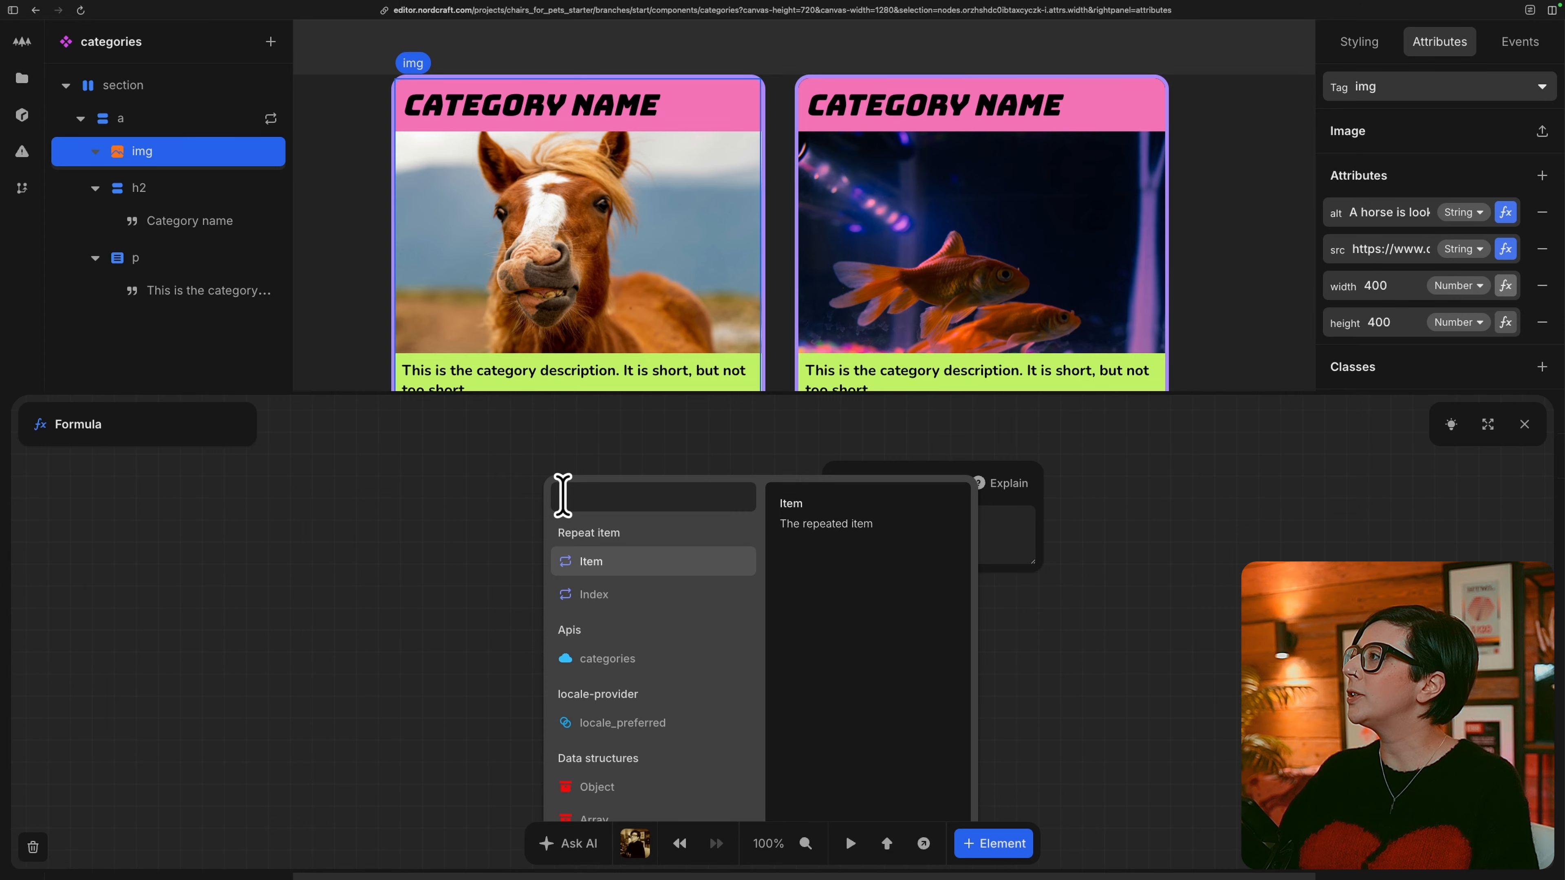
left_click(625, 559)
left_click(622, 551)
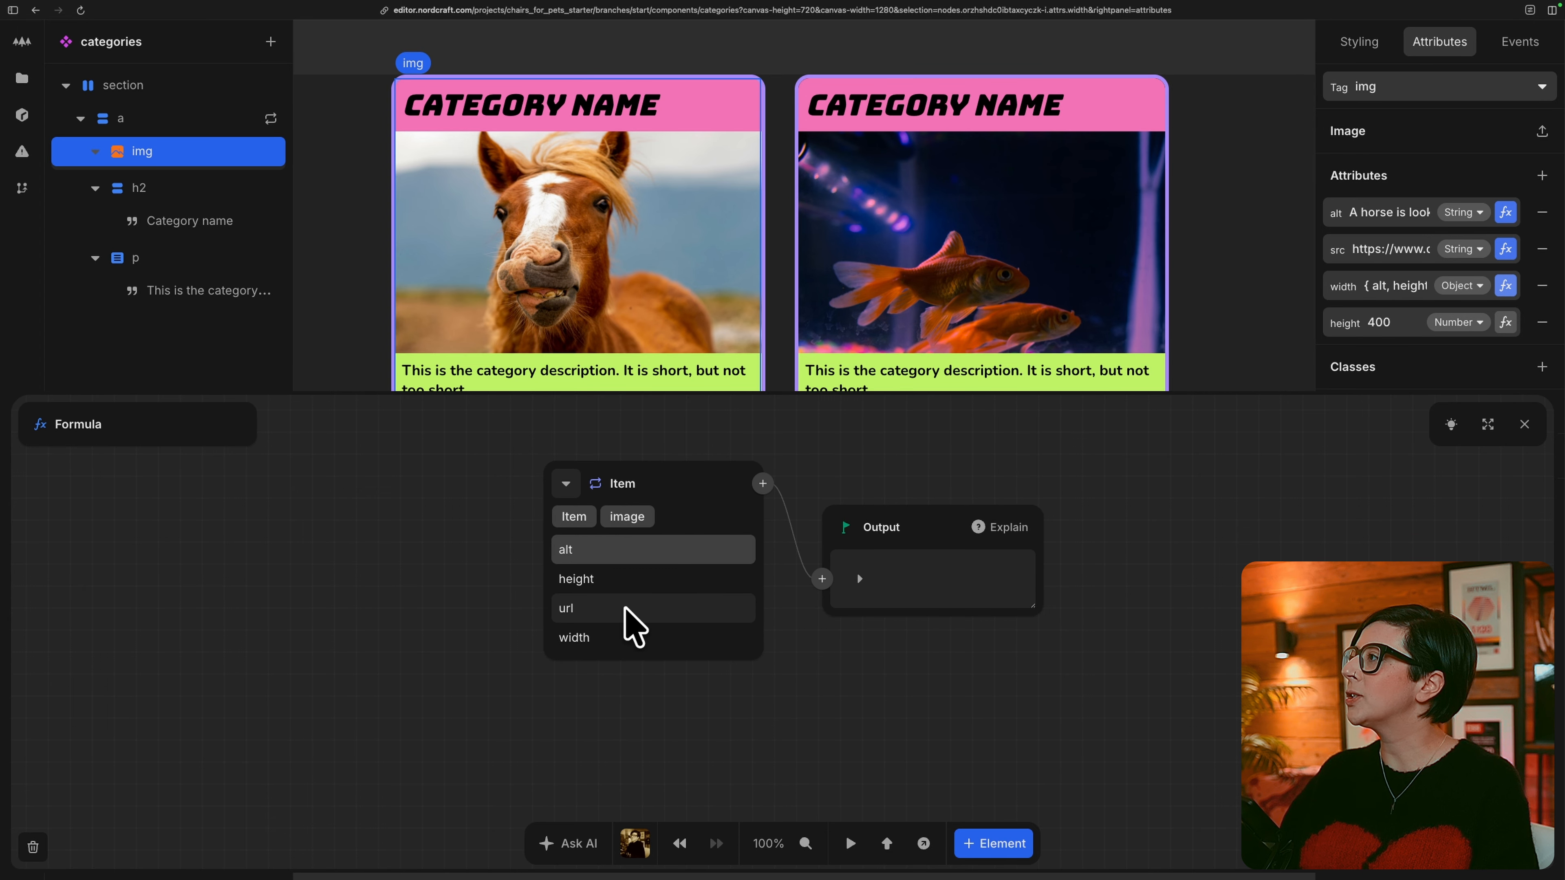
left_click(636, 622)
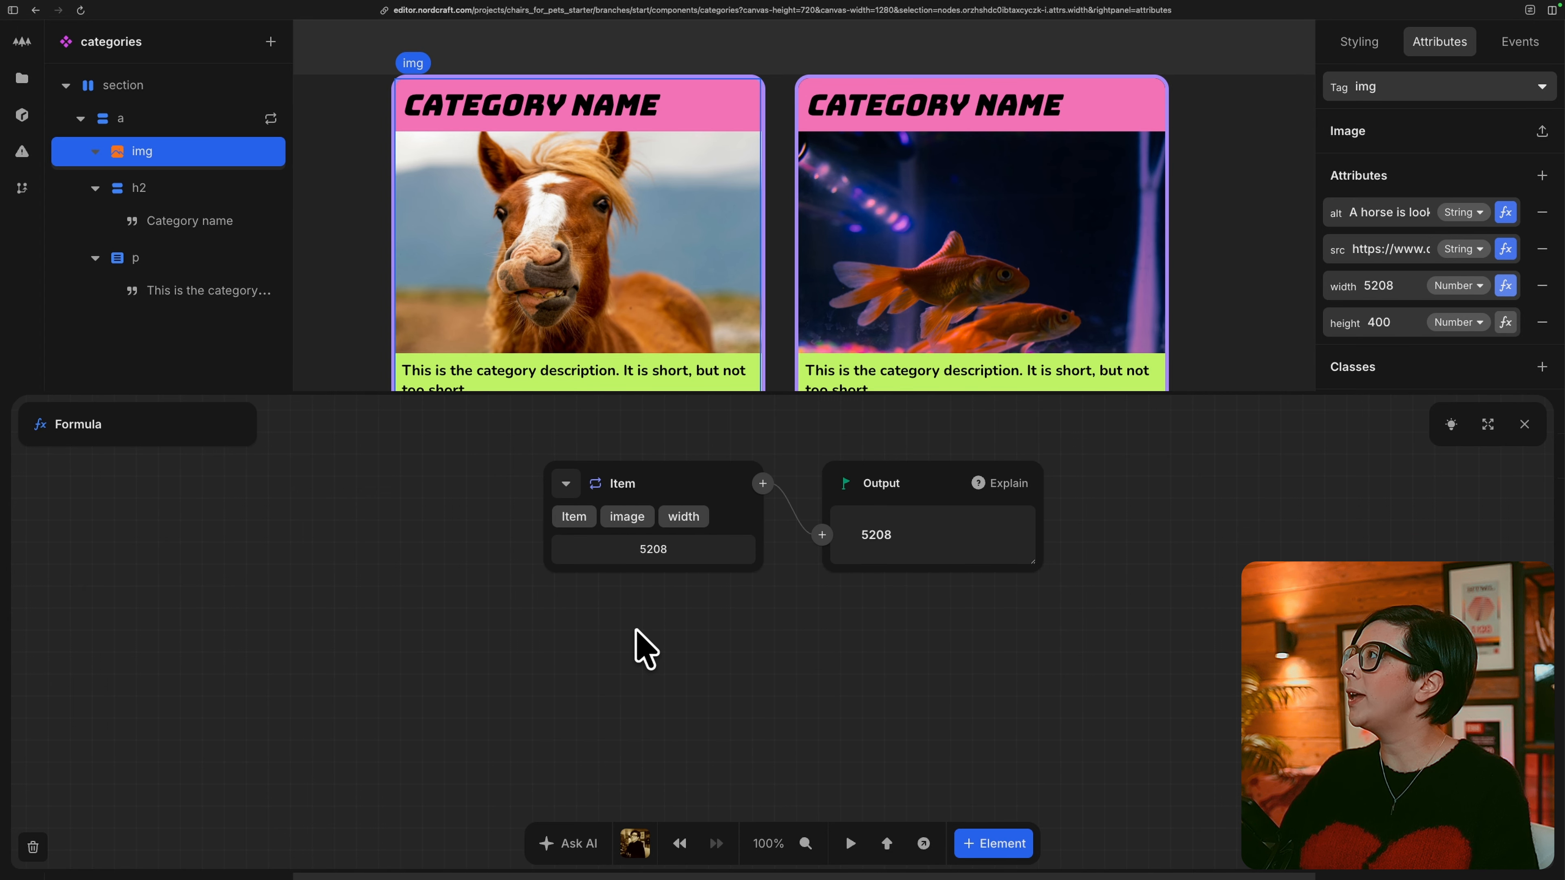
Bind the img's height attribute to the repeat item's image height and close the formula editor.
left_click(1506, 323)
left_click(563, 498)
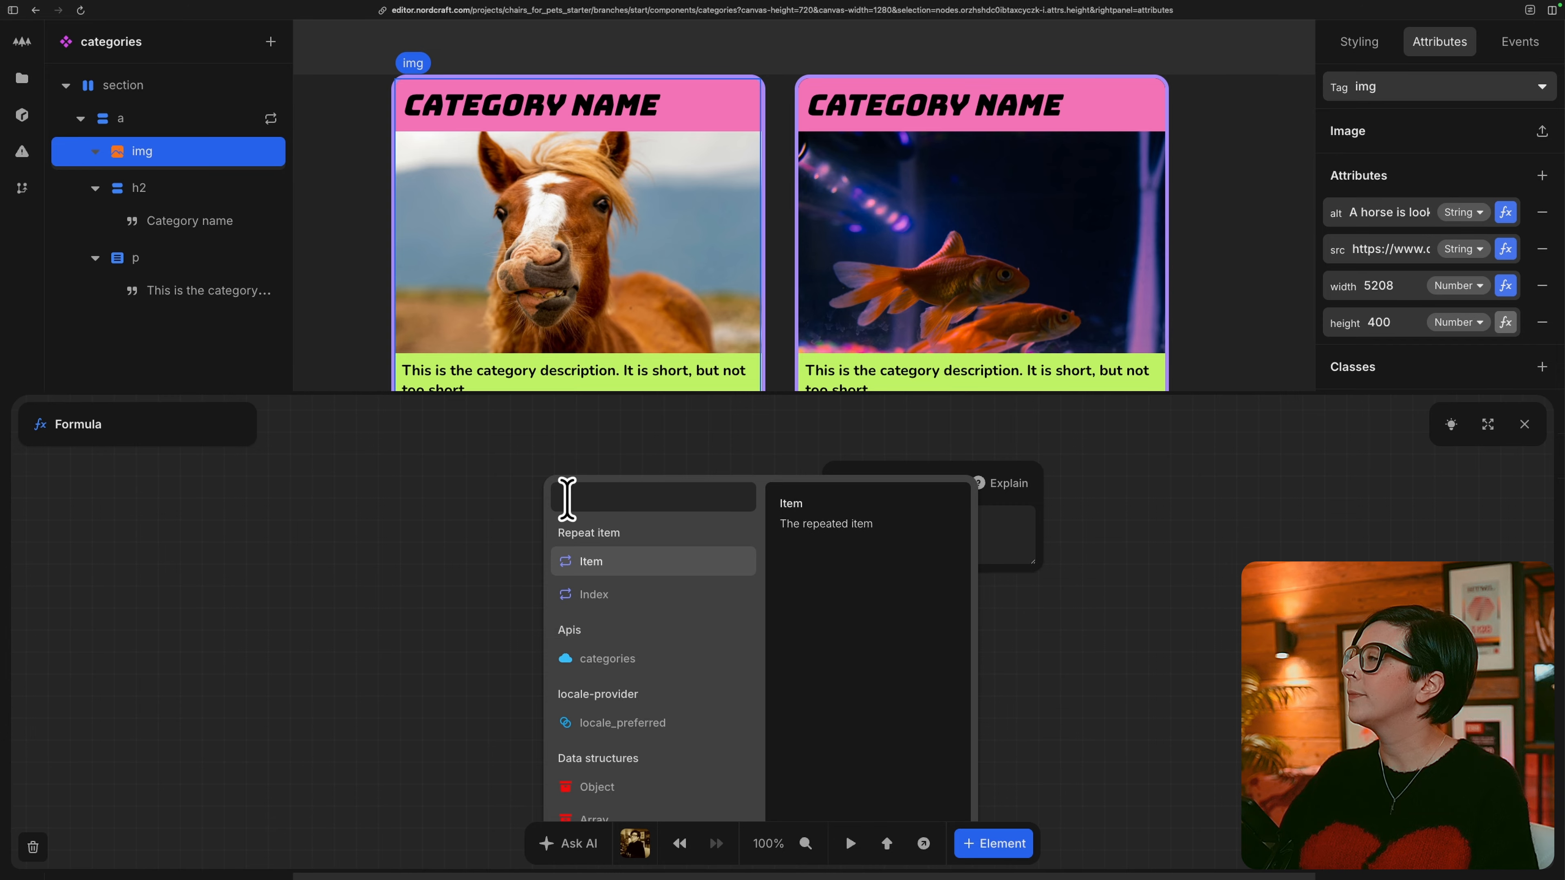
left_click(623, 560)
left_click(618, 554)
left_click(624, 580)
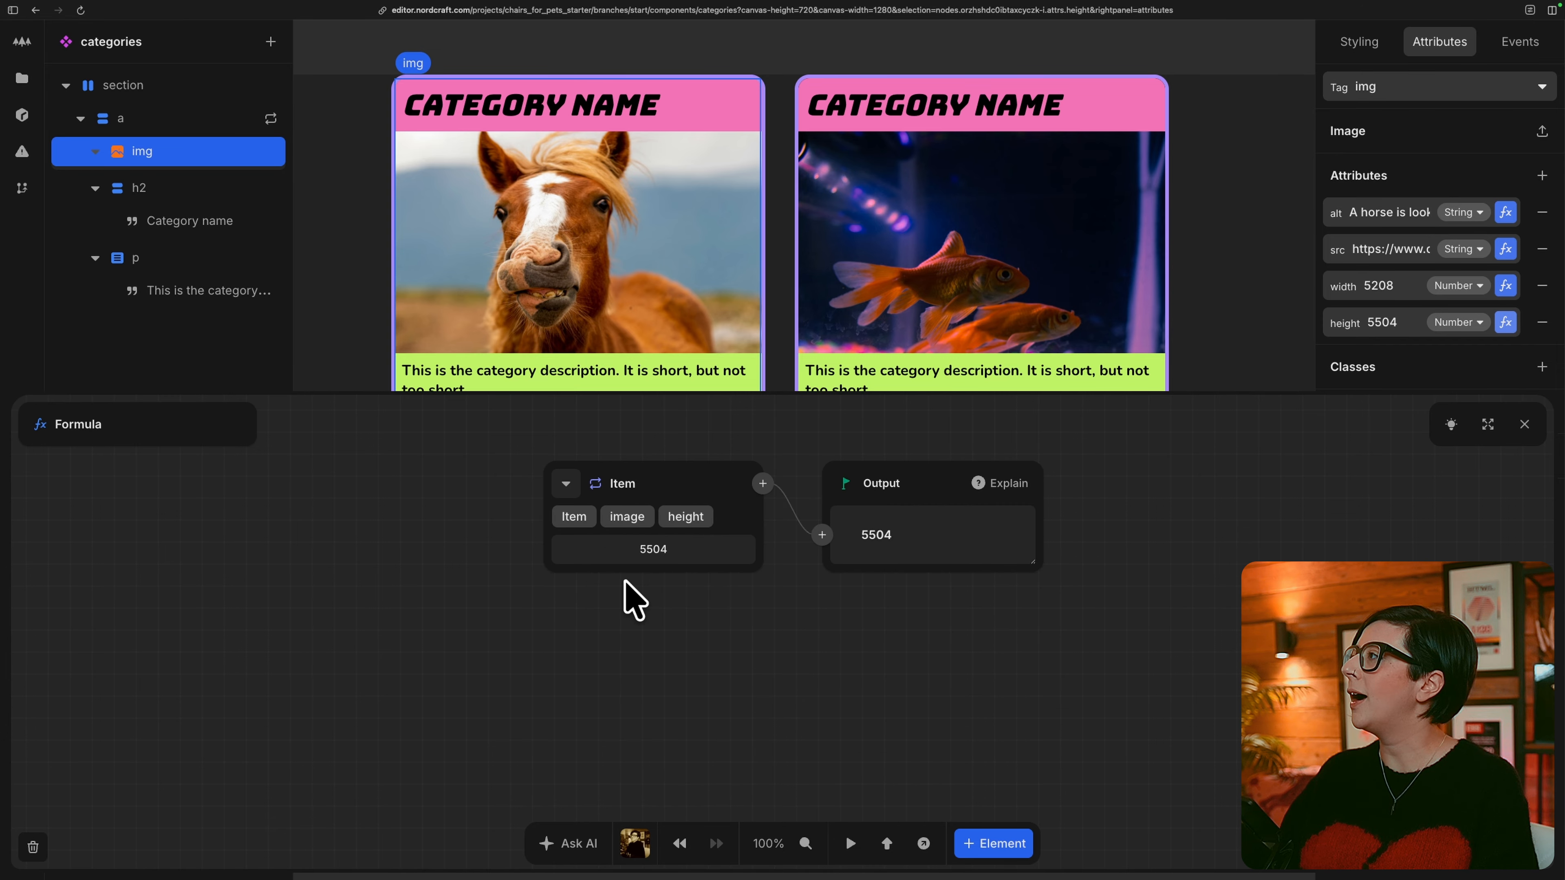
left_click(1524, 424)
Bind the text of the category card's h2 heading to the repeat item's title.
left_click(213, 189)
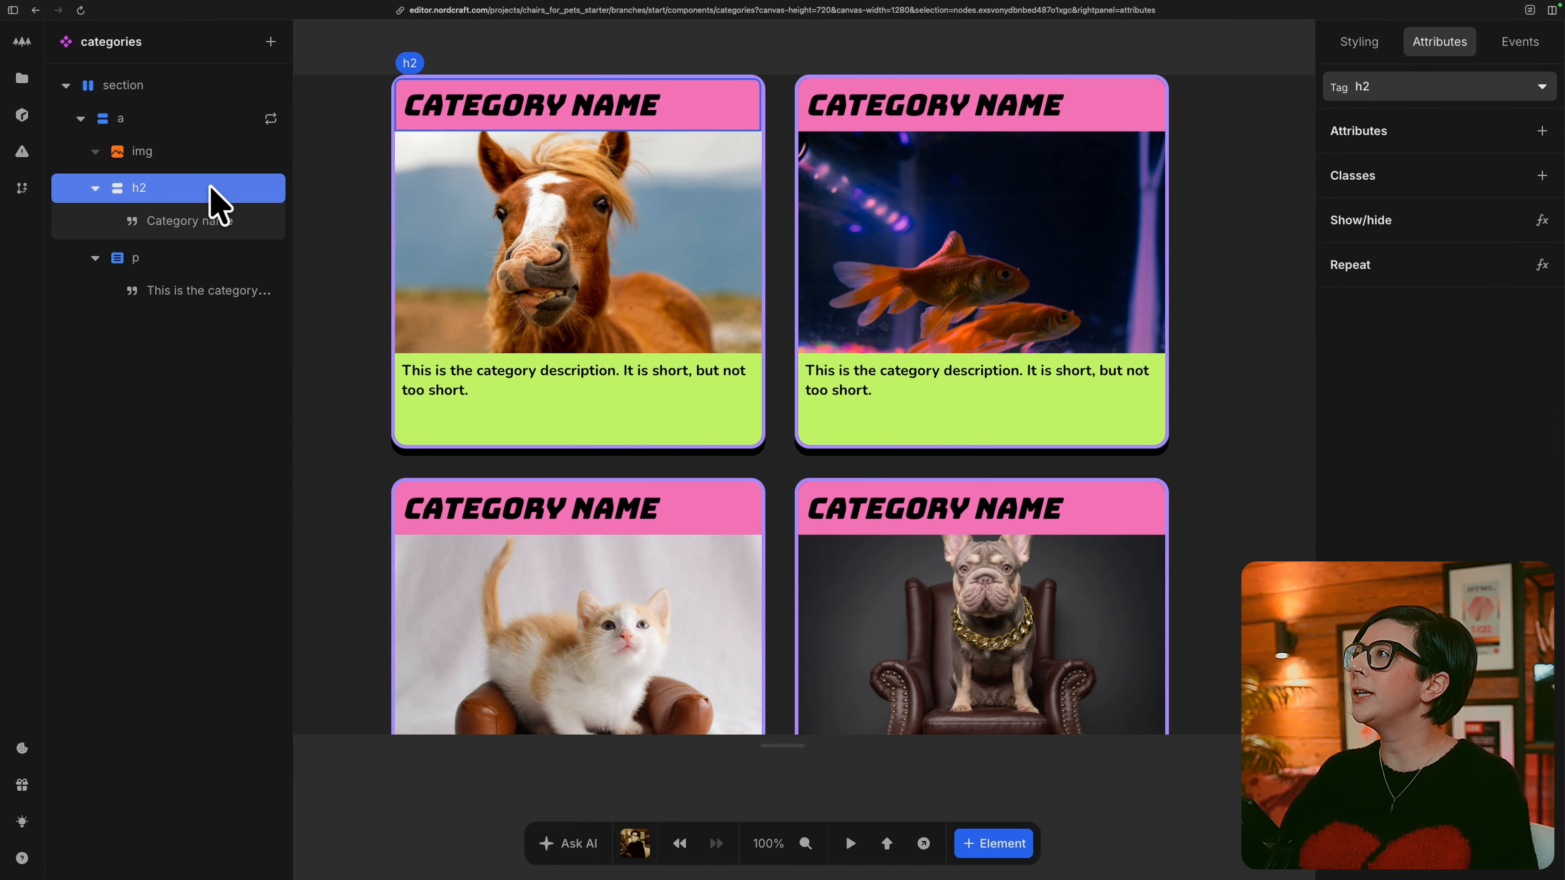
left_click(242, 222)
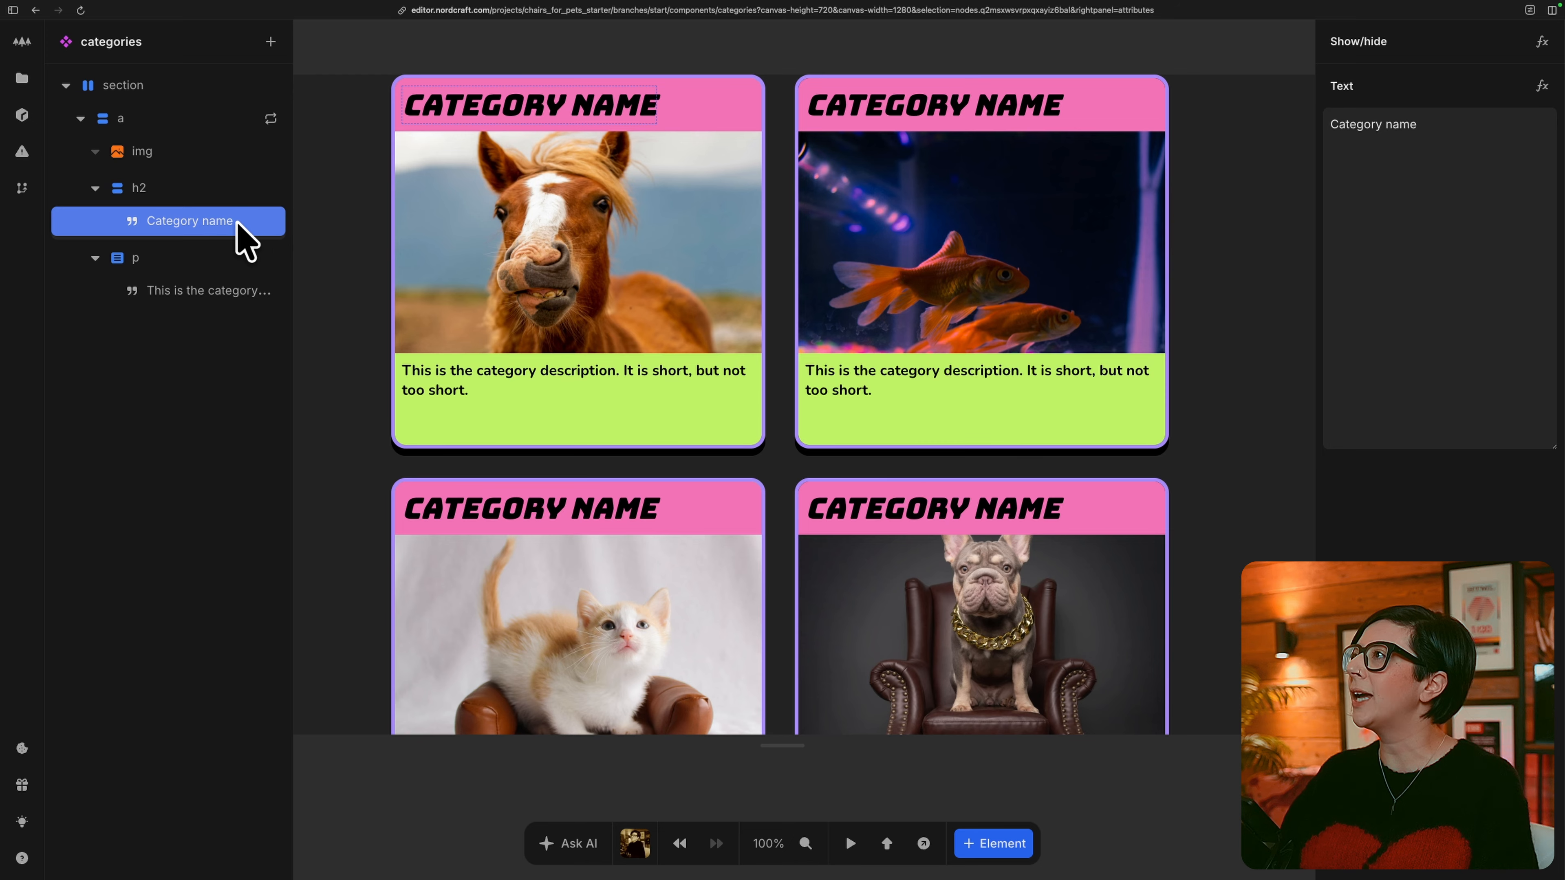
left_click(1541, 85)
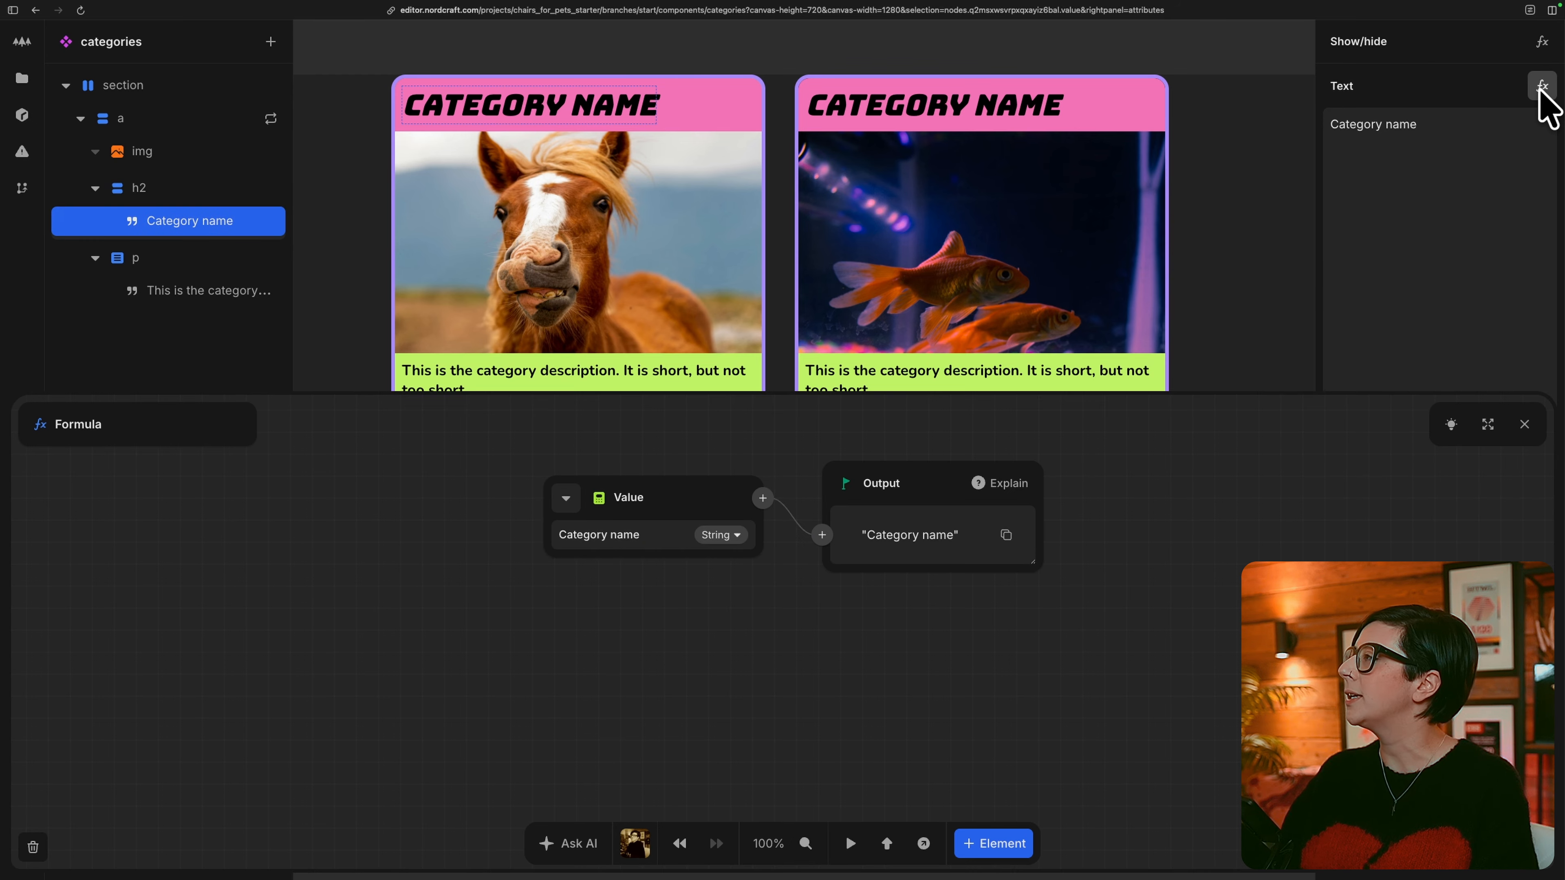
left_click(565, 498)
left_click(613, 558)
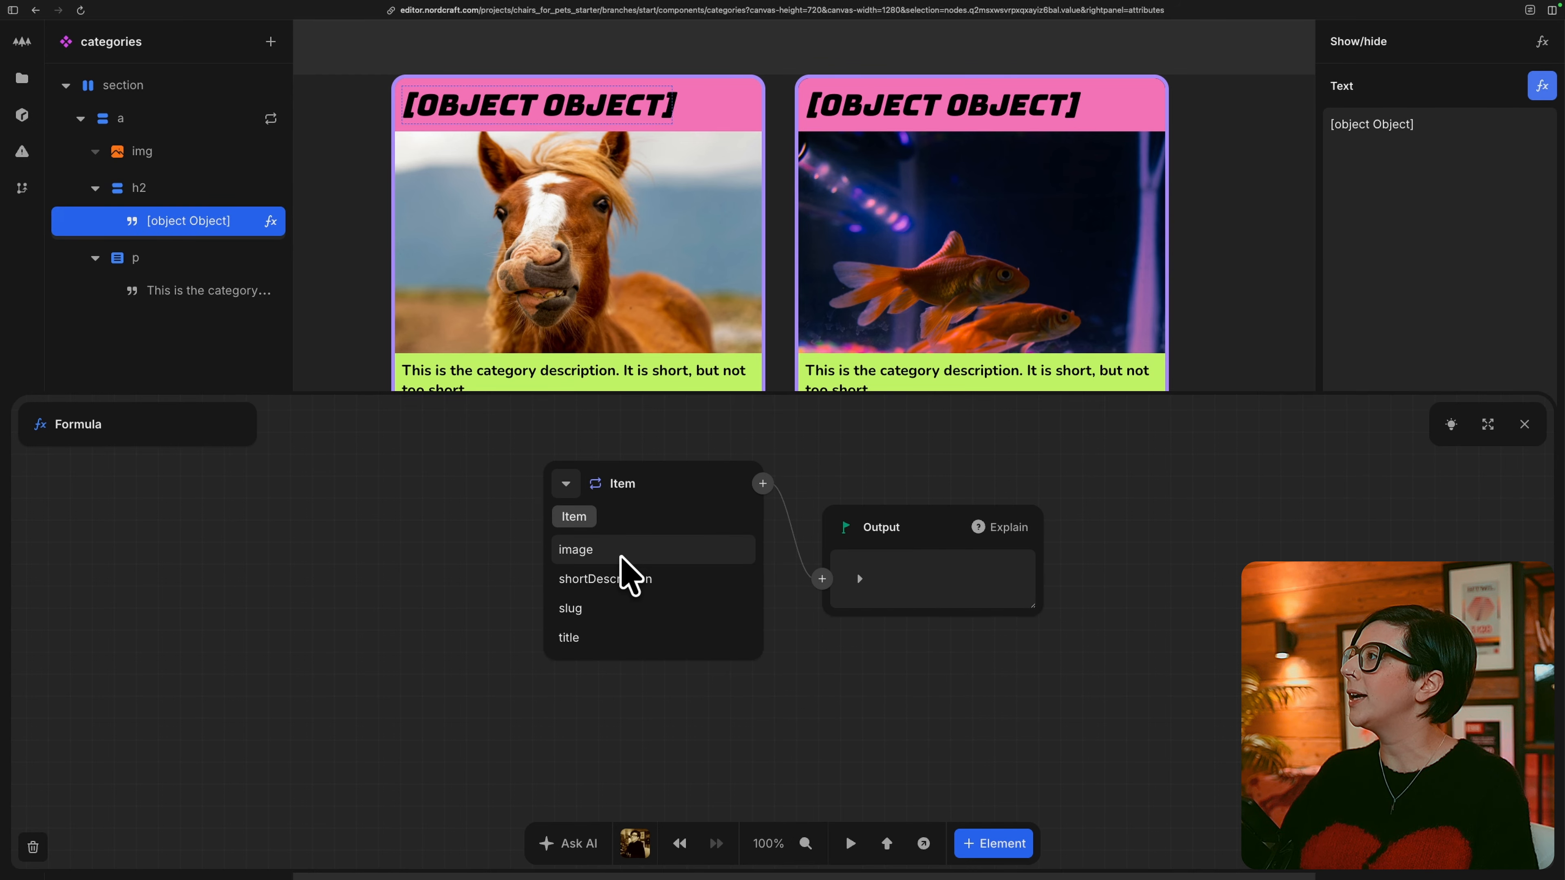
left_click(595, 636)
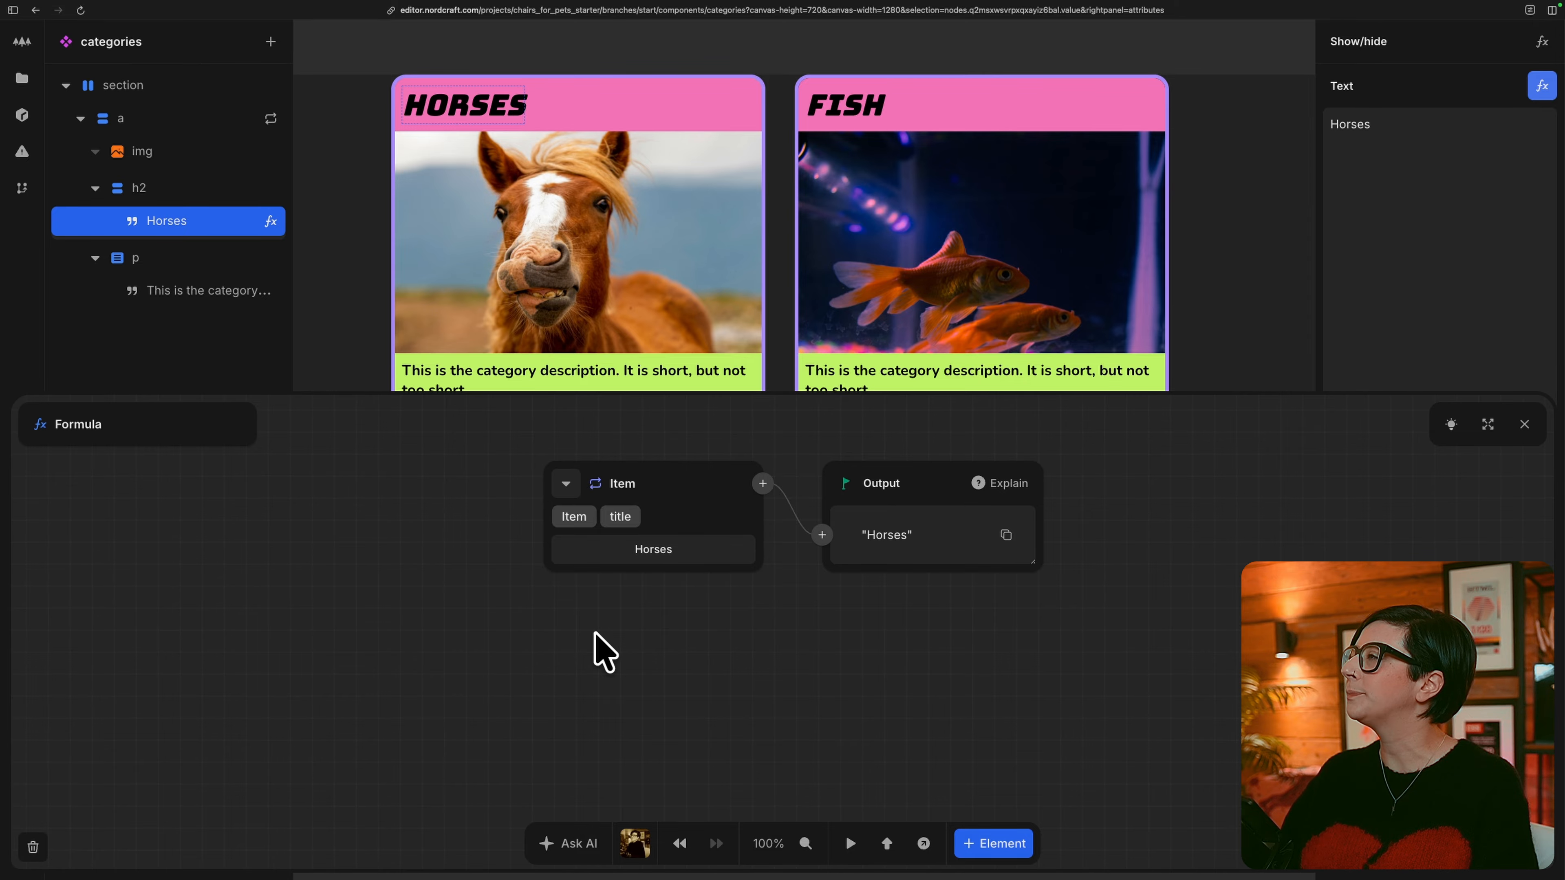
Bind the text of the card's description paragraph to the repeat item's shortDescription and close the formula editor.
left_click(222, 292)
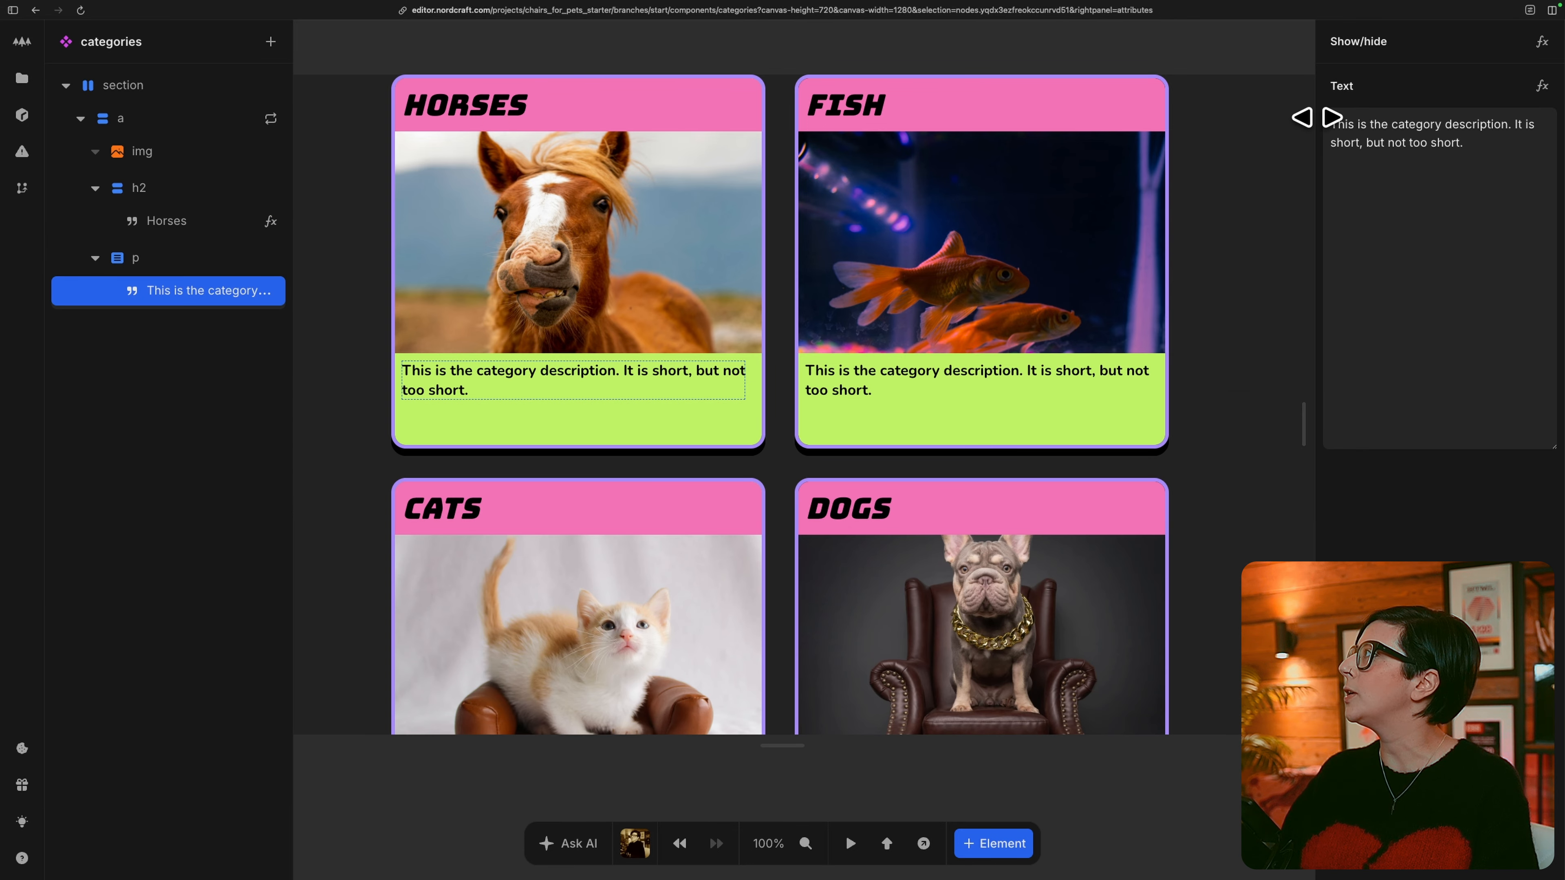
left_click(1542, 87)
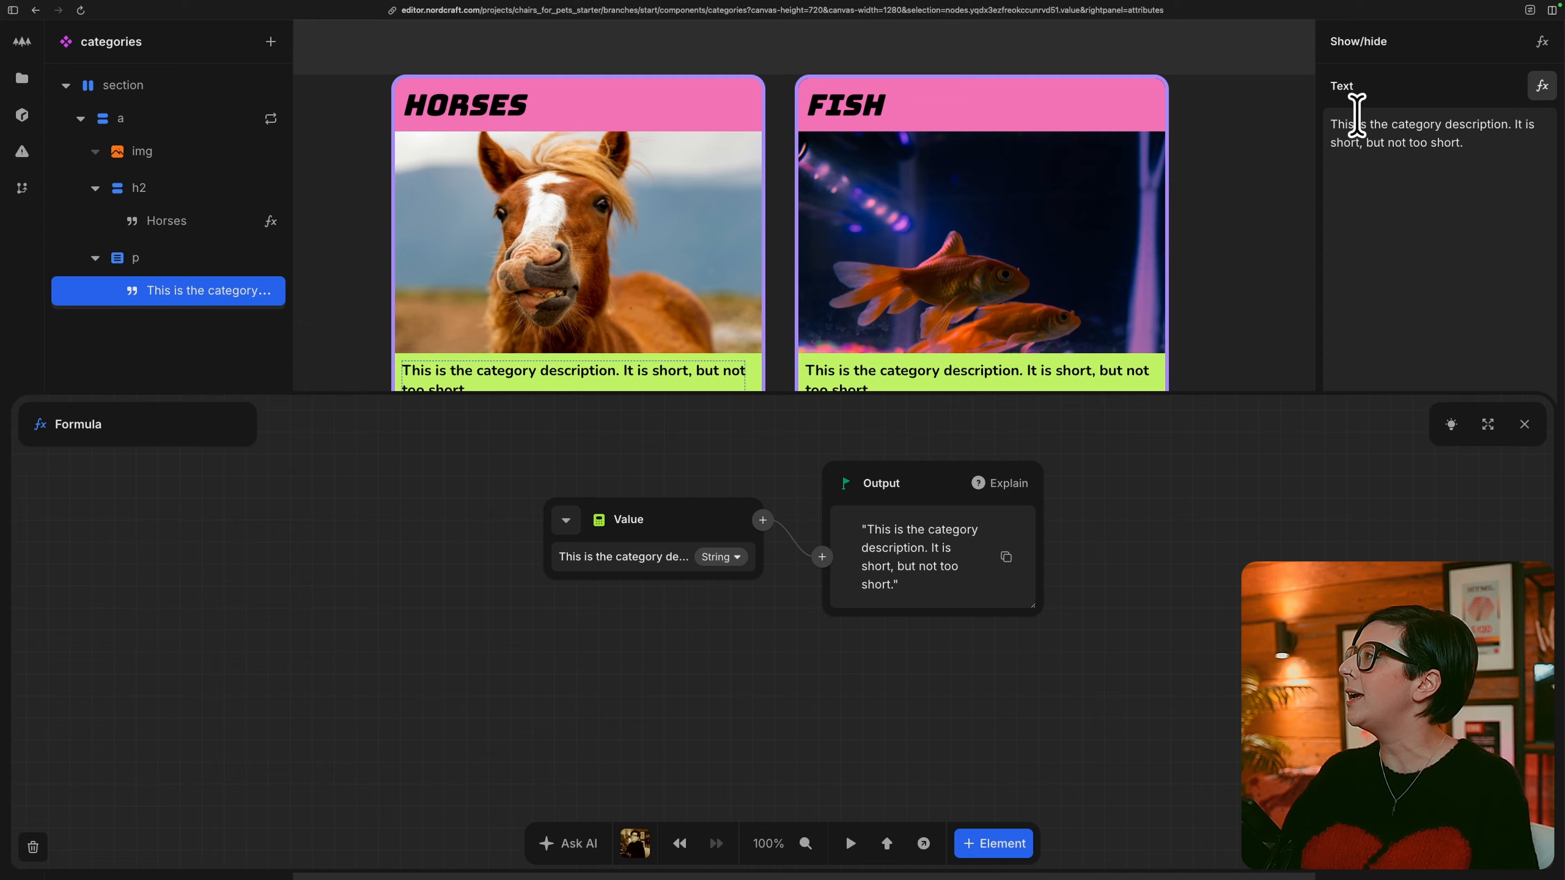
left_click(565, 519)
left_click(613, 578)
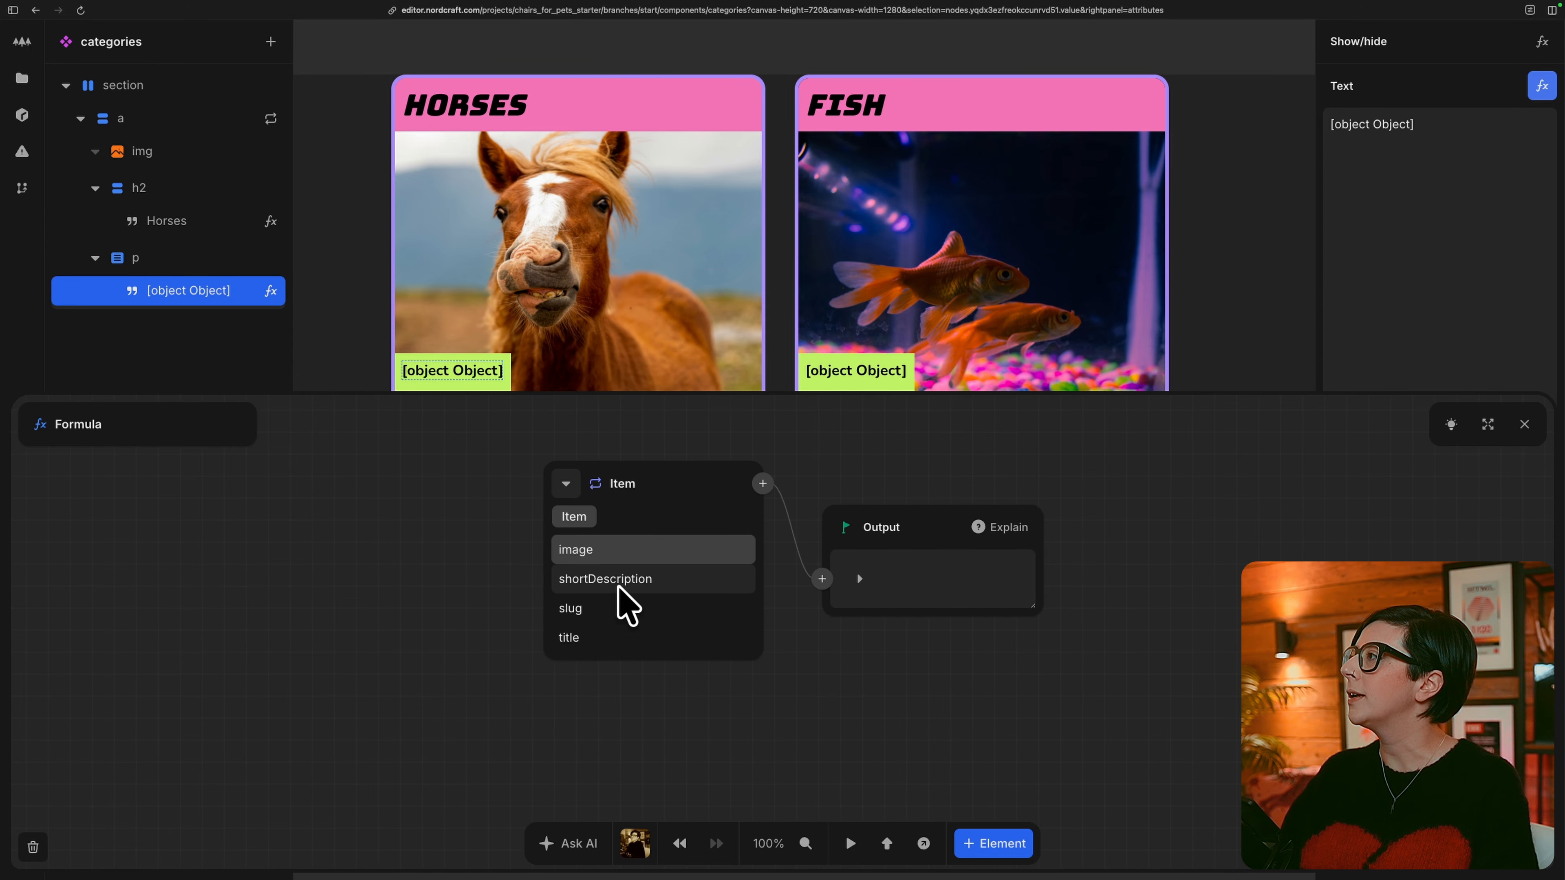
left_click(619, 579)
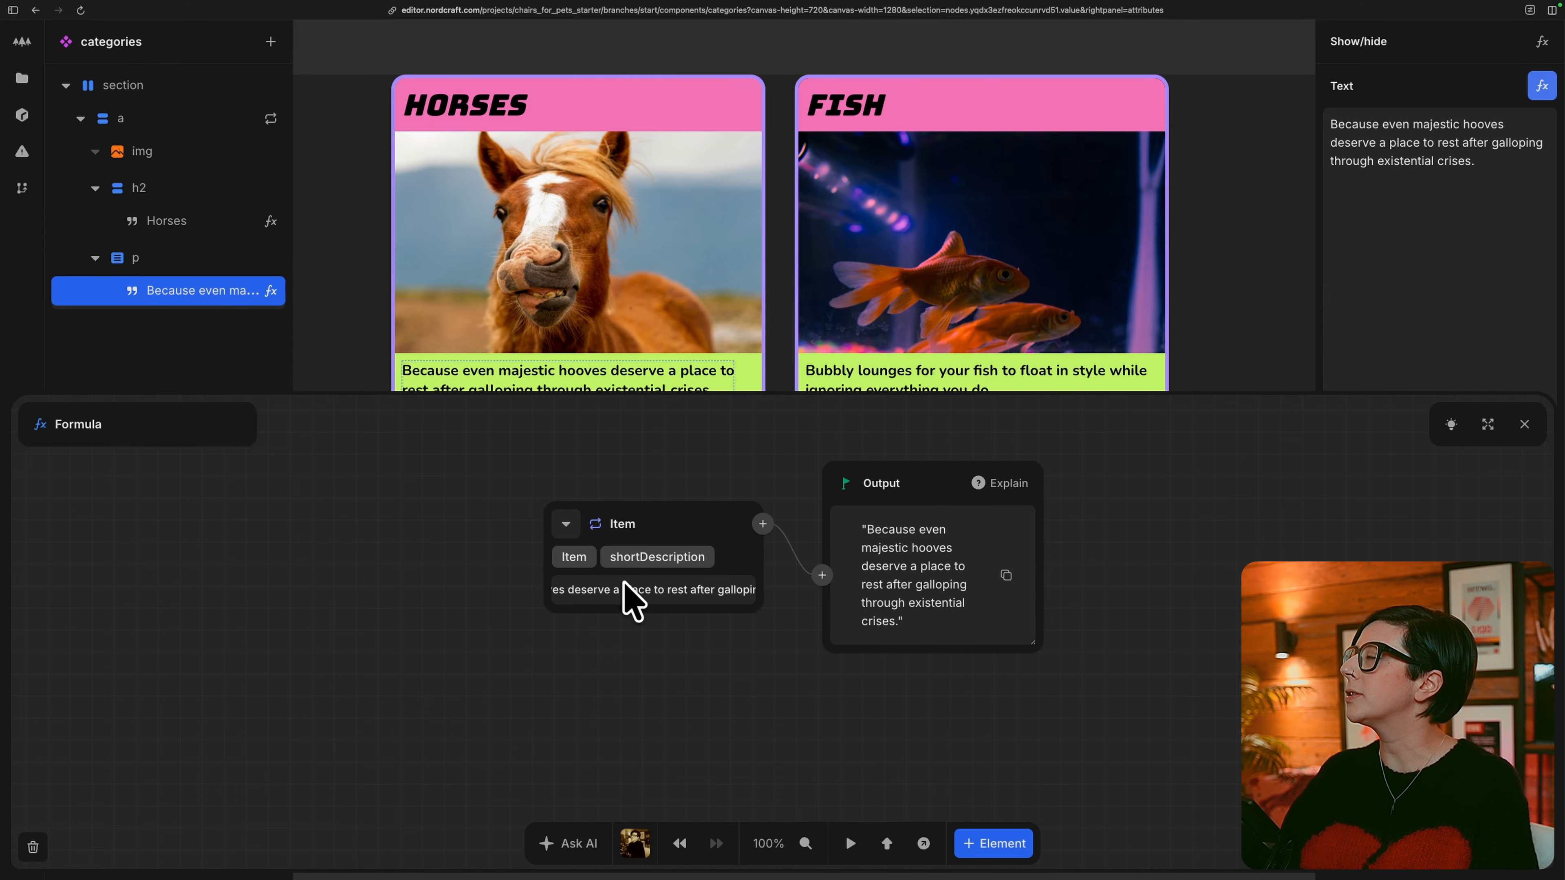
left_click(1524, 424)
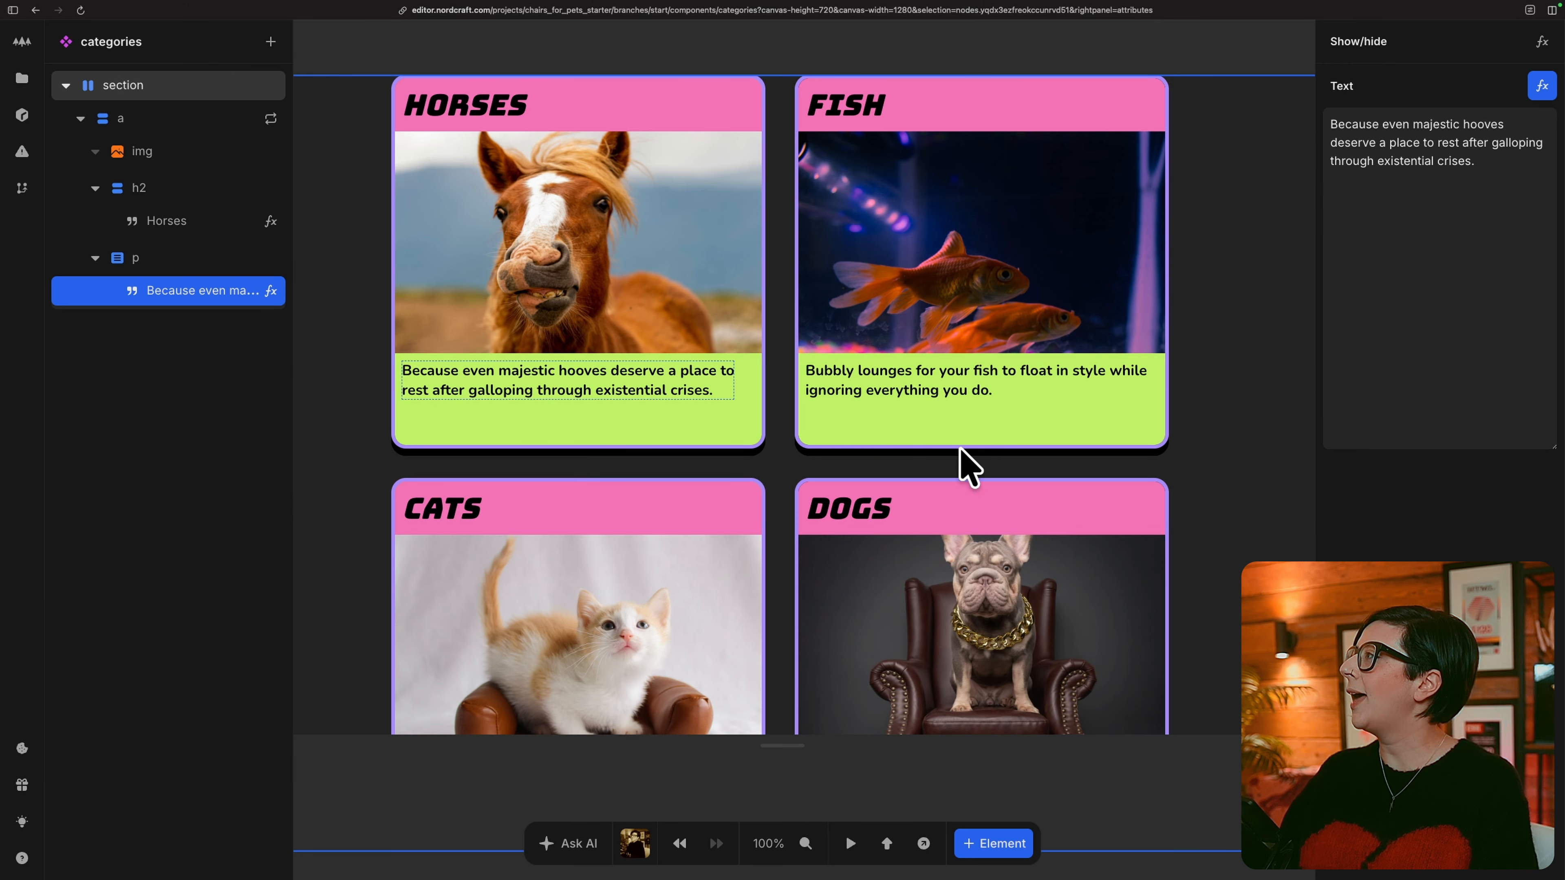
Preview the page in a new tab and inspect the cat category card's img element in the enlarged developer tools.
left_click(923, 844)
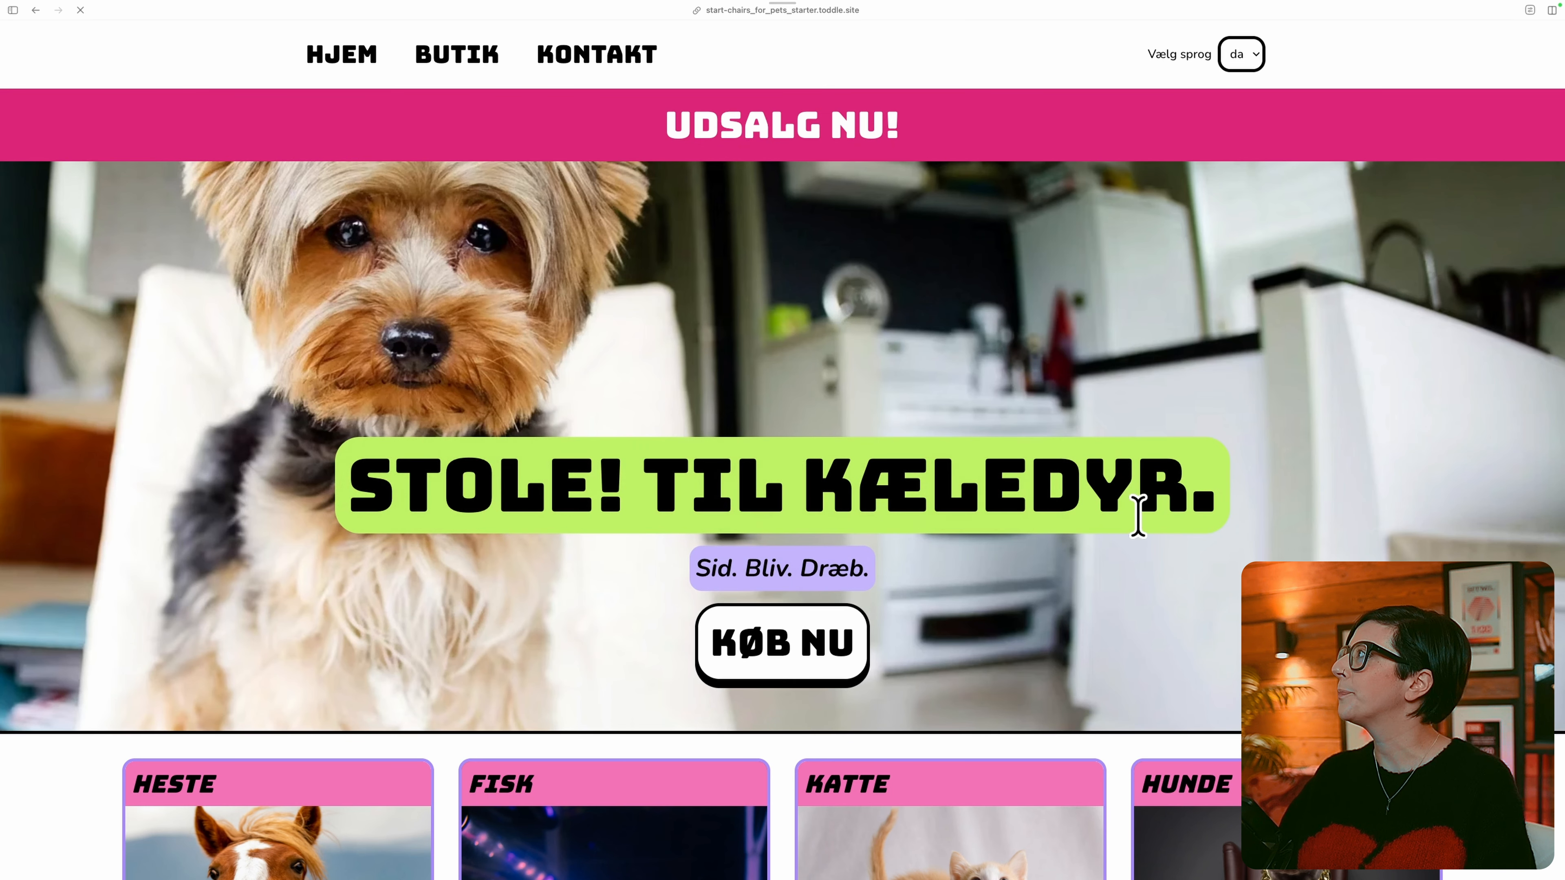
scroll(1024, 601, "down", 5)
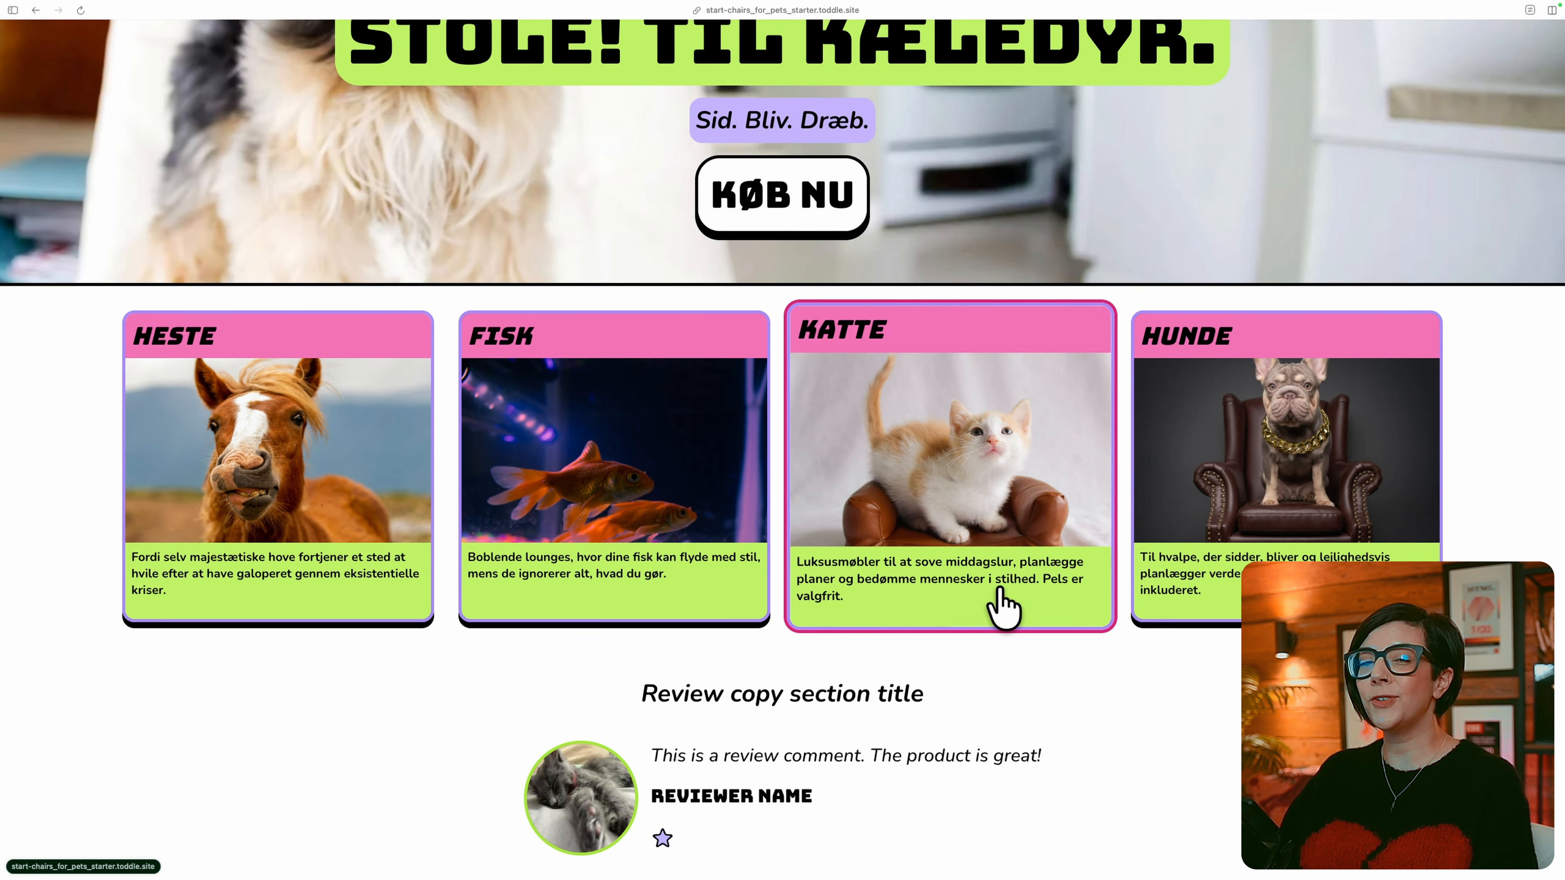
right_click(966, 582)
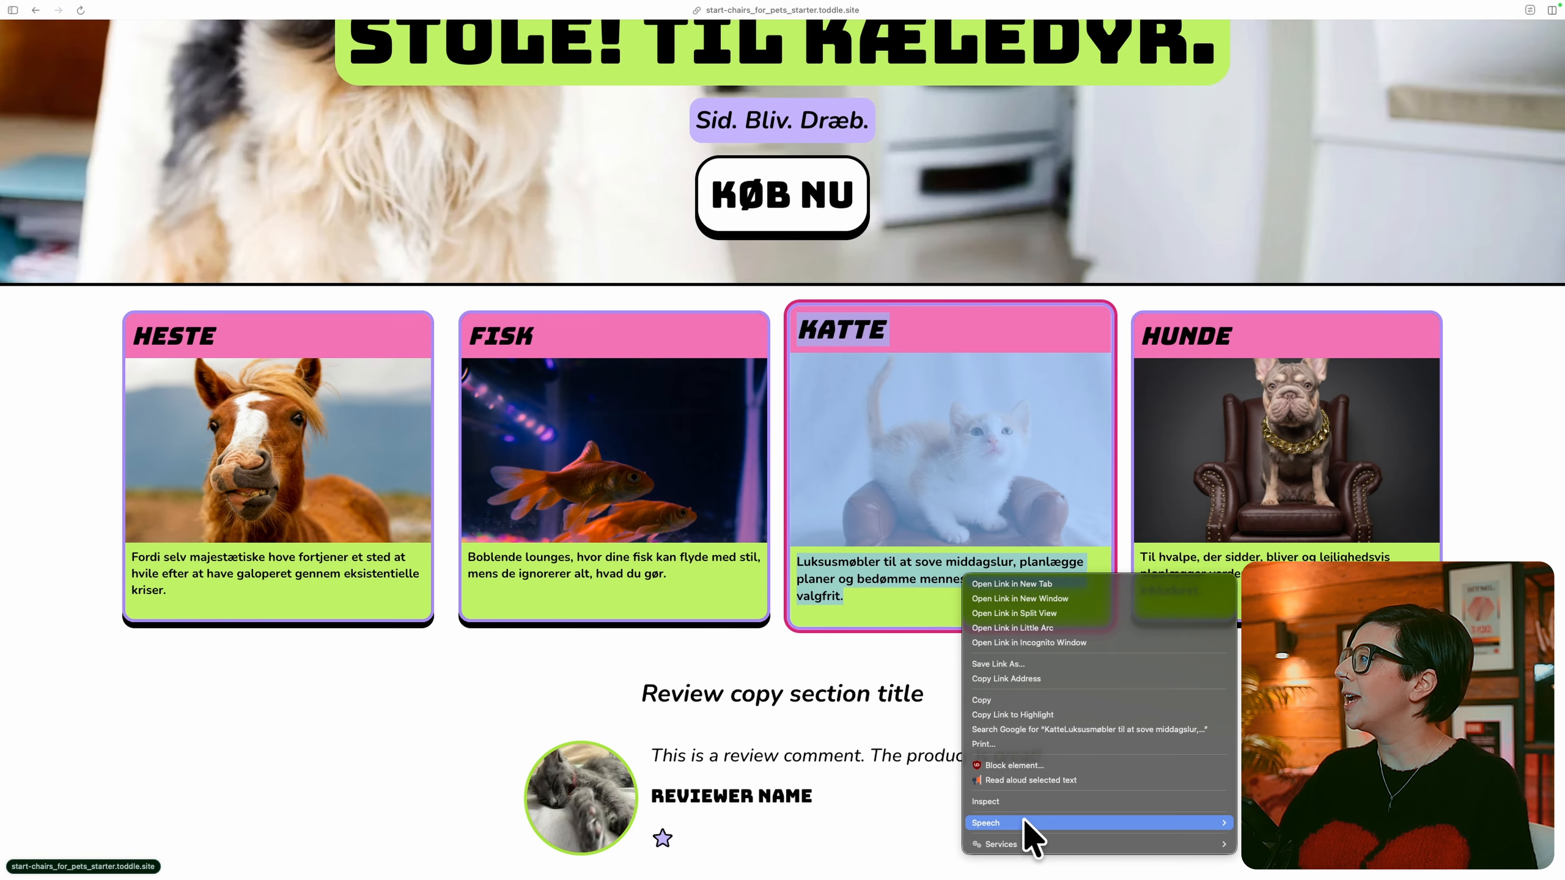
left_click(1028, 798)
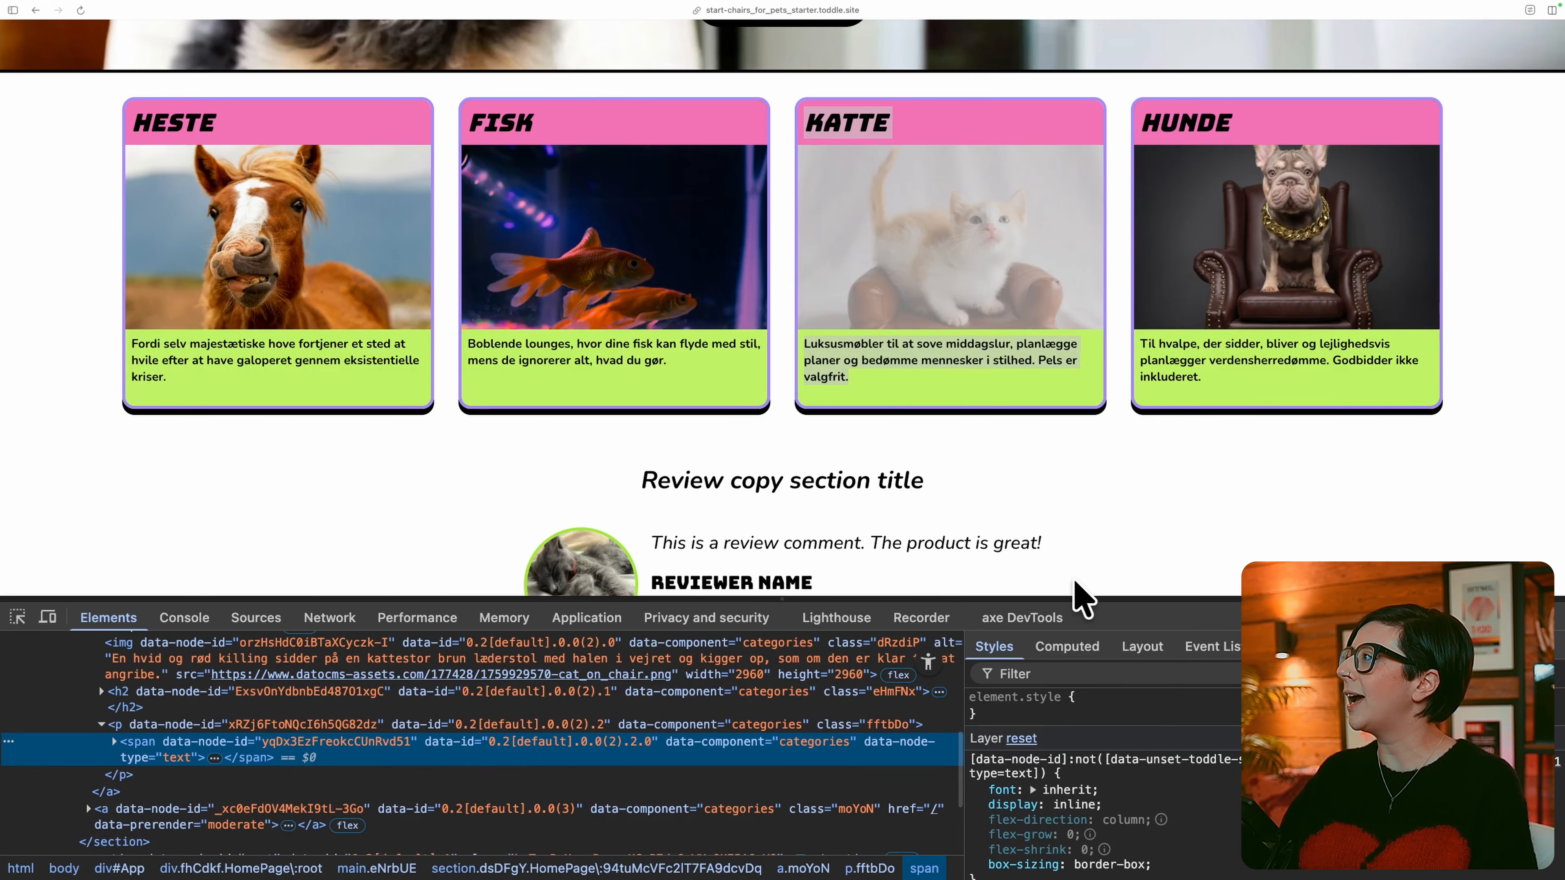
left_click_drag(1118, 596, 1117, 409)
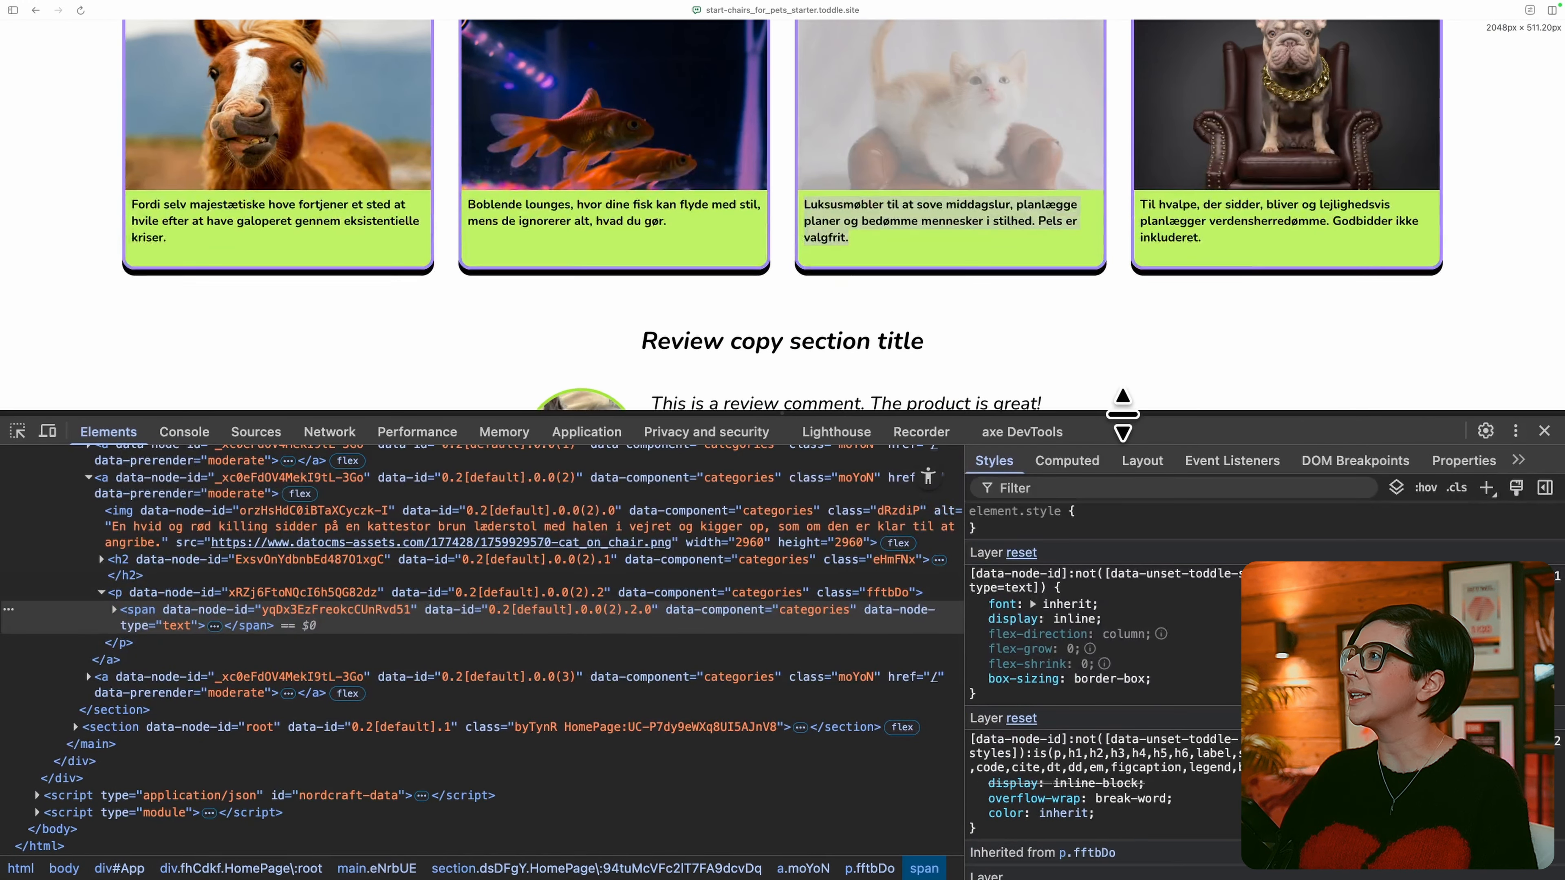
left_click(17, 433)
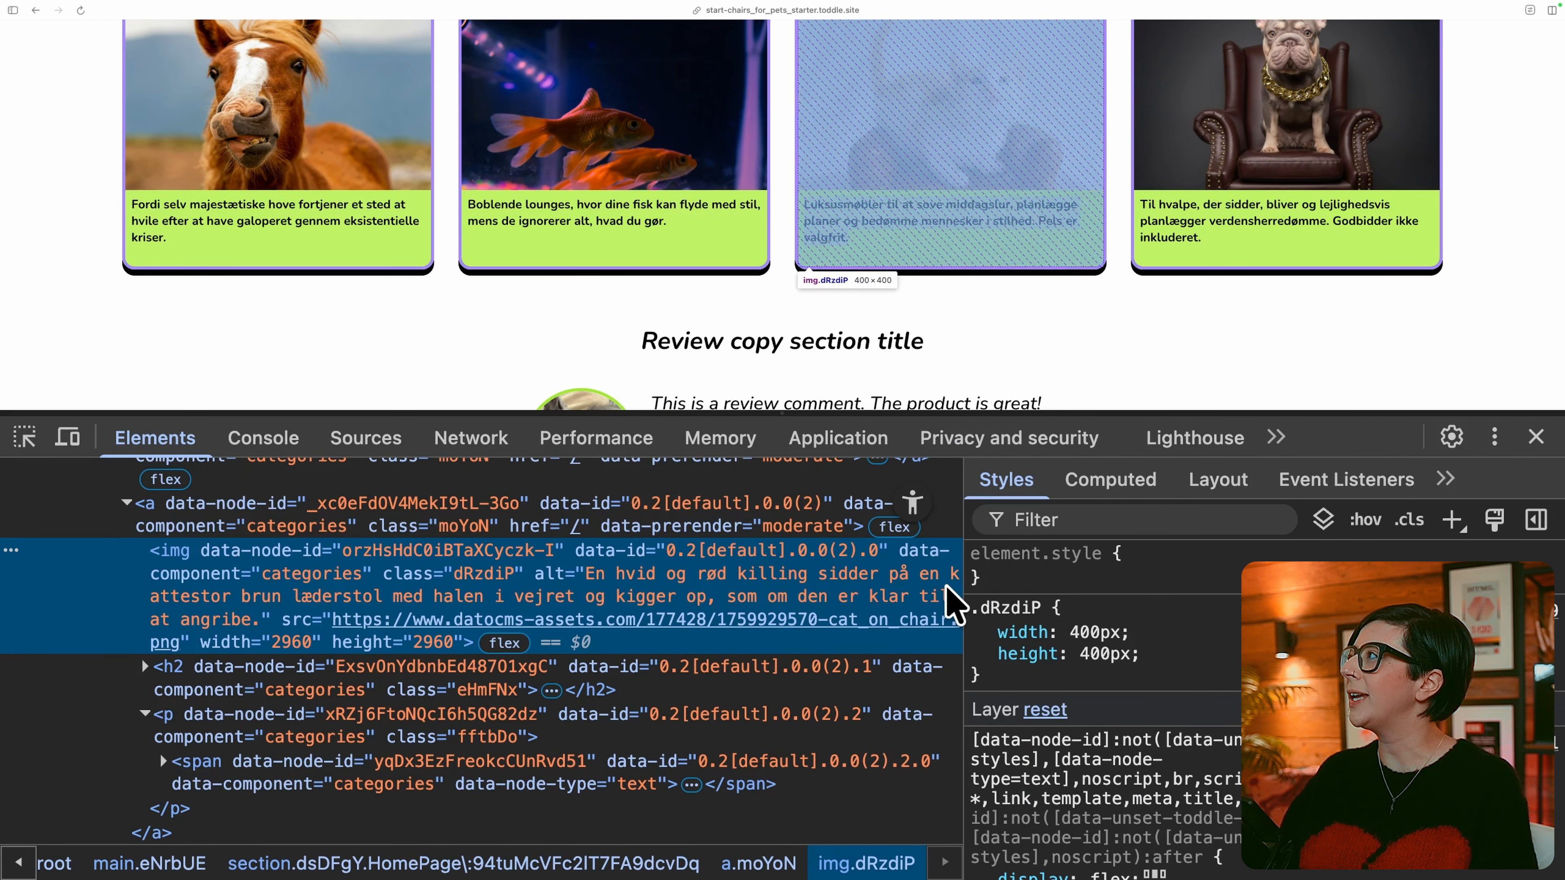
Switch the previewed site's language to en to check the inspected image's localized alt text.
scroll(1300, 160, "up", 7)
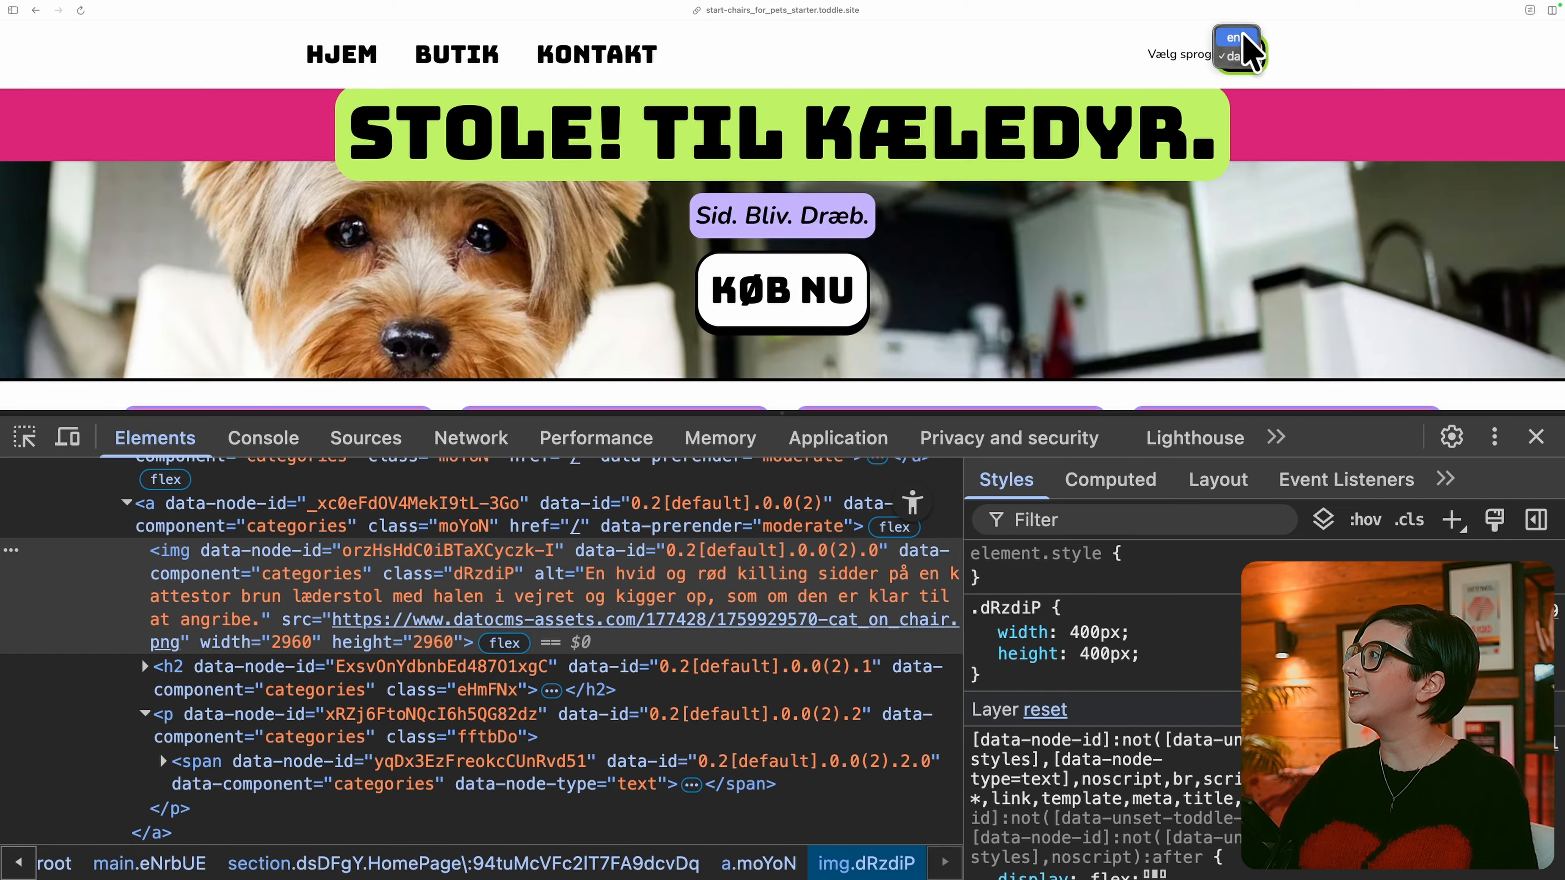
left_click(1234, 38)
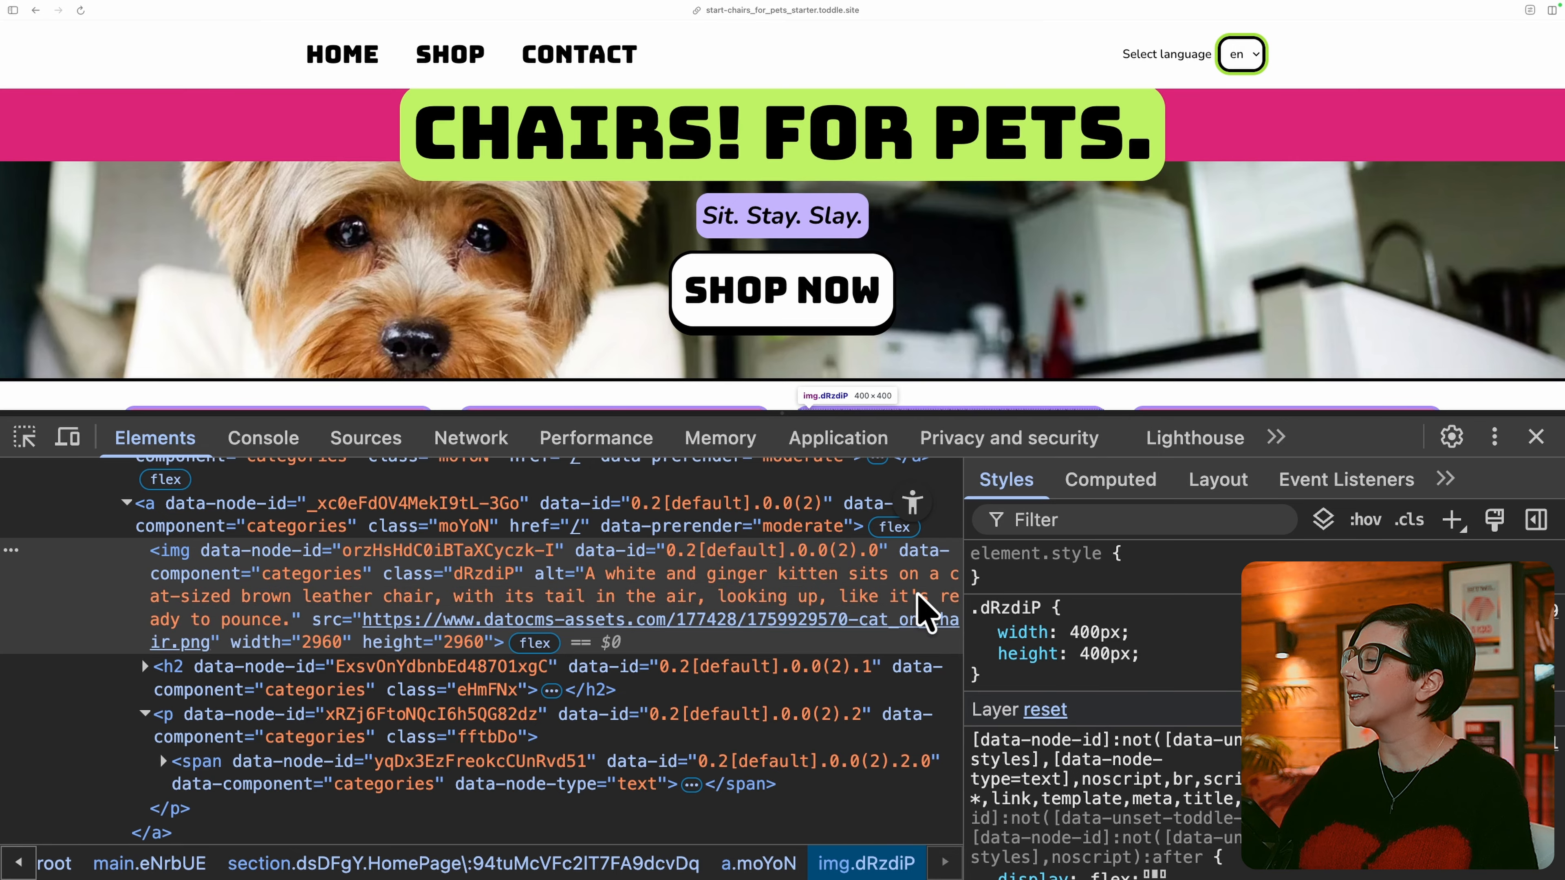
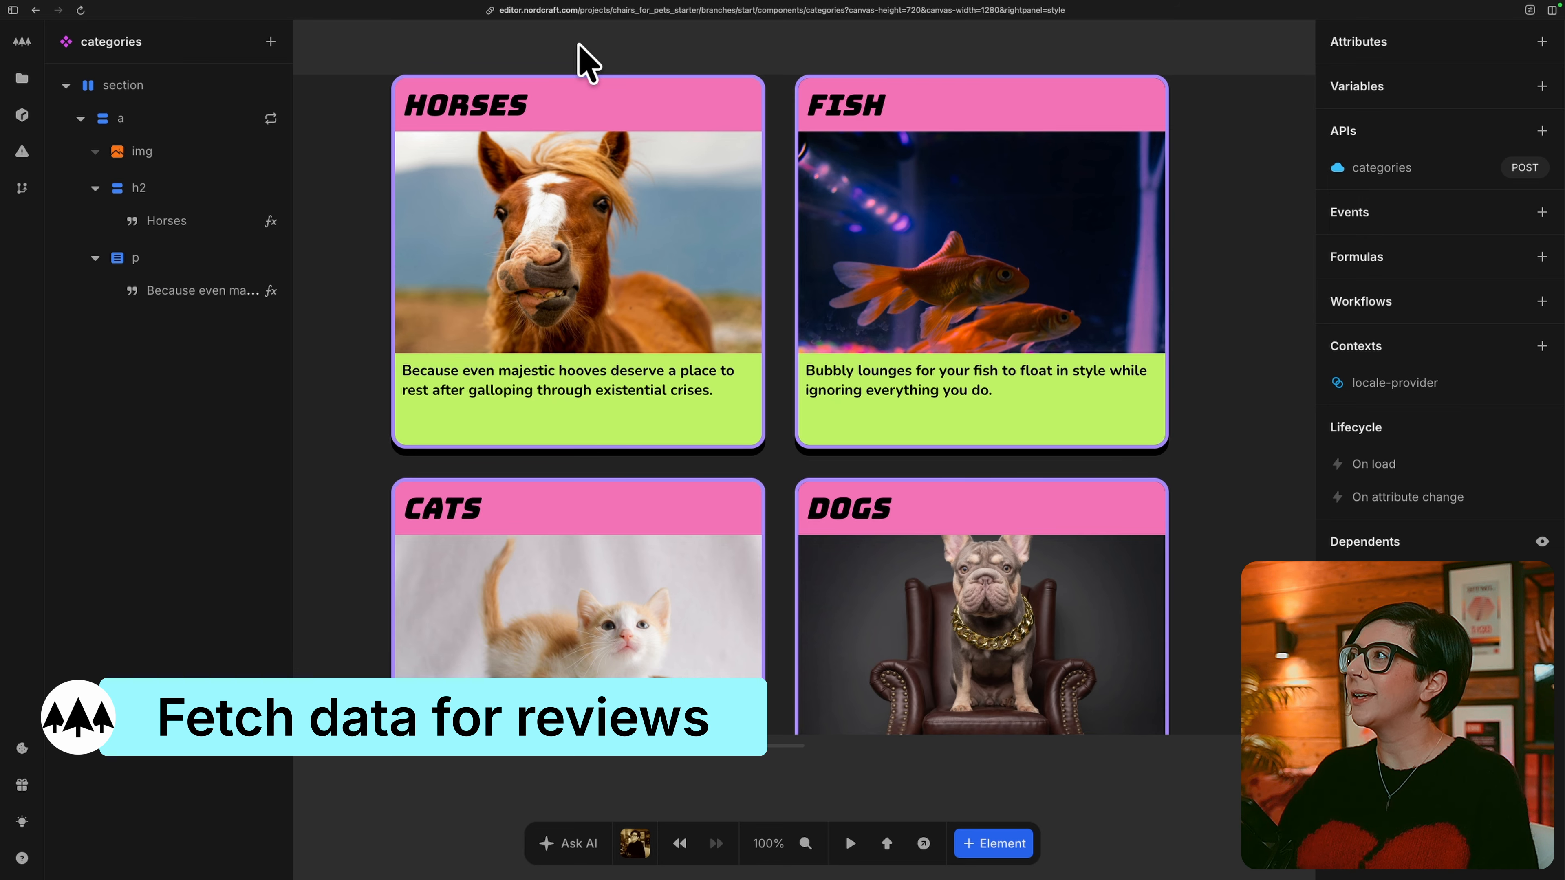
Open the reviews component and subscribe it to the locale_preferred formula of the locale-provider context.
key("super+k")
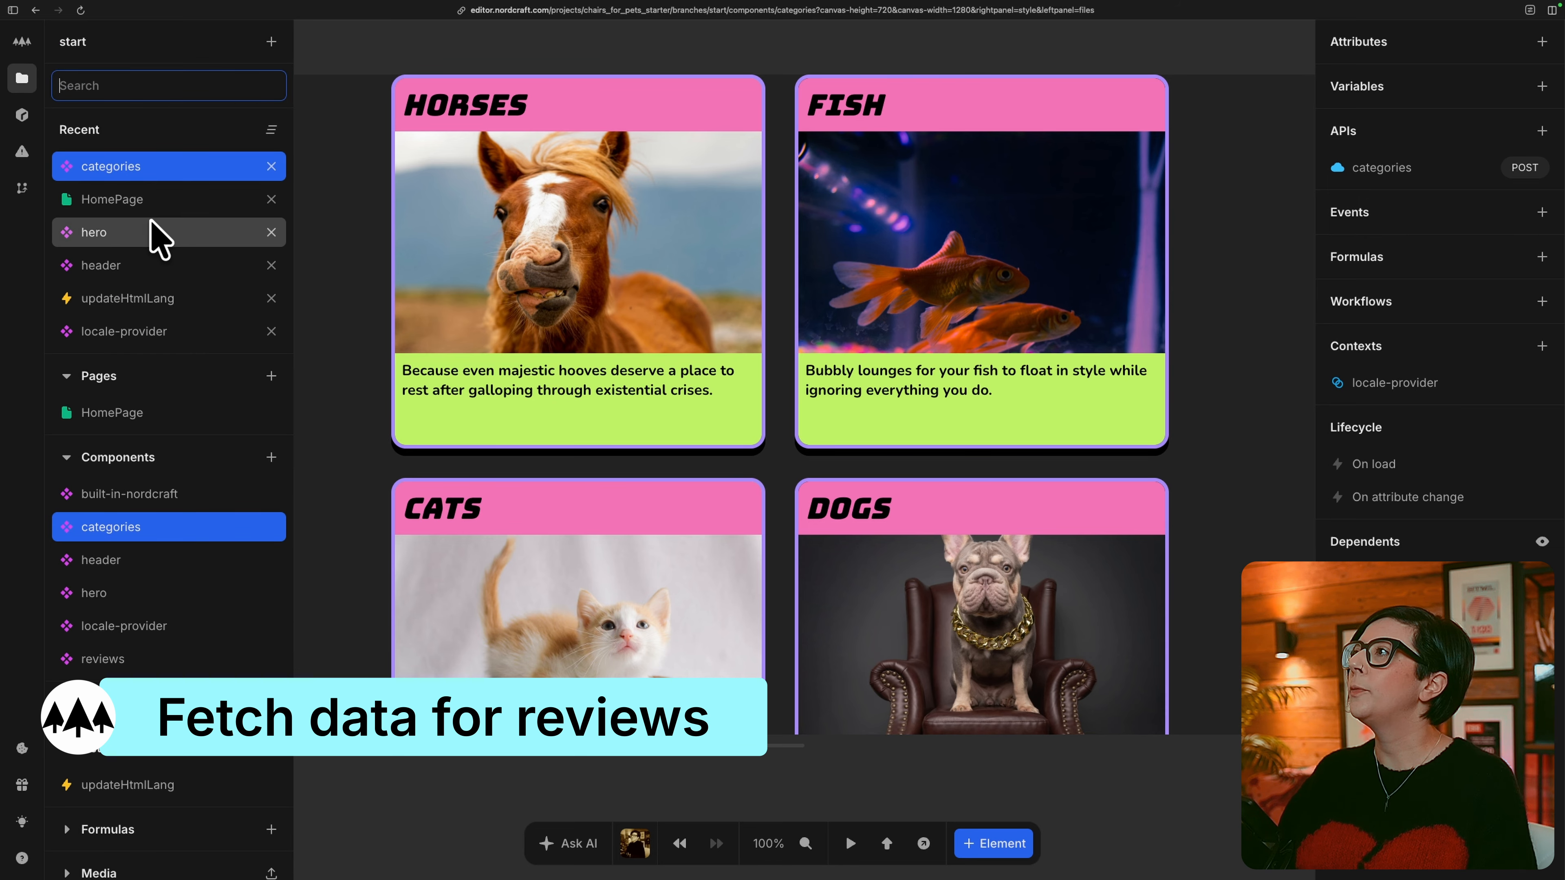
left_click(185, 659)
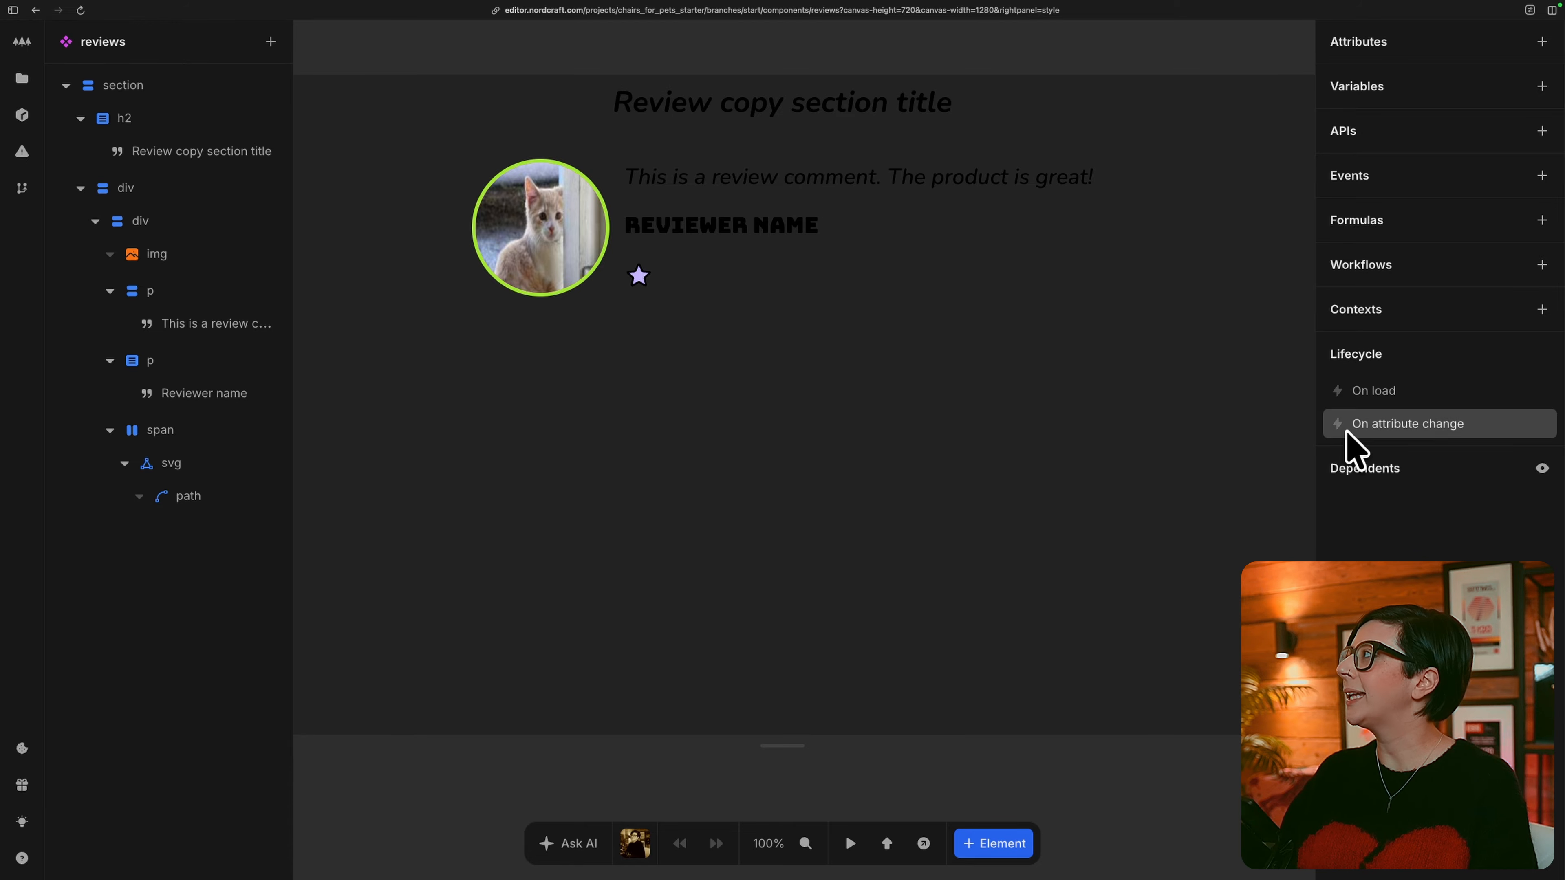
left_click(1542, 310)
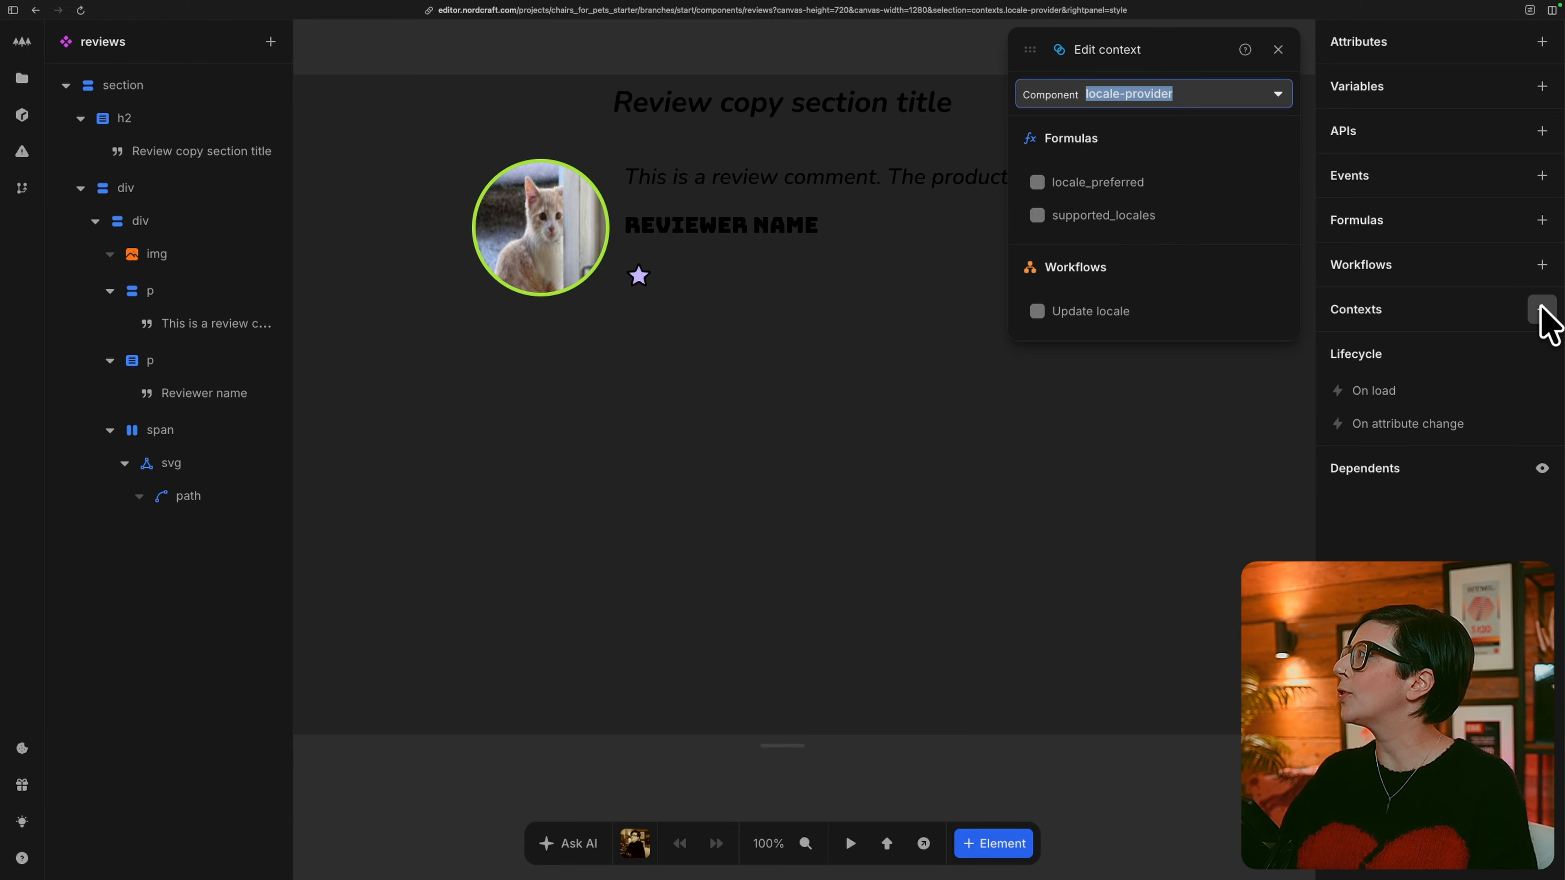
left_click(1092, 183)
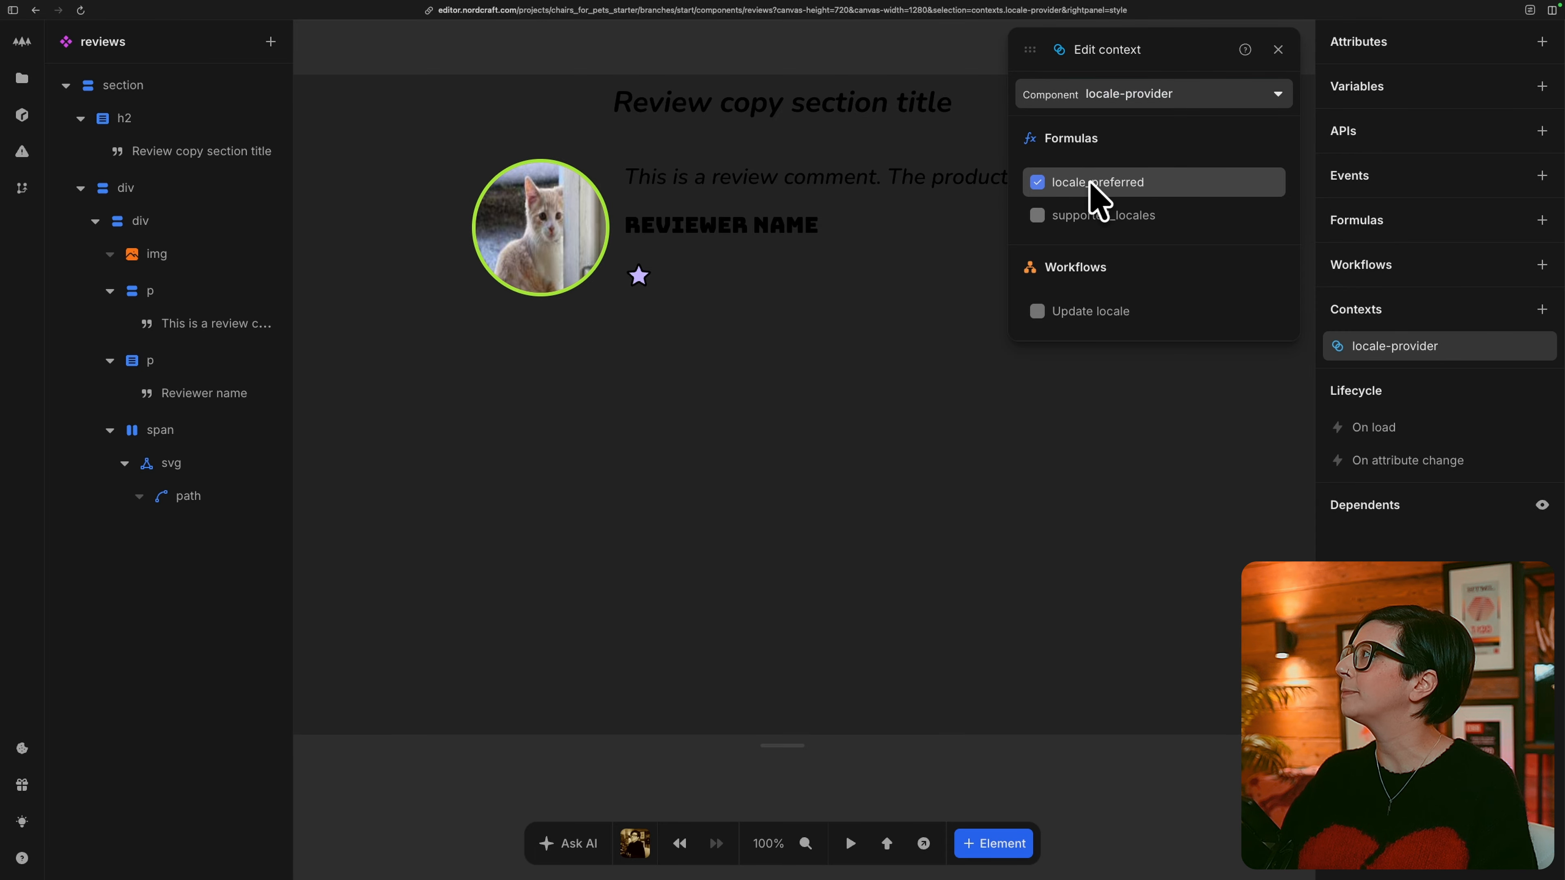
Connect a new API to the reviews component from the Datocms service and name it reviews.
left_click(1542, 131)
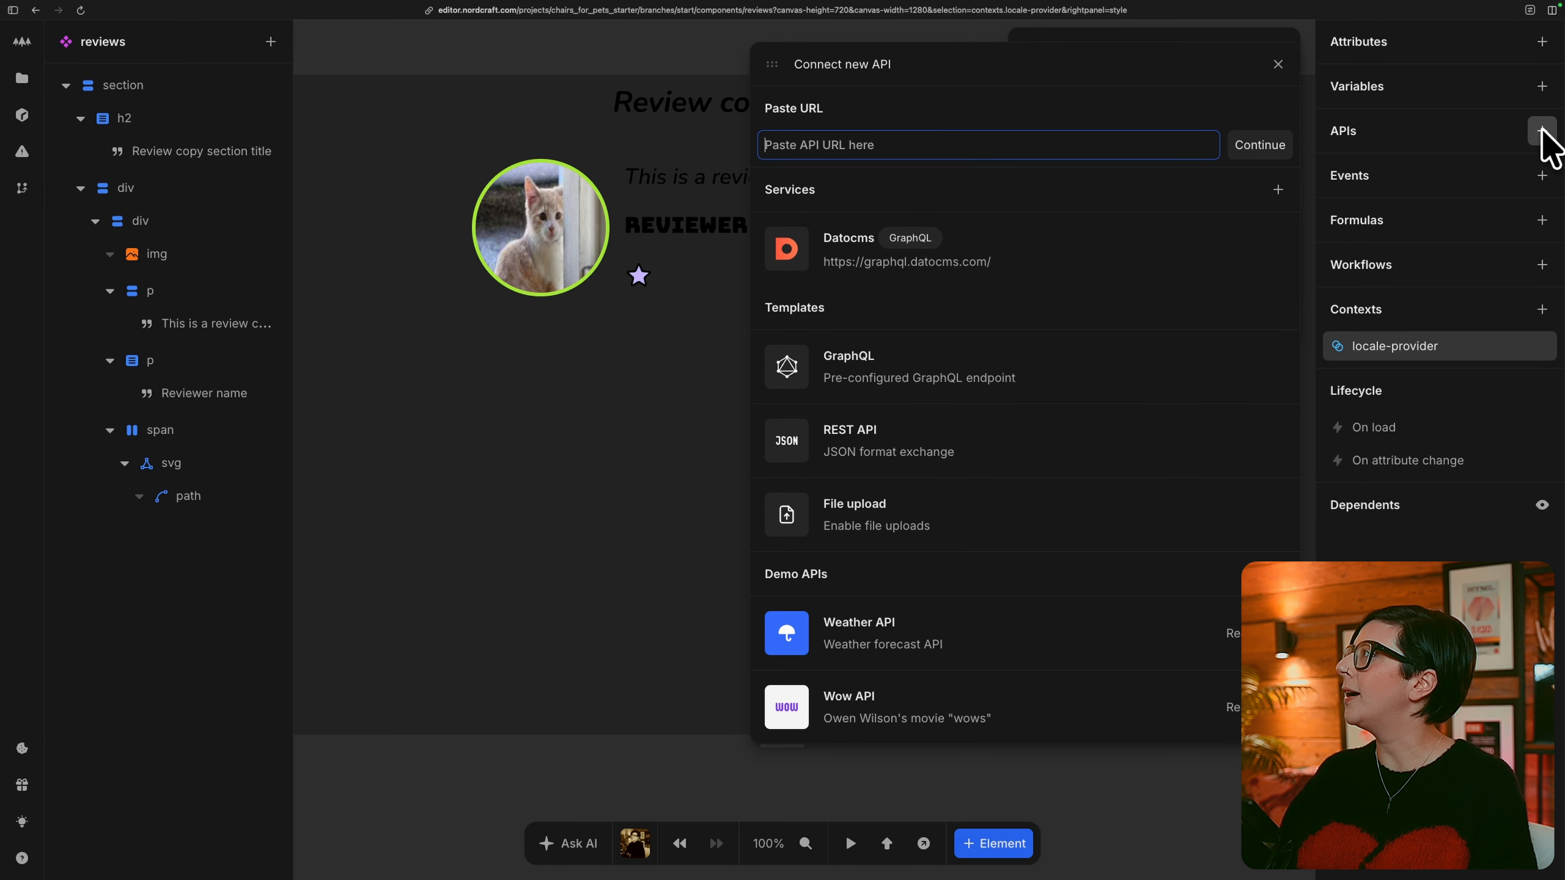
left_click(1198, 257)
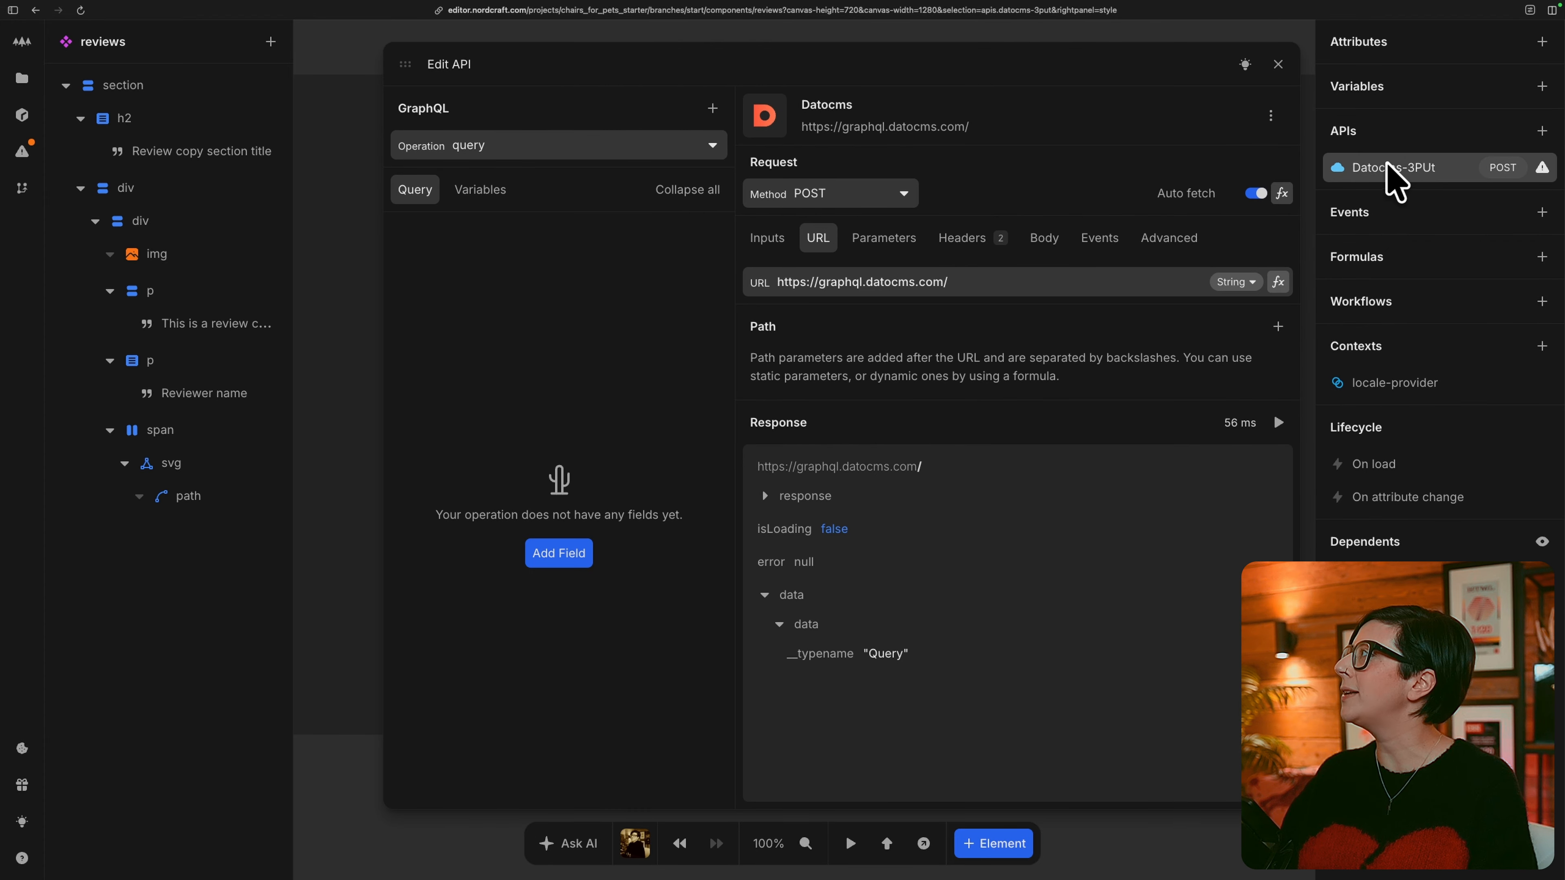
double_click(1410, 167)
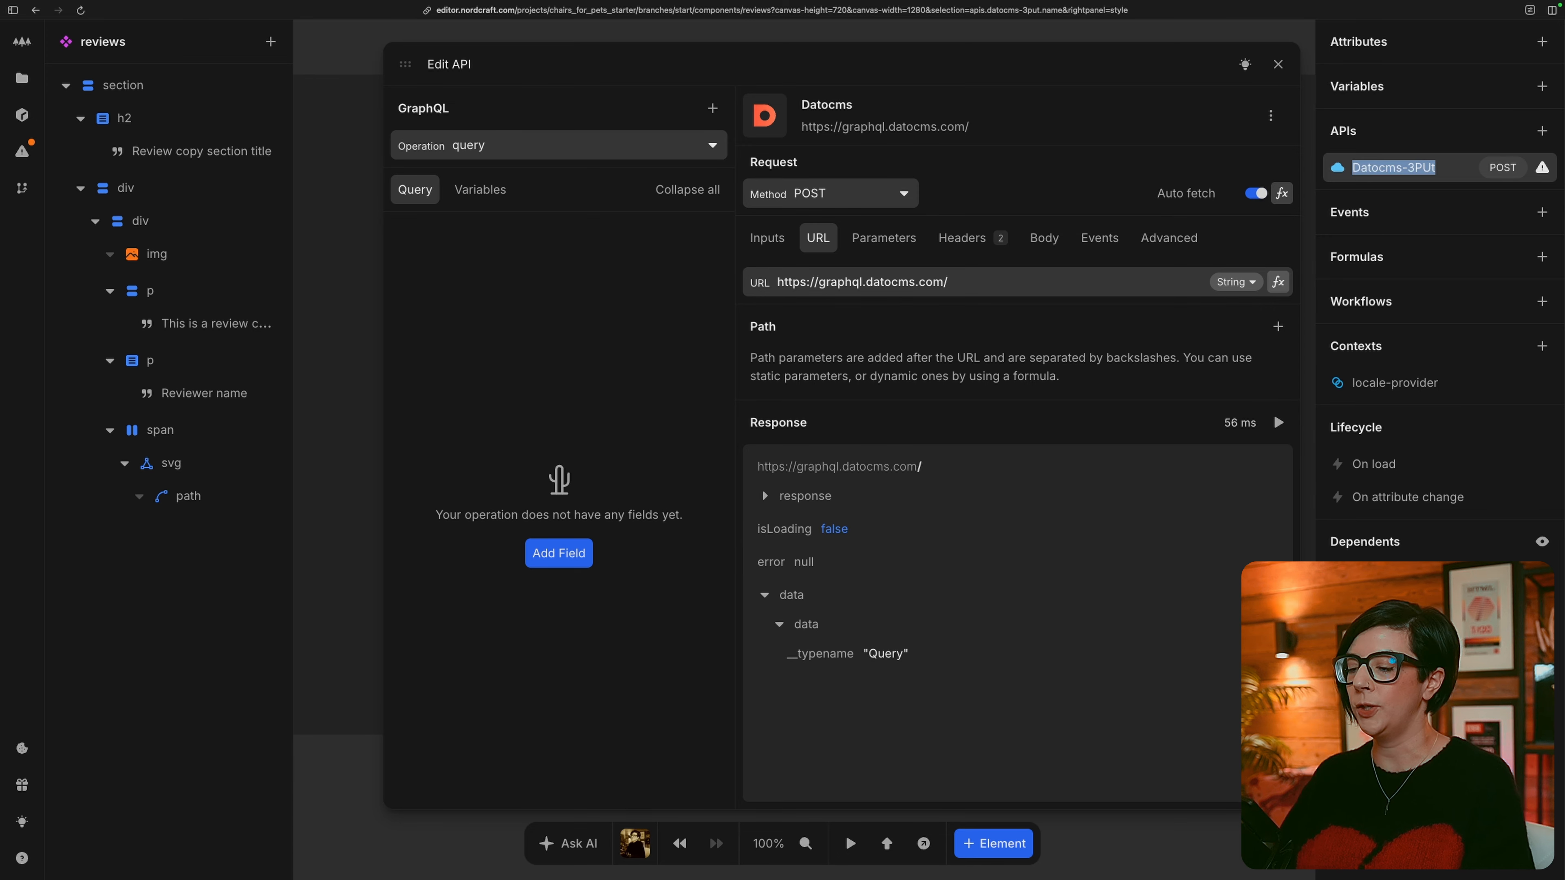
type("reviews")
key("Return")
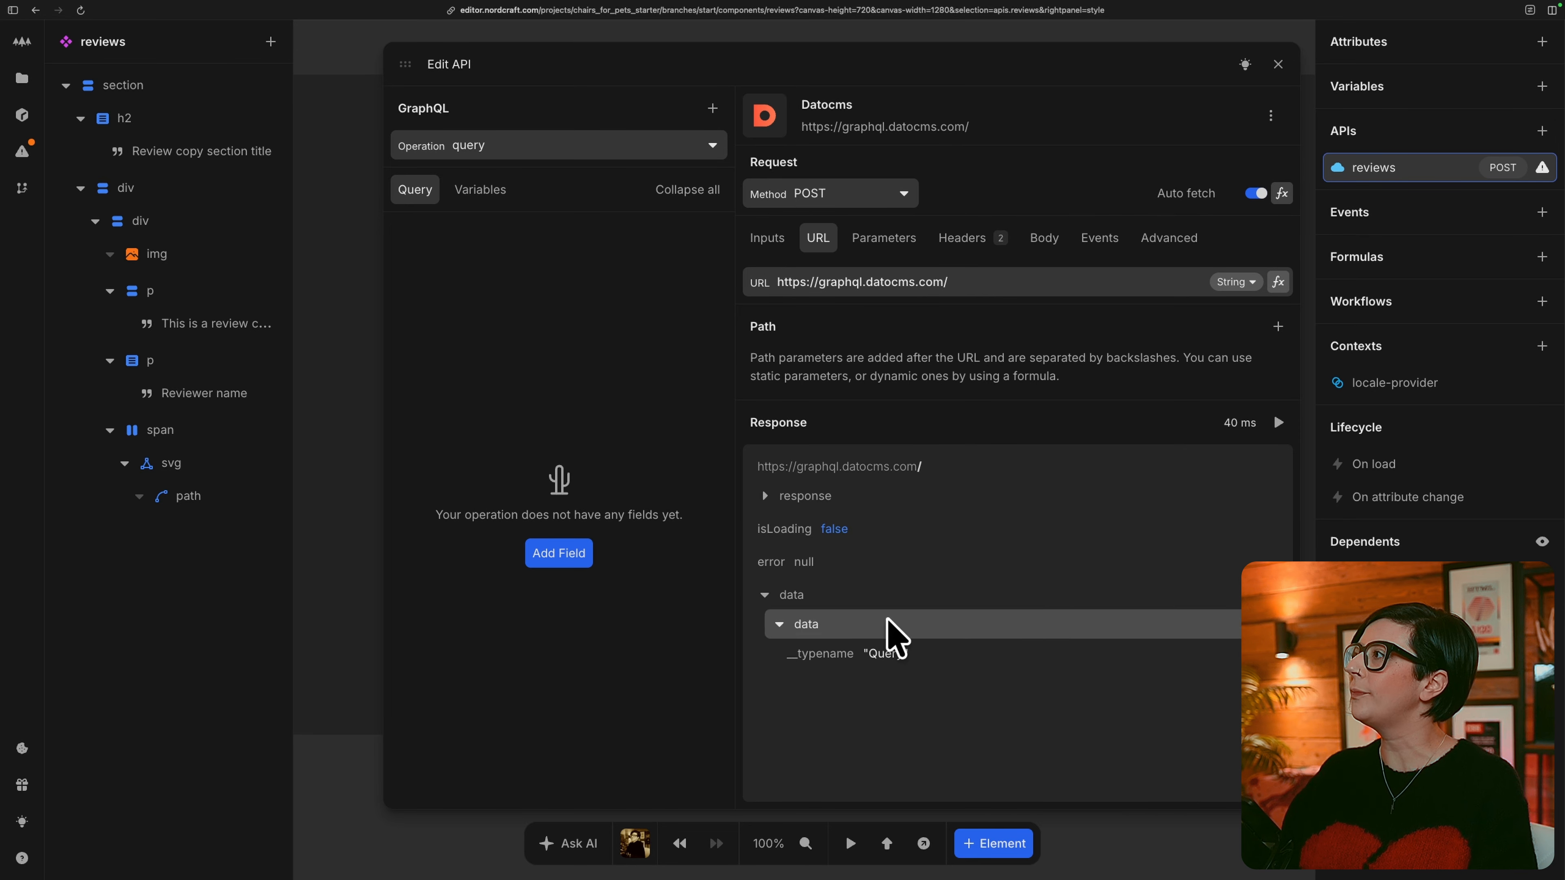
Add the allReviews field to the reviews API's GraphQL query.
left_click(565, 551)
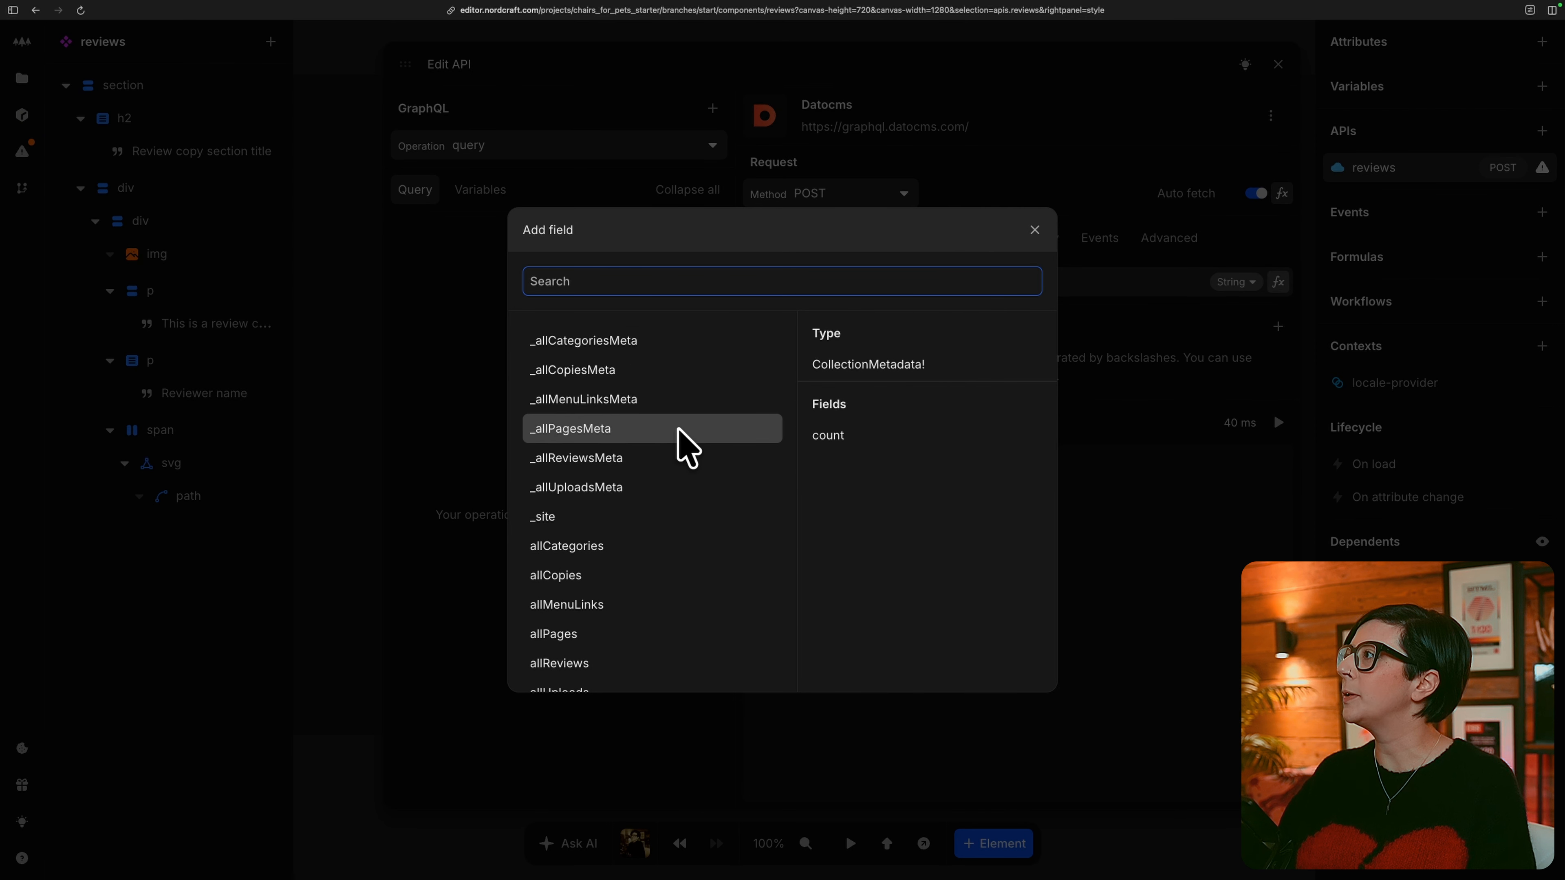
scroll(689, 507, "down", 2)
left_click(623, 570)
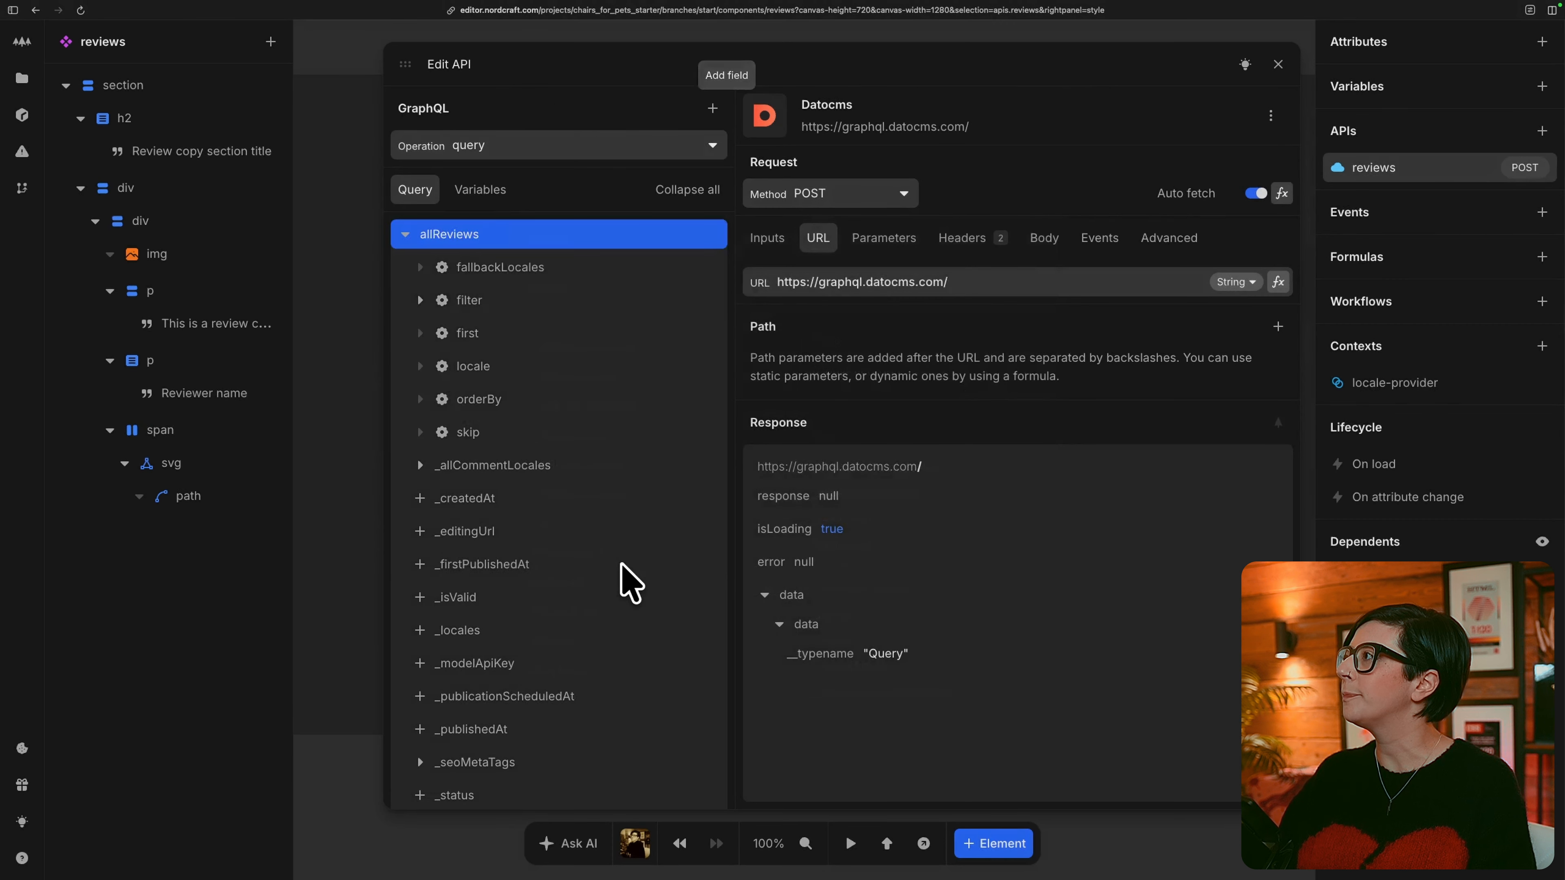
Set the allReviews locale argument to a locale variable and bind that variable's value to the locale-provider's locale_preferred formula.
left_click(441, 368)
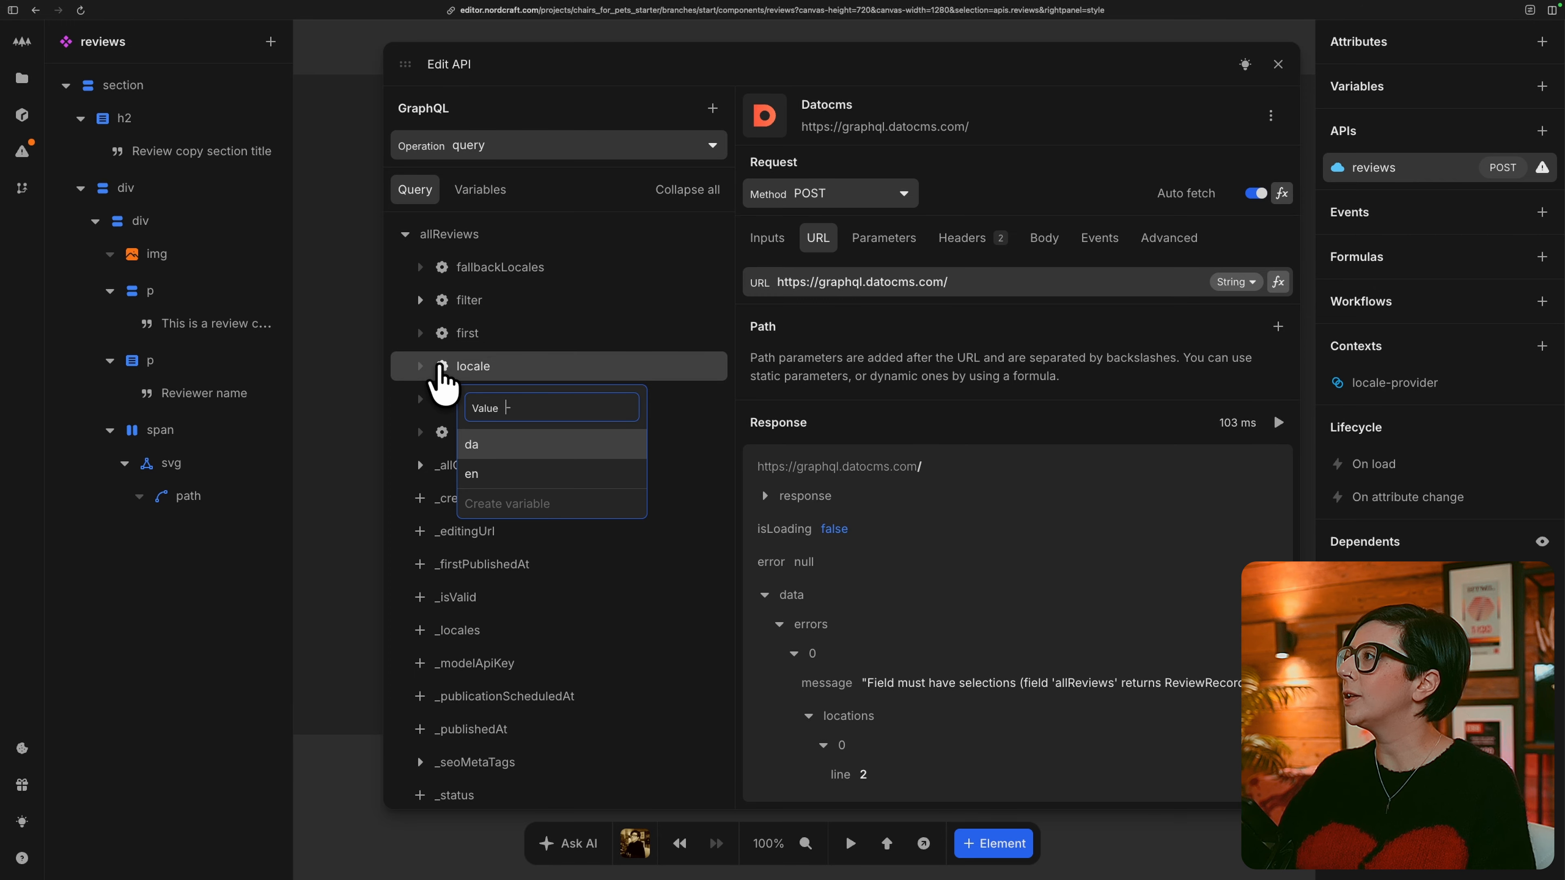
type("locale")
key("Return")
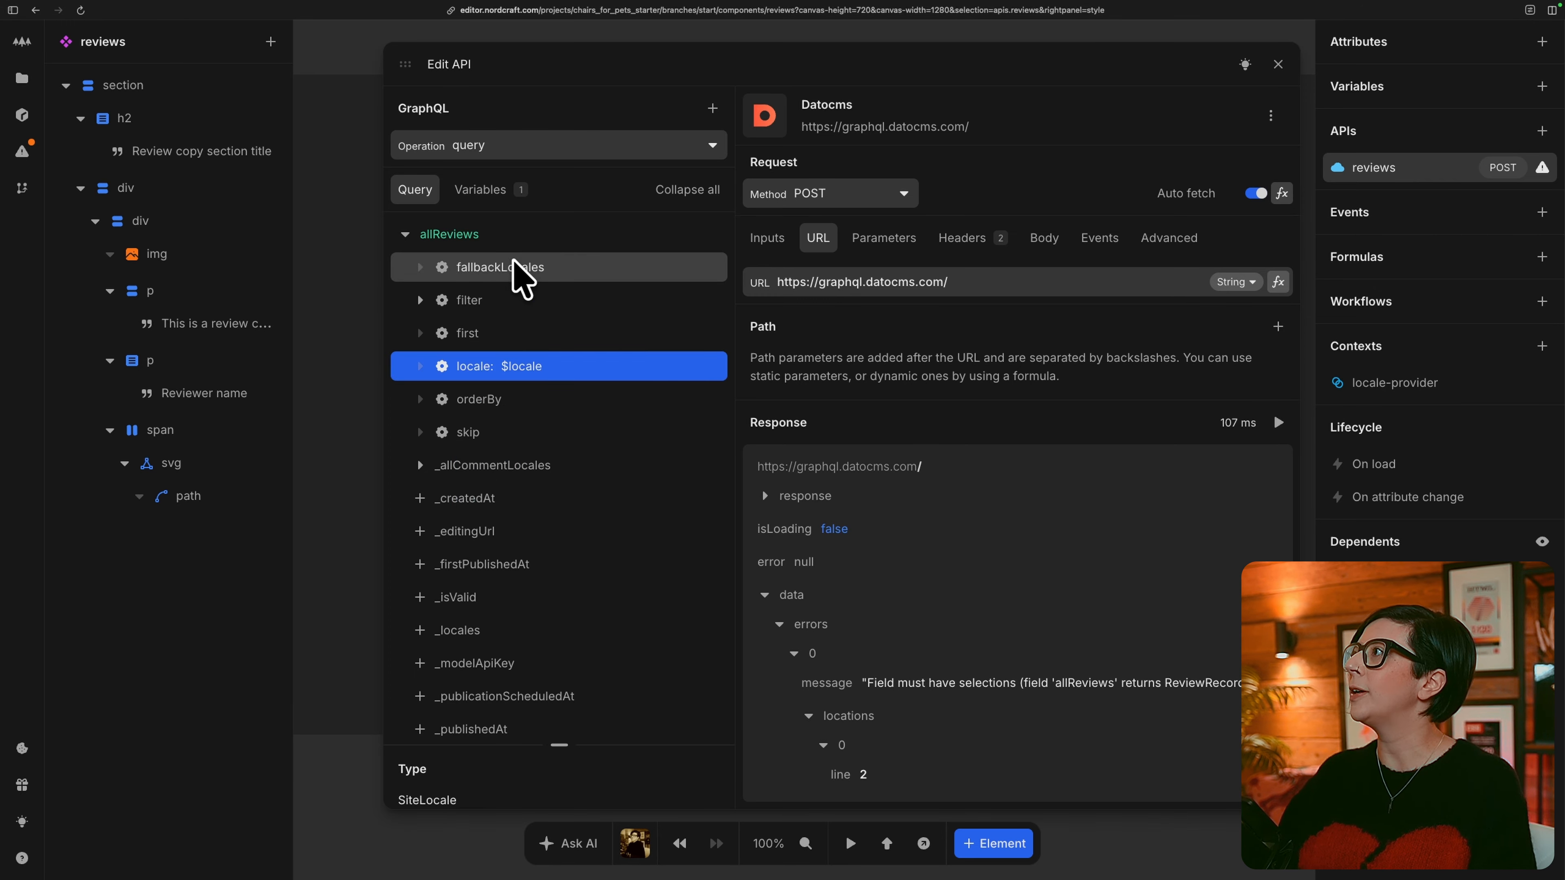
left_click(531, 192)
left_click(679, 271)
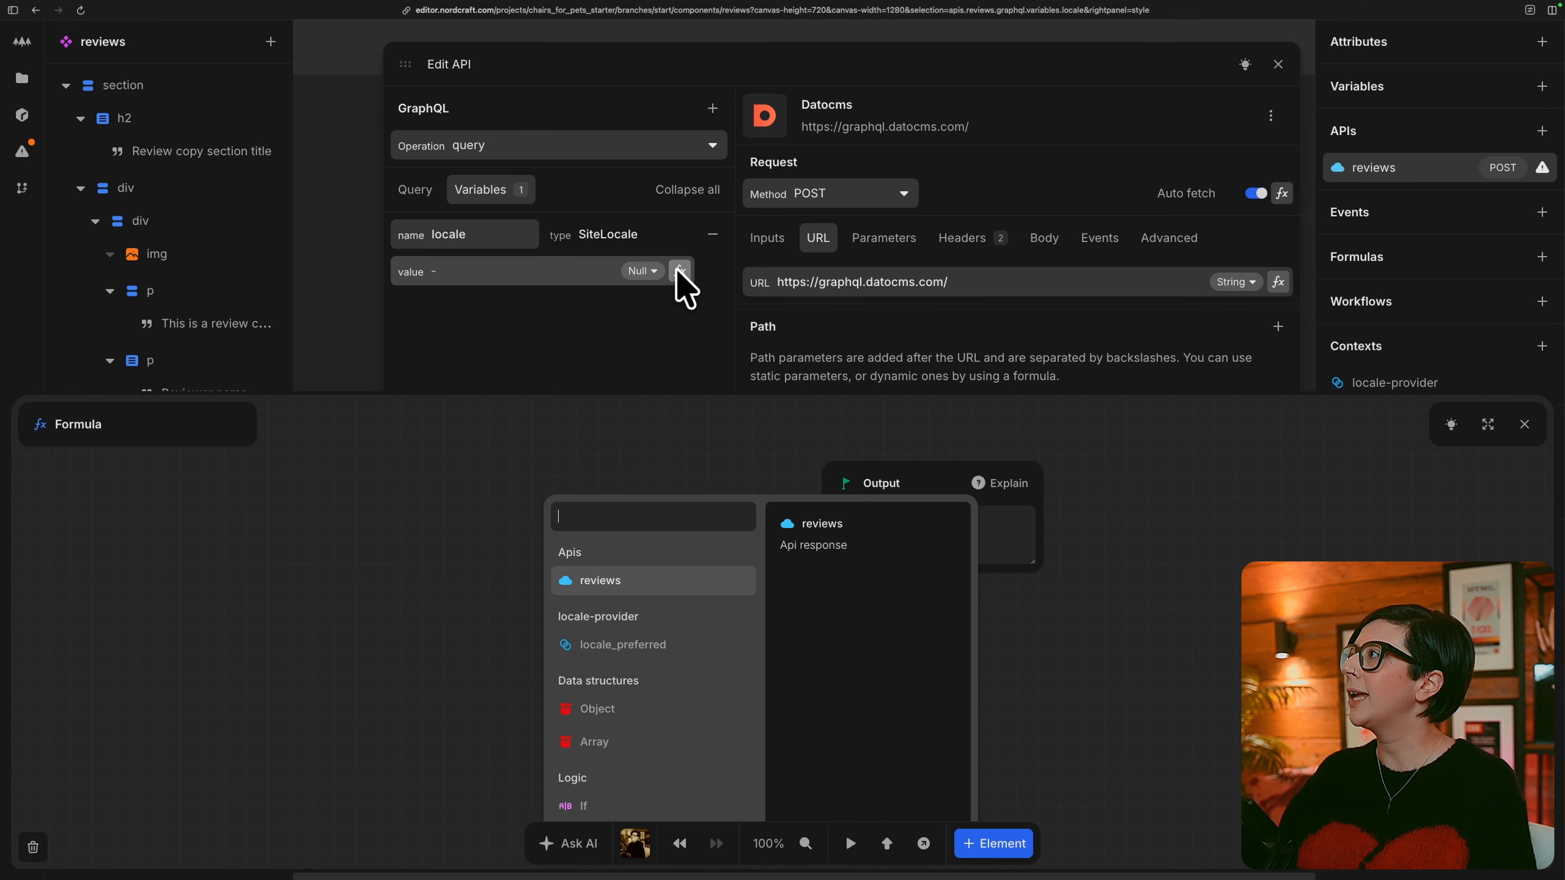
left_click(709, 644)
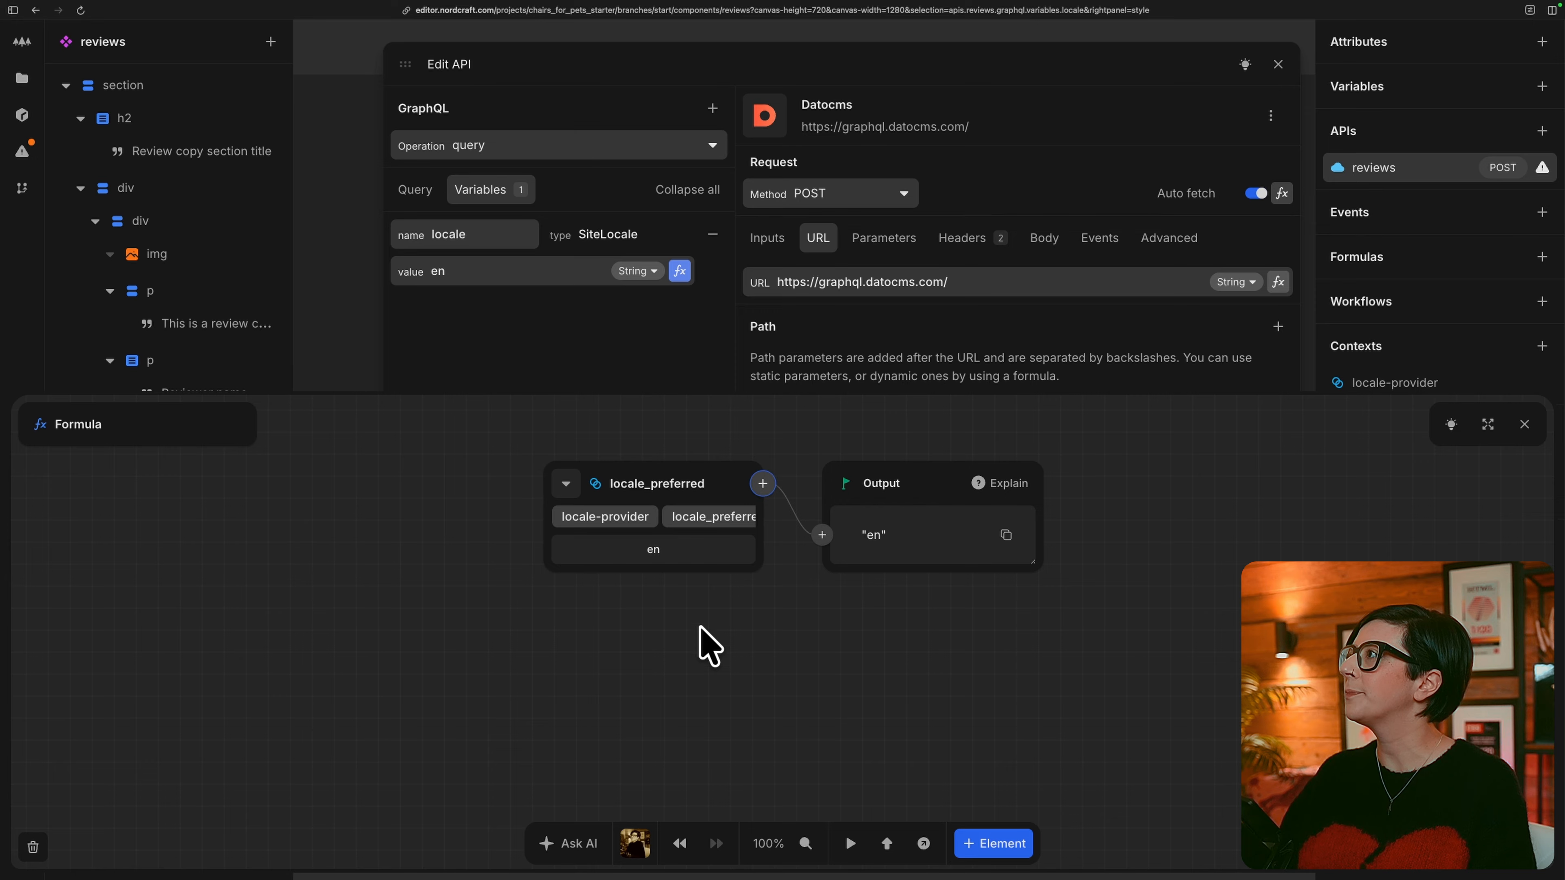
Expand the avatar field under allReviews in the query and include its alt field.
left_click(417, 189)
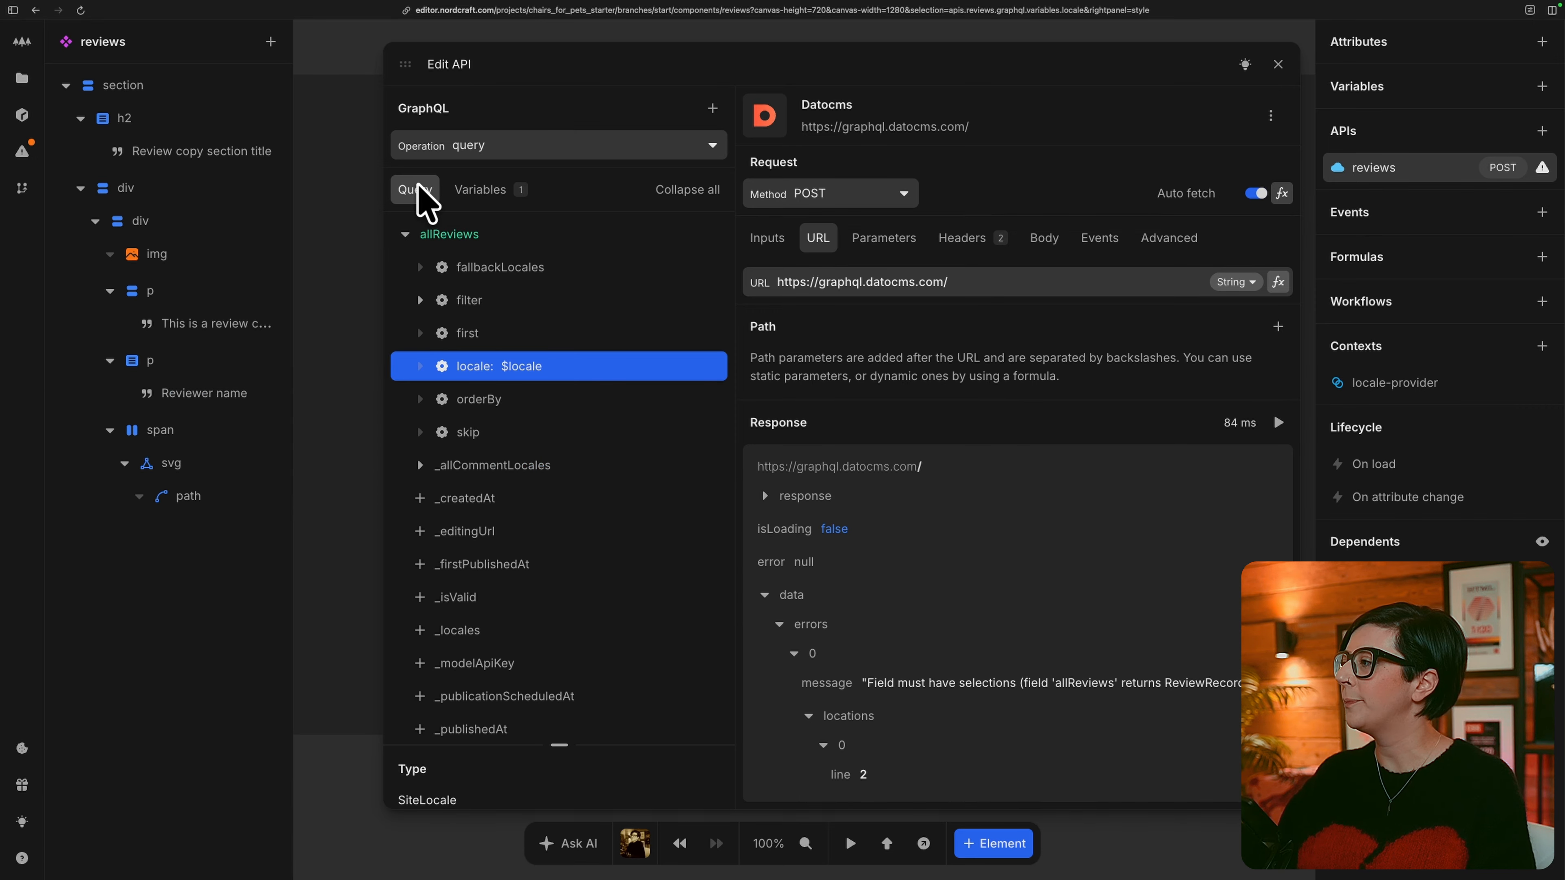
scroll(552, 444, "down", 1)
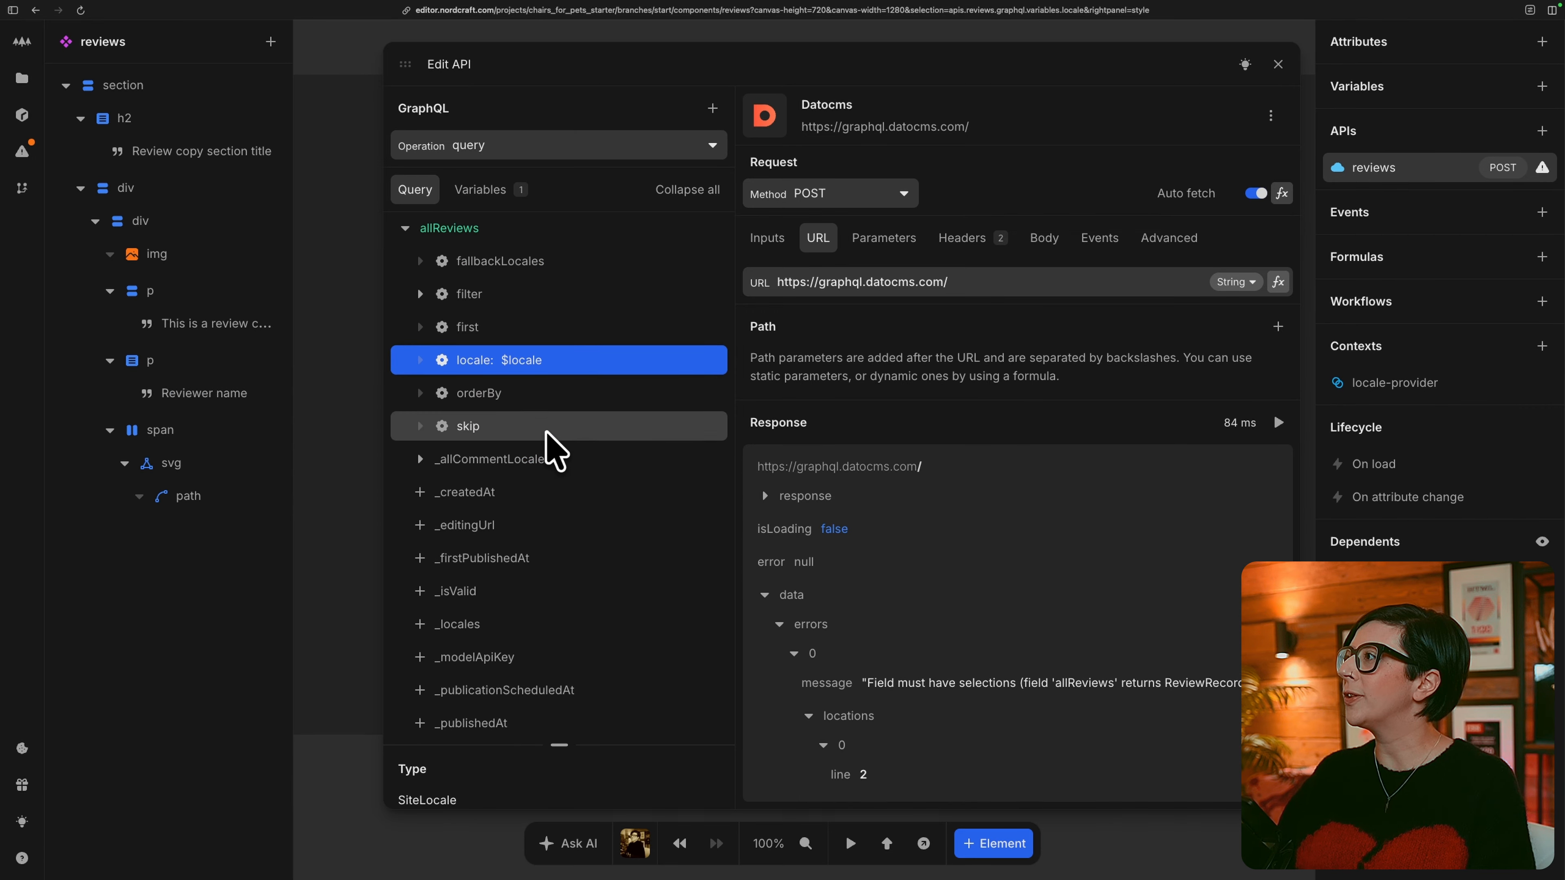
scroll(554, 450, "down", 3)
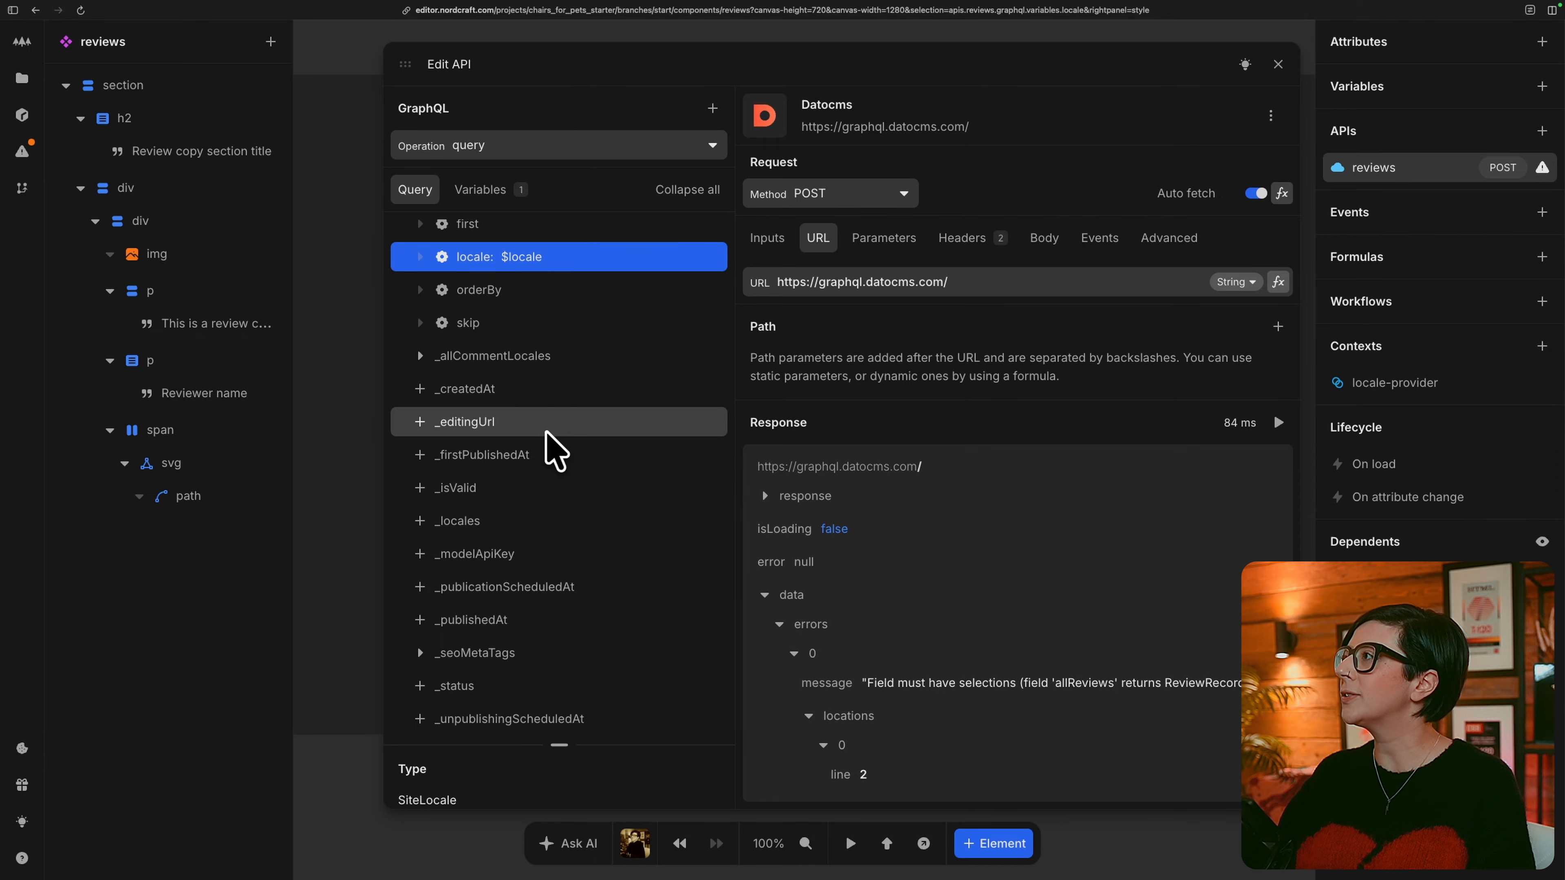
scroll(547, 432, "down", 5)
left_click(422, 590)
scroll(421, 590, "down", 4)
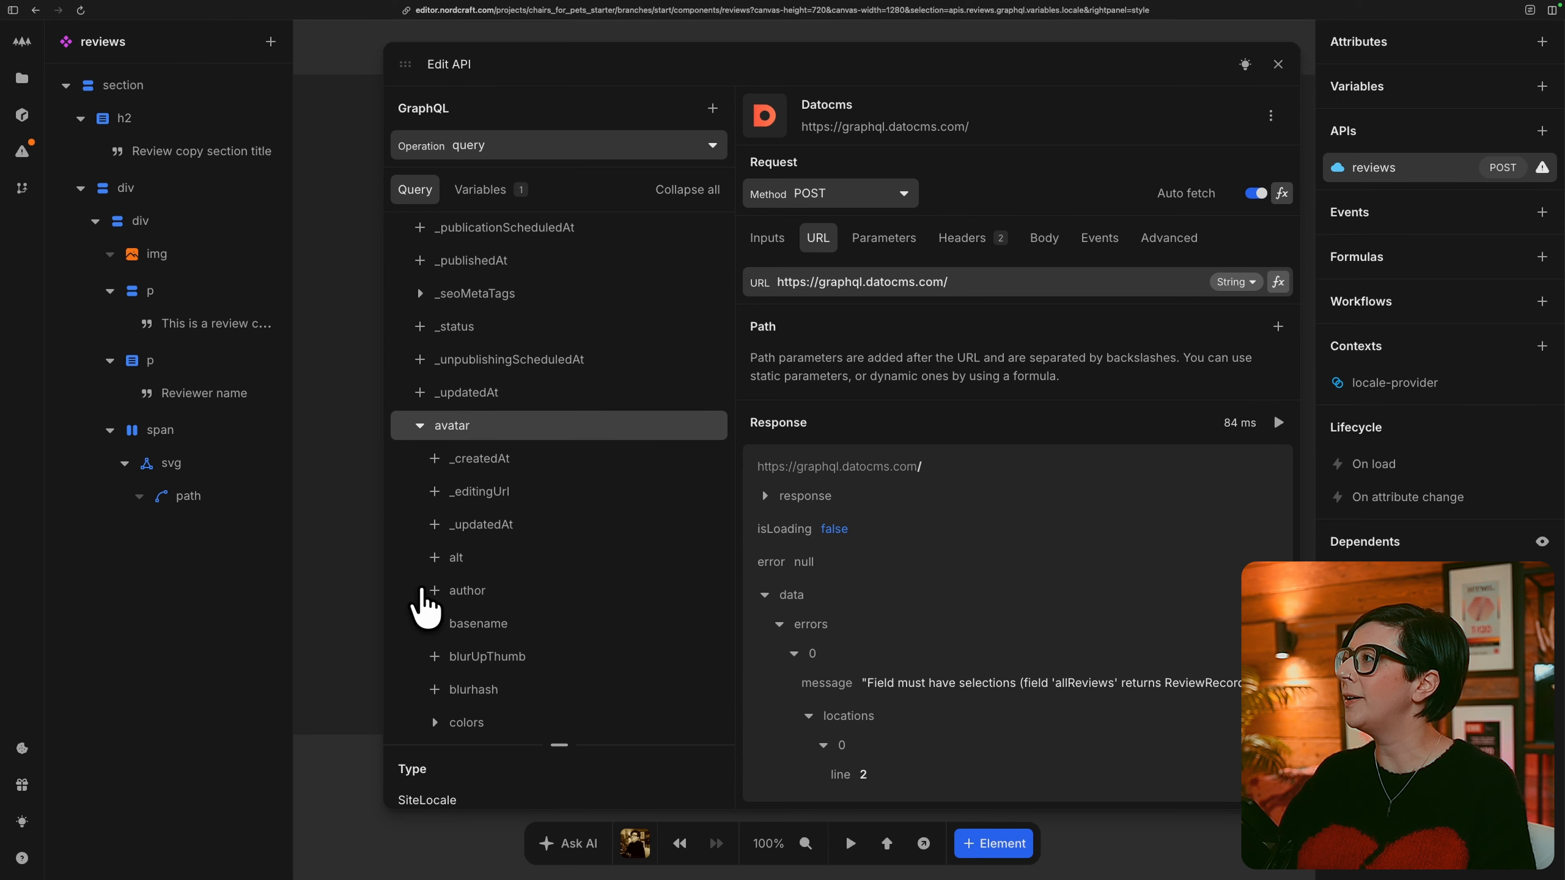
scroll(423, 602, "down", 4)
left_click(436, 431)
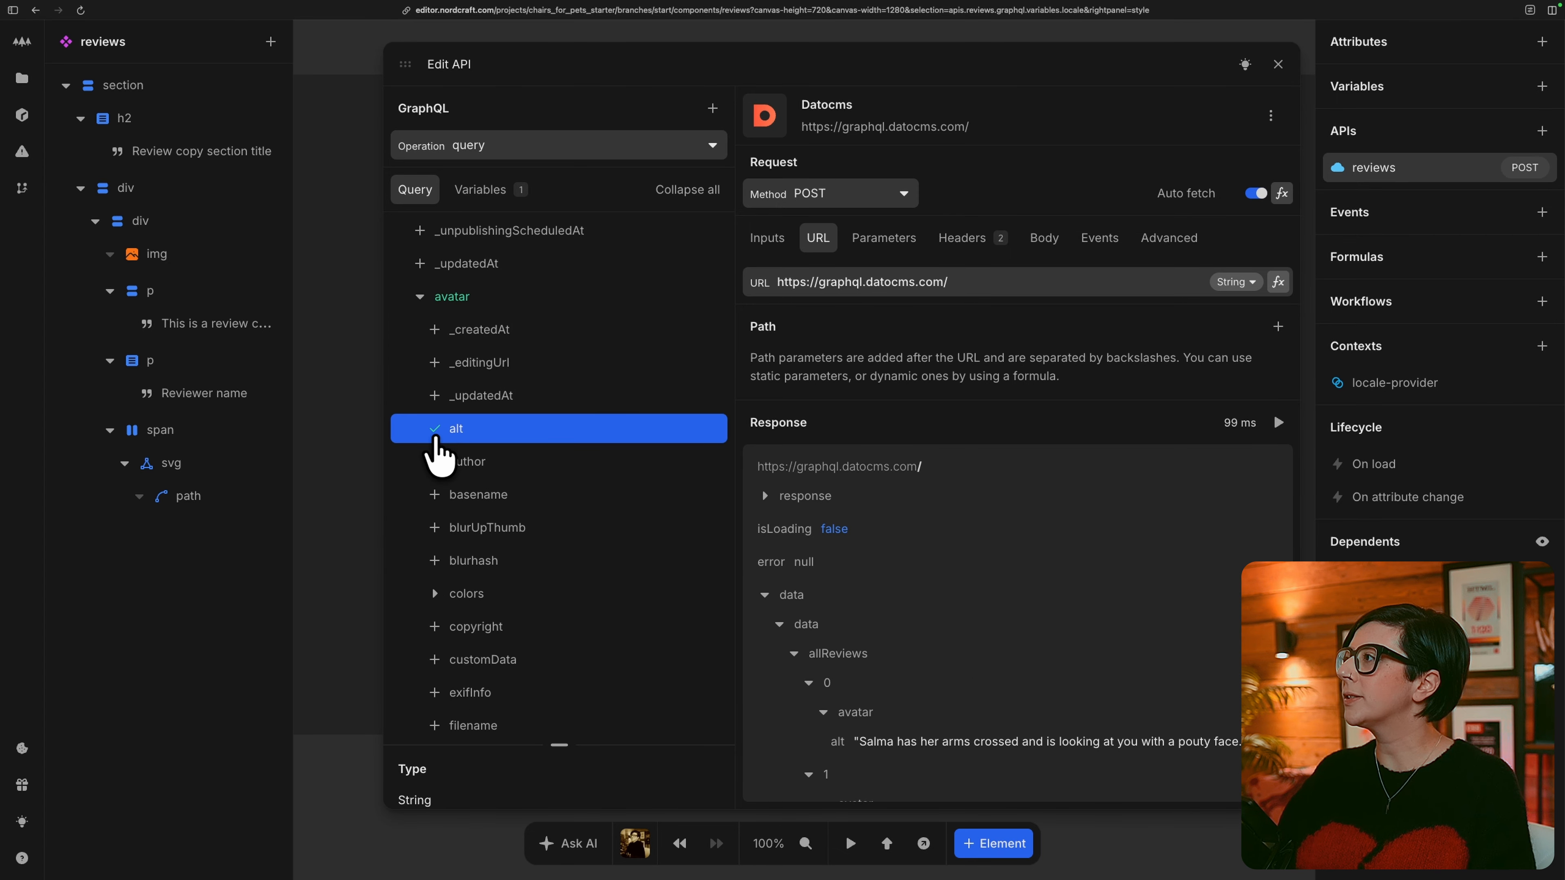
Include the avatar's height, width and url fields in the allReviews query.
scroll(423, 559, "down", 7)
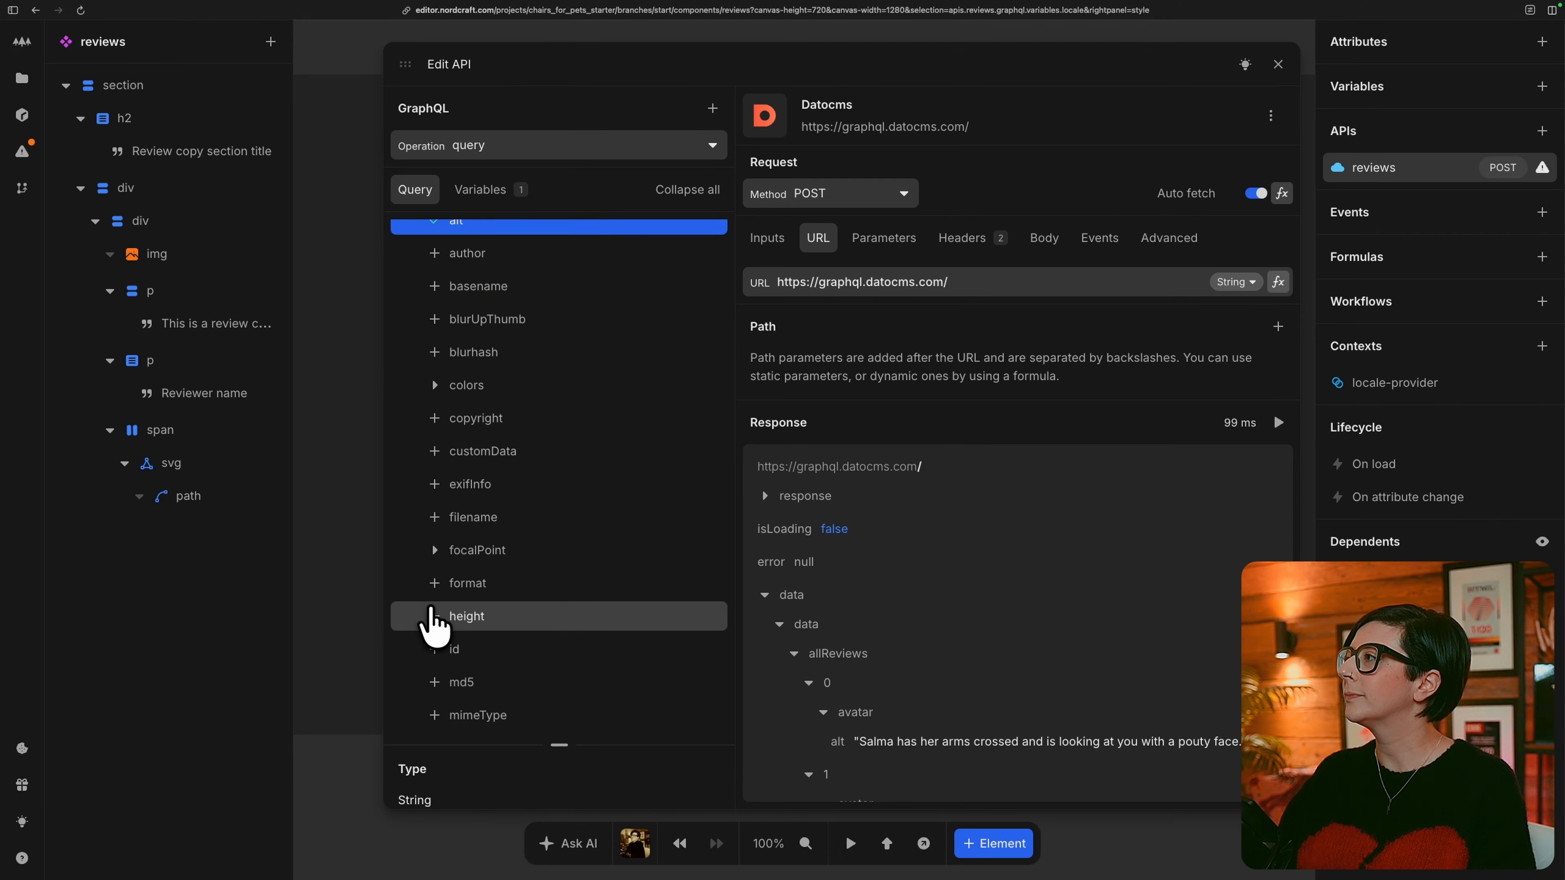
left_click(433, 616)
scroll(429, 632, "down", 4)
scroll(438, 689, "down", 3)
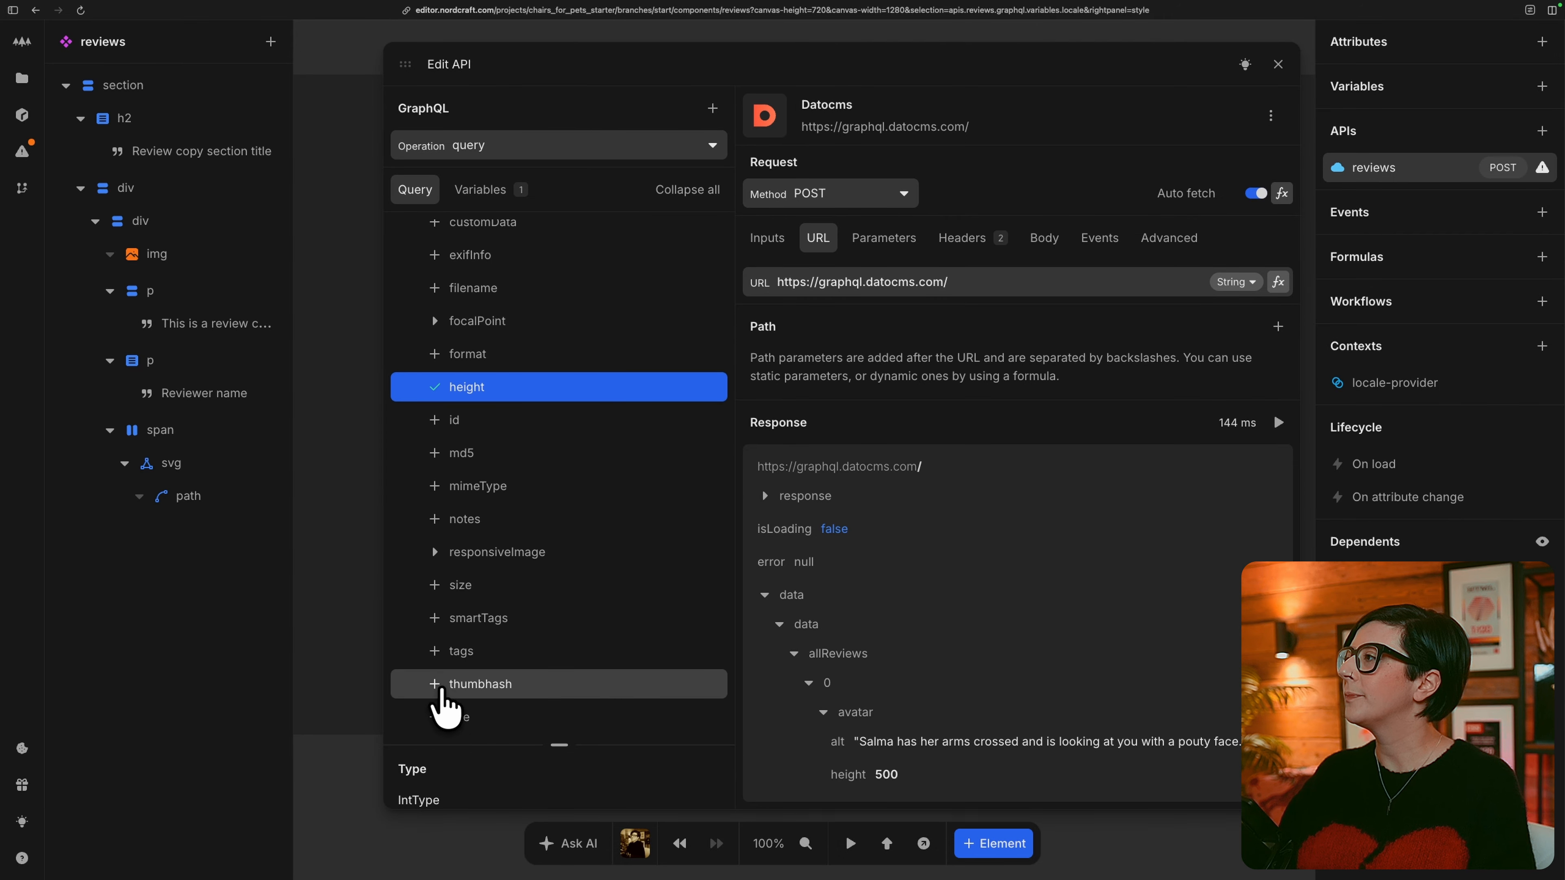
scroll(441, 697, "down", 2)
left_click(440, 710)
left_click(438, 644)
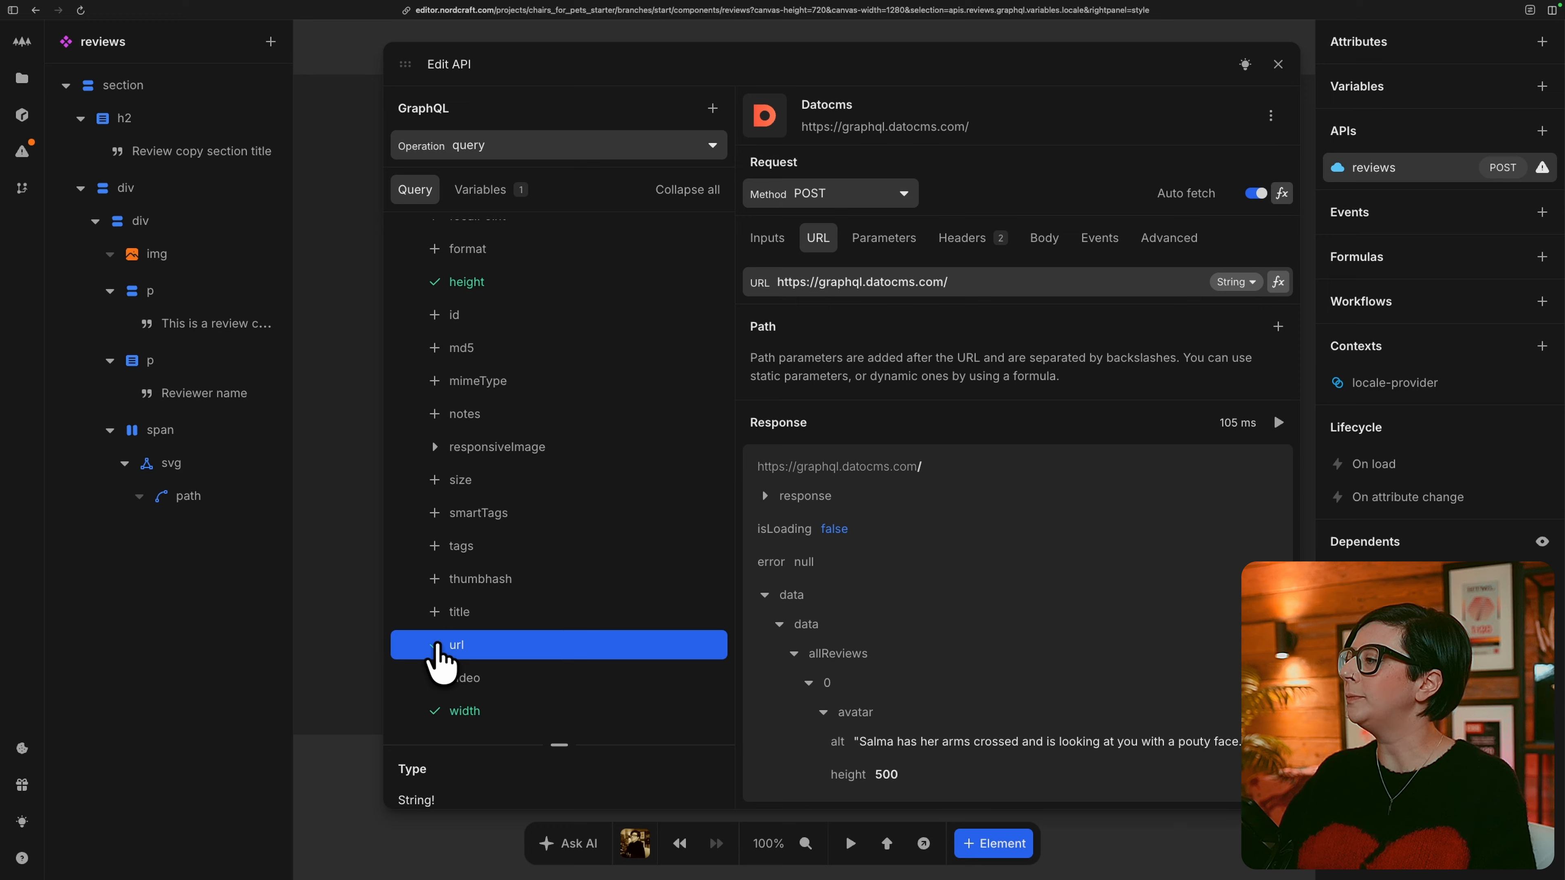
Include each review's comment, name and rating fields in the allReviews query.
scroll(493, 617, "down", 4)
left_click(420, 626)
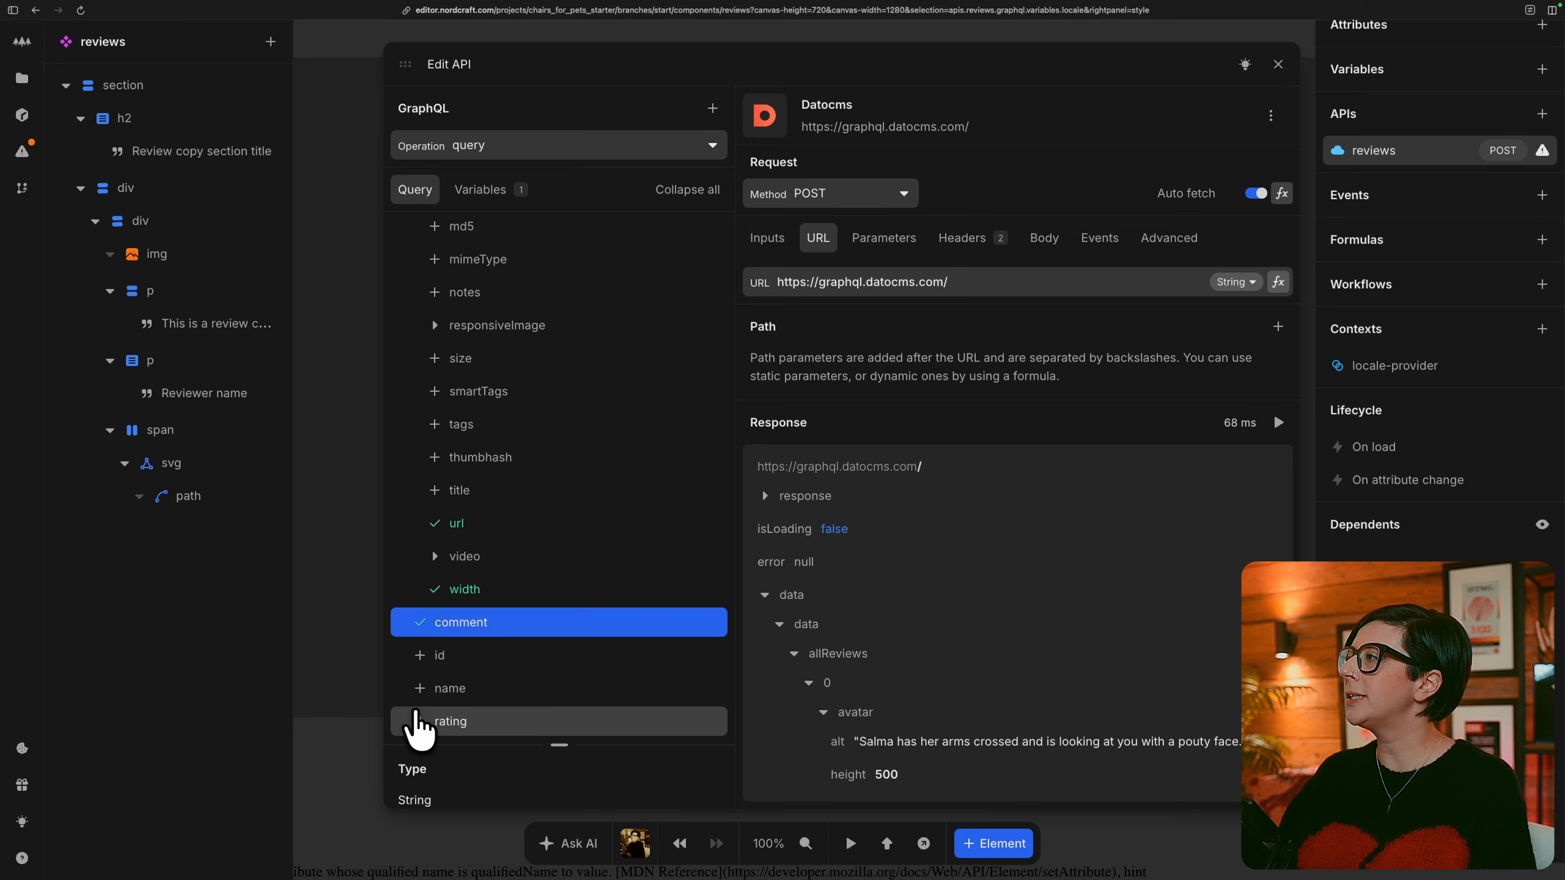
left_click(420, 688)
left_click(420, 721)
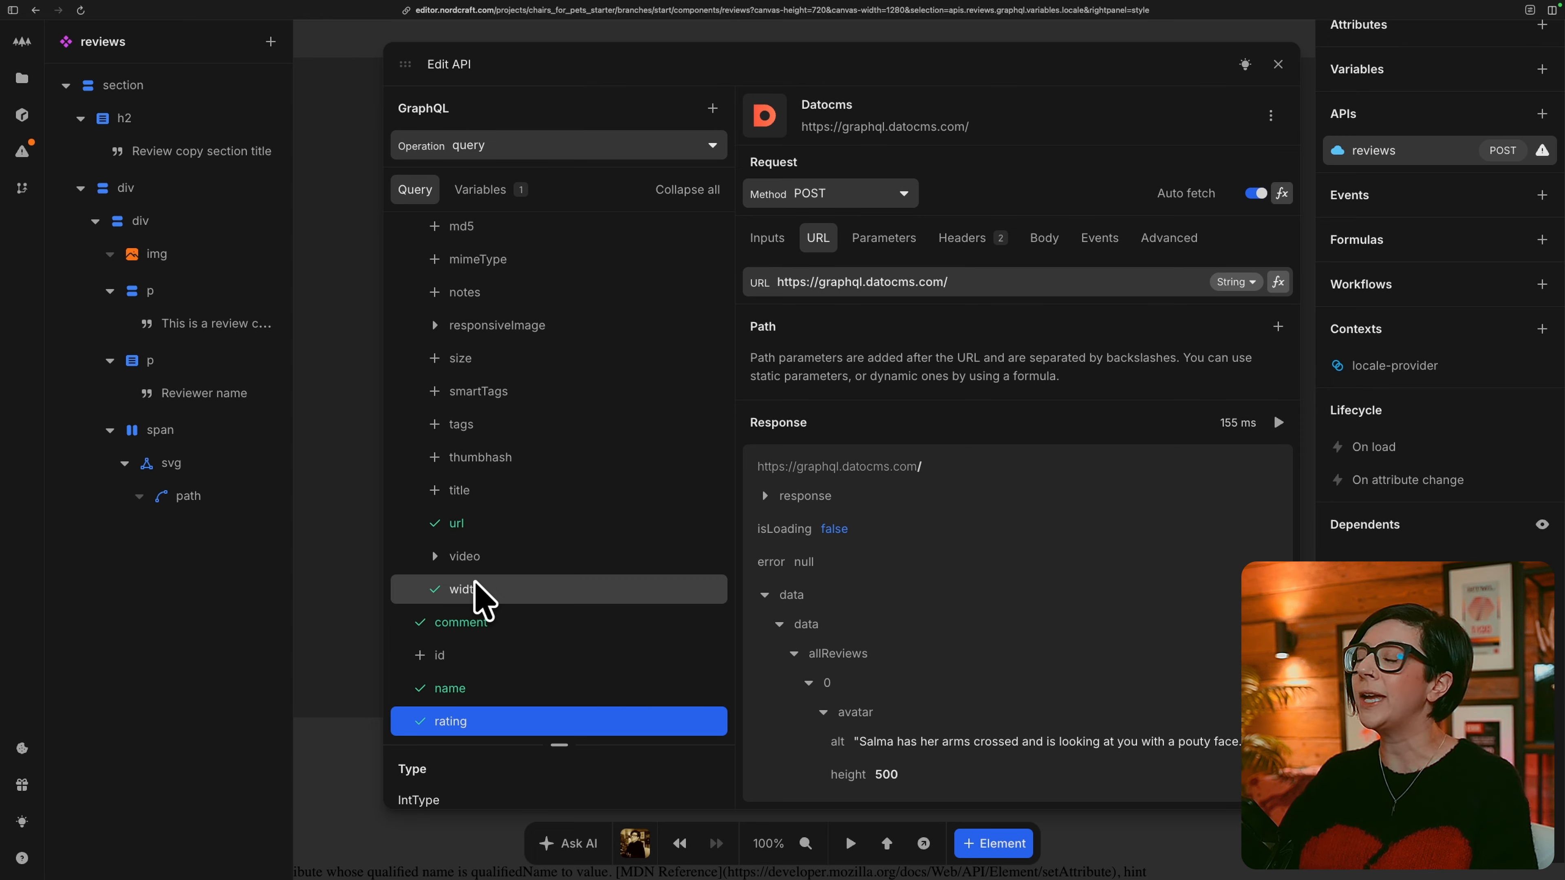
Collapse the query's field tree and add the copy field to the reviews query.
scroll(474, 581, "up", 1)
scroll(474, 581, "up", 1)
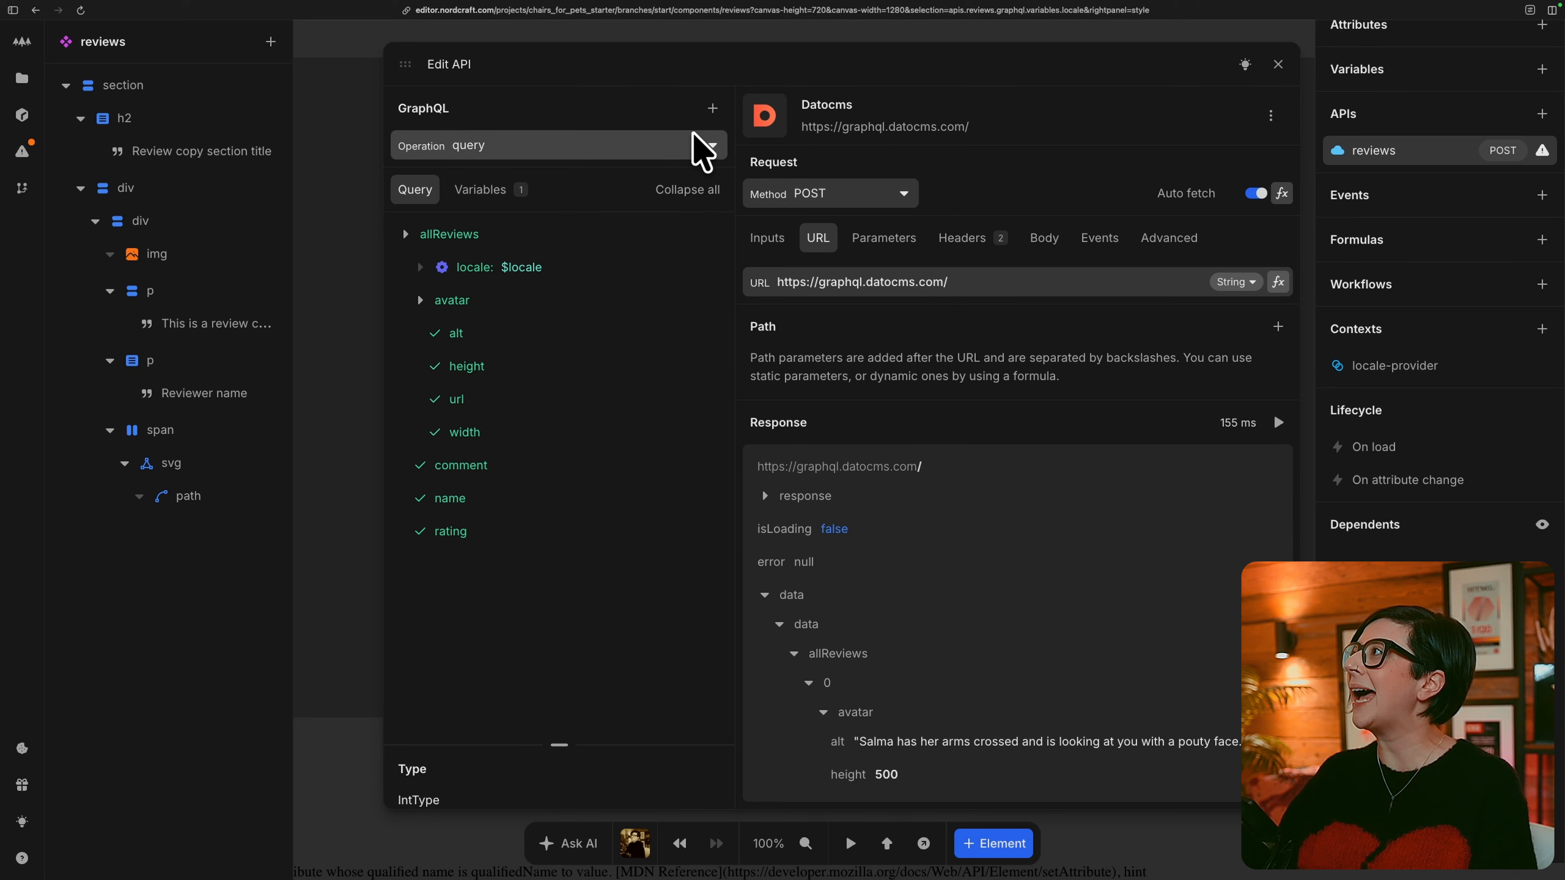
left_click(706, 110)
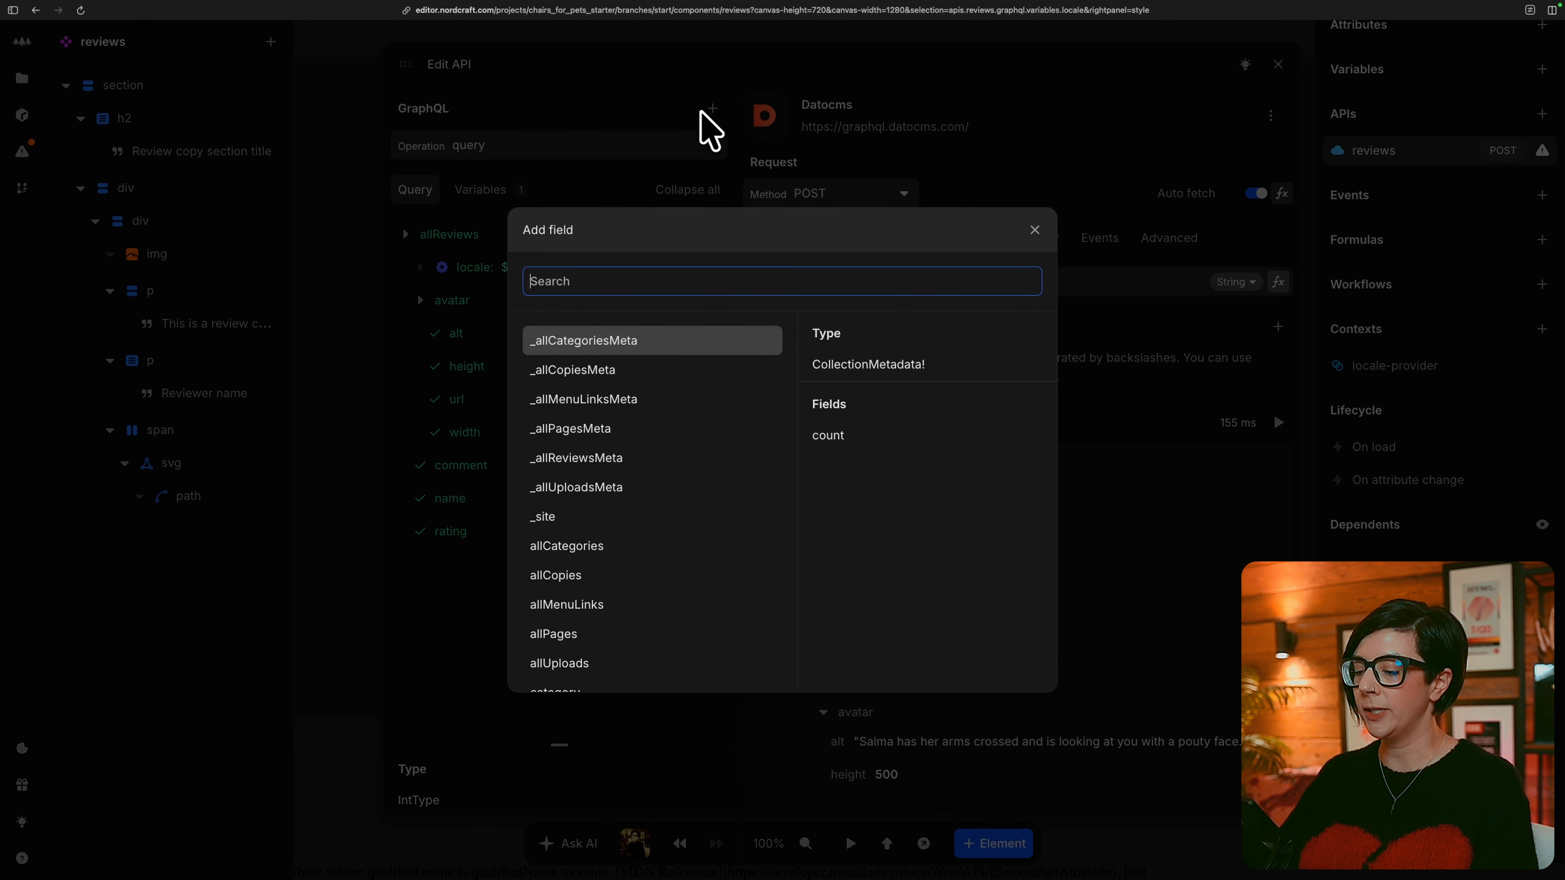
type("copy")
key("Return")
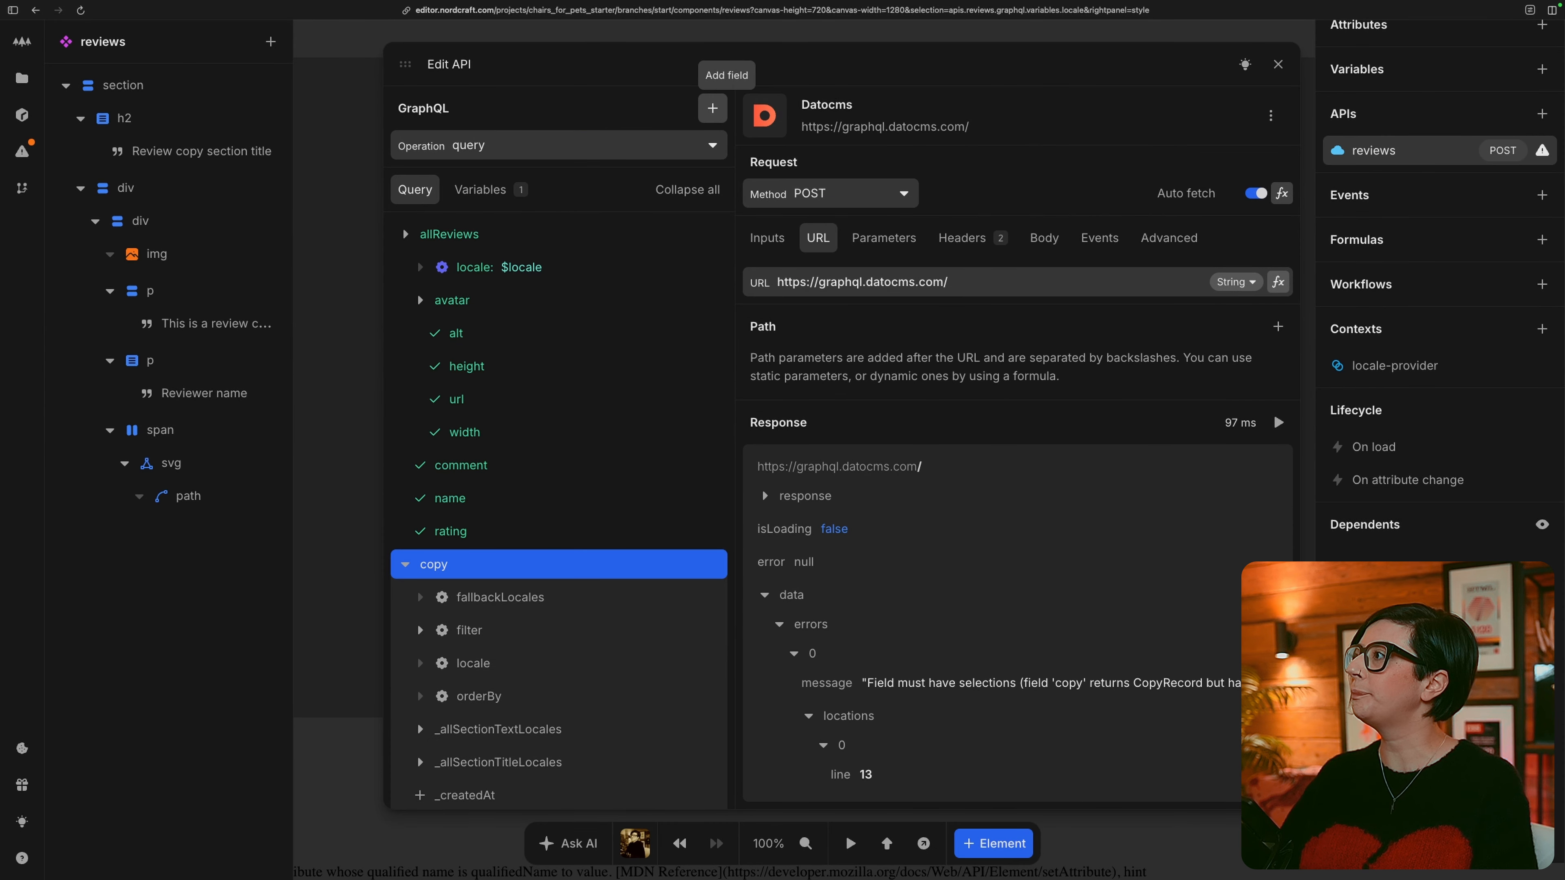
Filter the copy field by sectionSlug with eq set to reviews.
scroll(650, 734, "down", 3)
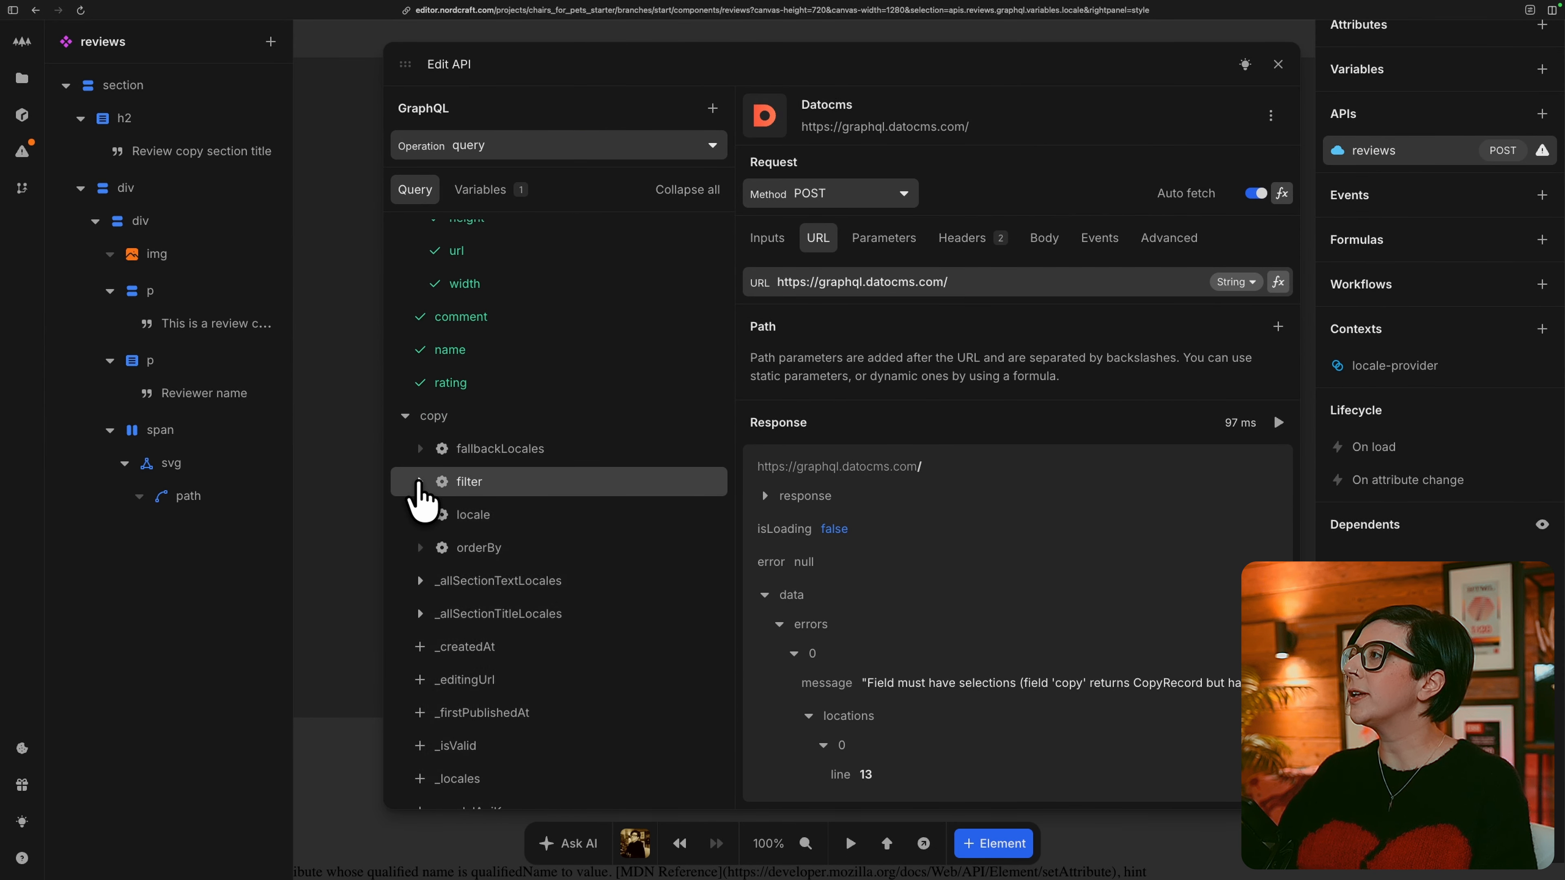
left_click(420, 482)
scroll(426, 640, "down", 6)
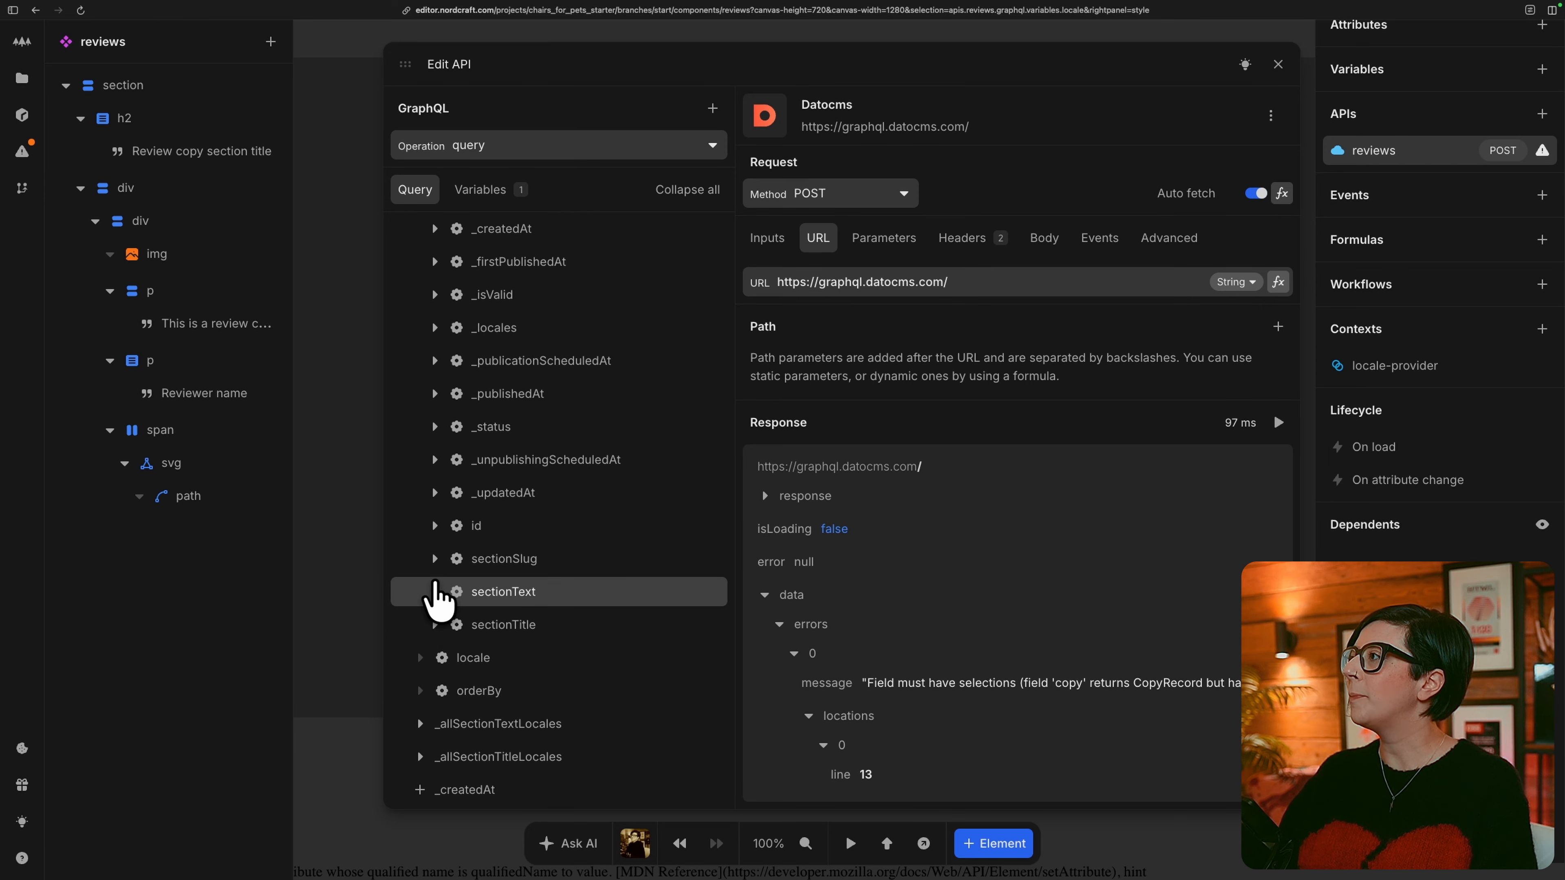
left_click(434, 559)
left_click(470, 591)
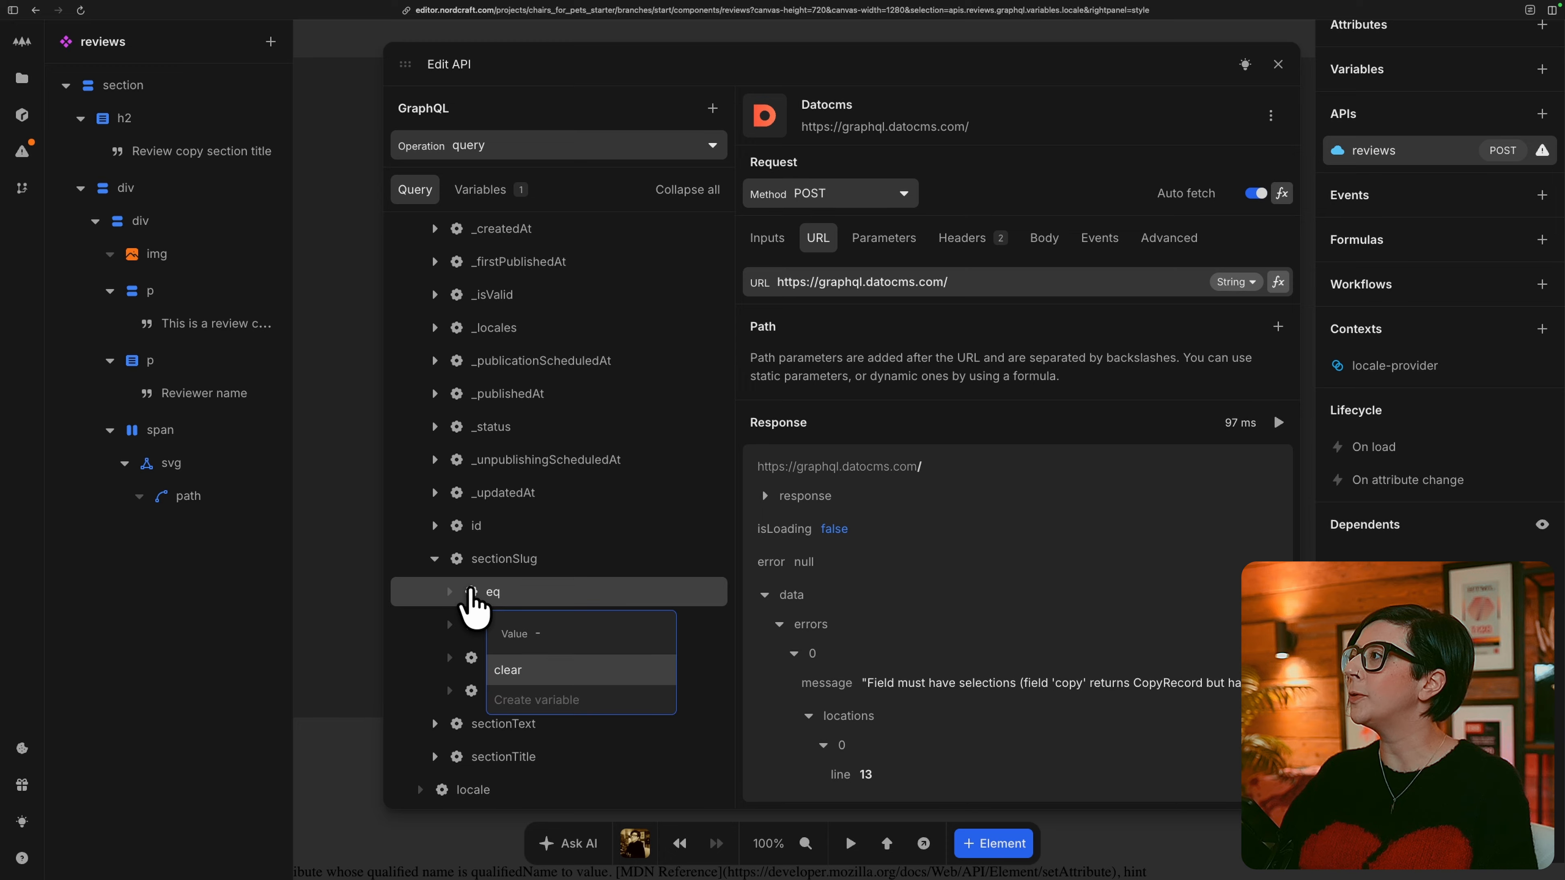
type("revi")
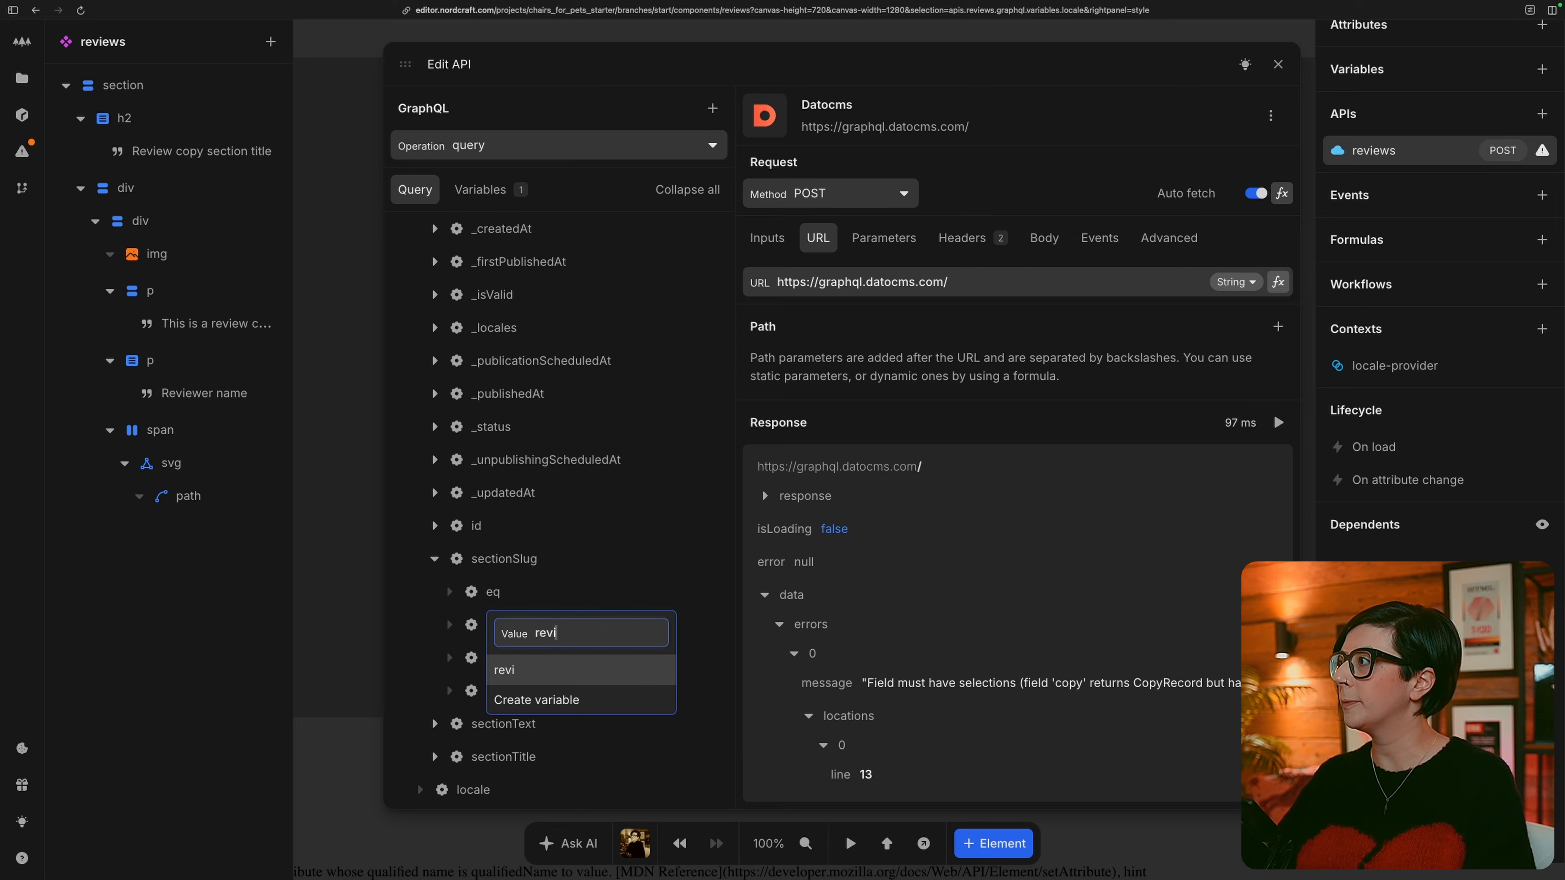
type("ews")
key("Return")
Include sectionTitle in the copy query and look through the API response for the review data.
scroll(664, 611, "down", 8)
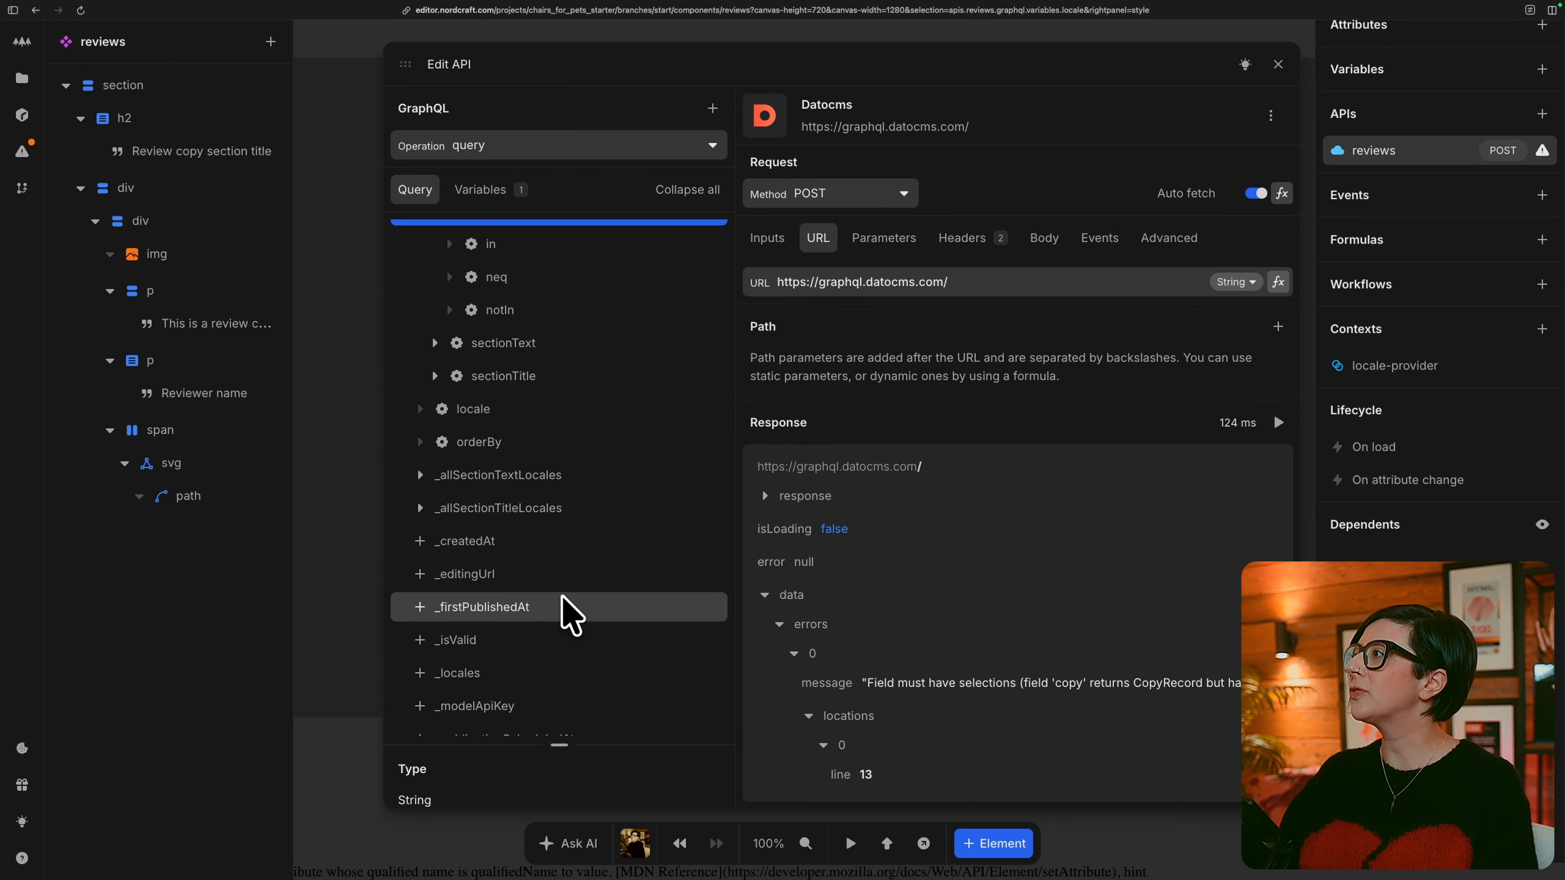
scroll(562, 598, "down", 5)
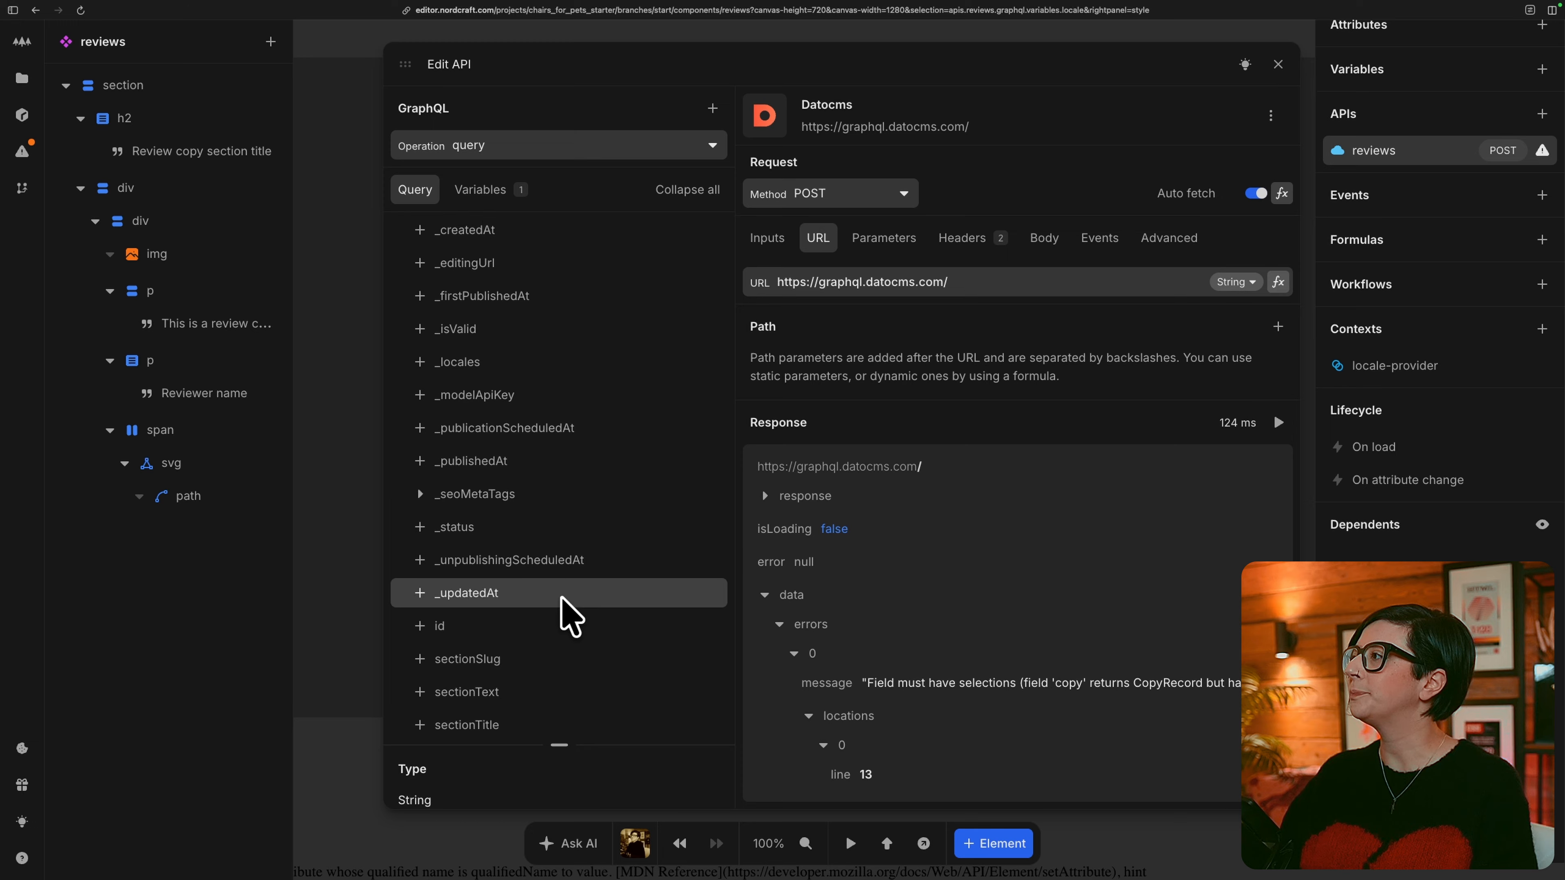
left_click(420, 722)
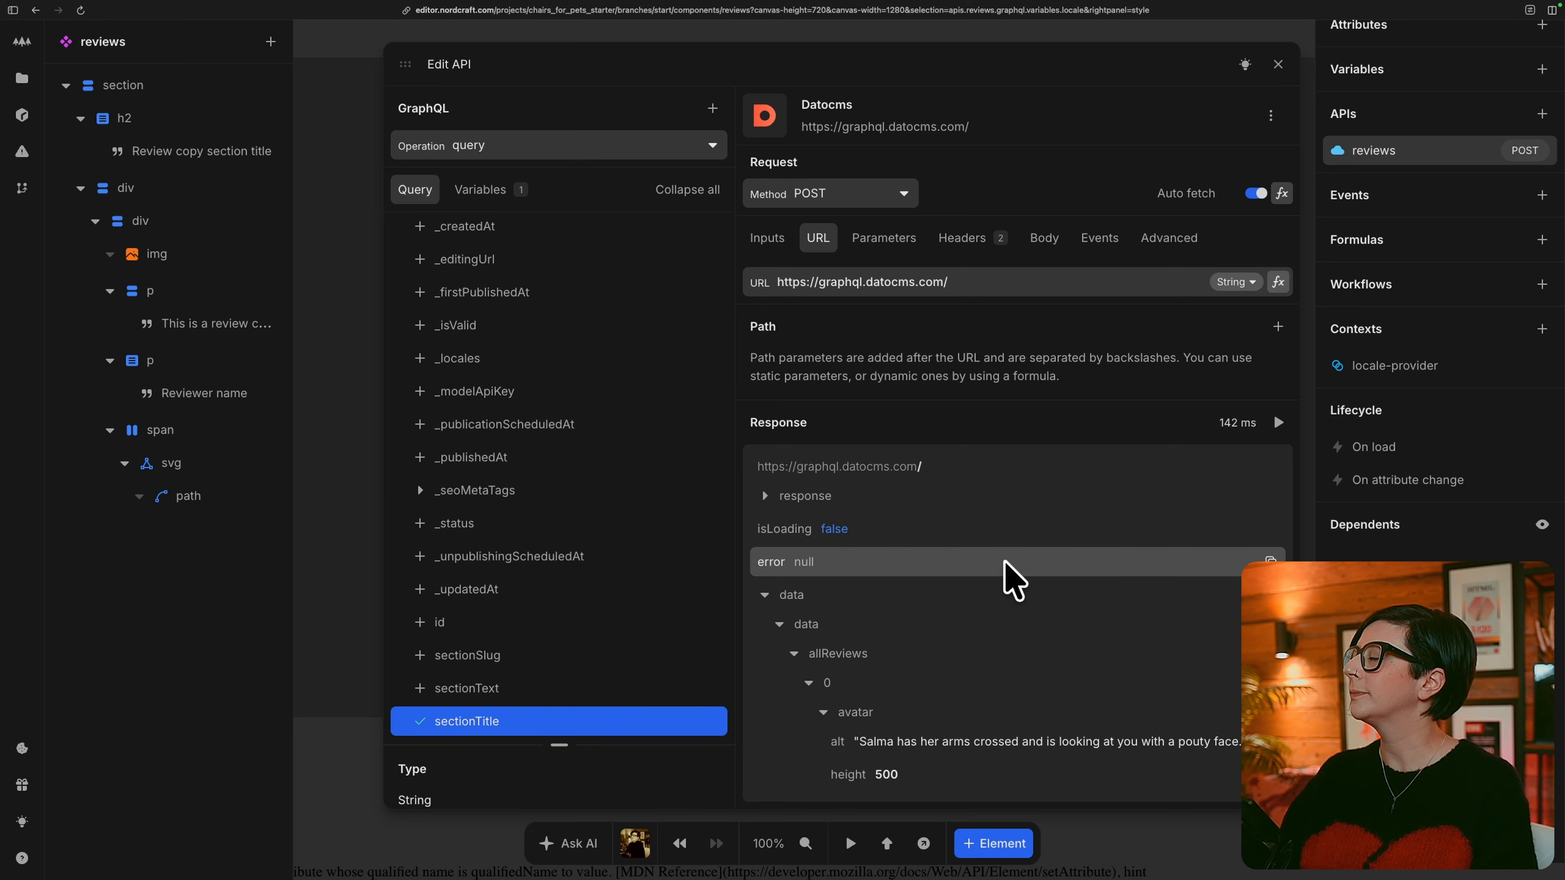
scroll(1097, 555, "down", 10)
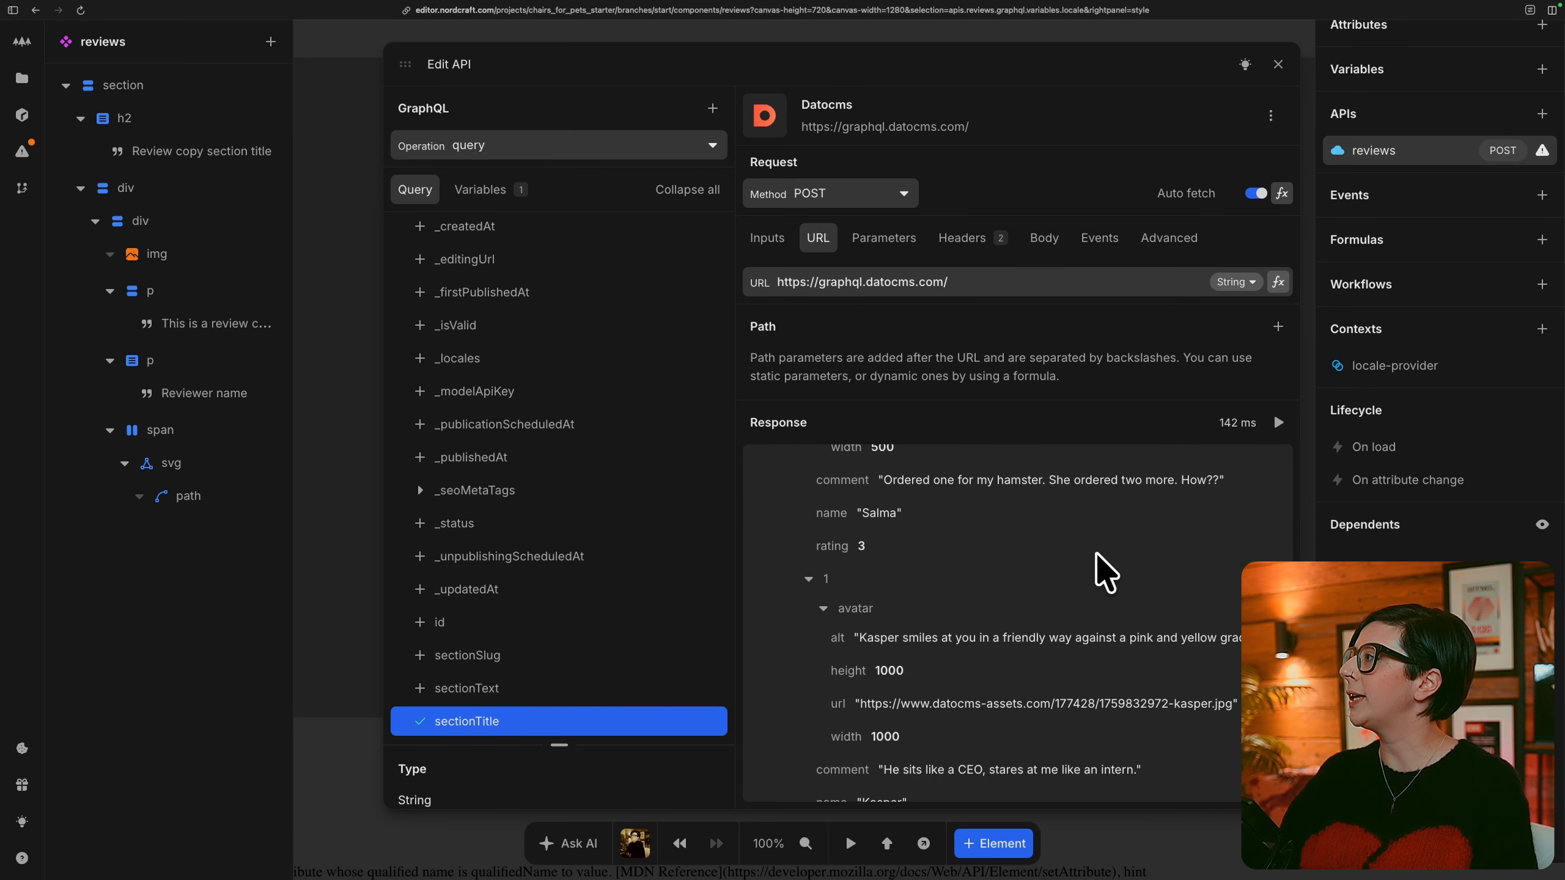
Bind the section heading's text to sectionTitle under copy in the reviews API data.
scroll(1102, 570, "down", 3)
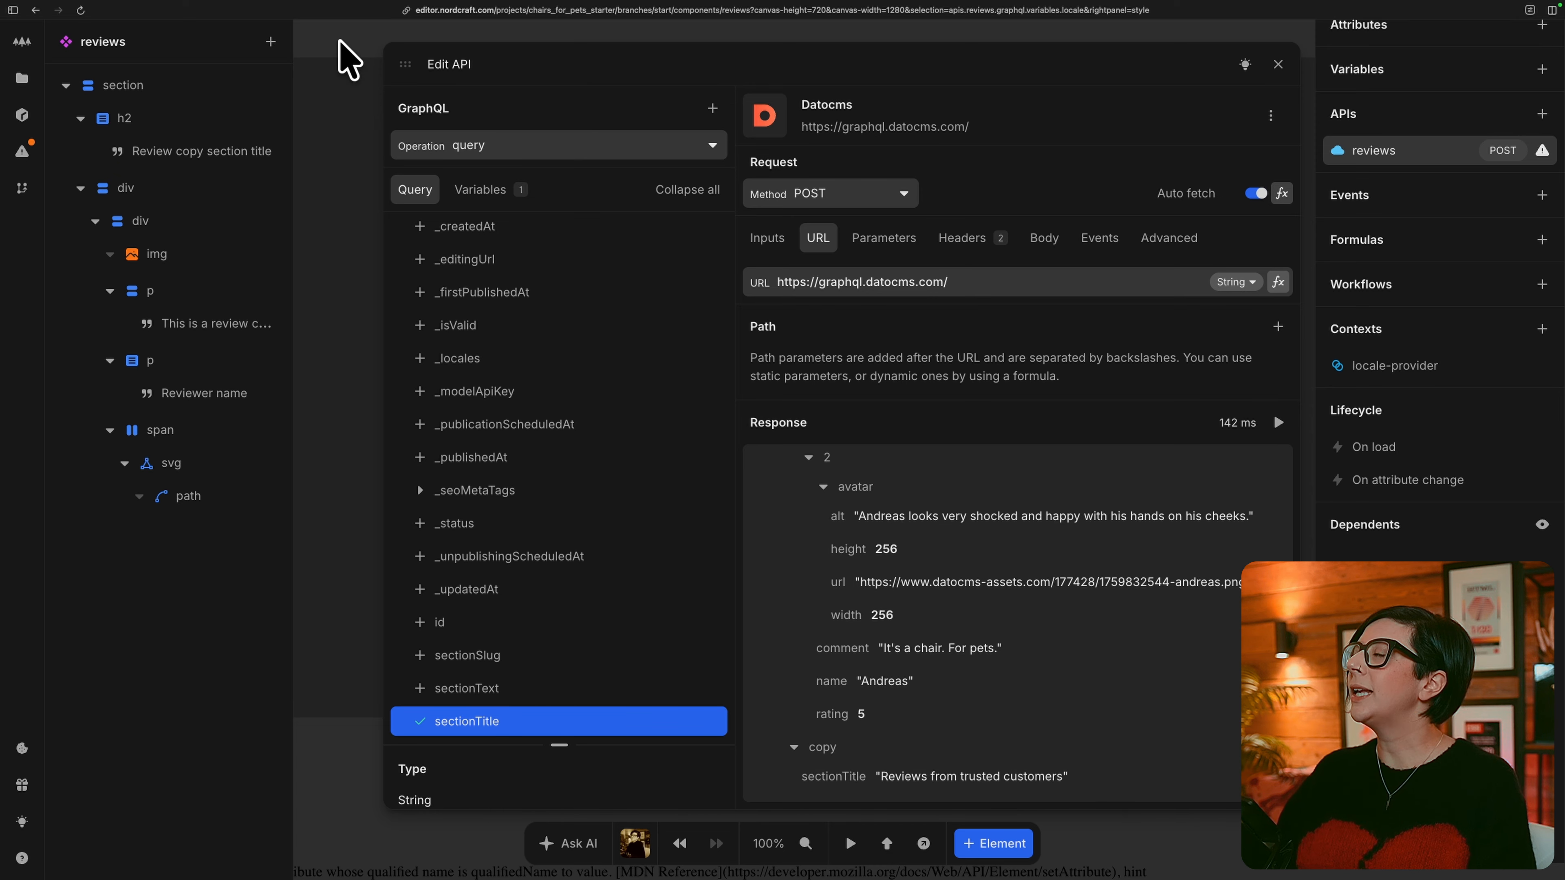
left_click(342, 53)
left_click(200, 154)
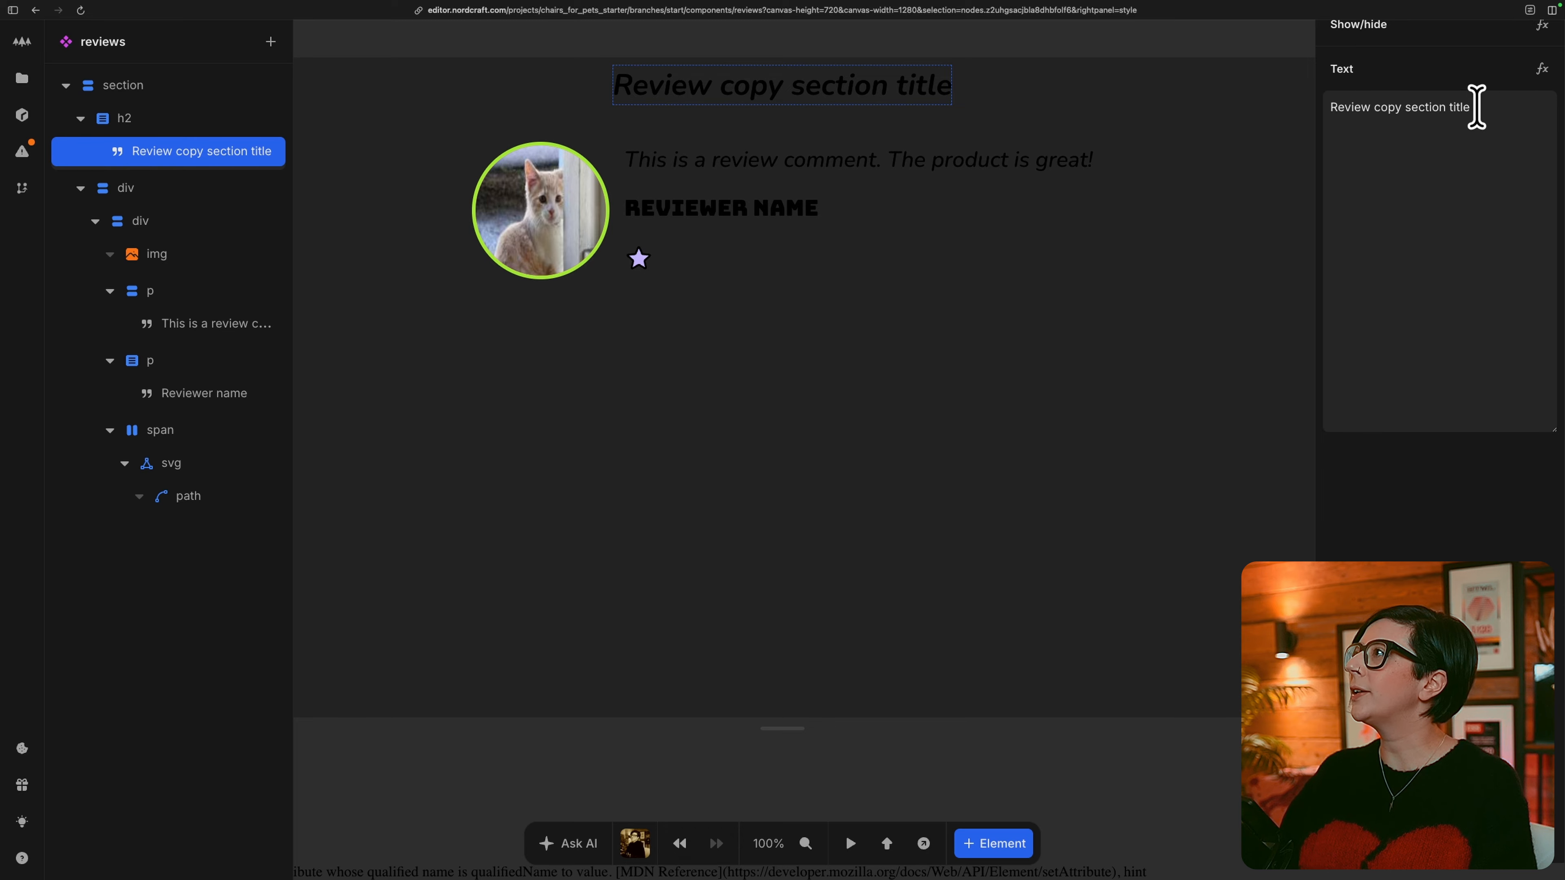
left_click(1542, 68)
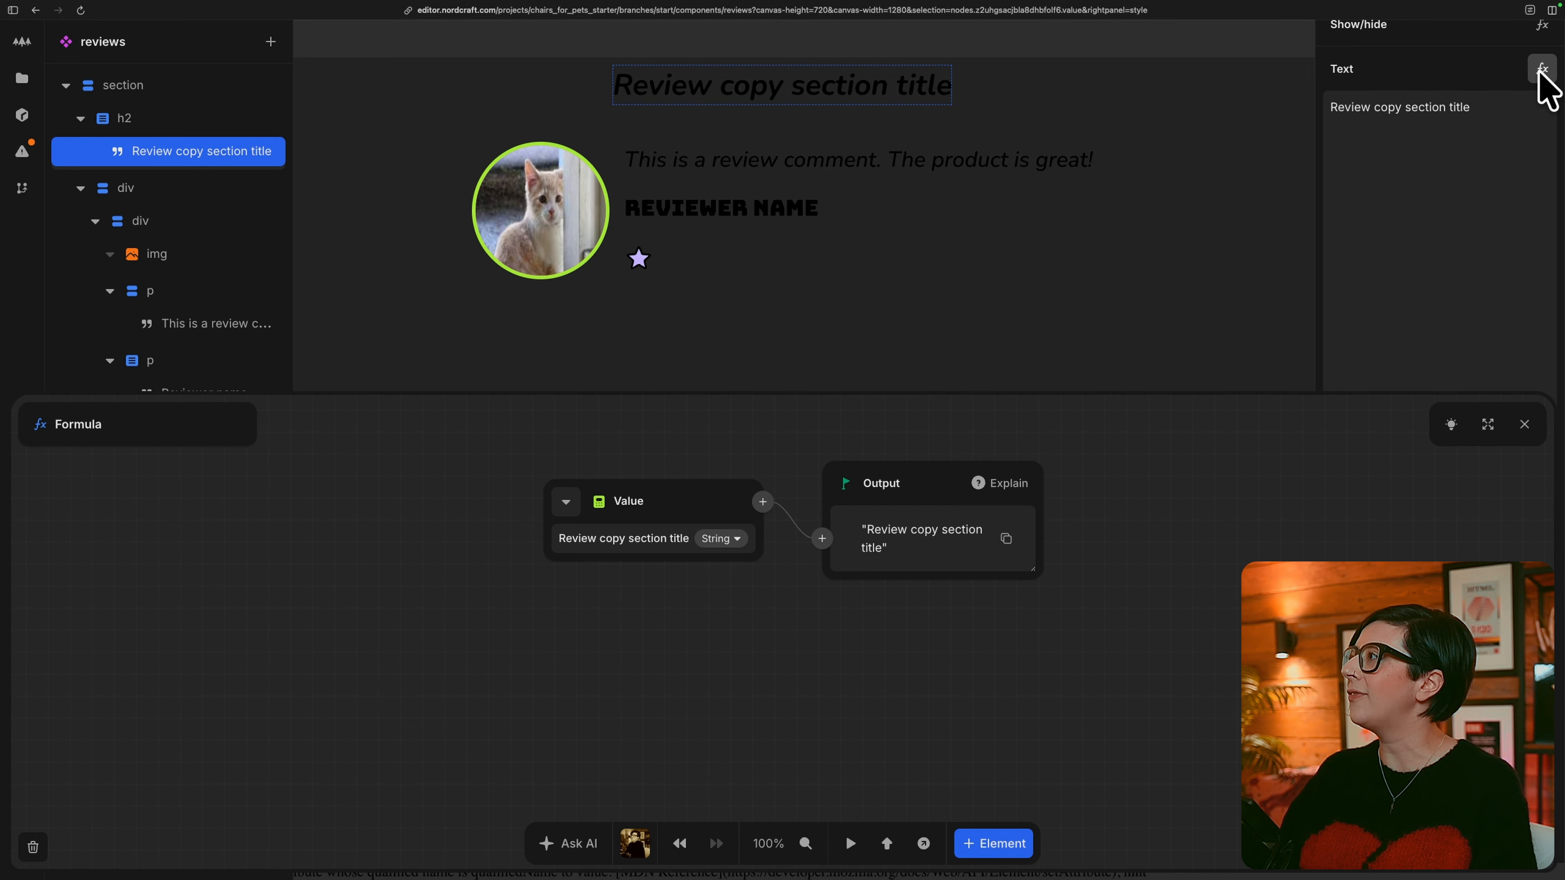
left_click(565, 501)
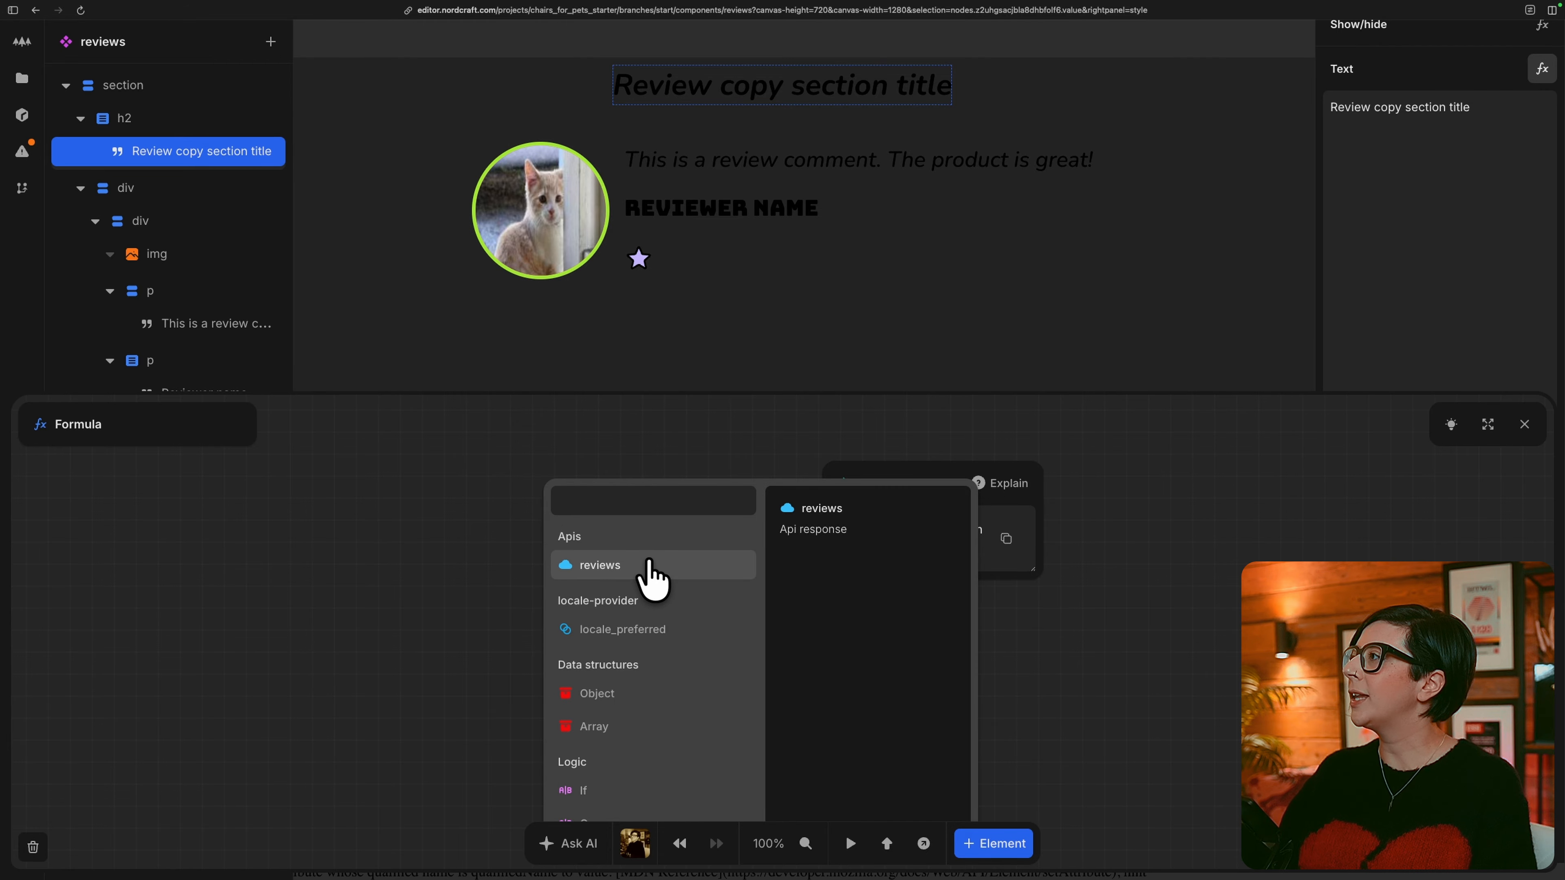
left_click(651, 578)
left_click(641, 582)
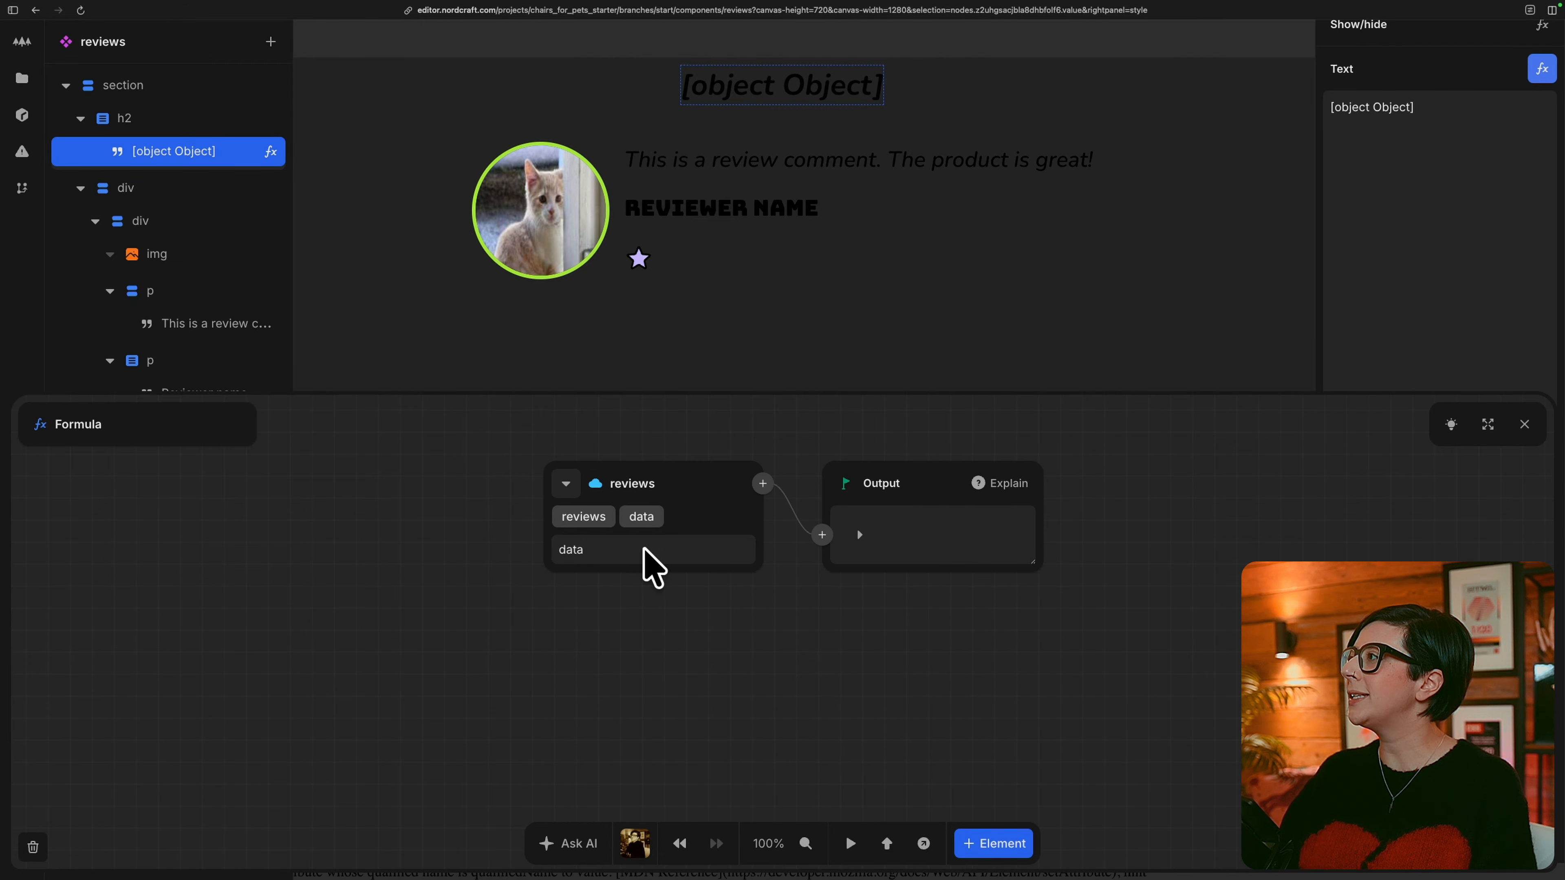
left_click(644, 550)
left_click(630, 579)
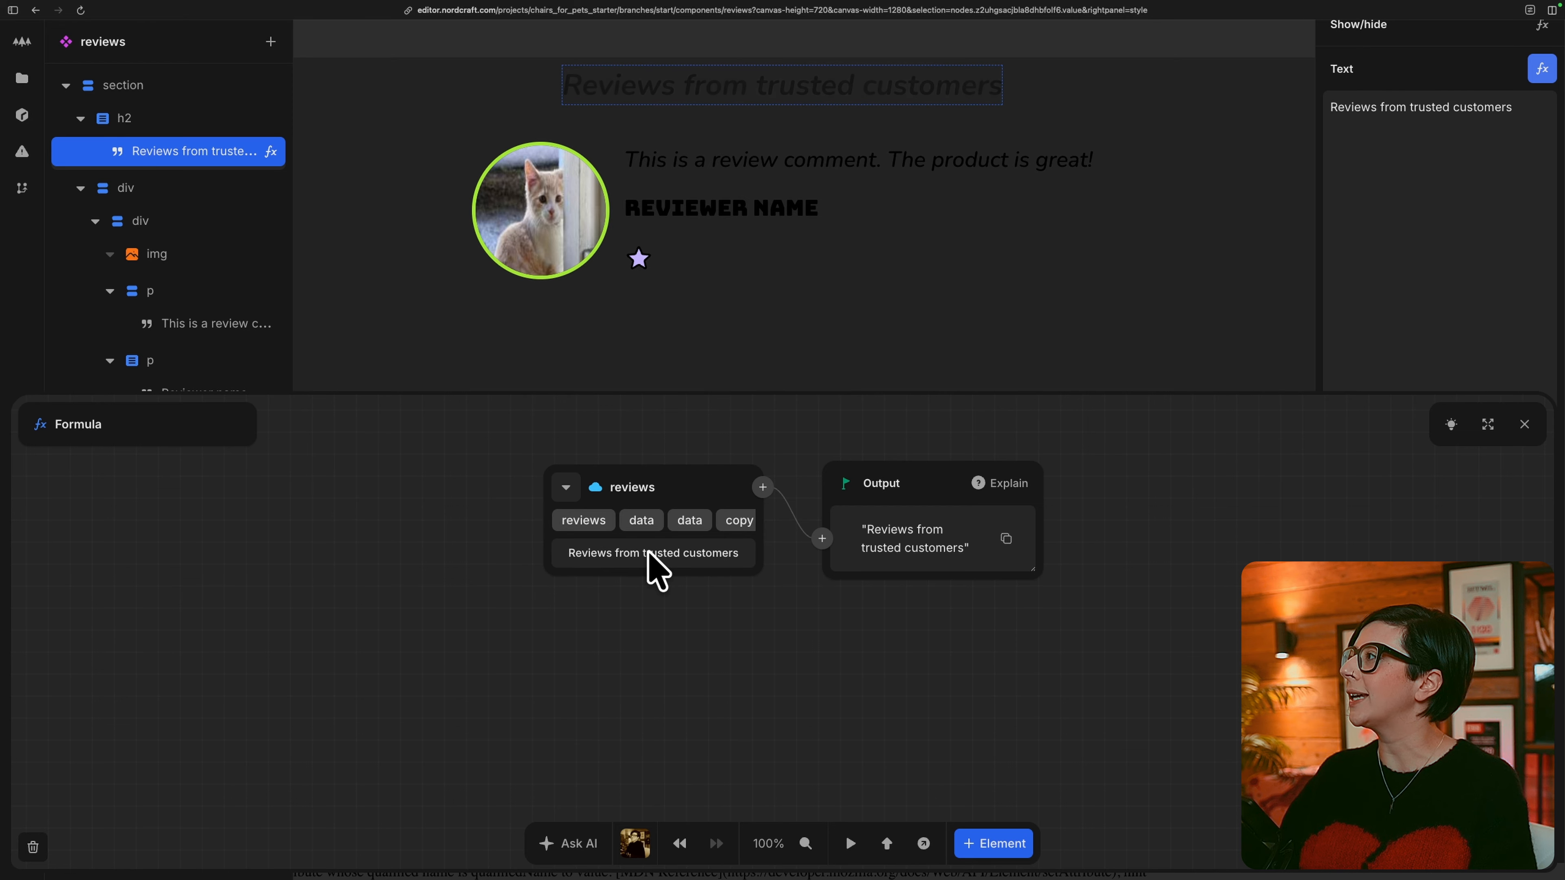
left_click(1523, 424)
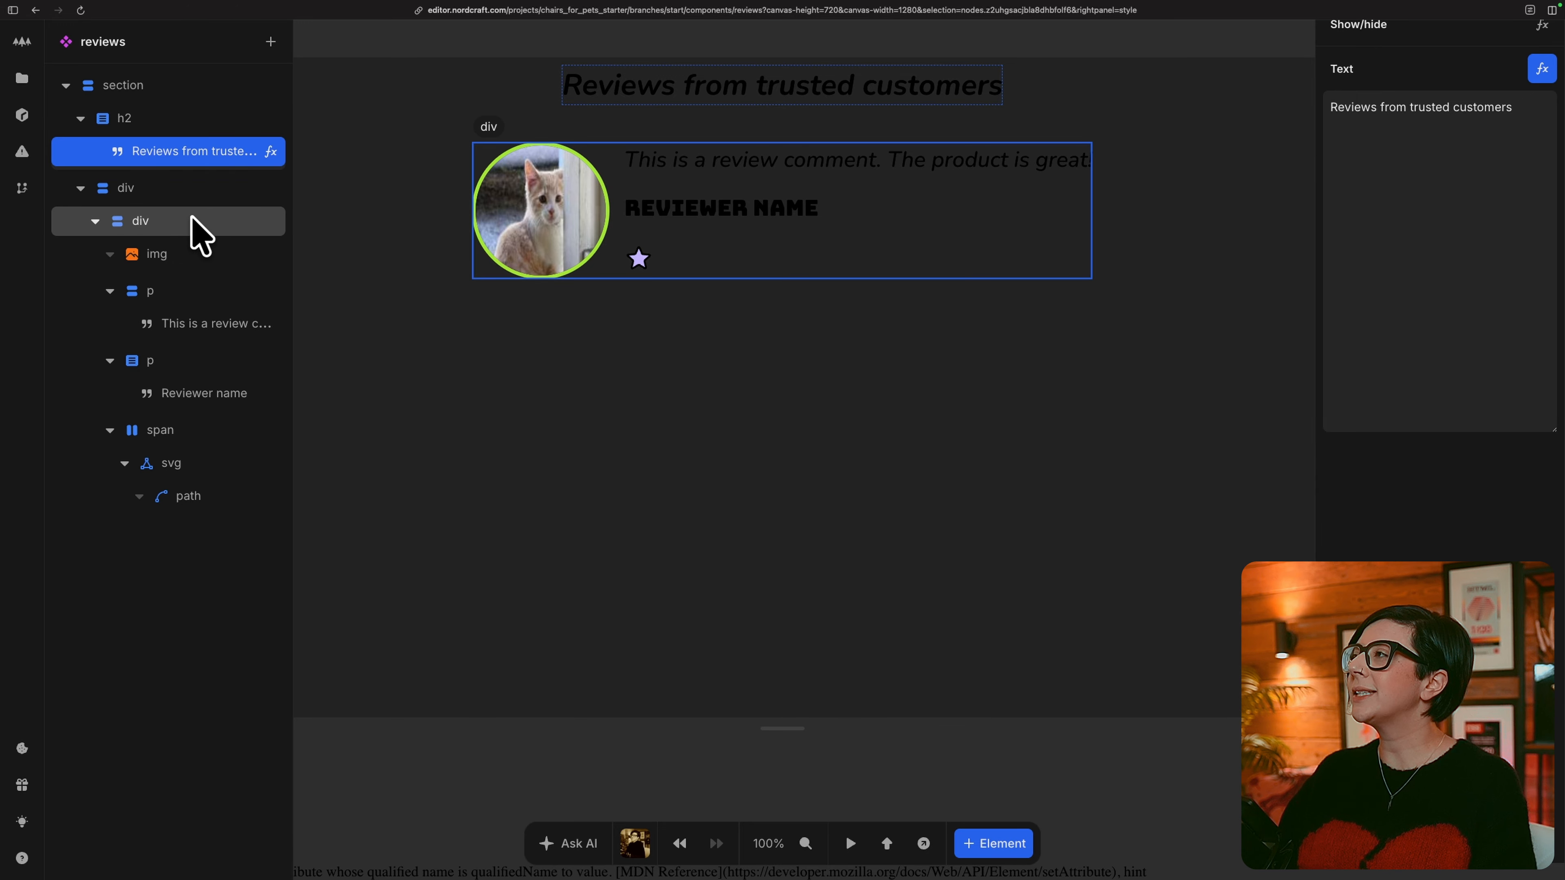
Repeat the inner review card div over the allReviews array from the reviews API data.
left_click(216, 236)
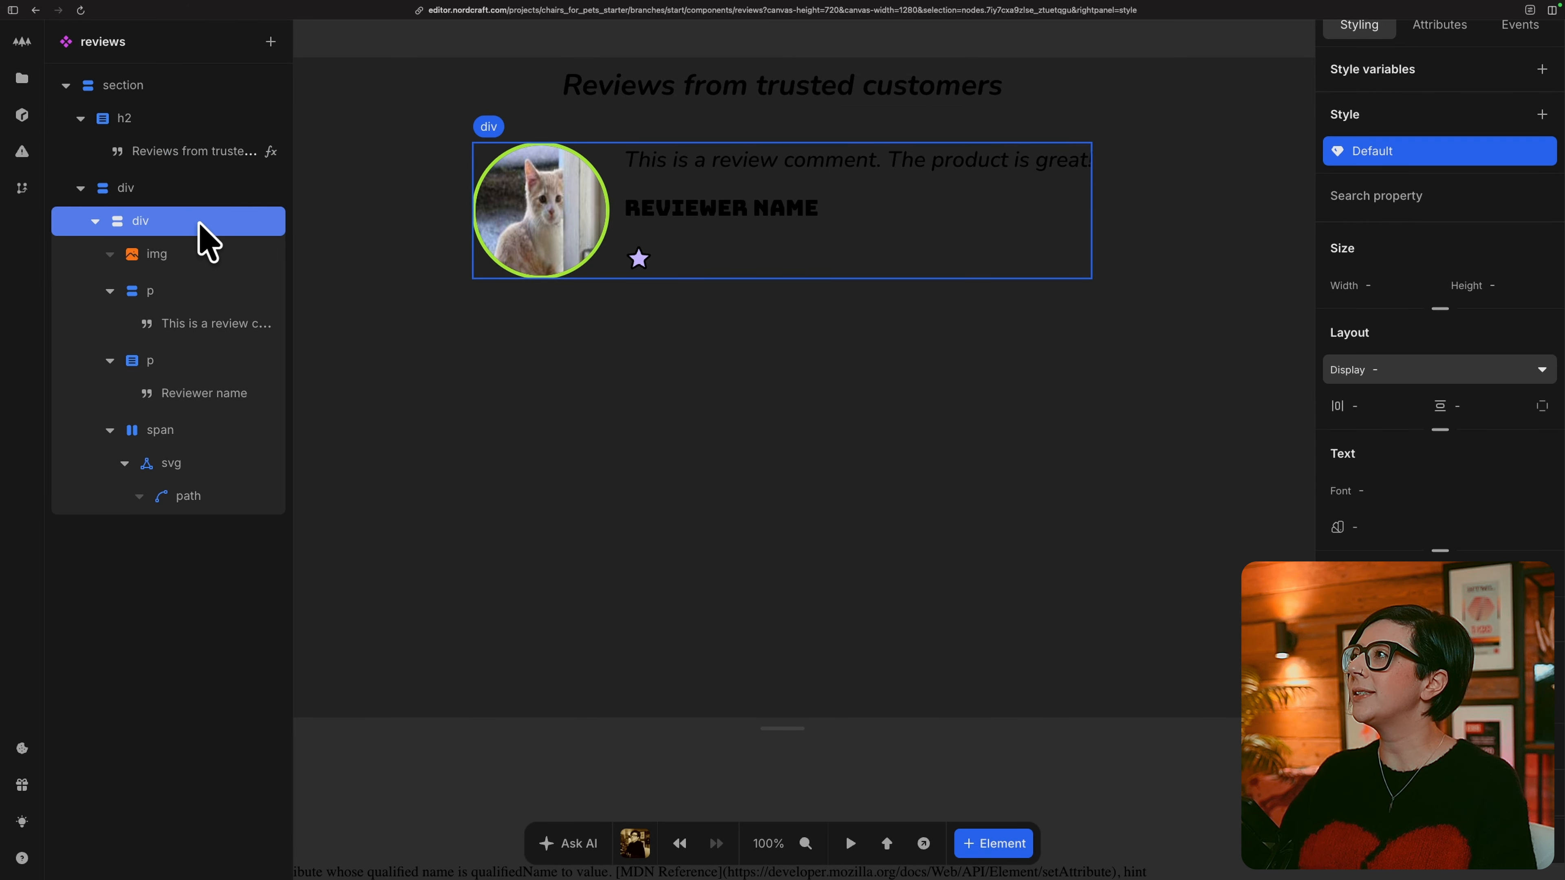
key("2")
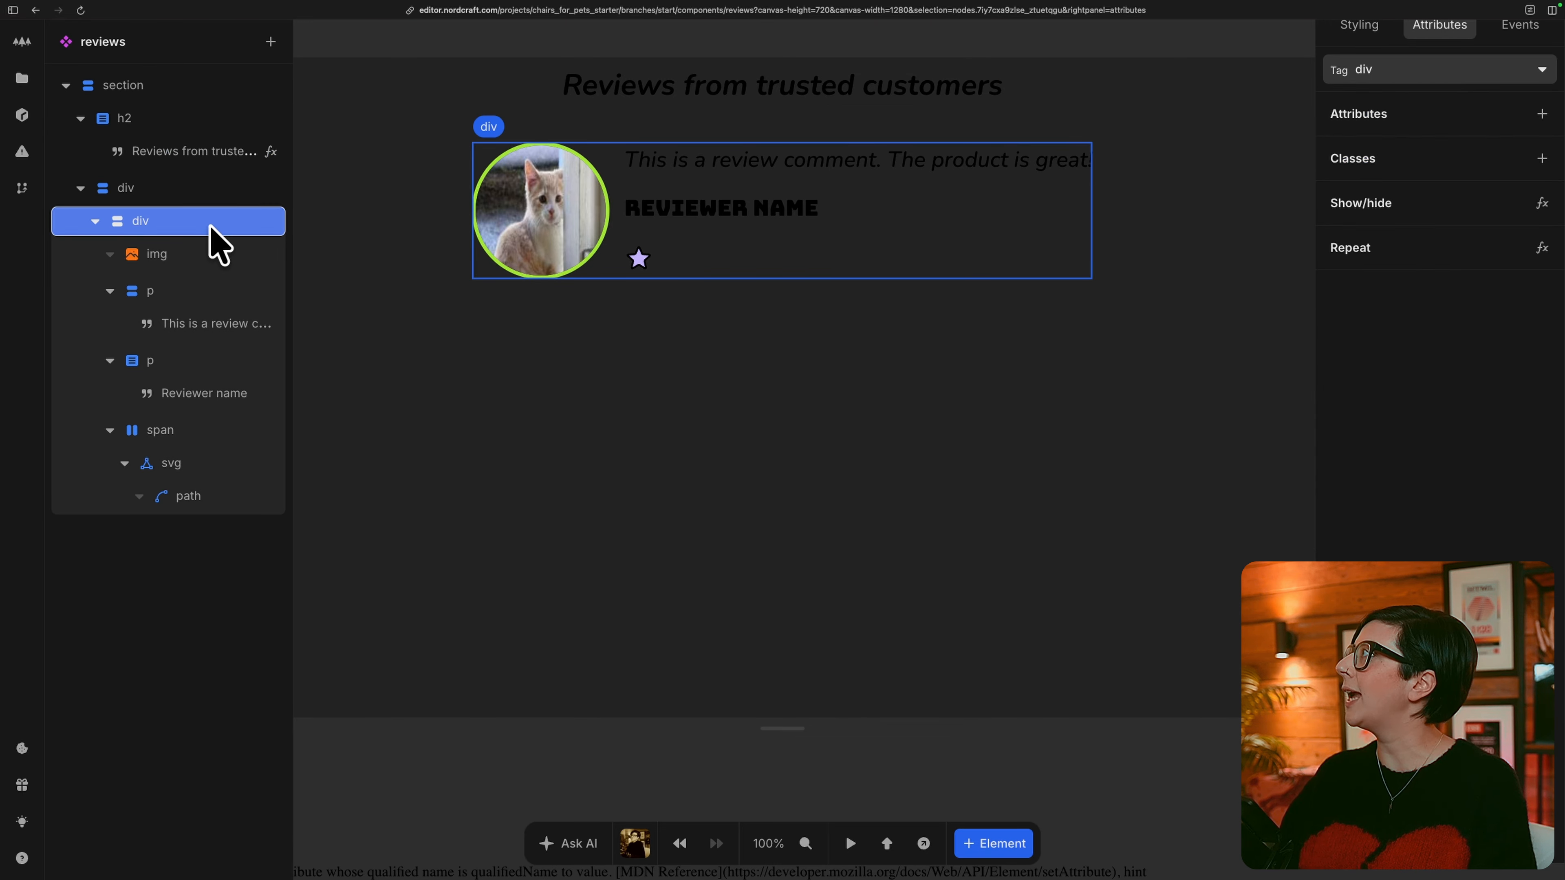
scroll(1445, 310, "up", 1)
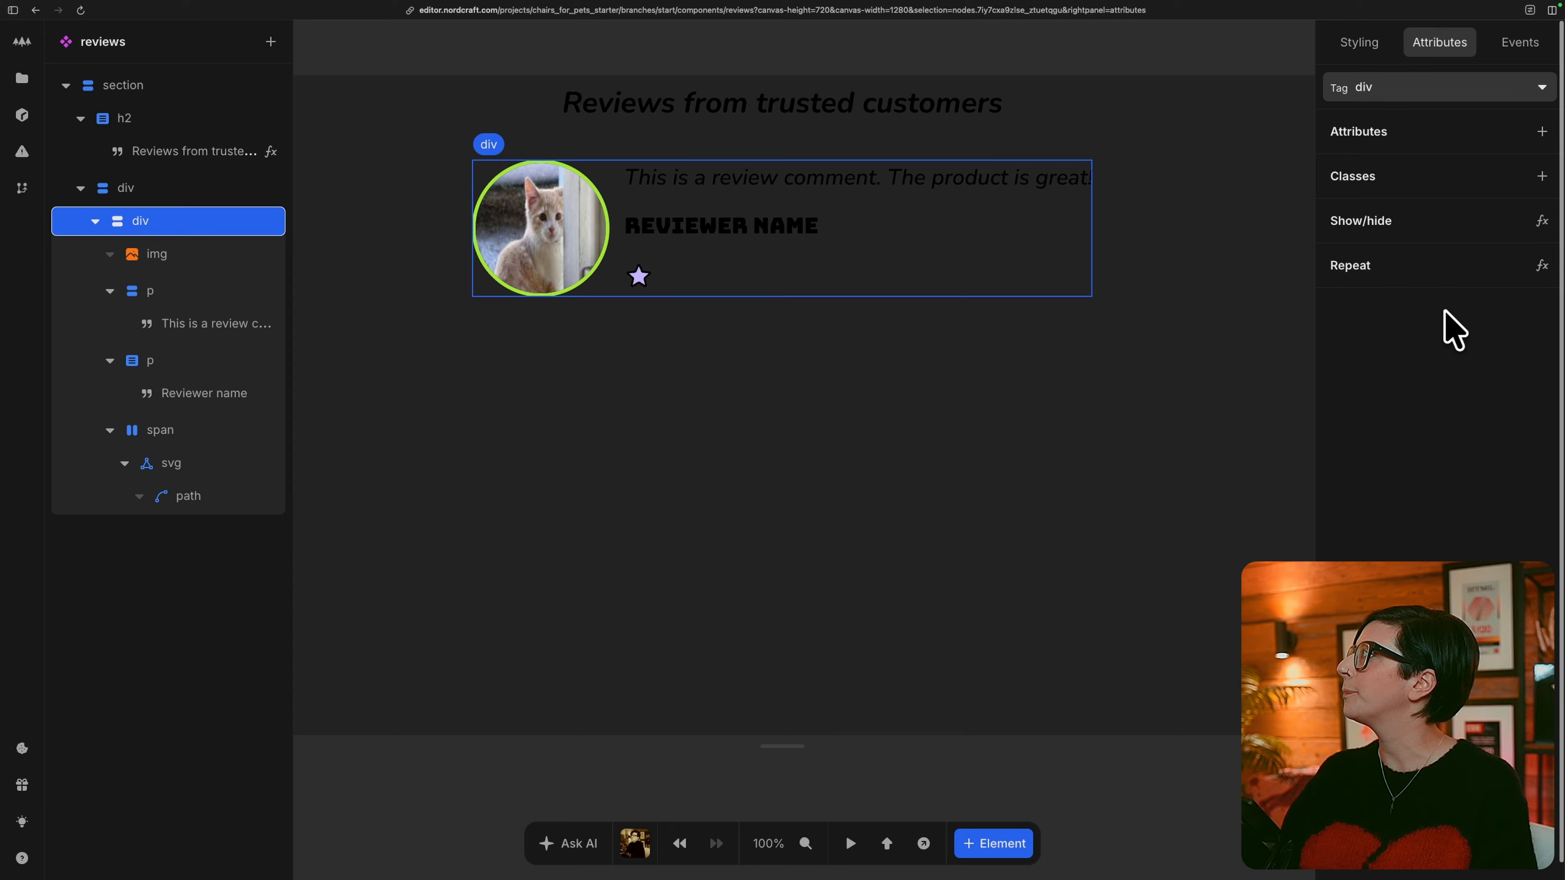
left_click(1542, 266)
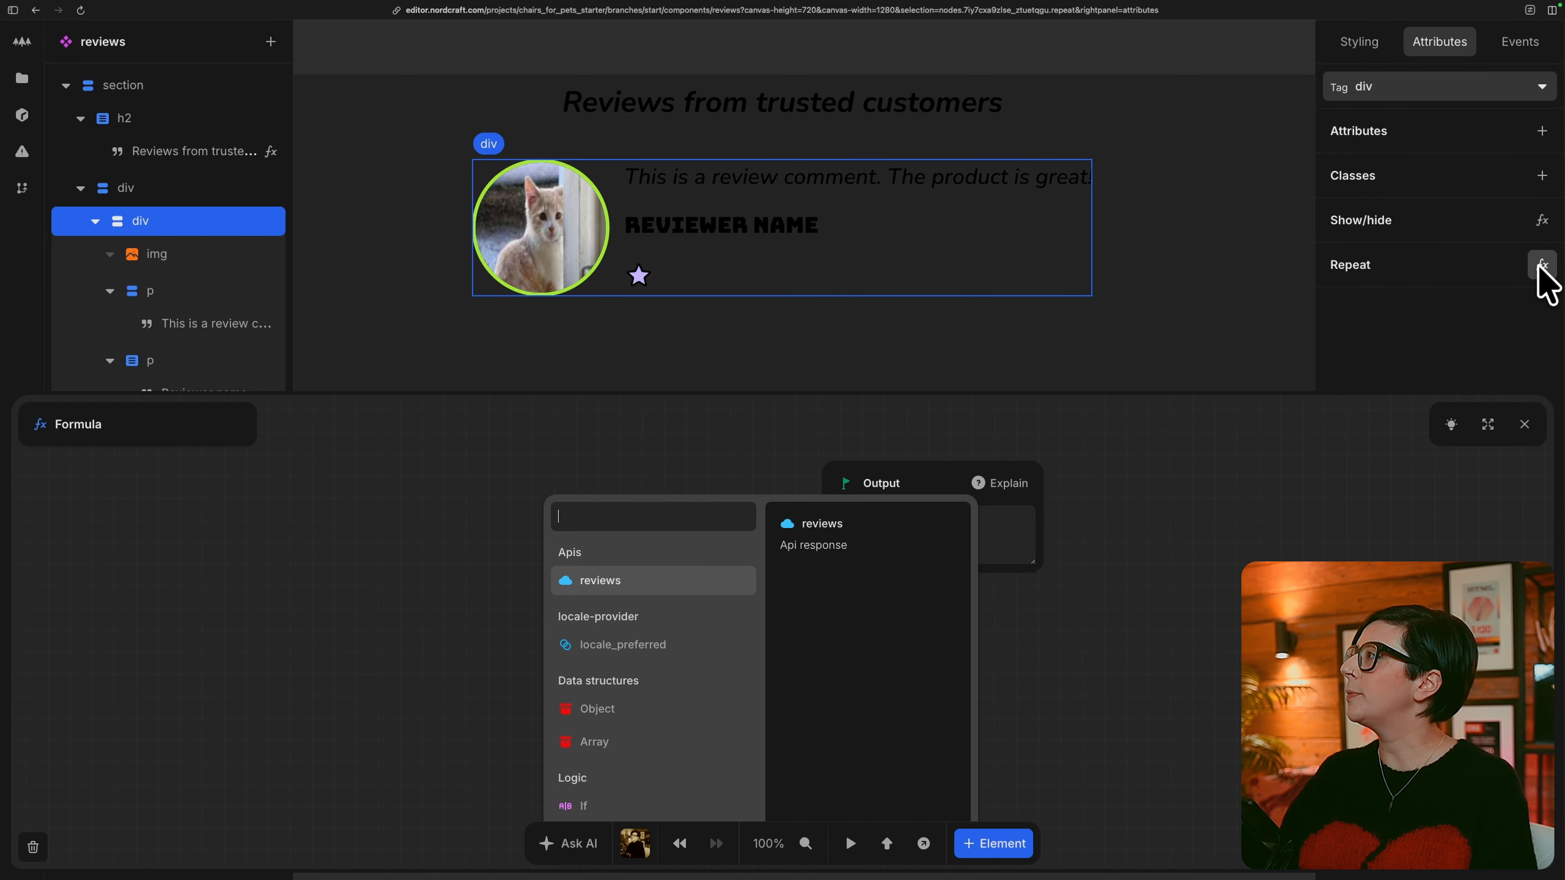
left_click(699, 579)
left_click(640, 577)
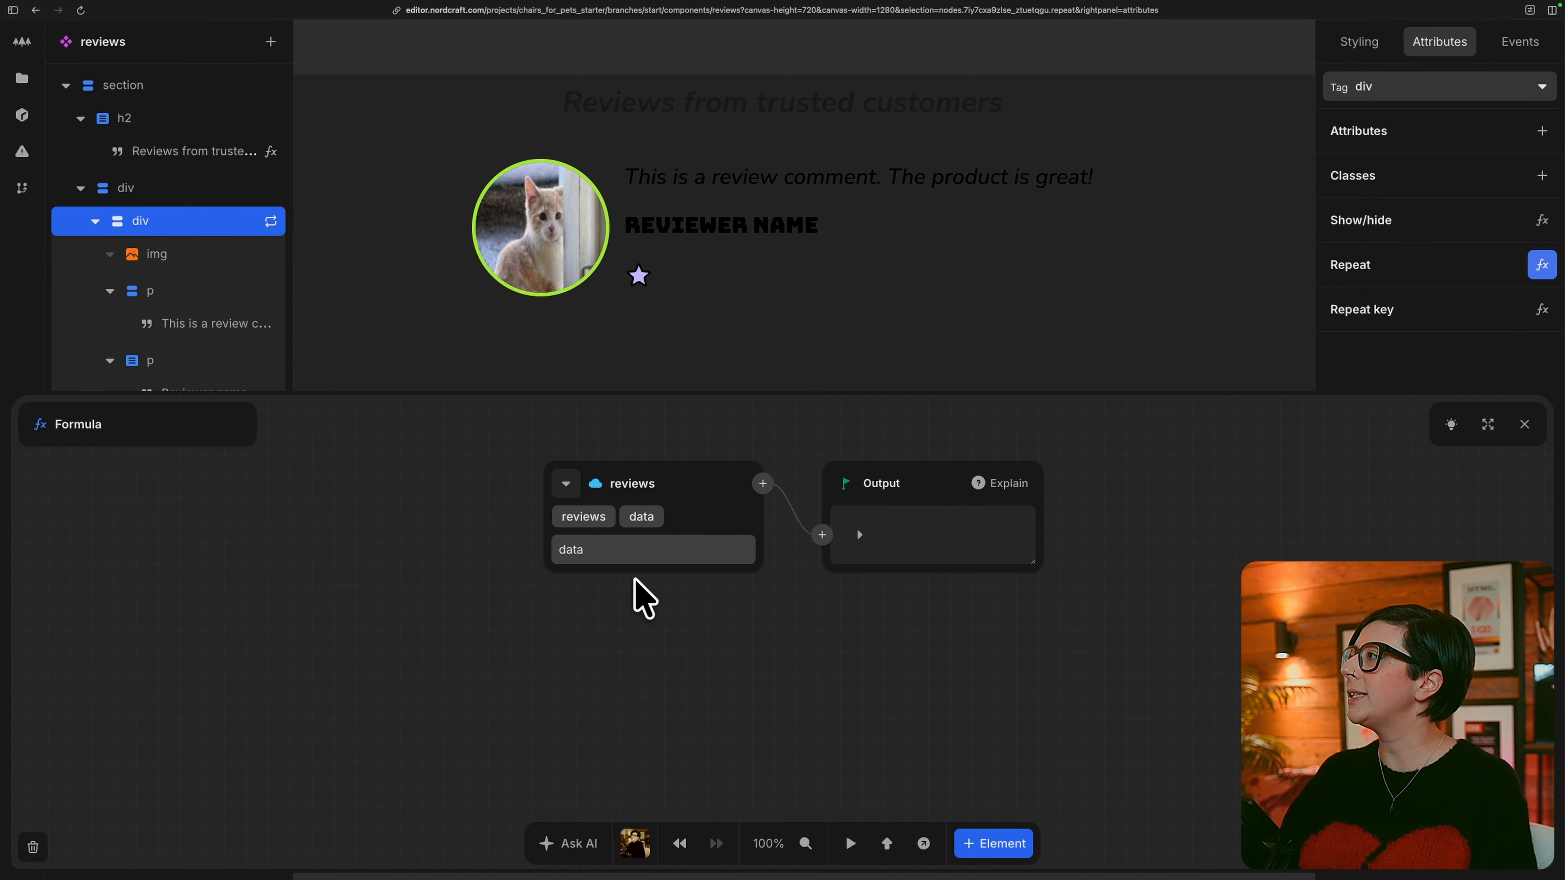
left_click(647, 549)
left_click(649, 550)
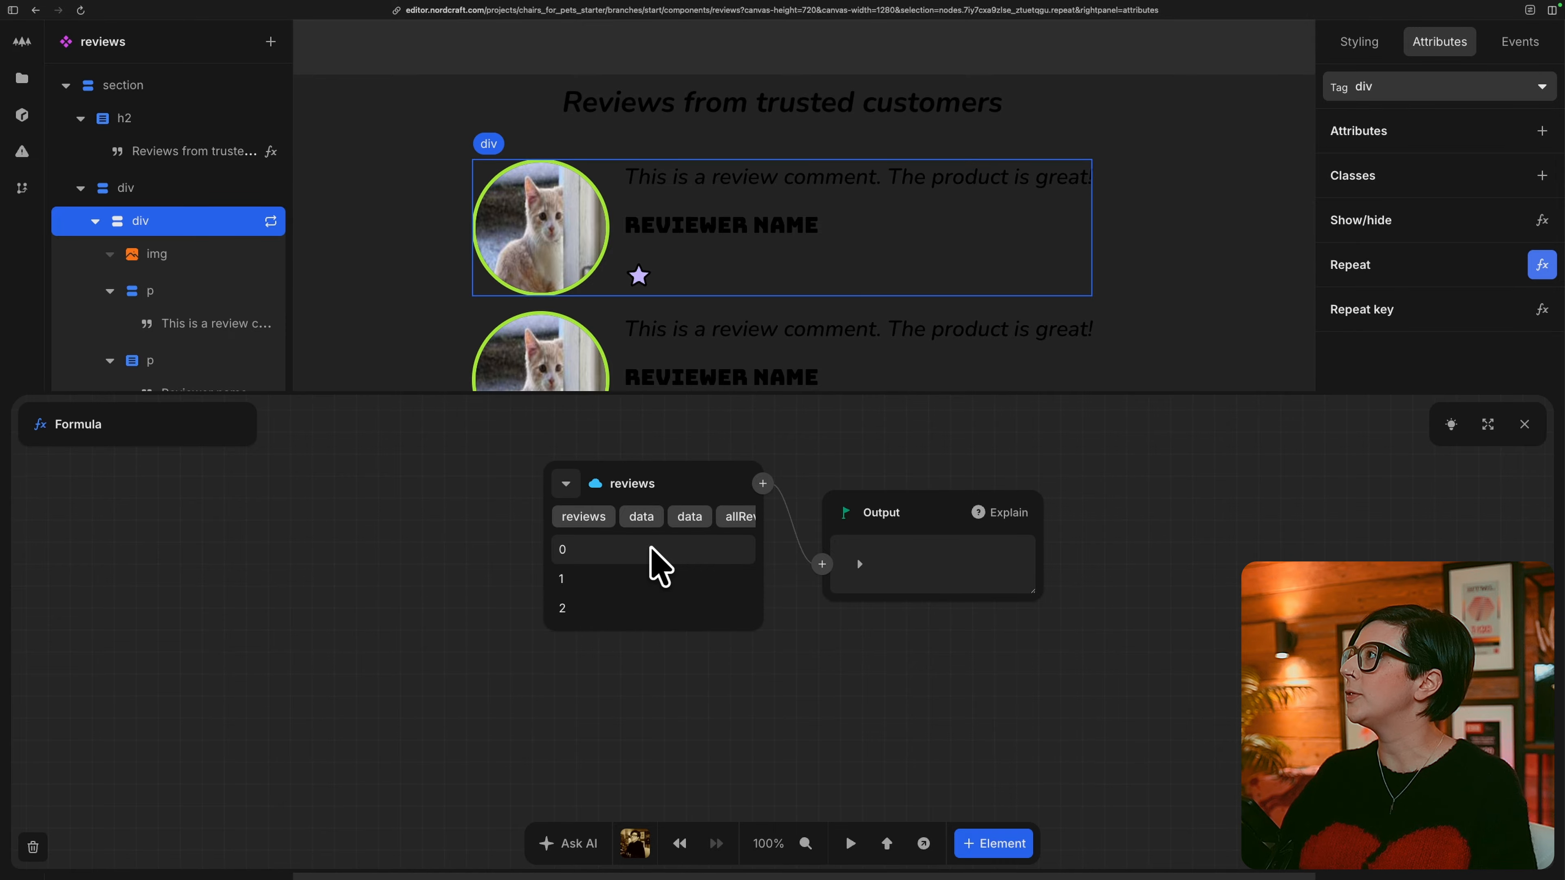
left_click(859, 564)
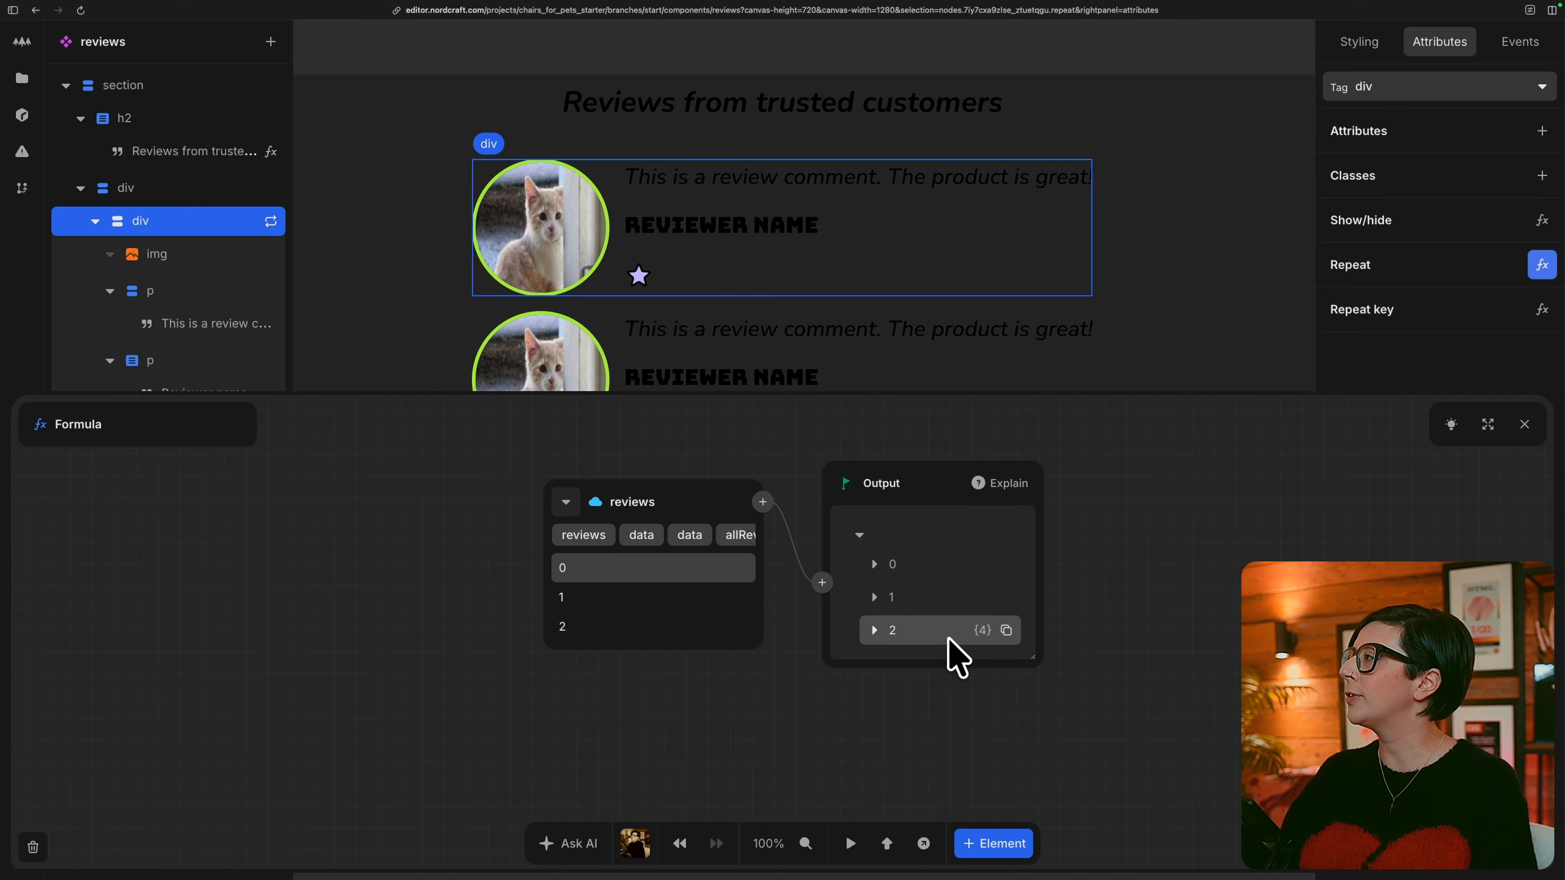
left_click(1523, 425)
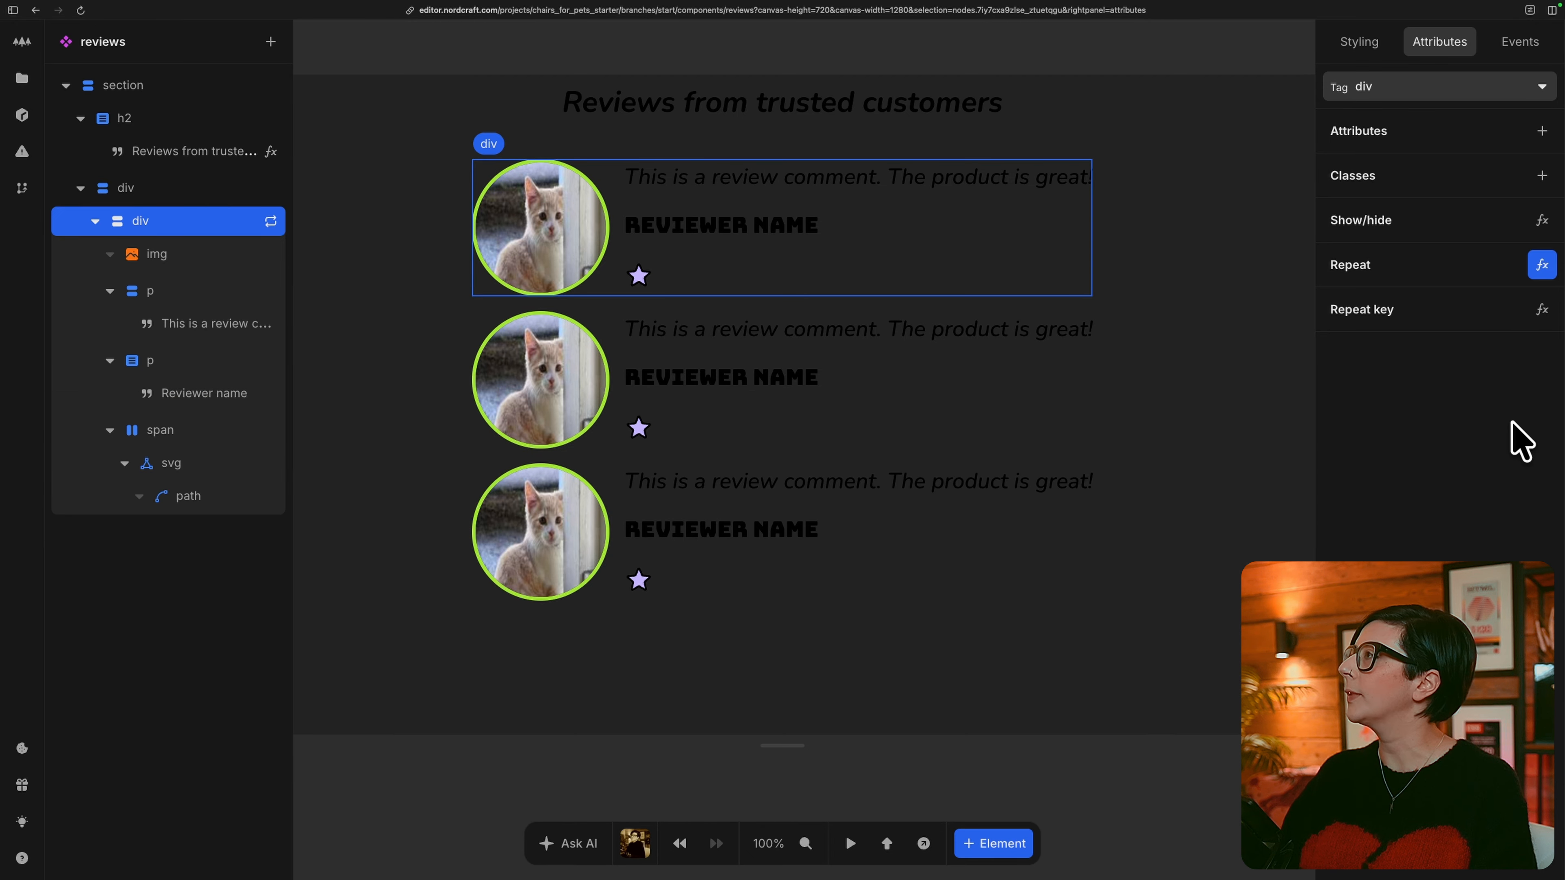
Bind the review image's alt attribute to the repeated item's avatar alt value.
left_click(155, 277)
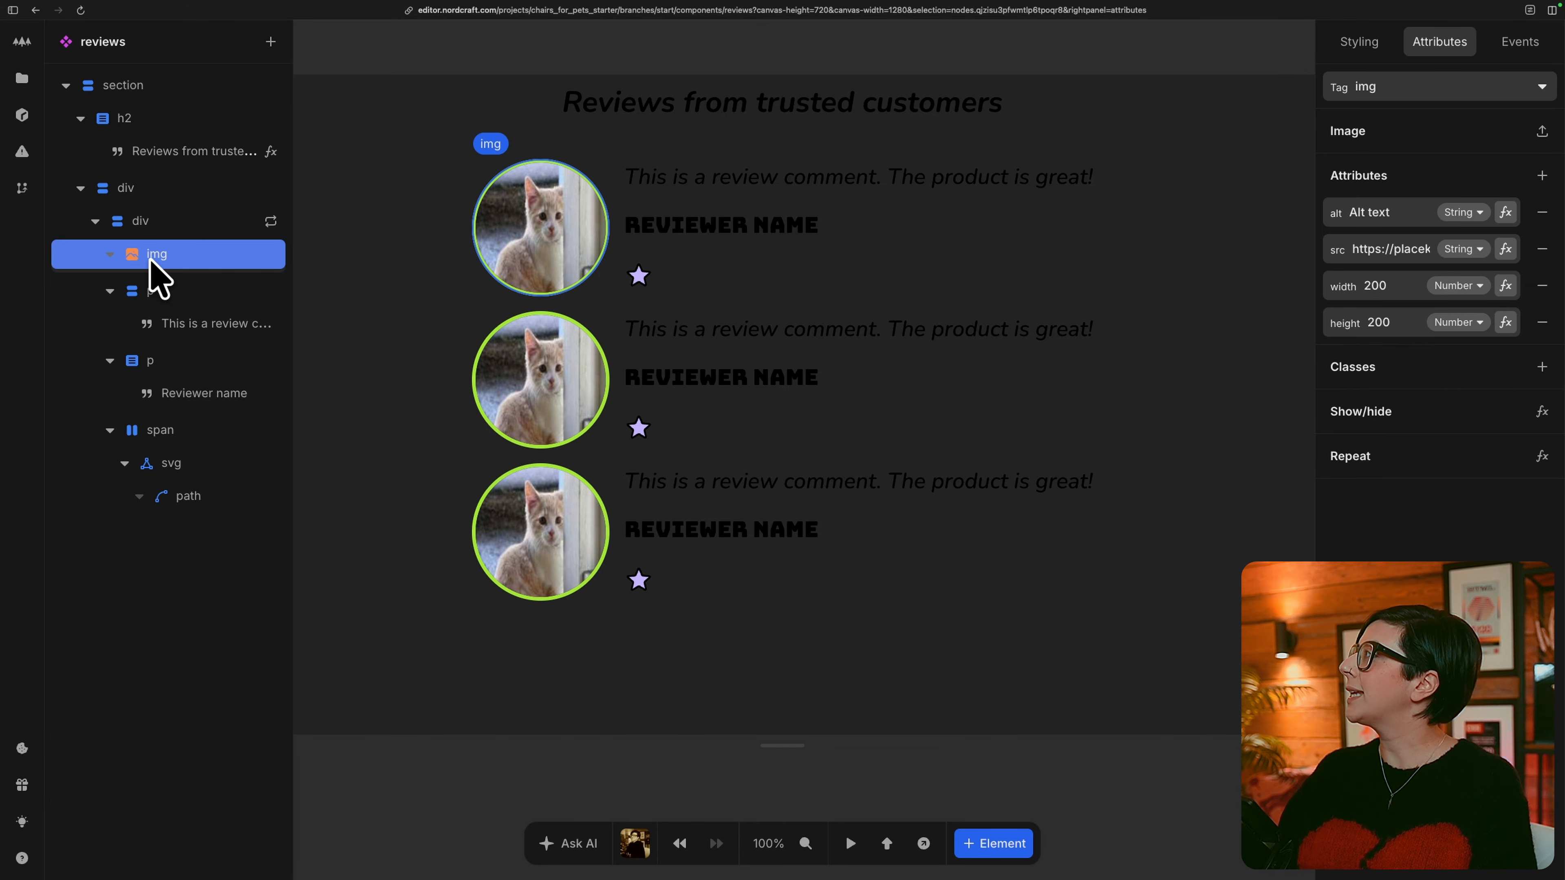
left_click(1505, 213)
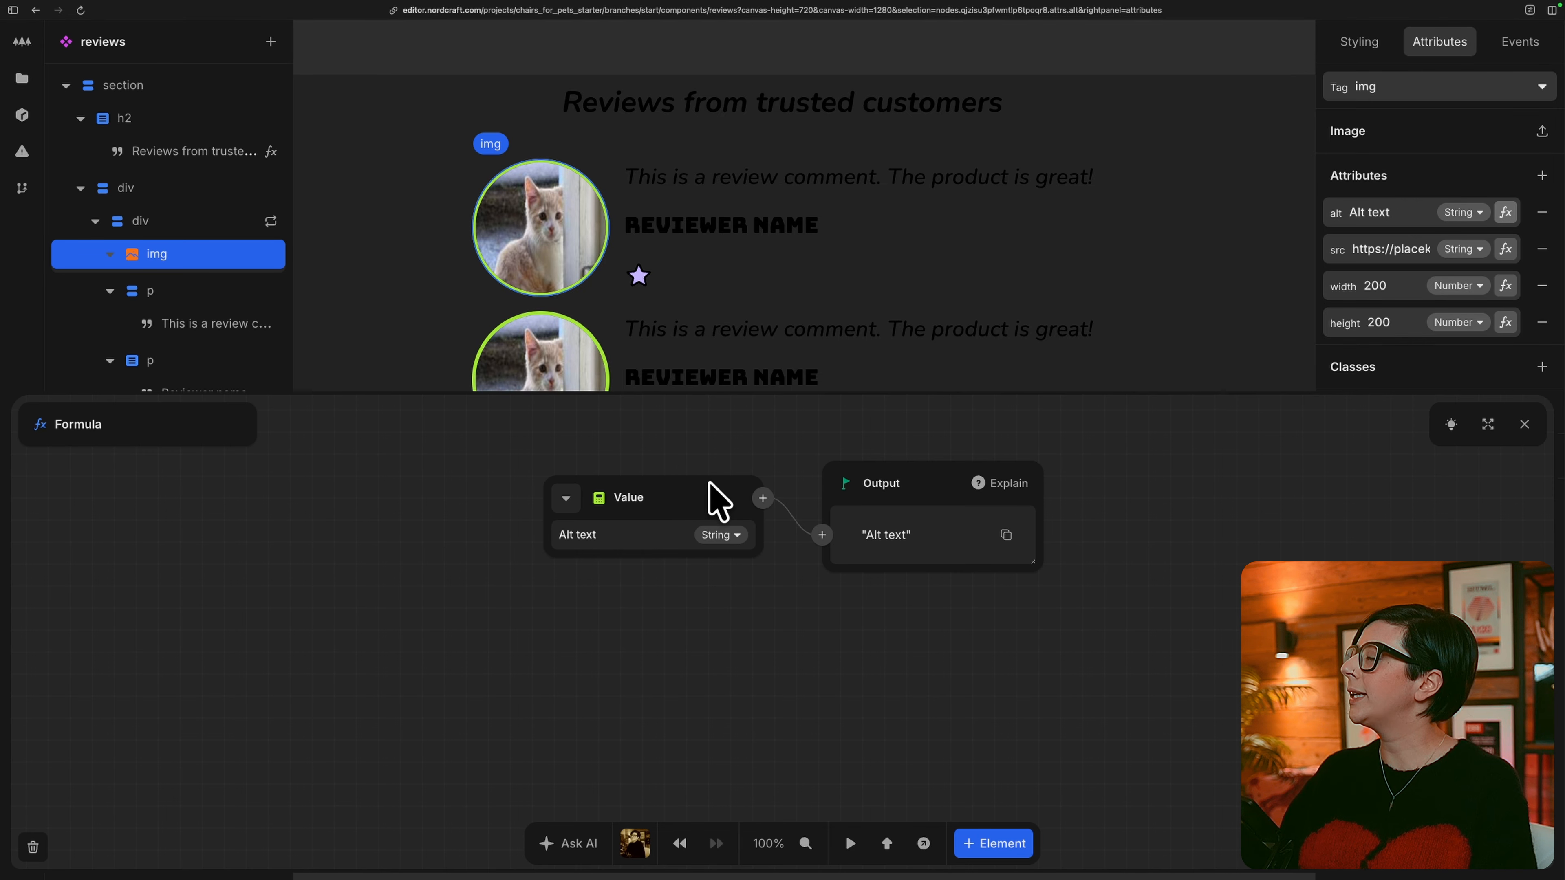
left_click(566, 498)
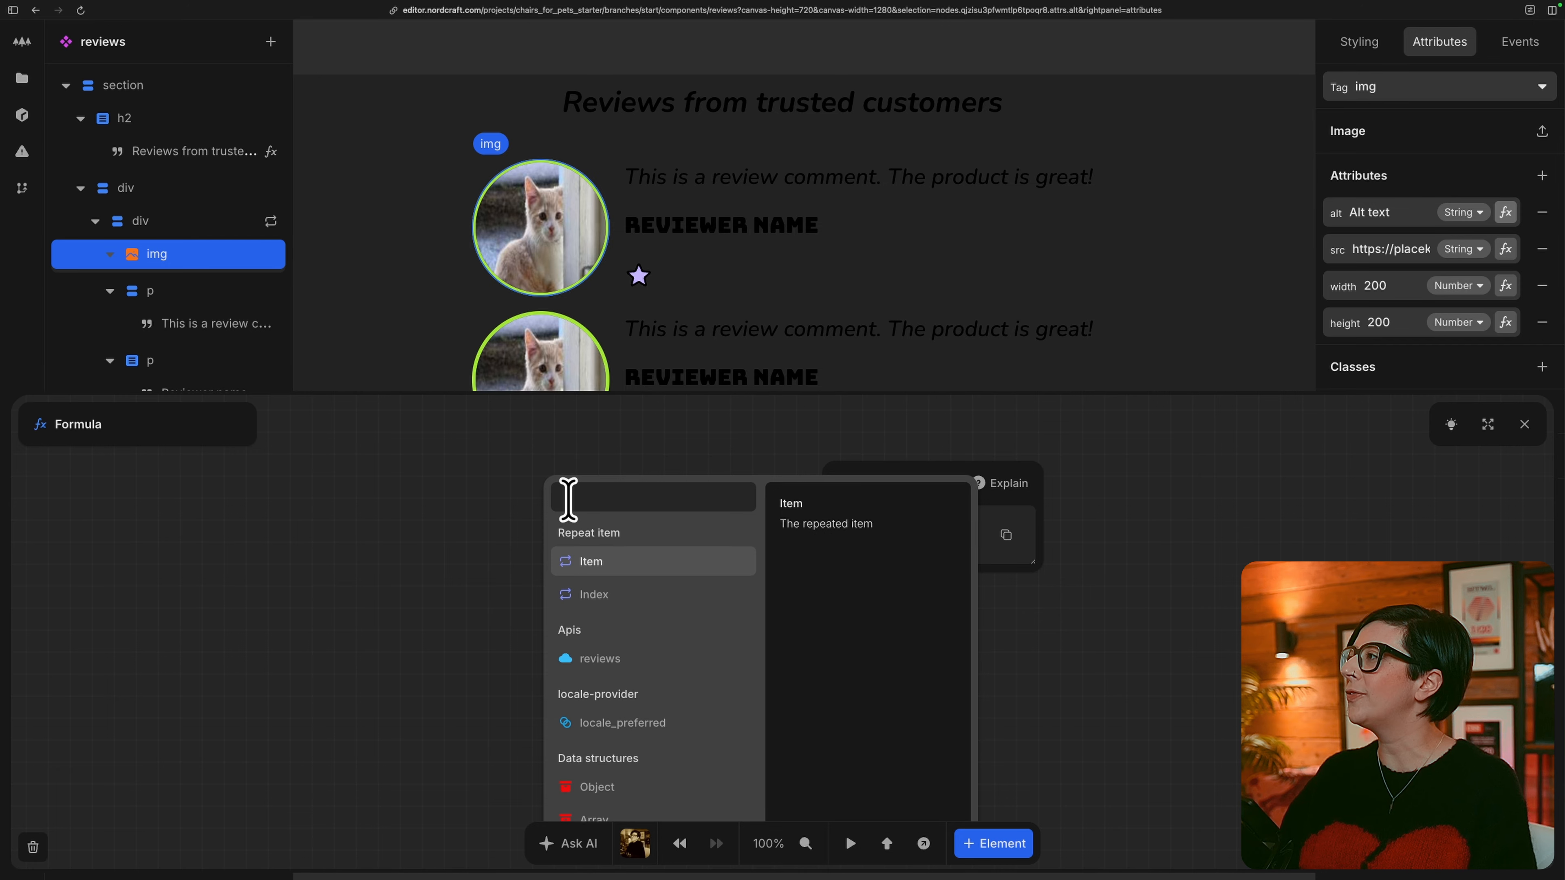
left_click(642, 563)
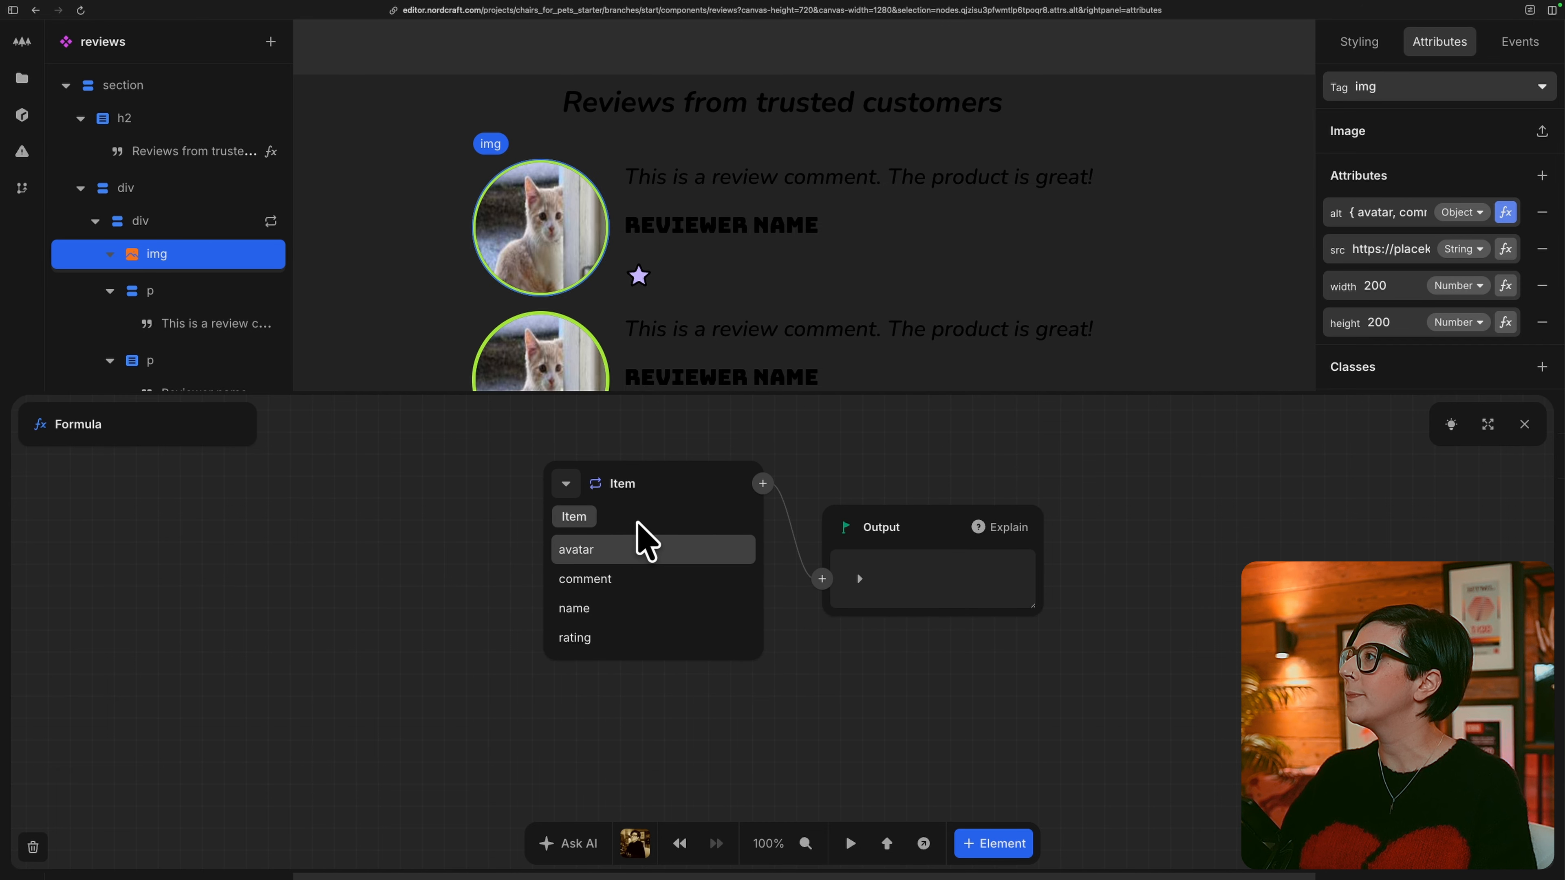
left_click(648, 554)
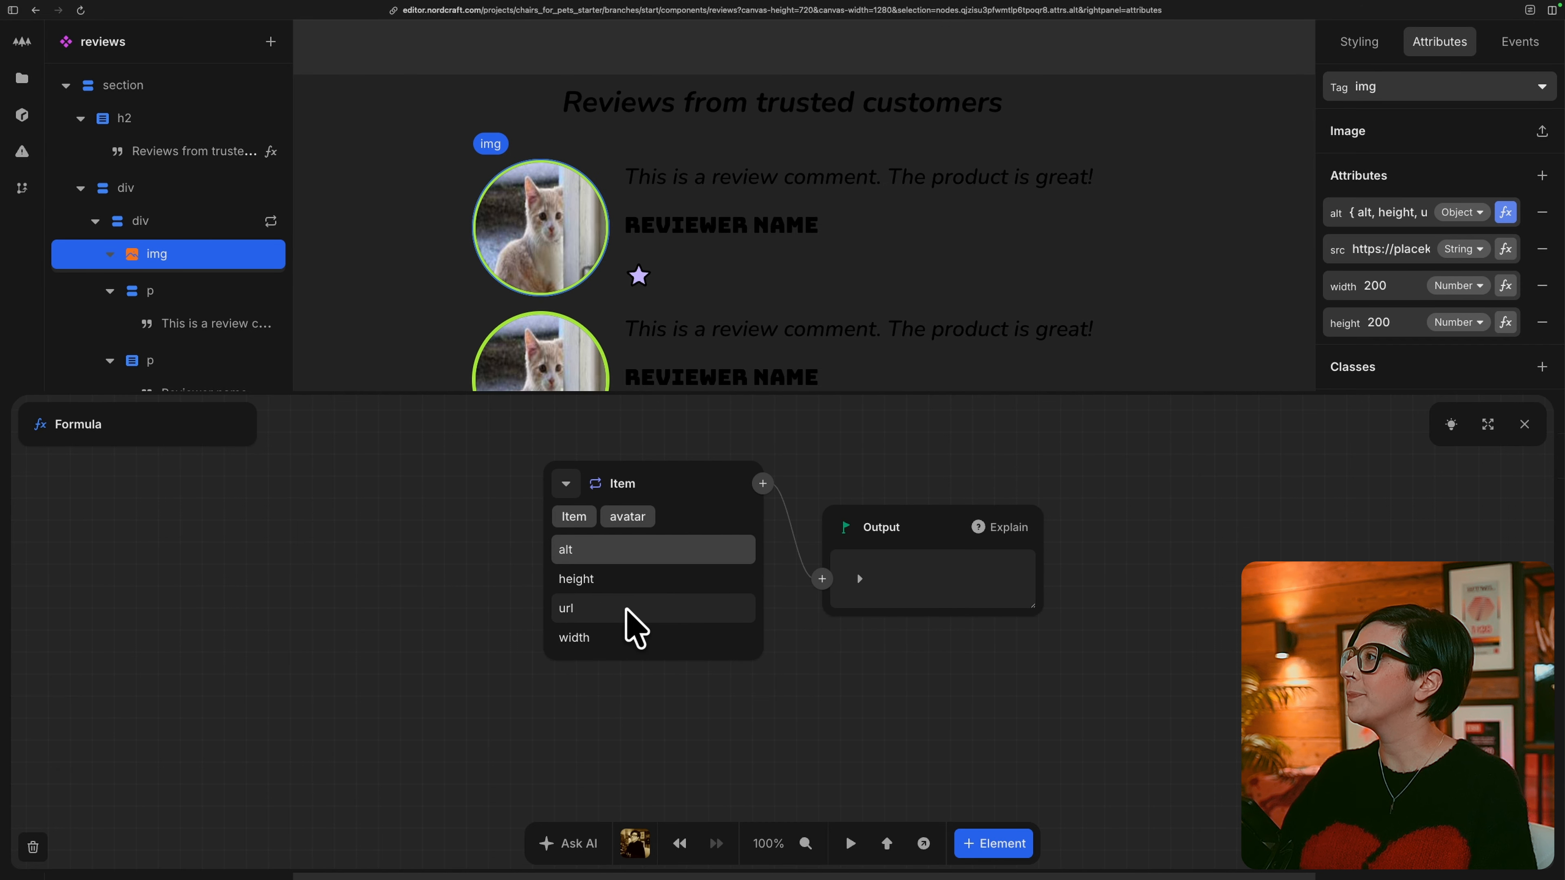
left_click(647, 553)
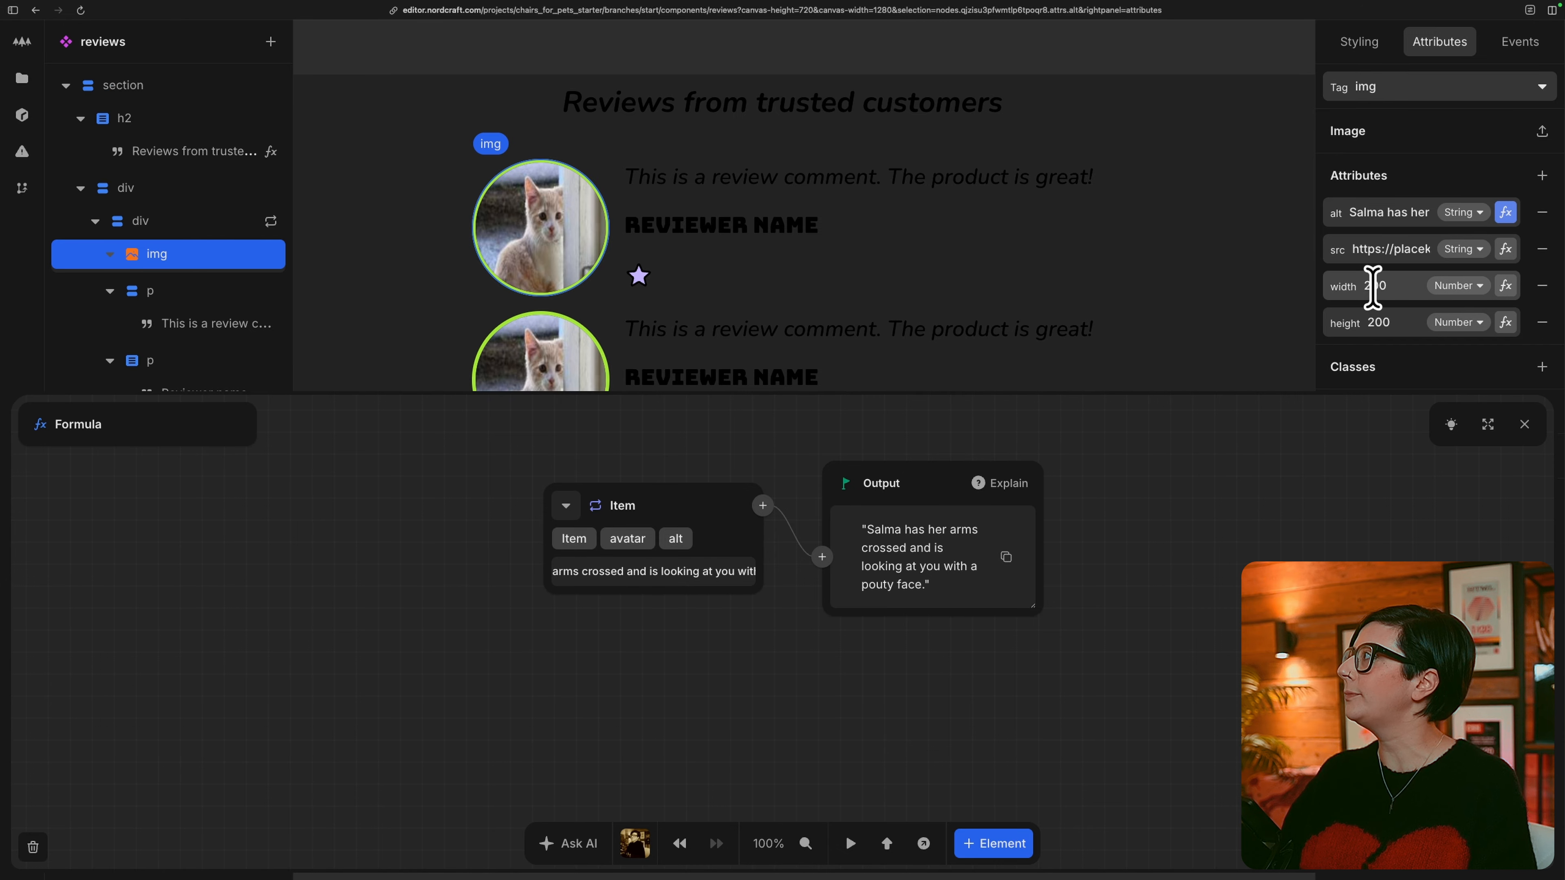
Bind the review image's src attribute to the repeated item's avatar url.
left_click(1505, 250)
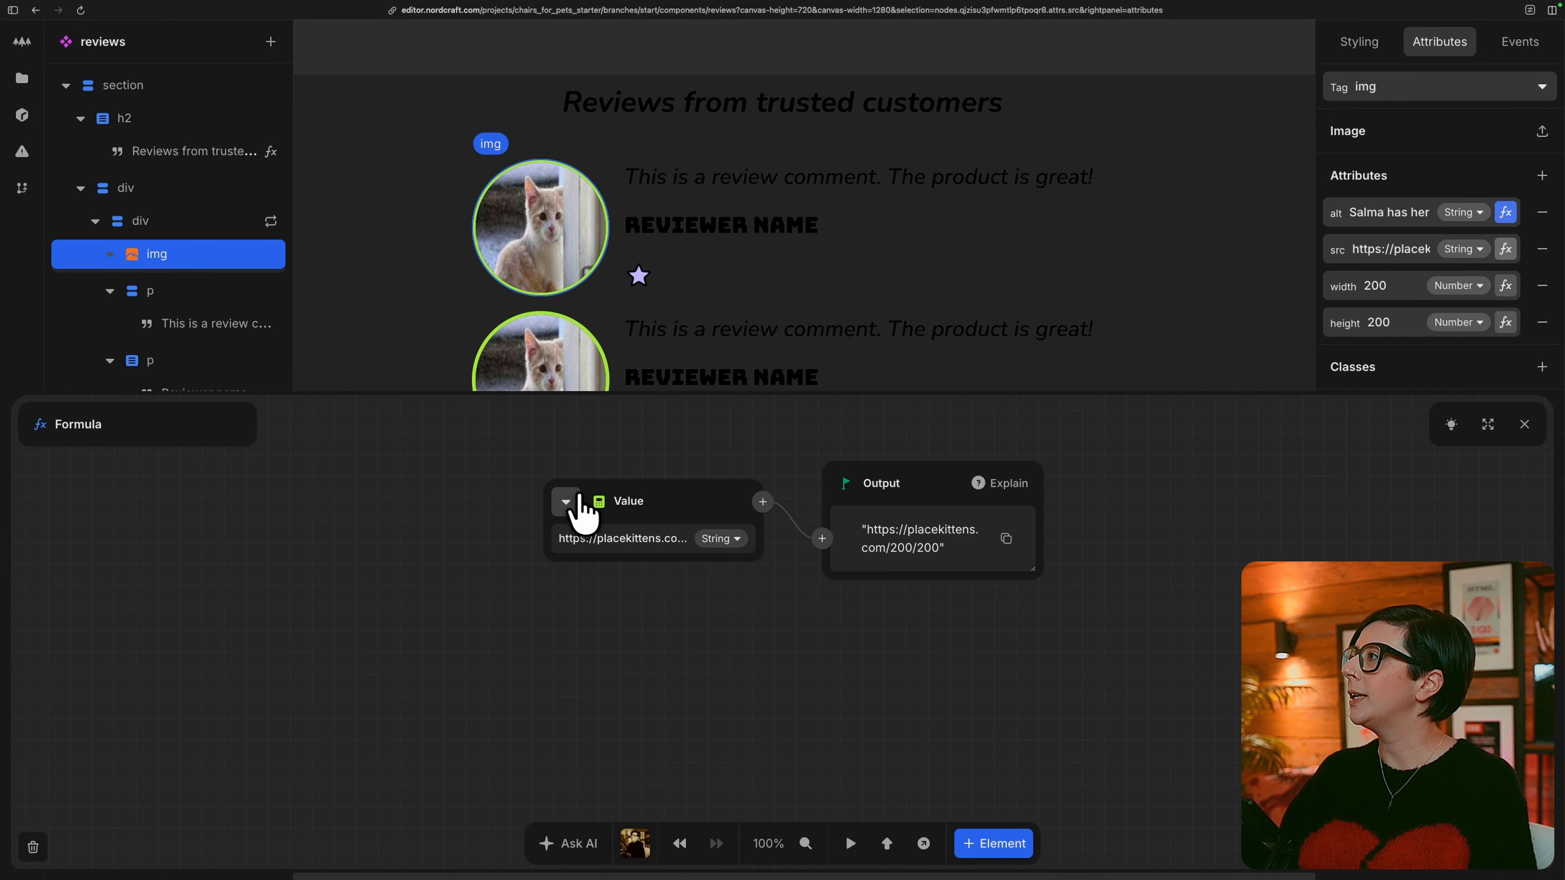
left_click(567, 507)
left_click(601, 564)
left_click(619, 578)
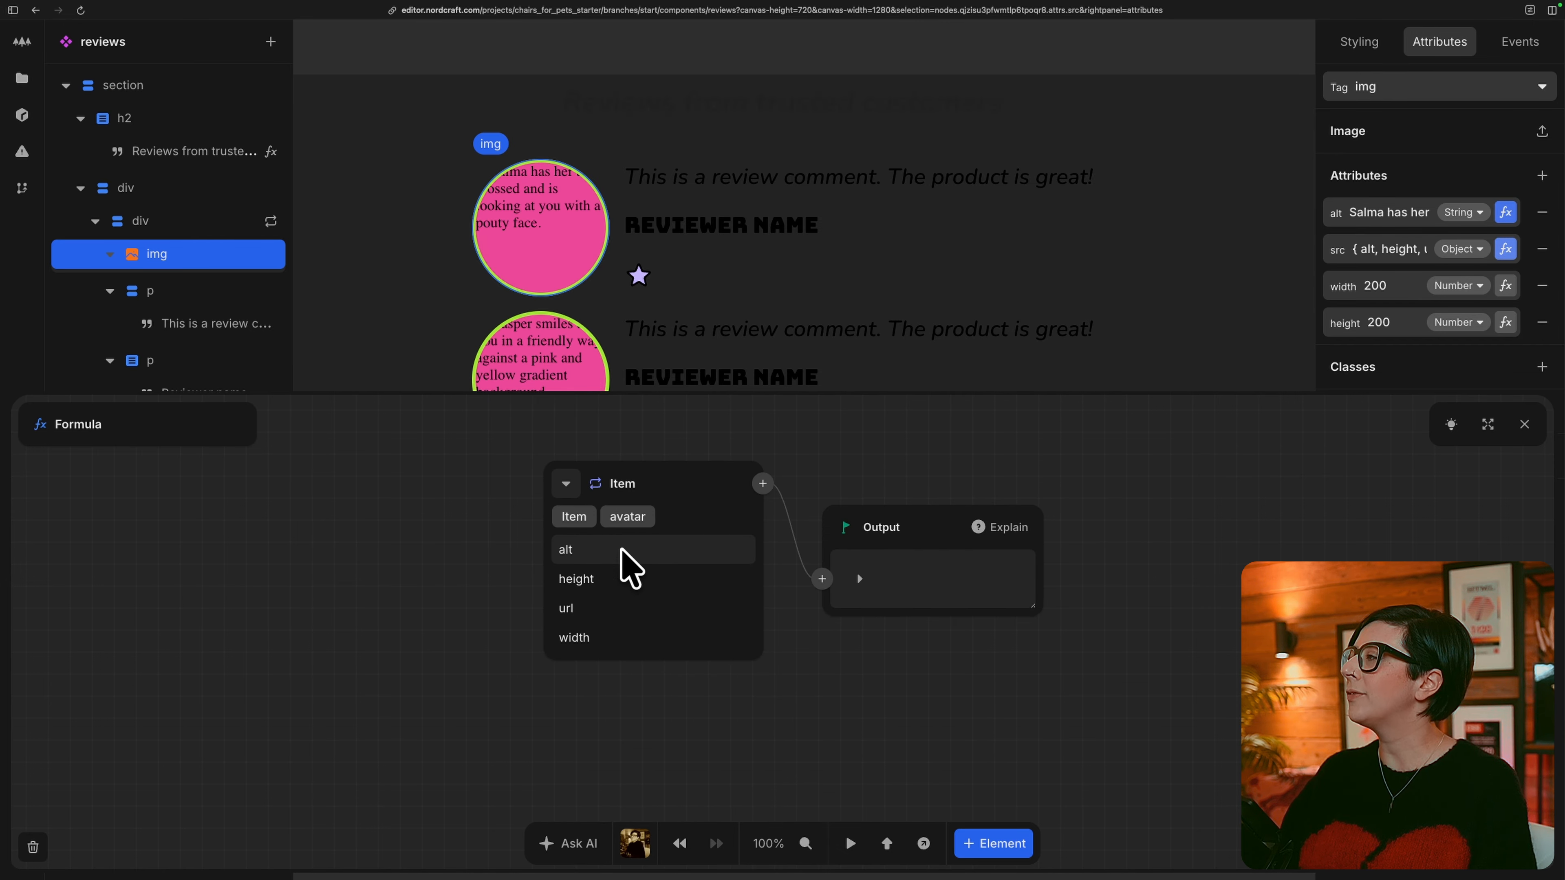
left_click(604, 608)
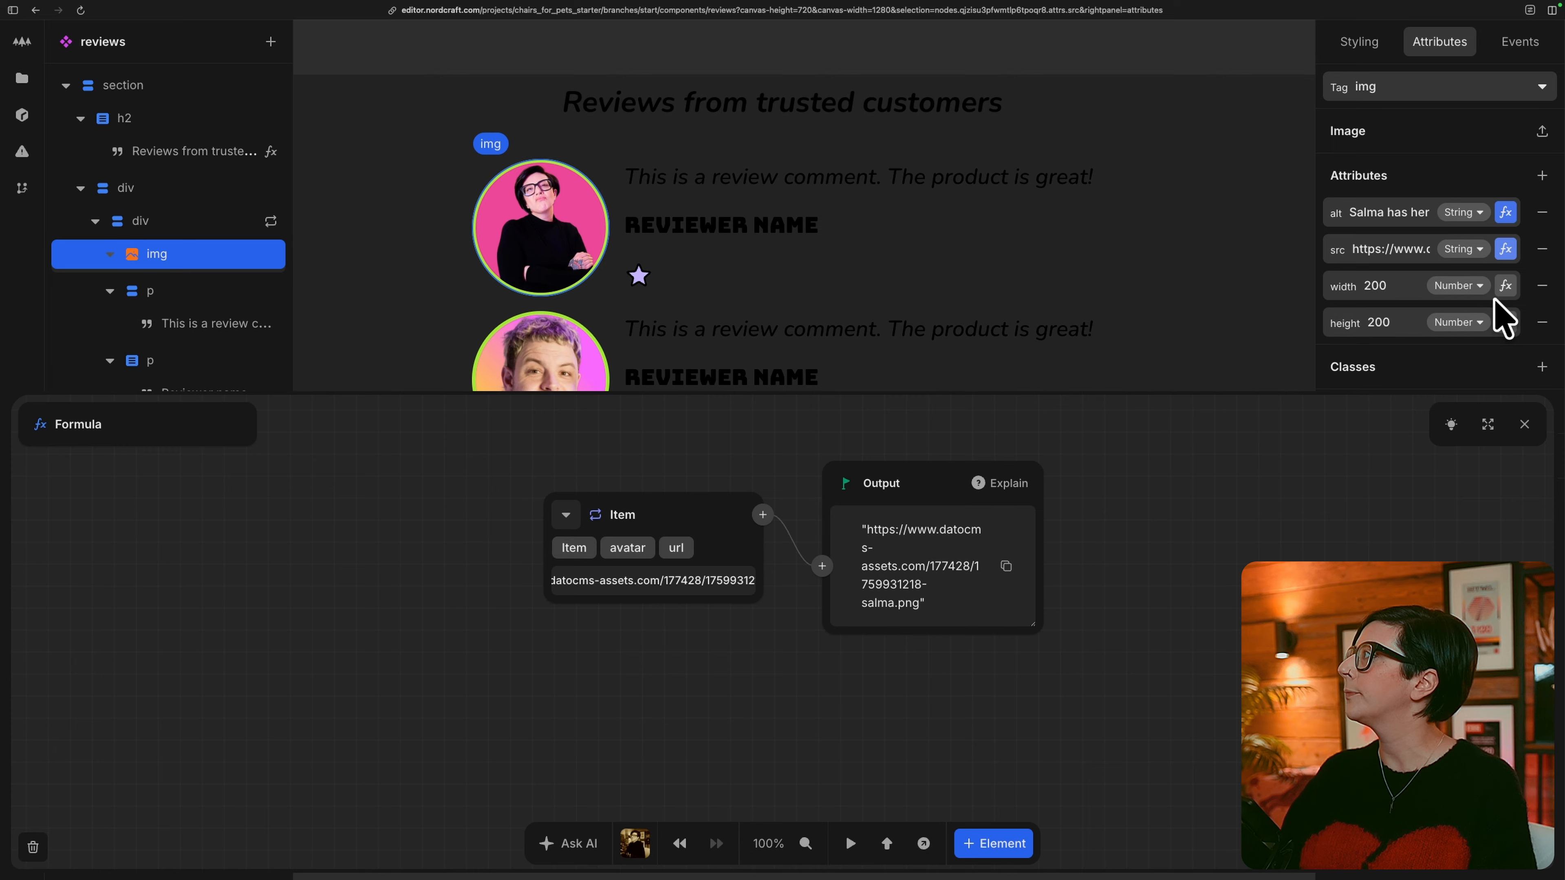
Bind the review image's width attribute to the repeated item's avatar width.
left_click(1505, 285)
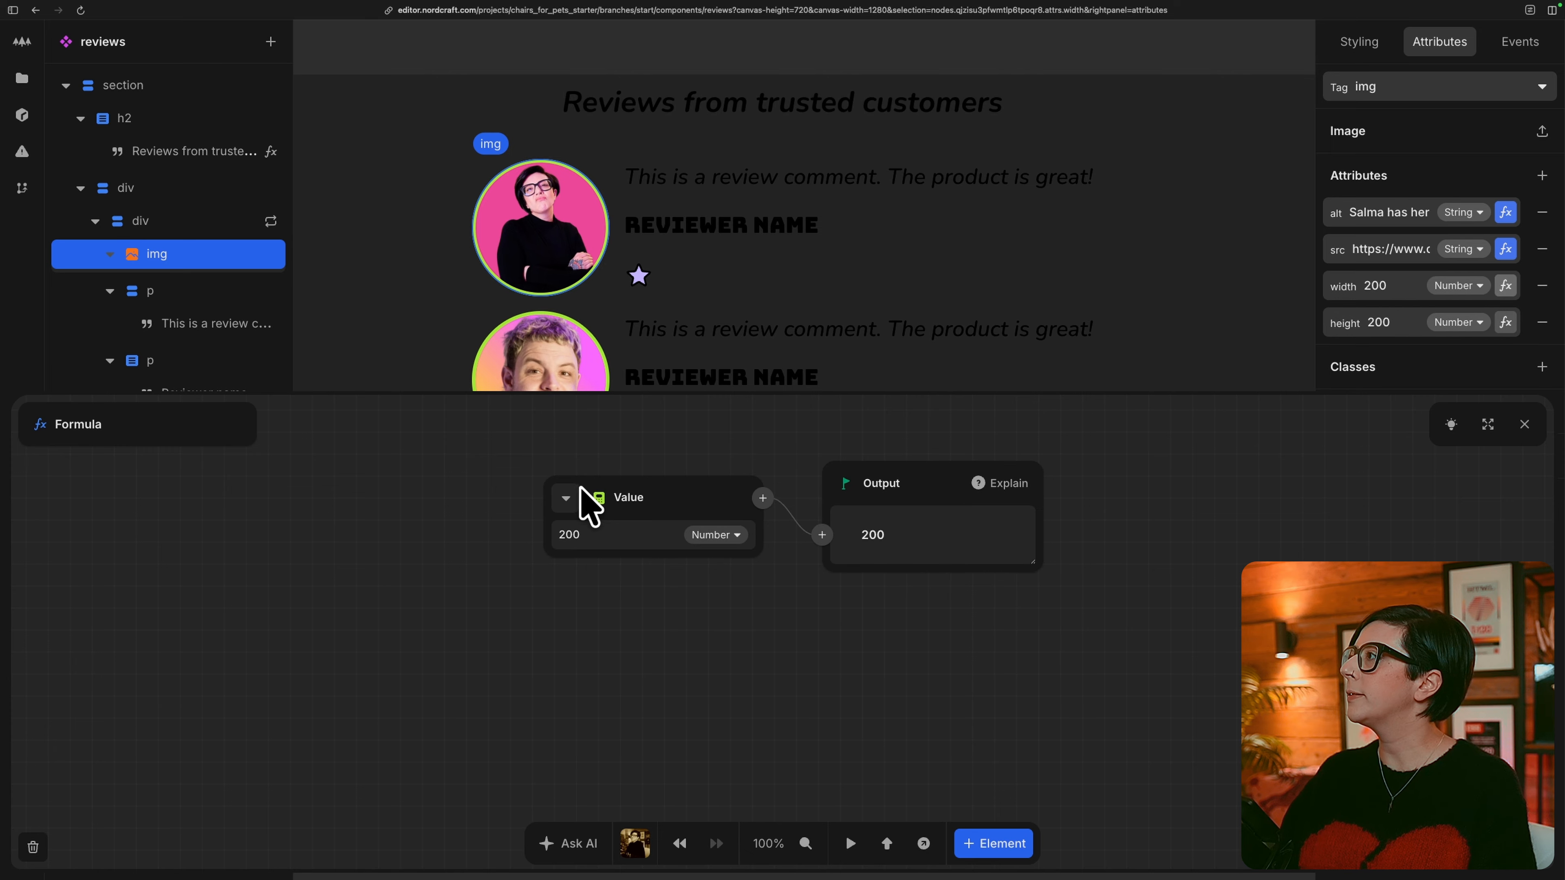
left_click(566, 514)
left_click(641, 562)
left_click(635, 550)
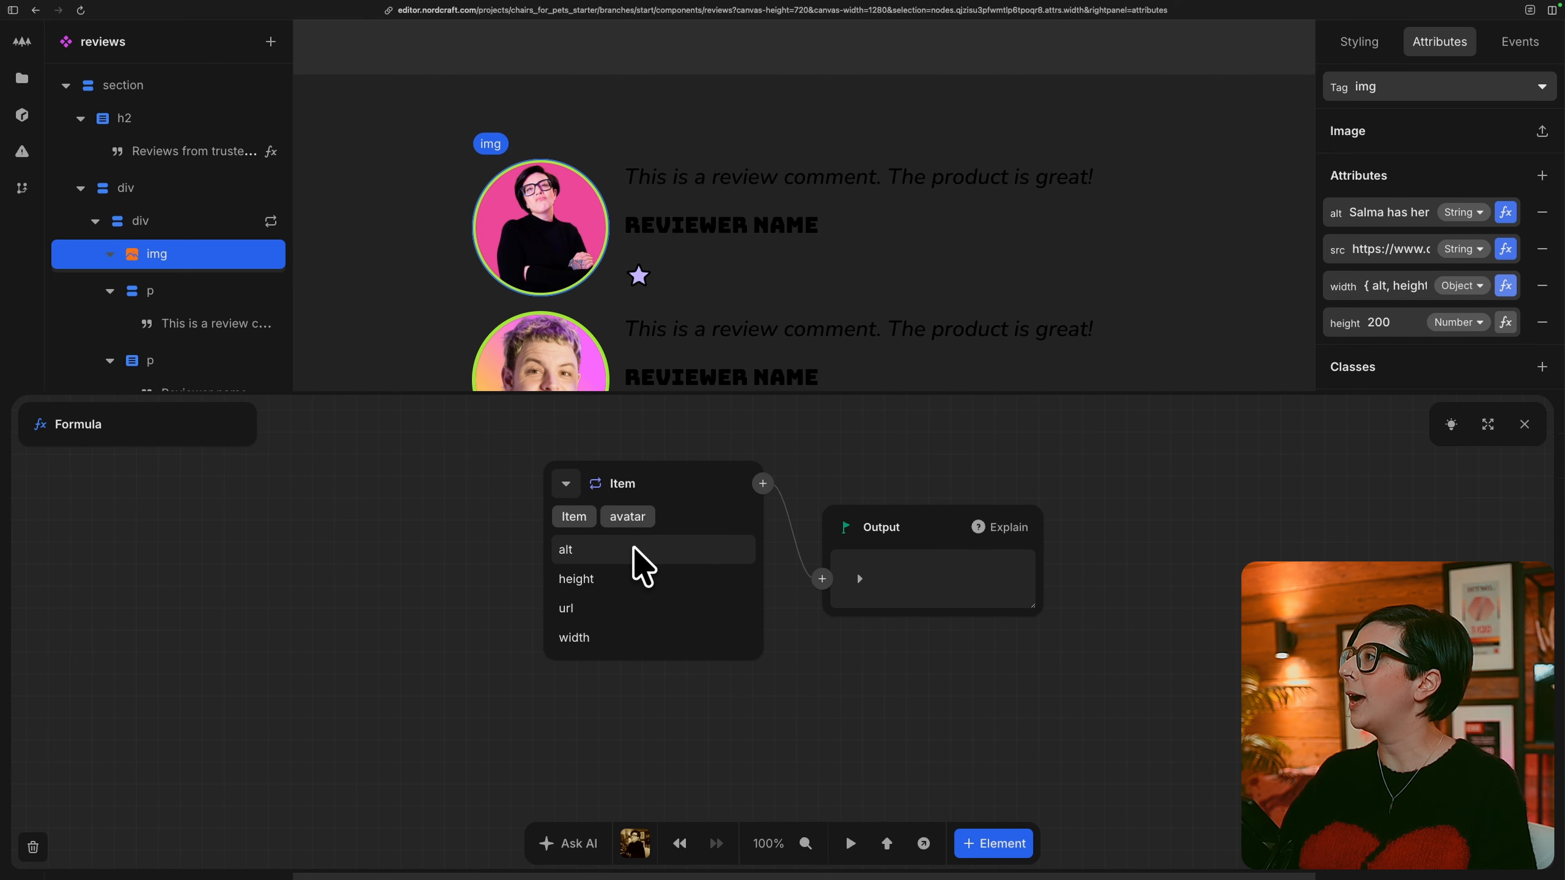
left_click(637, 635)
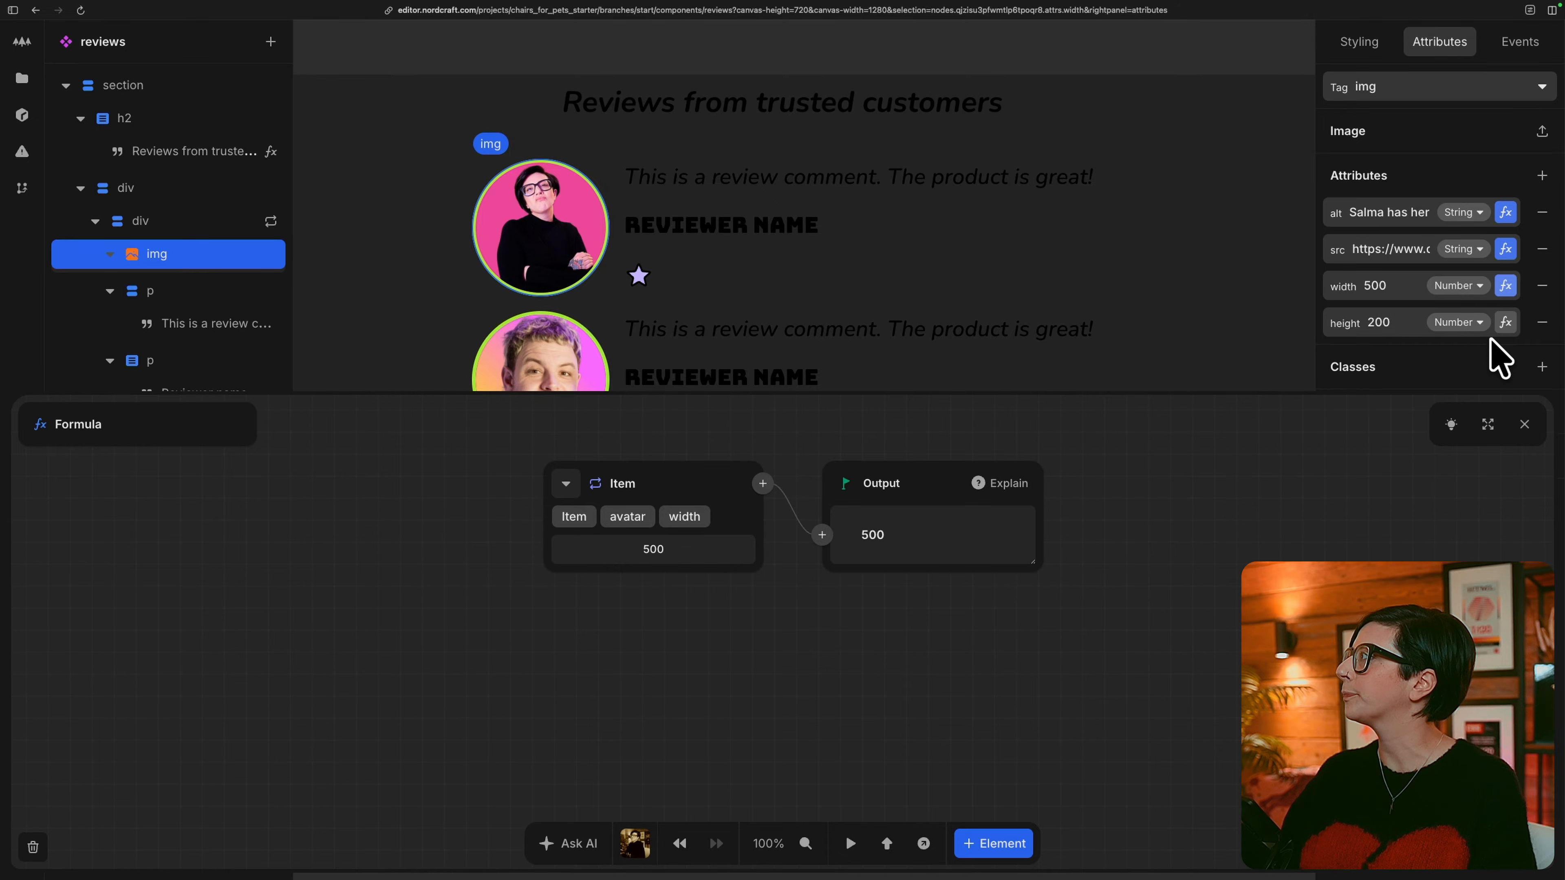
Bind the review image's height attribute to the repeated item's avatar height and close the formula editor.
left_click(1504, 322)
left_click(566, 498)
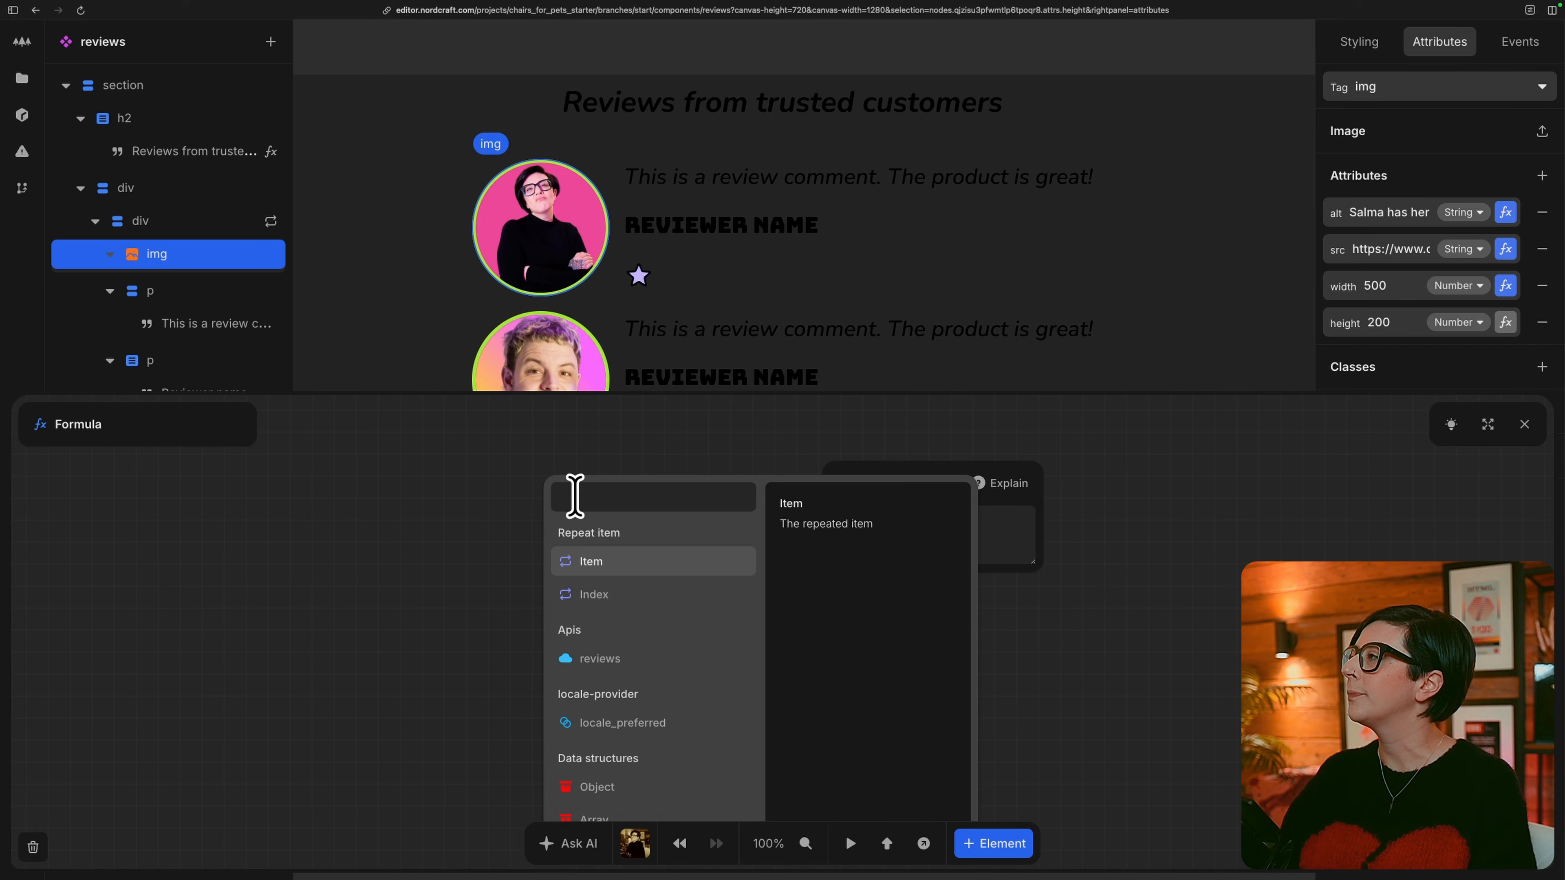
left_click(647, 560)
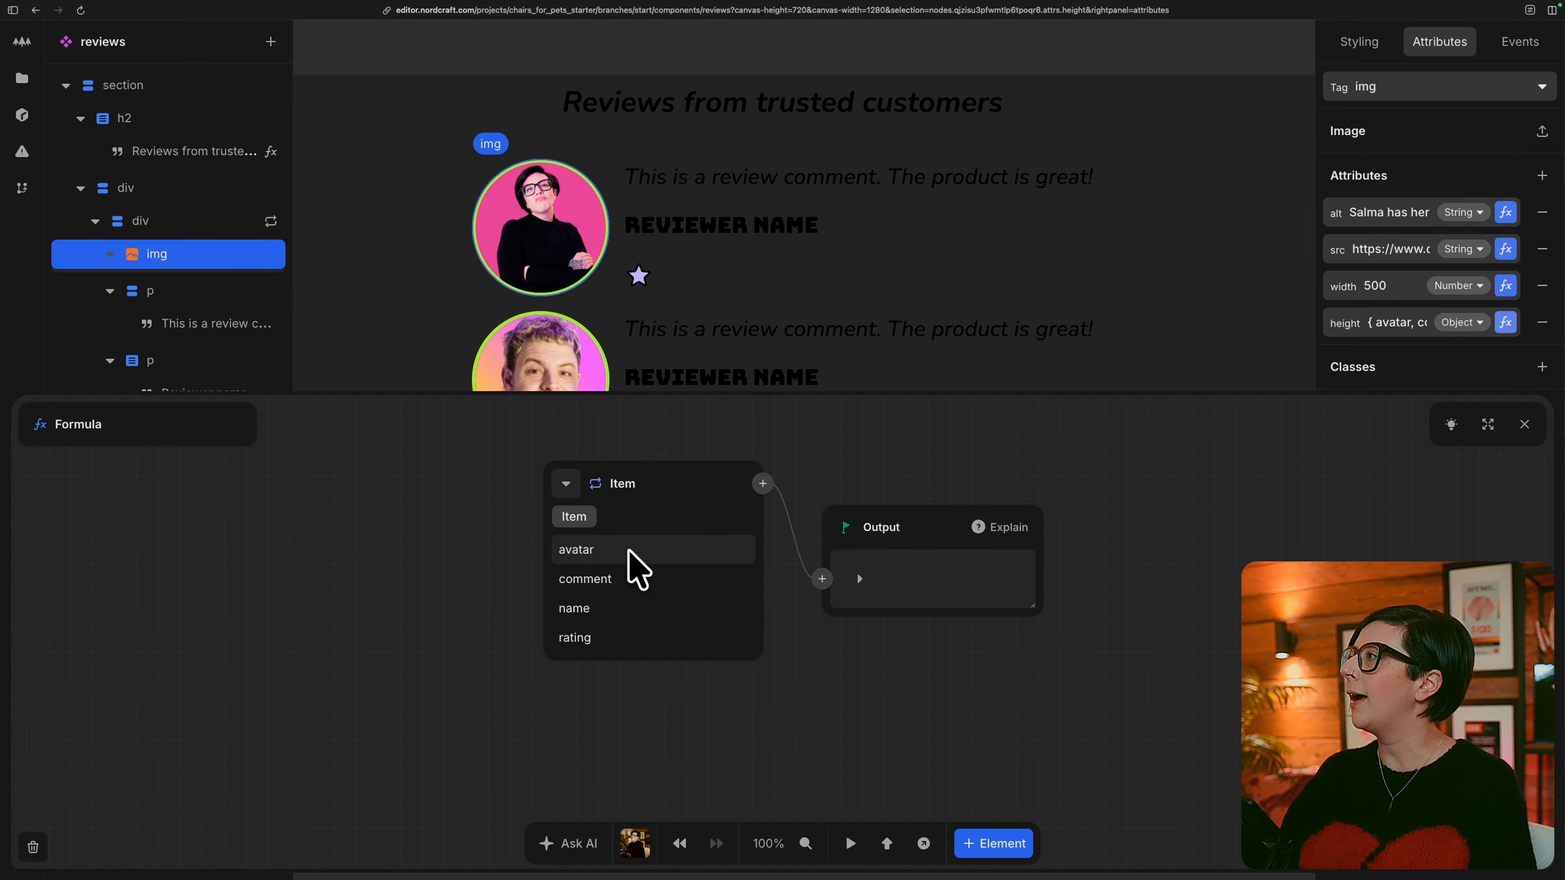
left_click(636, 553)
left_click(630, 586)
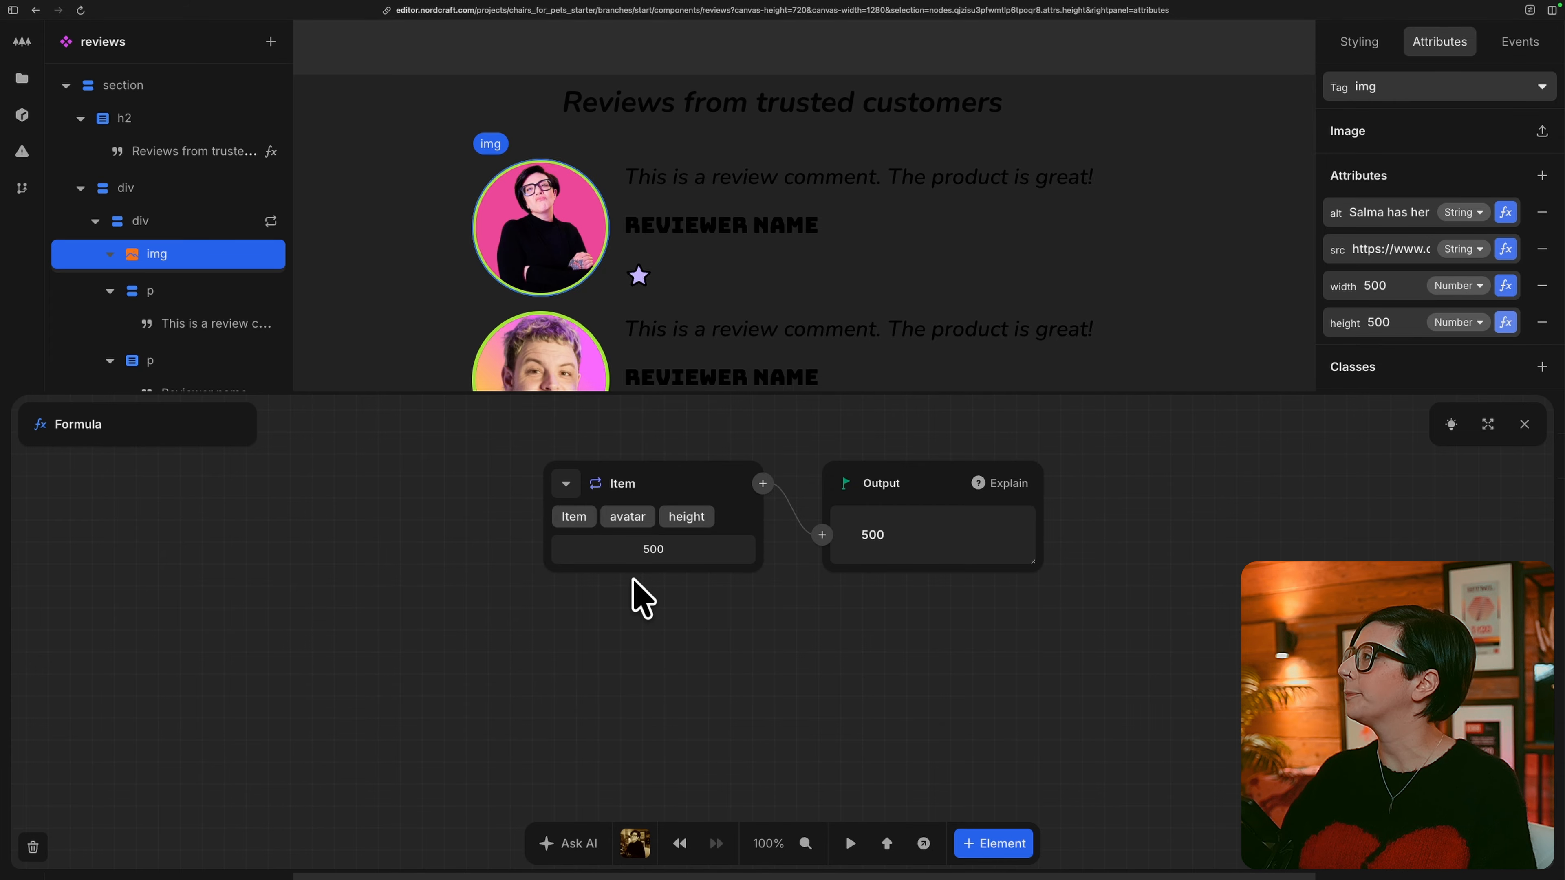
left_click(1524, 424)
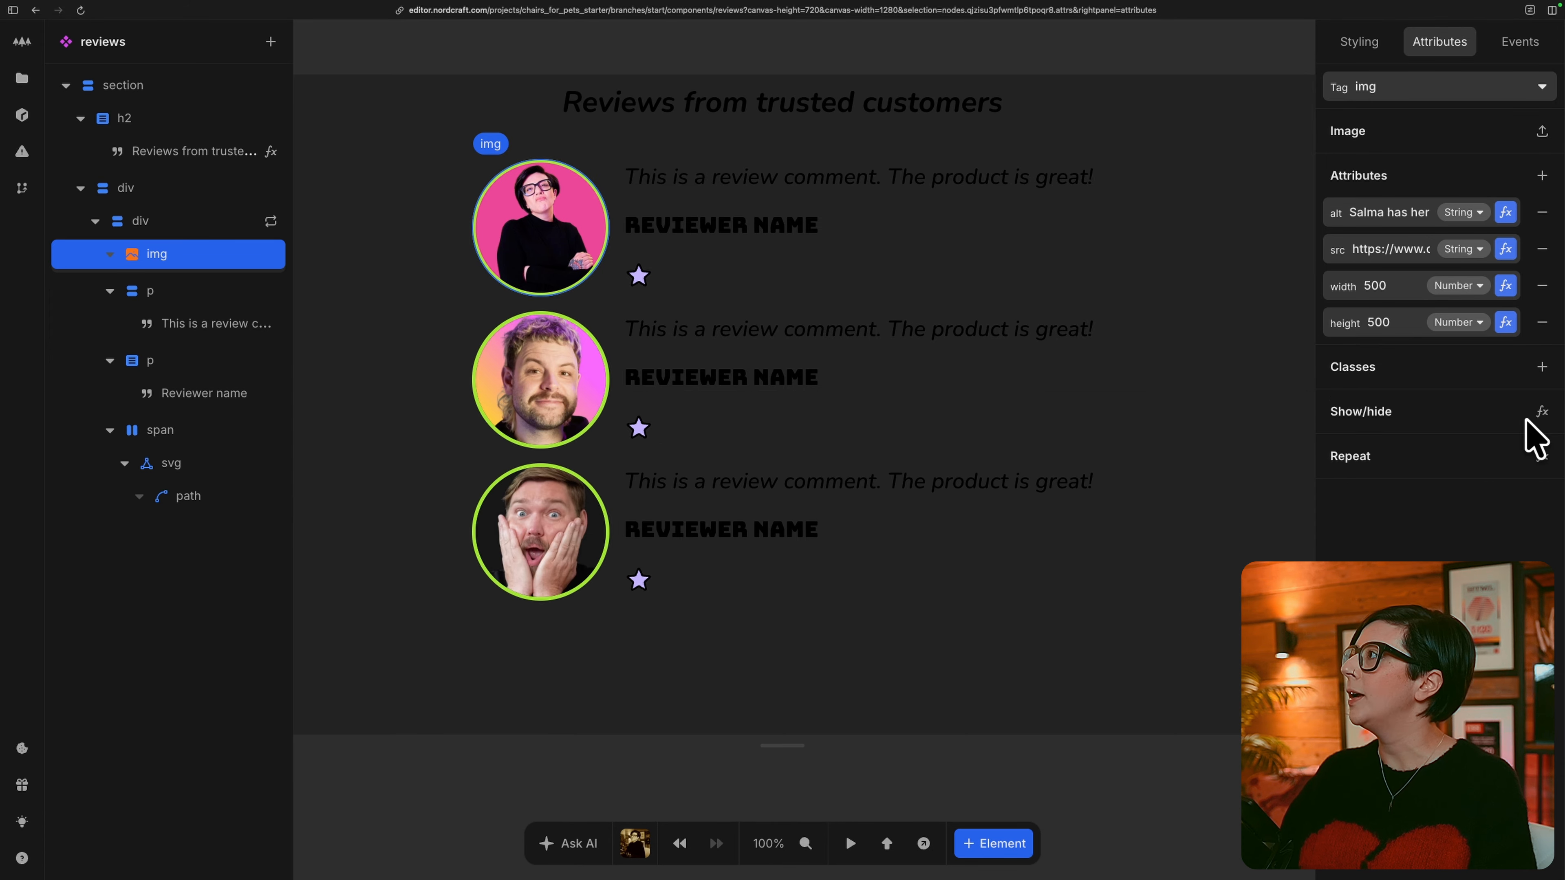
Bind the review comment text to the repeated item's comment and close the formula editor.
left_click(200, 291)
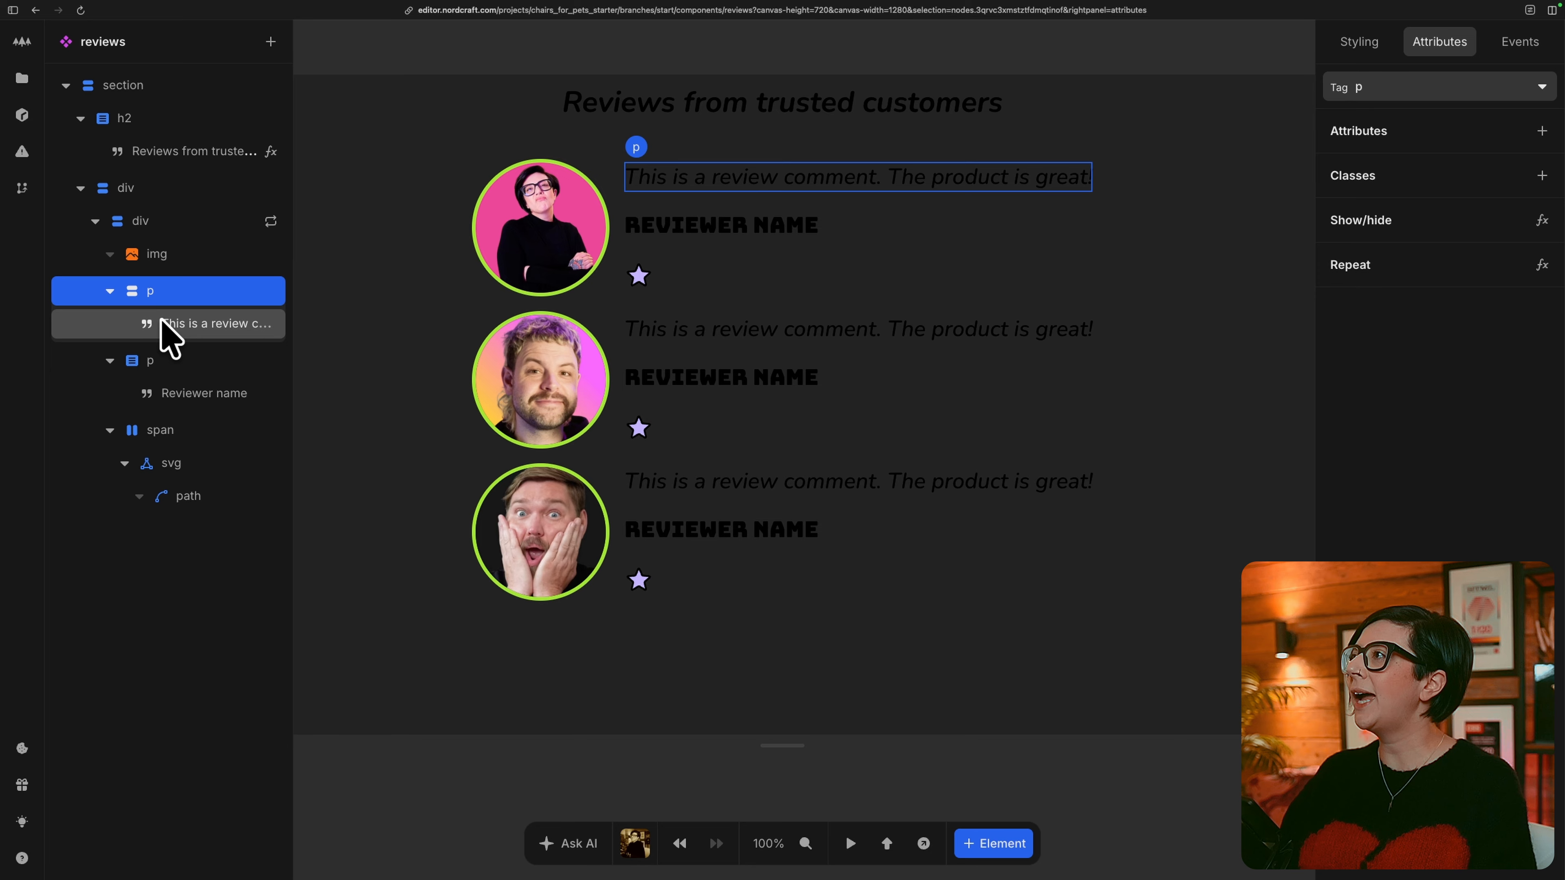
left_click(209, 326)
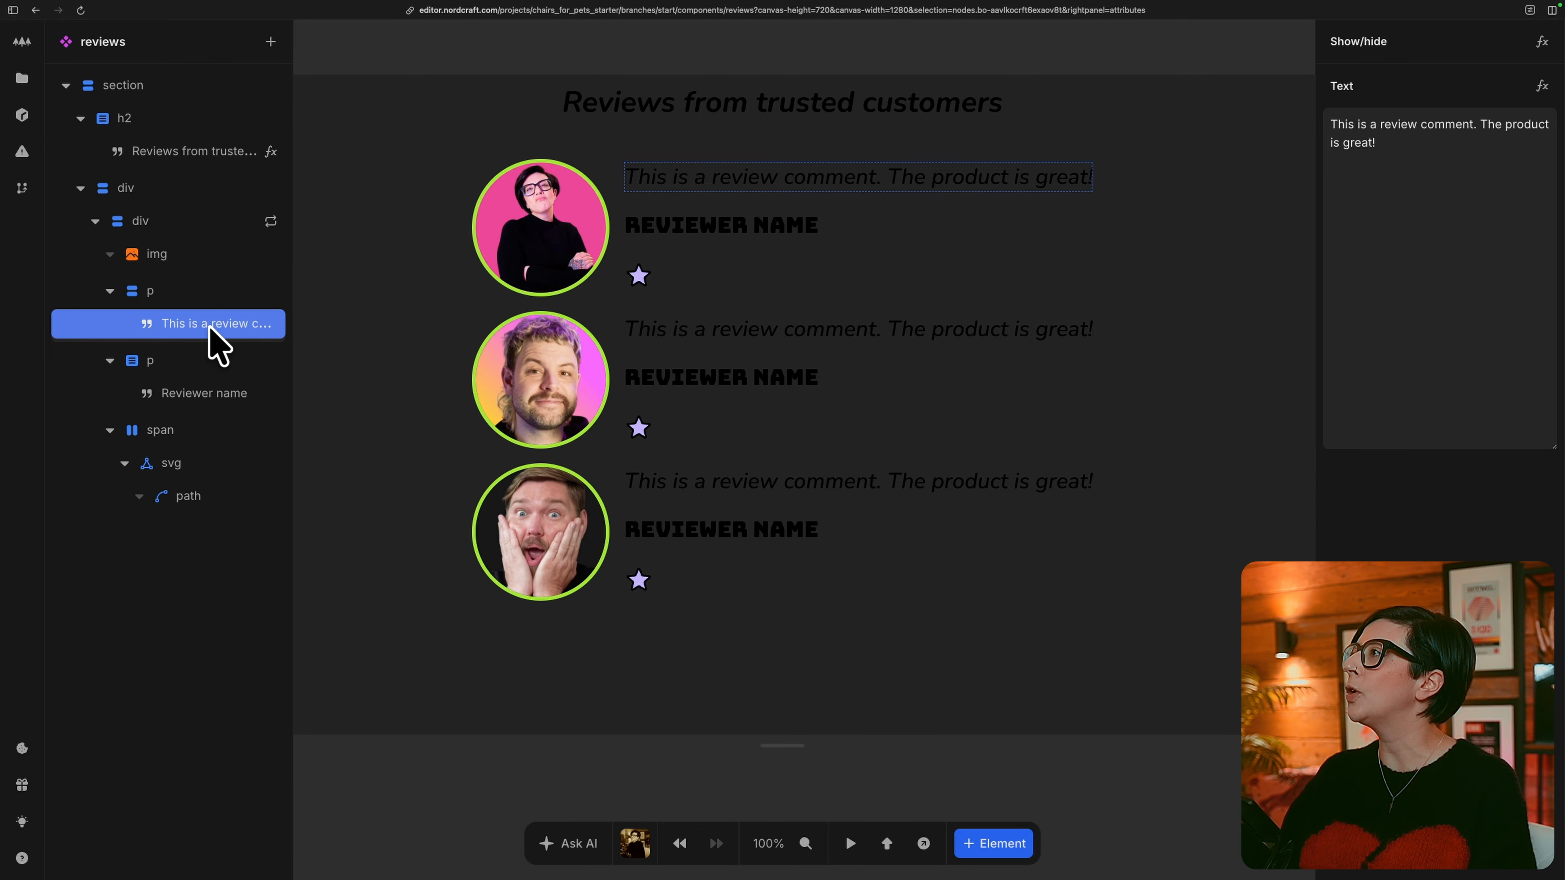
left_click(1542, 86)
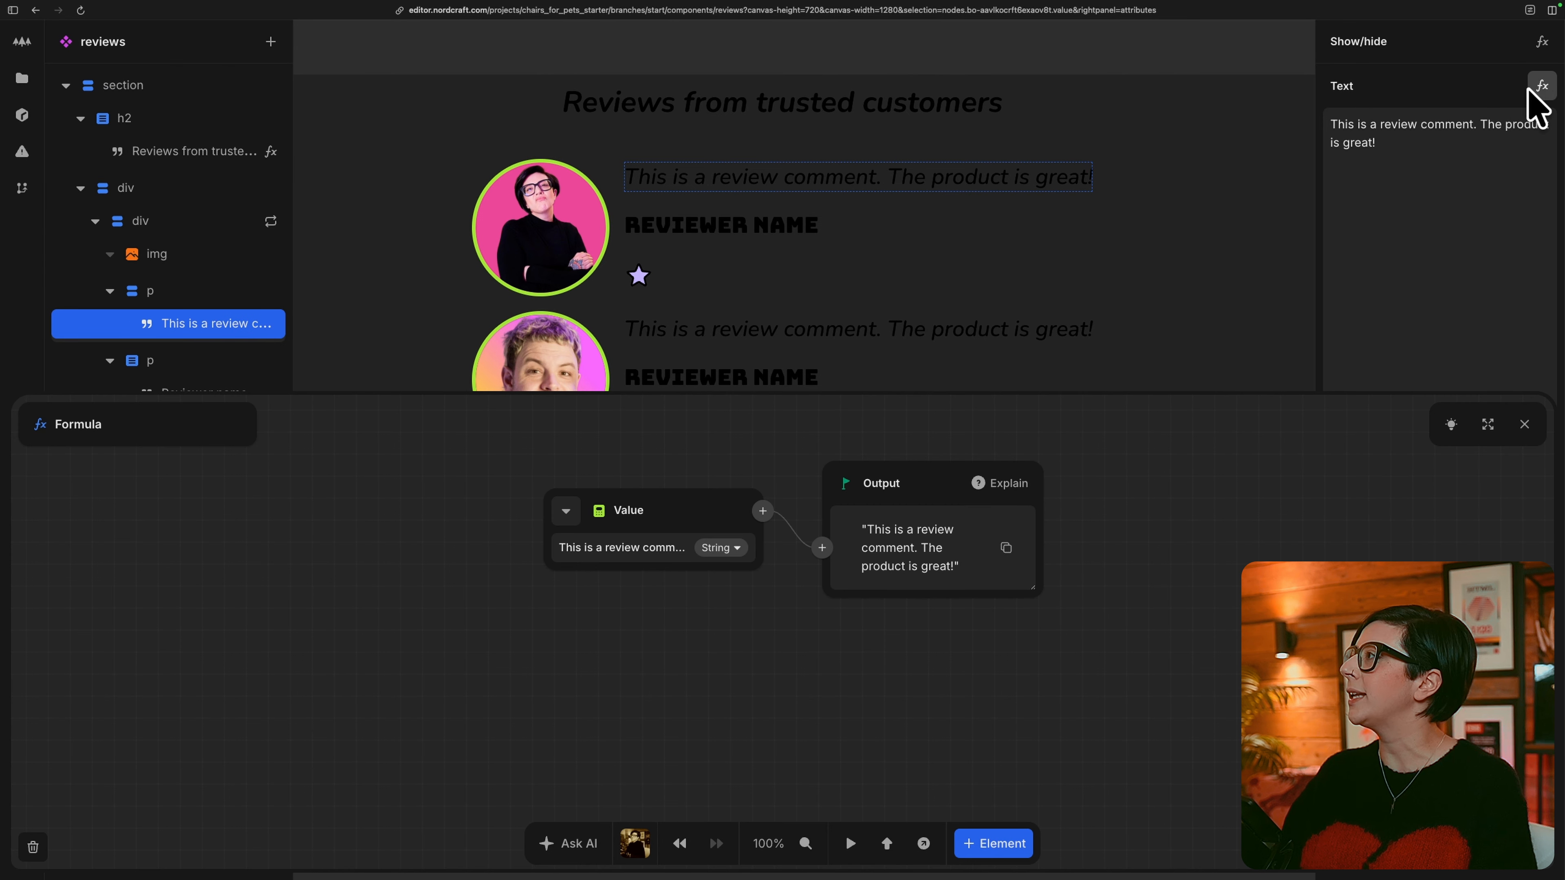
left_click(567, 508)
left_click(616, 562)
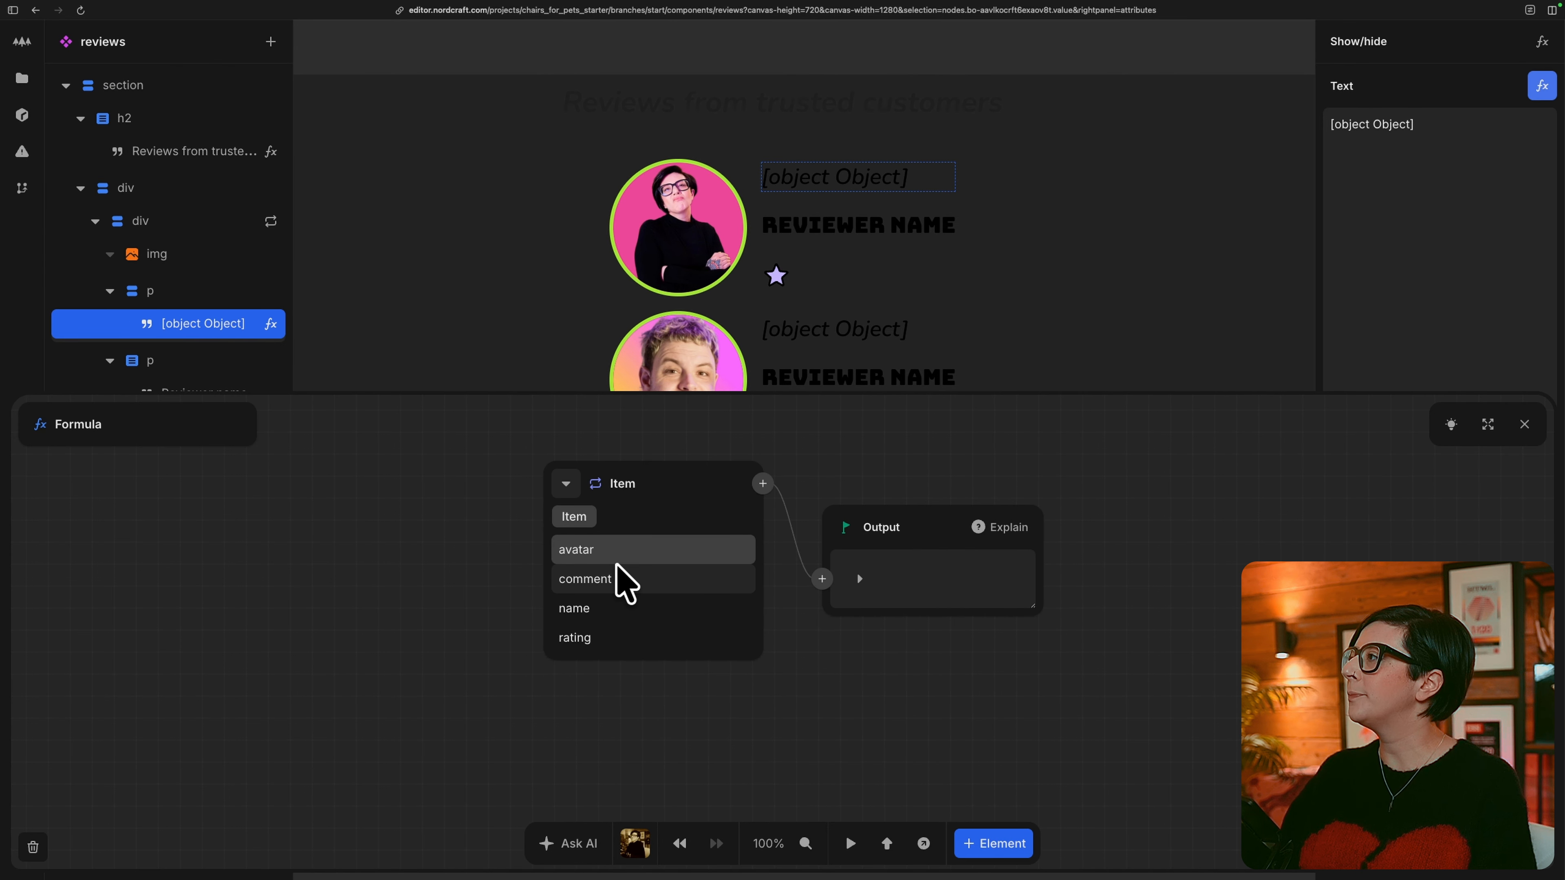
left_click(639, 585)
left_click(1524, 425)
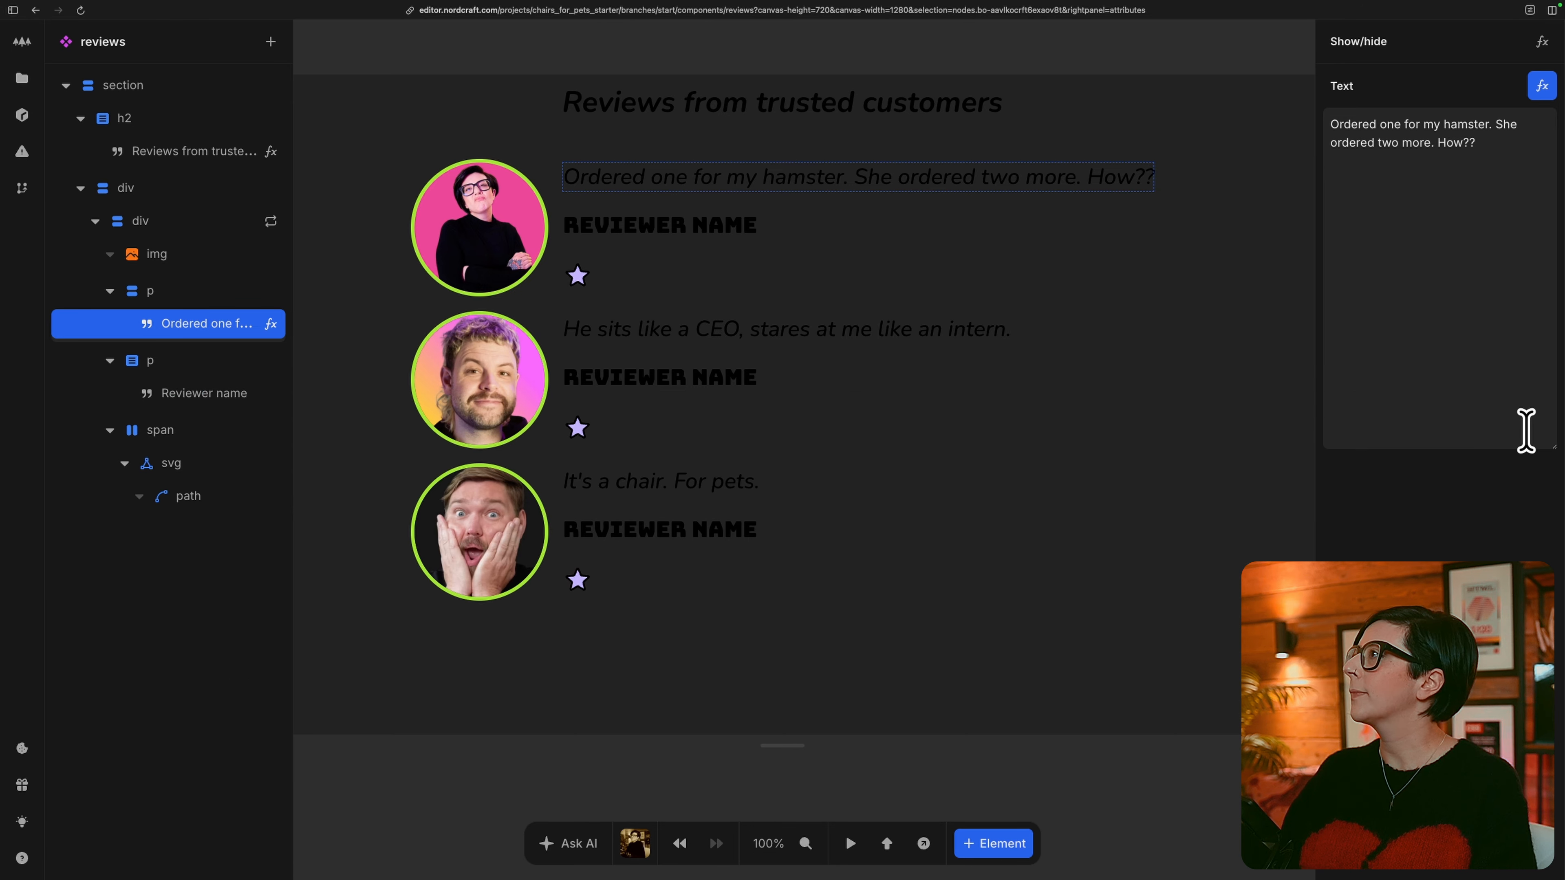
Bind the "Reviewer name" text to the repeated item's name and close the formula editor.
left_click(189, 388)
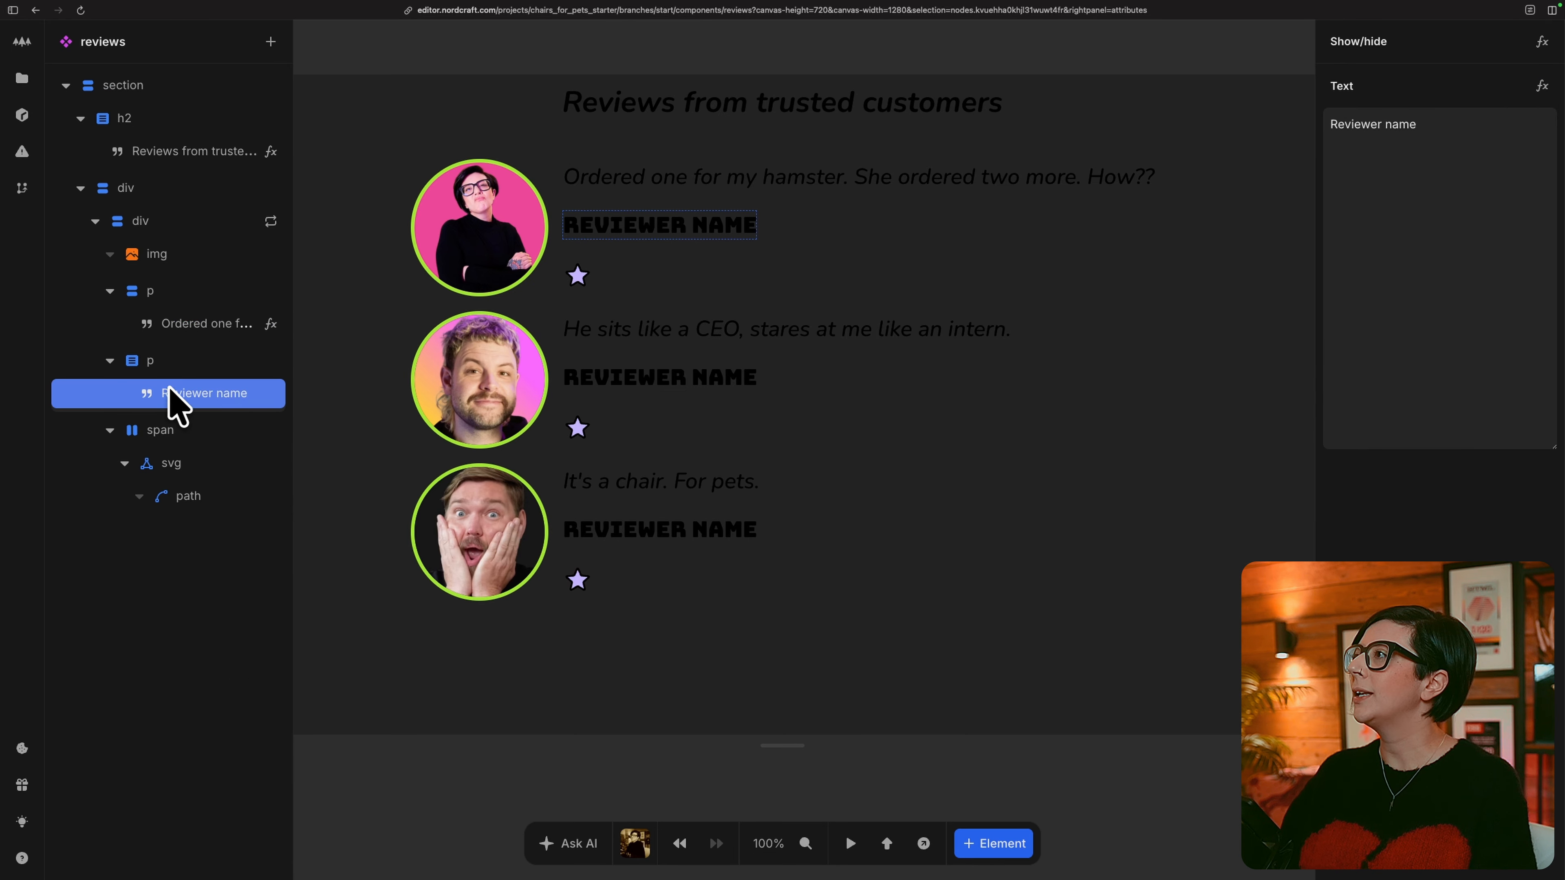
left_click(1542, 86)
left_click(555, 503)
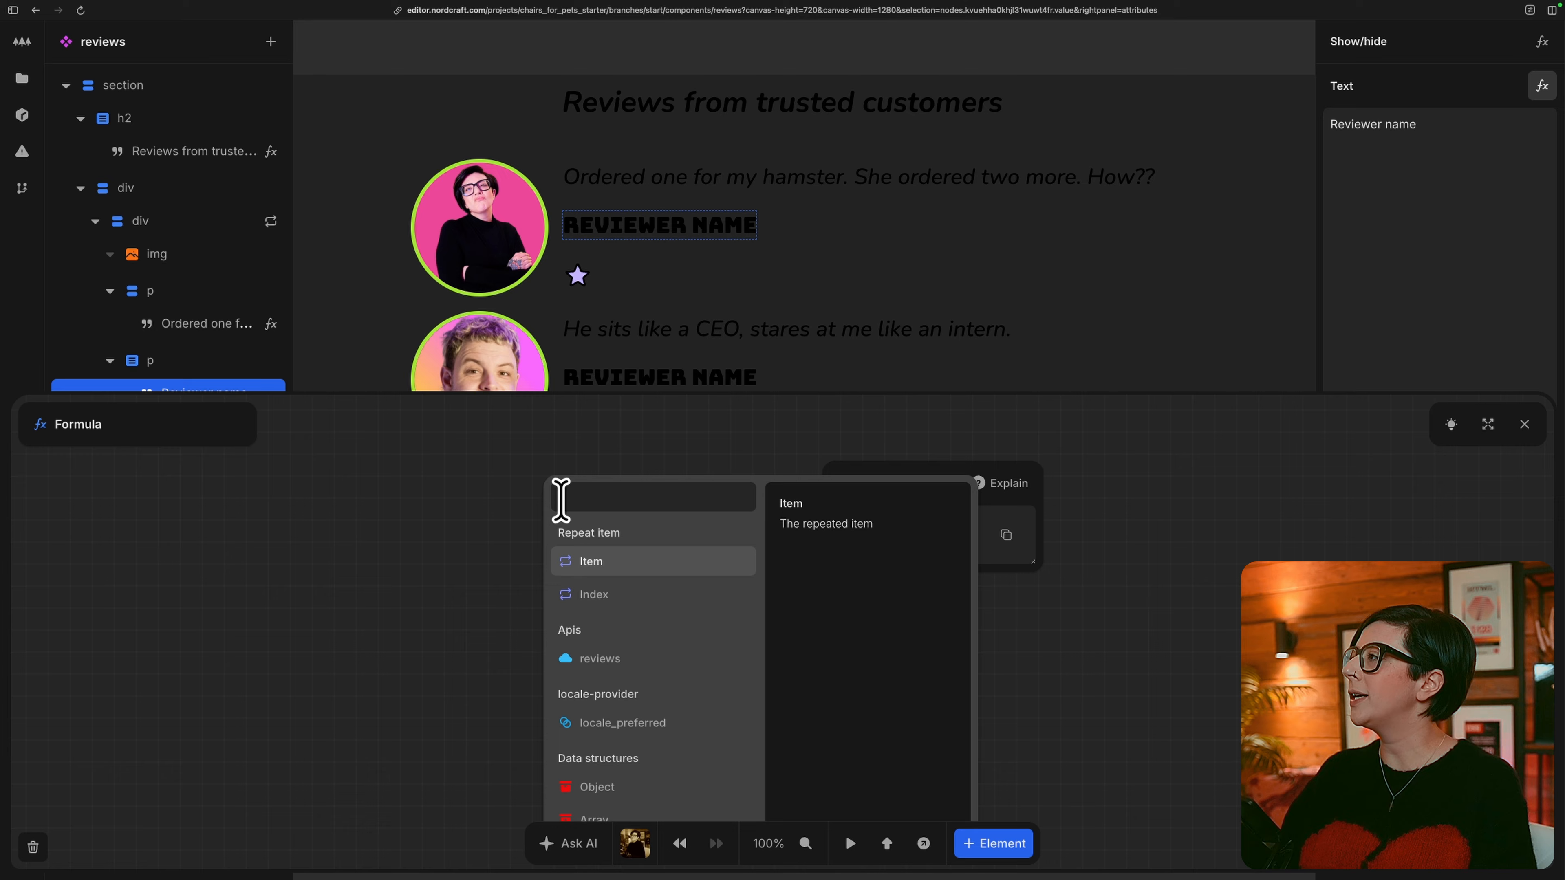
left_click(629, 571)
left_click(632, 608)
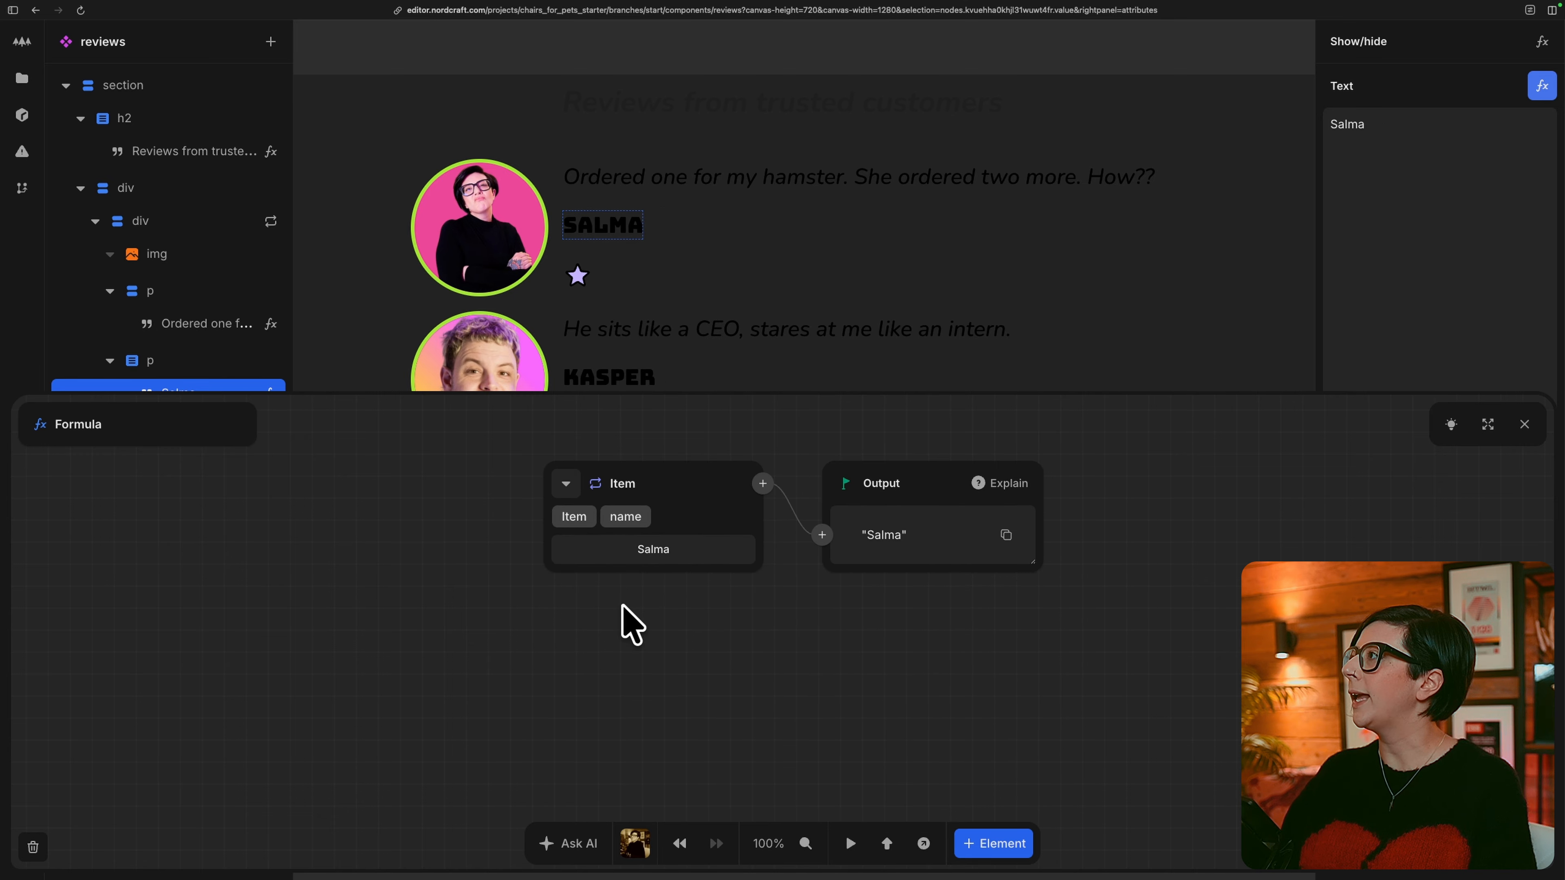
left_click(1524, 425)
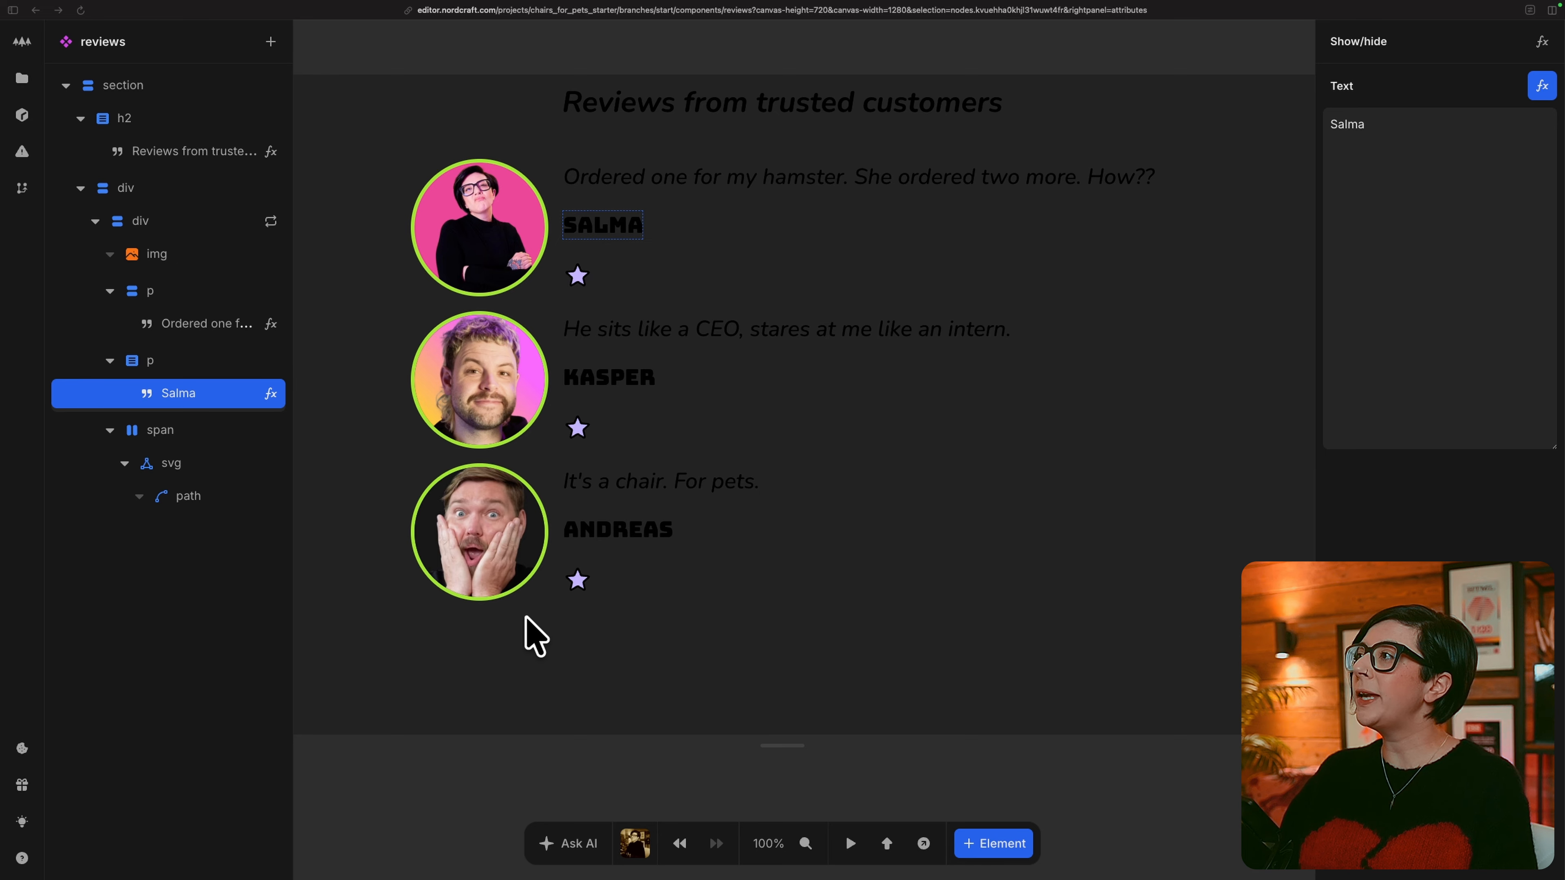
Repeat the star svg with a Range formula and set the range's minimum to 1.
left_click(218, 476)
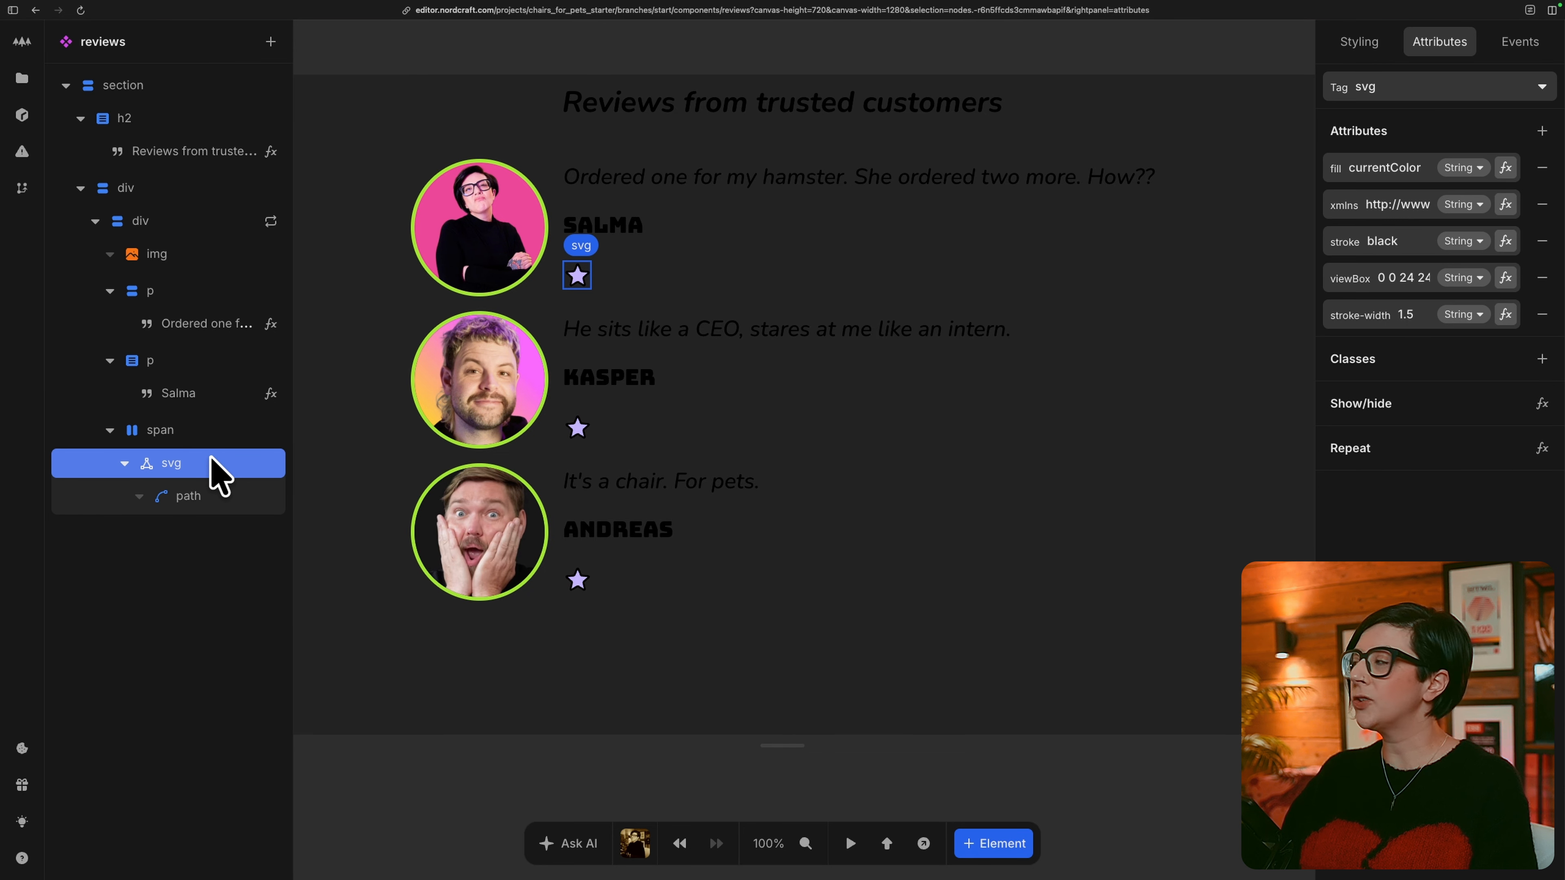
left_click(1542, 448)
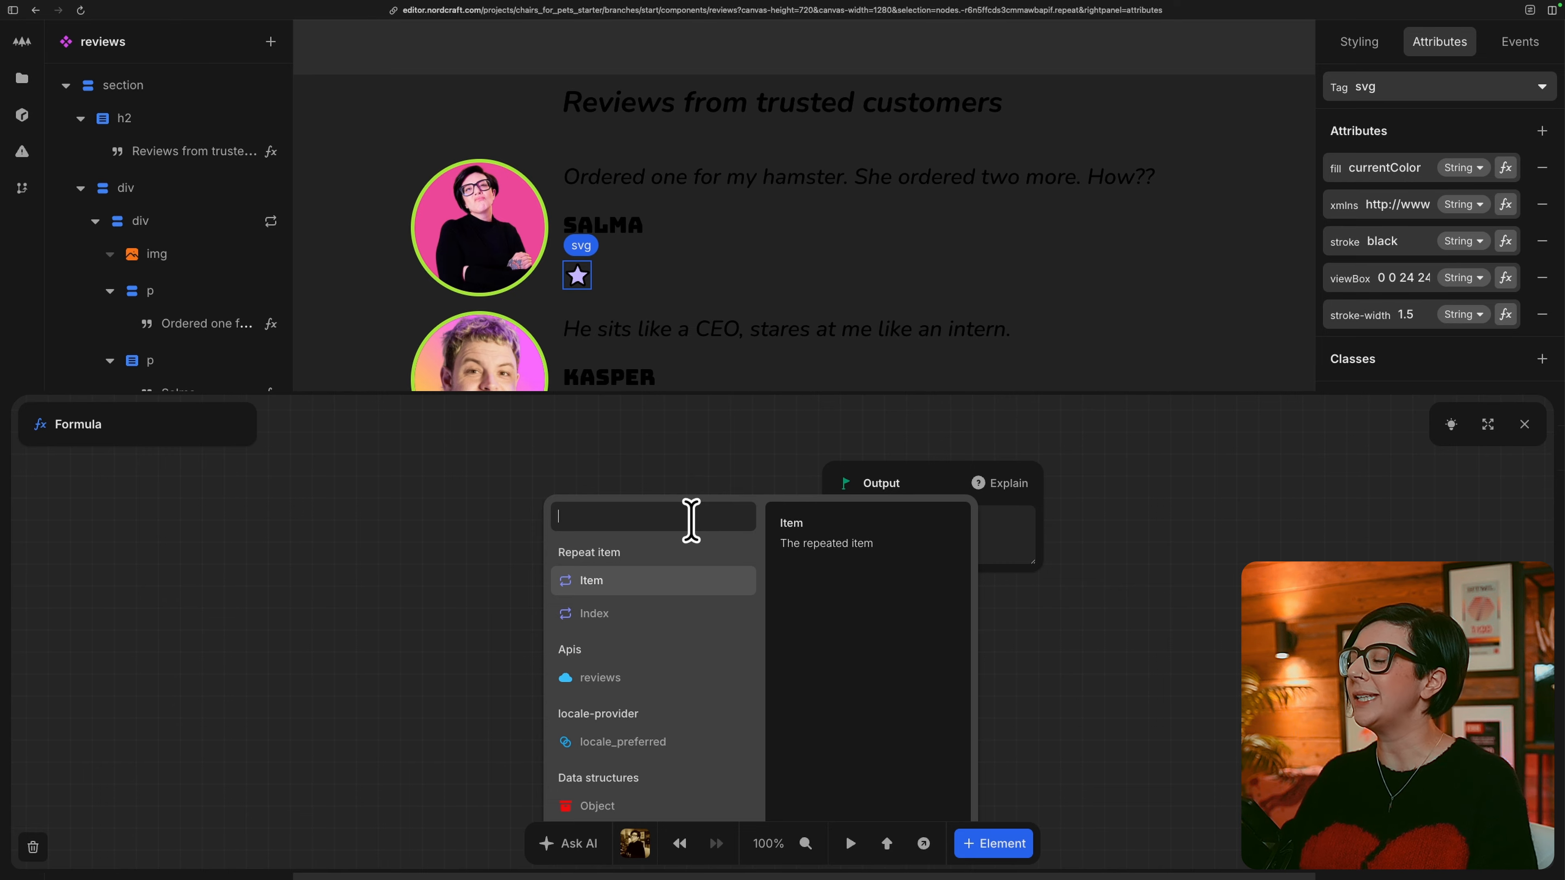
type("range")
key("Return")
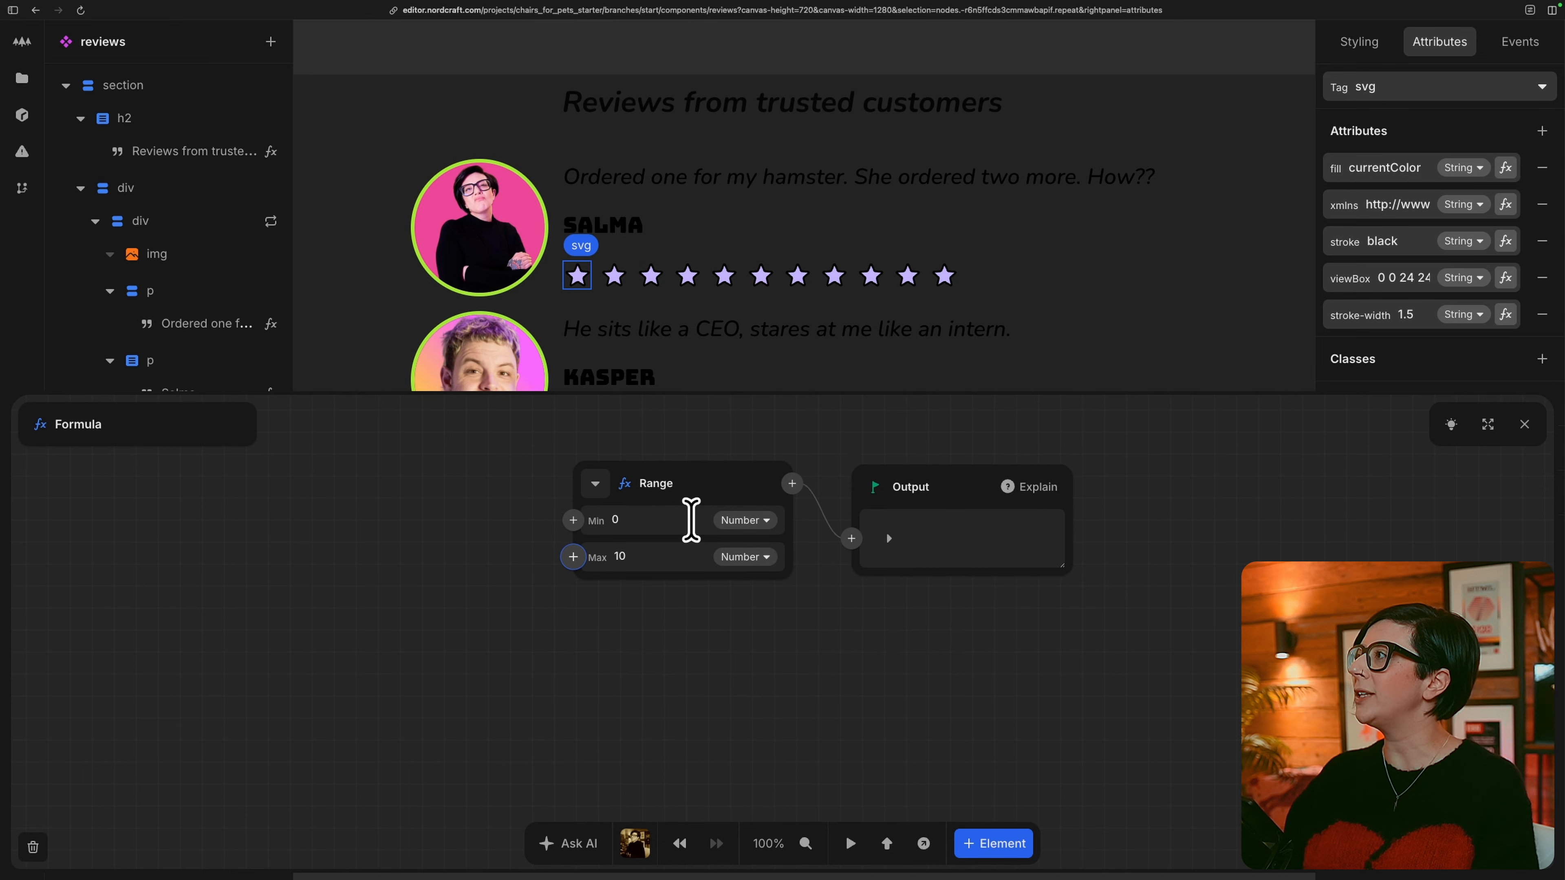
left_click(655, 520)
type("1")
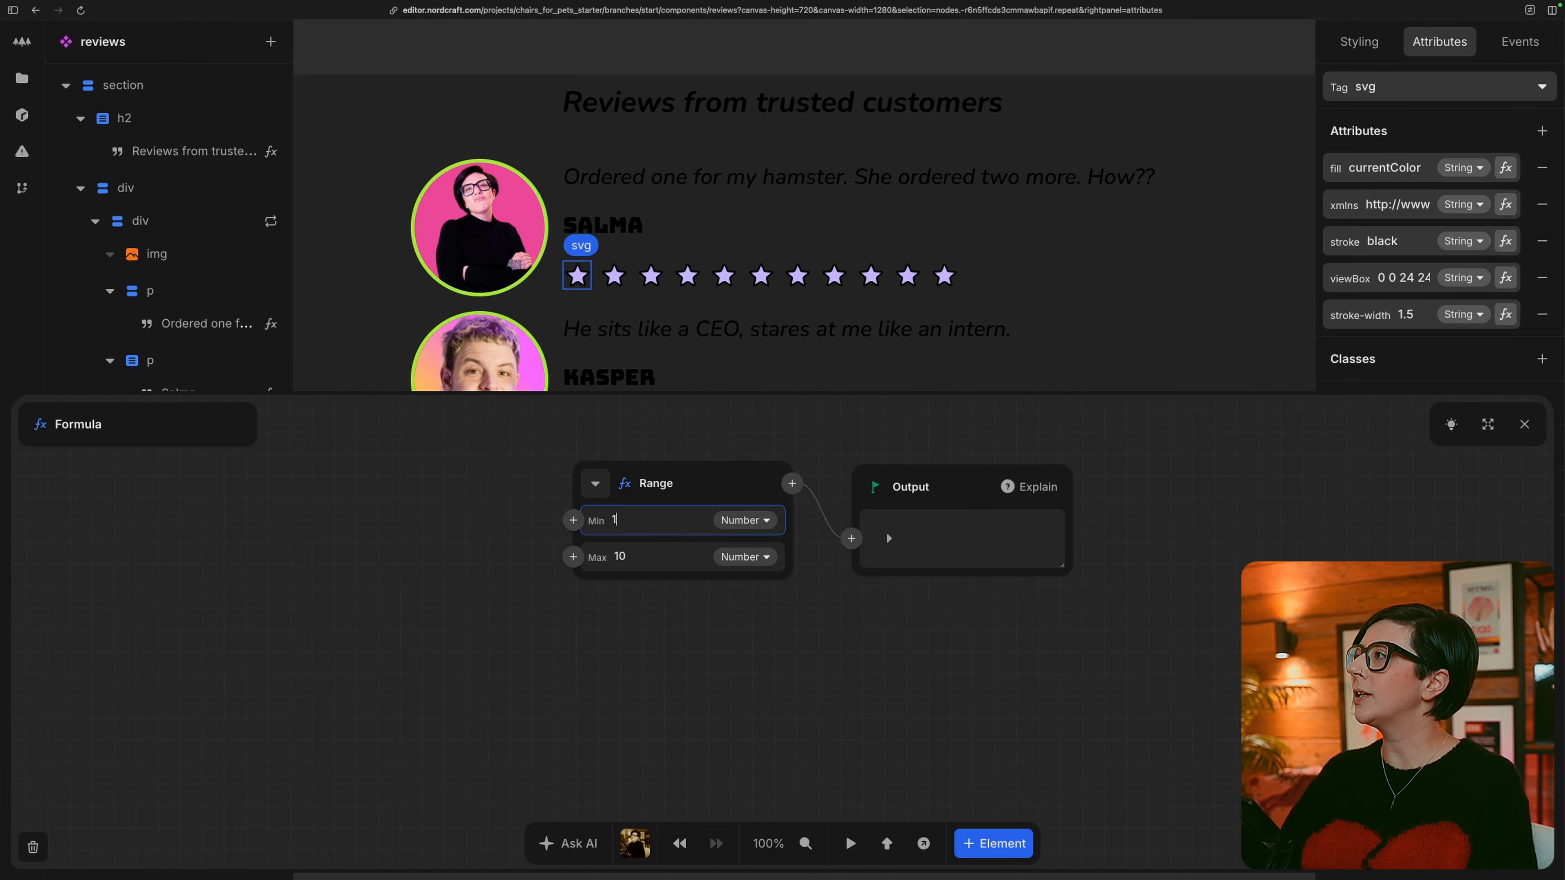
Bind the star range's maximum to the repeated item's rating and close the formula editor.
left_click(573, 557)
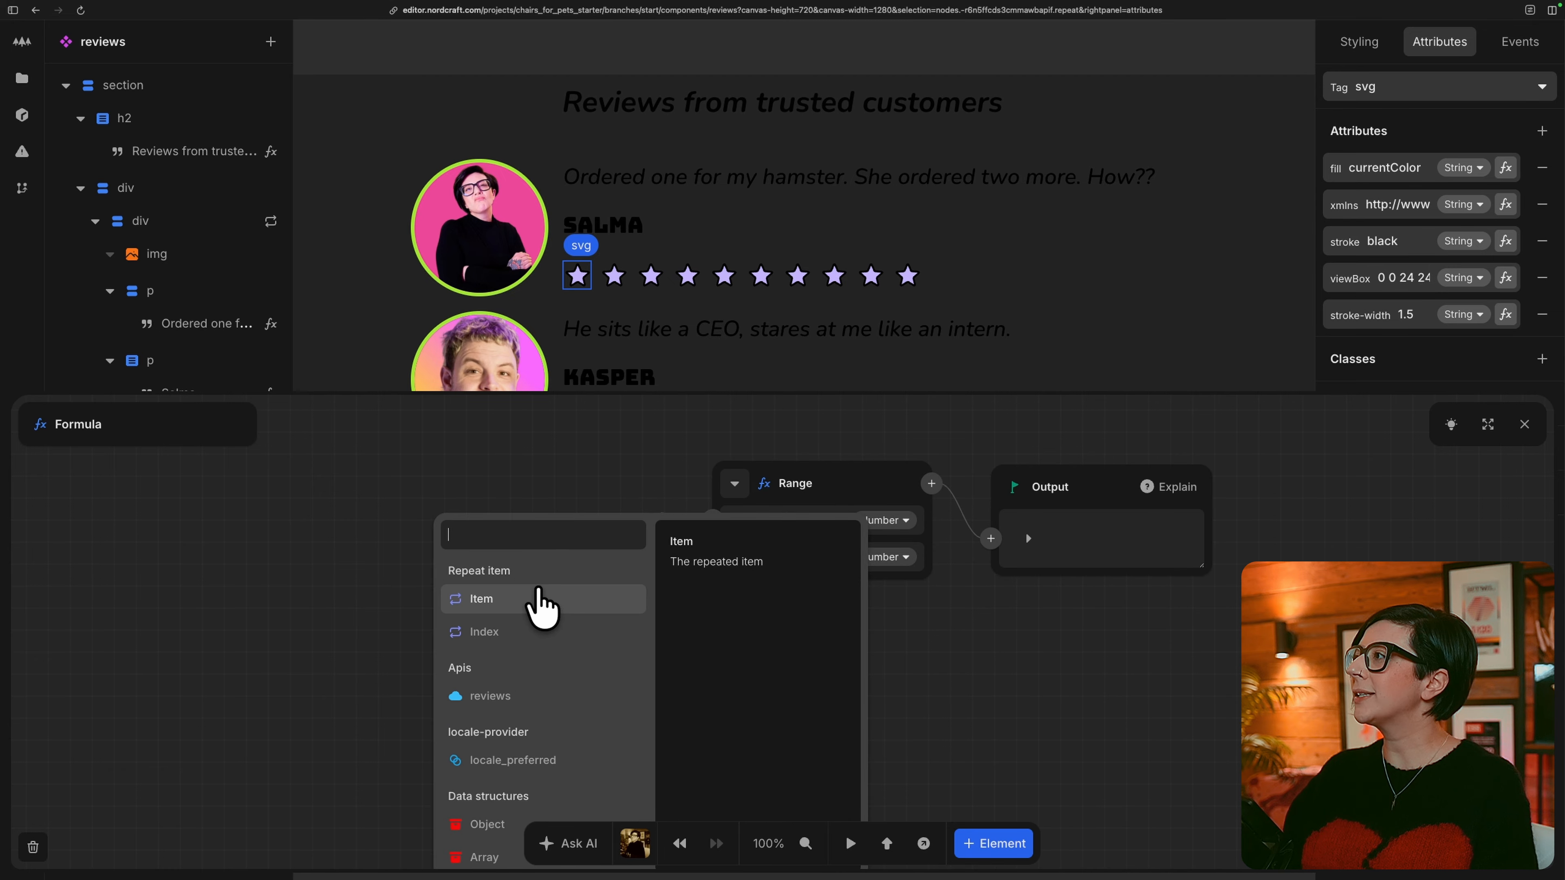
left_click(529, 614)
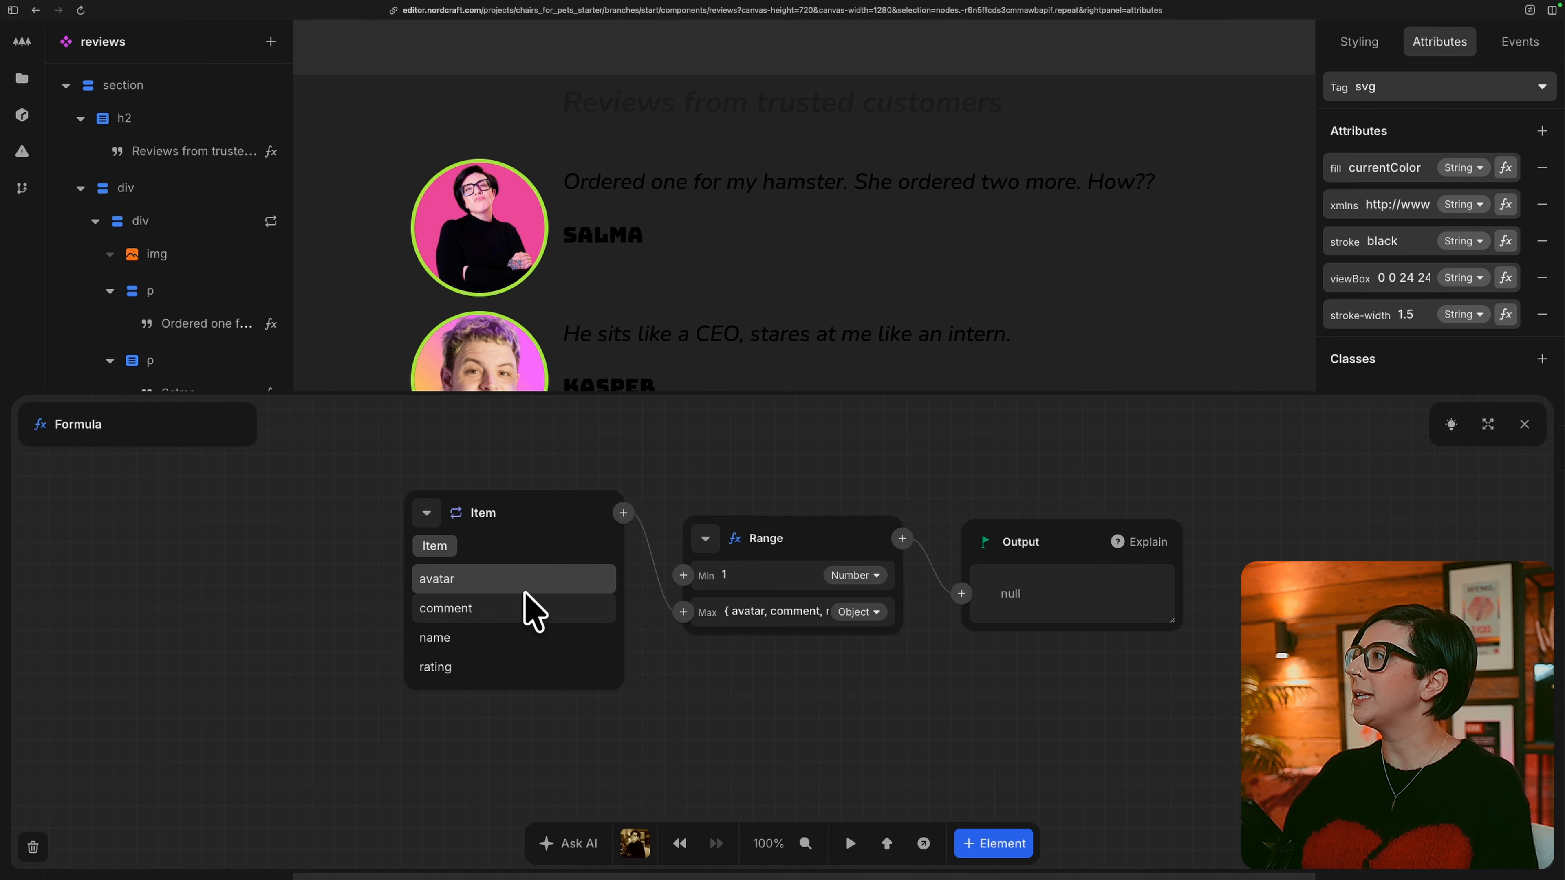
left_click(486, 668)
left_click(1523, 426)
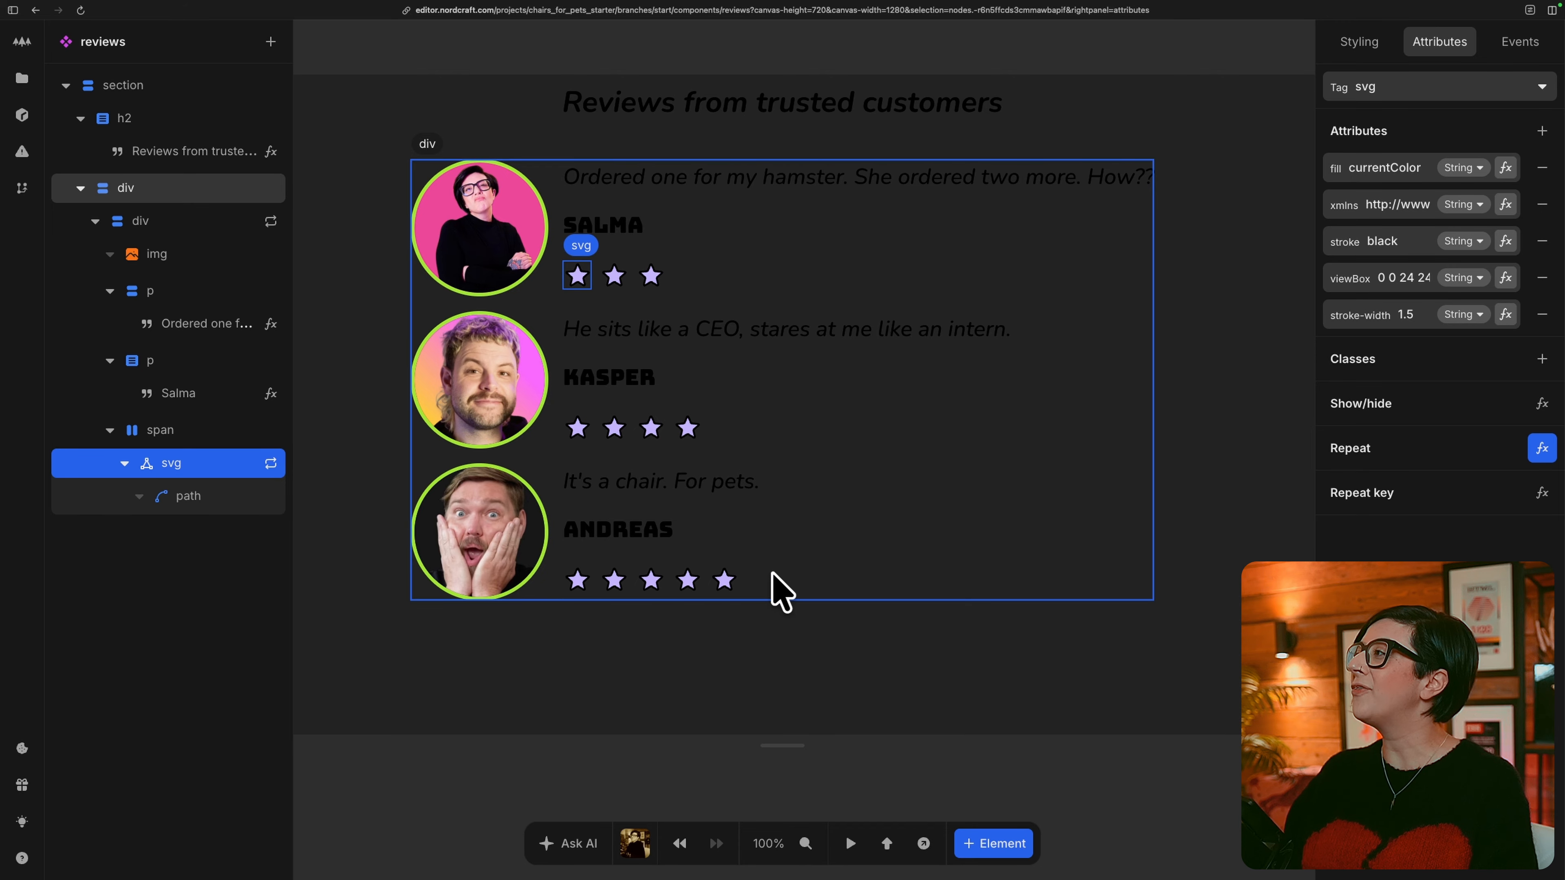
Preview the page in a new tab and examine its hero, category cards and customer reviews in English.
left_click(923, 843)
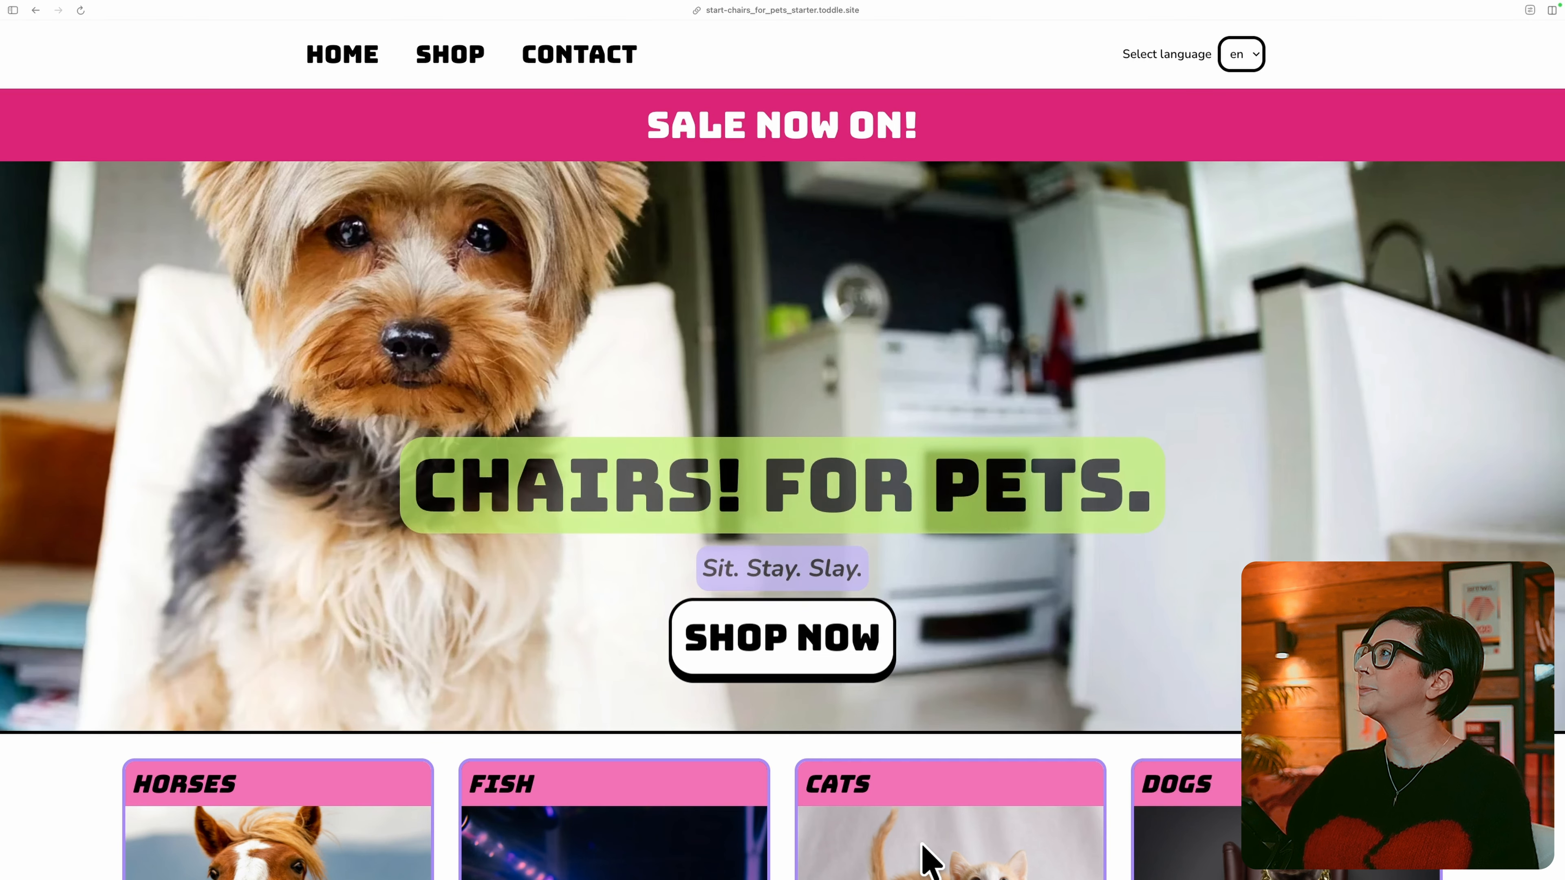
scroll(1164, 674, "down", 4)
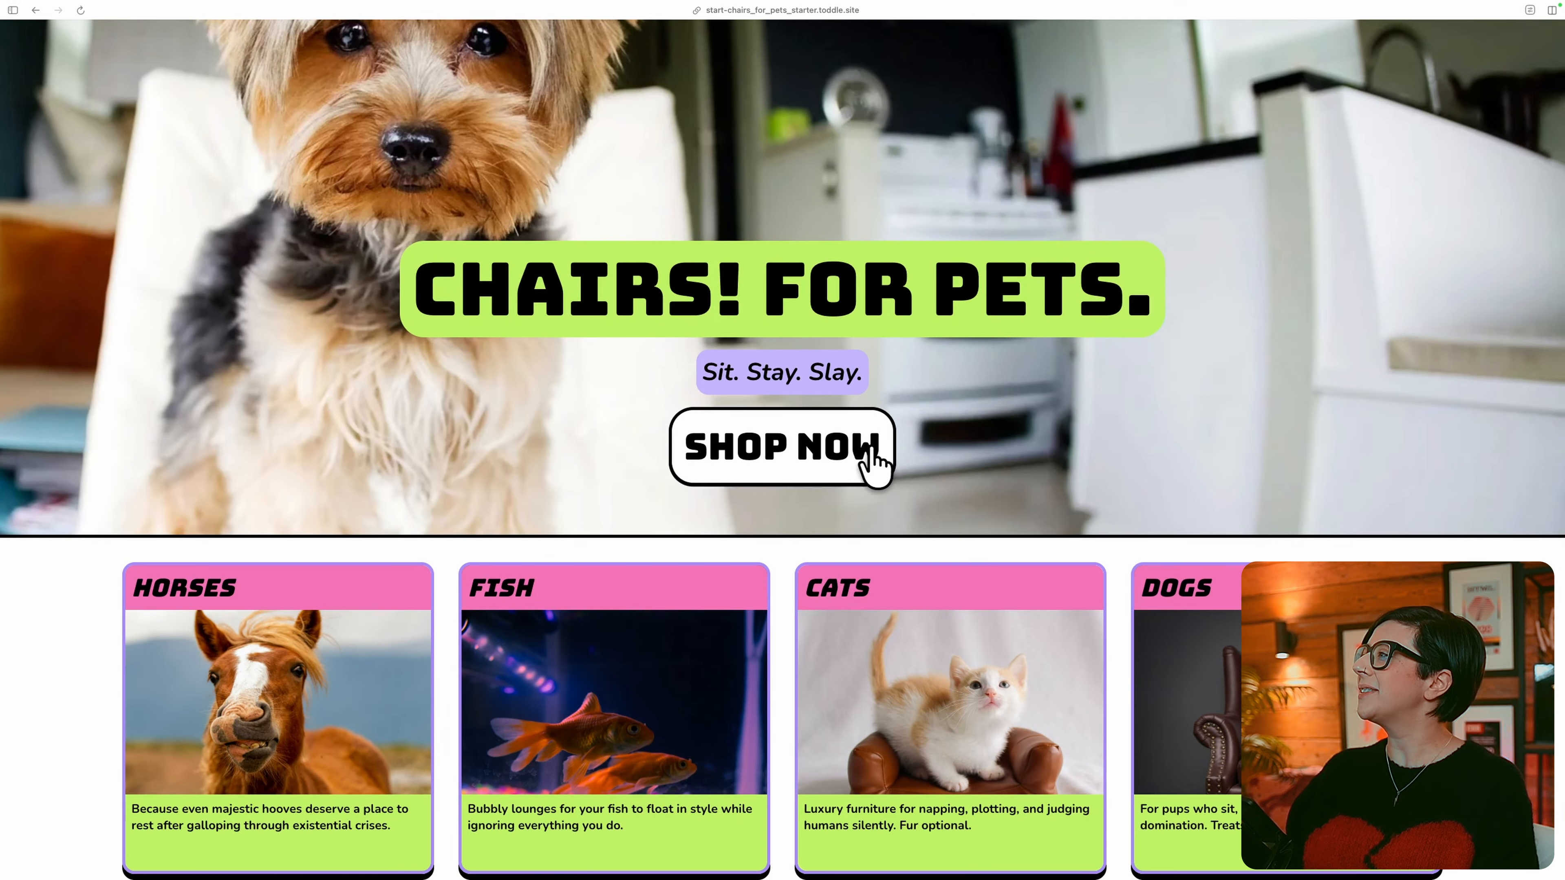
scroll(914, 455, "down", 1)
scroll(918, 459, "down", 3)
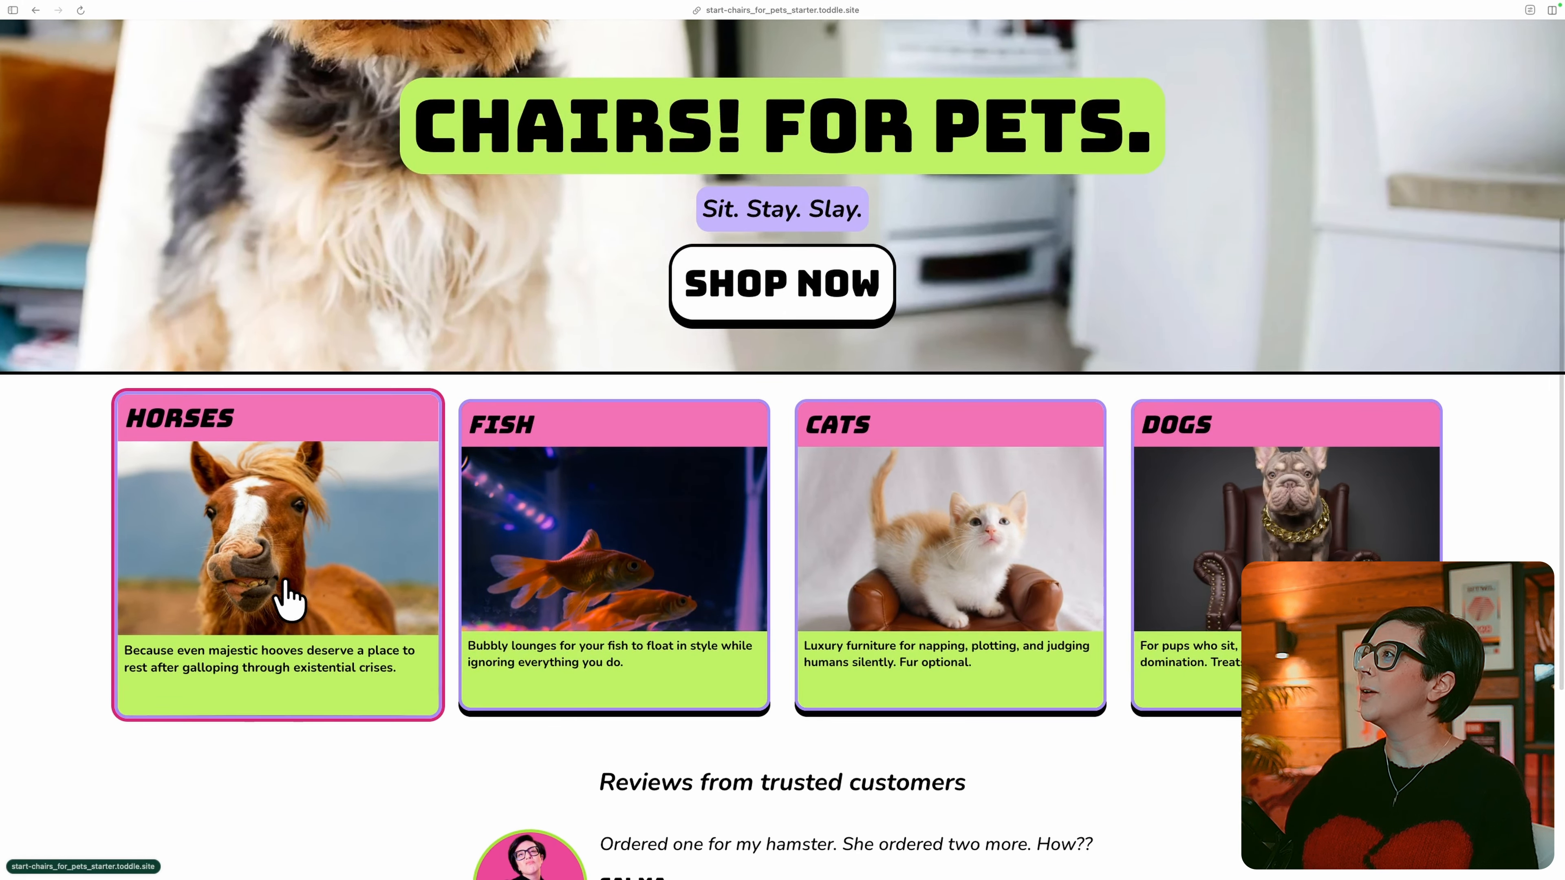
scroll(1164, 570, "down", 7)
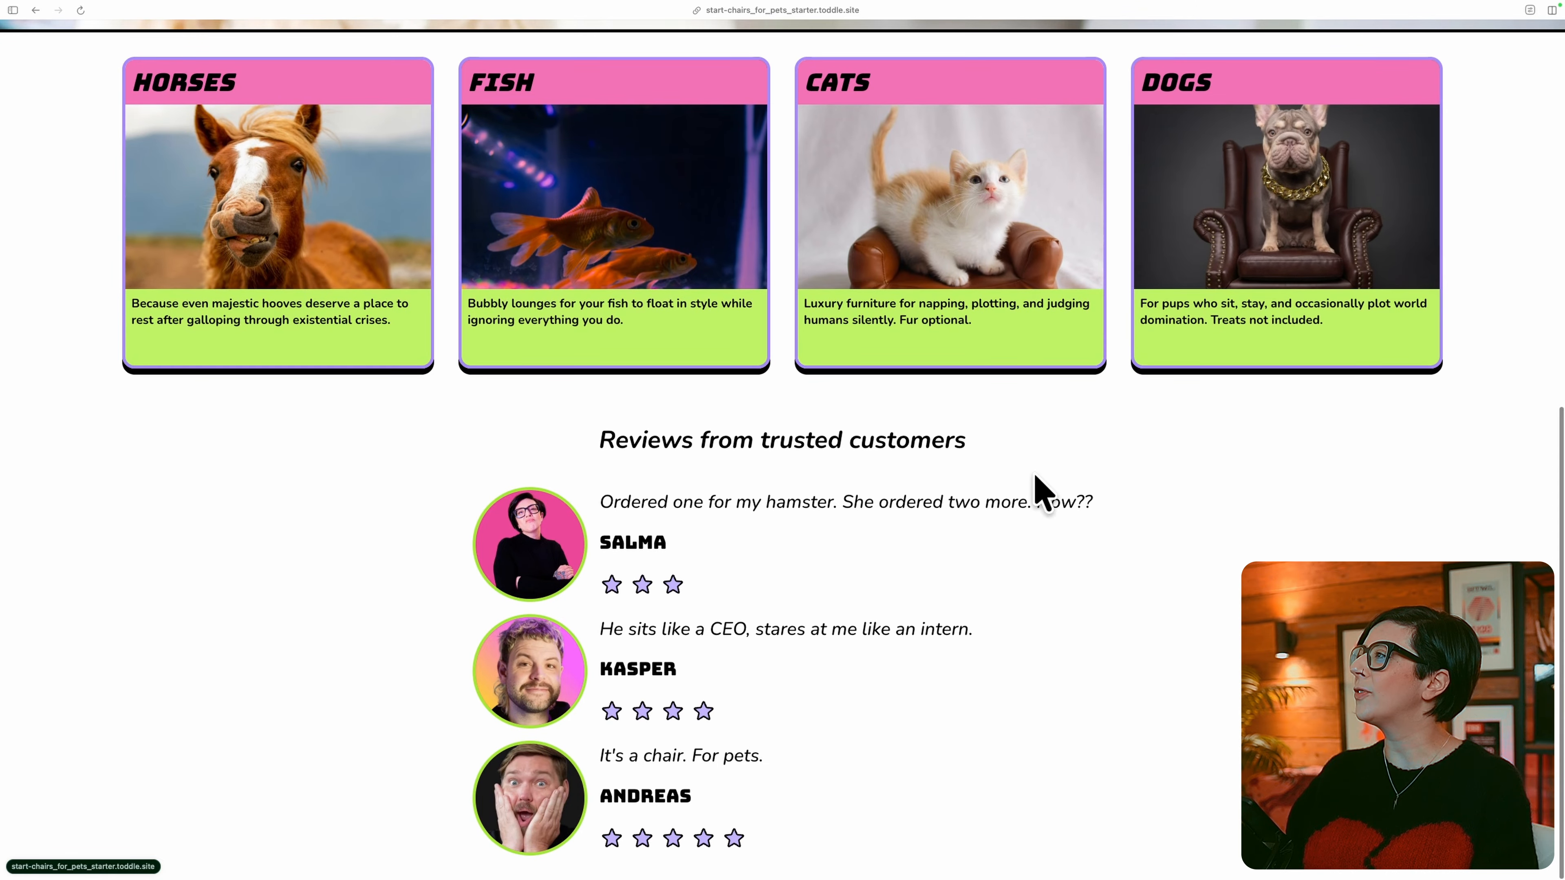
scroll(974, 782, "up", 14)
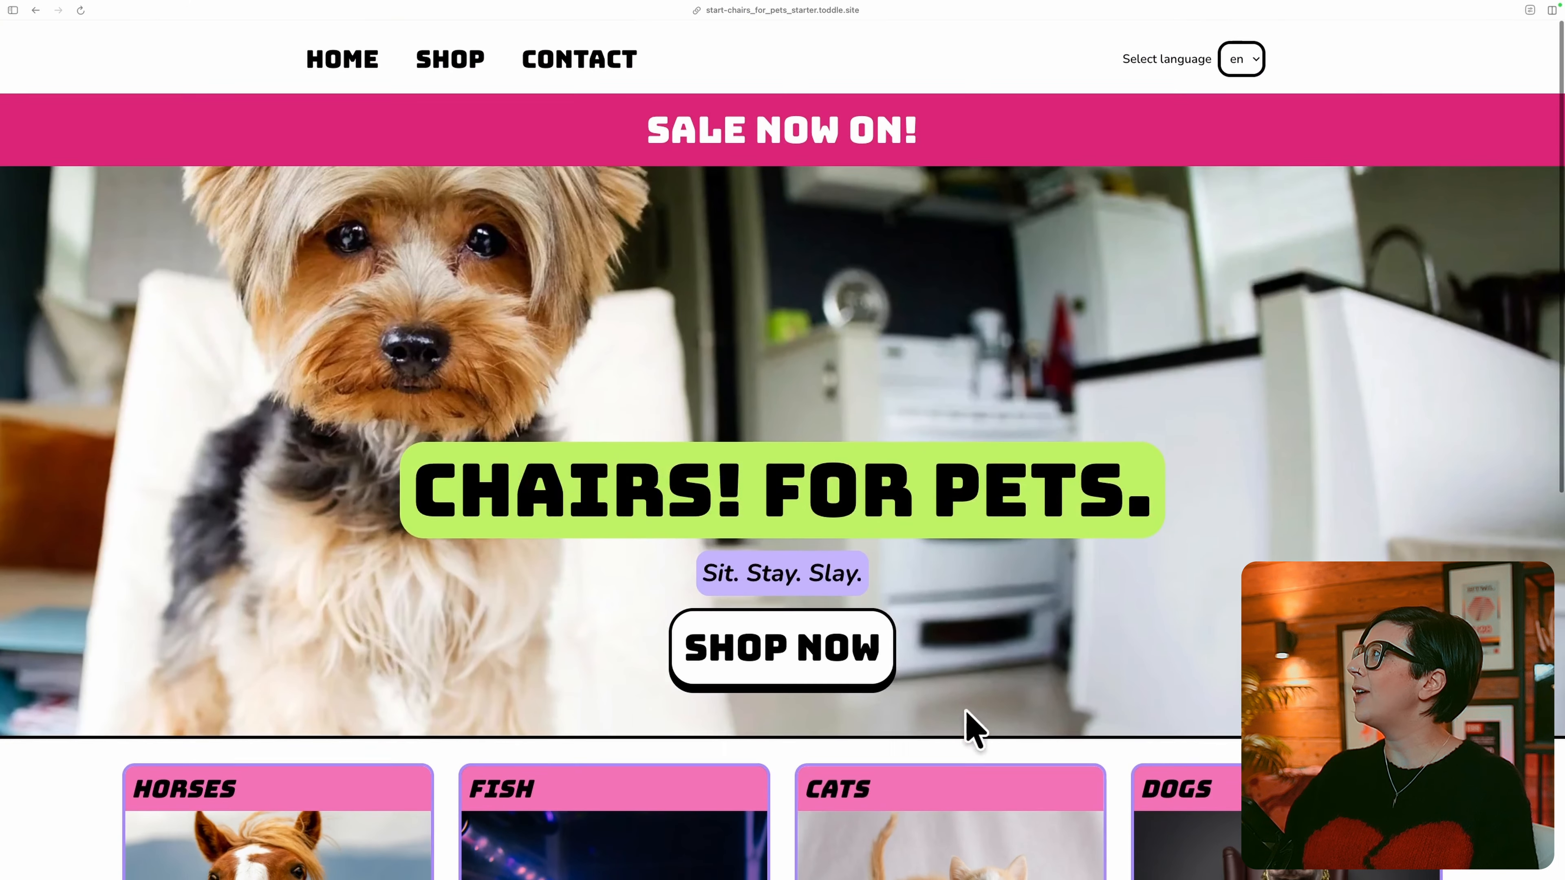
Switch the previewed site's language to da and check the translated header, hero, categories and reviews.
left_click(1251, 54)
left_click(1241, 74)
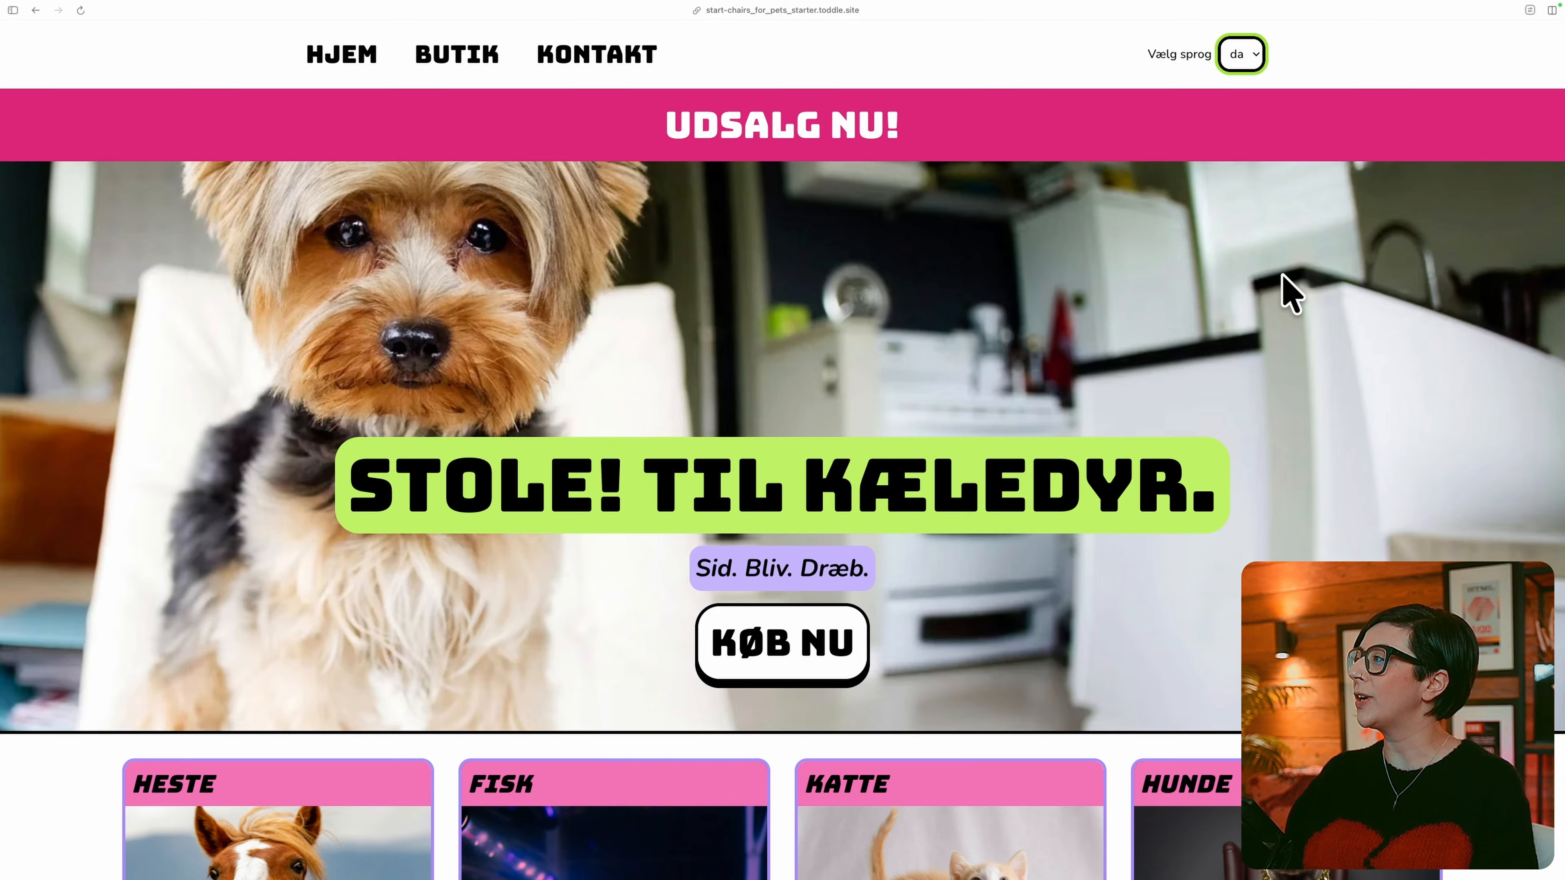
scroll(1291, 292, "down", 7)
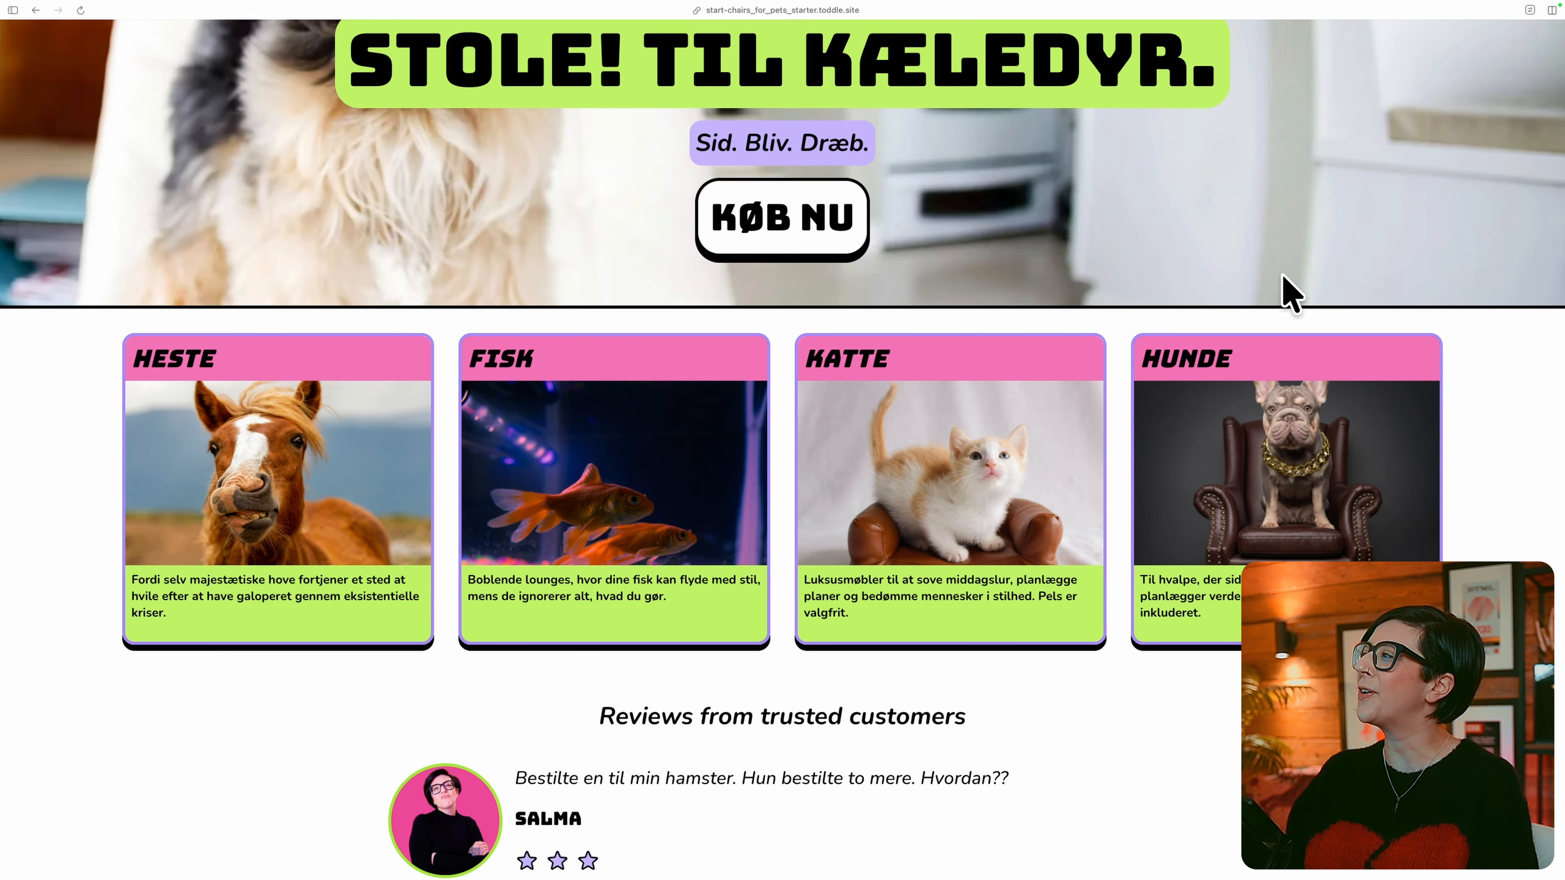
scroll(930, 610, "up", 7)
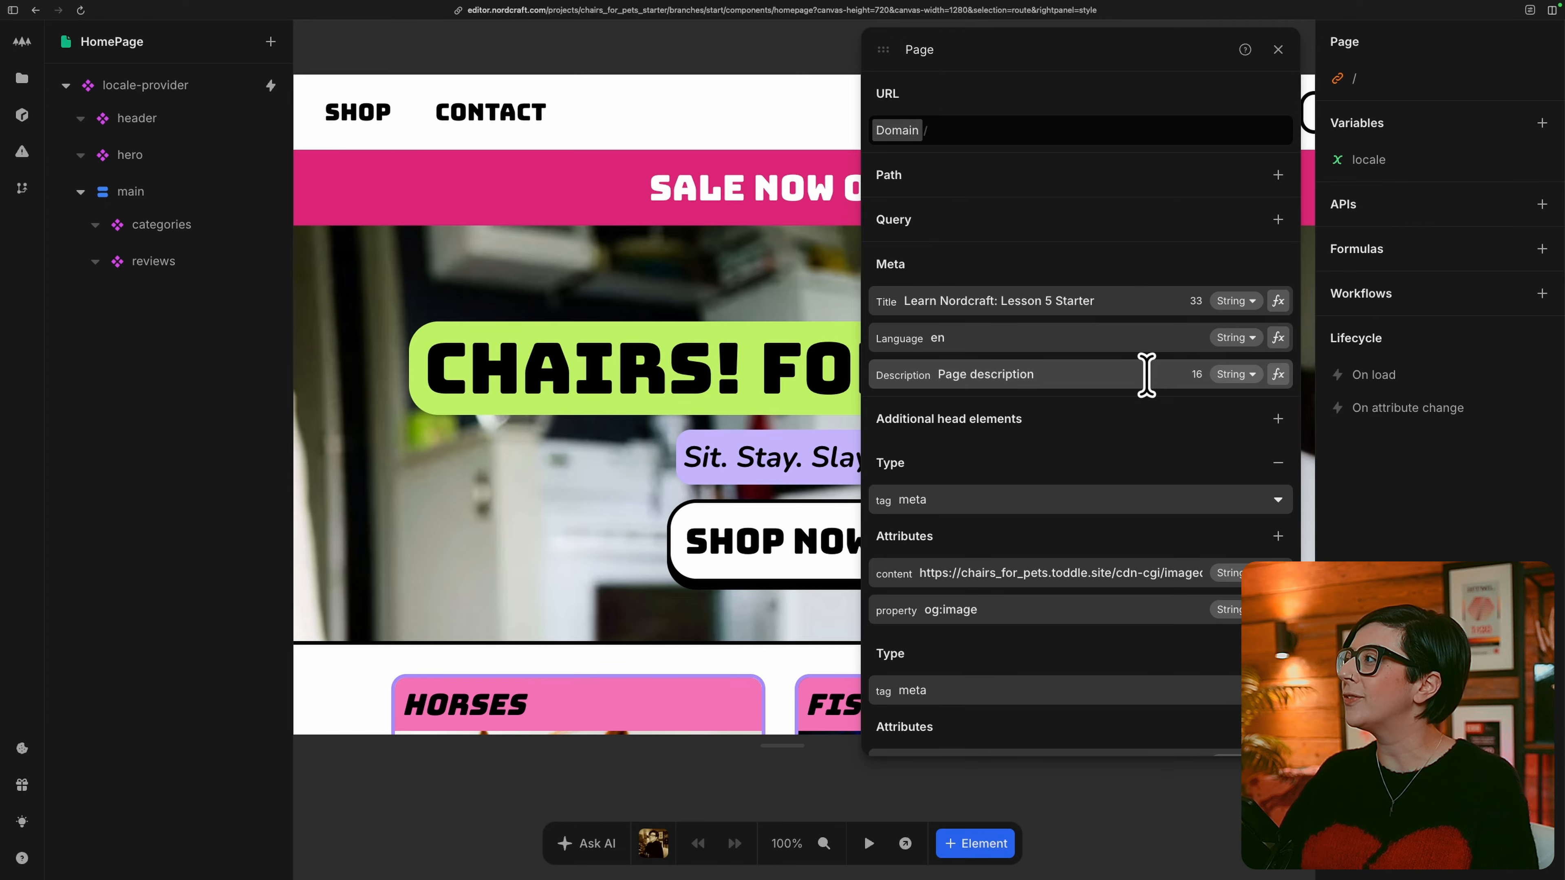
Close the HomePage's page settings, connect the Datocms service as a new API on the page and name it page.
scroll(1146, 374, "down", 7)
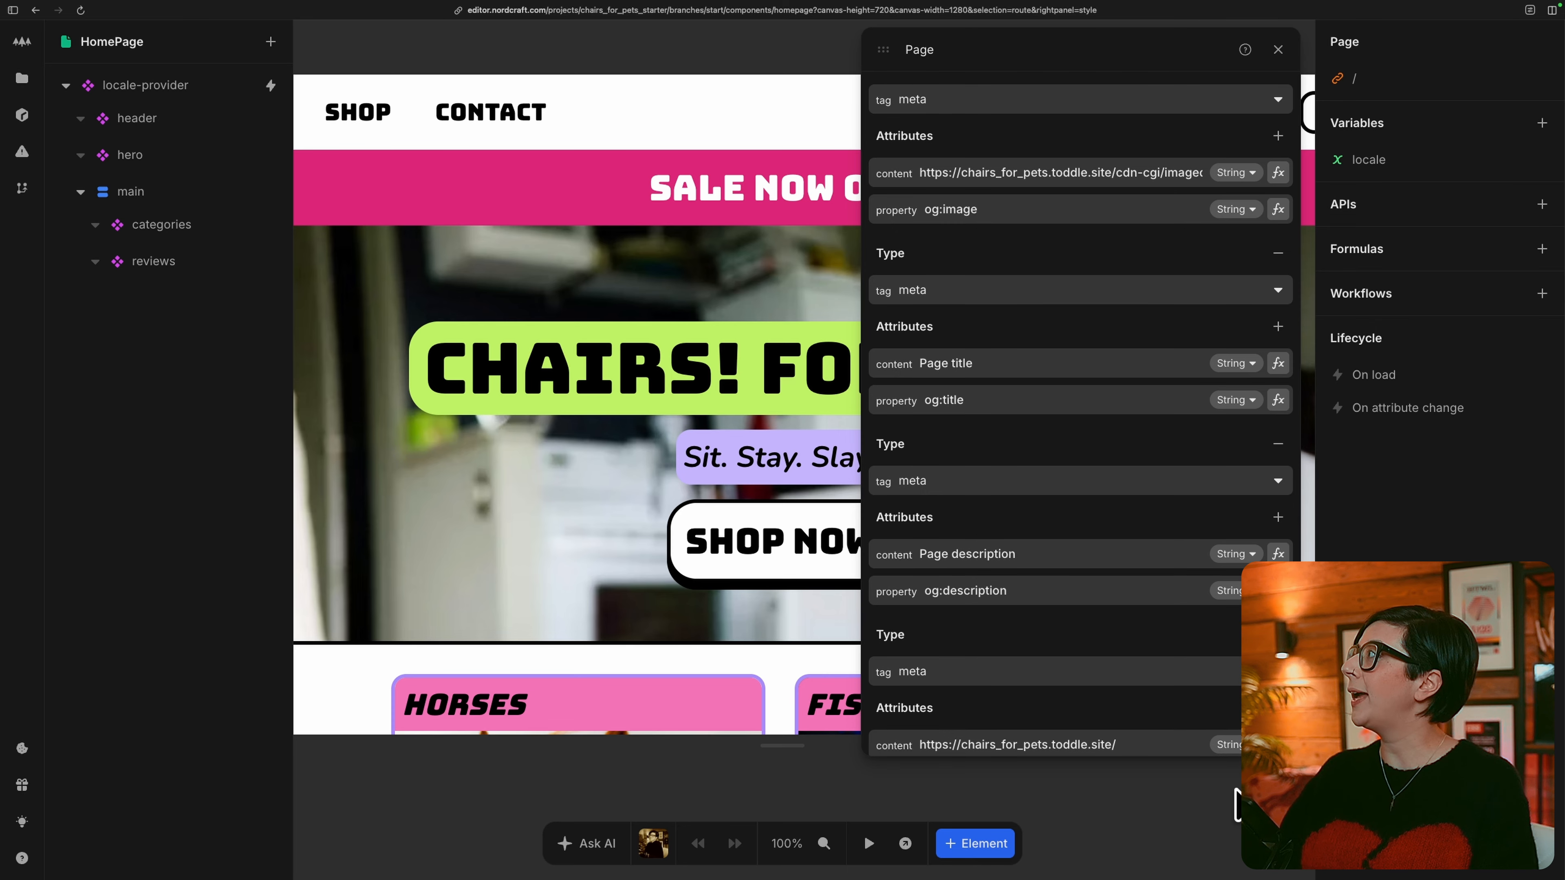
left_click(1235, 805)
left_click(1542, 205)
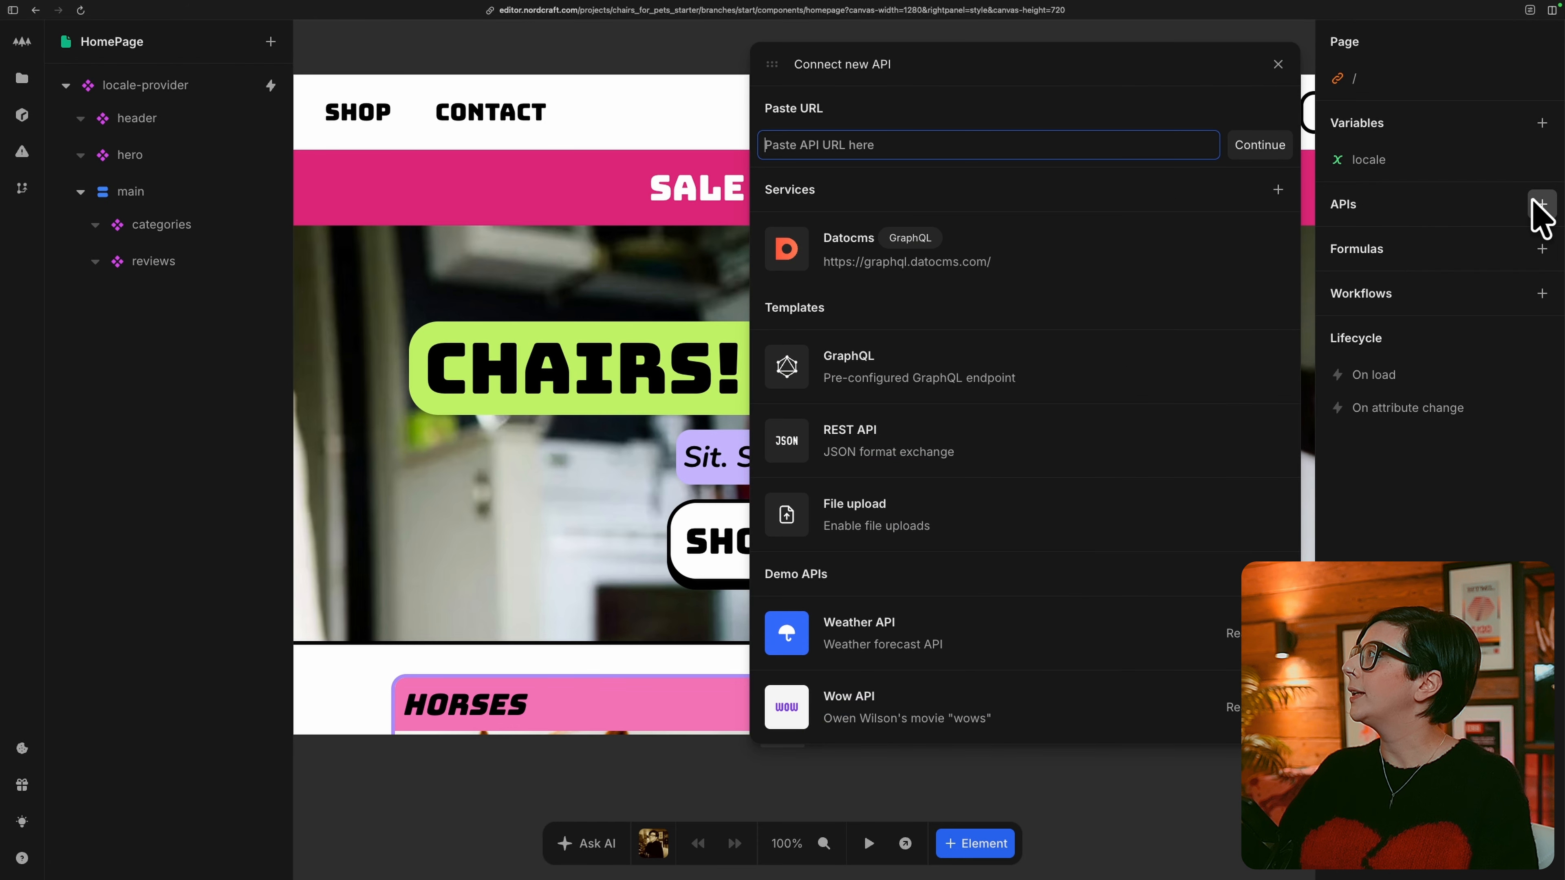
left_click(1118, 249)
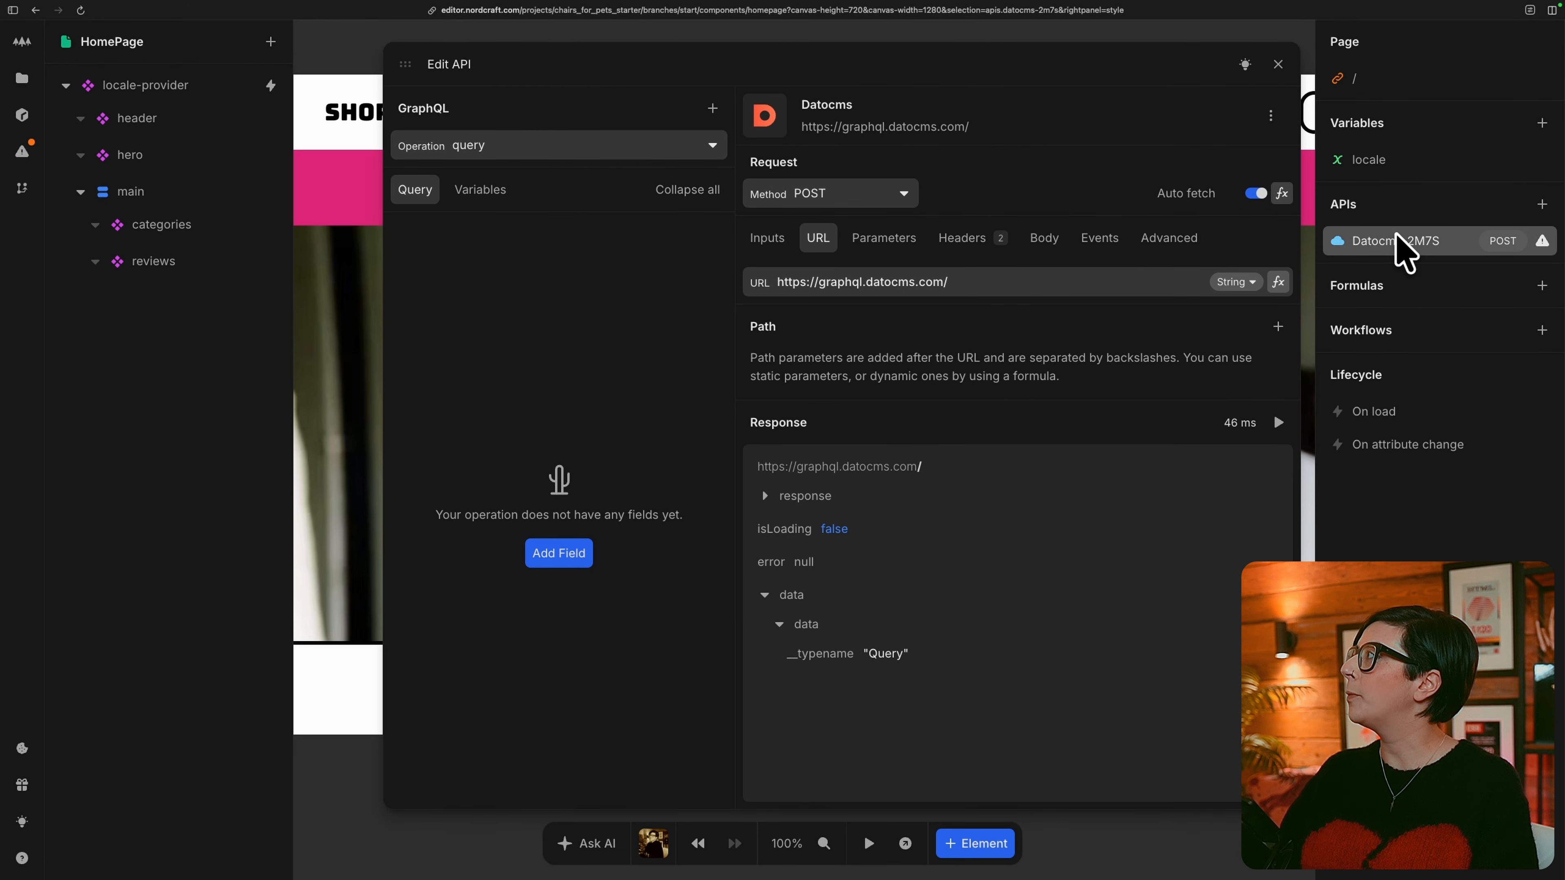
double_click(1402, 242)
type("page")
key("Return")
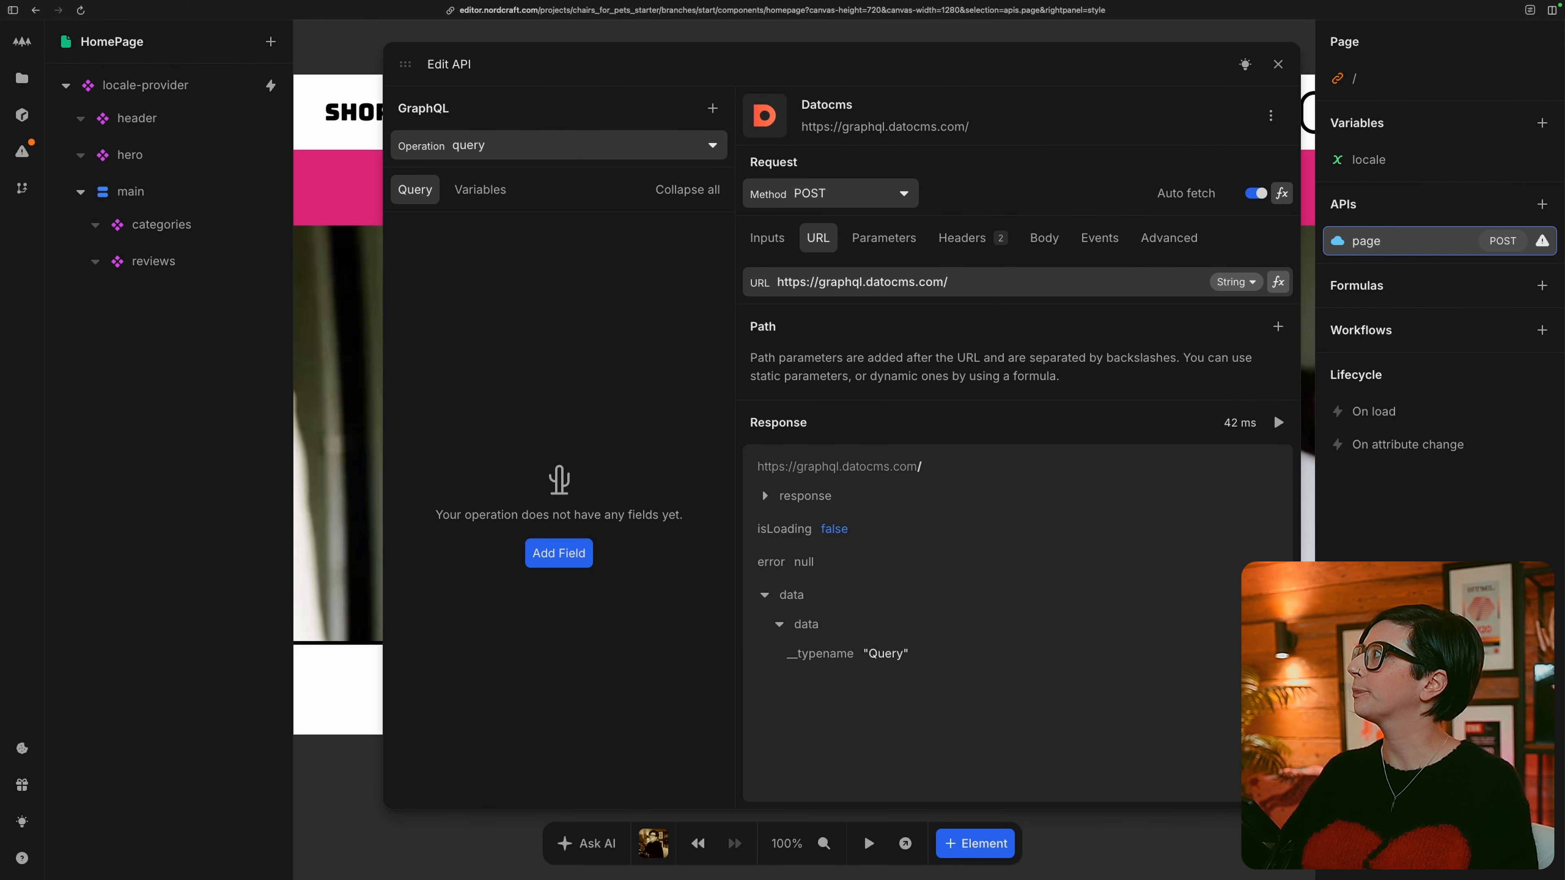
Add the page field to the page API's GraphQL query.
left_click(574, 551)
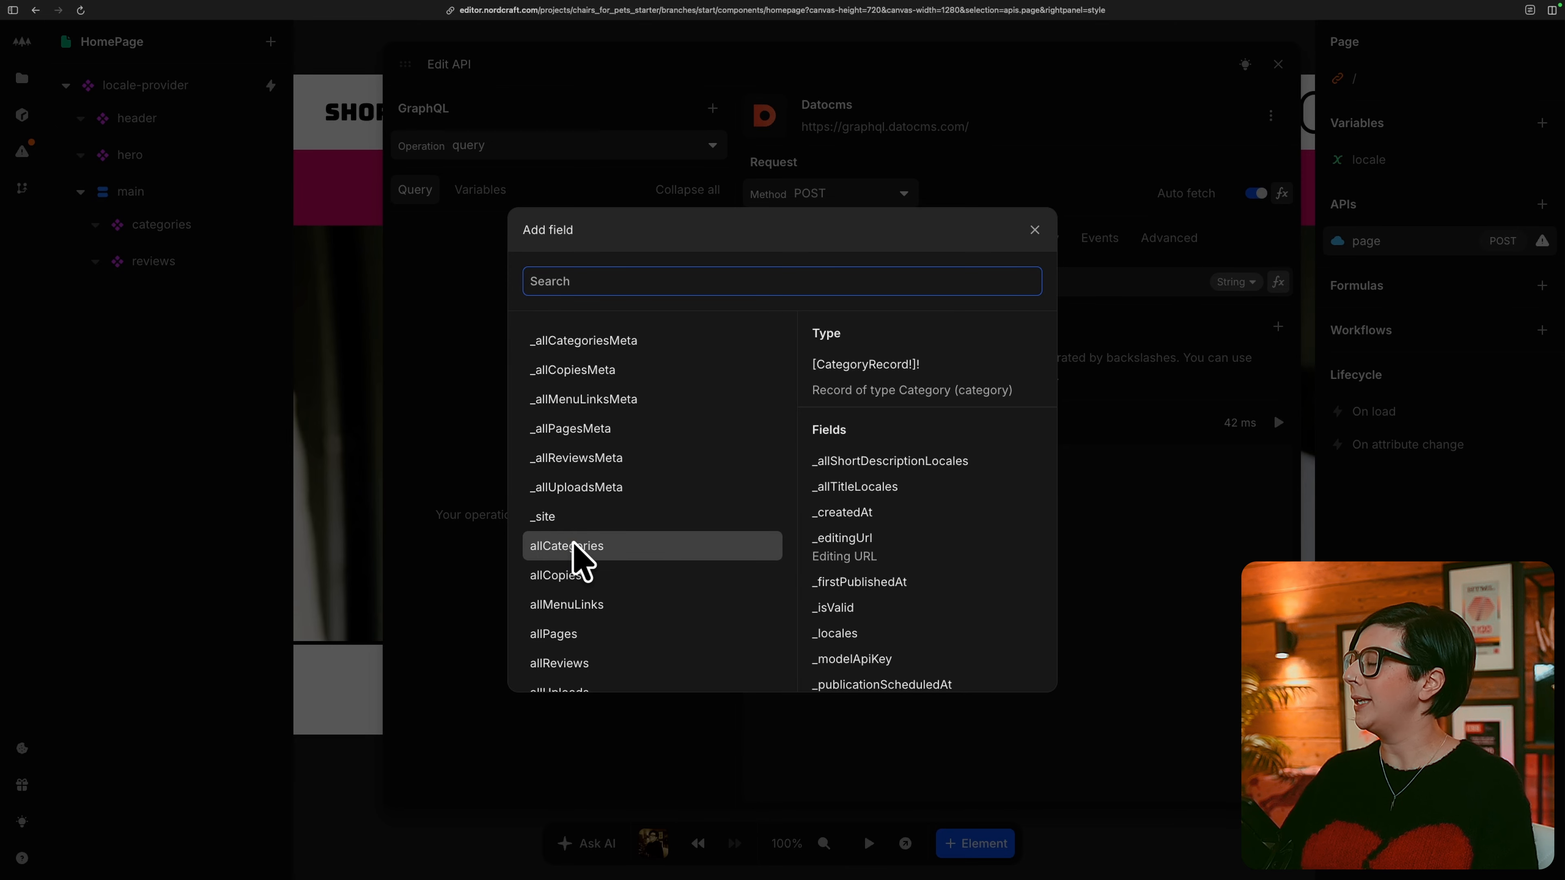
type("page")
left_click(646, 407)
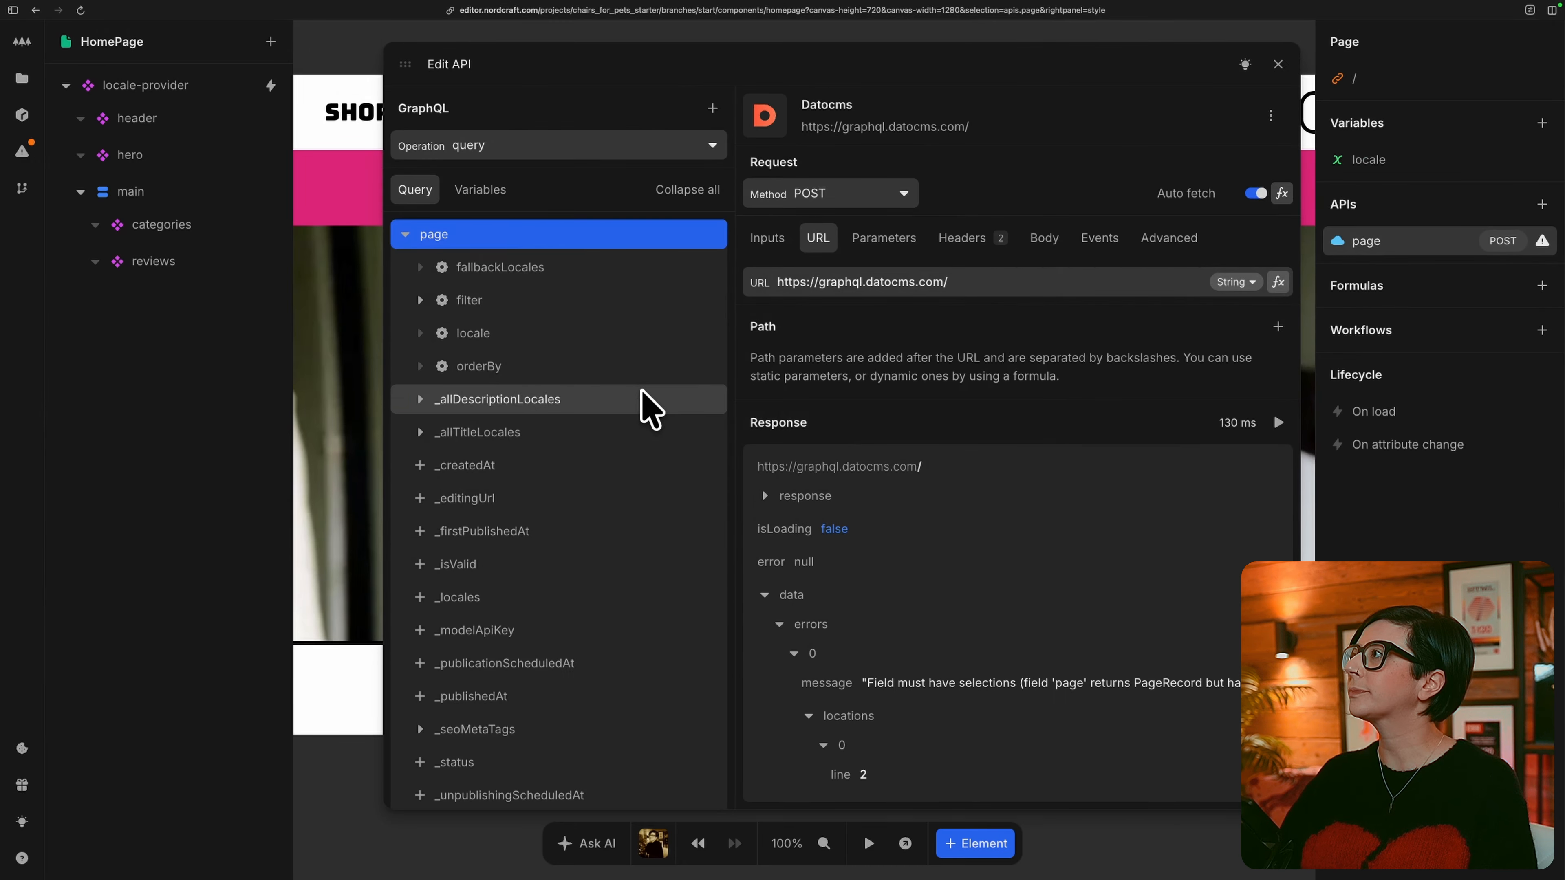
Filter the query's page field by slug with eq set to home.
scroll(409, 616, "down", 1)
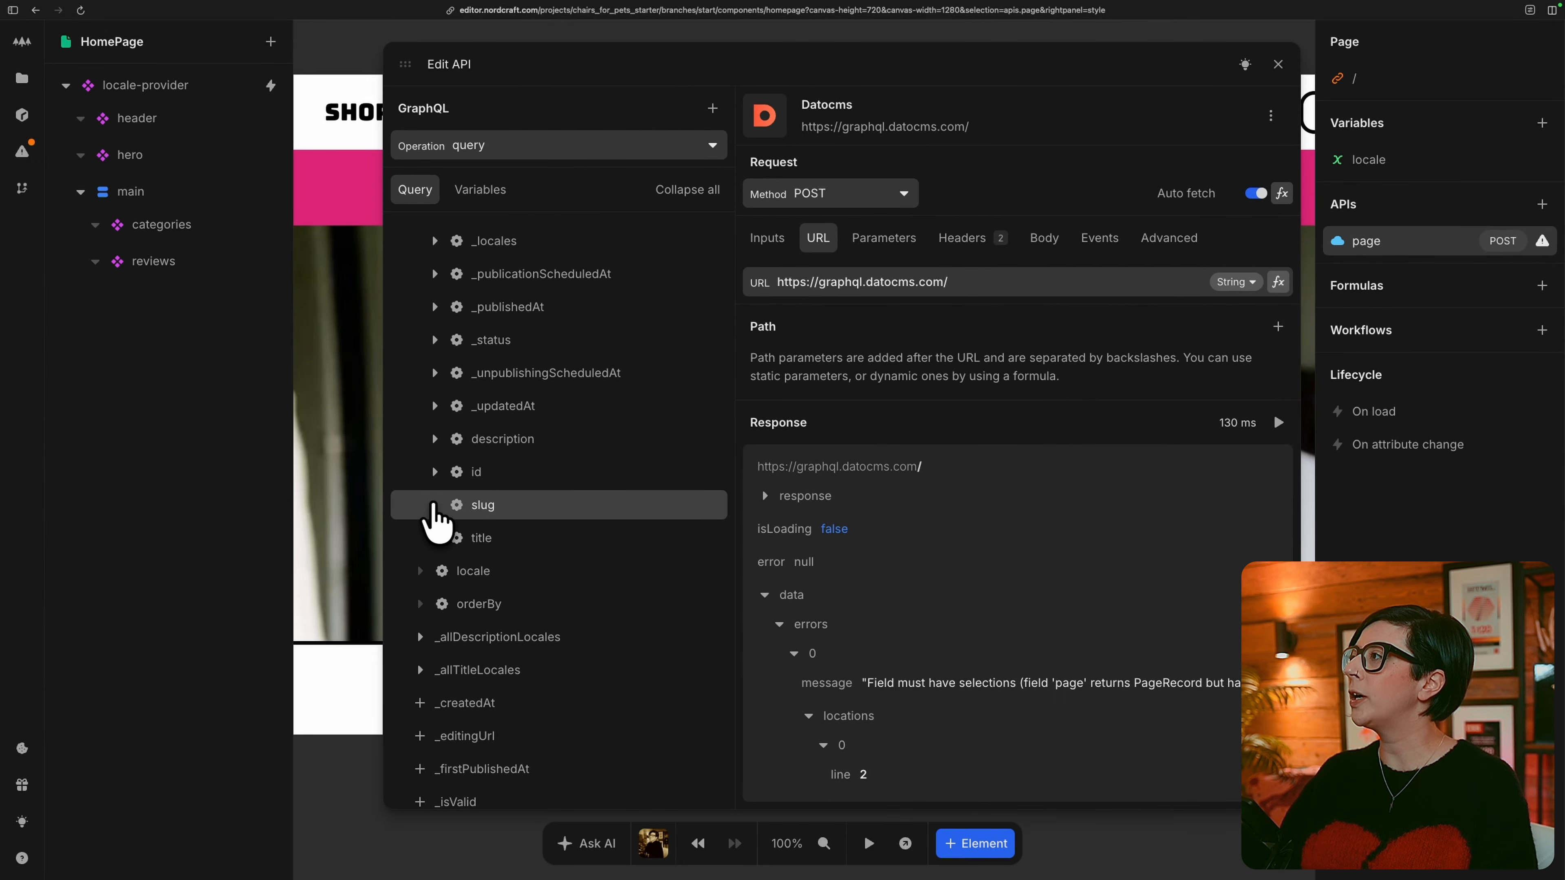
left_click(435, 505)
left_click(472, 539)
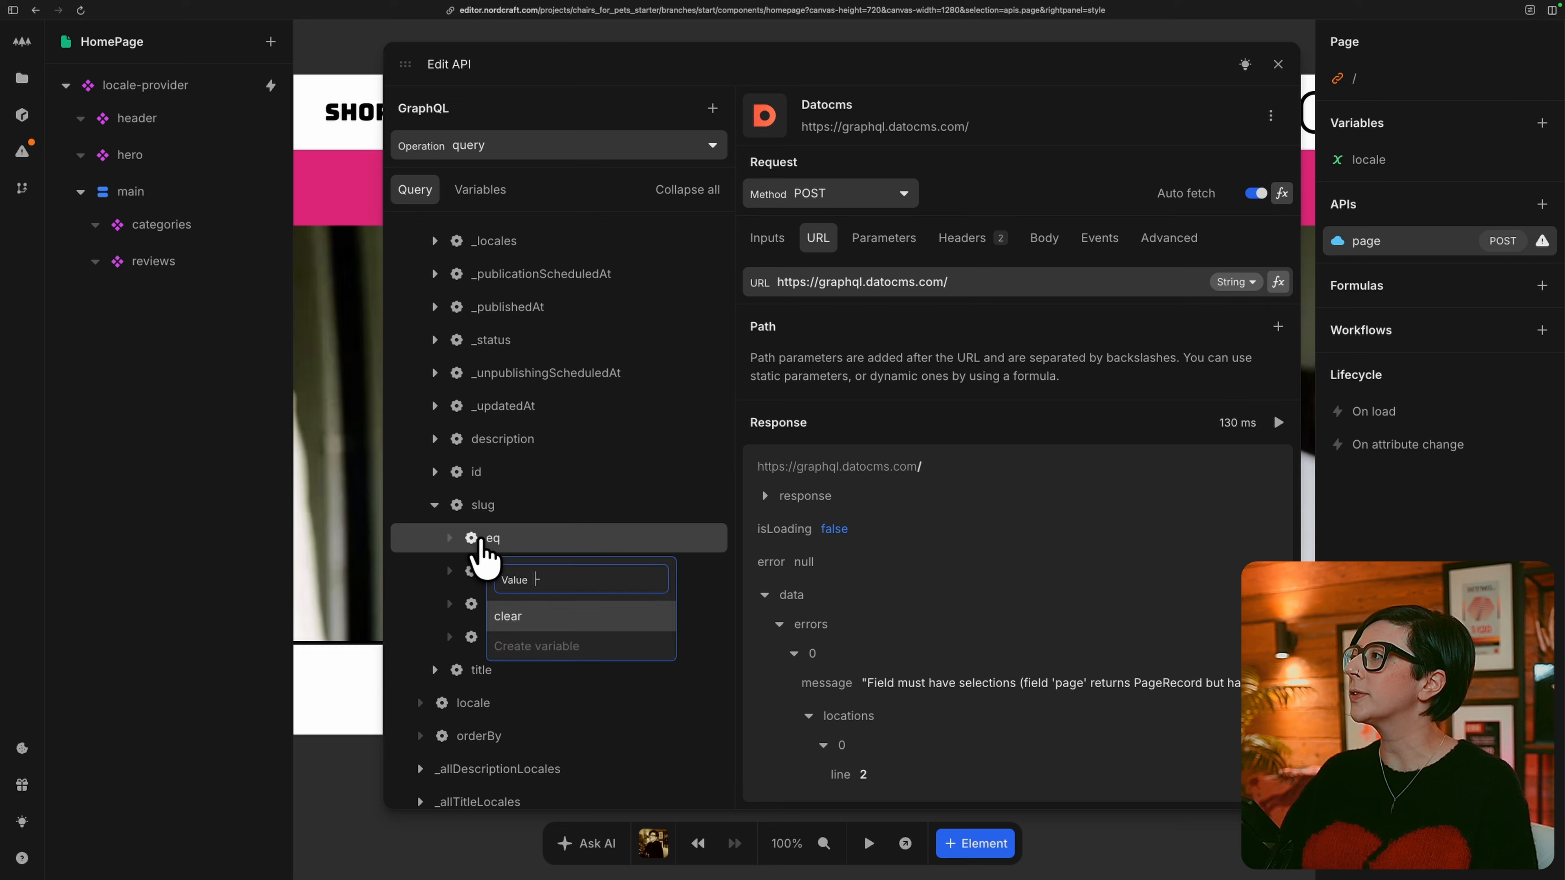
type("home")
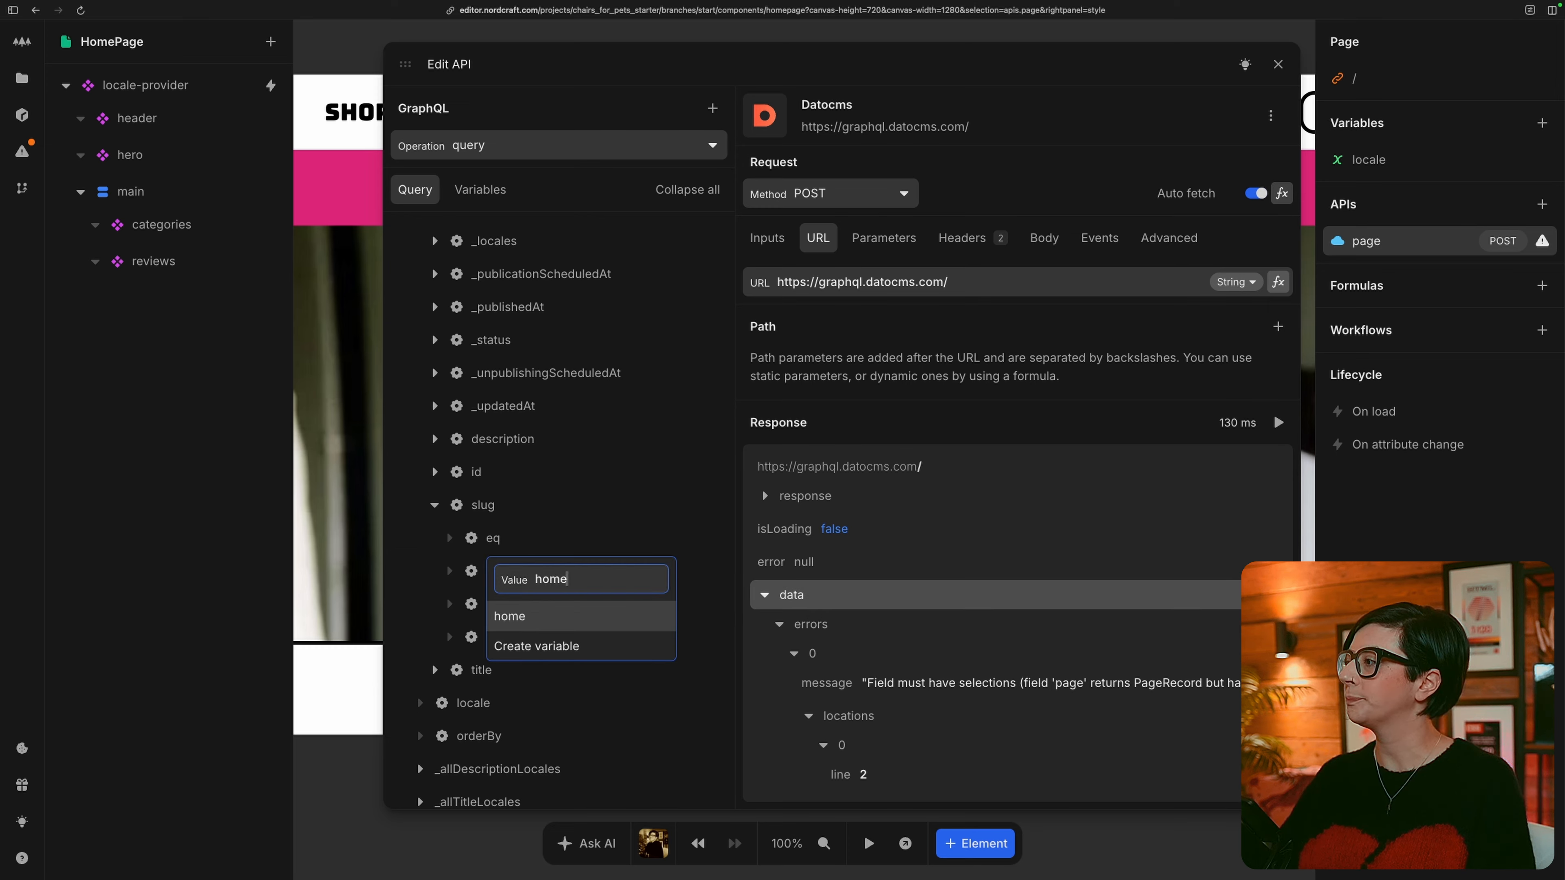
key("Return")
Set the page field's locale argument to a new locale query variable and bind that variable's value to the HomePage's locale variable.
scroll(573, 672, "down", 2)
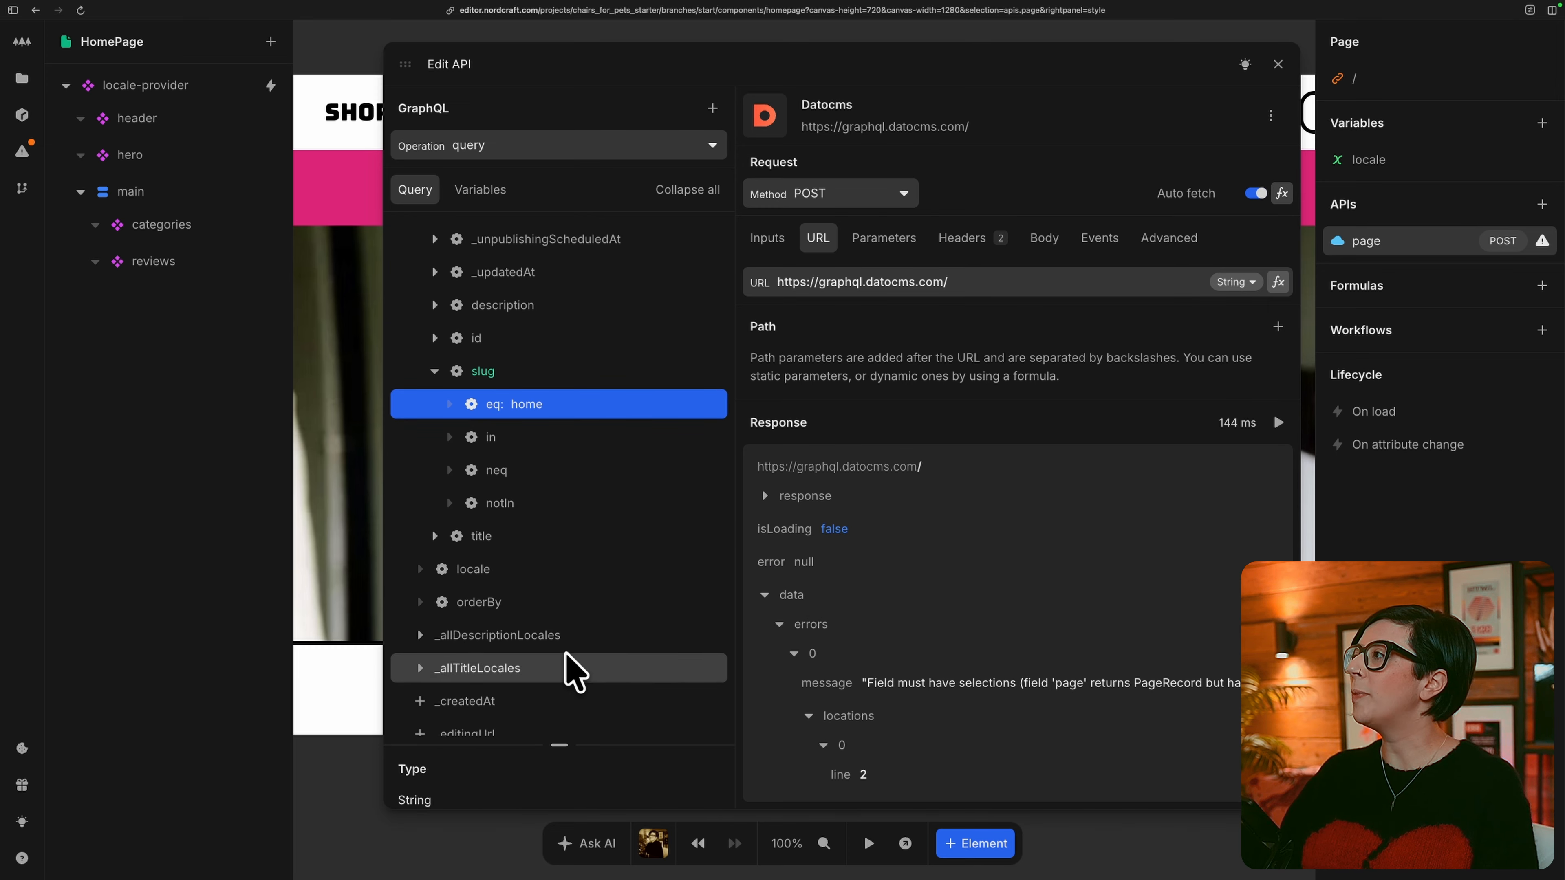
left_click(441, 569)
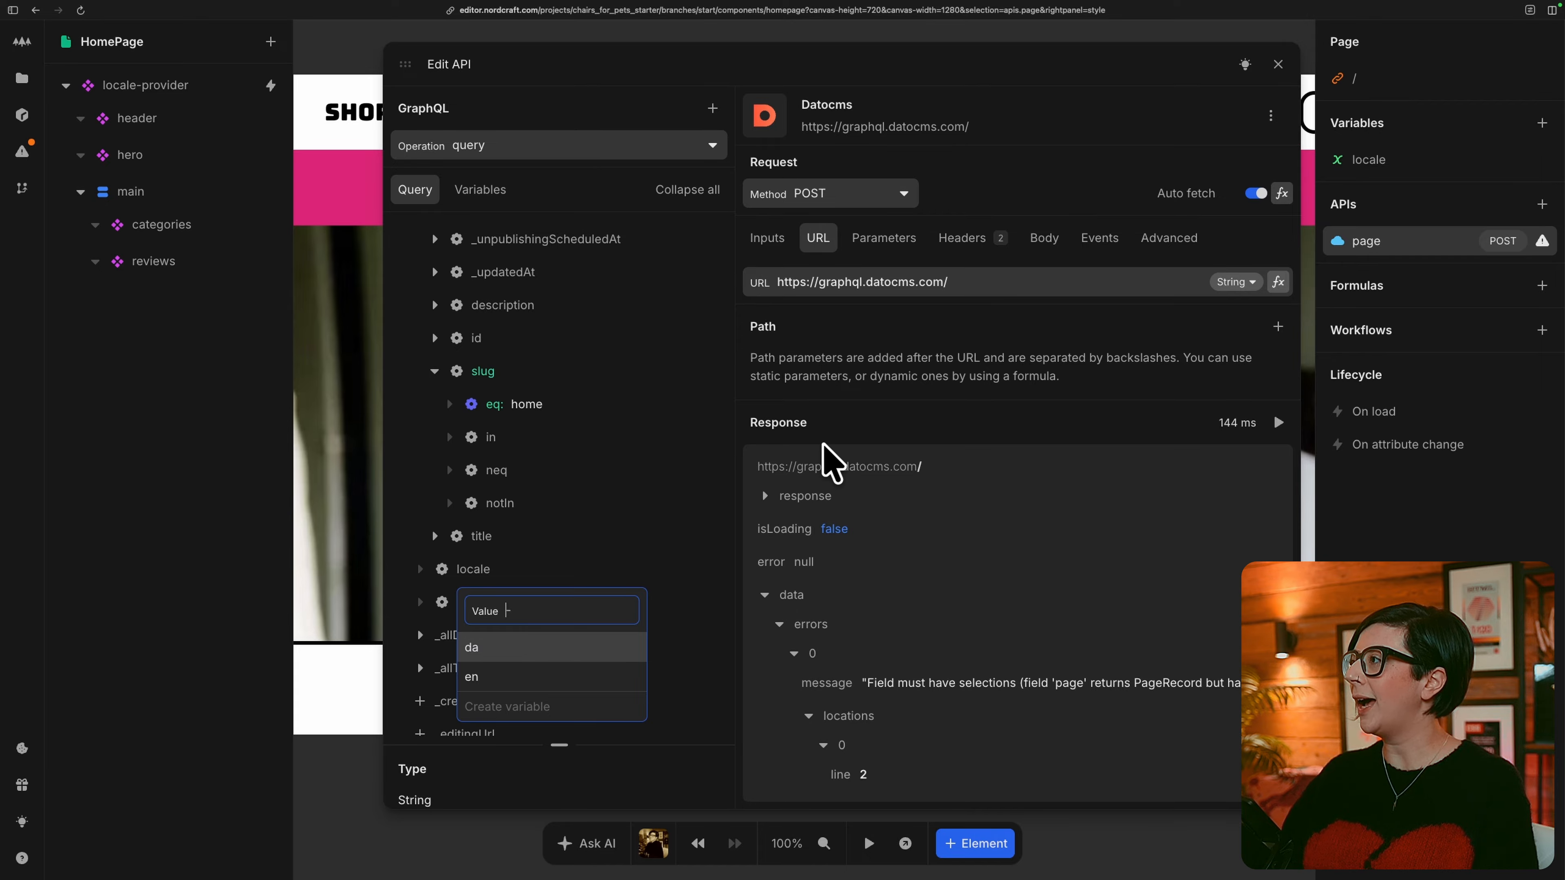
type("locale")
key("Return")
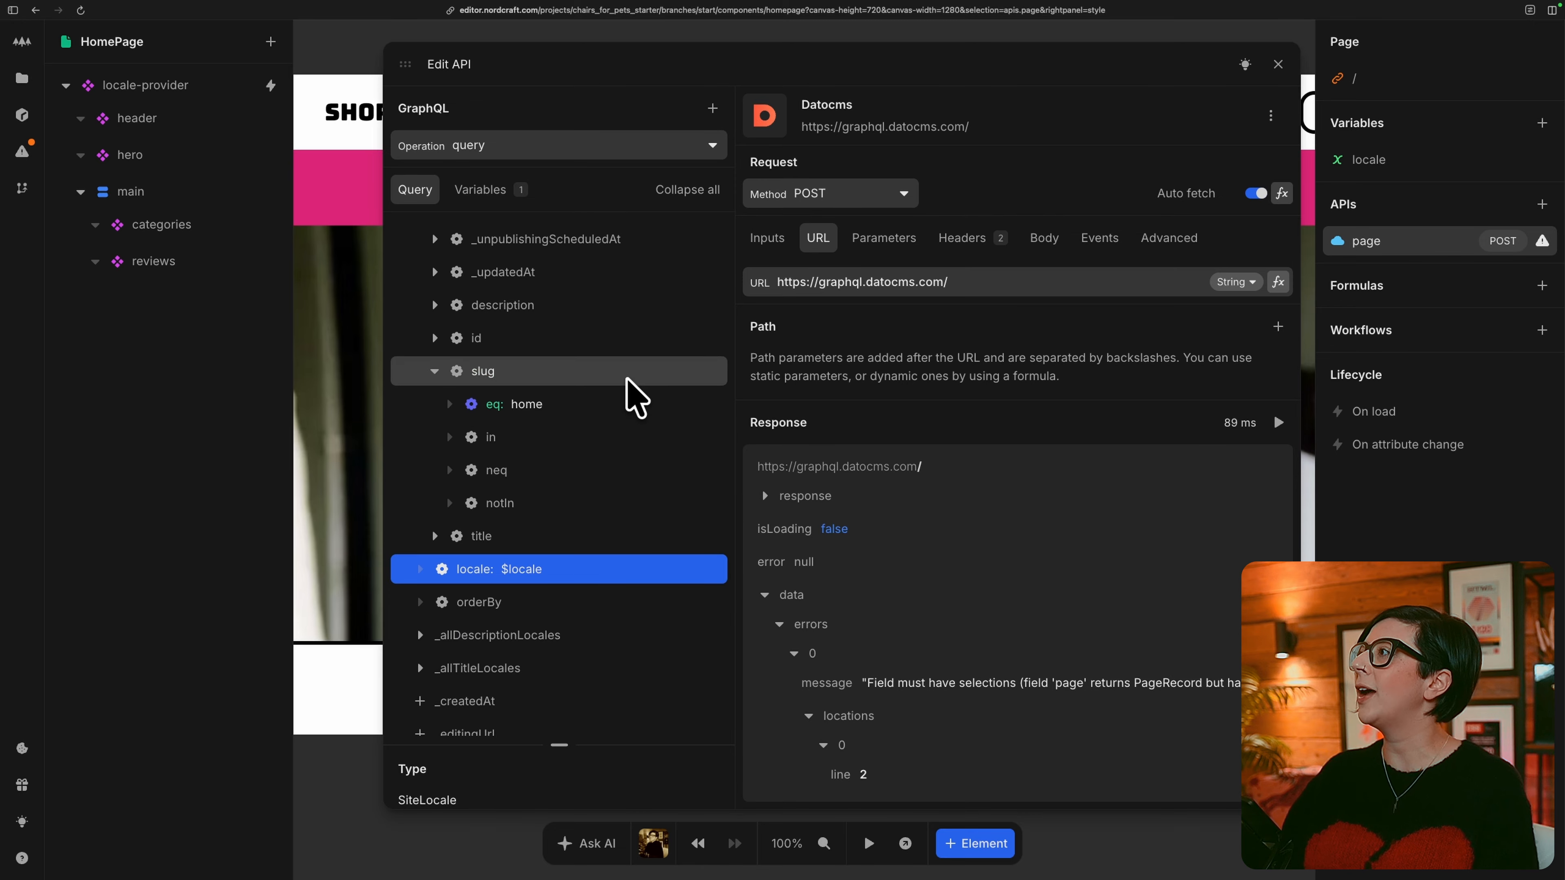
left_click(502, 191)
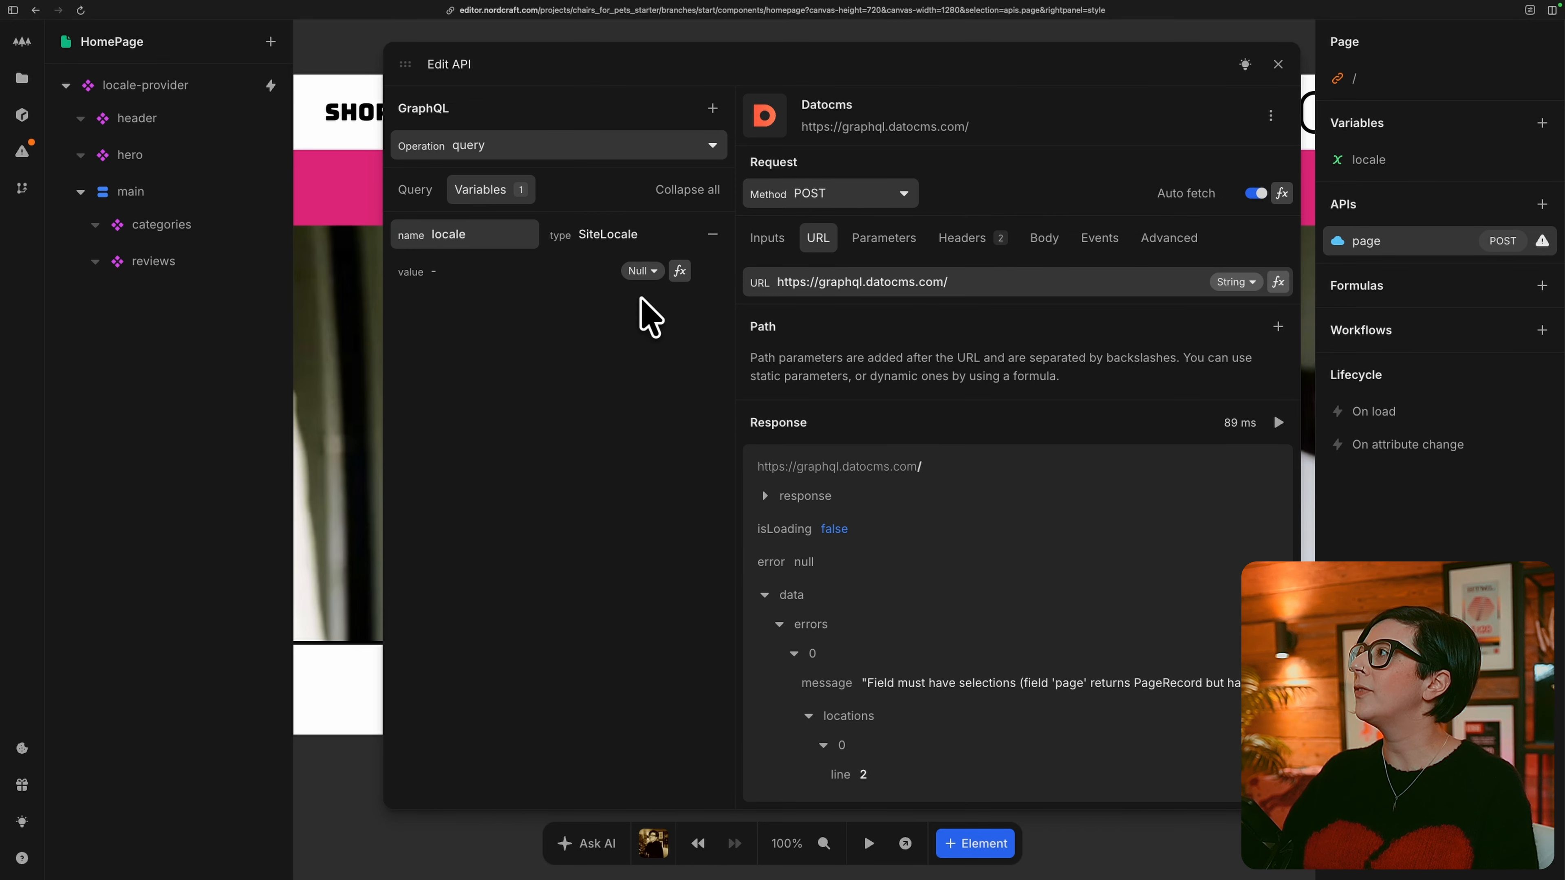
left_click(680, 270)
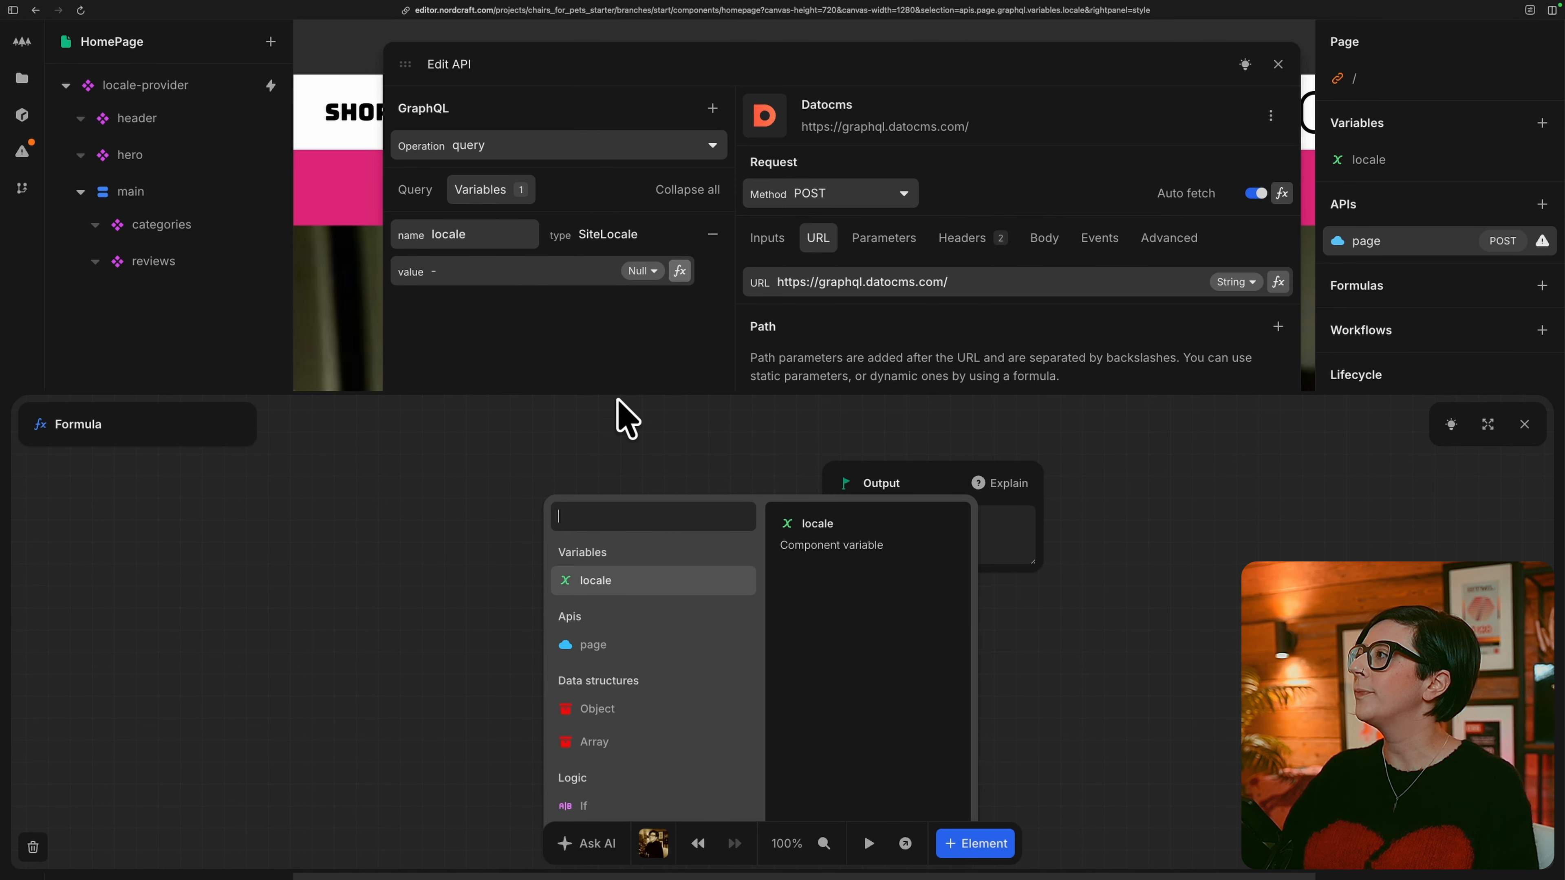
left_click(586, 593)
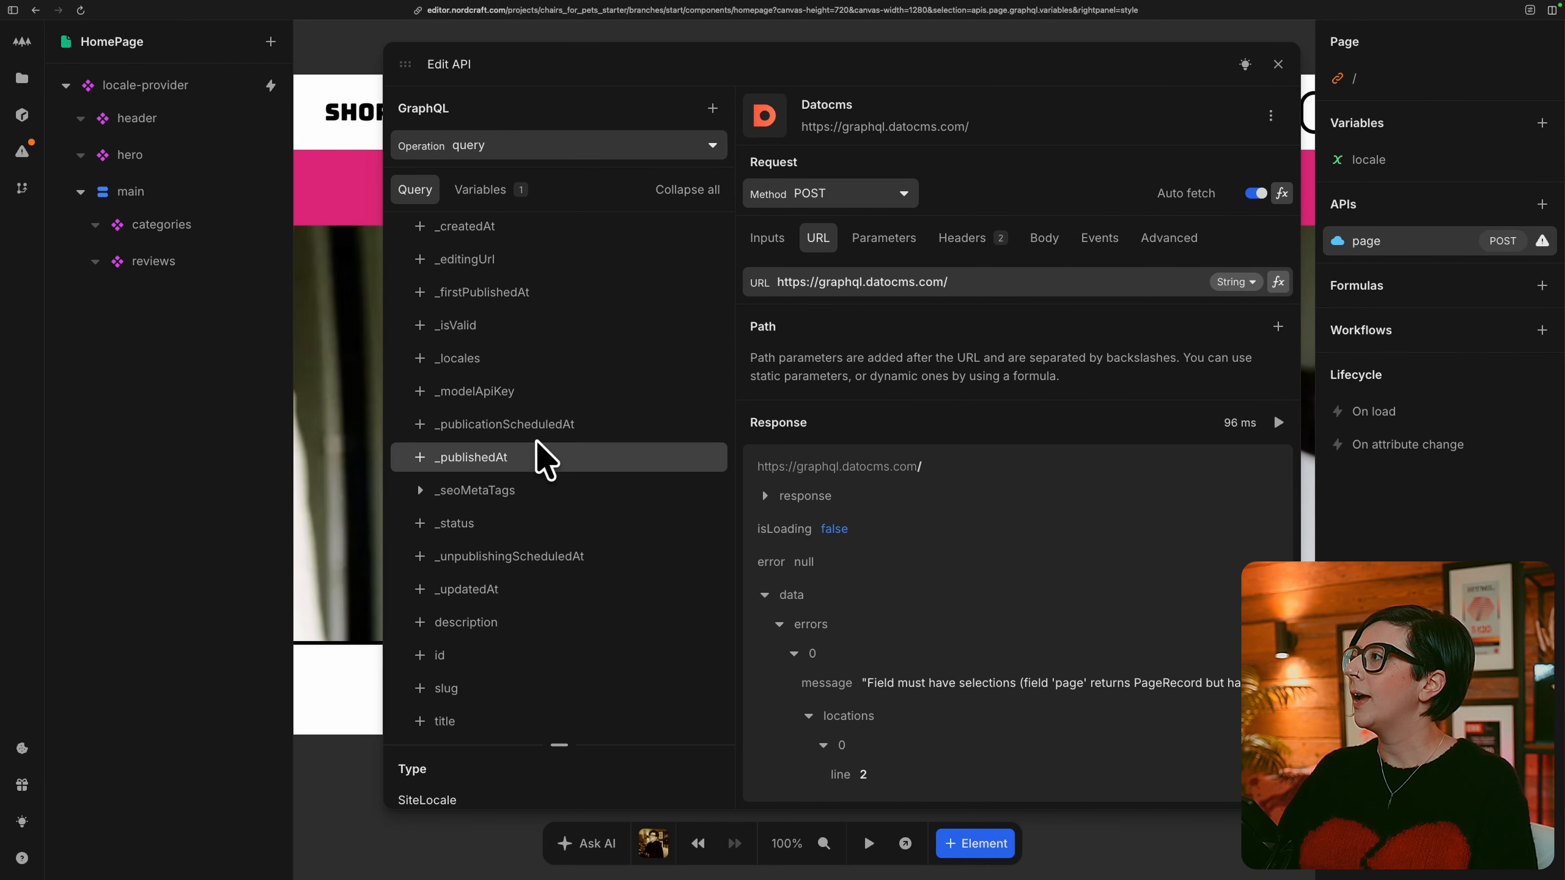
Add the title and description fields to the page query and close the API editor.
scroll(538, 442, "down", 2)
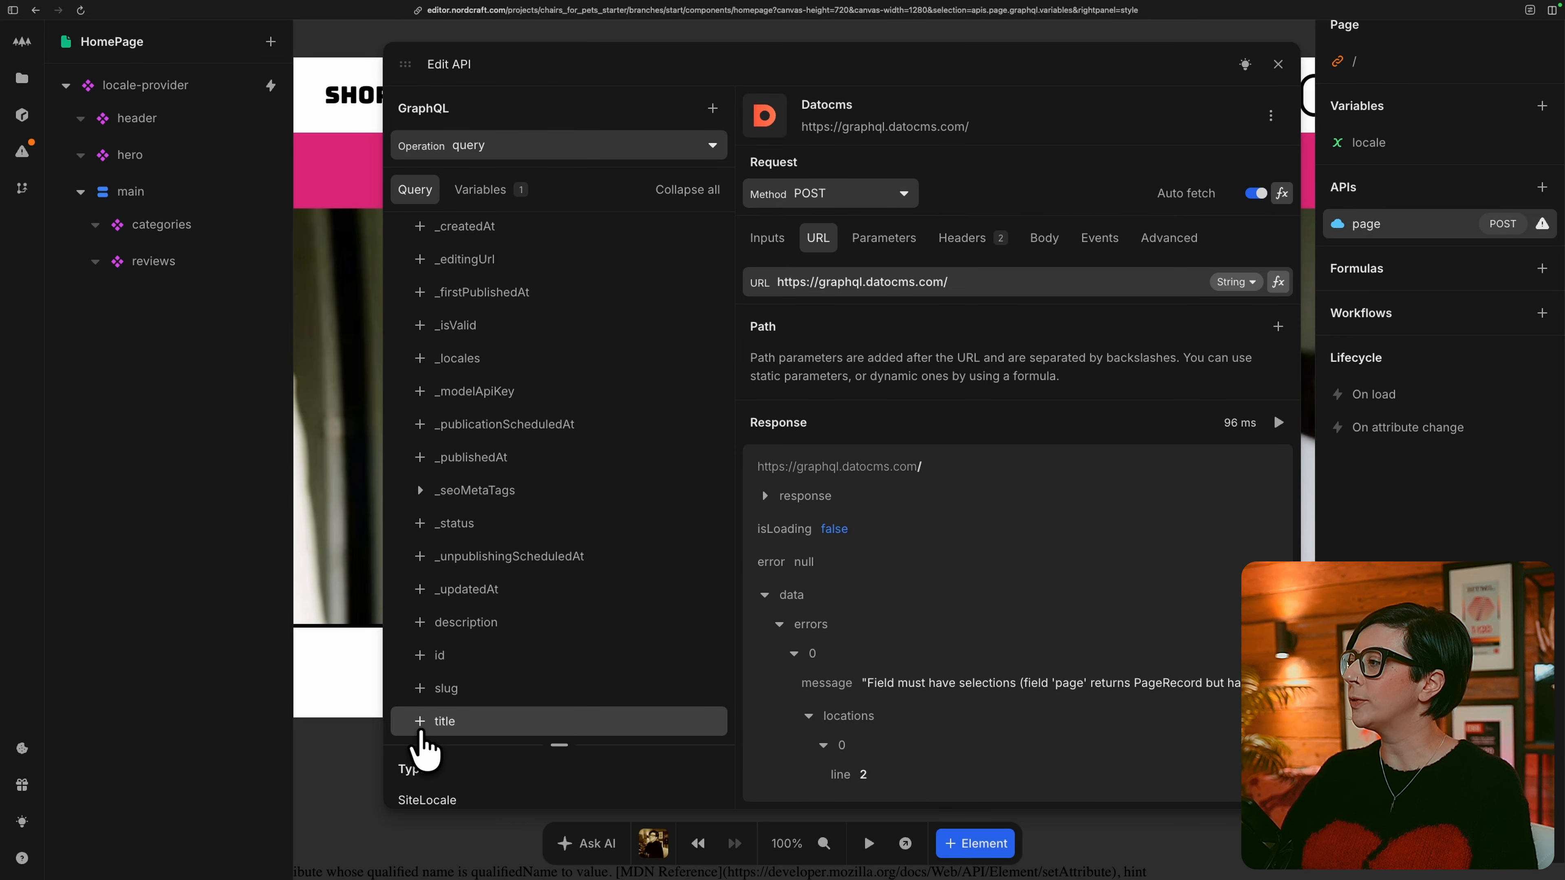
left_click(420, 730)
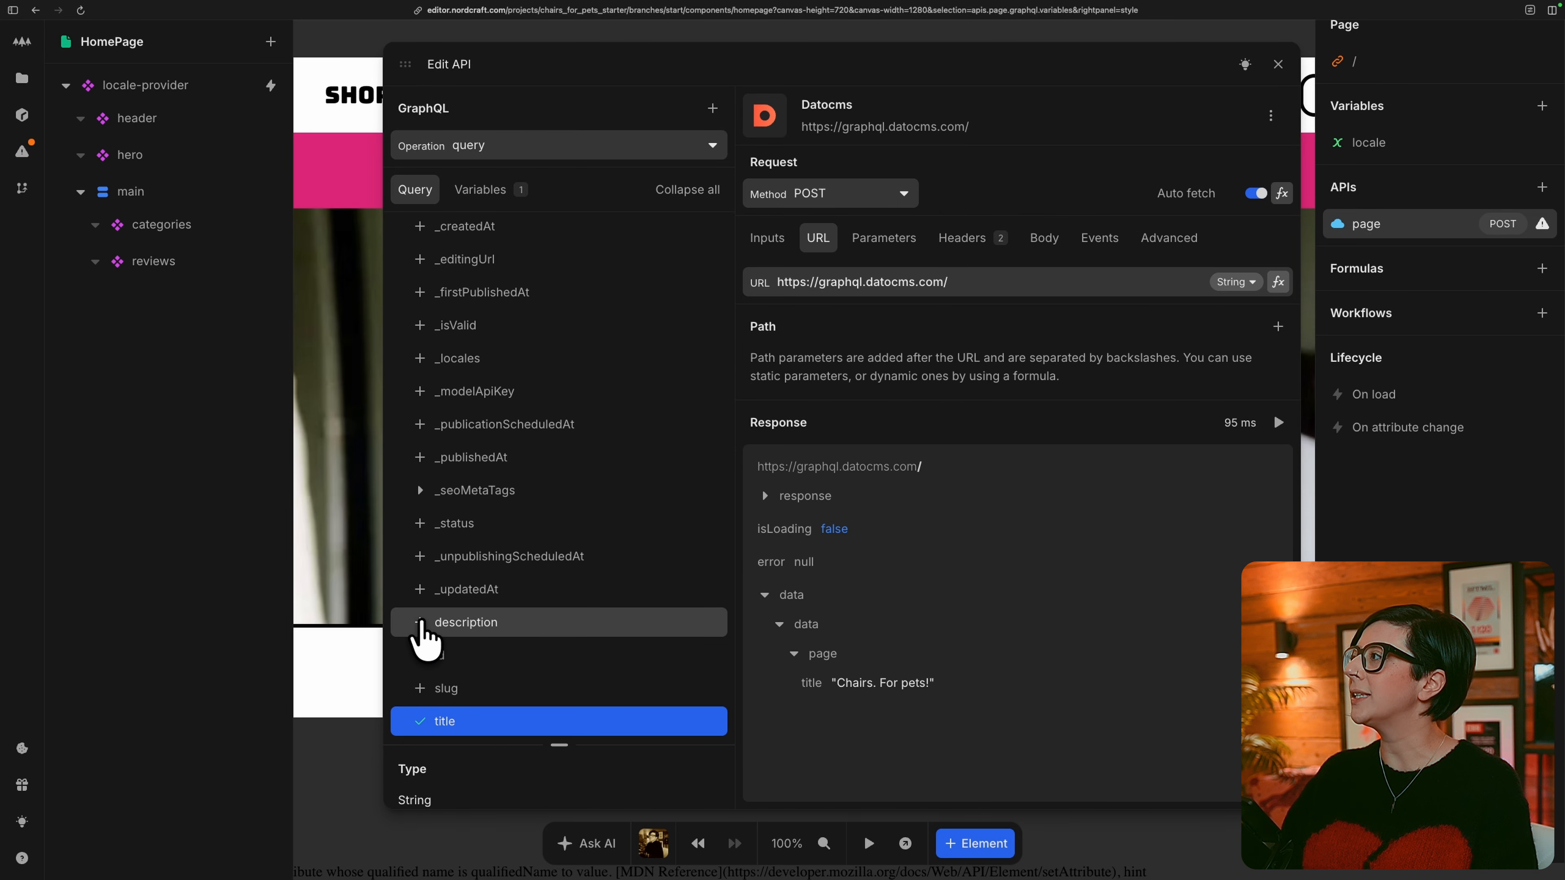
left_click(422, 623)
left_click(339, 772)
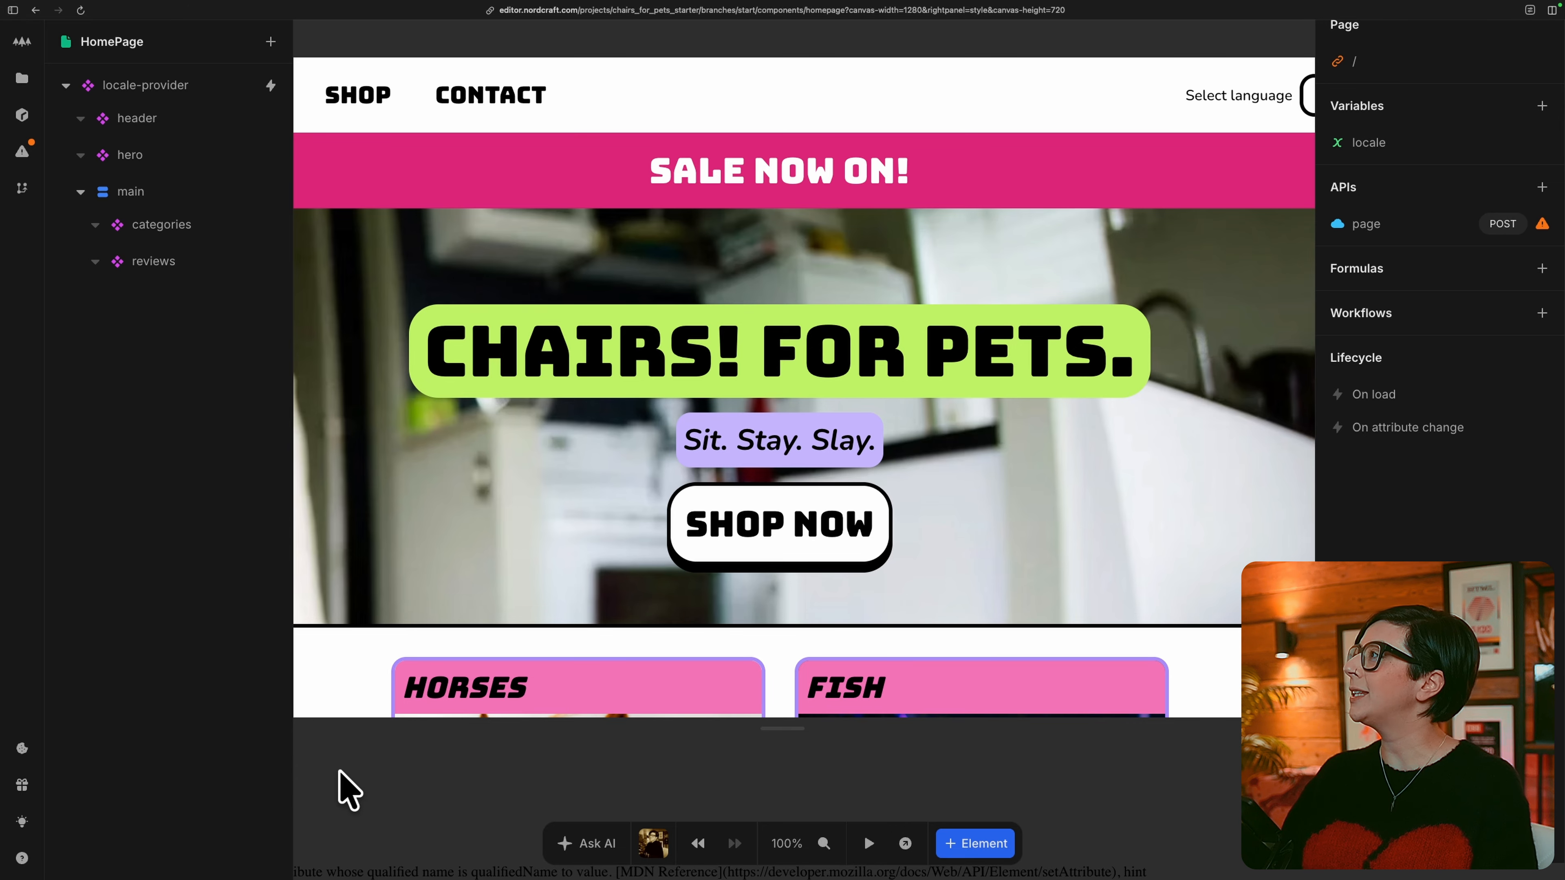
Bind the HomePage's meta Title to the title returned by the page API (page, data, data, page, title).
left_click(1434, 63)
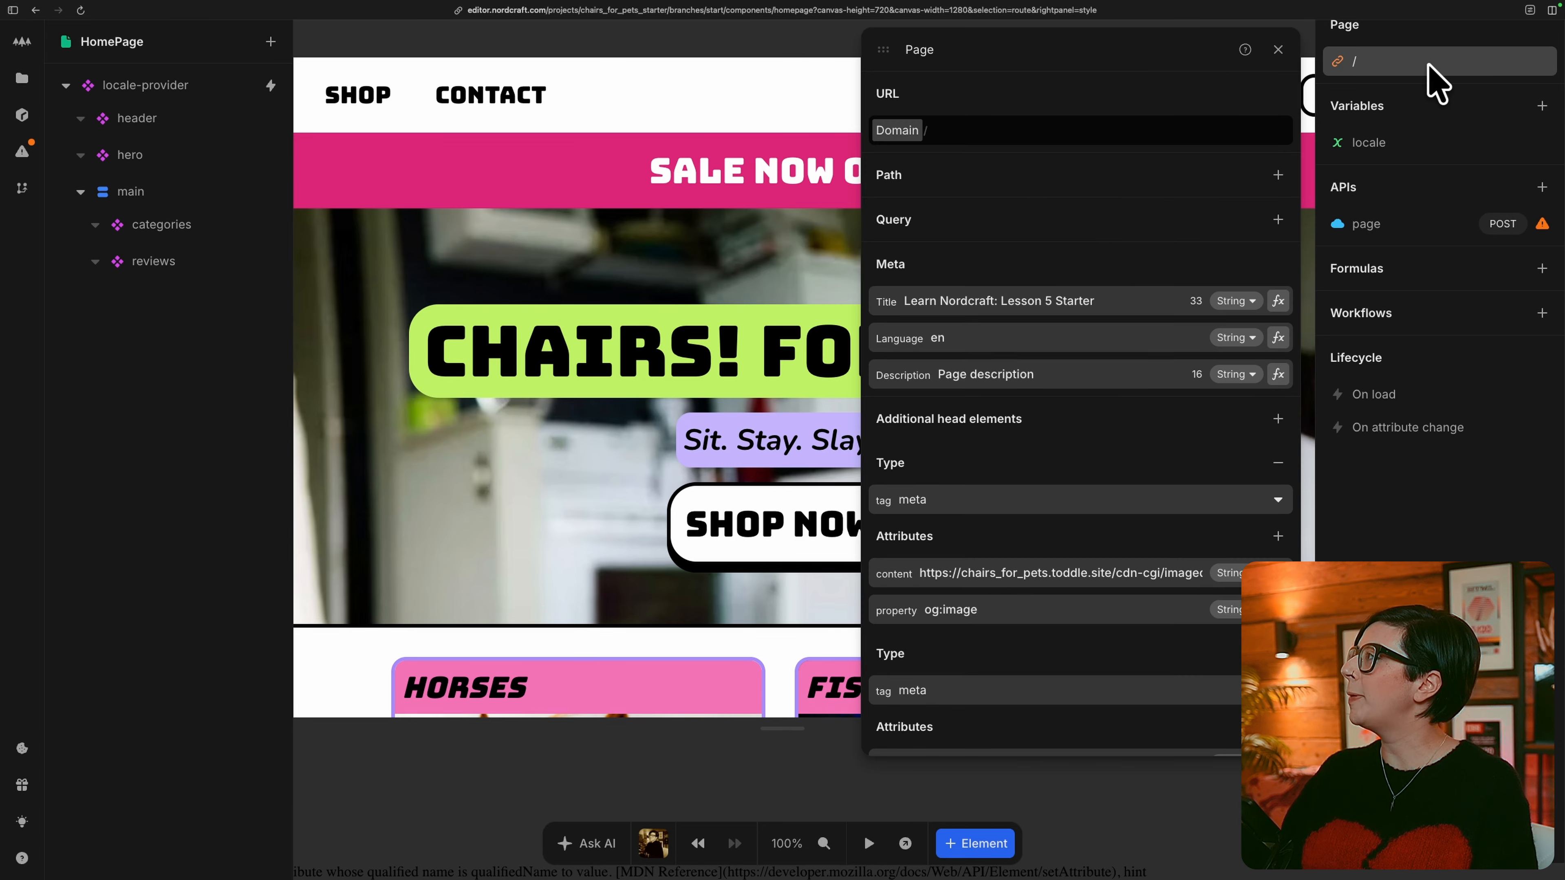
left_click(1278, 301)
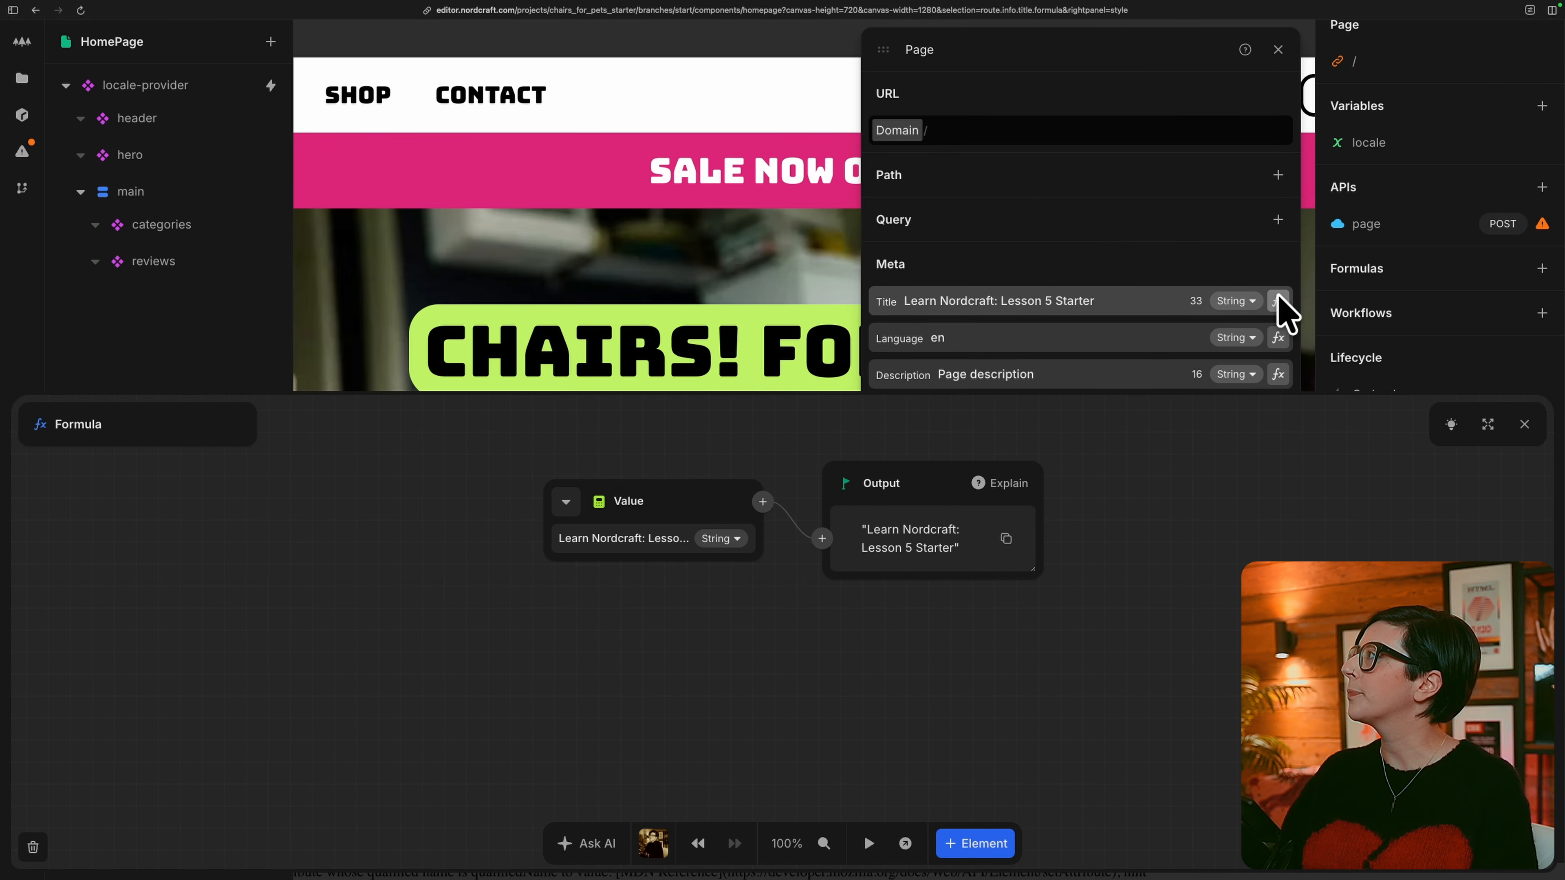
left_click(567, 507)
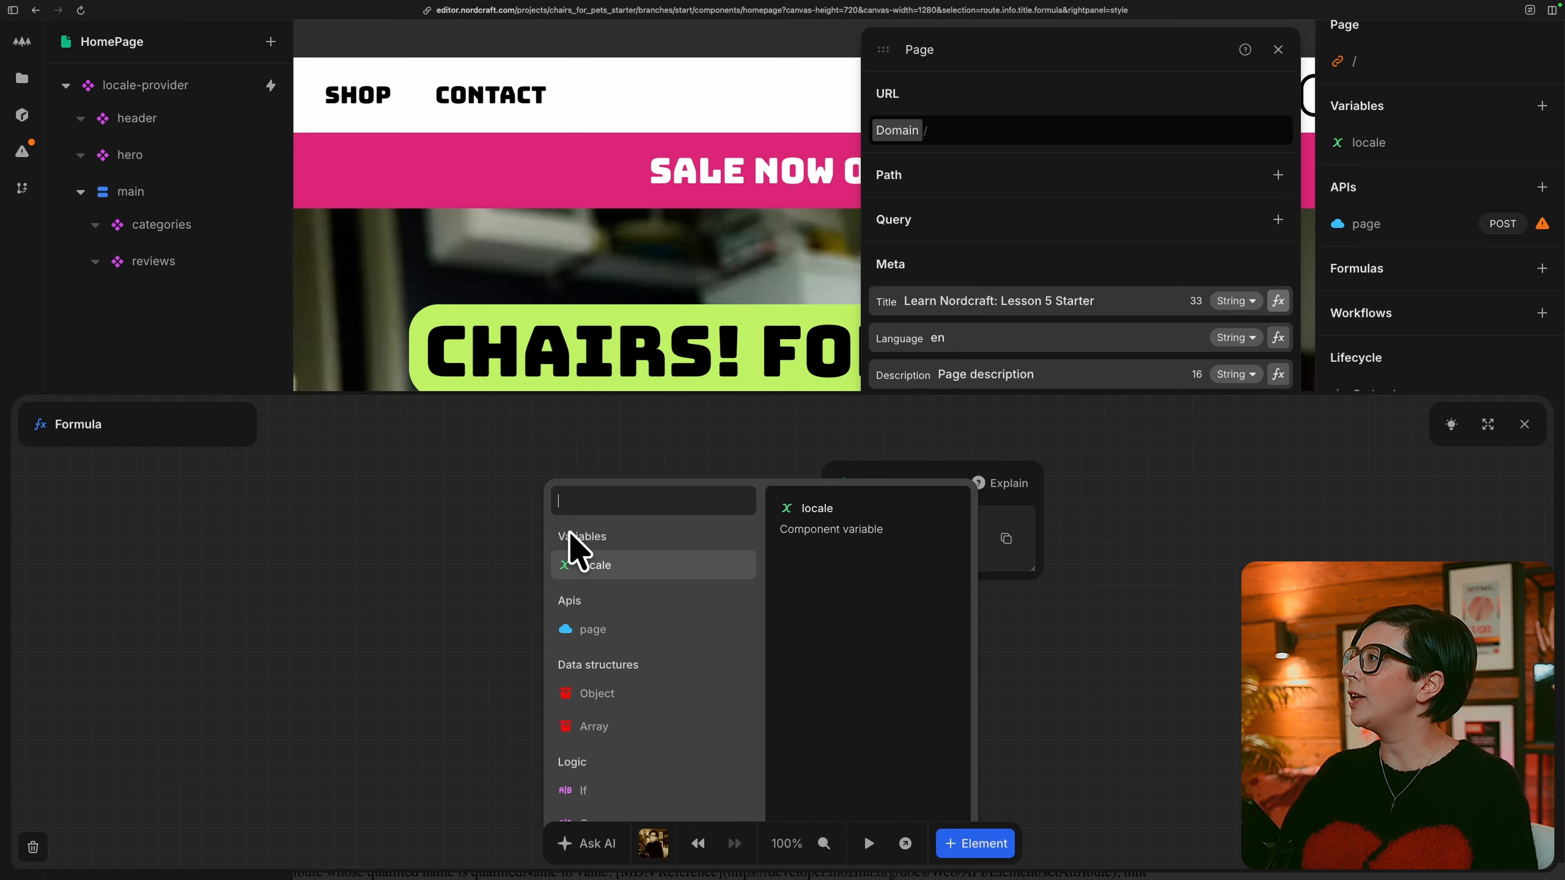
left_click(637, 630)
left_click(641, 574)
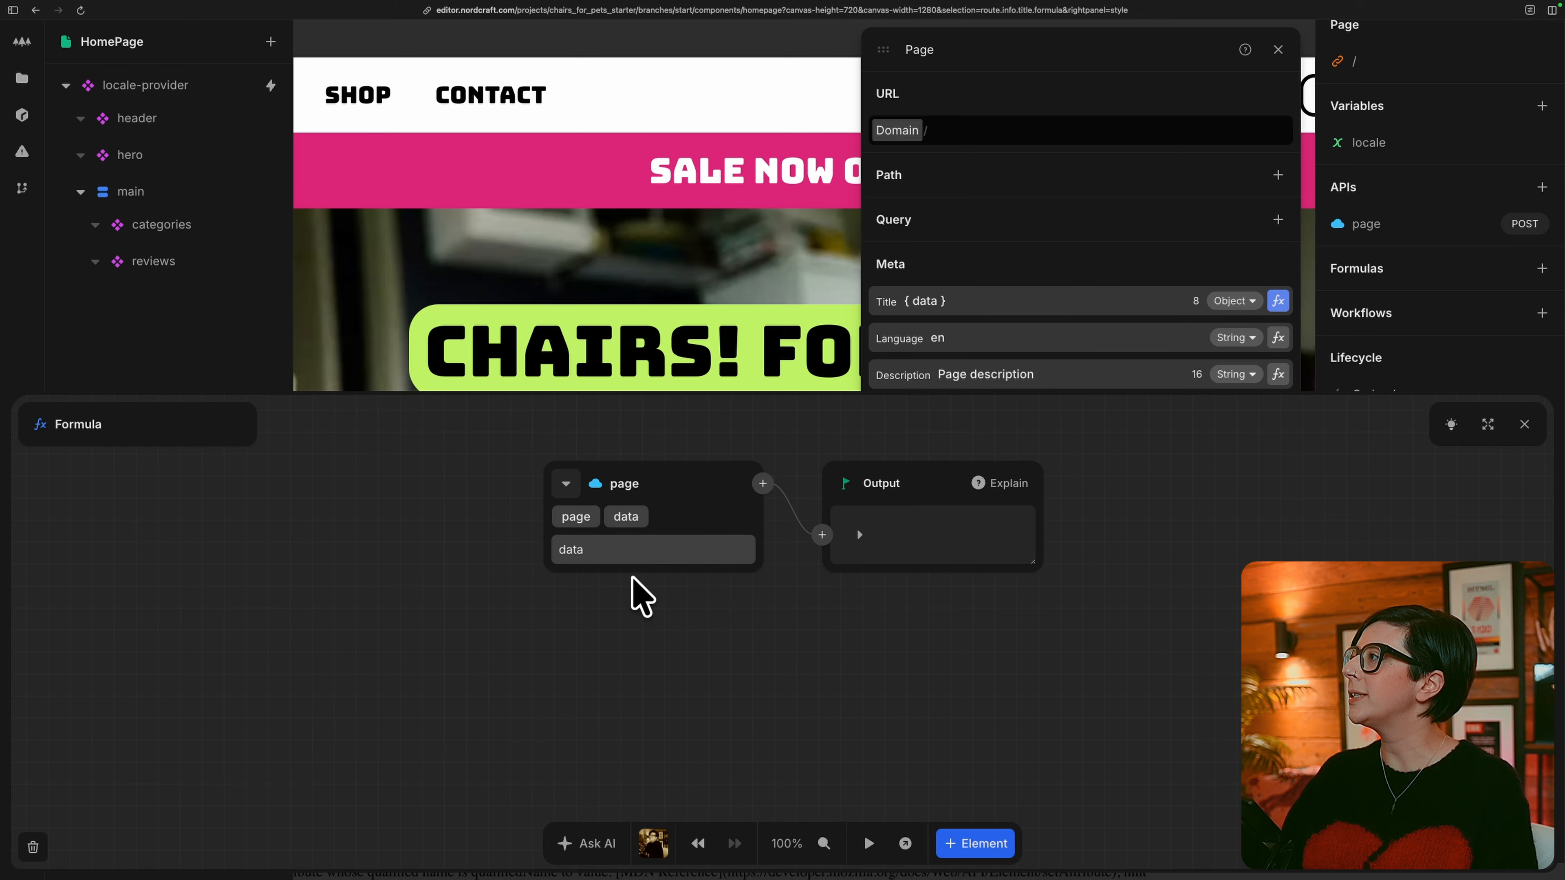
left_click(636, 550)
left_click(630, 550)
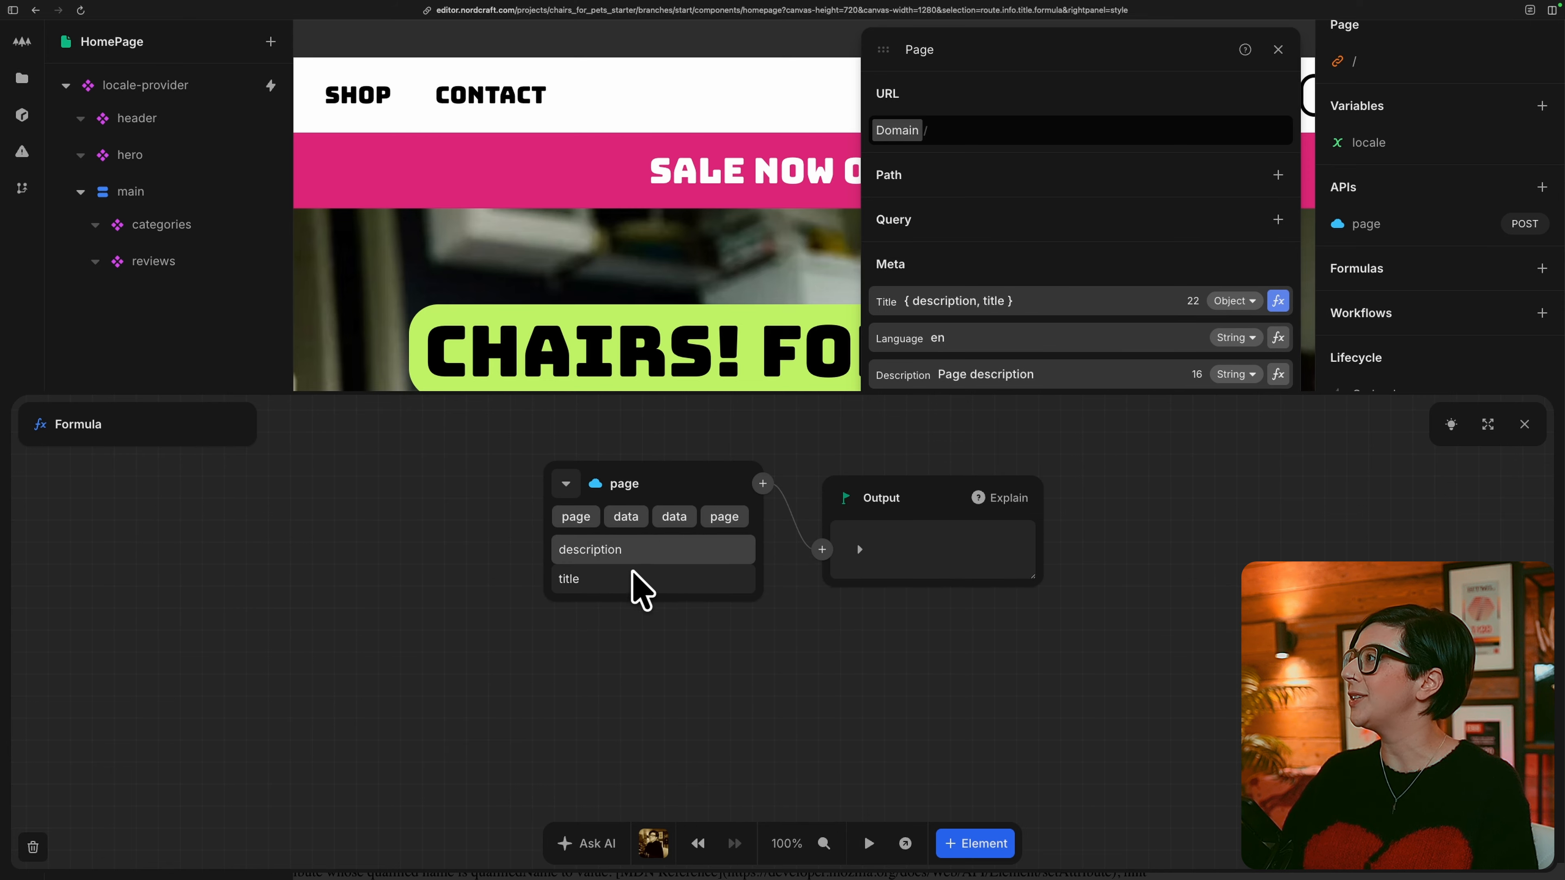
left_click(632, 577)
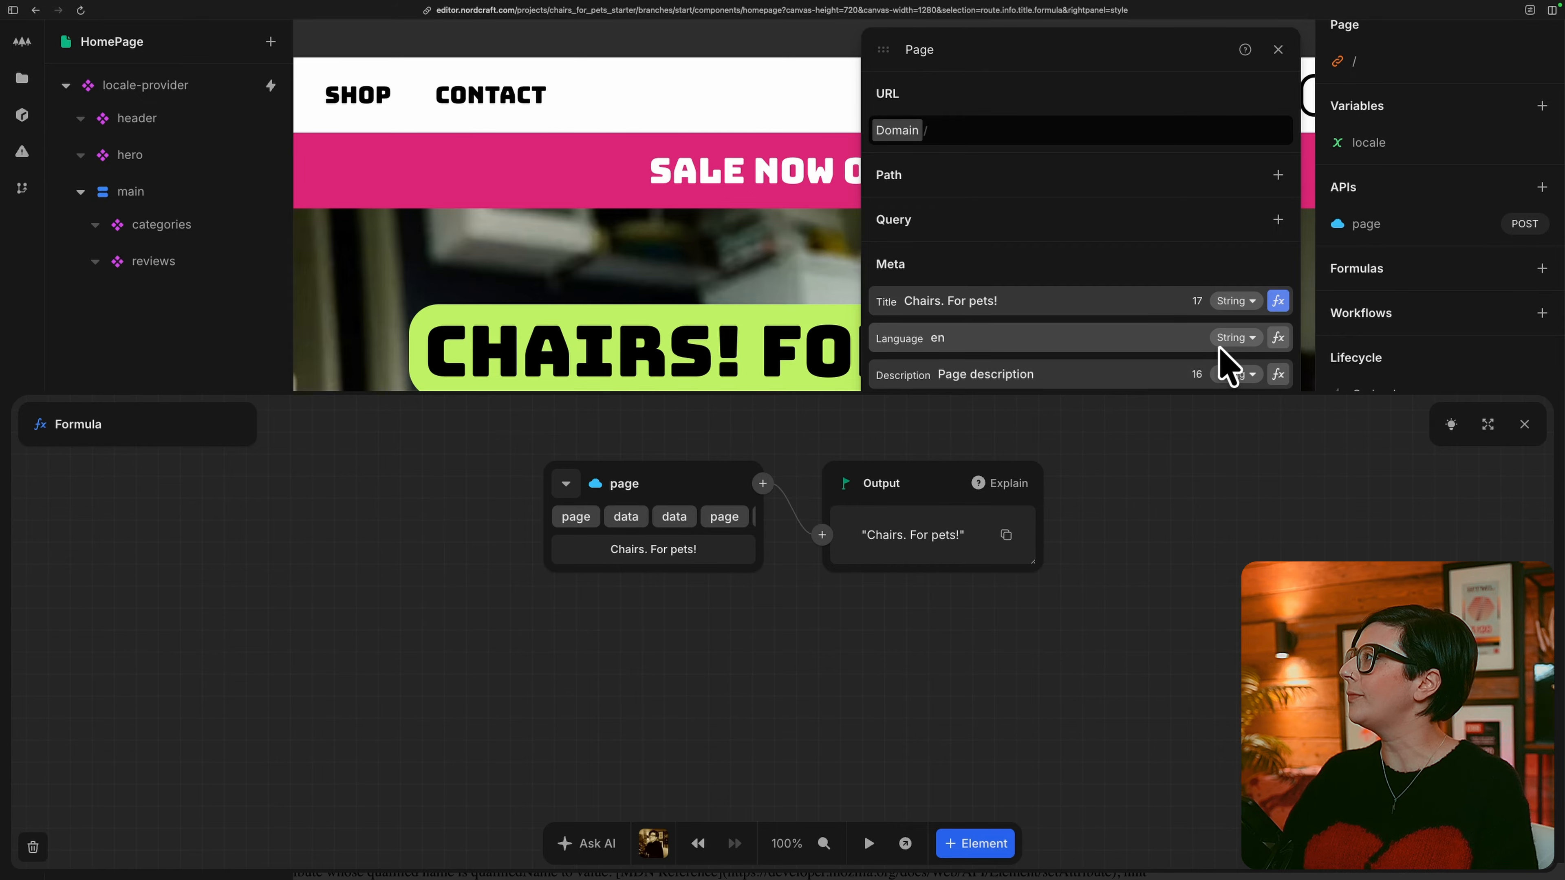
Bind the HomePage's meta Description to the description returned by the page API and close the formula editor.
scroll(1201, 356, "down", 1)
left_click(1277, 334)
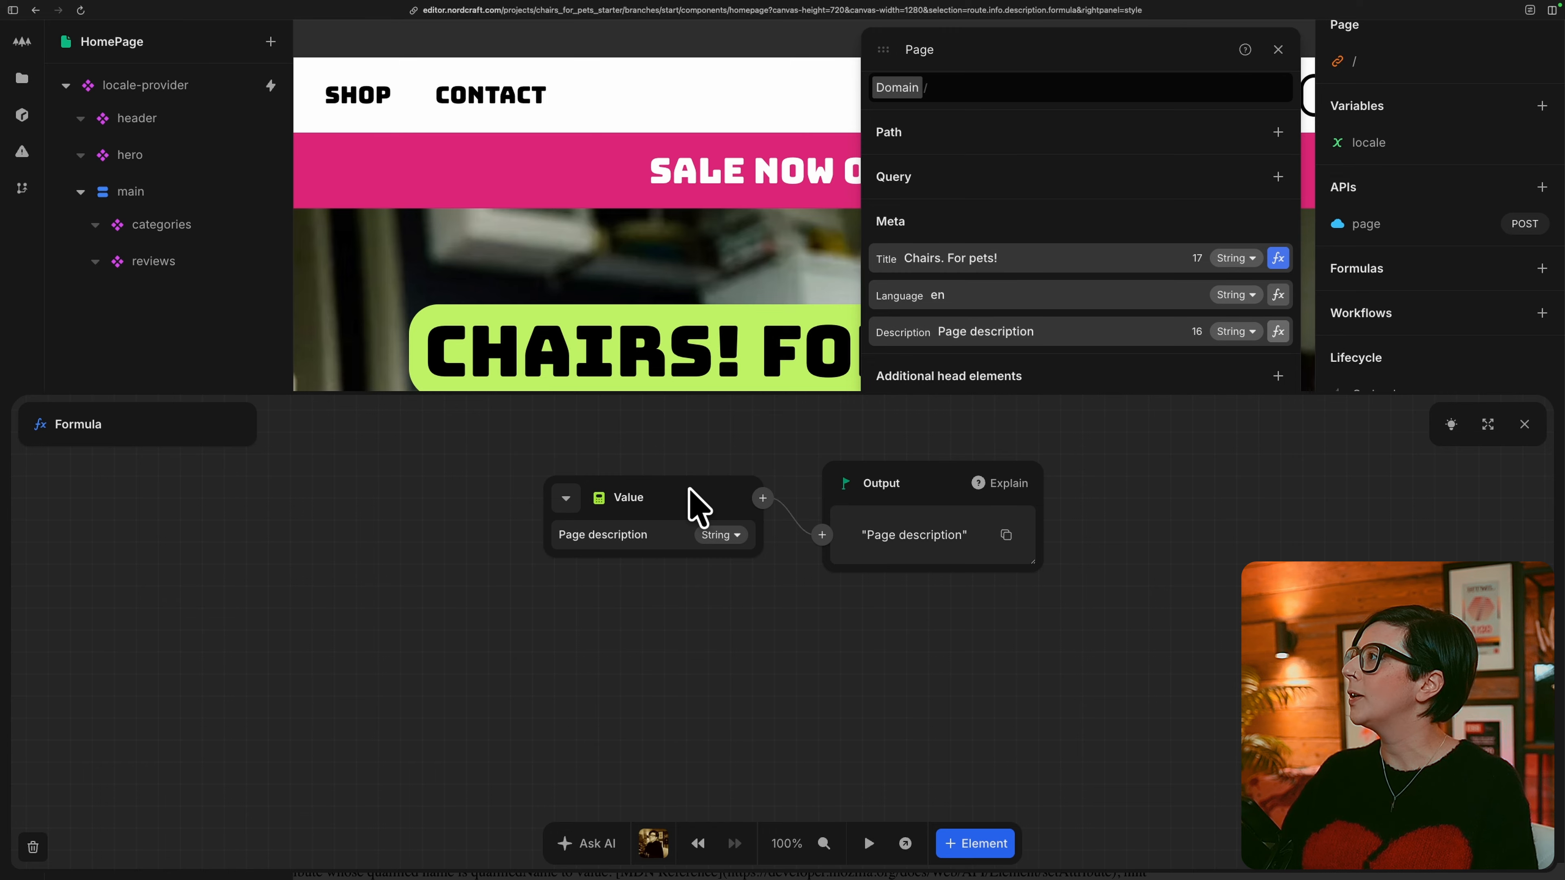
left_click(567, 498)
left_click(611, 635)
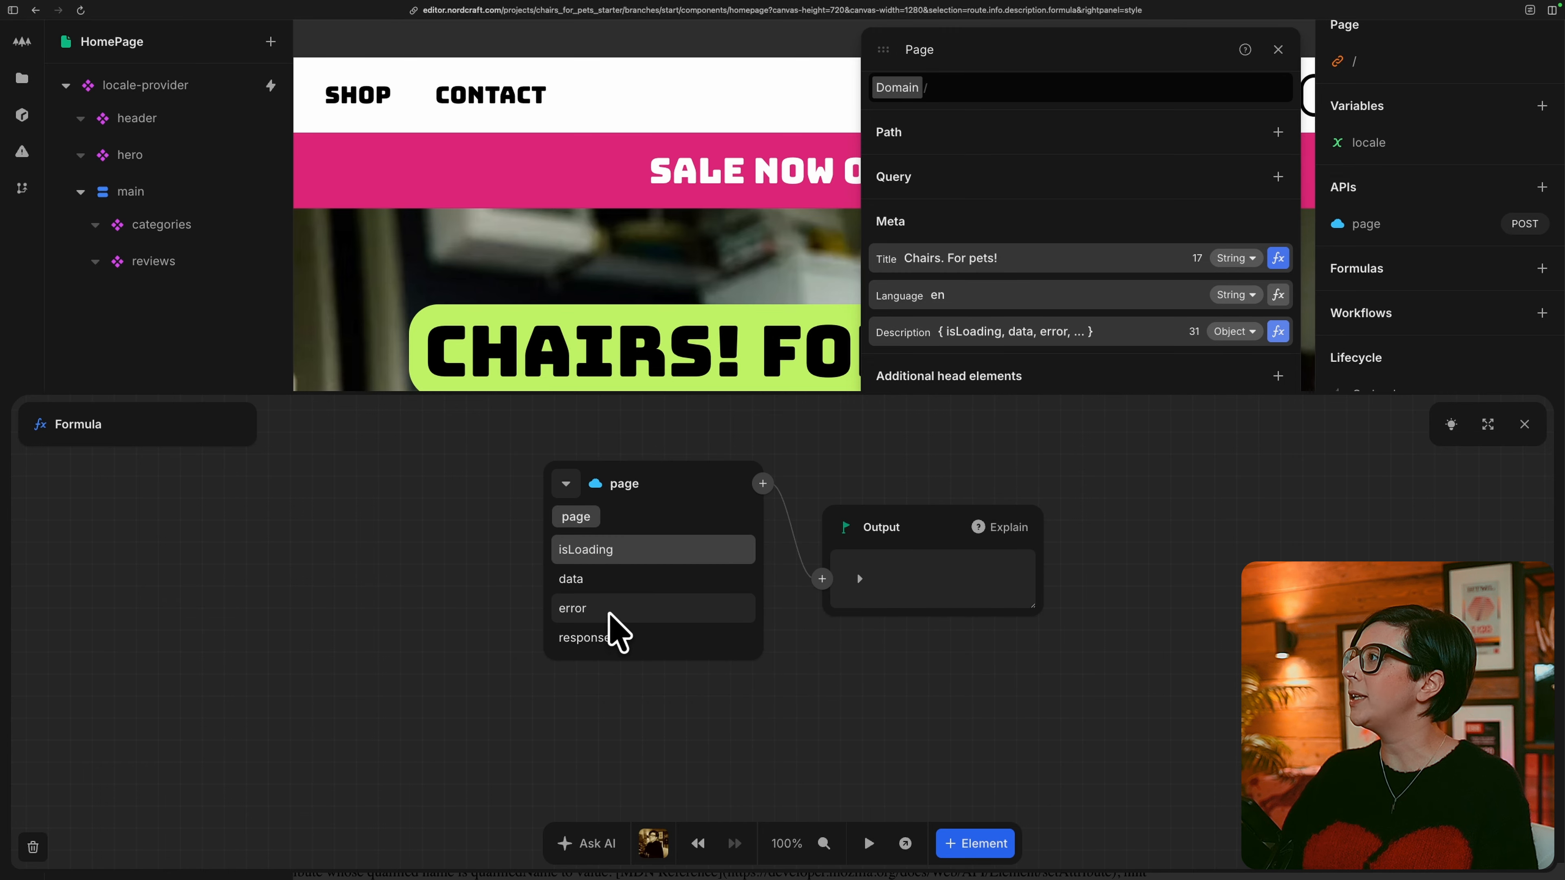
left_click(627, 581)
left_click(628, 551)
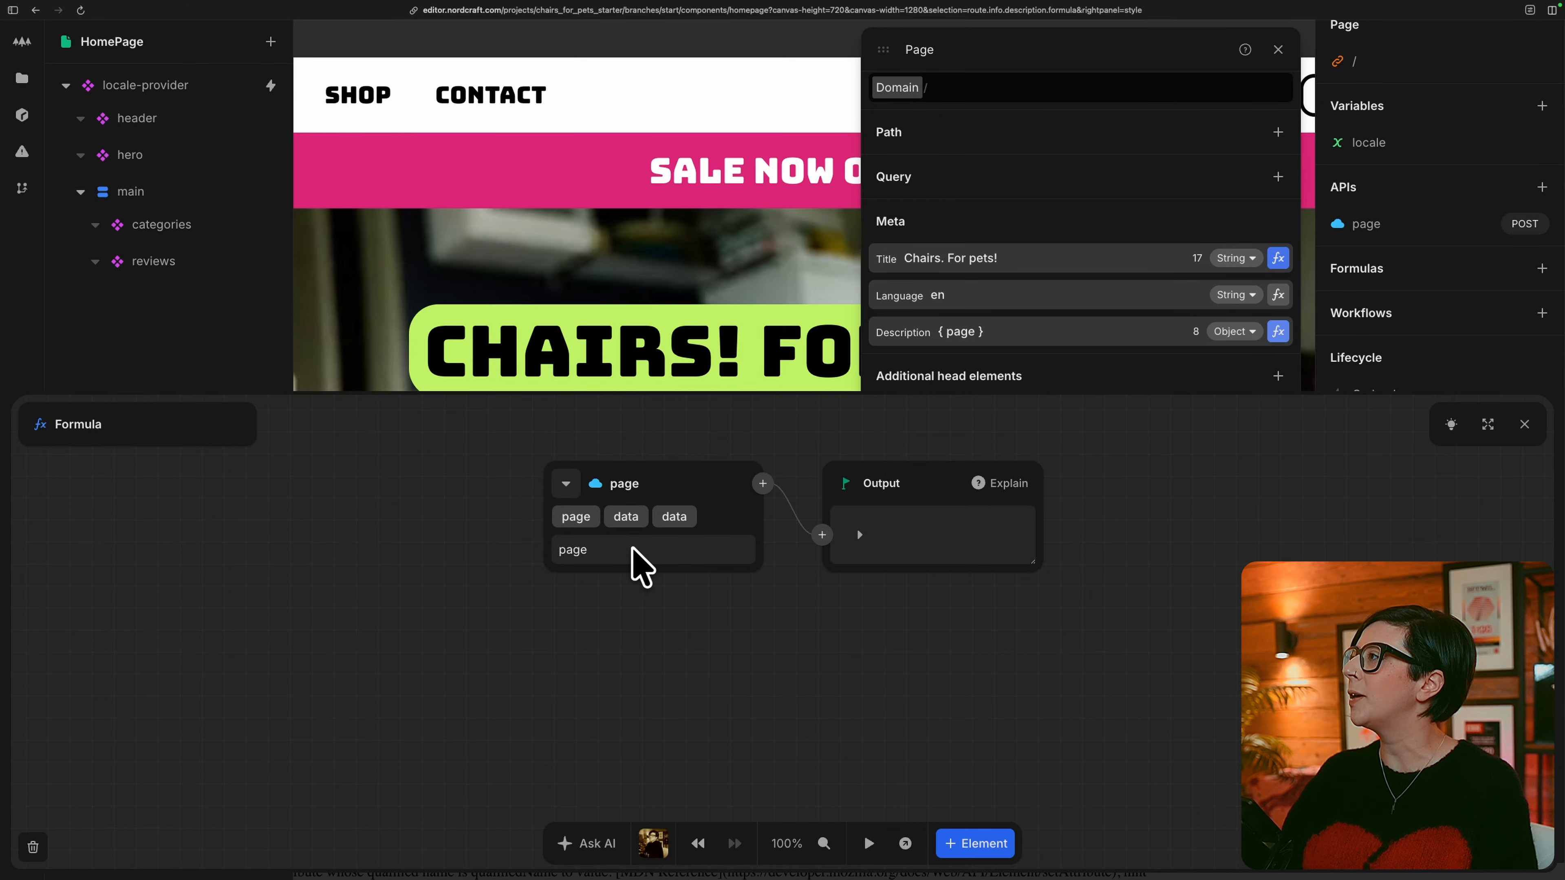
left_click(631, 551)
left_click(650, 550)
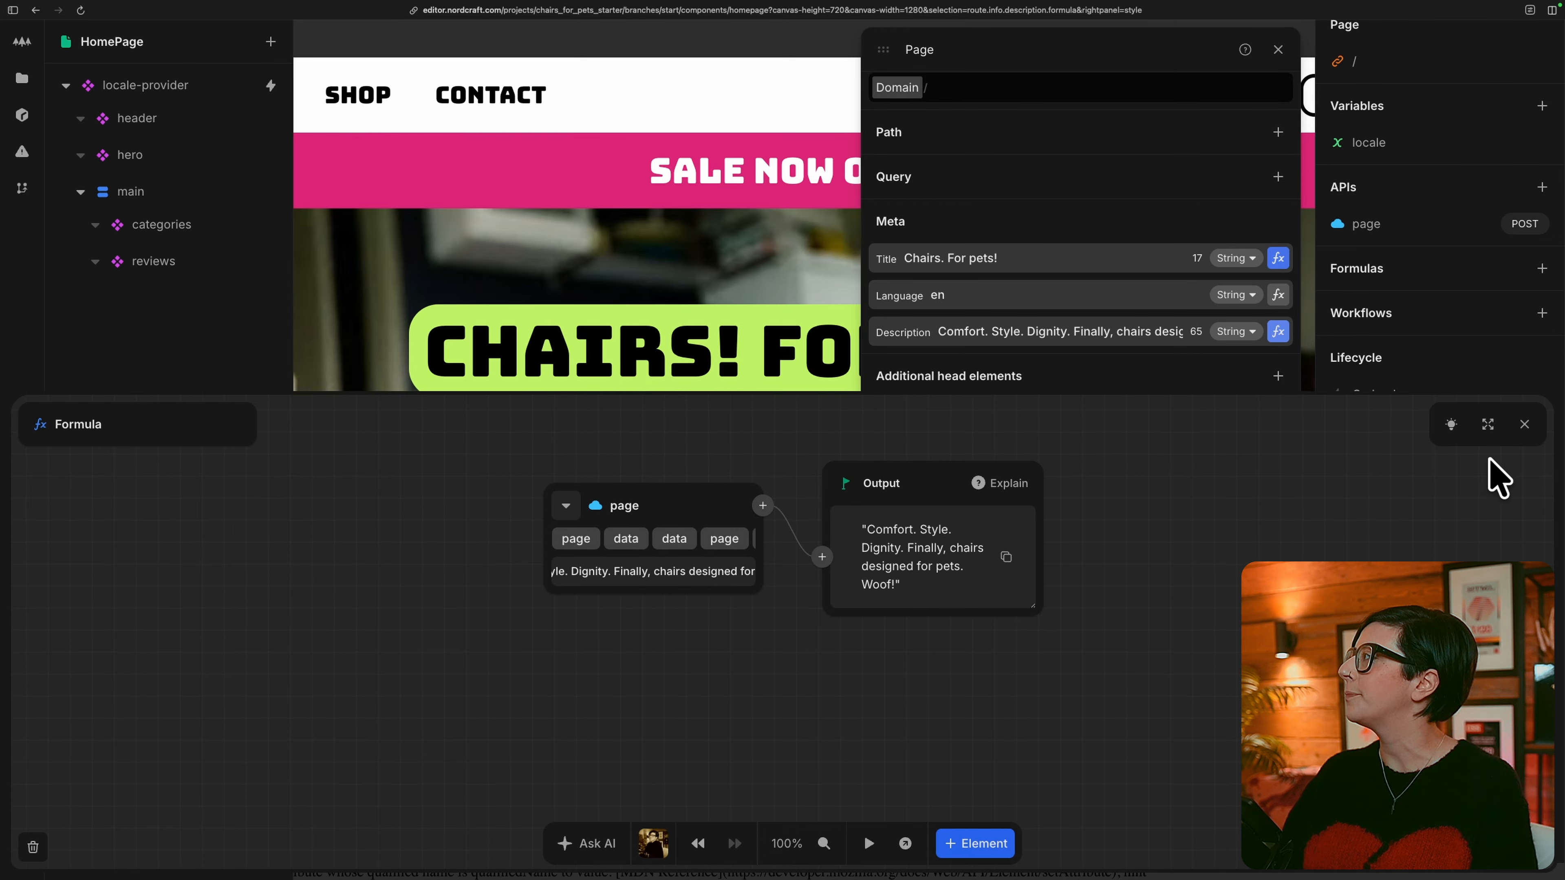
left_click(1525, 424)
Bind the content attribute of the og:title meta tag to the page API's title.
scroll(1210, 382, "down", 4)
scroll(1213, 394, "down", 2)
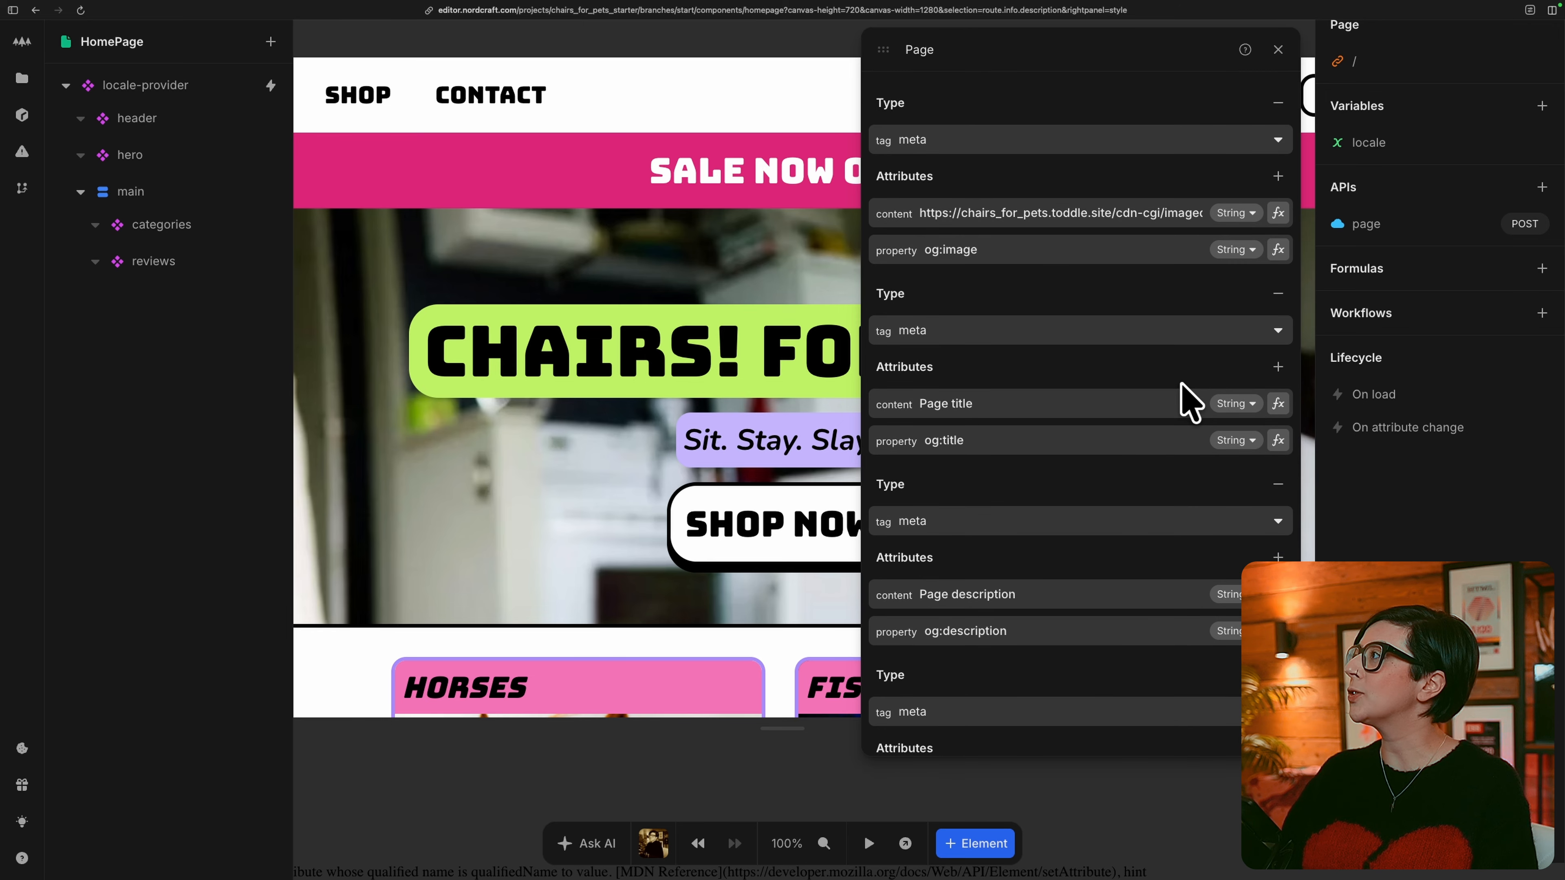
left_click(1278, 404)
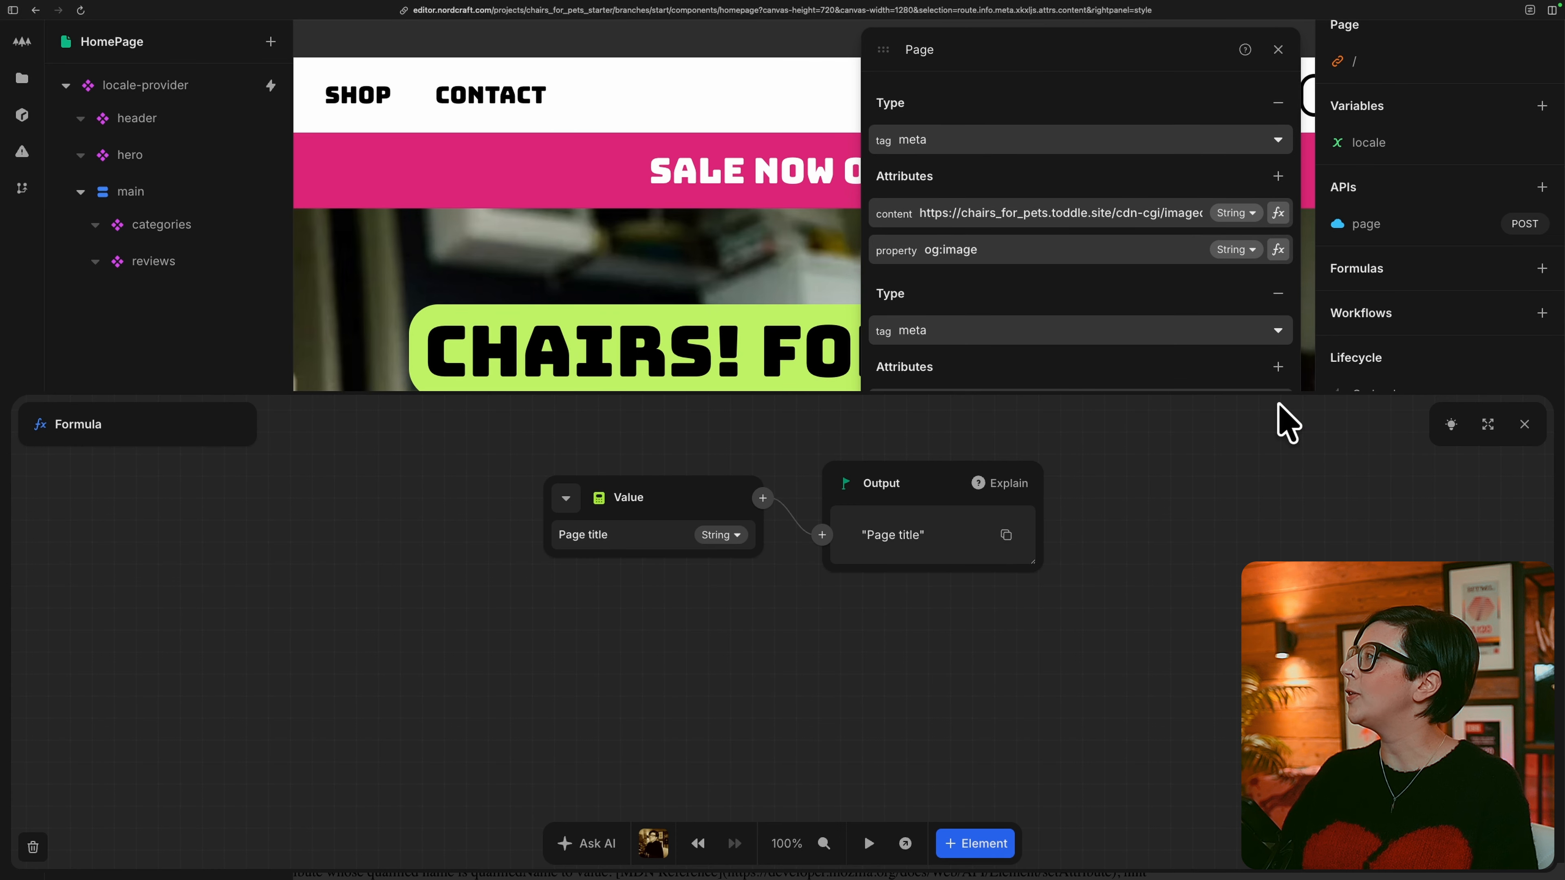
left_click(567, 503)
left_click(632, 627)
left_click(638, 581)
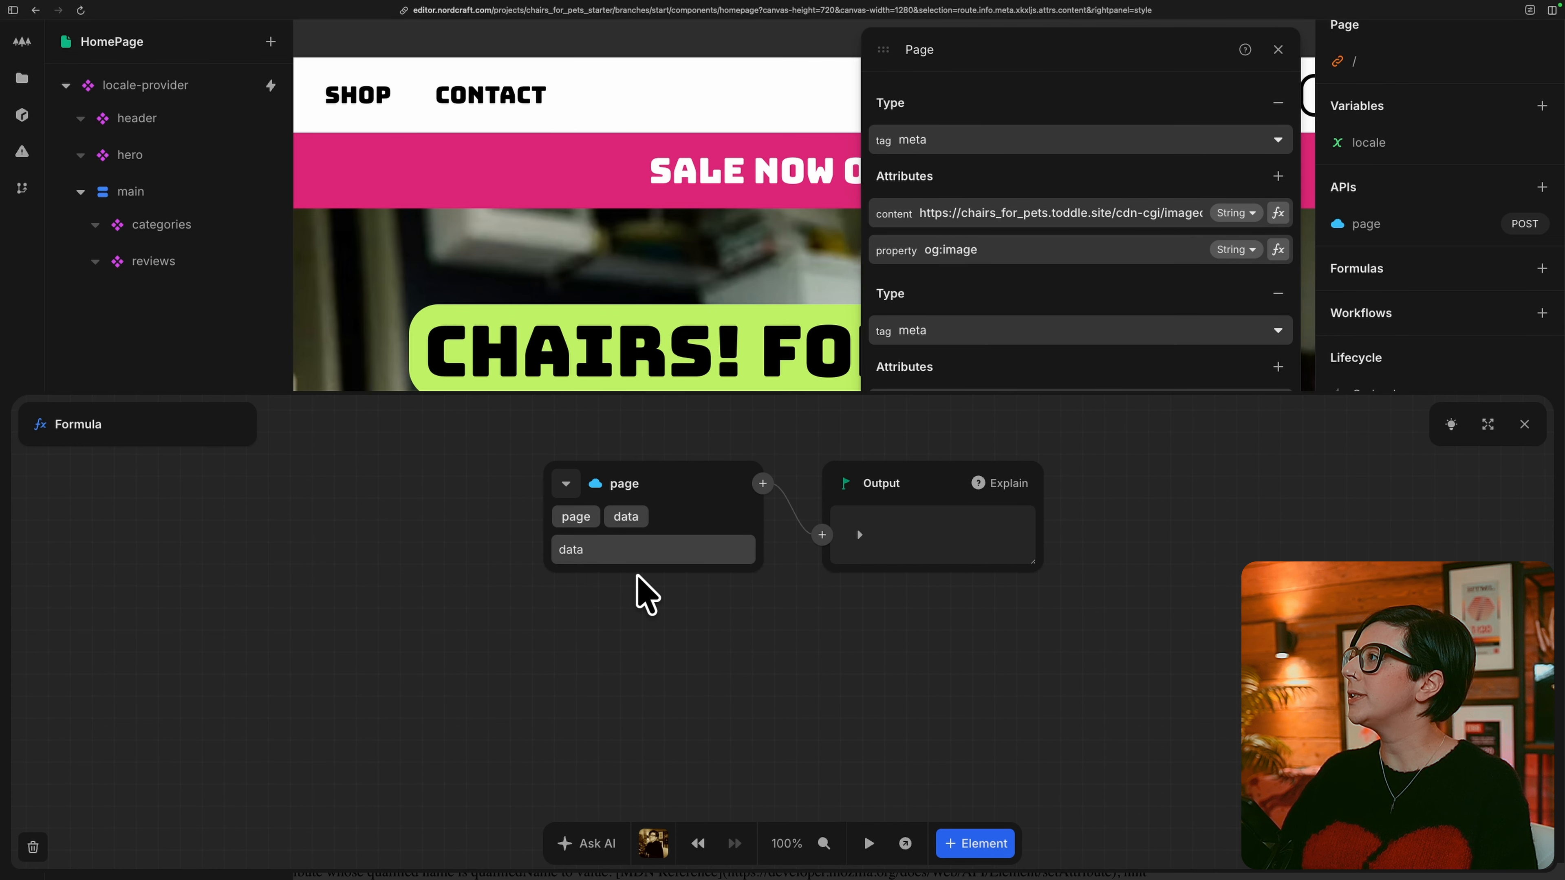
left_click(640, 549)
left_click(640, 549)
left_click(632, 580)
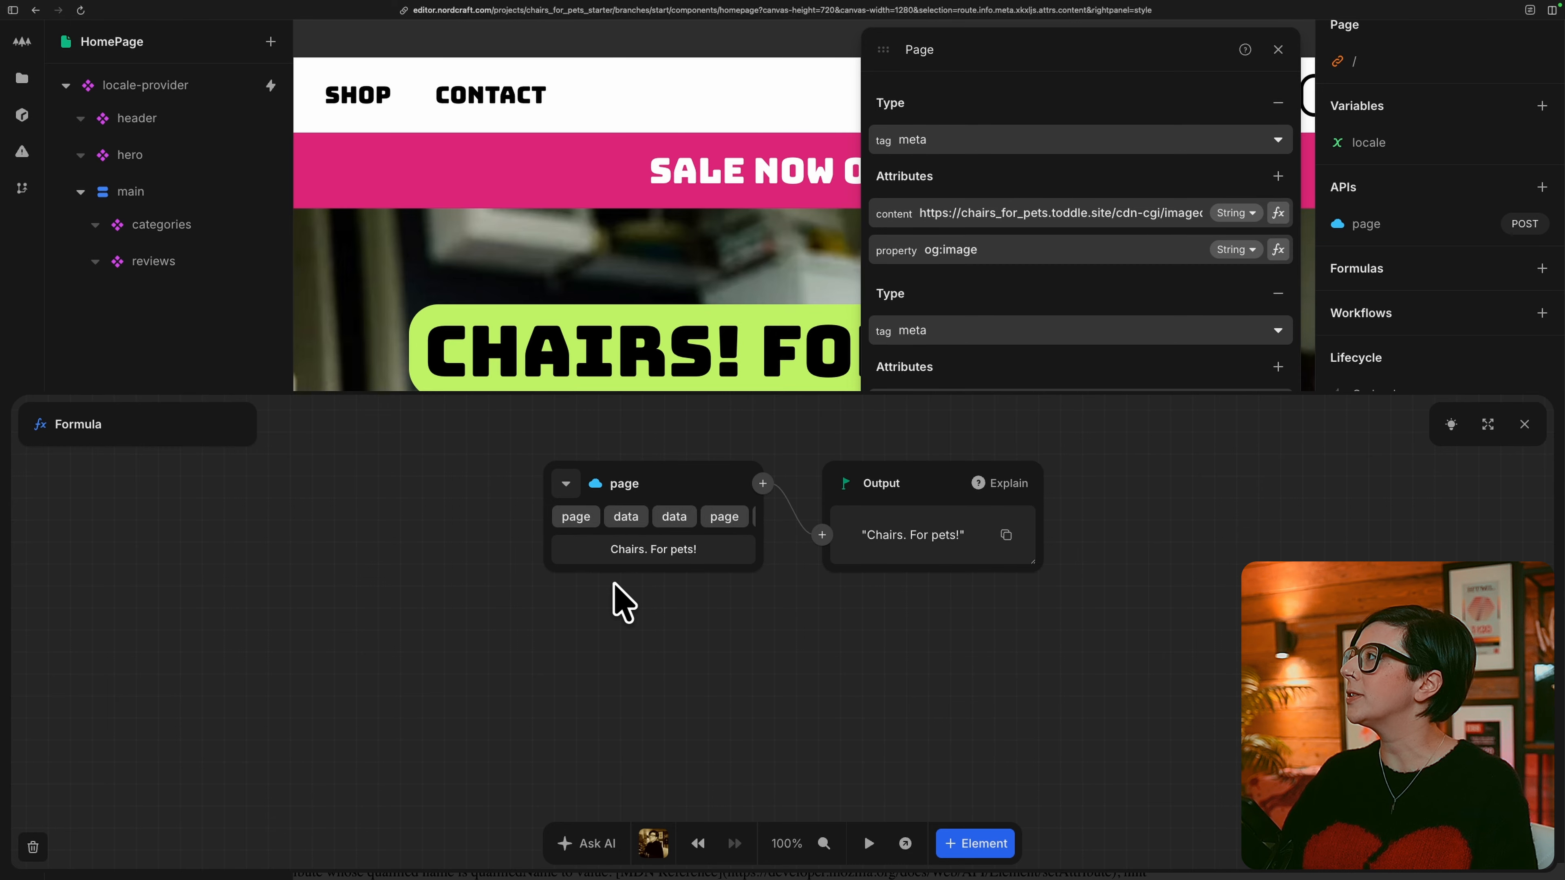
left_click(1524, 424)
Bind the content attribute of the og:description meta tag to the page API's description.
scroll(1083, 531, "down", 3)
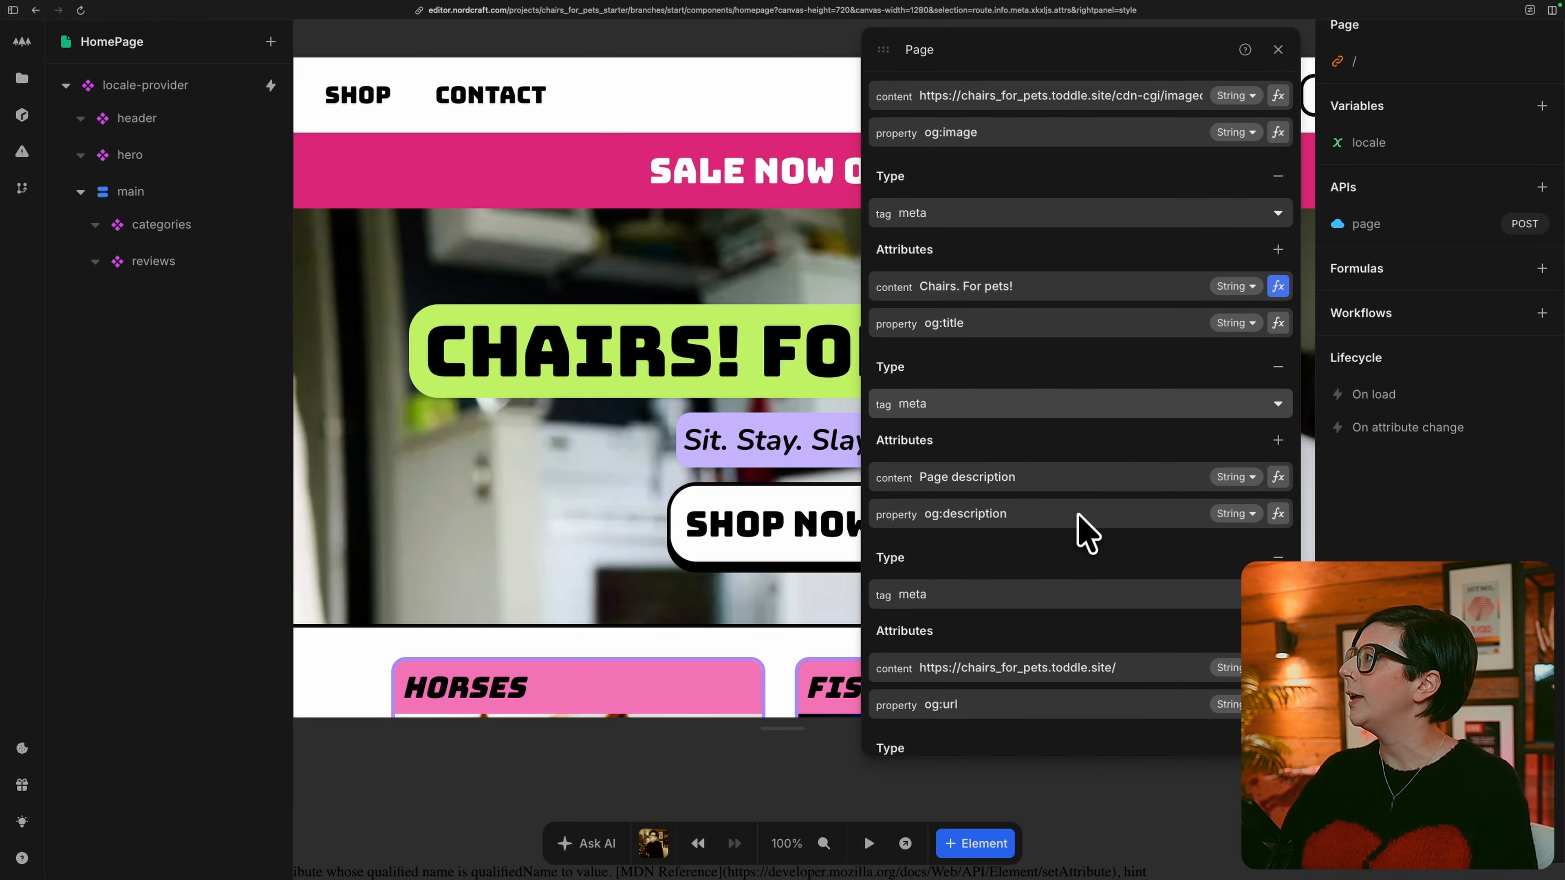
left_click(1279, 462)
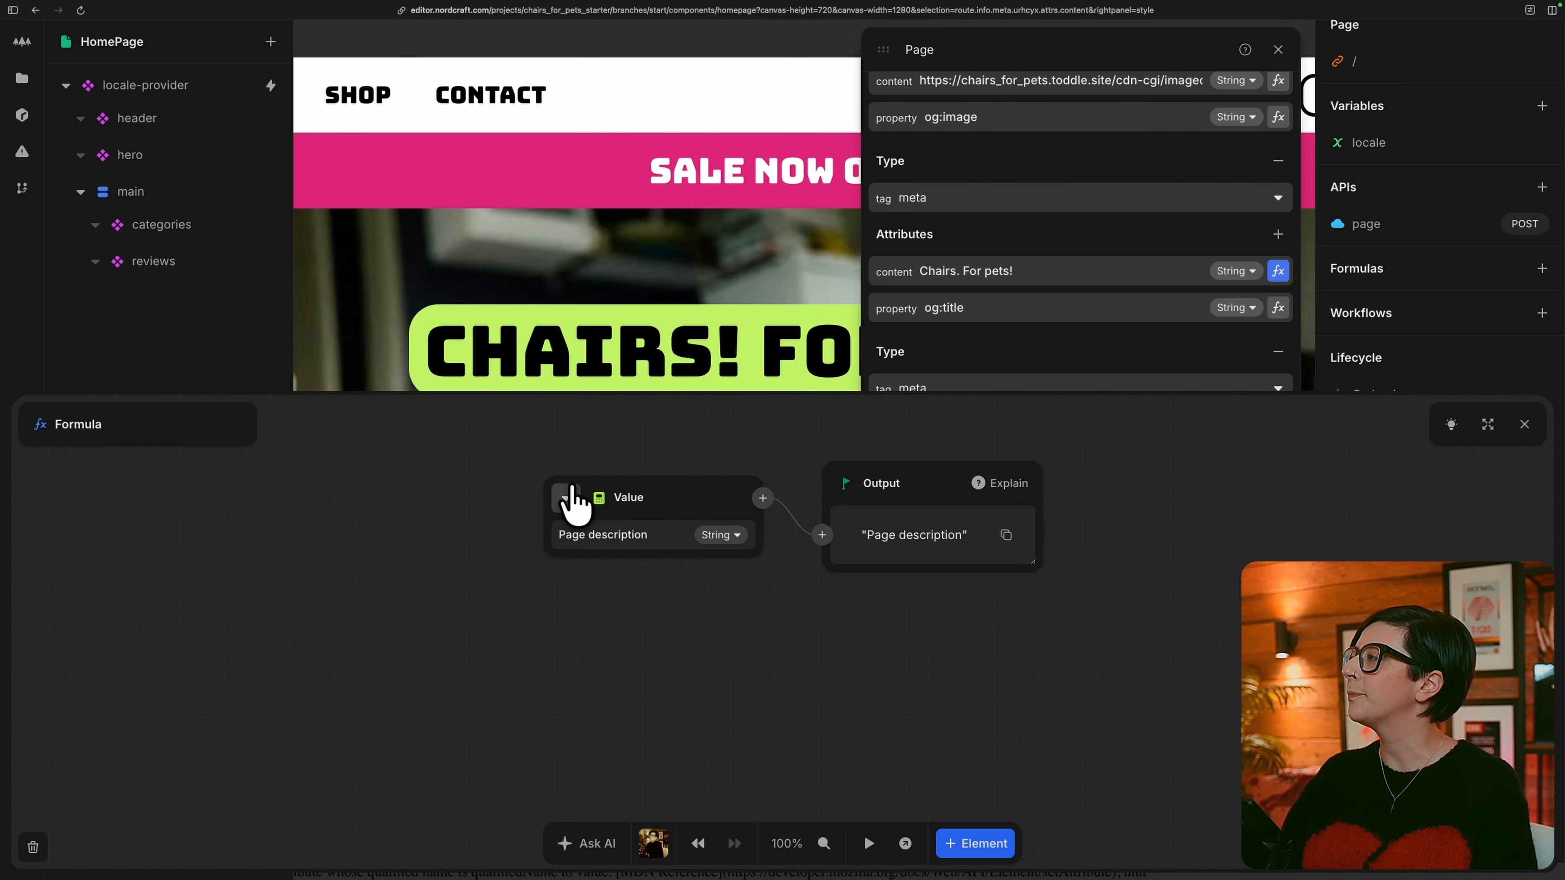
left_click(572, 499)
left_click(621, 627)
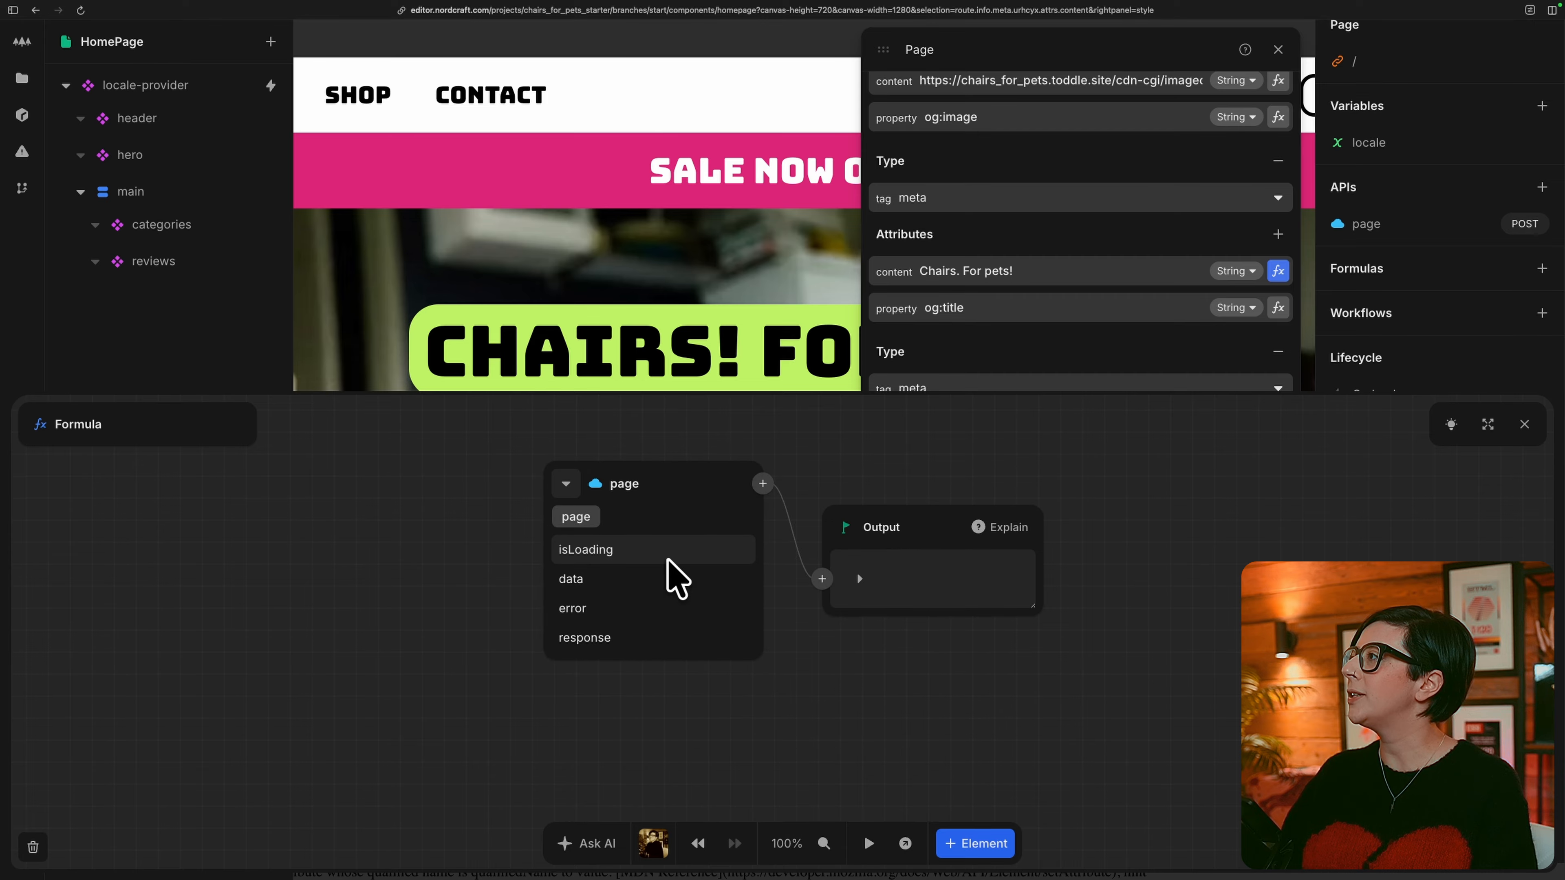
left_click(677, 579)
left_click(664, 550)
left_click(647, 549)
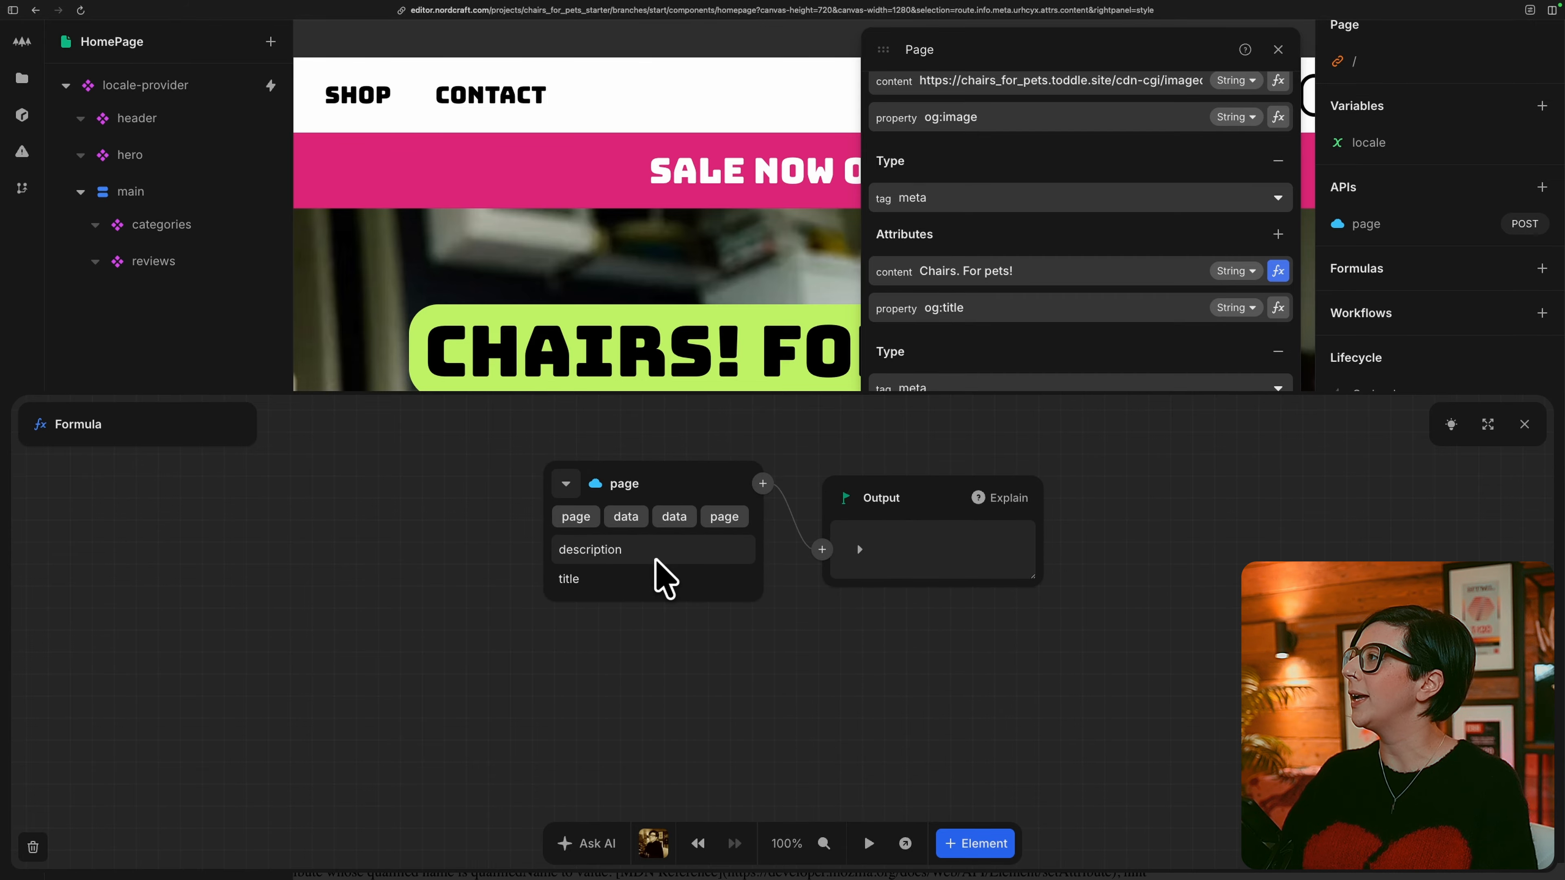
left_click(685, 548)
left_click(1524, 424)
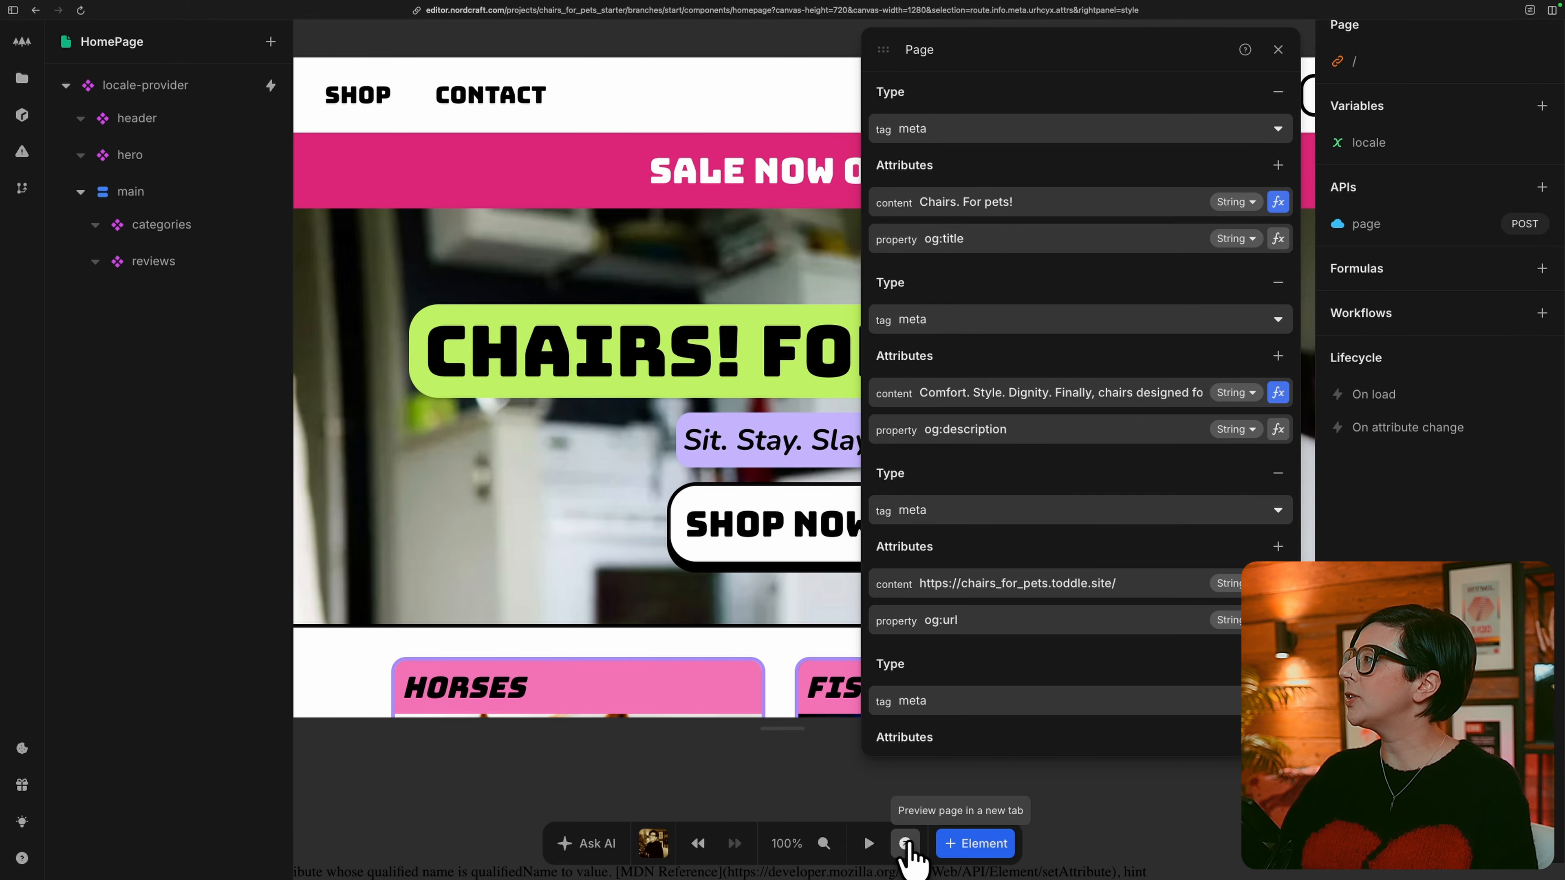
Preview the page in a new tab with the developer tools open and switch the language to da to check the head metadata.
left_click(905, 845)
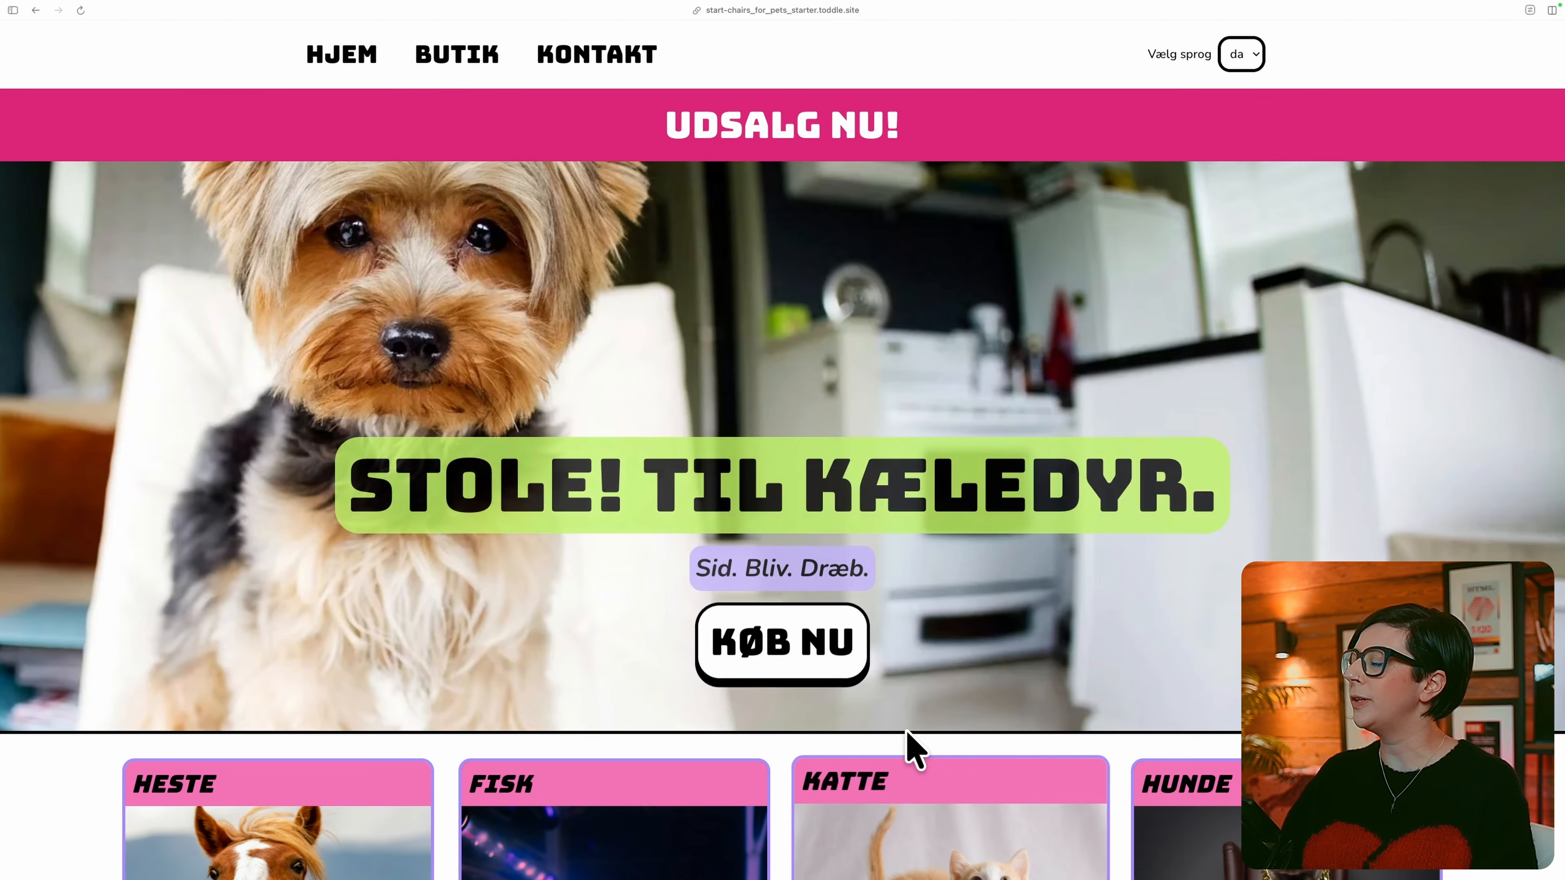
key("super+alt+i")
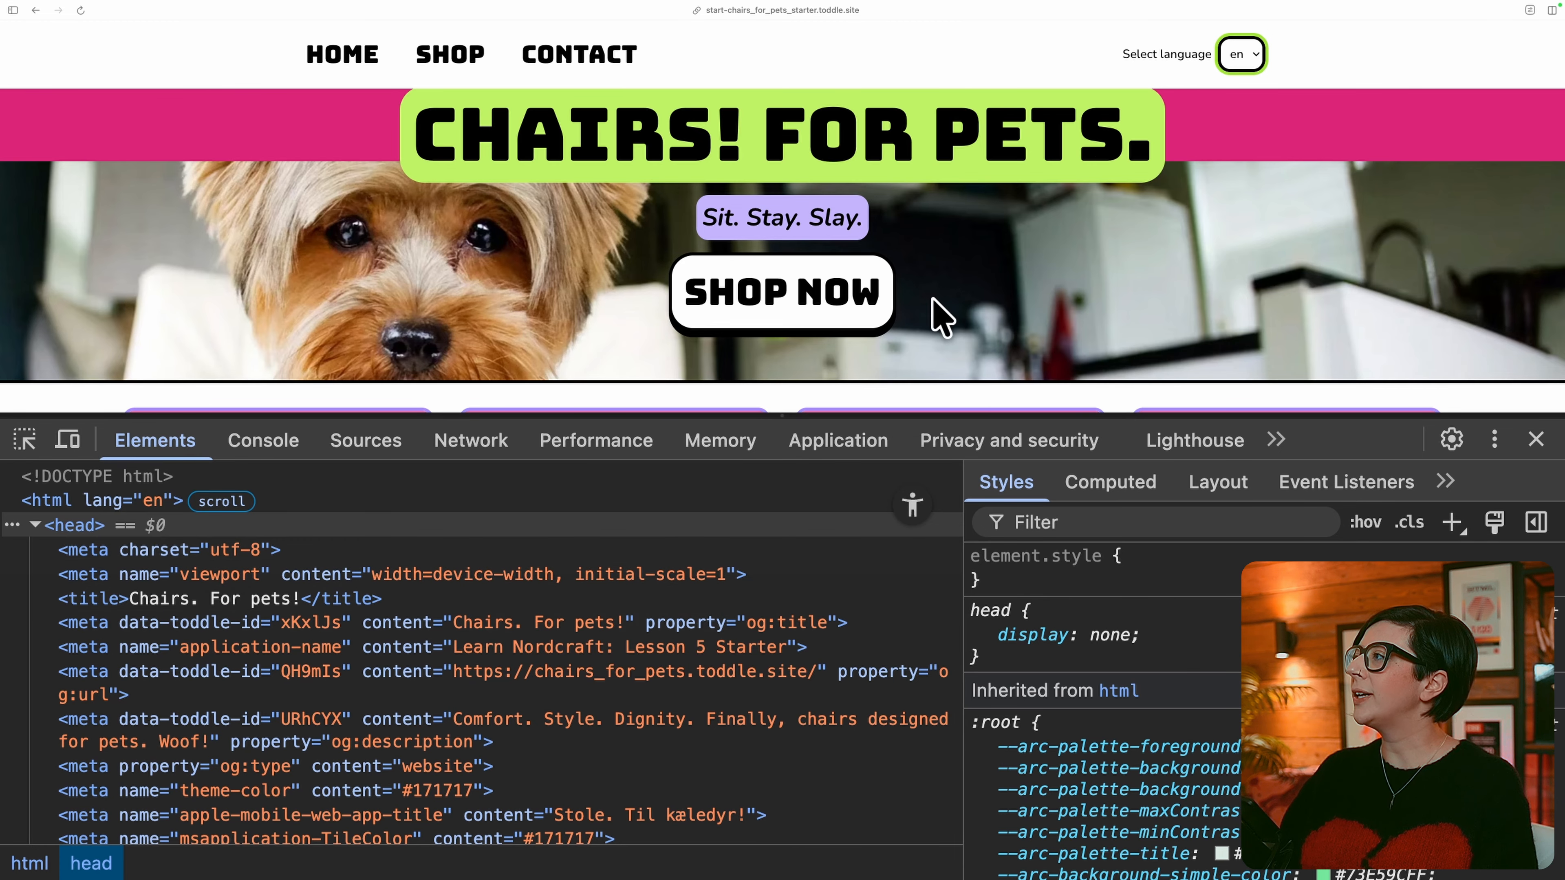
left_click(1235, 67)
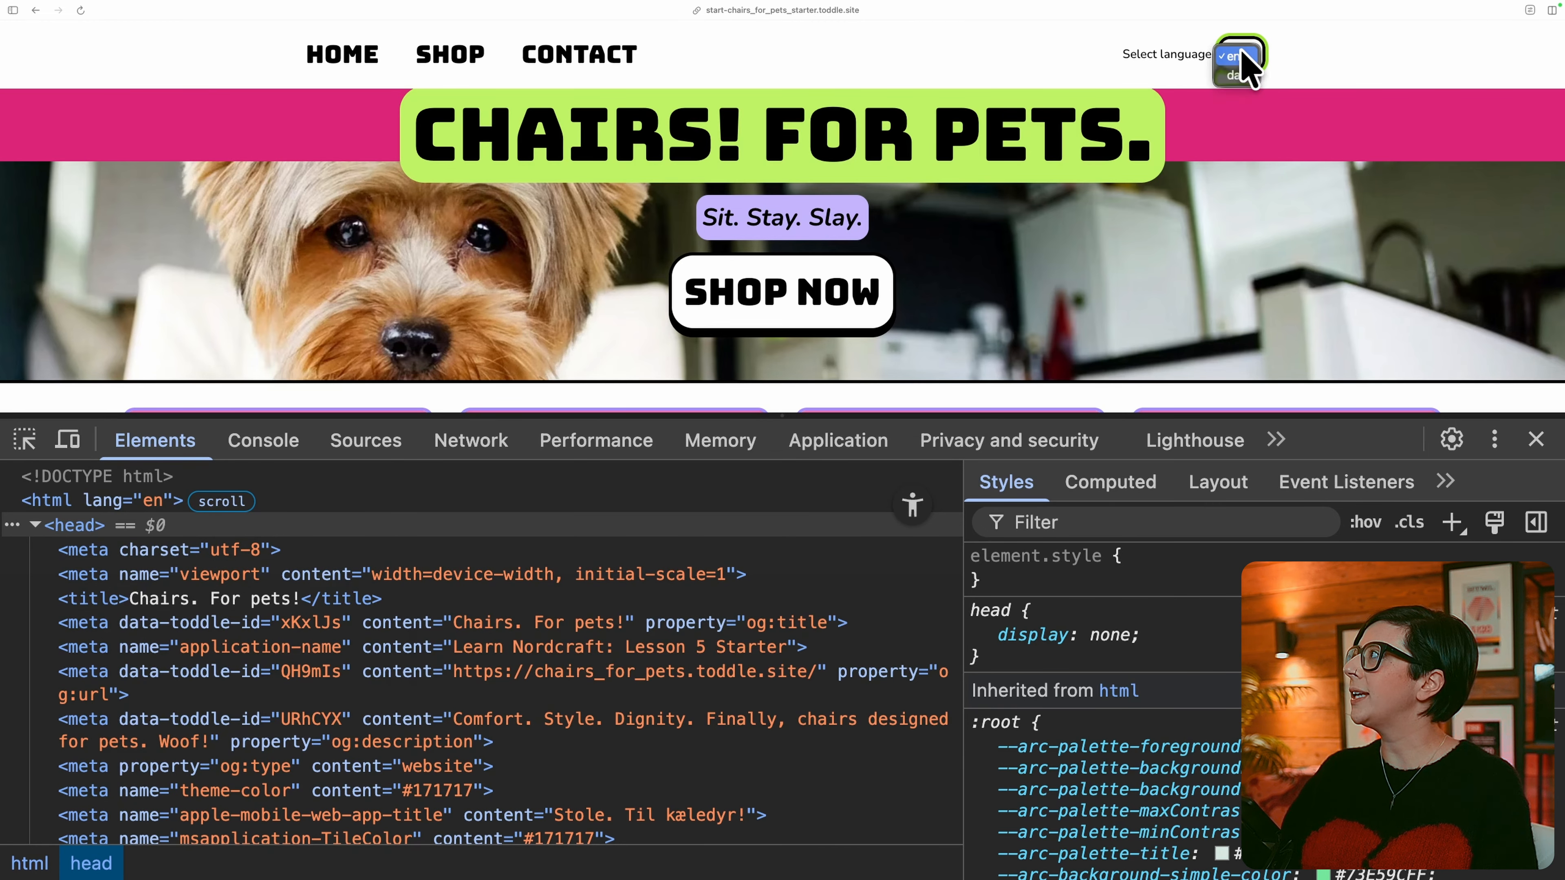
left_click(1240, 77)
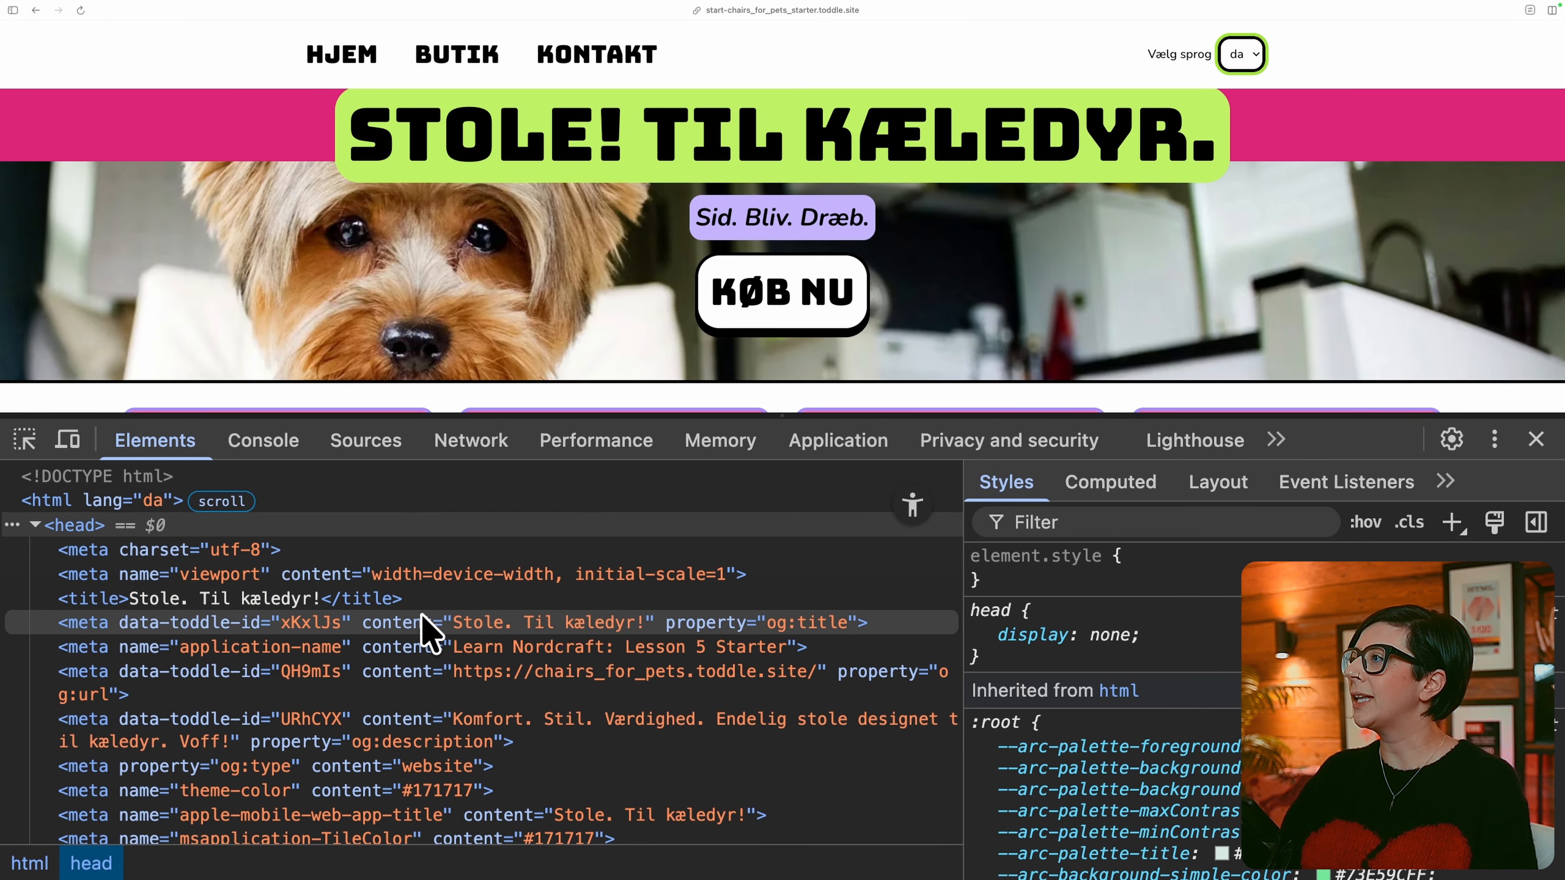